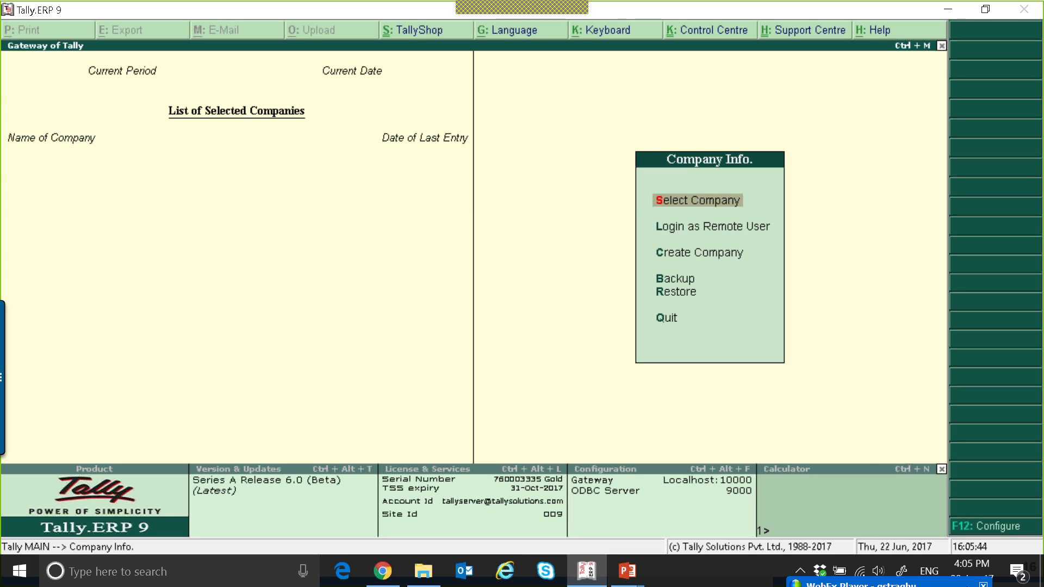
Select the company National Traders from the list of companies
key(Return)
key(Down)
key(Down)
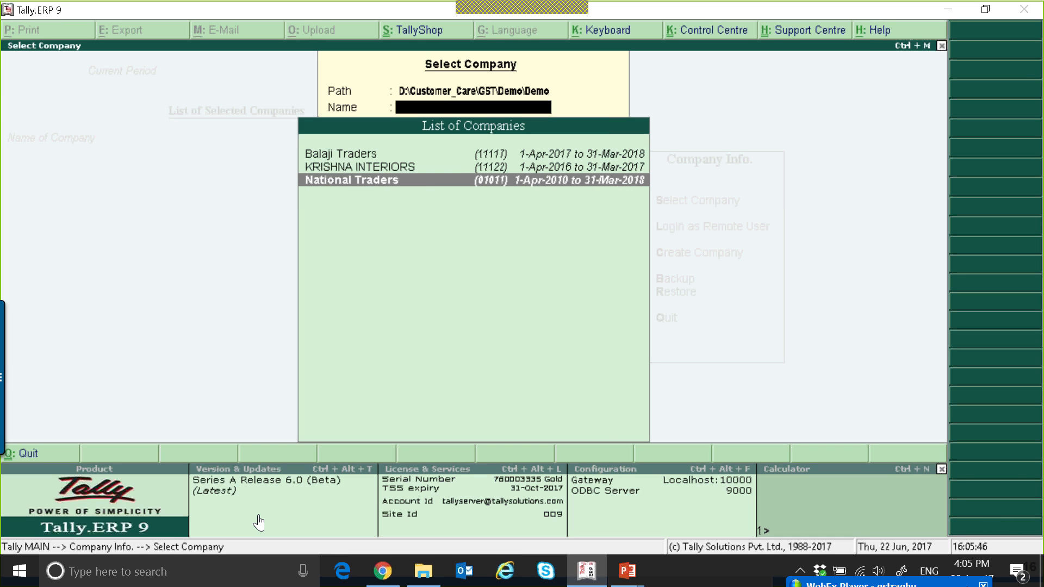
key(Return)
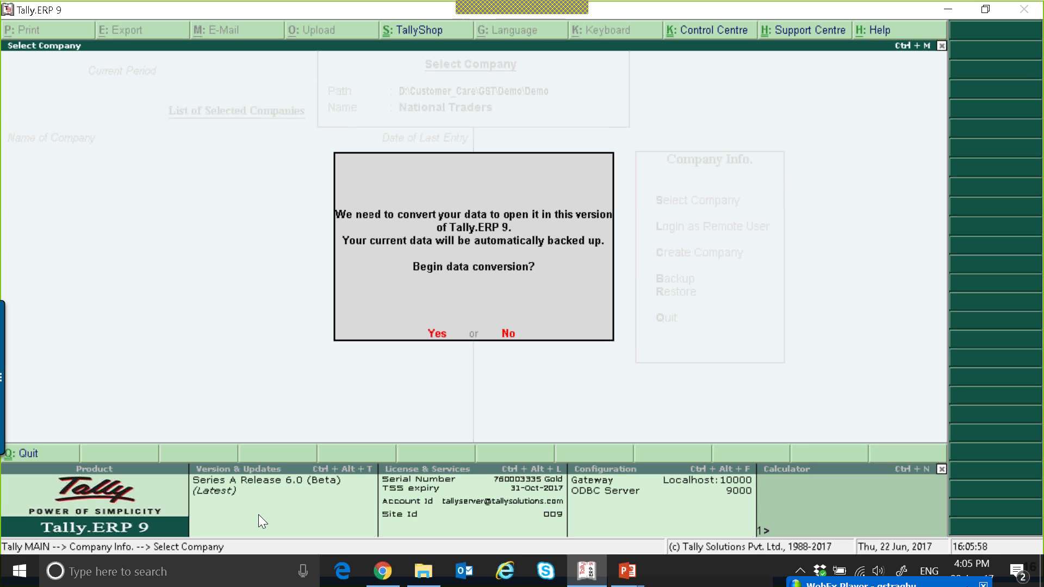
Begin data conversion, accept the backup to D:\TallyDataBackup and allow overwriting backup files
key(Return)
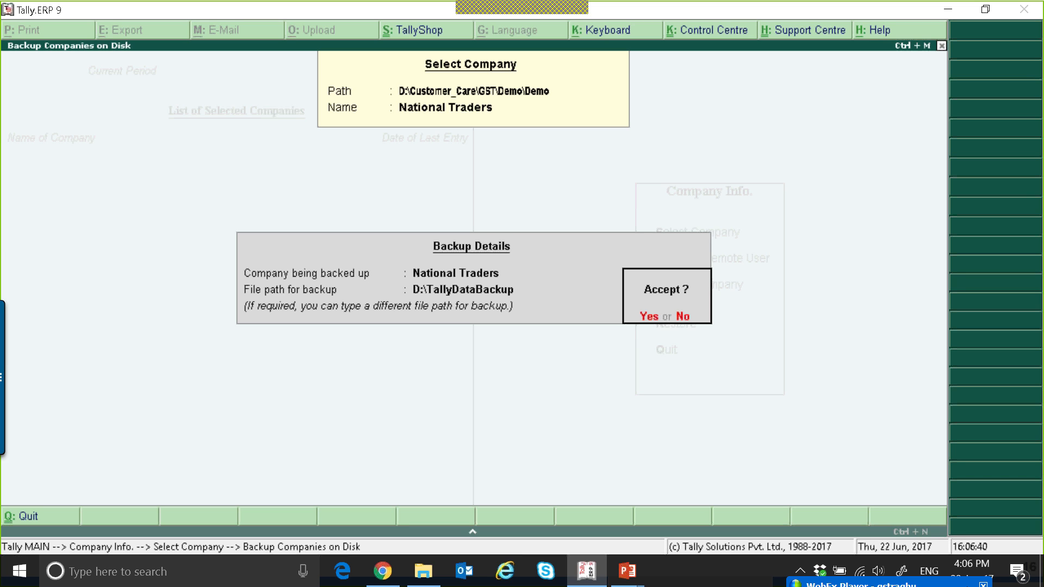
key(y)
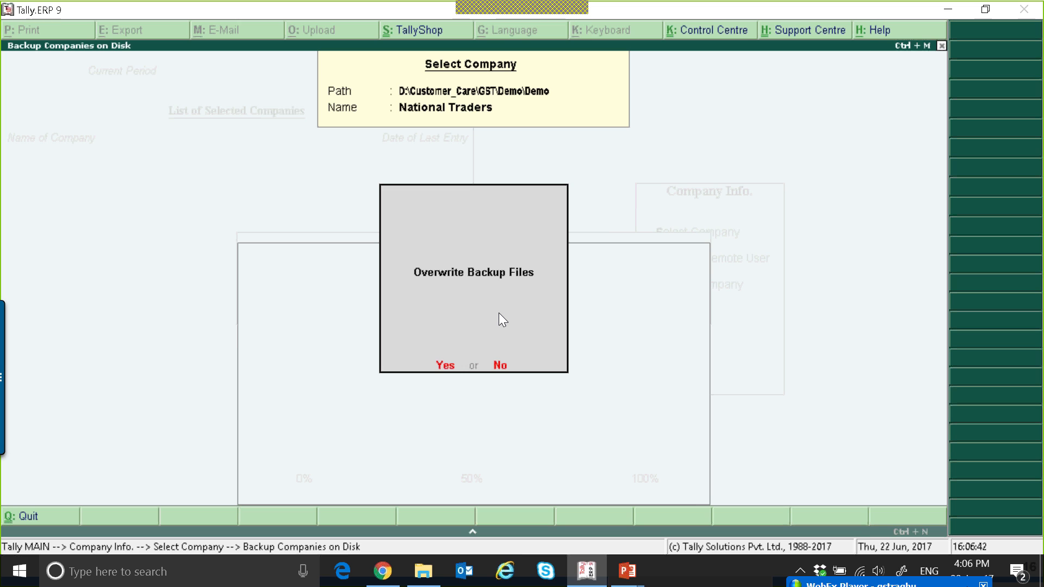
key(y)
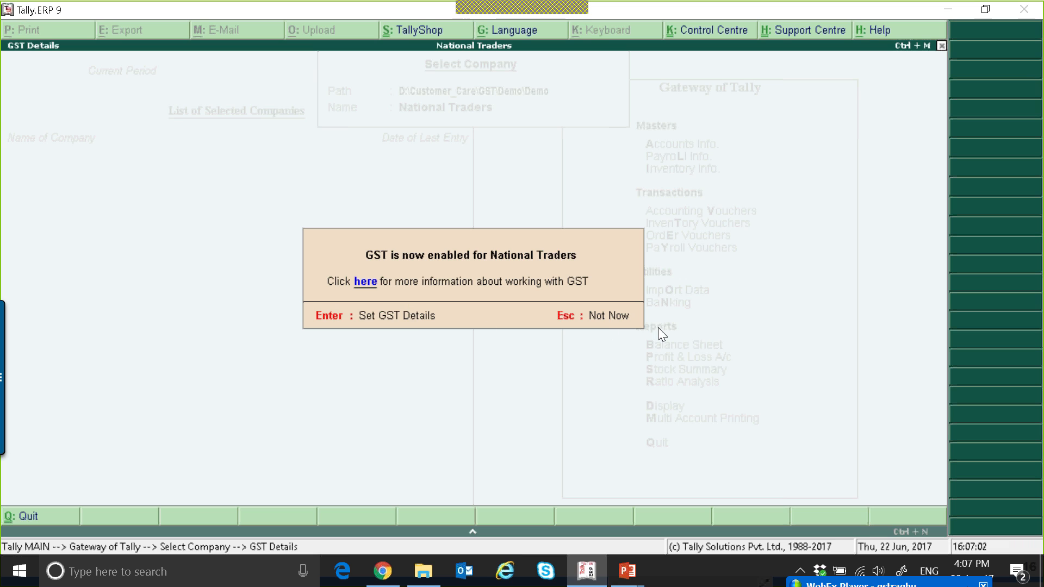
Open the GST details setup and enter the company's GSTIN/UIN
key(Return)
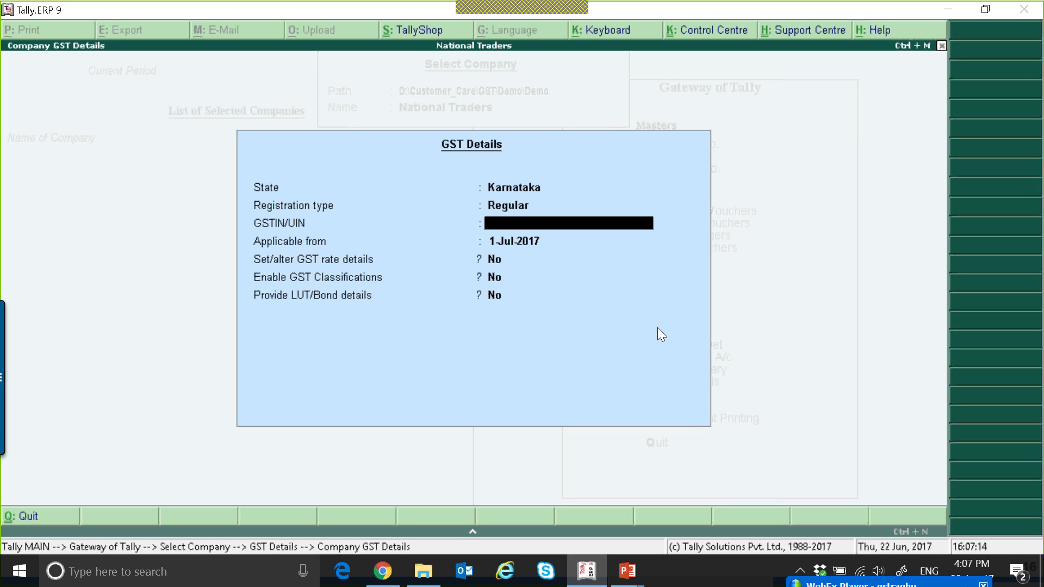
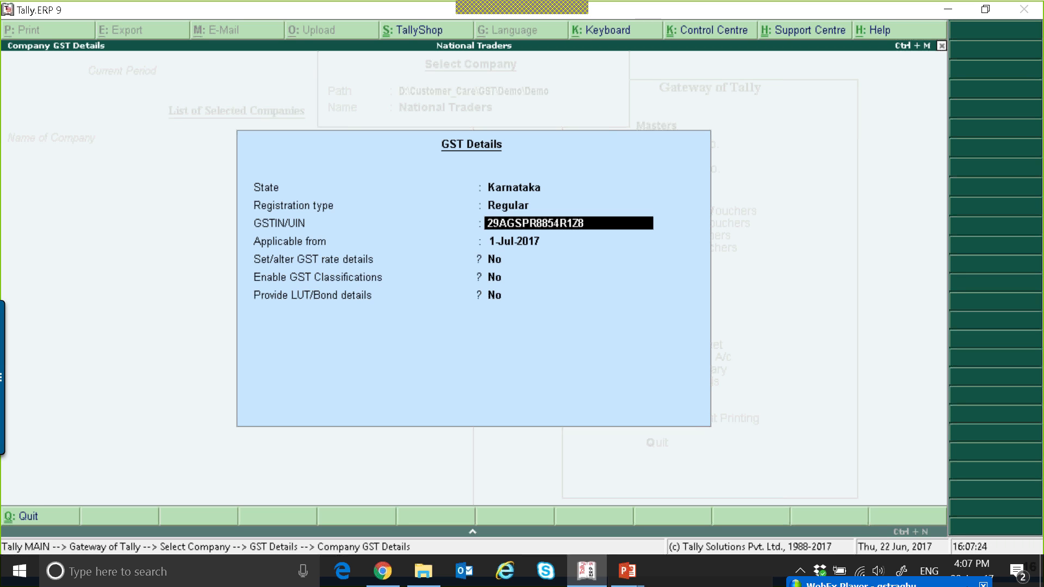
key(Return)
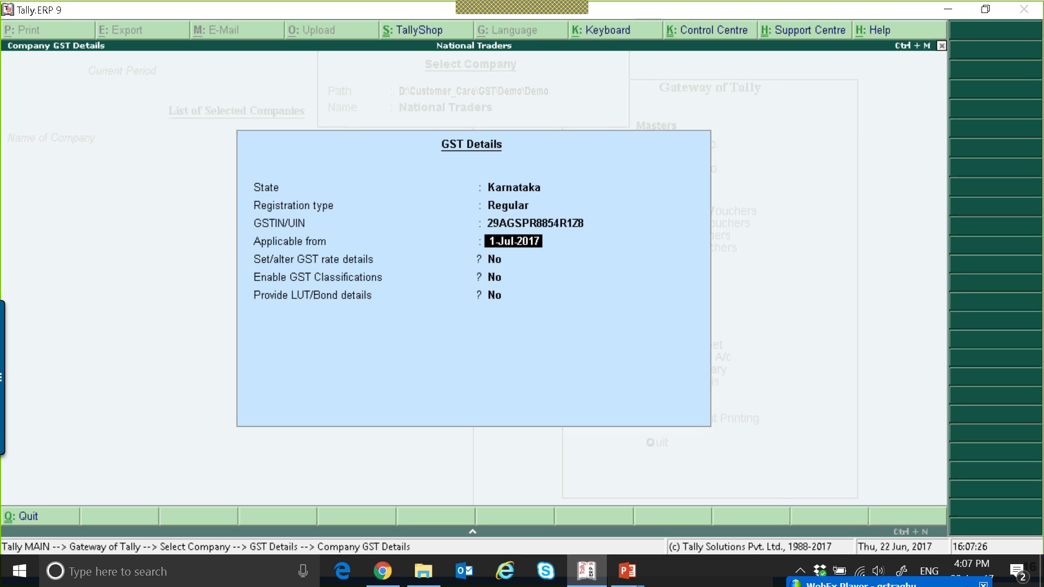
Change the state to Maharashtra and try to confirm the GSTIN
key(BackSpace)
key(BackSpace)
text(M)
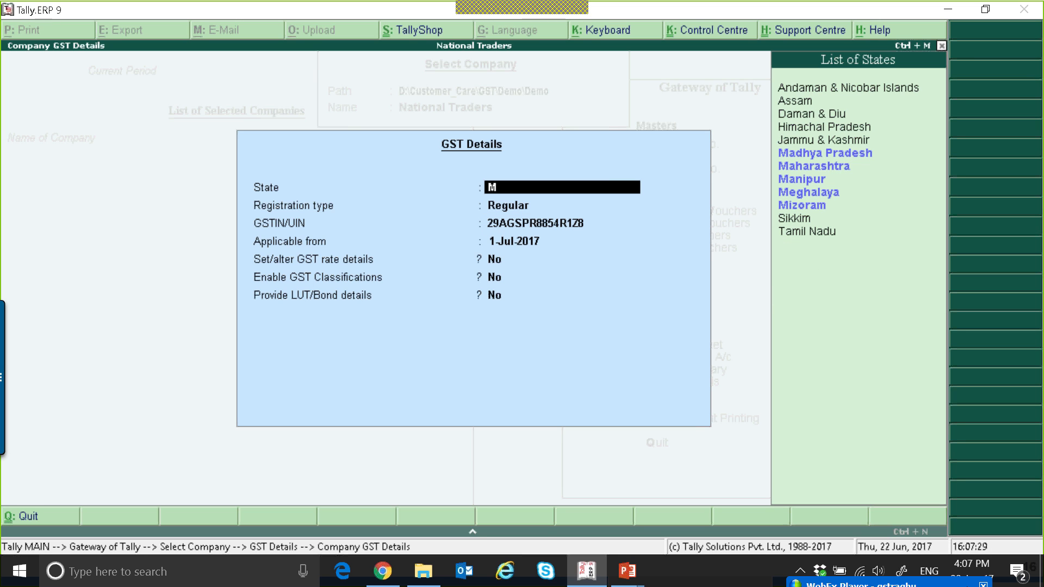
key(Down)
key(Return)
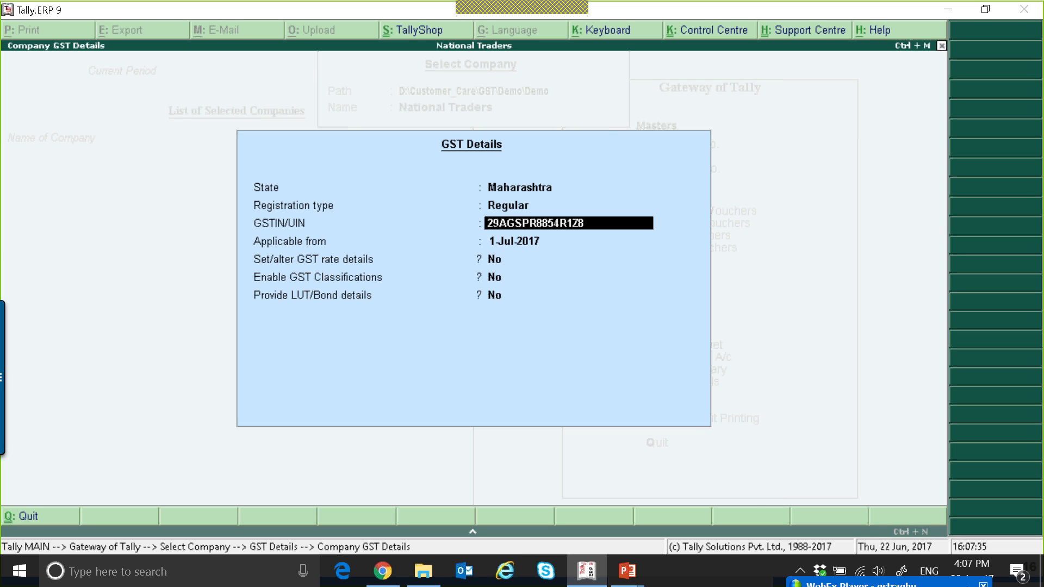
key(Return)
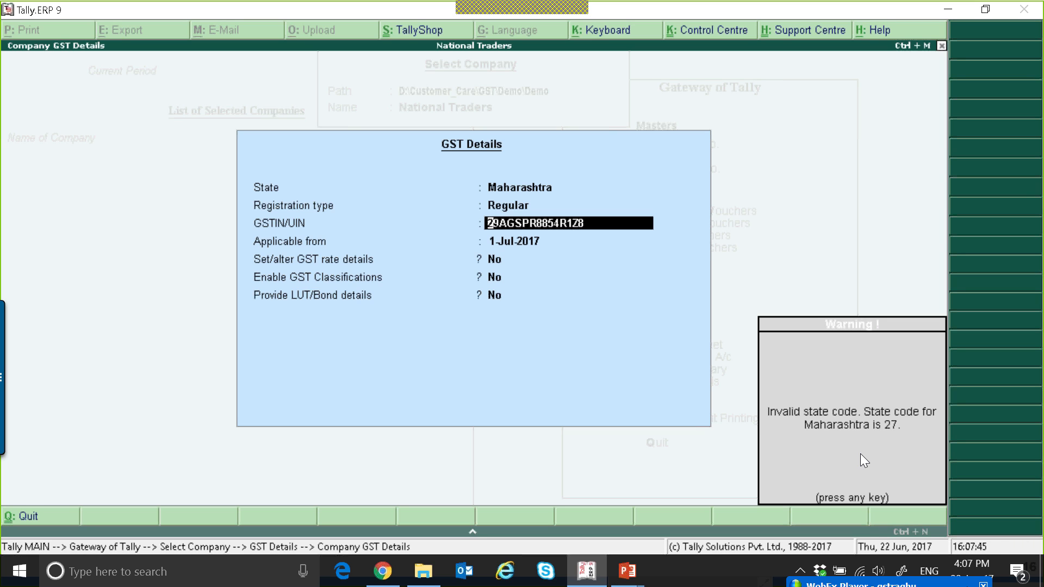
key(Return)
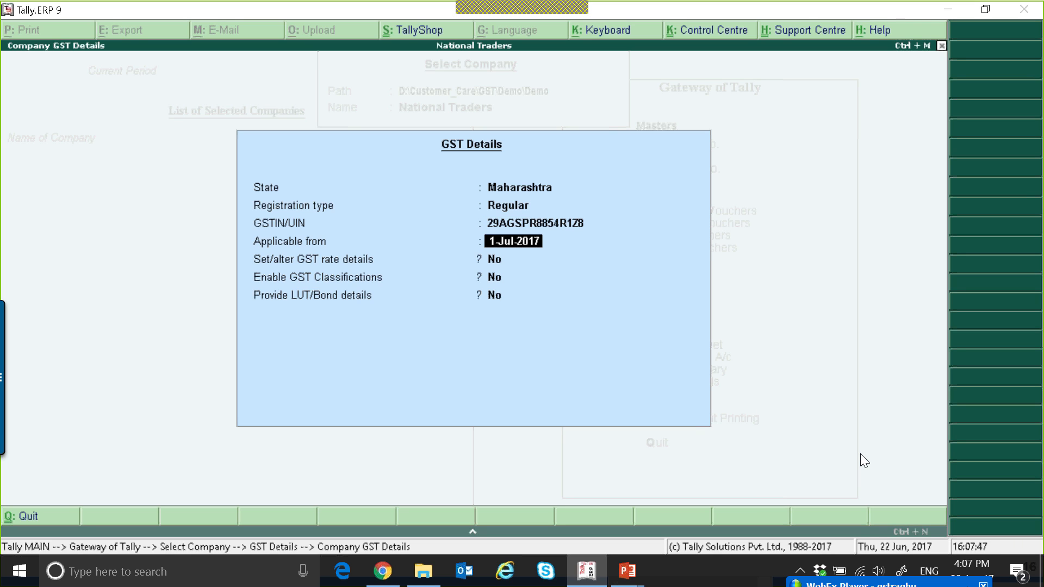
Set the state back to Karnataka and move on to the applicable date
key(BackSpace)
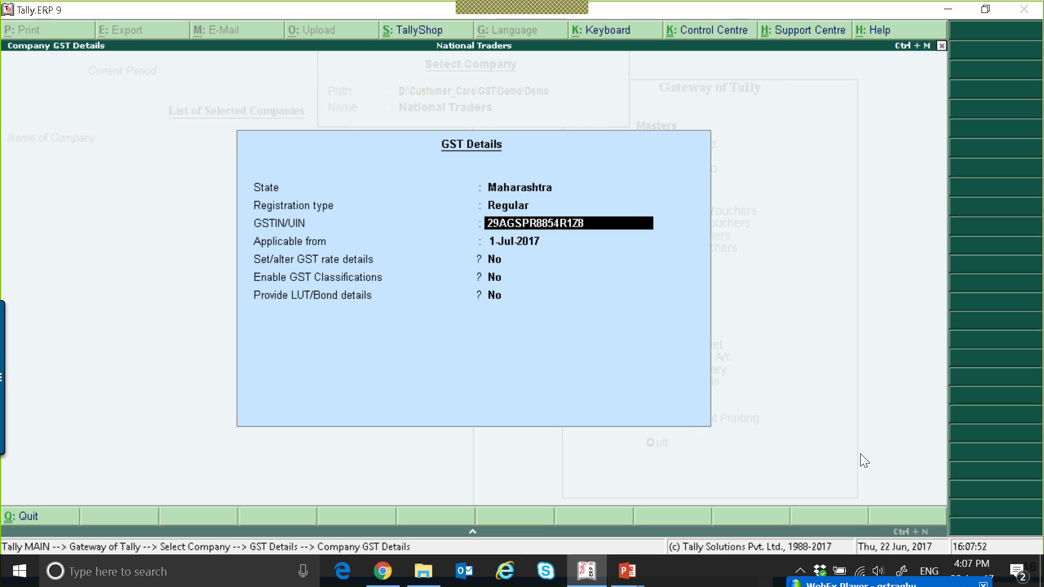
key(BackSpace)
key(BackSpace)
text(K)
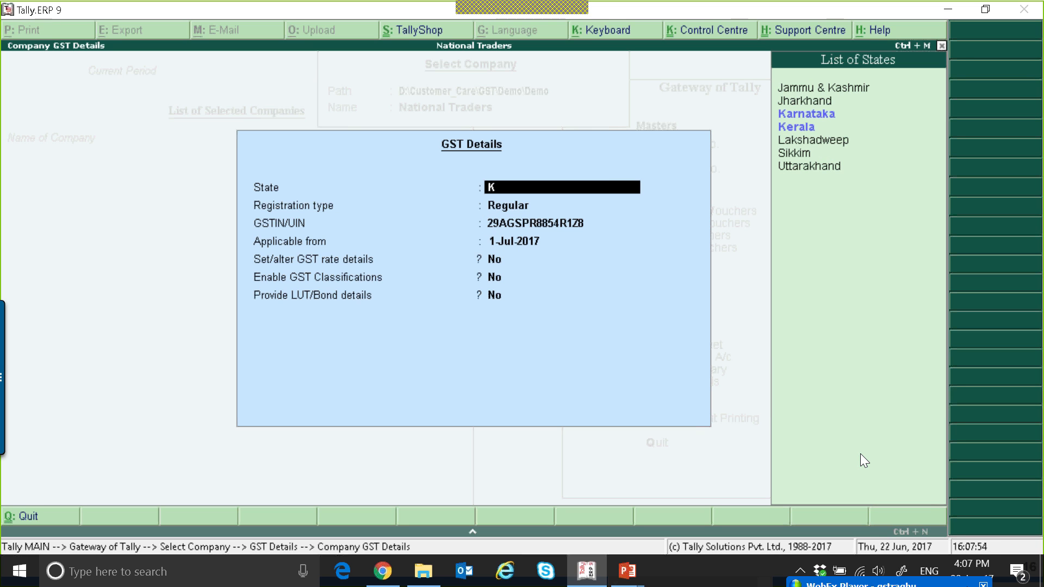
key(Return)
Set the GST applicable from date to 1-Jul-2017
key(Return)
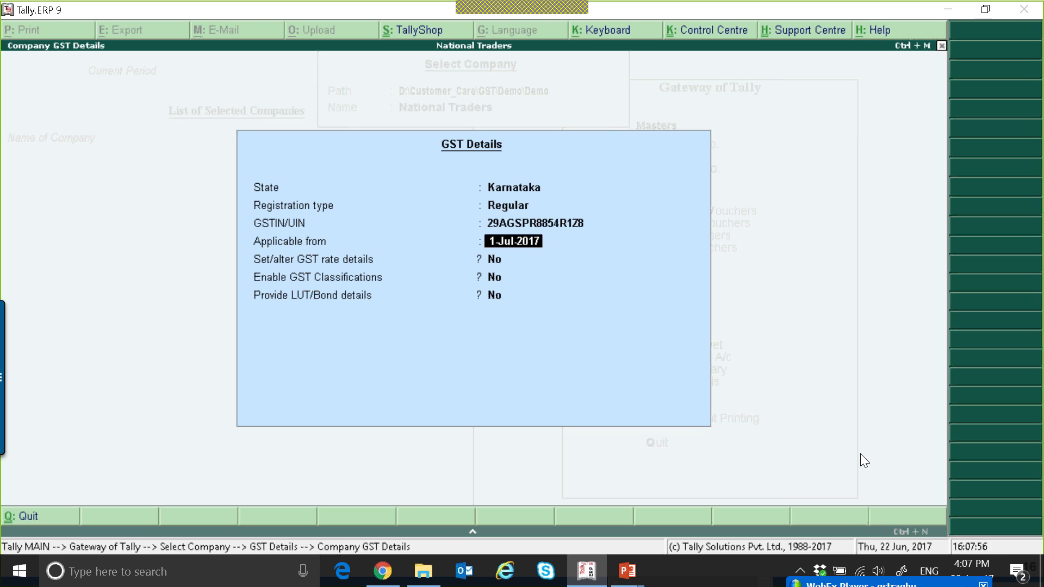
text(1-7-2017)
key(Return)
key(BackSpace)
key(Return)
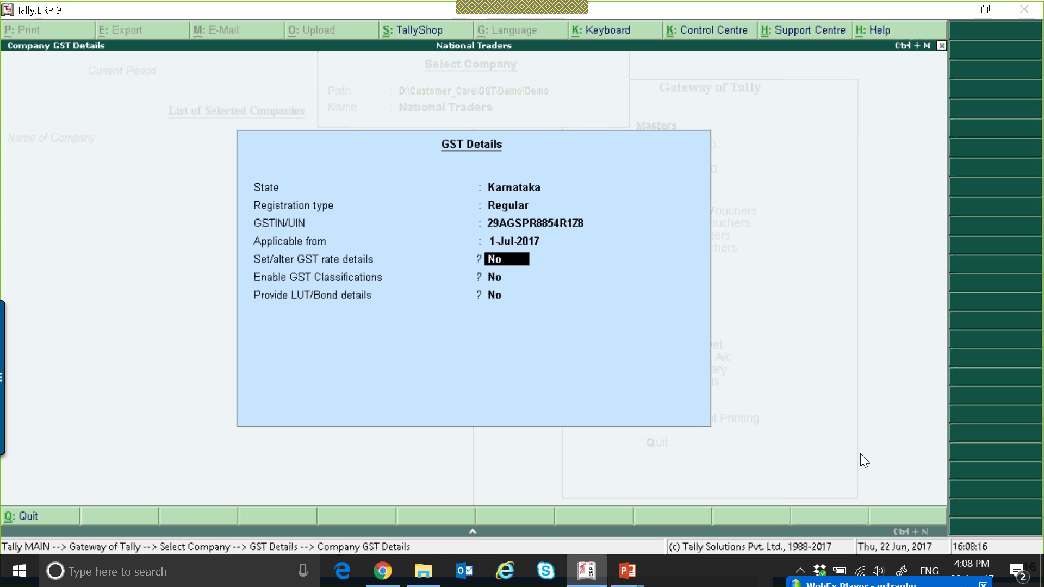
key(y)
key(Return)
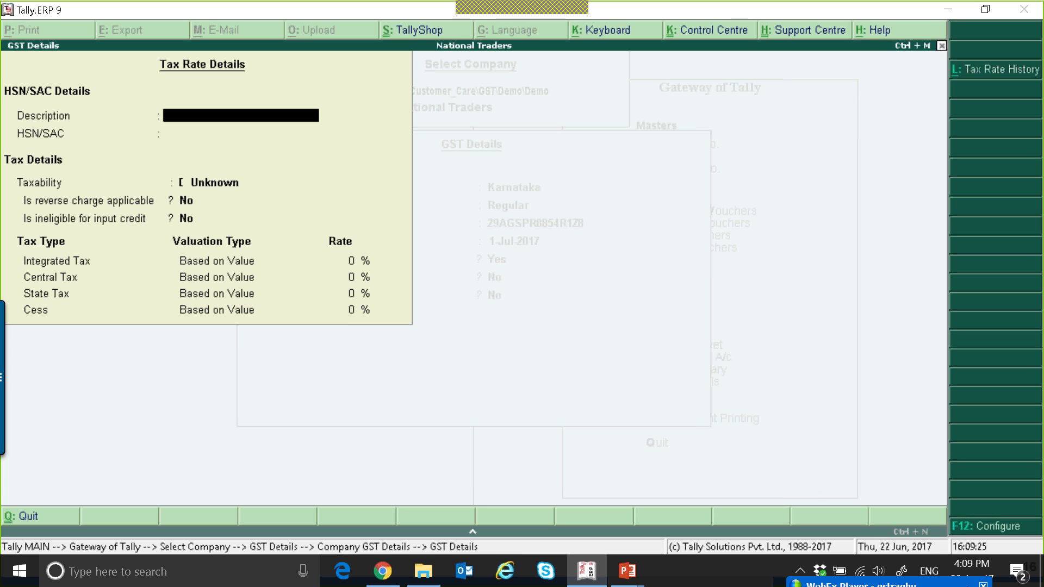
key(Escape)
key(Return)
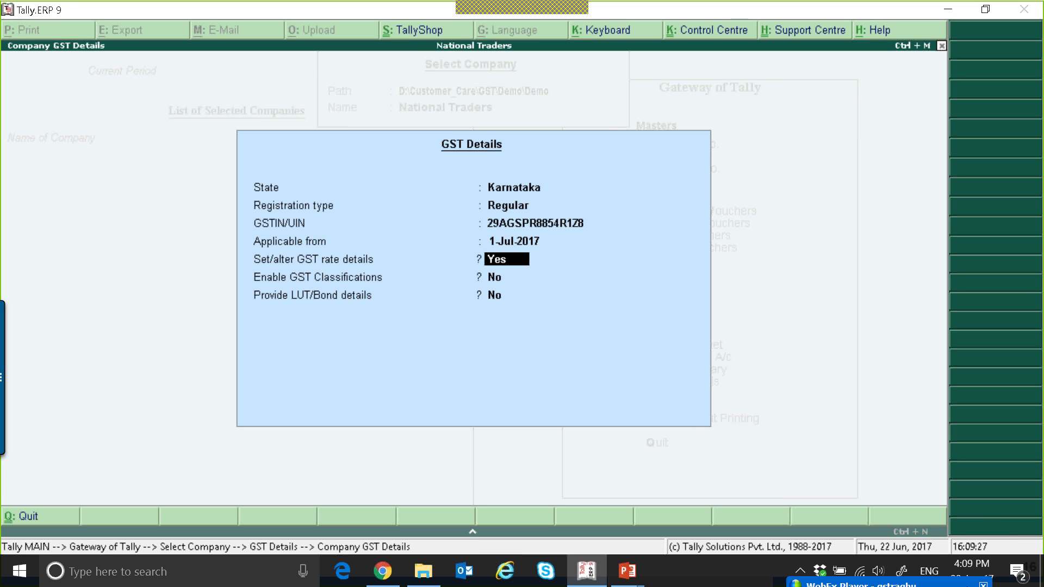
key(n)
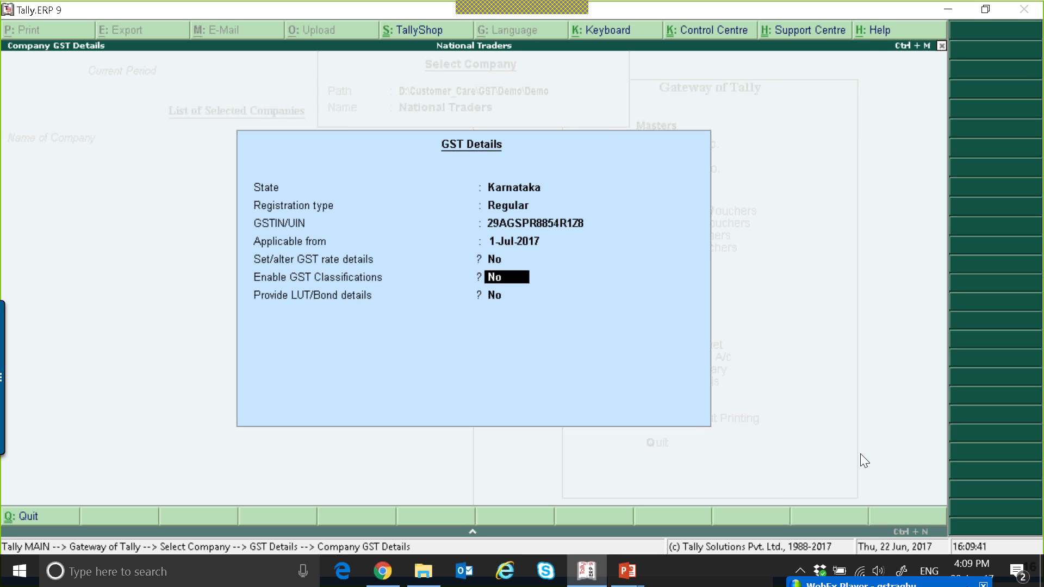
key(Return)
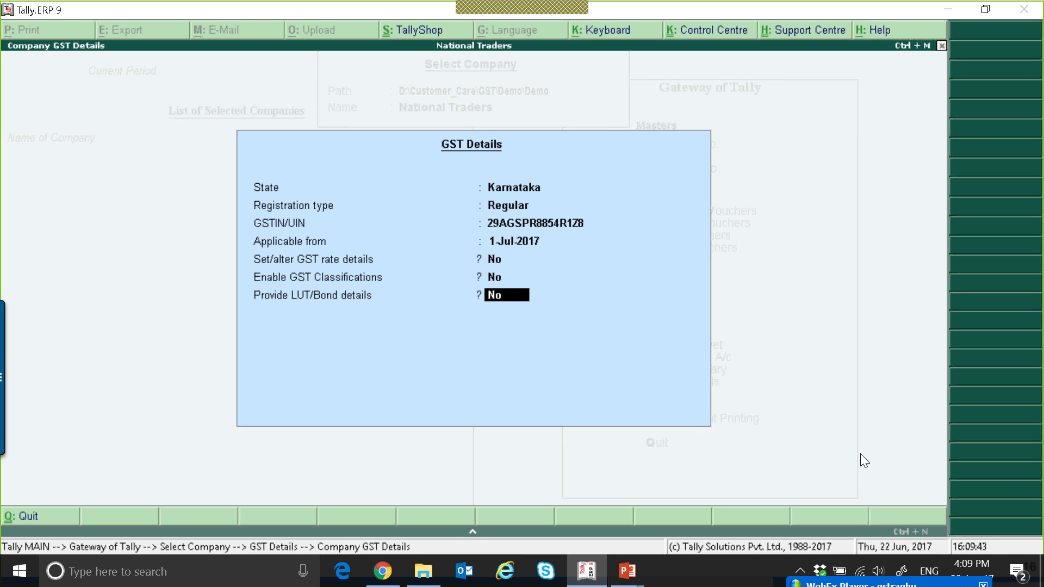
key(y)
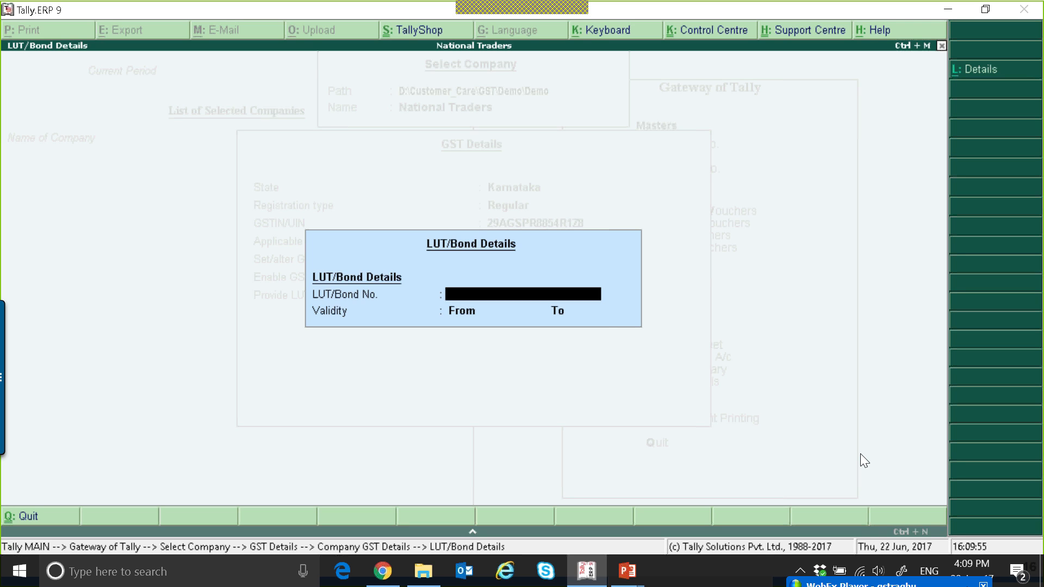
text(3458845)
key(Return)
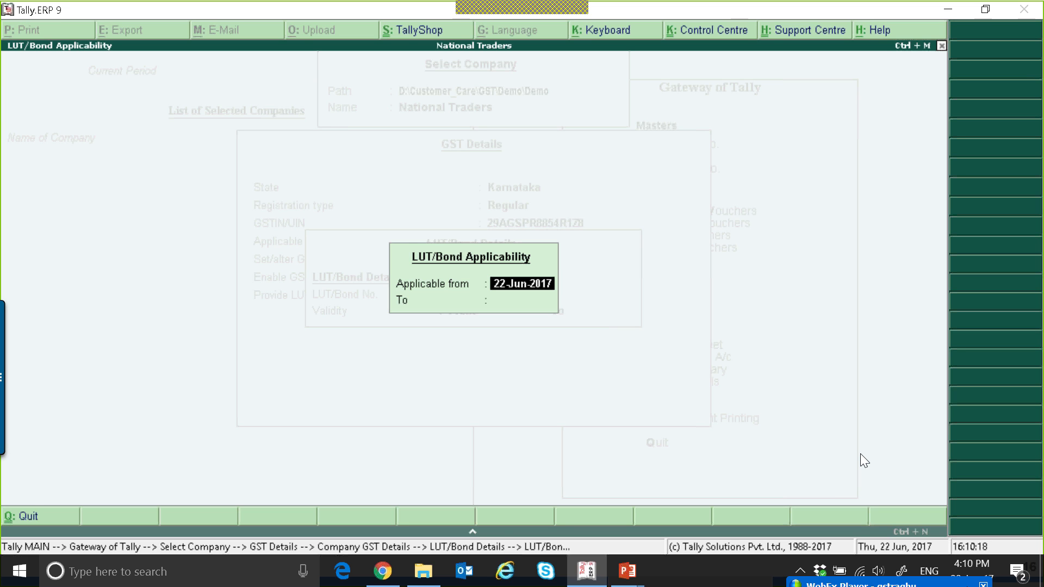
key(Escape)
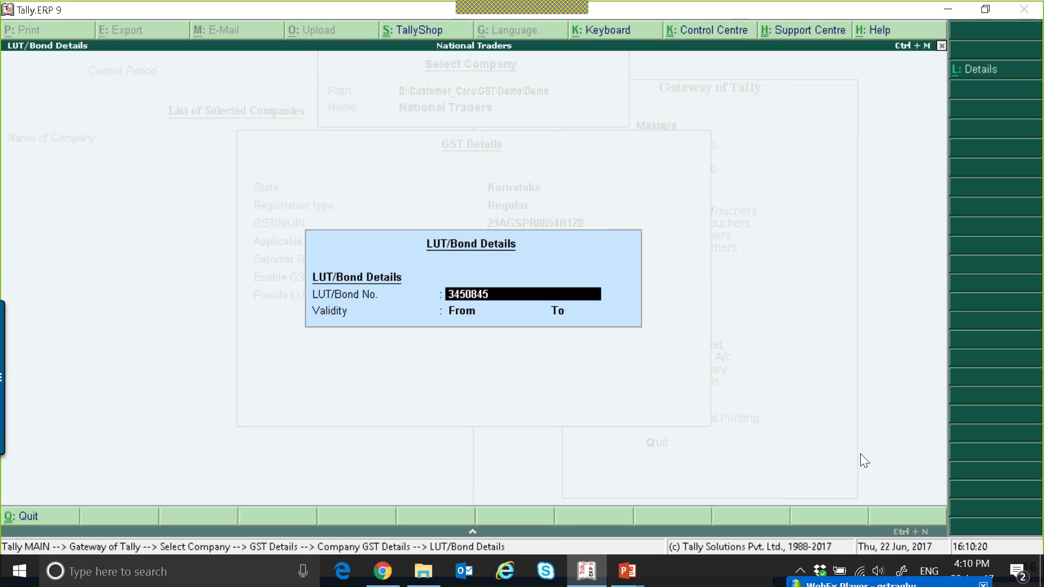
key(Escape)
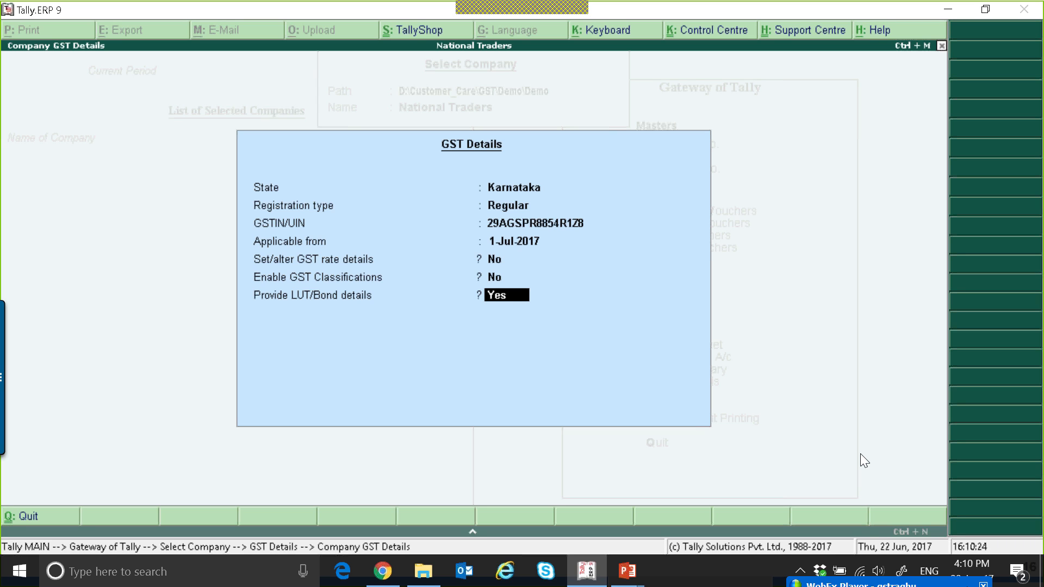
Turn LUT/Bond details off and save the company's GST details
text(N)
key(Return)
key(Return)
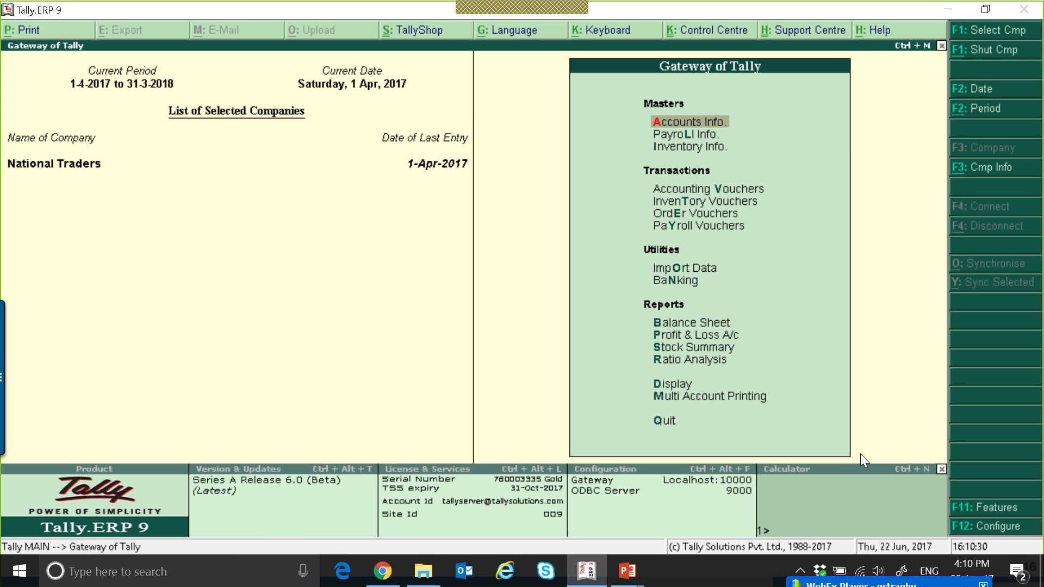
Open GST Rate Setup from the statutory GST reports in the Display menu
key(d)
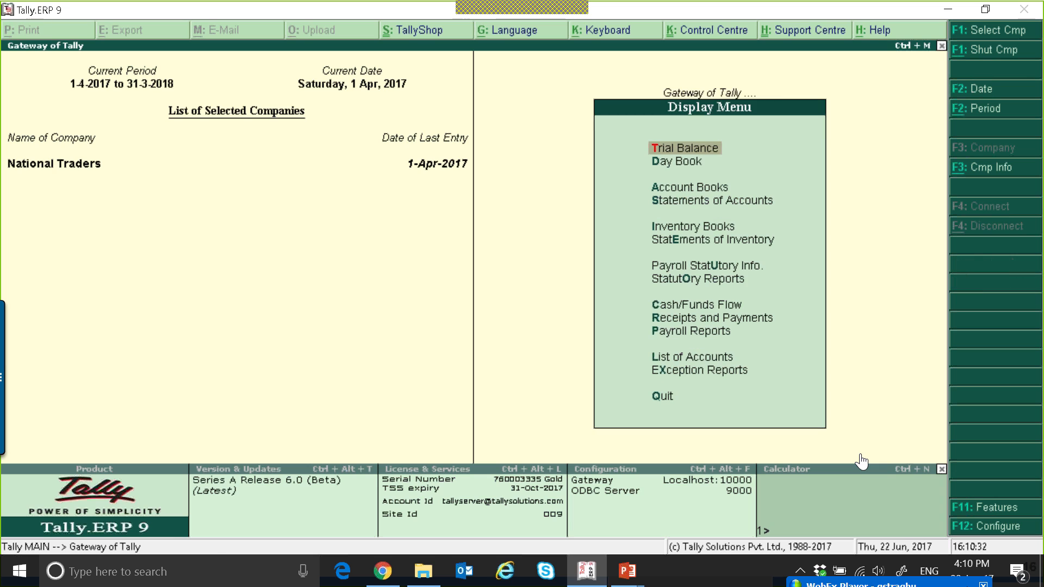
key(Down)
key(Down)
key(Down)
key(Down)
key(Down)
key(Down)
key(Down)
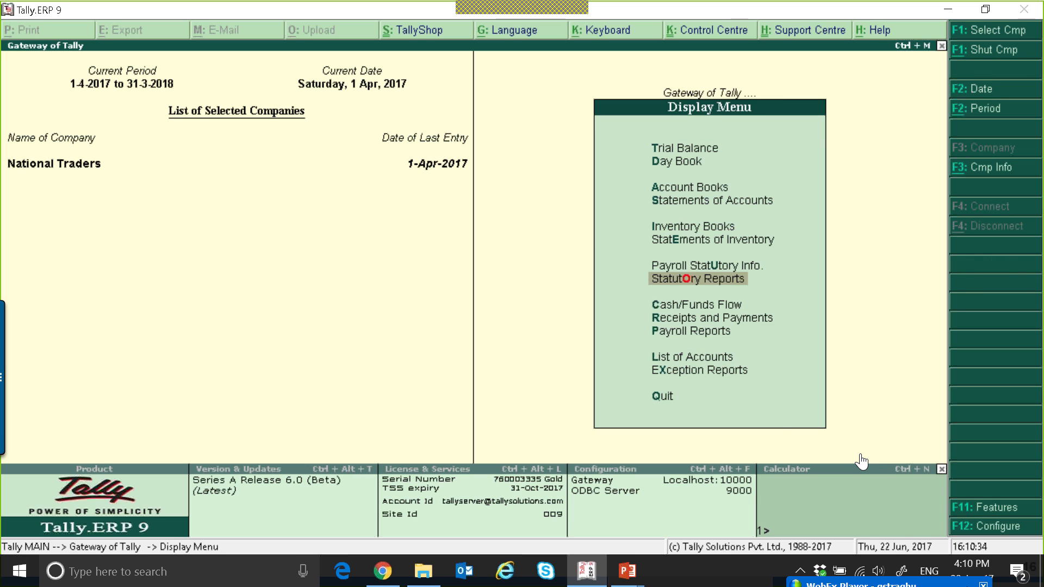
key(Return)
key(Return)
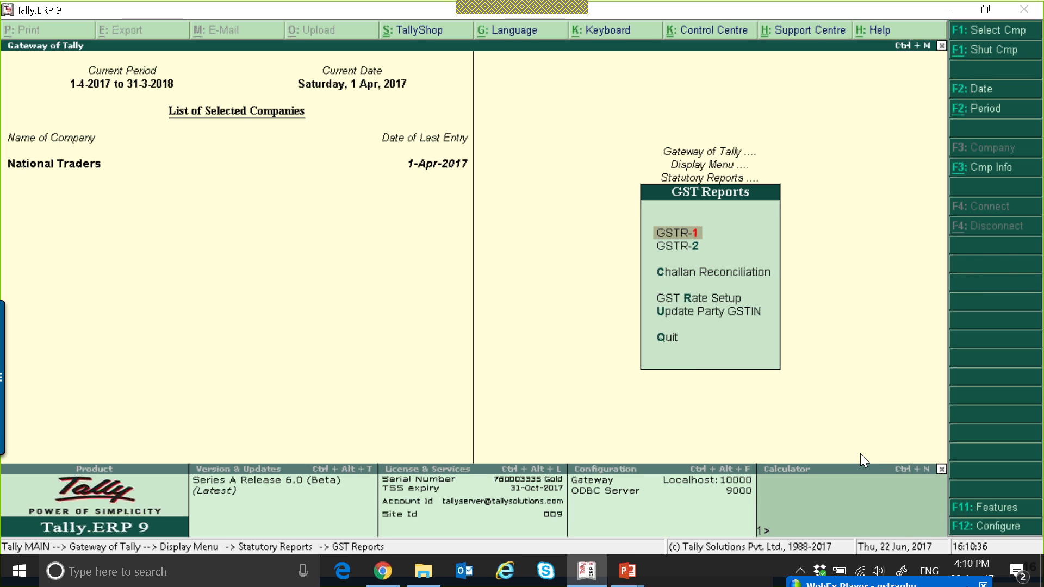
key(Down)
key(Down)
key(Down)
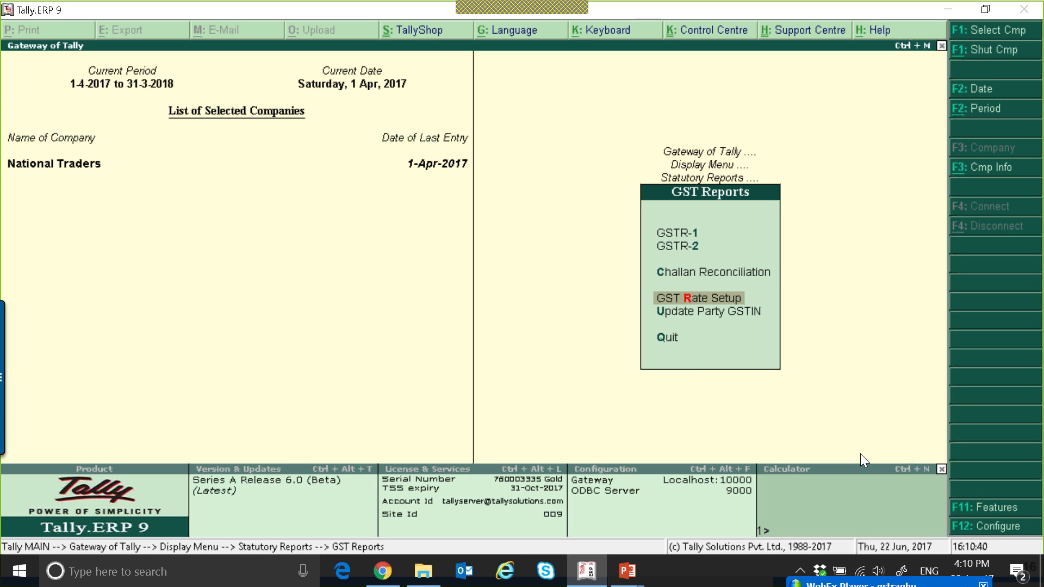
key(Return)
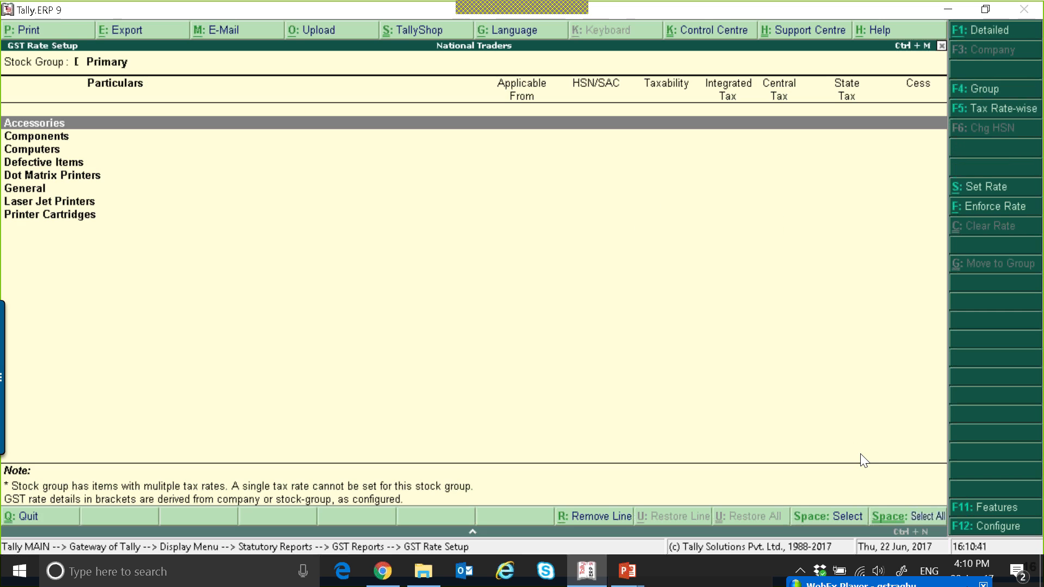
Review the stock groups listed in GST Rate Setup
key(Down)
key(Down)
key(Down)
key(Down)
key(Down)
key(Down)
key(Down)
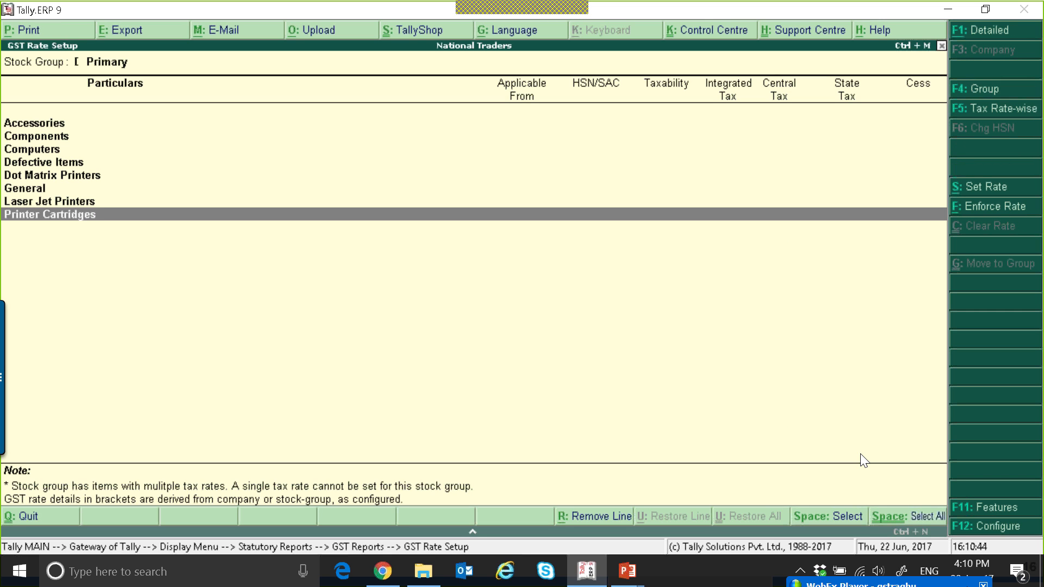
key(Up)
key(Up)
key(Up)
key(Up)
key(Up)
key(Up)
key(Up)
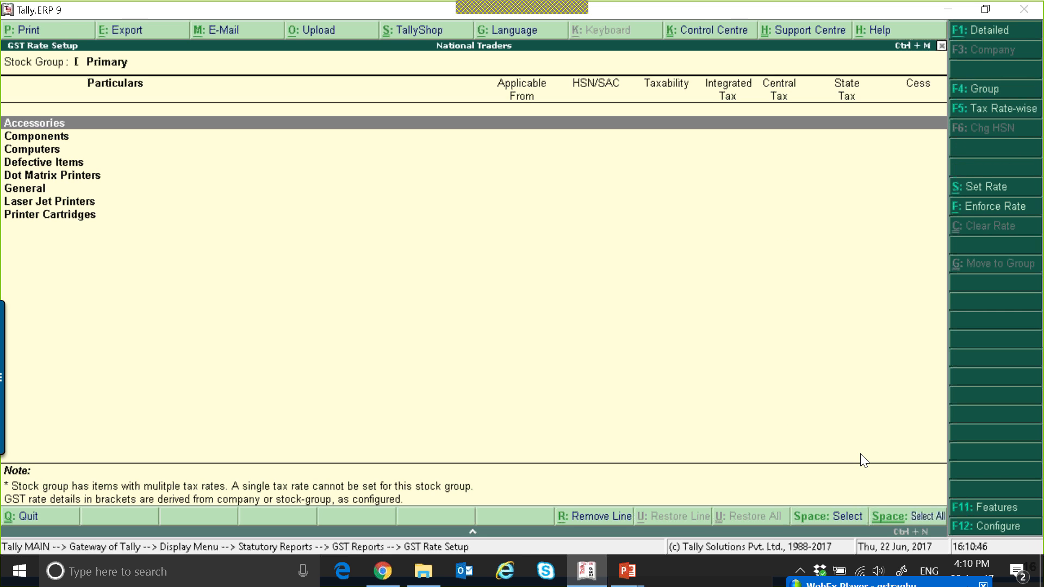
Switch GST Rate Setup to the detailed view and scroll through the stock items of each group
click(985, 39)
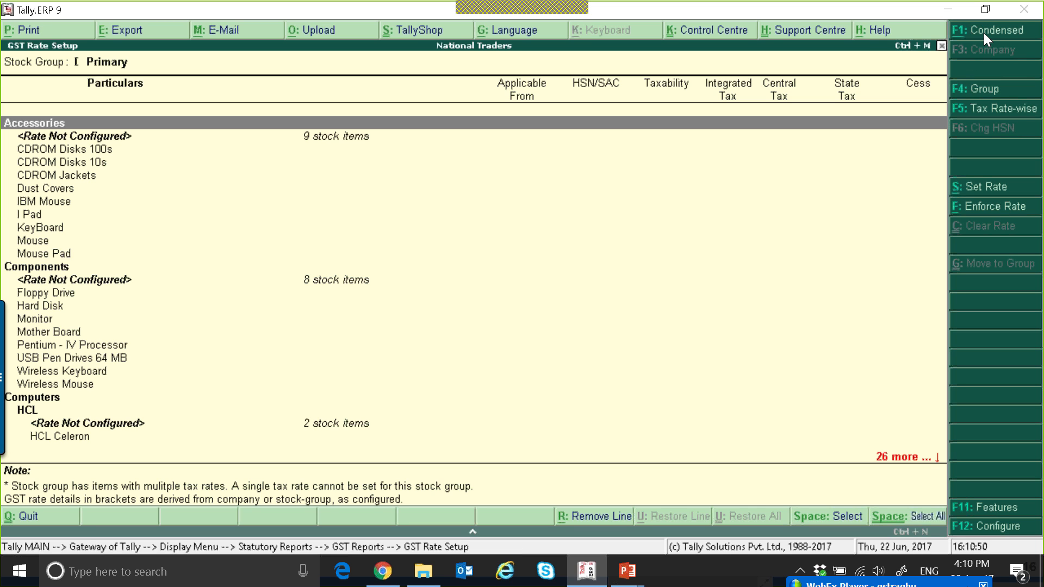
key(Down)
key(Down)
key(Down)
key(Down)
key(Down)
key(Down)
key(Down)
key(Down)
key(Down)
key(Down)
key(Down)
key(Down)
key(Down)
key(Down)
key(Down)
key(Down)
key(Down)
key(Down)
key(Down)
key(Down)
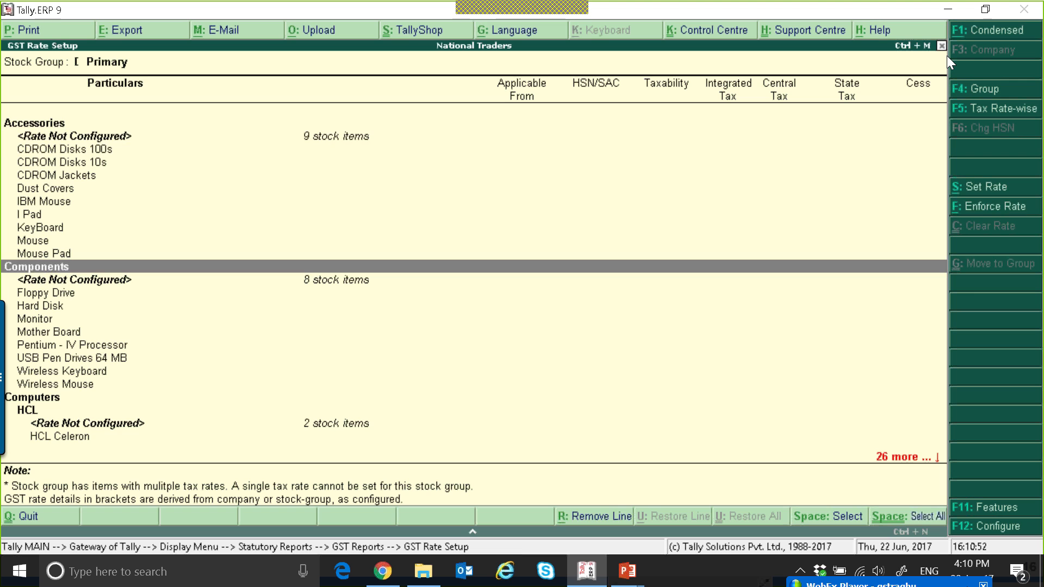
key(Down)
key(Down)
key(Down)
key(Down)
key(Down)
key(Down)
key(Down)
key(Down)
key(Down)
key(Down)
key(Down)
key(Down)
key(Down)
key(Down)
key(Down)
key(Down)
key(Down)
key(Down)
key(Down)
key(Down)
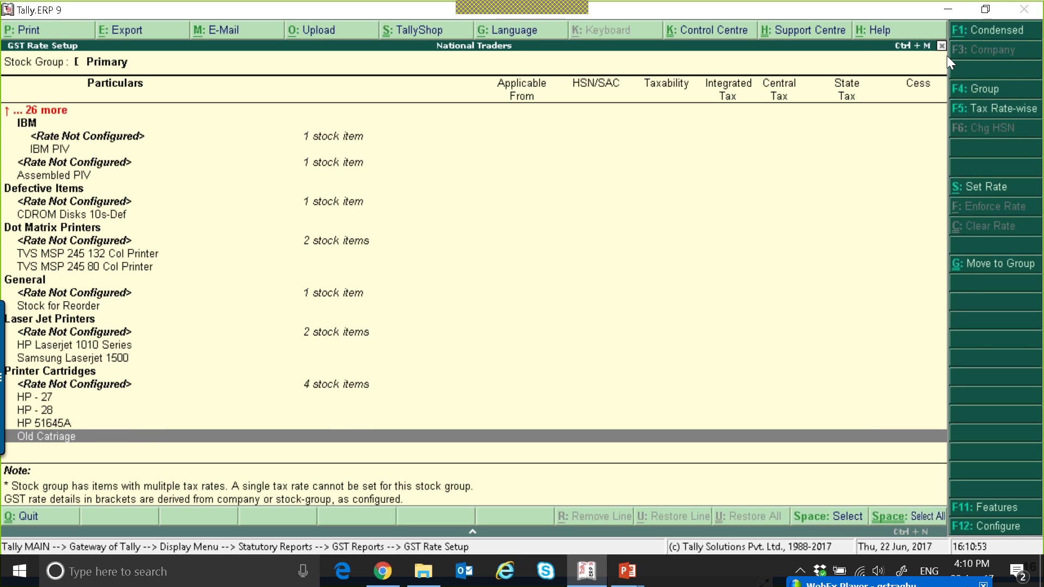
Return GST Rate Setup to the condensed list of stock groups
key(Up)
key(Up)
key(Up)
key(Up)
key(Up)
key(Up)
key(Up)
key(Up)
key(Up)
key(Up)
key(Up)
key(Up)
key(Up)
key(Up)
key(Up)
key(Up)
key(Up)
key(Up)
key(Up)
key(Up)
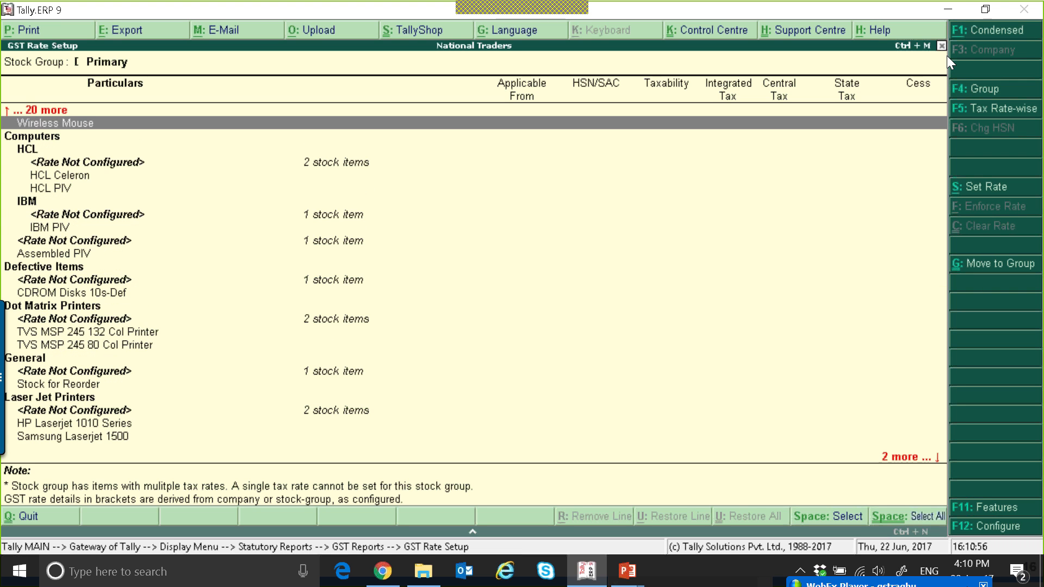
key(Escape)
key(Return)
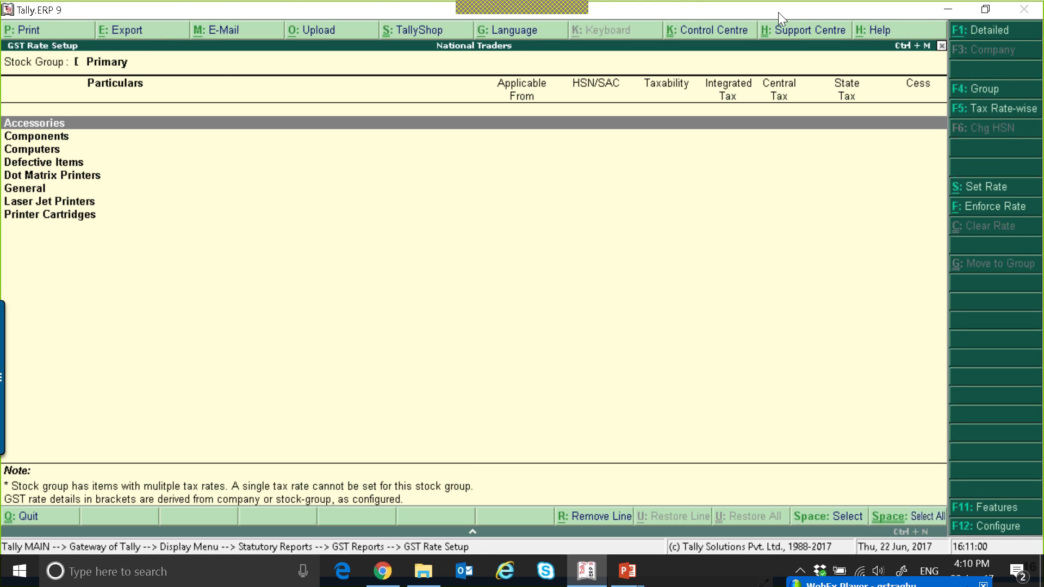
Open Set Rate for the Accessories group and enter description Comp Accessories with HSN/SAC 2985745
click(299, 233)
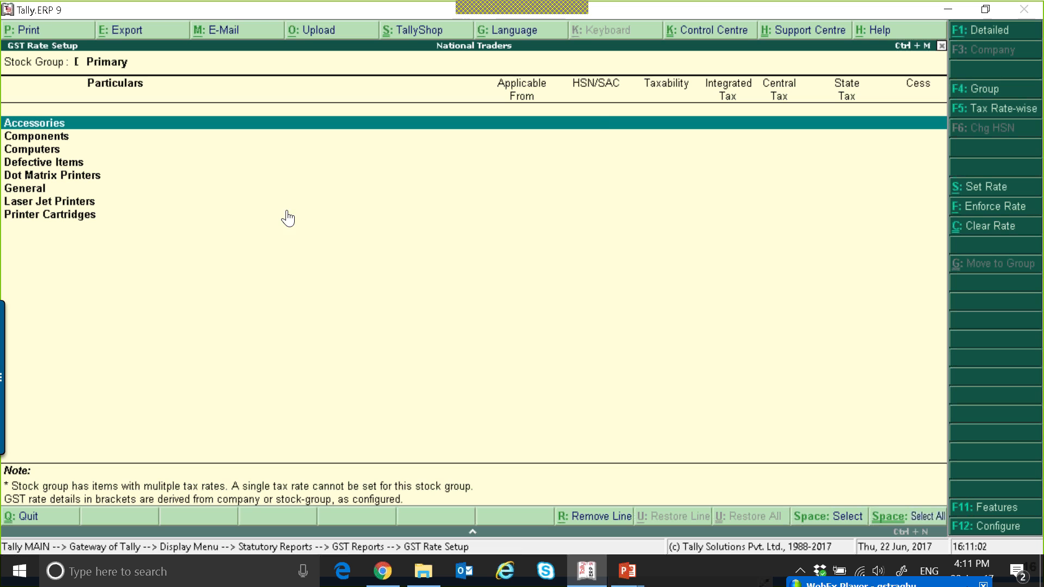
click(993, 186)
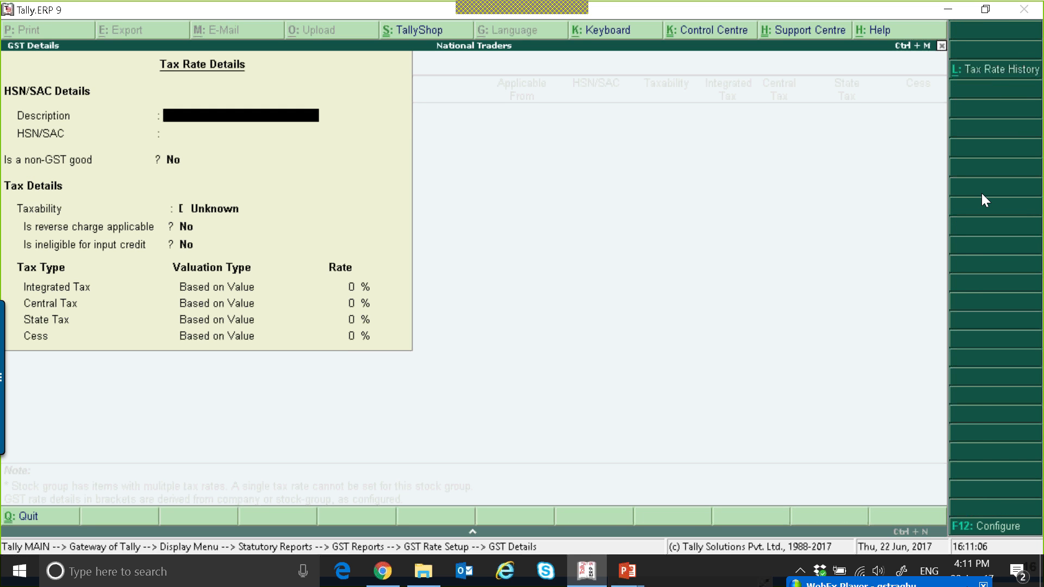
text(Comp access)
key(BackSpace)
key(BackSpace)
key(BackSpace)
text(essories)
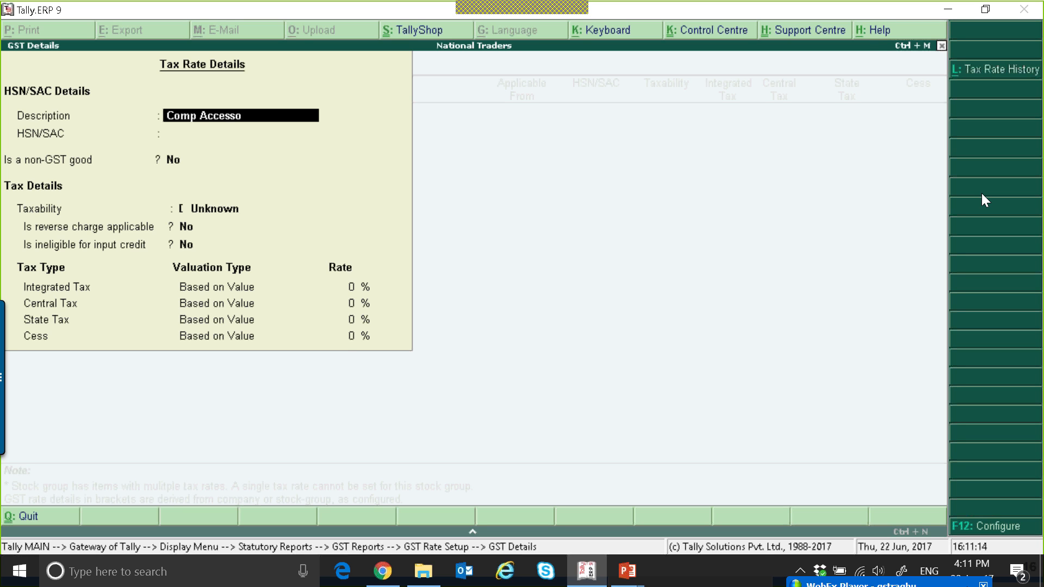
key(Return)
text(2985745)
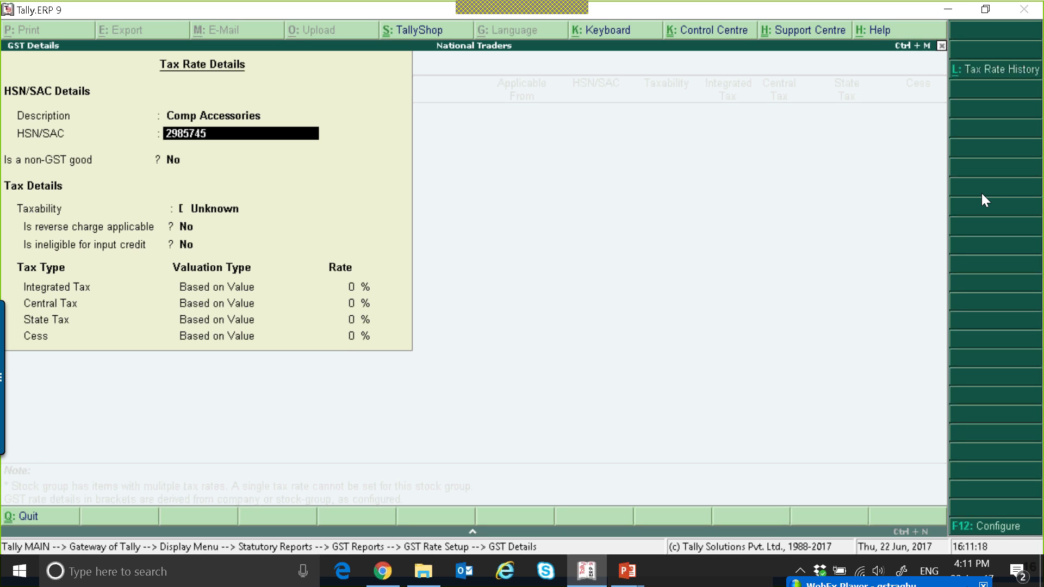
key(Return)
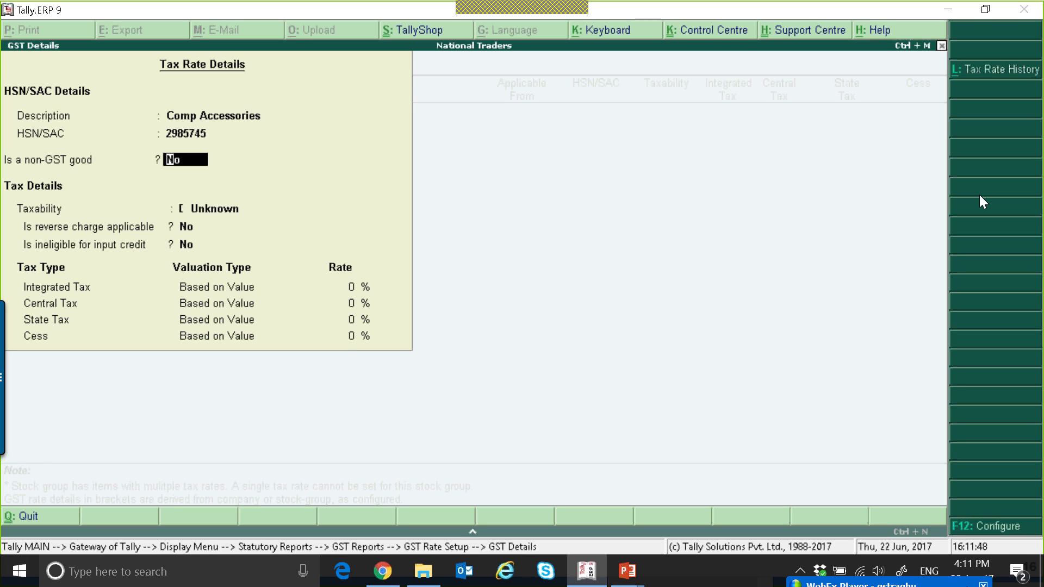
Set the Accessories group's taxability to Taxable
key(Return)
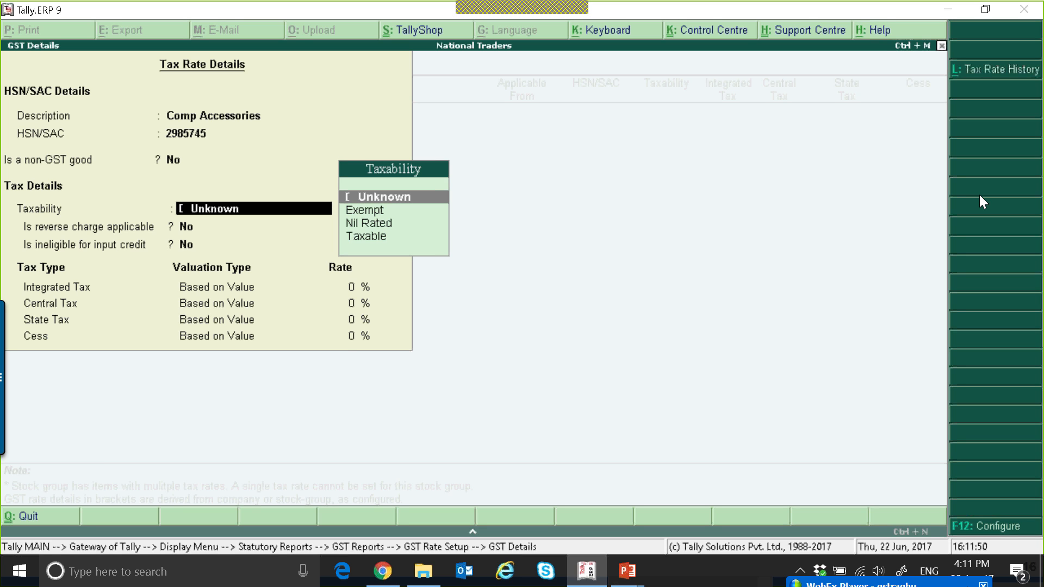
key(Down)
key(Down)
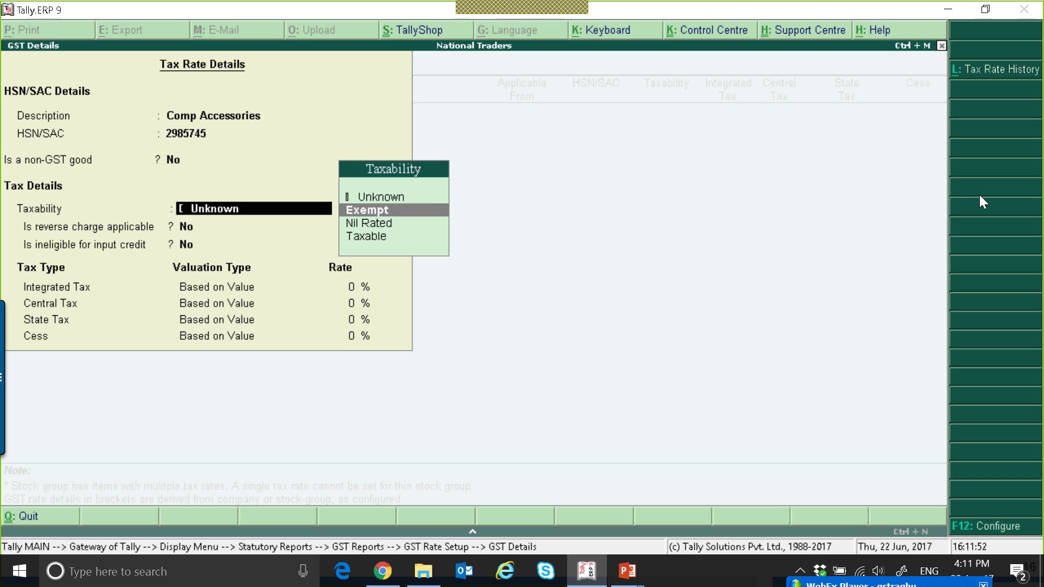
key(Down)
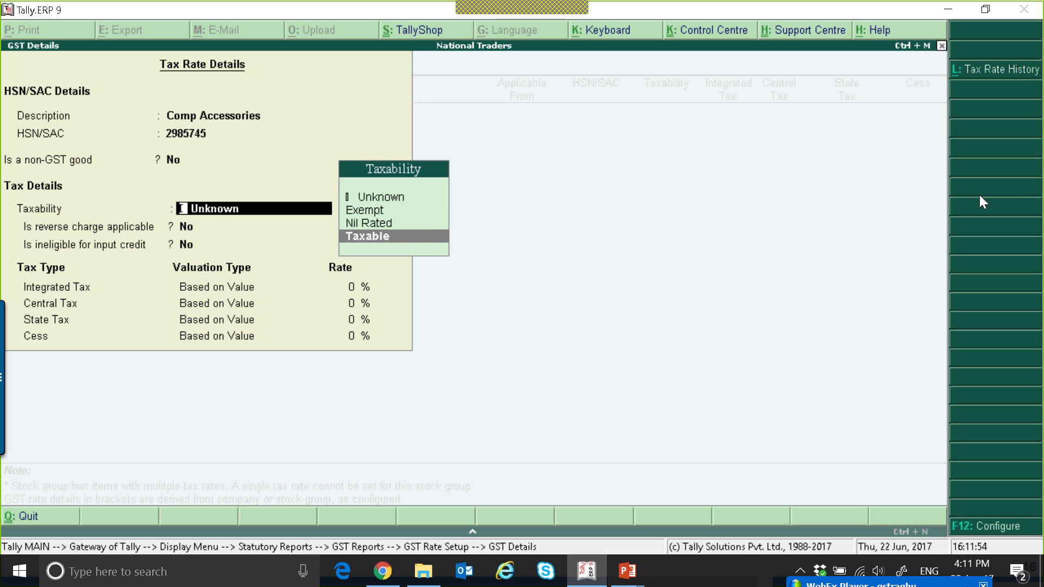
key(Return)
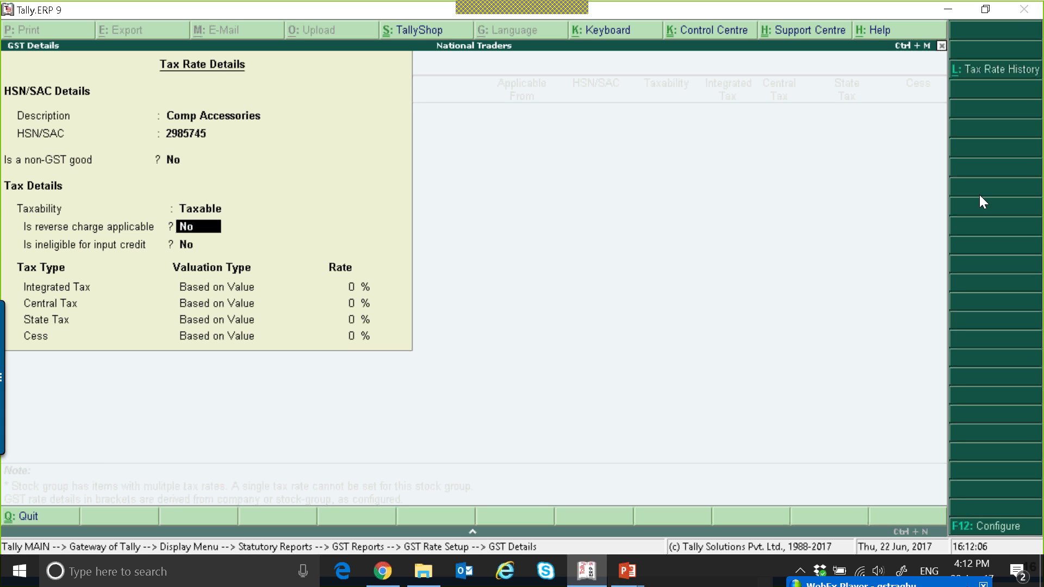
Enter a 12% Integrated Tax rate for Accessories
key(Return)
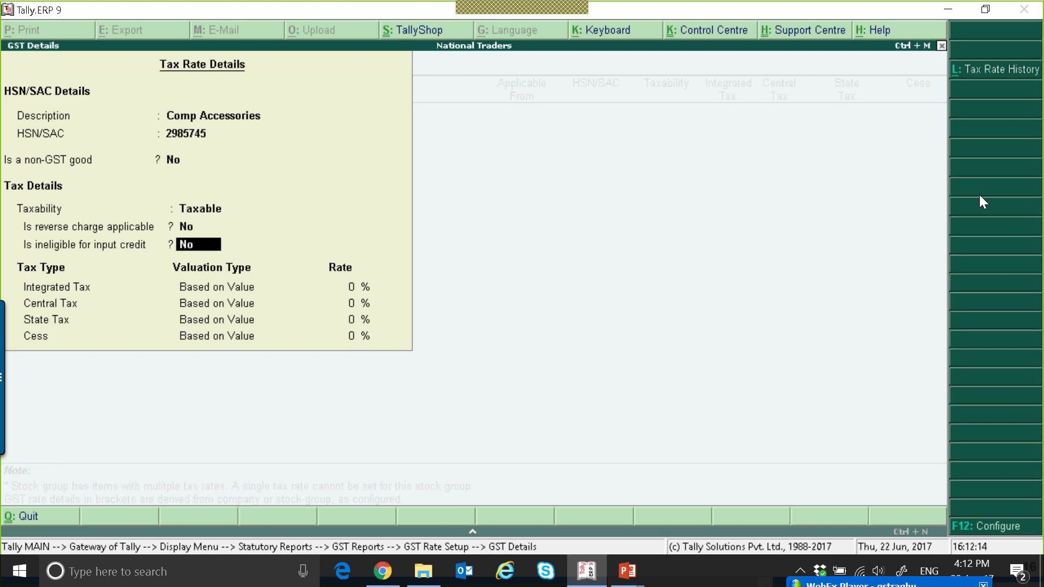
key(Return)
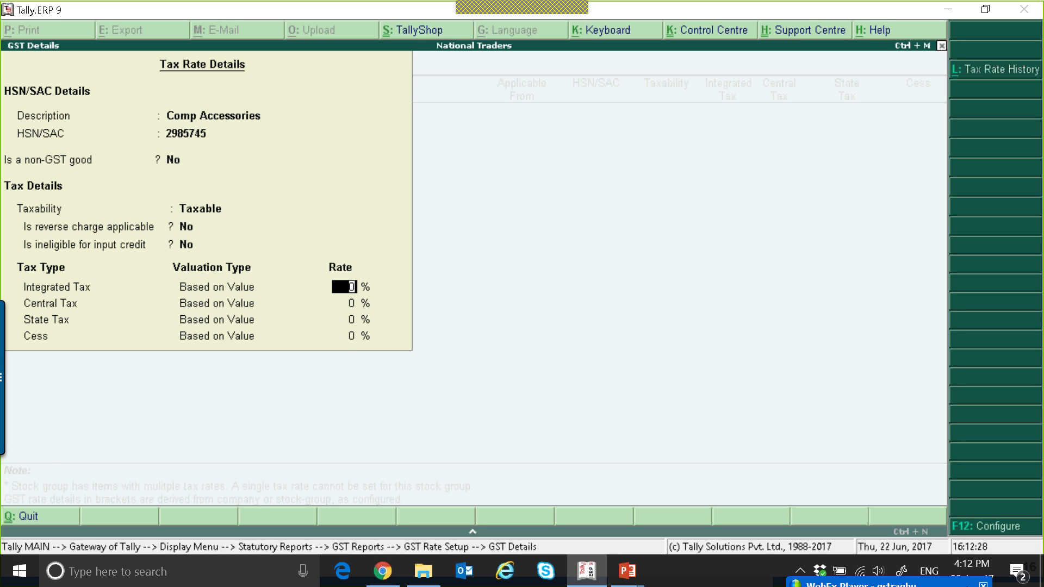
text(12)
key(Return)
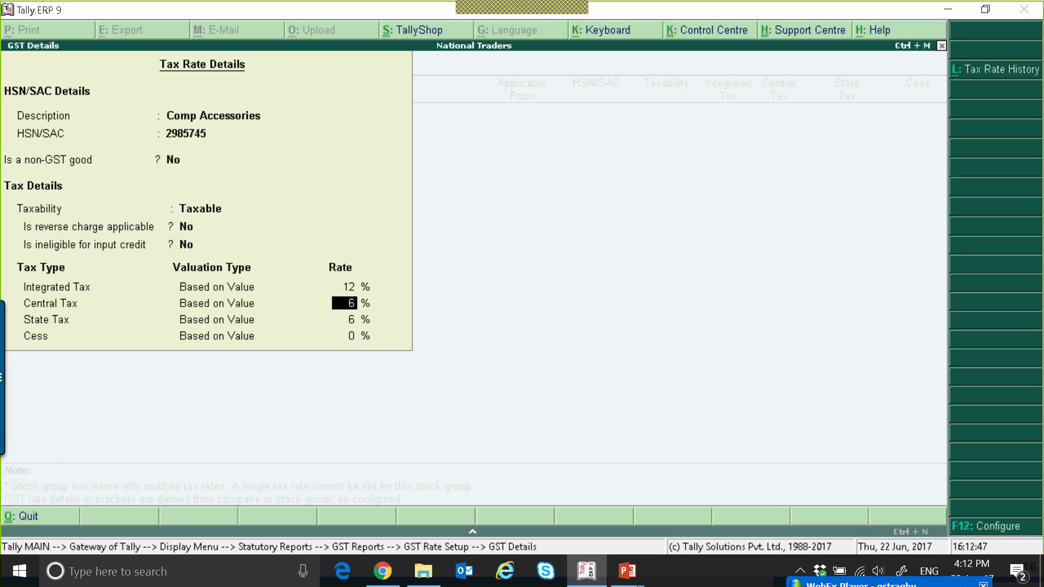
Change the Accessories Integrated Tax rate to 28%
key(Down)
key(Up)
key(Down)
key(Up)
key(Up)
text(28)
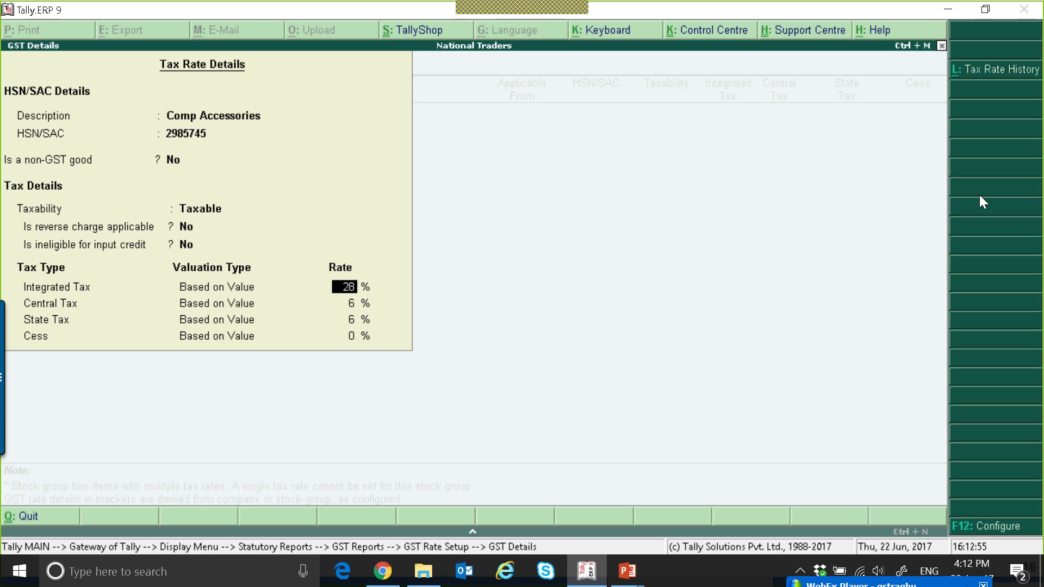
key(Return)
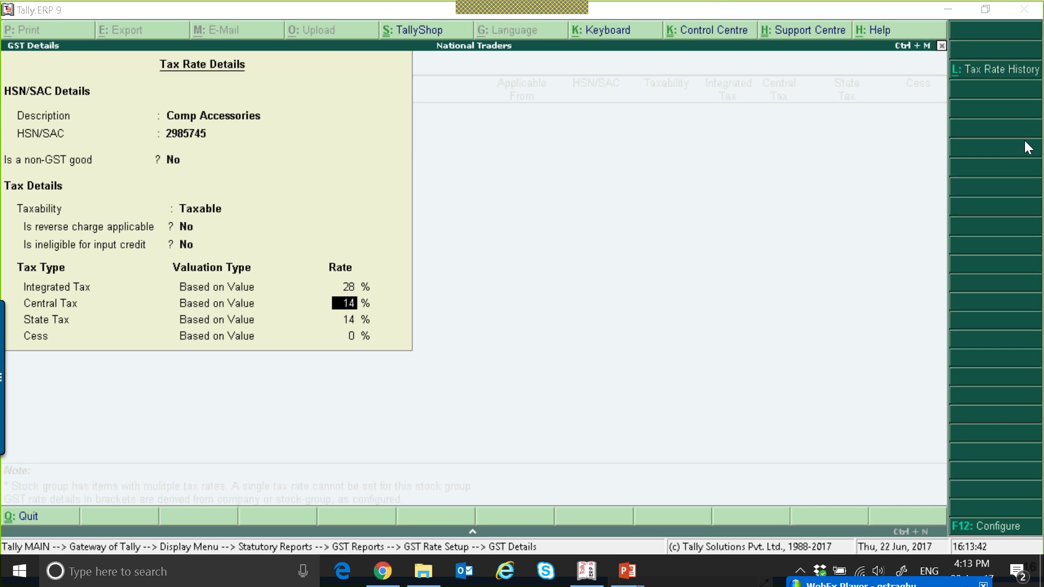
Open the tax rate details configuration, accept it unchanged, and save the Accessories GST rate
click(974, 525)
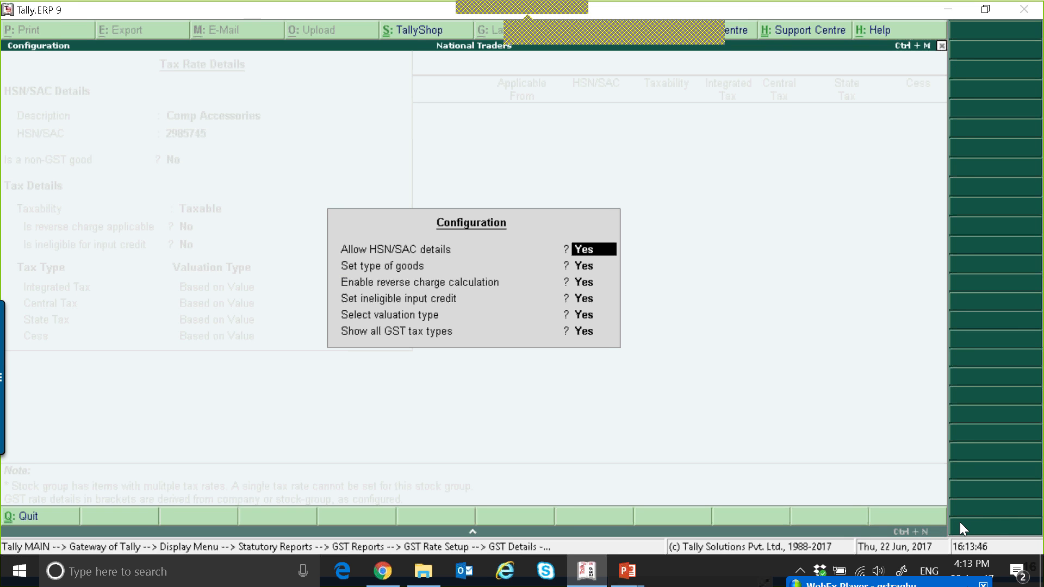
key(Return)
key(Return)
key(Return)
key(Return)
key(Return)
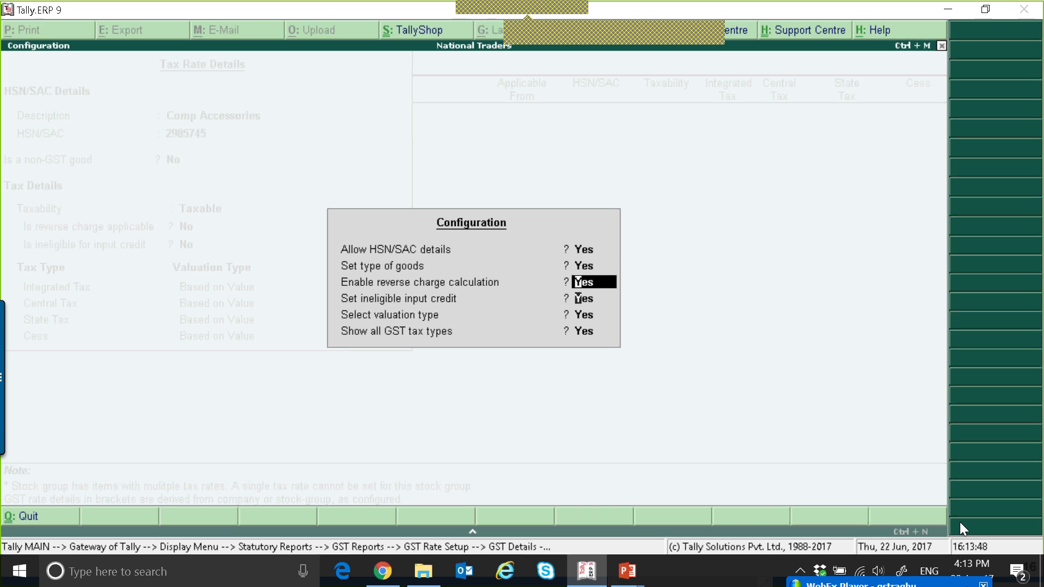
key(Return)
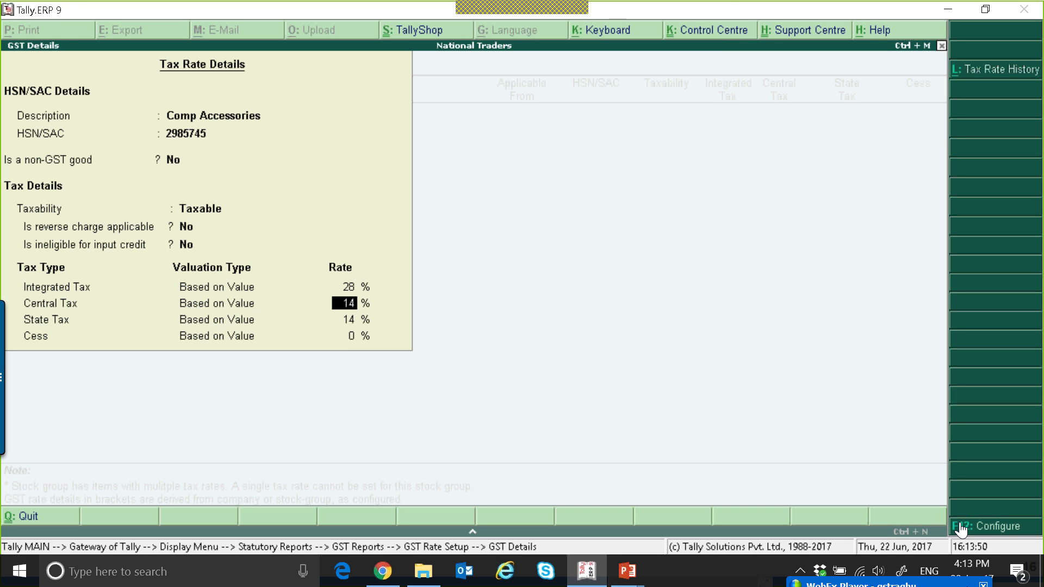
key(Return)
key(Return)
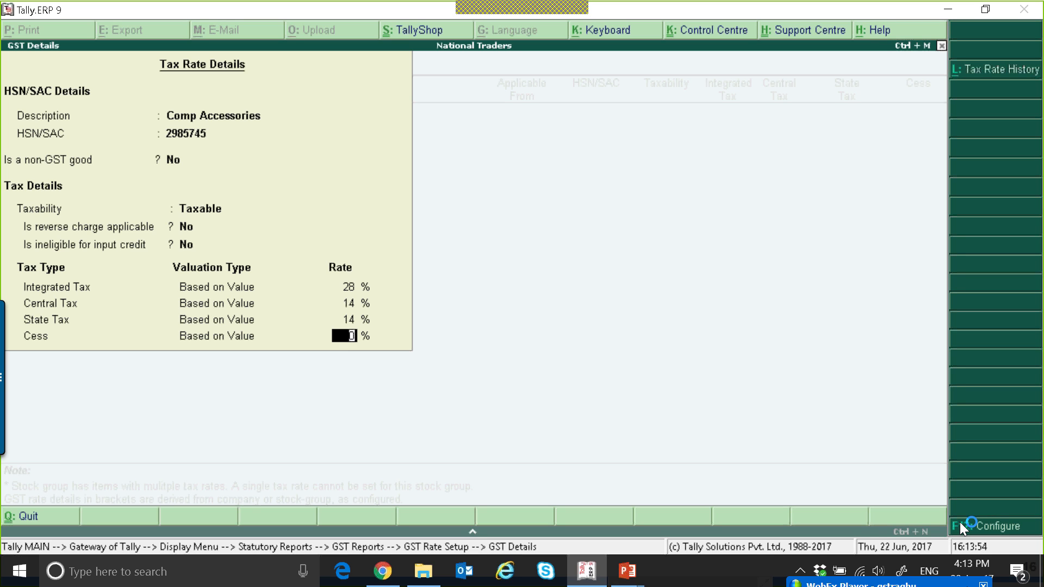
key(Return)
key(Return)
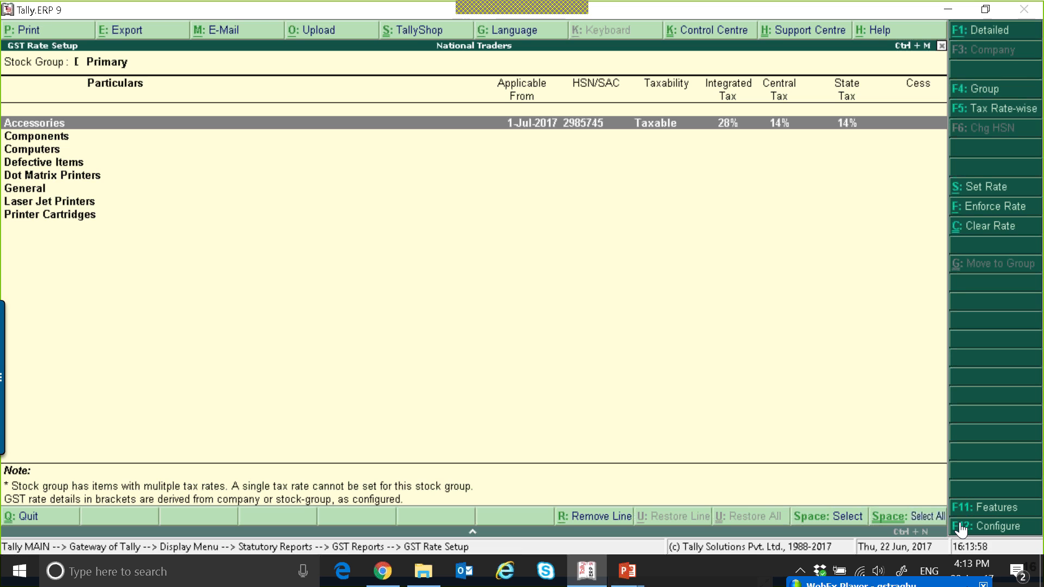
Expand the Accessories group to review the rate applied to its stock items
key(Down)
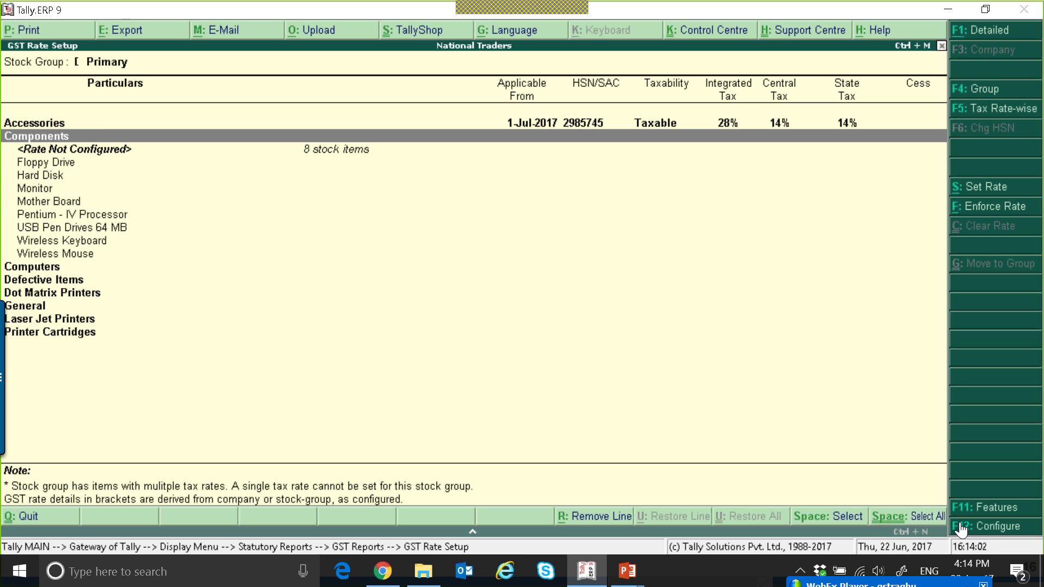
key(Up)
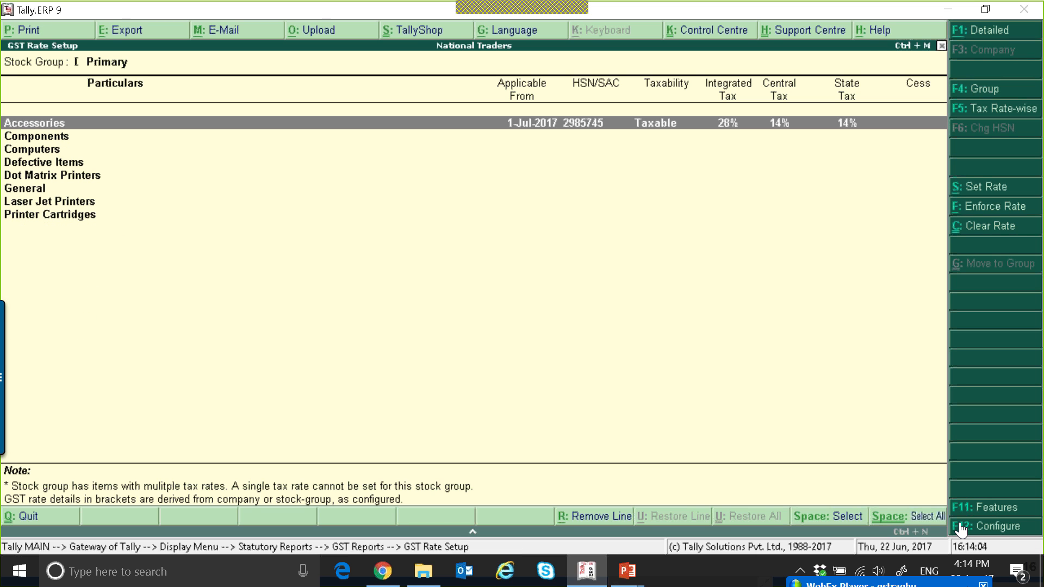
key(Down)
key(Down)
key(Down)
key(Down)
key(Down)
key(Down)
key(Down)
key(Down)
key(Down)
key(Down)
key(Down)
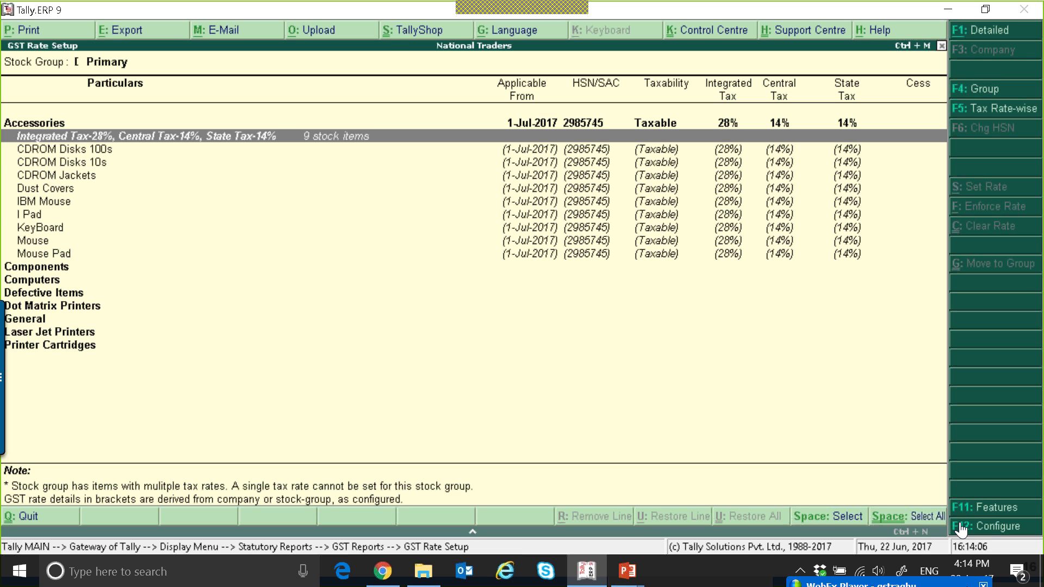
key(Up)
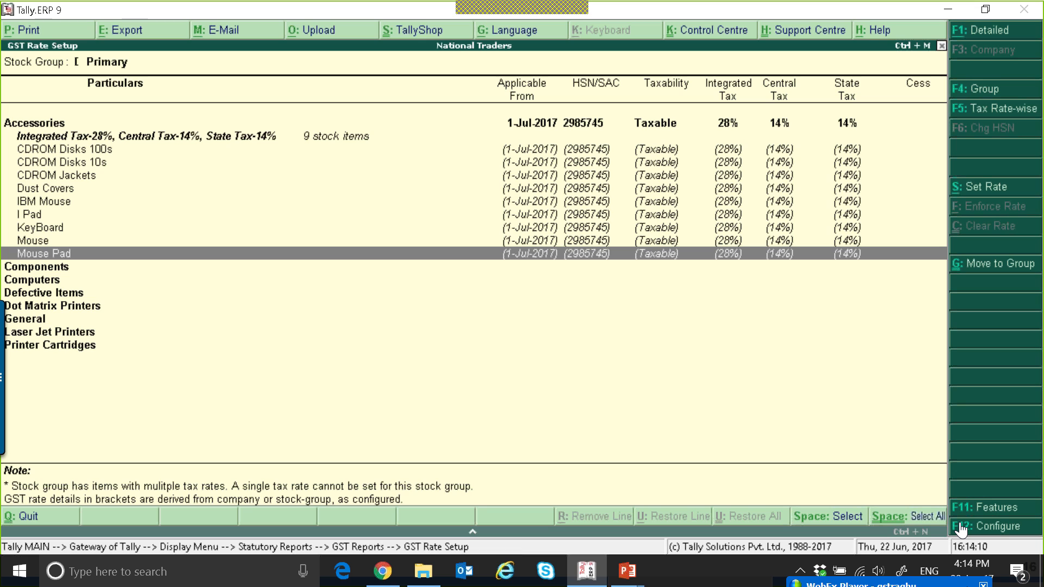
key(Down)
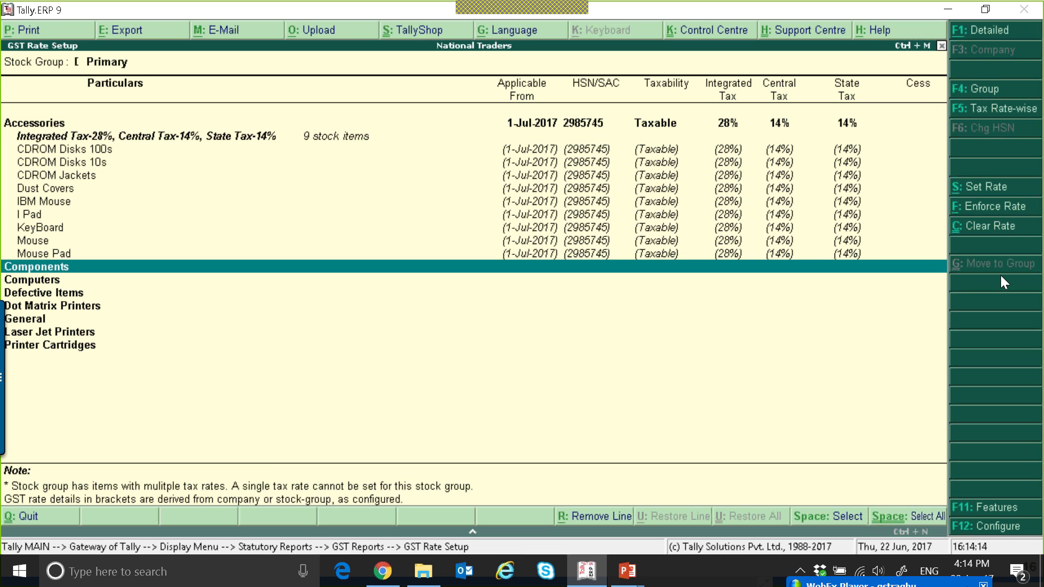
Open Set Rate for the Components group and enter description Componemnts with HSN/SAC 4456456
click(972, 186)
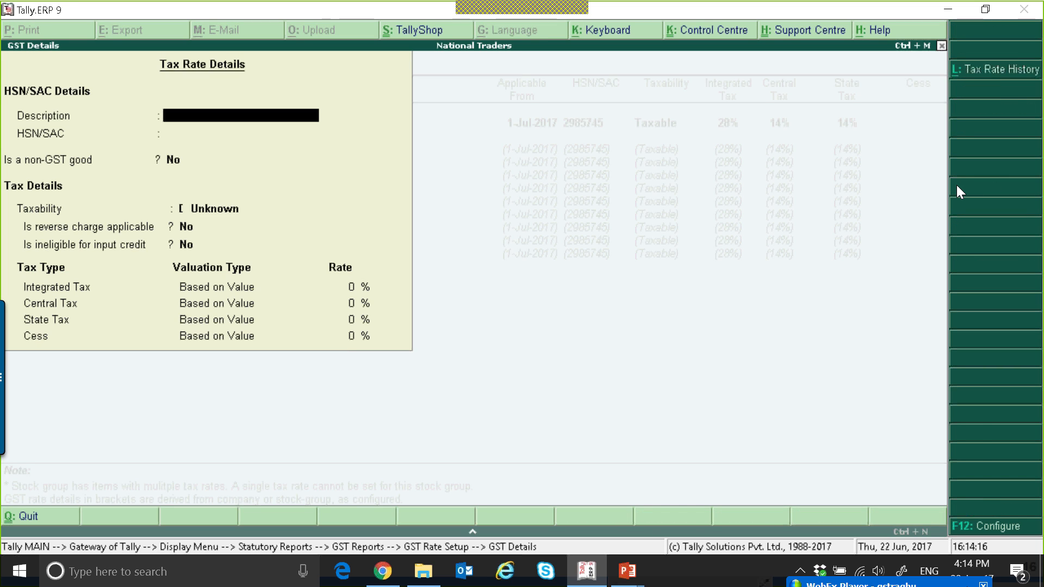
text(Componemnts)
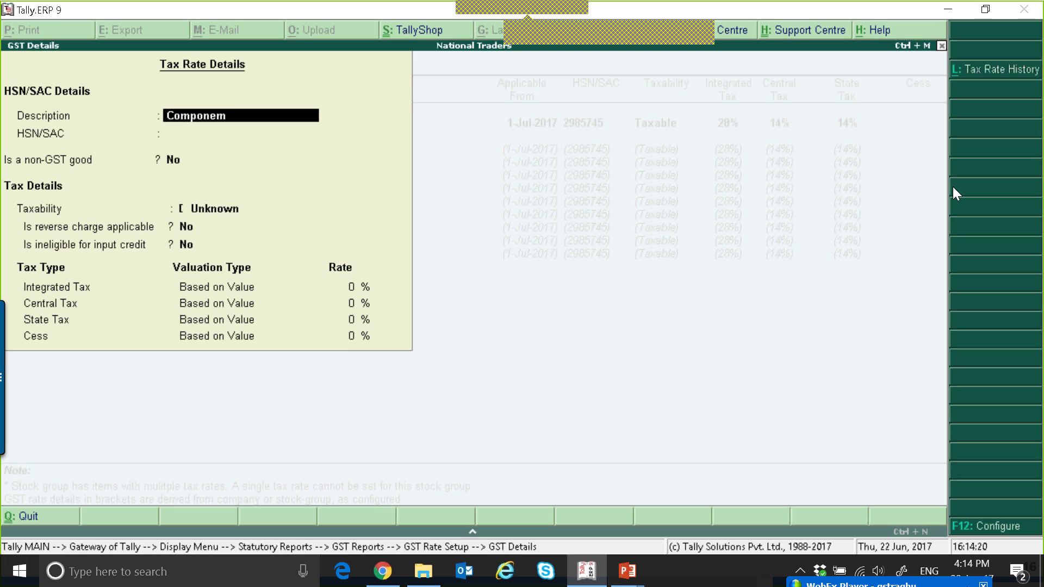
key(Return)
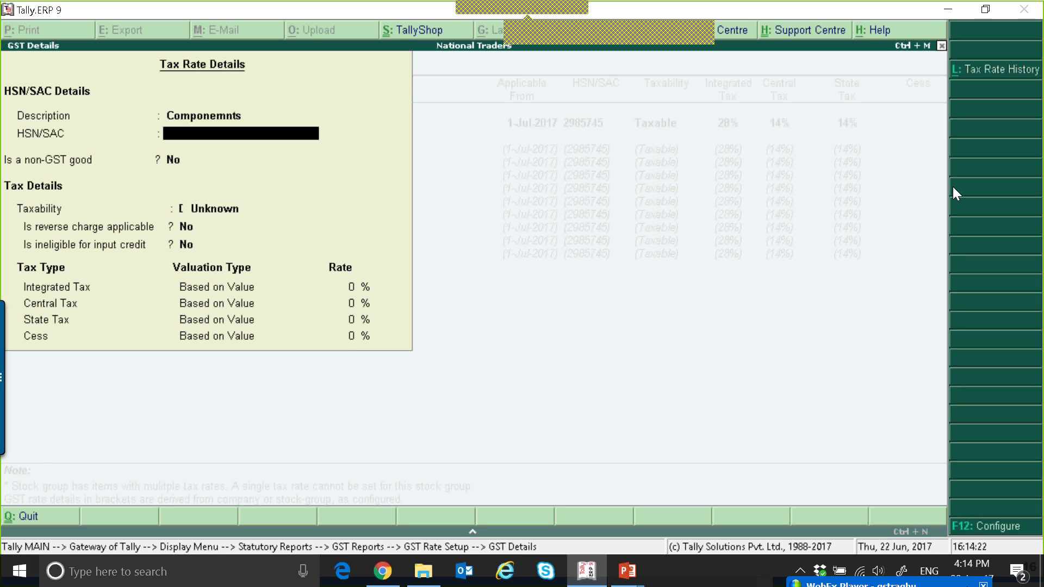
text(4456456)
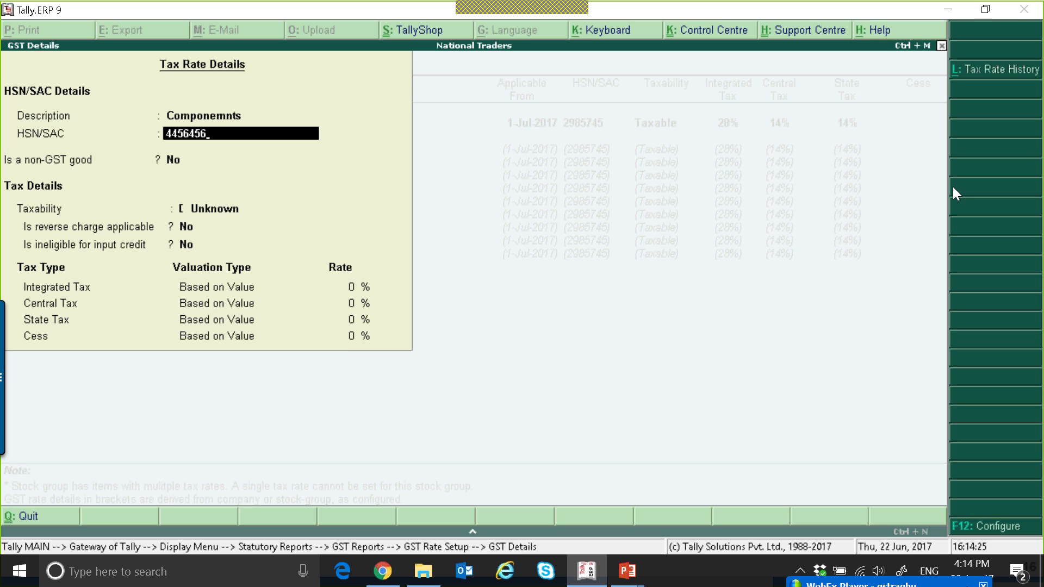
key(Return)
Set Components' taxability to Taxable with a 12% Integrated Tax rate and save it
key(Return)
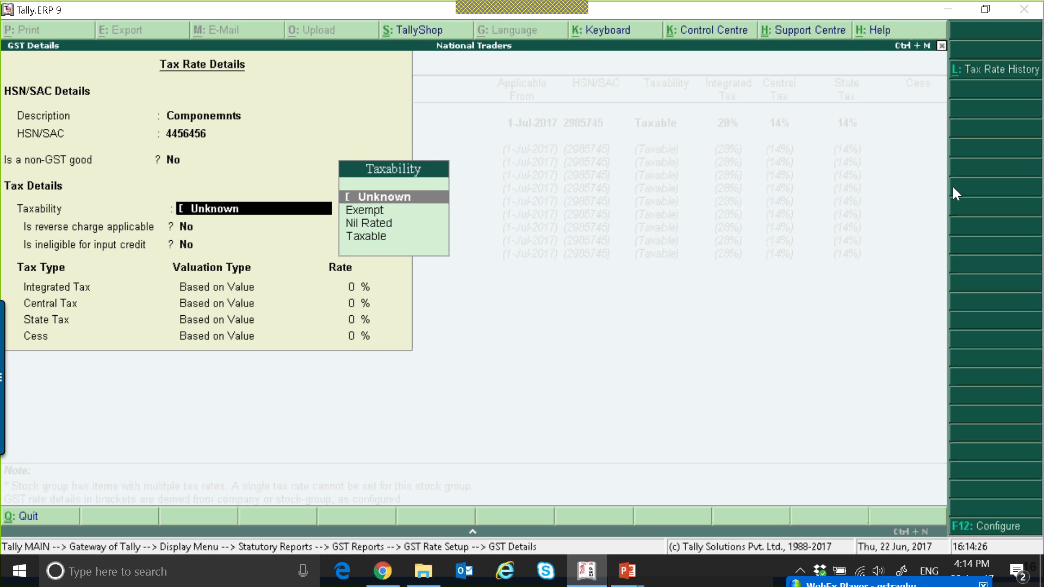
key(Down)
key(Down)
key(Down)
key(Return)
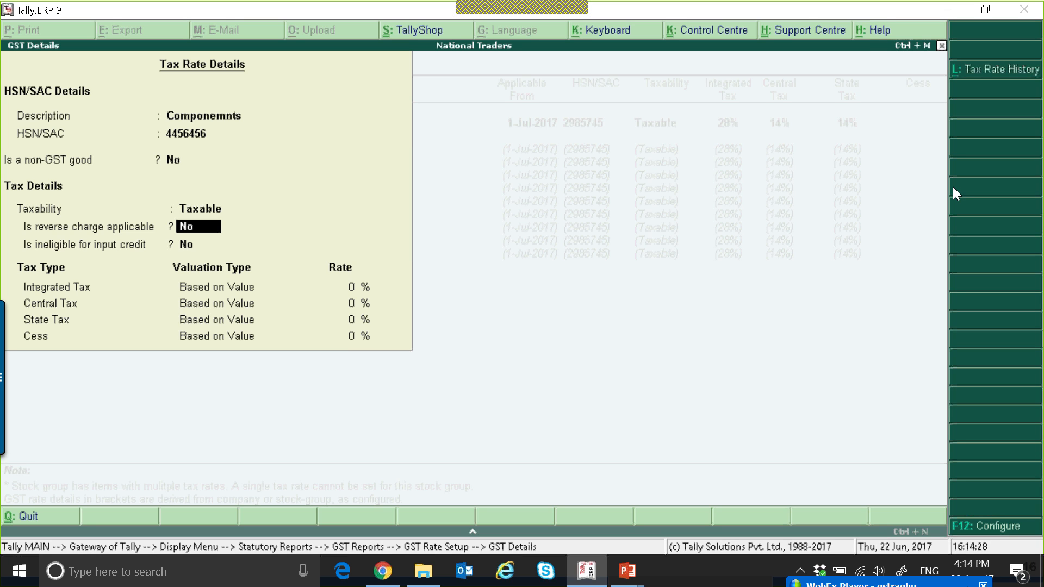
key(Return)
key(Return)
text(12)
key(Return)
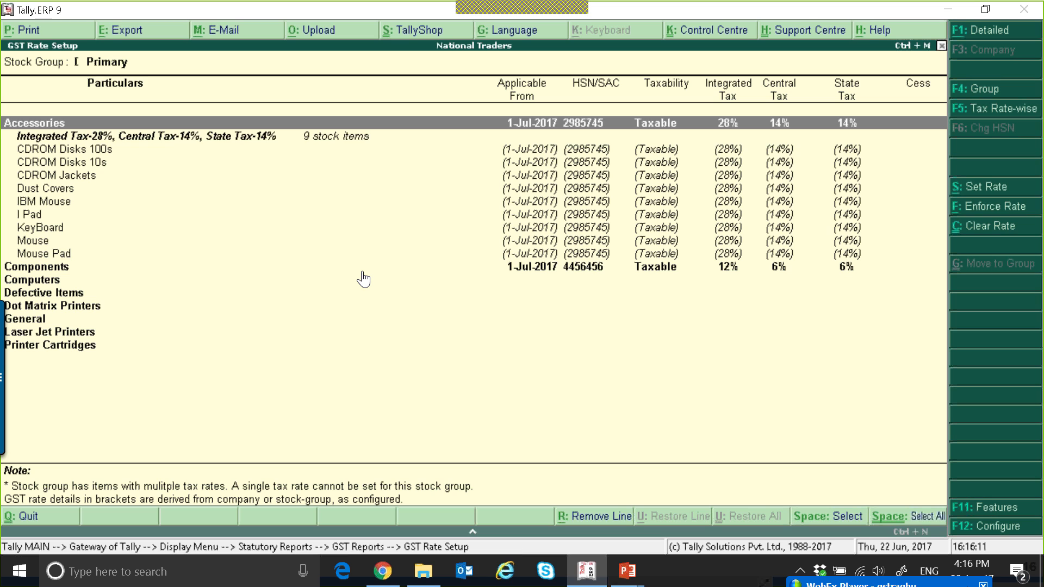
key(Down)
key(Down)
key(Down)
key(Down)
key(Down)
key(Down)
key(Down)
key(Down)
key(Down)
key(Down)
key(Down)
key(Down)
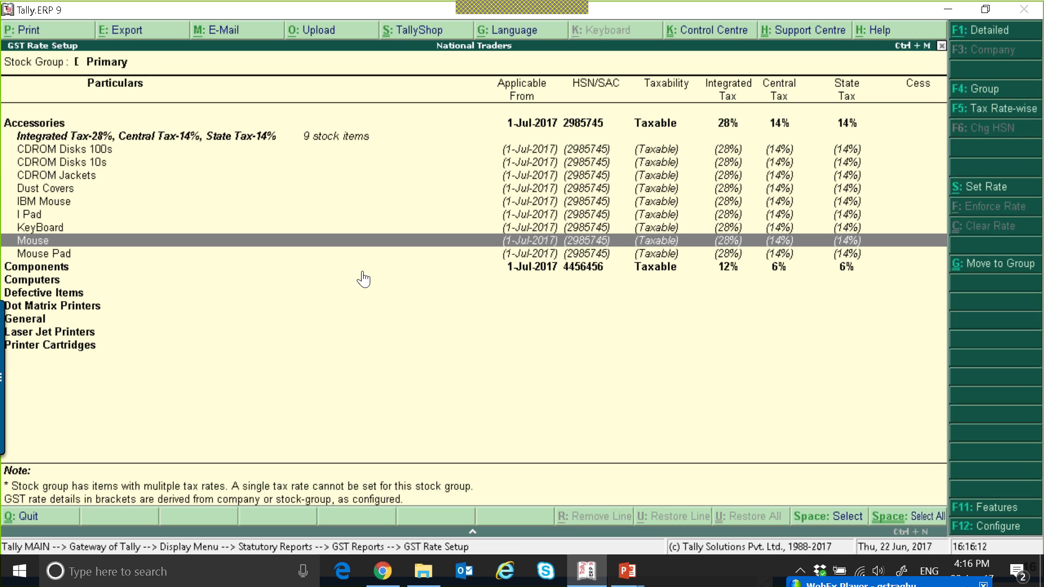
Select the Computers, Defective Items and Dot Matrix Printers groups, open Set Rate, and enter description Computer Spares with HSN/SAC 346345
key(space)
key(space)
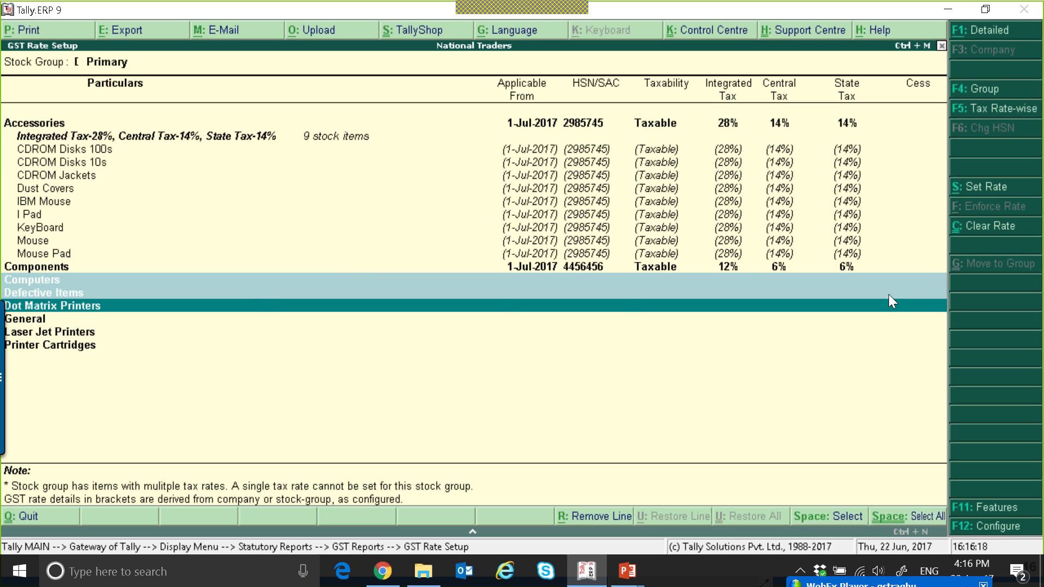
click(981, 190)
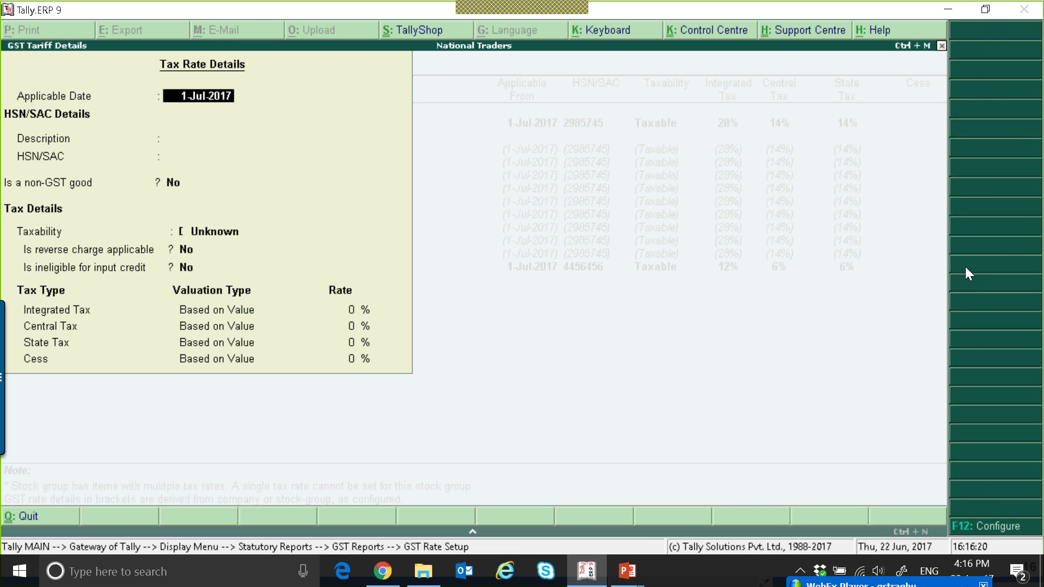
key(Return)
text(Computer Spared)
key(BackSpace)
text(s)
key(Return)
text(346345)
key(Return)
Set the three groups' taxability to Taxable with an 18% Integrated Tax rate and save the rate
key(Return)
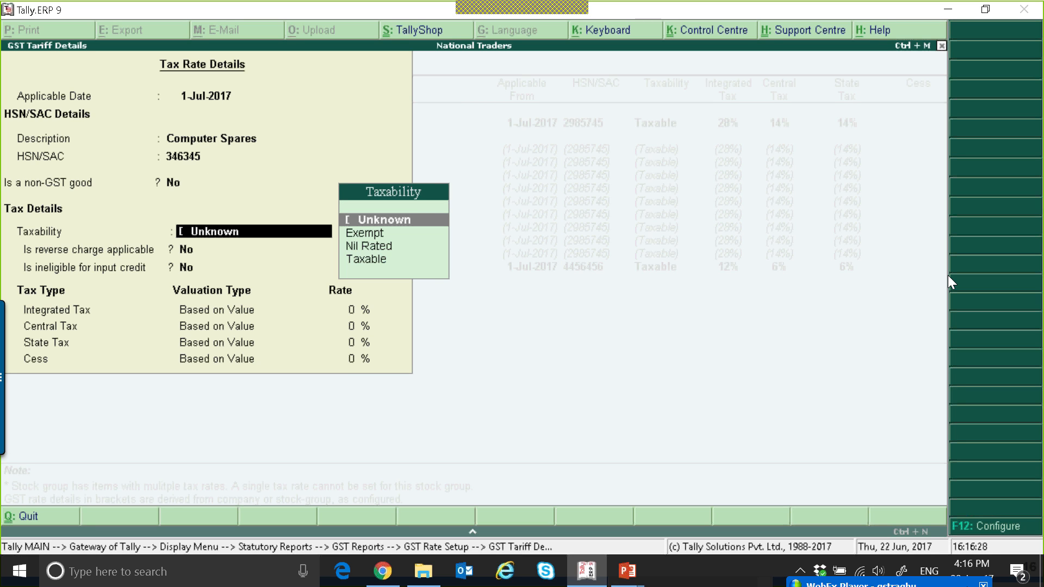
key(Down)
key(Down)
key(Down)
key(Return)
key(Return)
key(Return)
text(17)
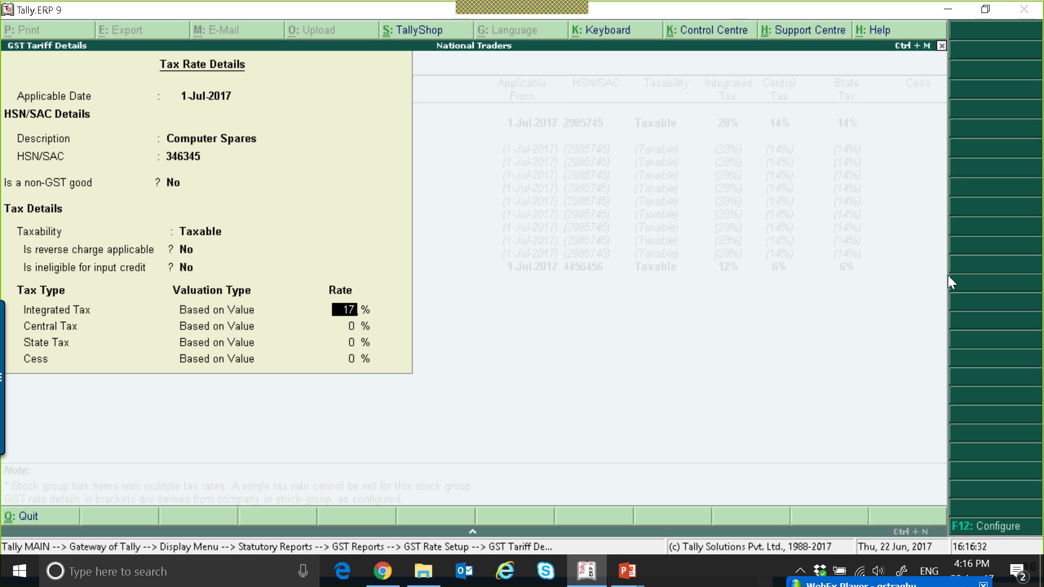
text(8)
key(Return)
key(Return)
key(Return)
key(Return)
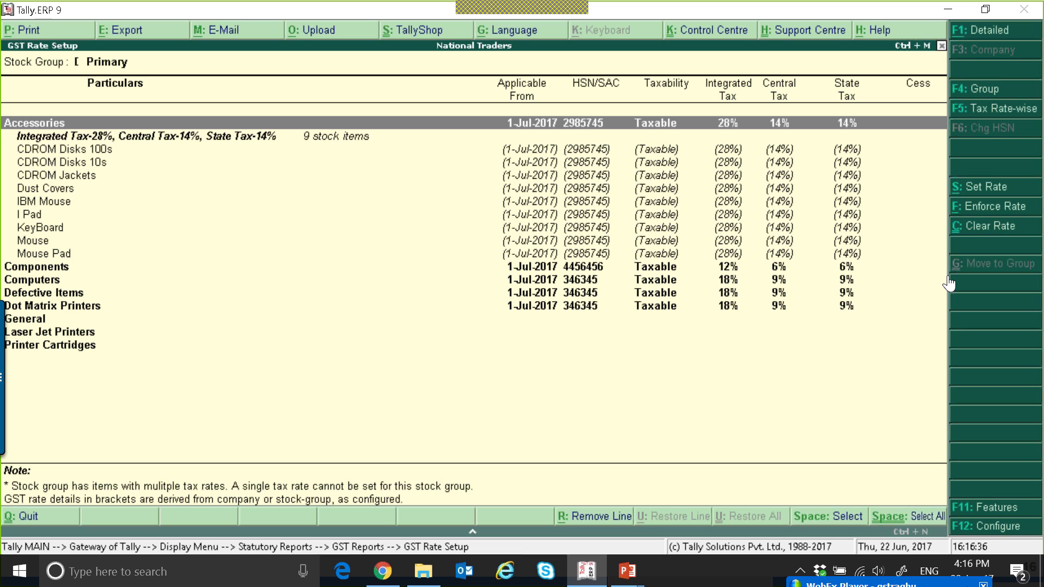
Select General, Laser Jet Printers and Printer Cartridges, open Set Rate, and enter description Computer Printers with HSN/SAC 2345345
key(Down)
key(Down)
key(Down)
key(Down)
key(Down)
key(Down)
key(Down)
key(Down)
key(Down)
key(Down)
key(Down)
key(Down)
key(Down)
key(Down)
key(Down)
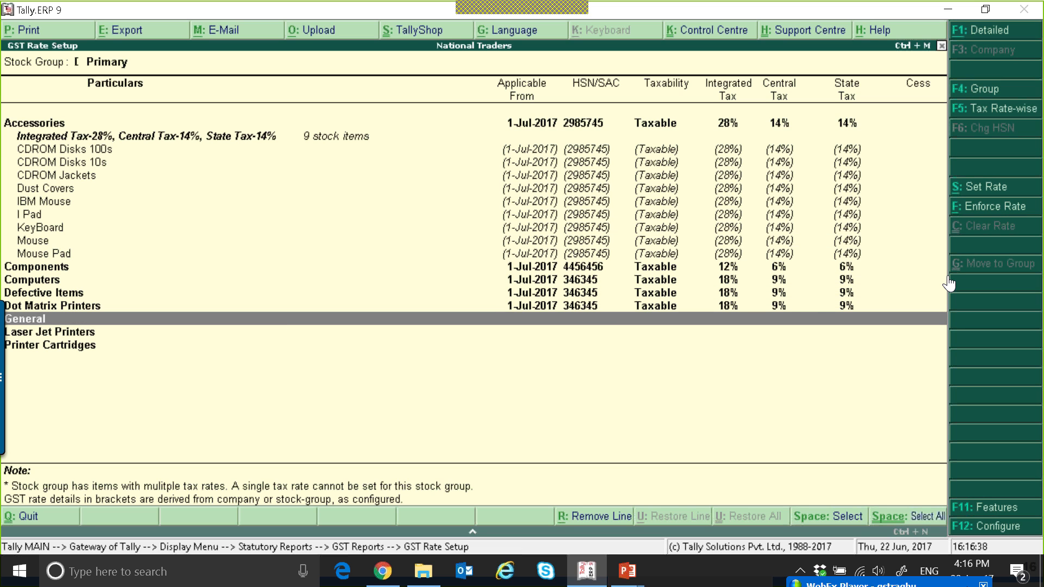
key(space)
key(space)
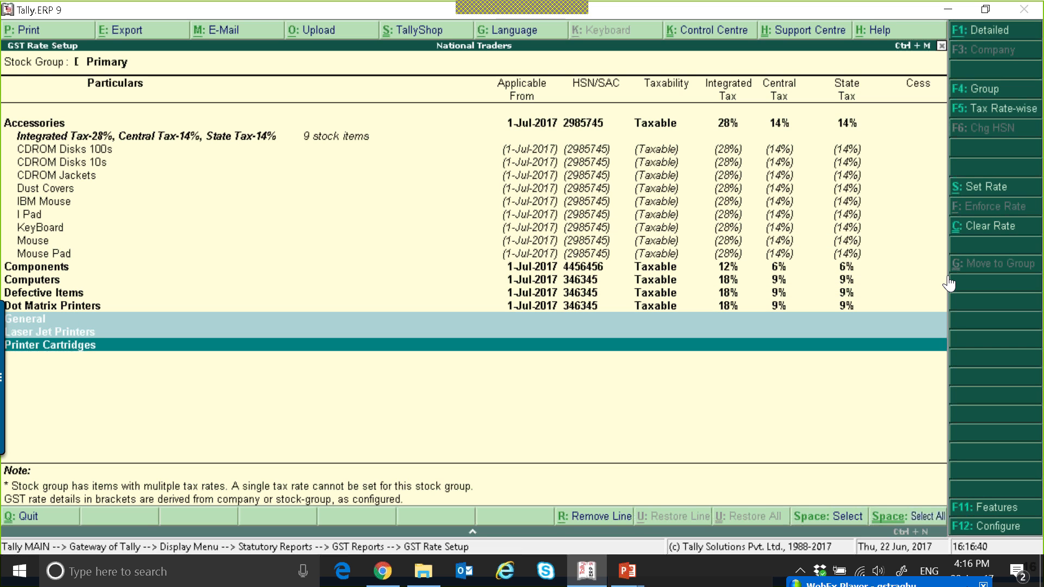
click(975, 191)
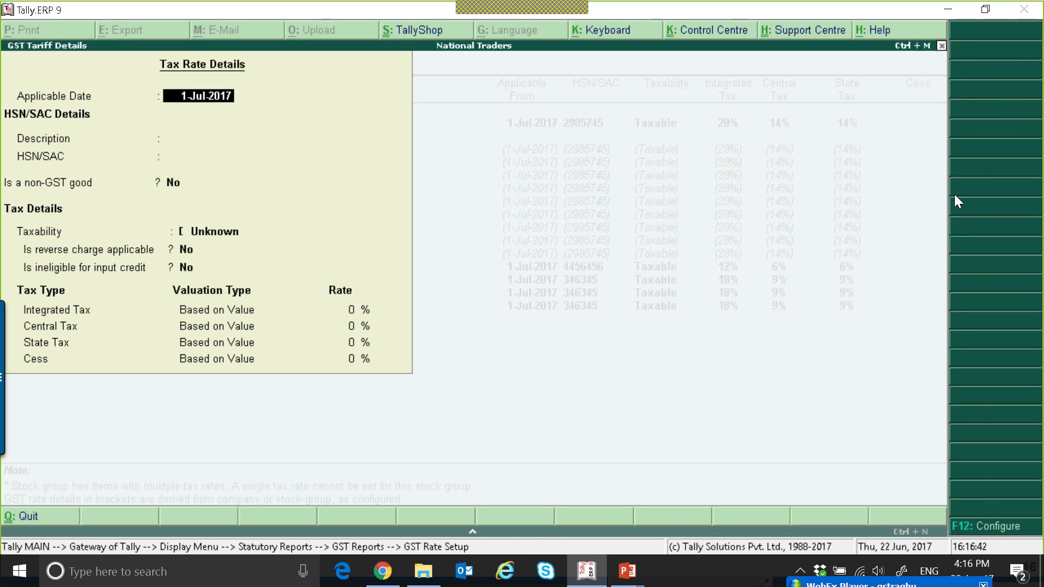
key(Return)
text(Computer Printe)
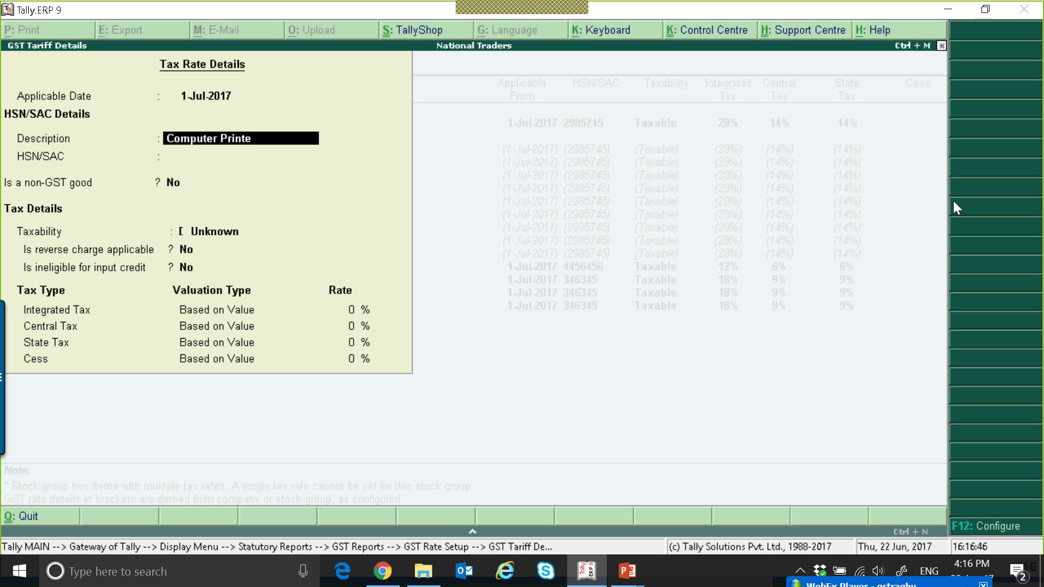
text(rs)
key(Return)
text(2345345)
key(Return)
key(Return)
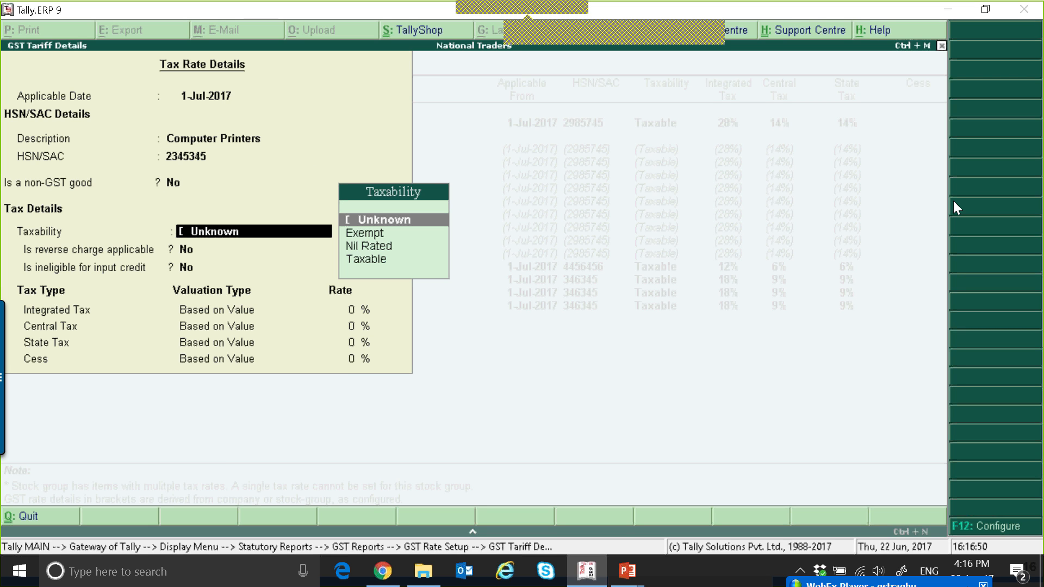
Set these groups' taxability to Taxable with a 28% Integrated Tax rate and save the rate
key(Down)
key(Down)
key(Down)
key(Return)
key(Return)
key(Return)
text(28)
key(Return)
key(Return)
key(Return)
key(Return)
key(Return)
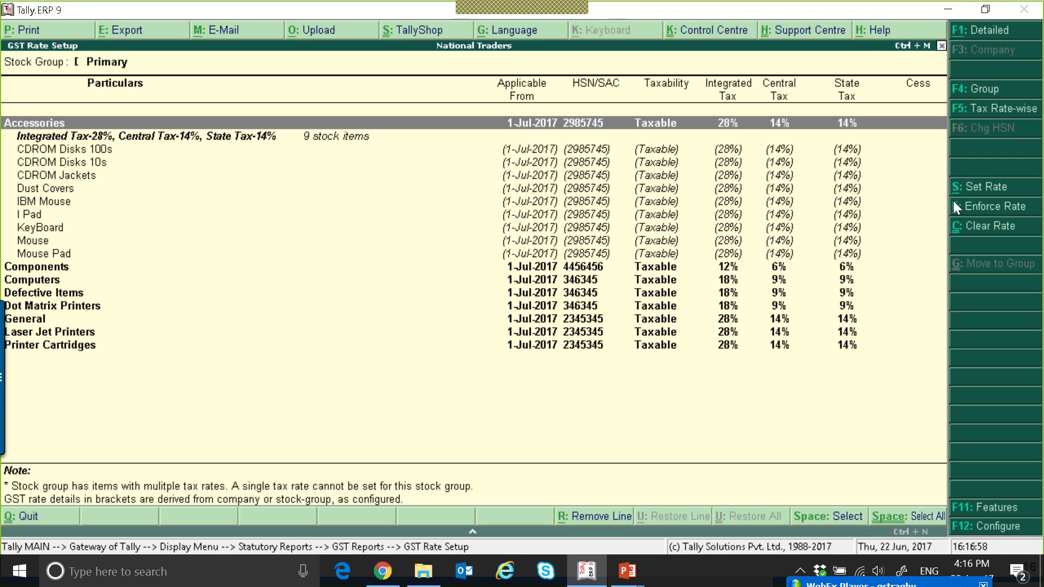
Switch the GST Rate Setup to the condensed view to review the rates of all stock groups
key(alt+F1)
key(alt+F1)
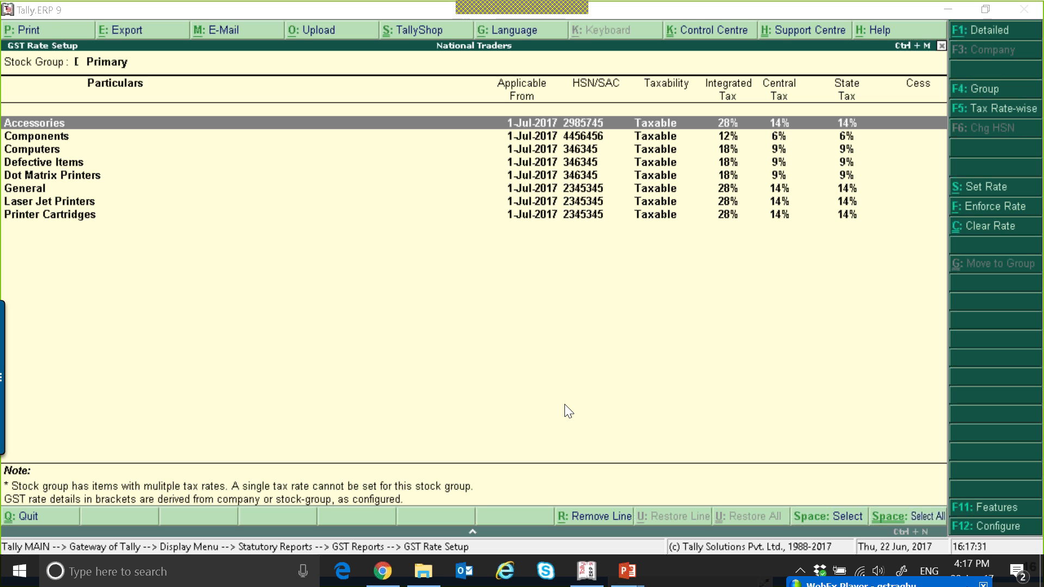
click(491, 355)
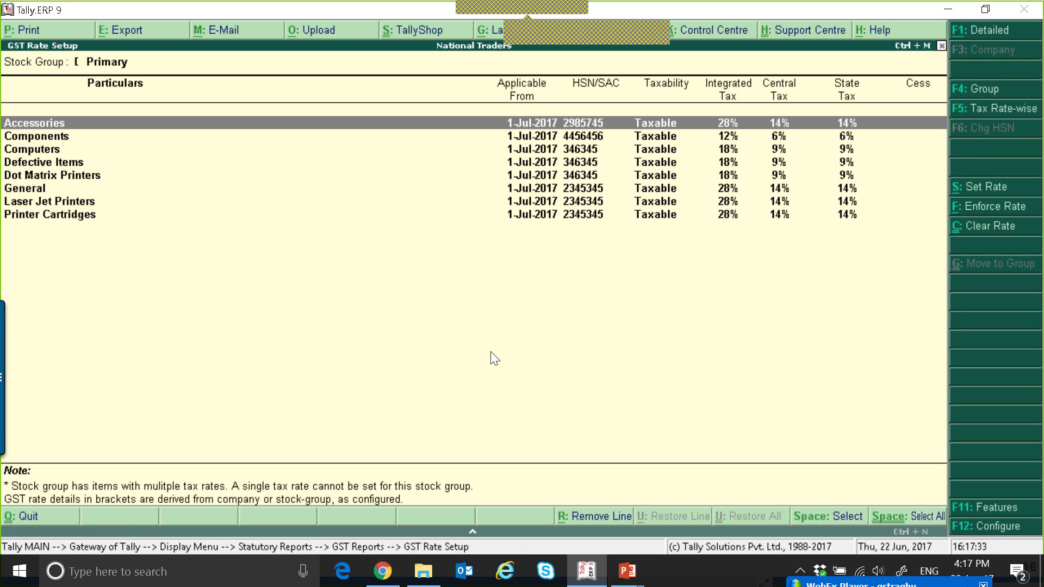
Open Update Party GSTIN/UIN for all ledgers under the Sundry Debtors group
key(Escape)
key(Down)
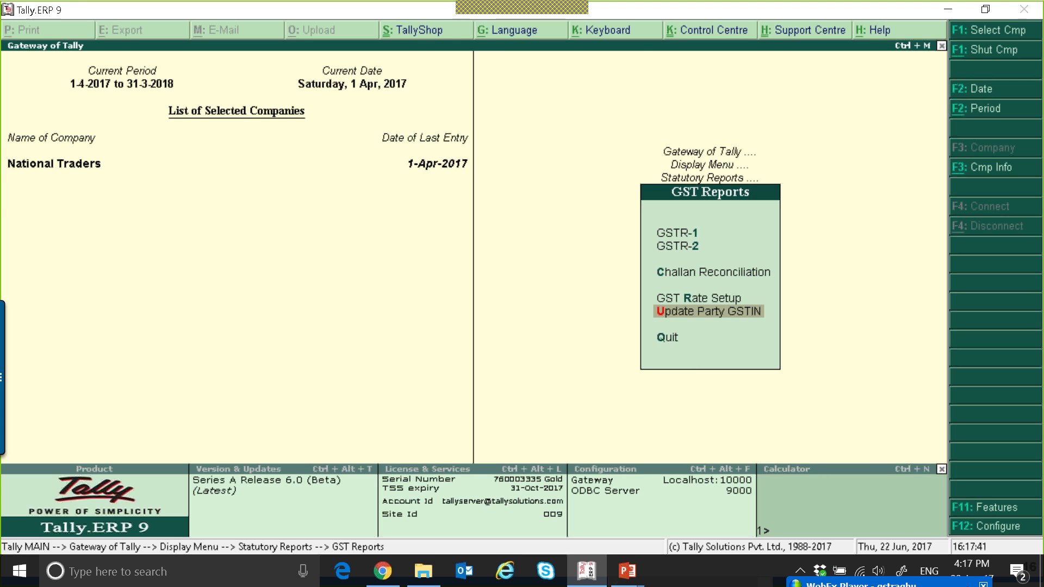
key(Return)
text(Sundry Debtors)
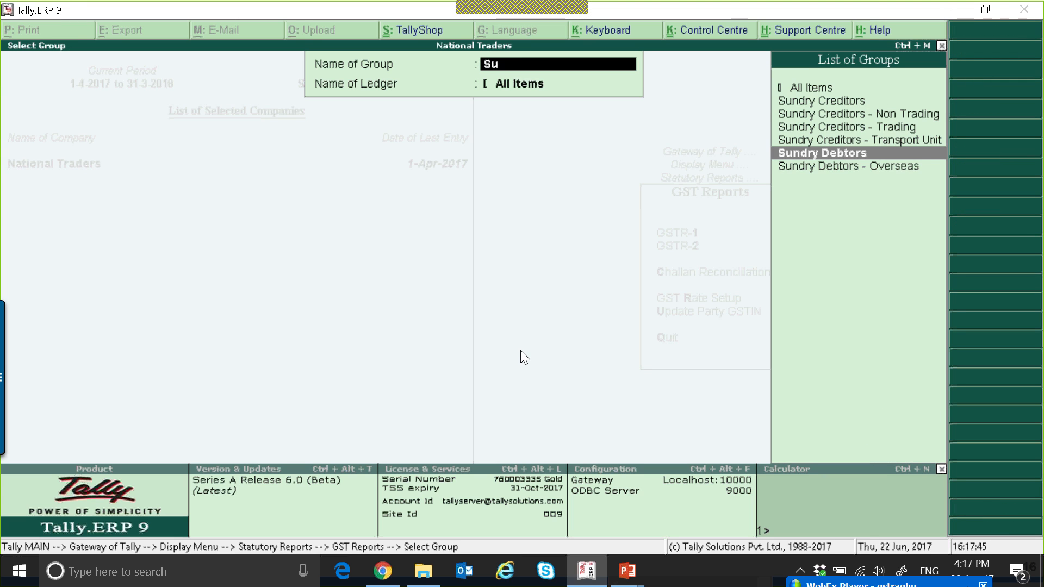
key(Return)
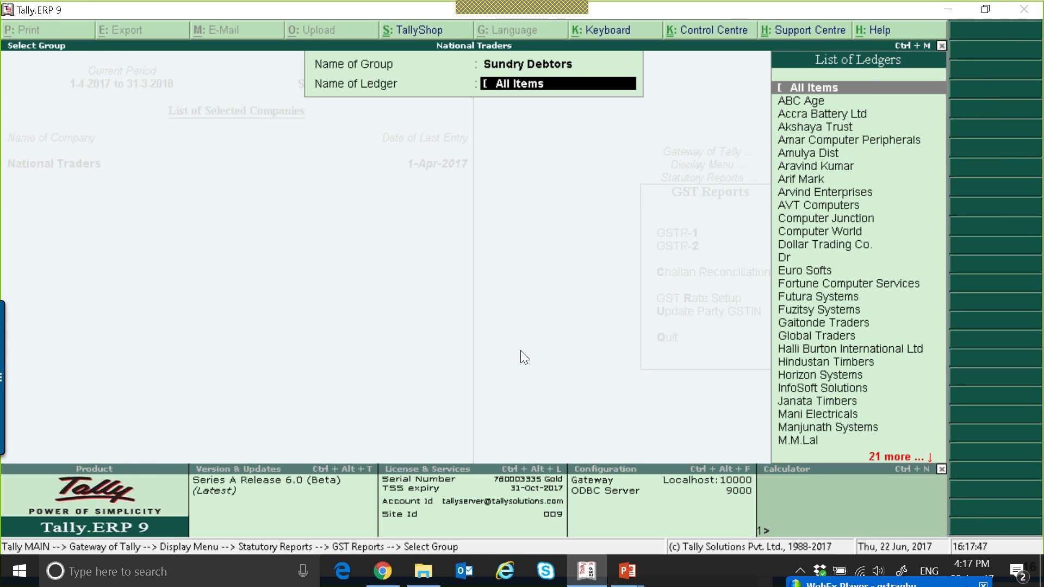
key(Return)
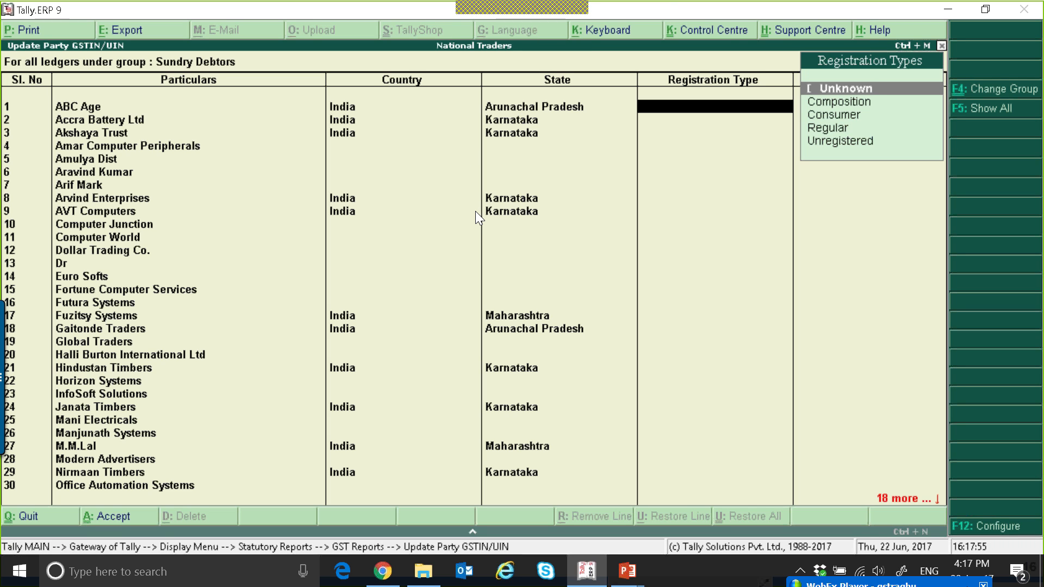
Set ABC Age's registration type to Regular
key(Down)
key(Down)
key(Down)
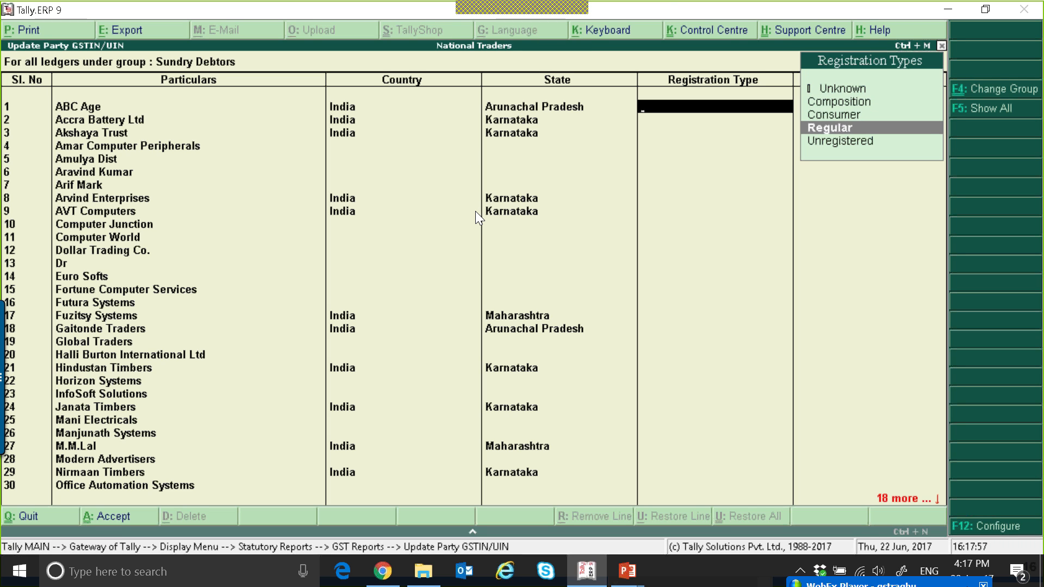
key(Return)
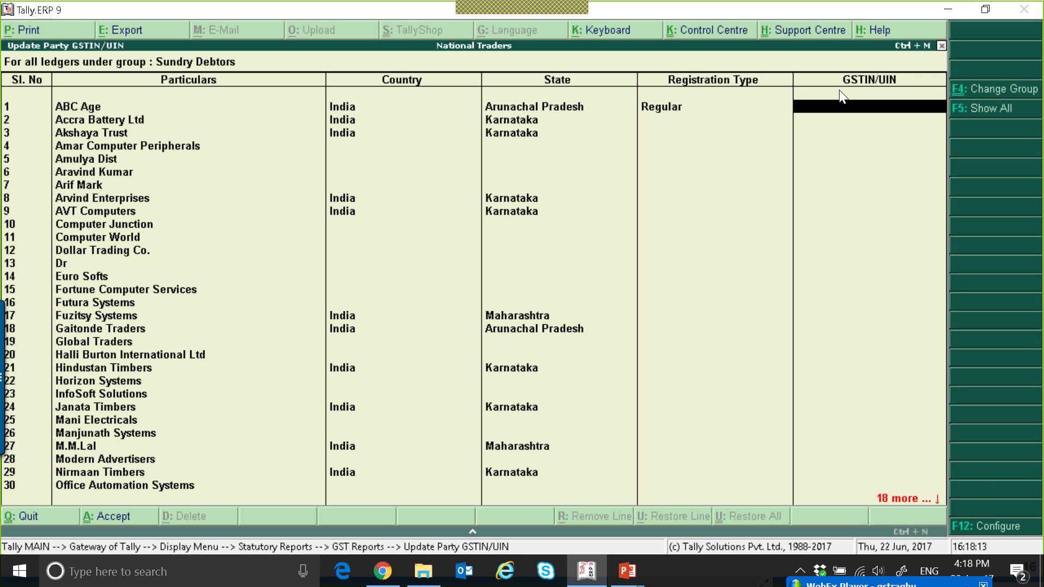
Browse the Tally Help article on updating party GSTIN/UIN and its Import Party GSTIN add-on download page
click(888, 33)
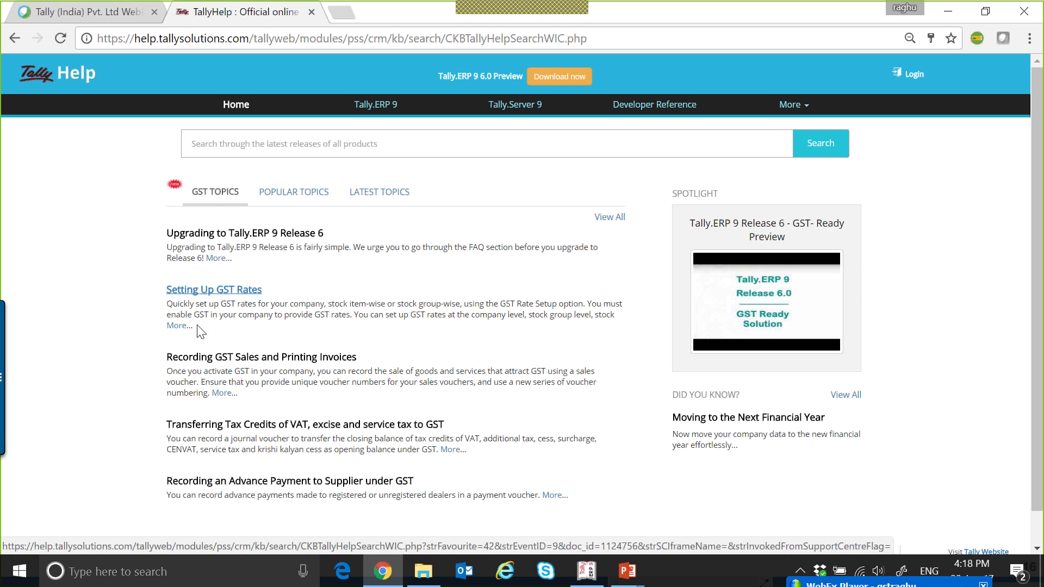
click(206, 292)
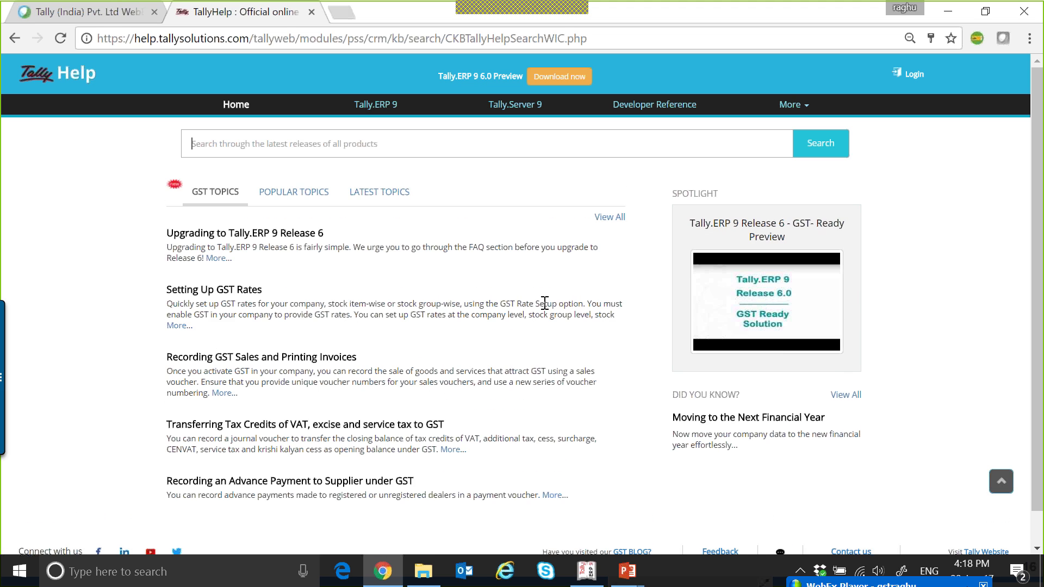
click(610, 218)
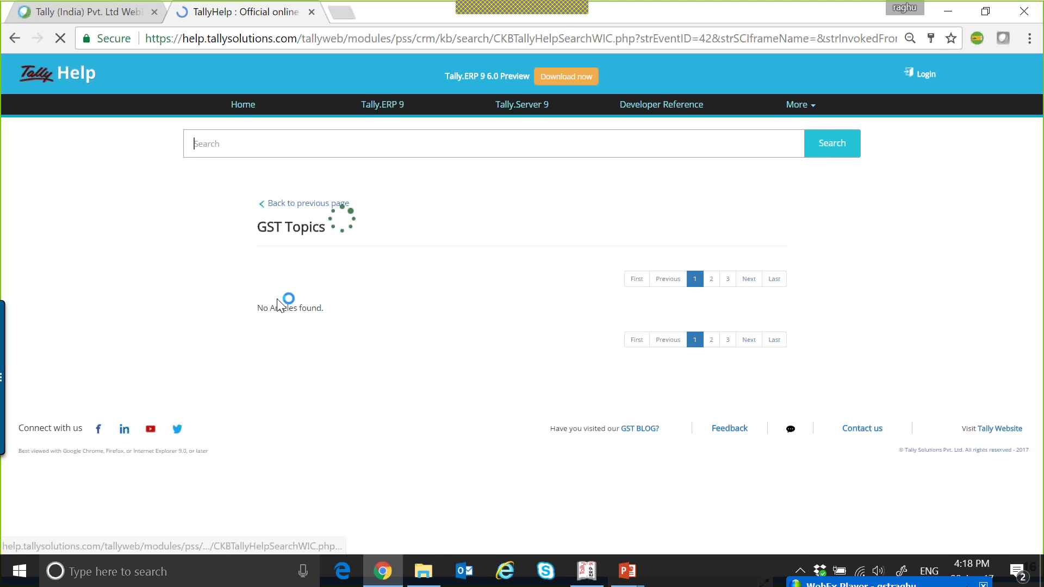
scroll(457, 321, down, 5)
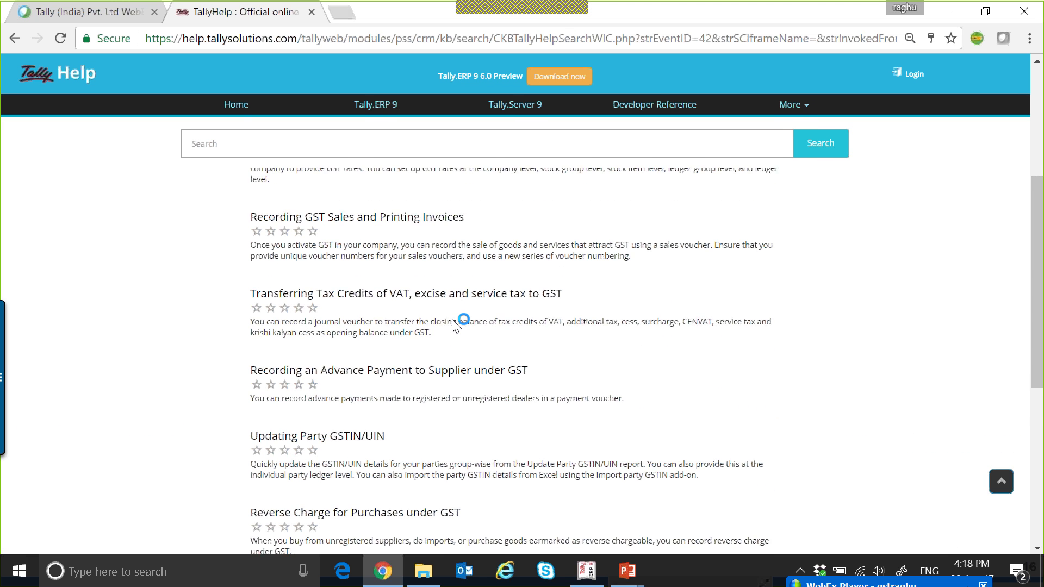
scroll(451, 319, down, 1)
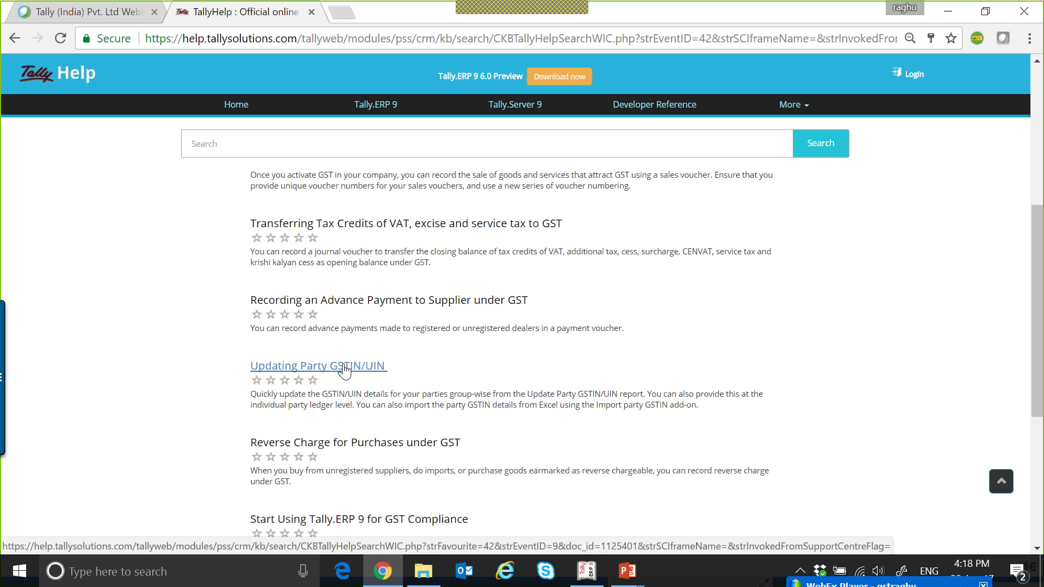
click(345, 369)
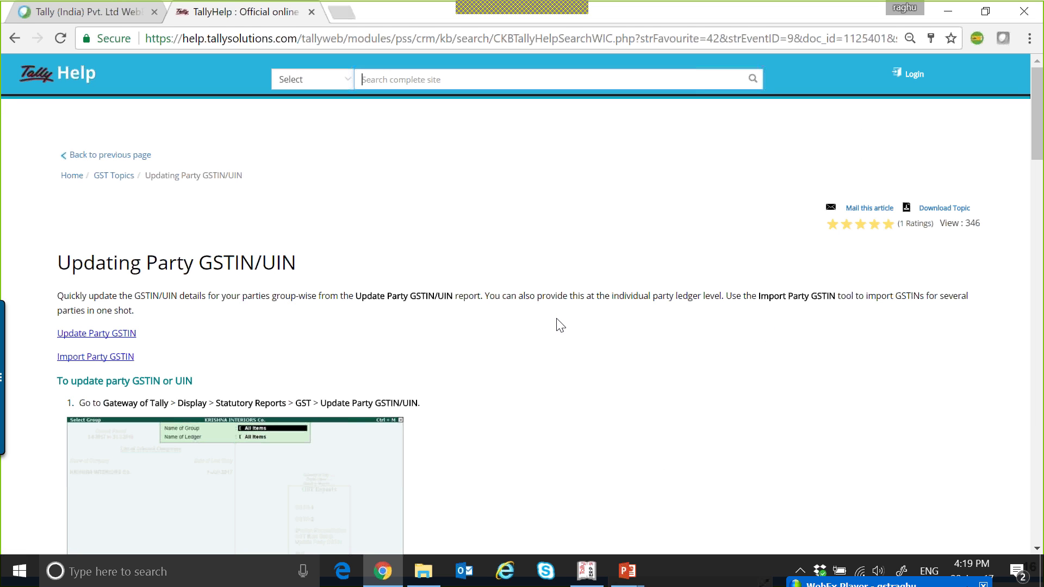
click(102, 368)
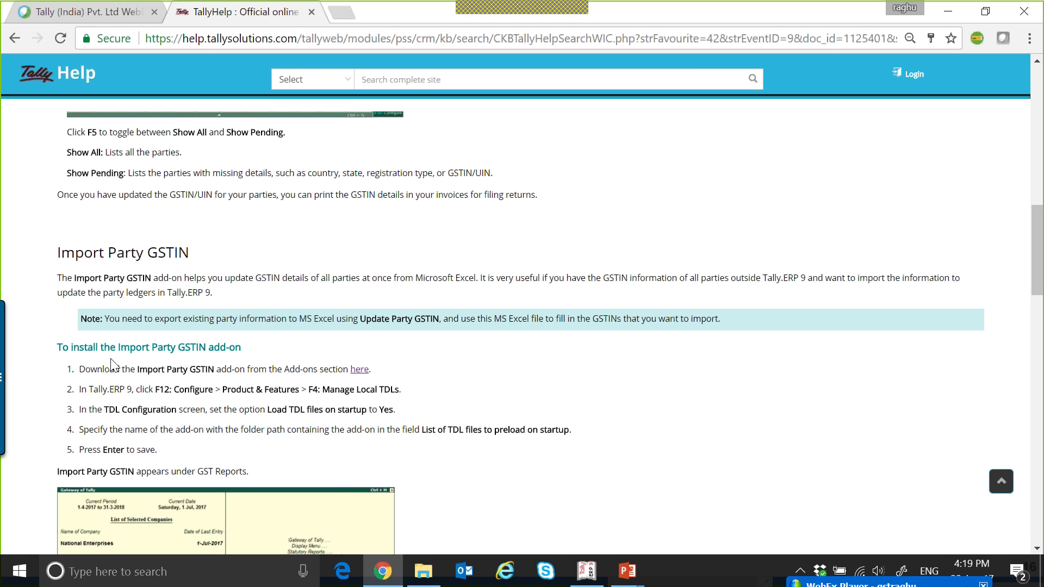
click(359, 371)
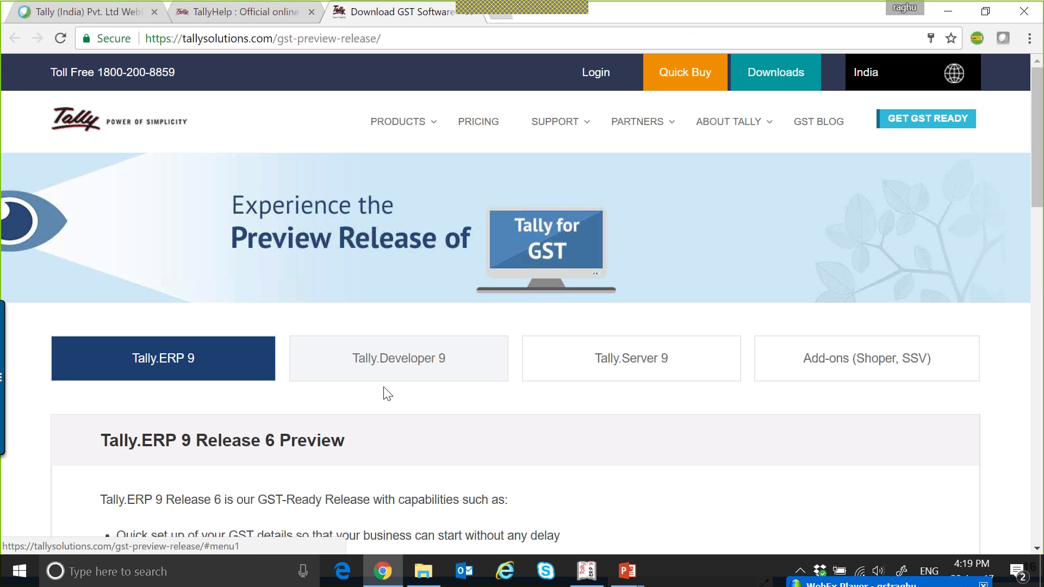
click(470, 16)
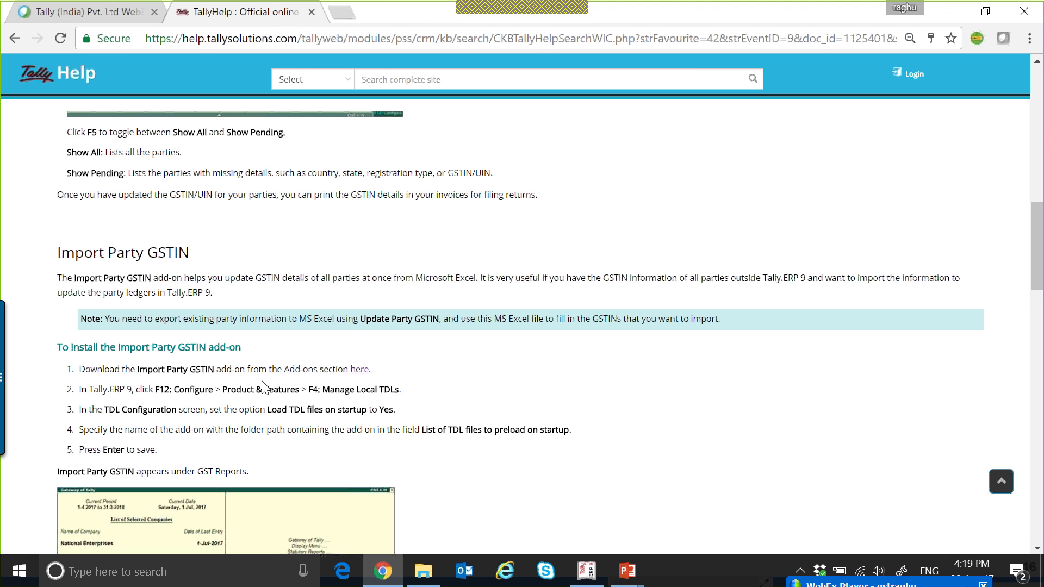
scroll(289, 342, up, 10)
click(948, 11)
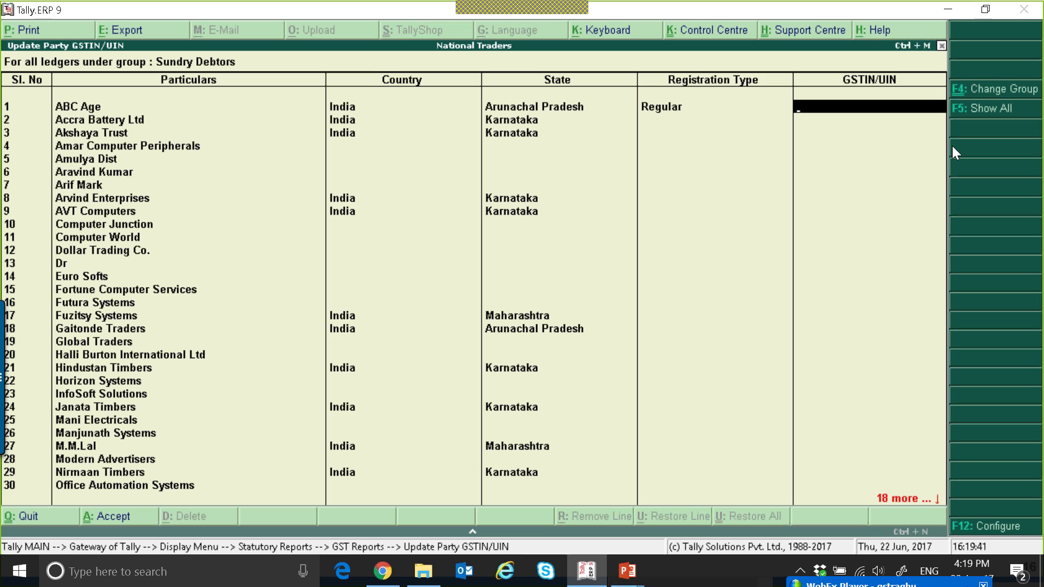
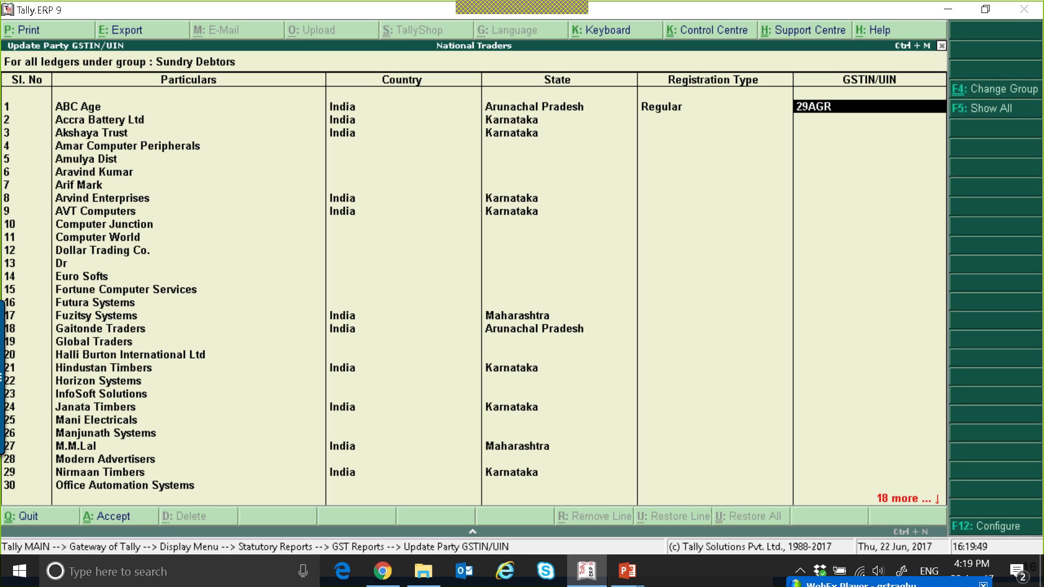
Enter ABC Age's GSTIN, correcting its state code to 12 for Arunachal Pradesh
key(Return)
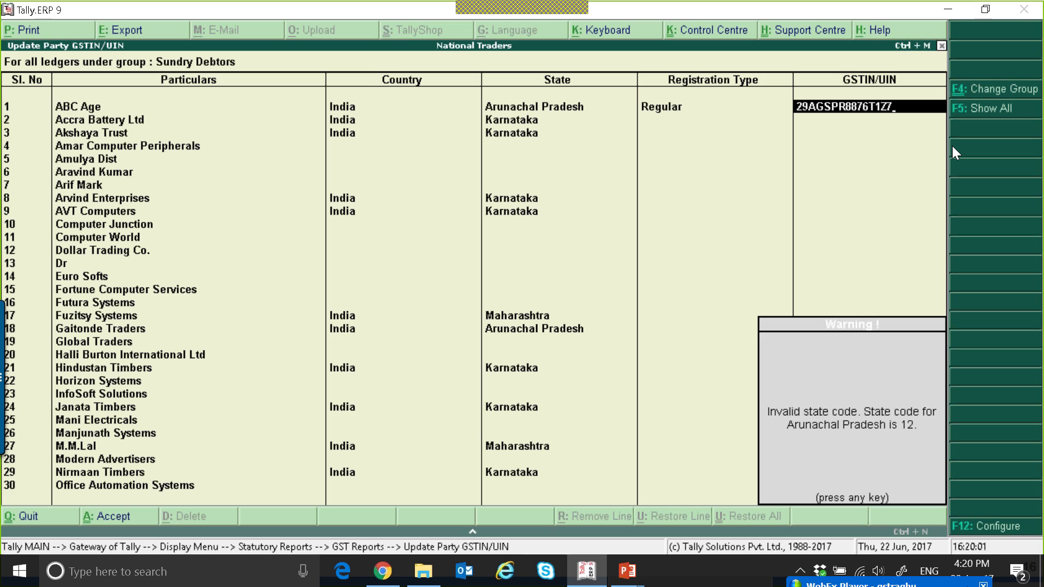
key(Return)
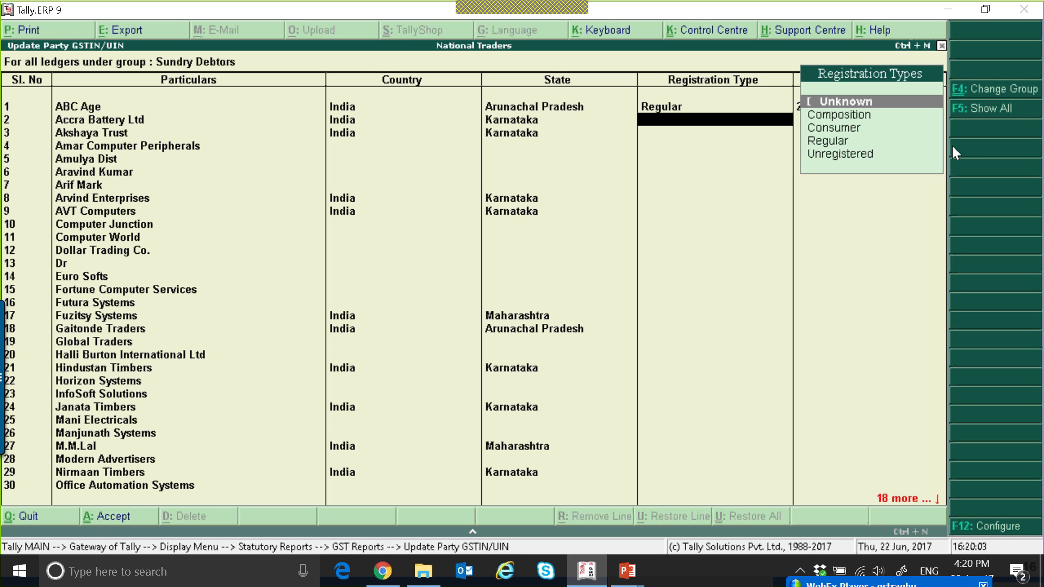
key(BackSpace)
key(BackSpace)
key(BackSpace)
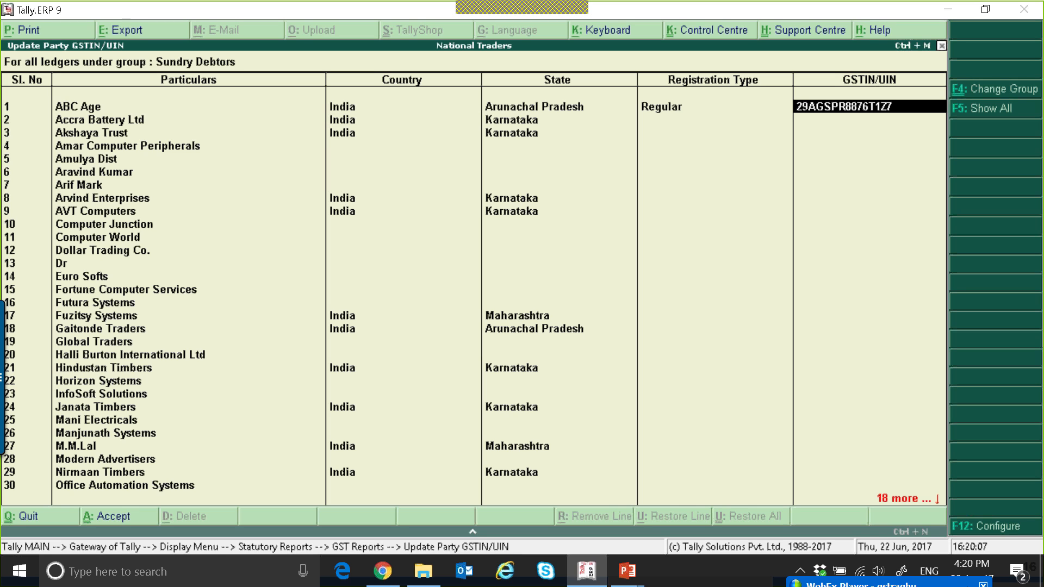
text(2)
key(Return)
Set Accra Battery Ltd's registration type to Regular and enter its GSTIN
key(Down)
key(Down)
key(Down)
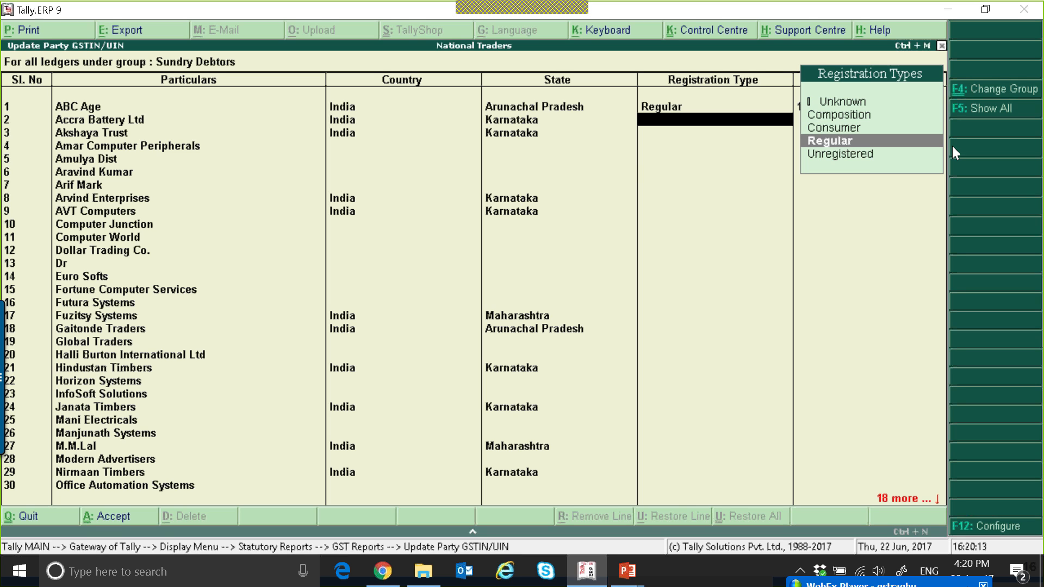
key(Return)
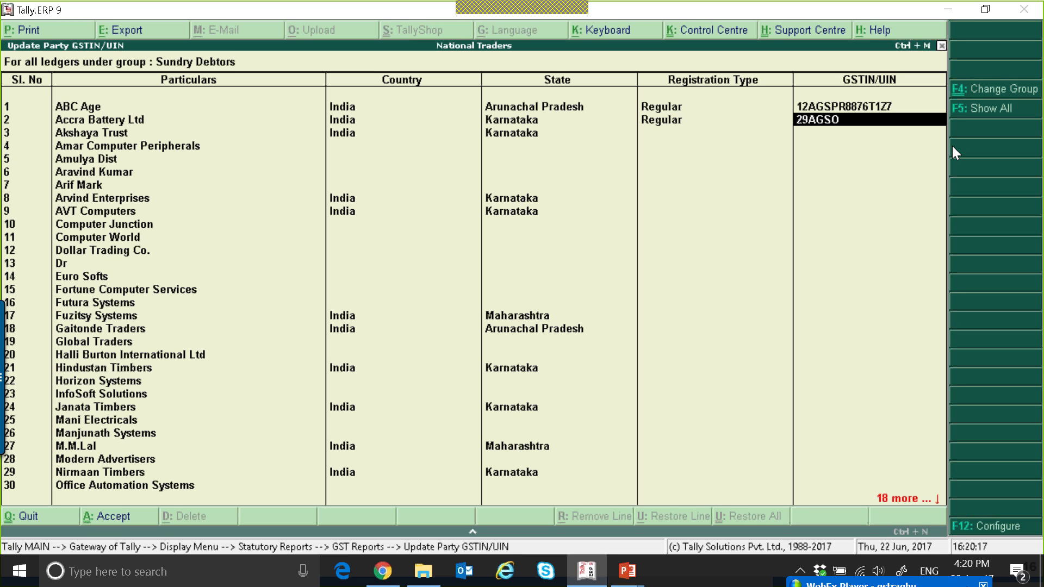
key(shift+Tab)
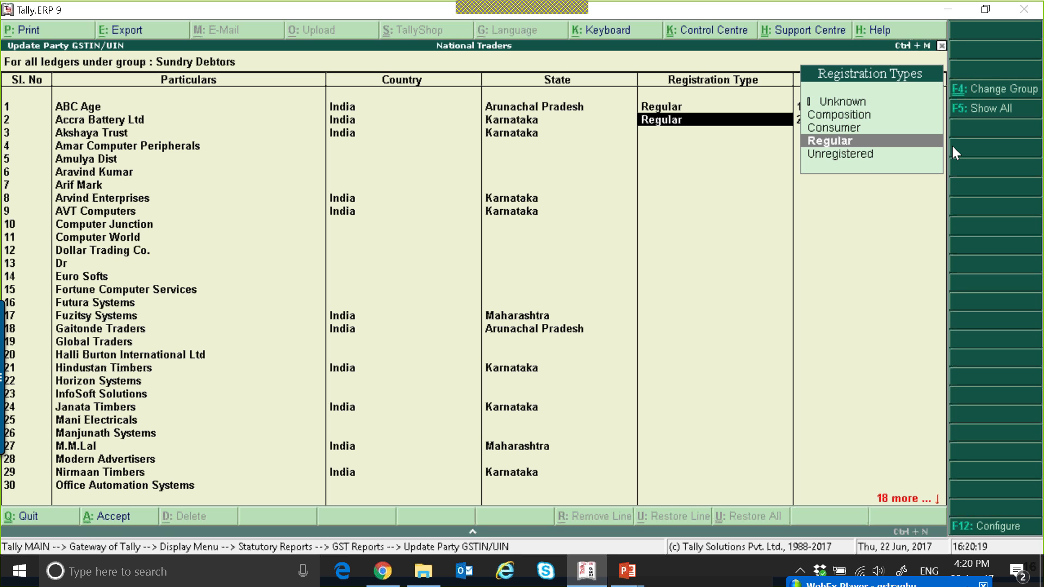
key(Return)
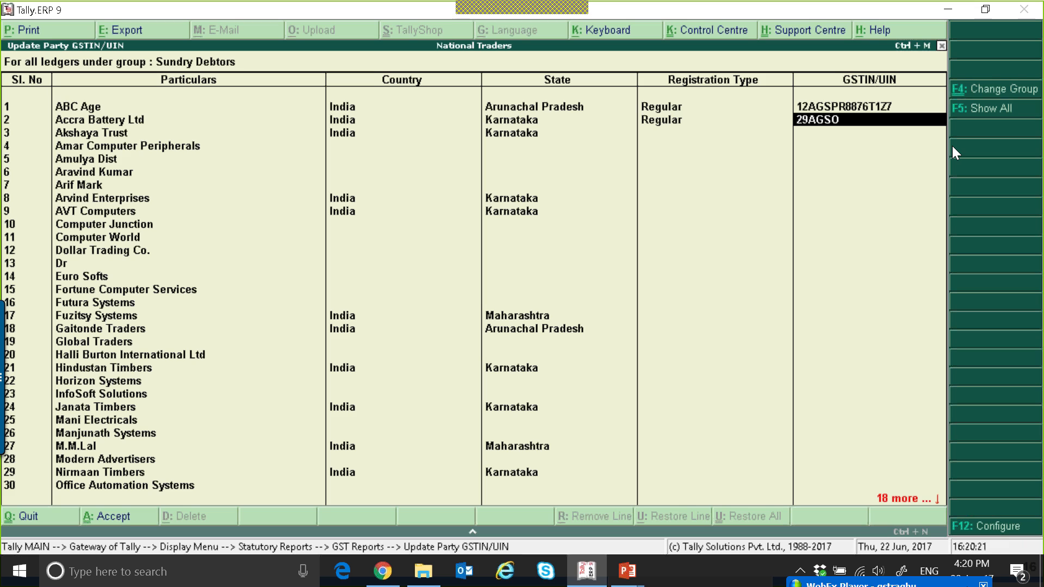
key(Return)
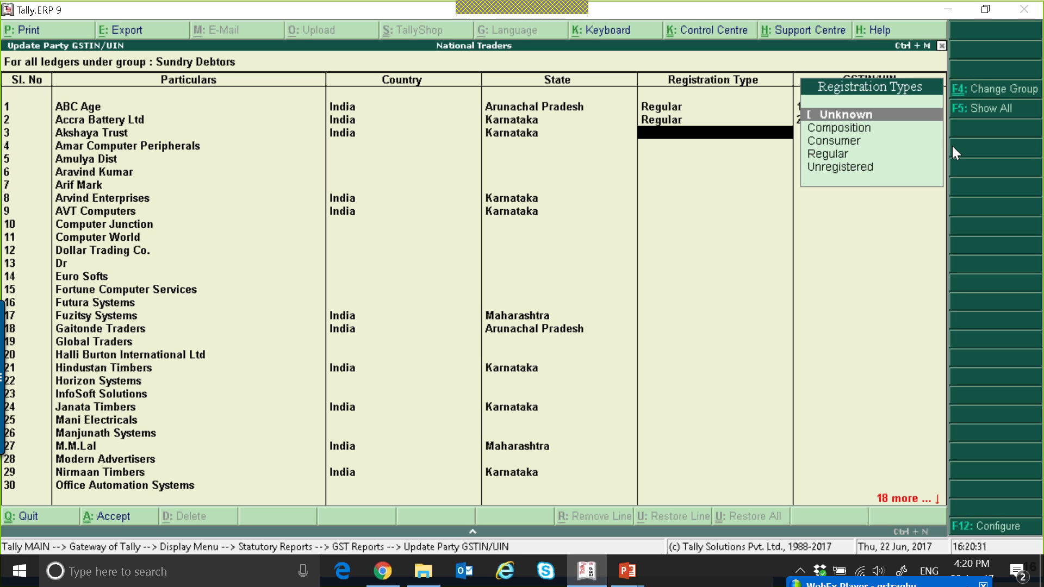
Accept Unknown registration for Akshaya Trust and exit the party GSTIN update back to the Gateway of Tally
key(Return)
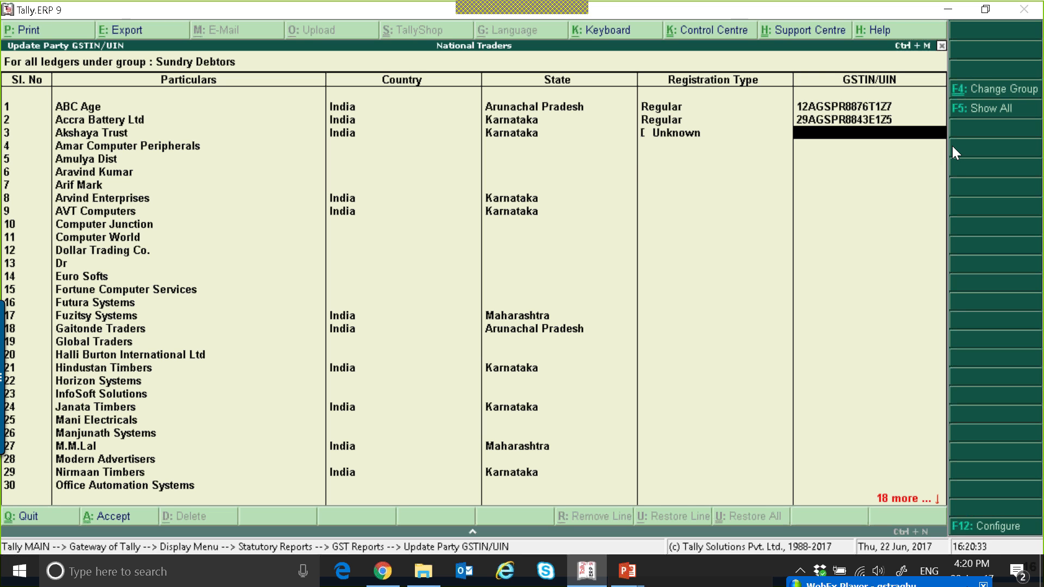
key(Escape)
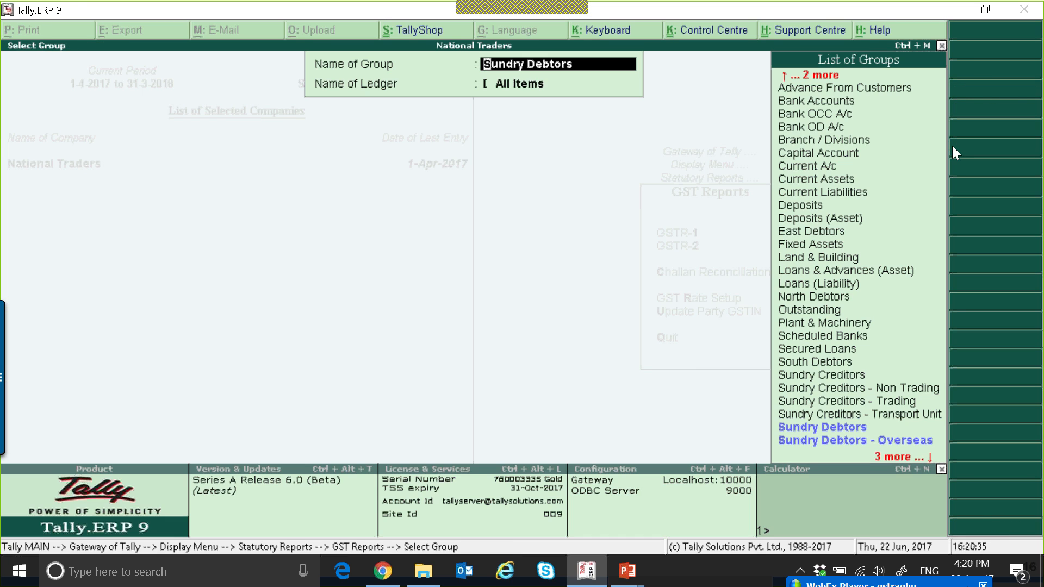
key(Escape)
key(Escape)
key(Escape)
key(Escape)
key(Escape)
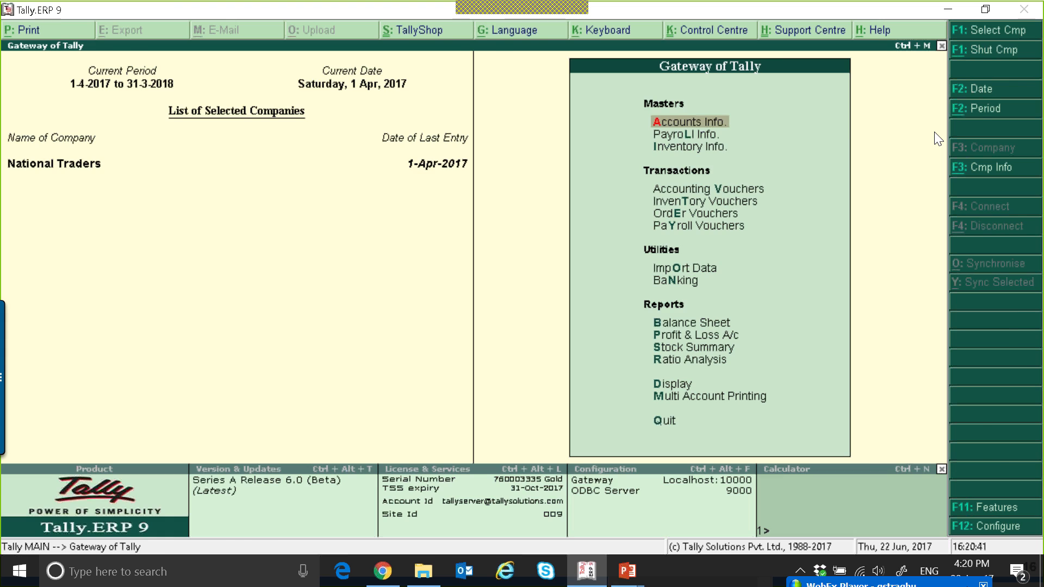
key(v)
key(F8)
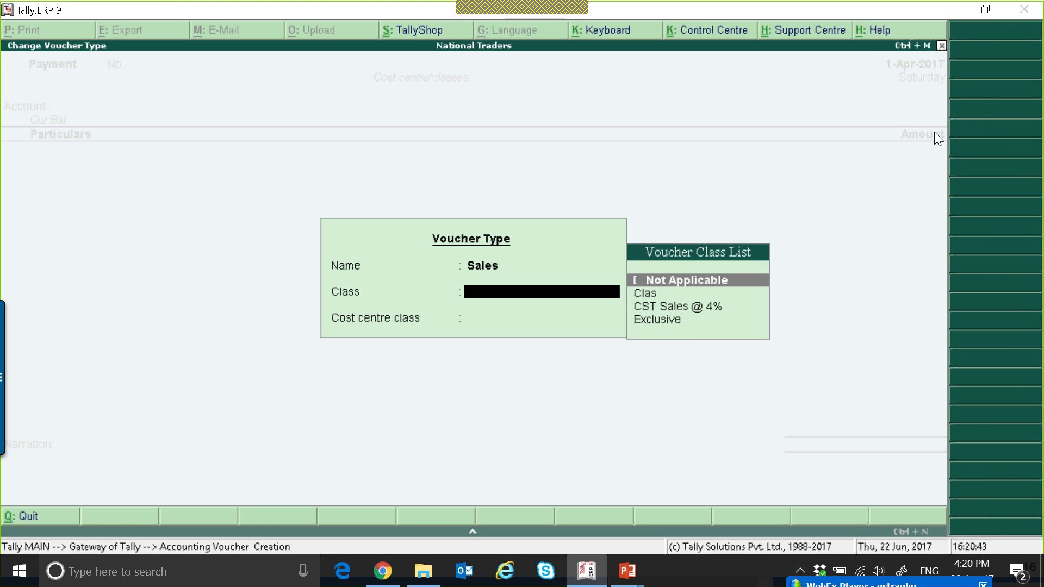
key(Return)
key(Return)
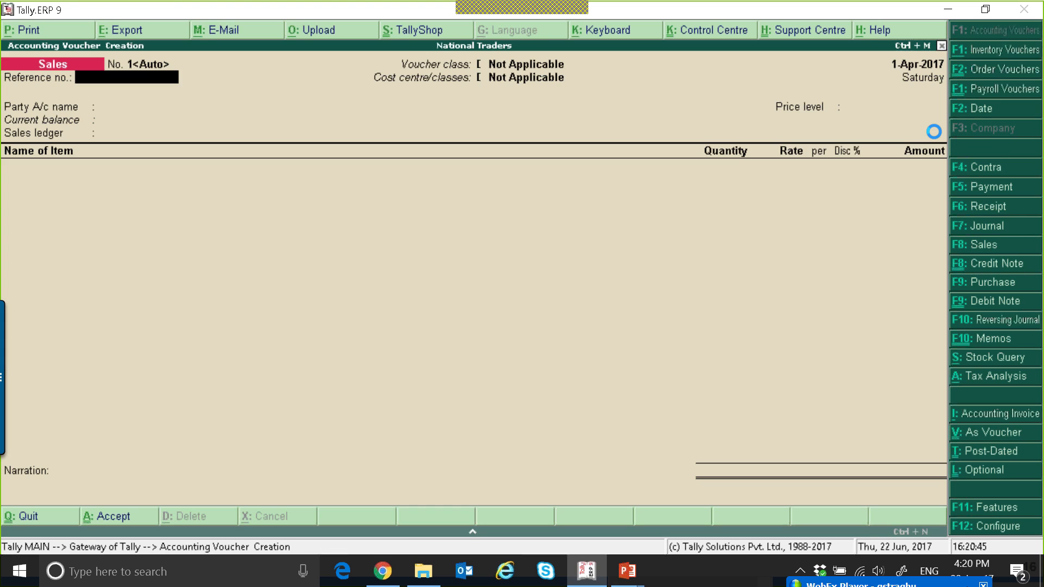
key(Escape)
Create a CGST ledger under Duties & Taxes with duty type GST and tax type Central Tax
key(a)
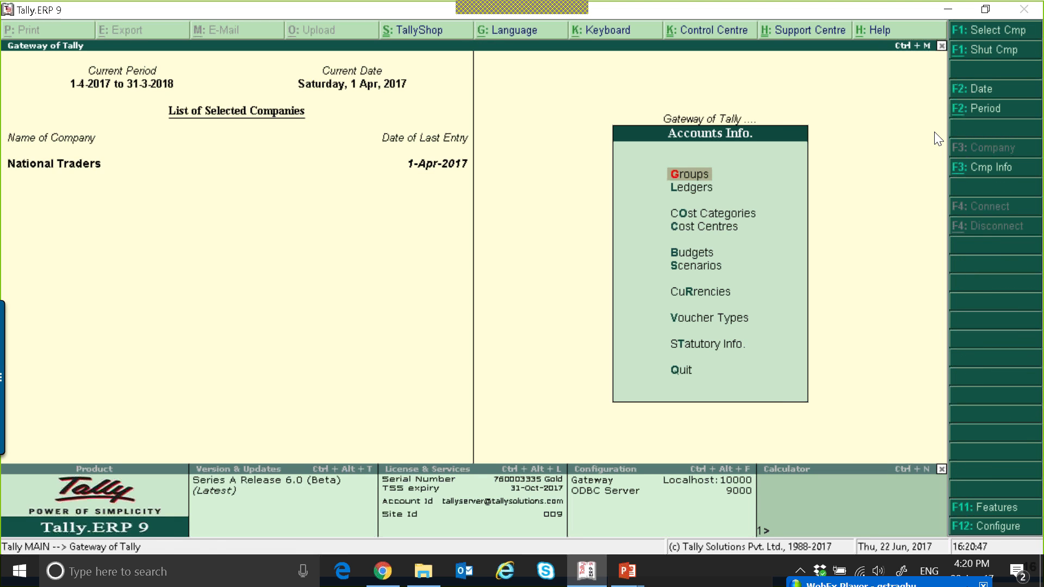
key(l)
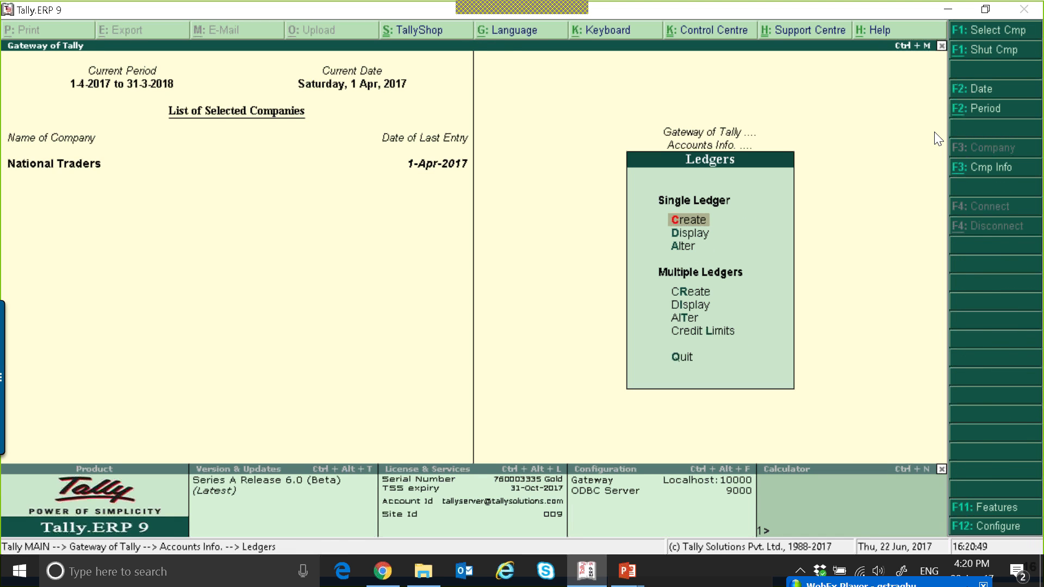
key(c)
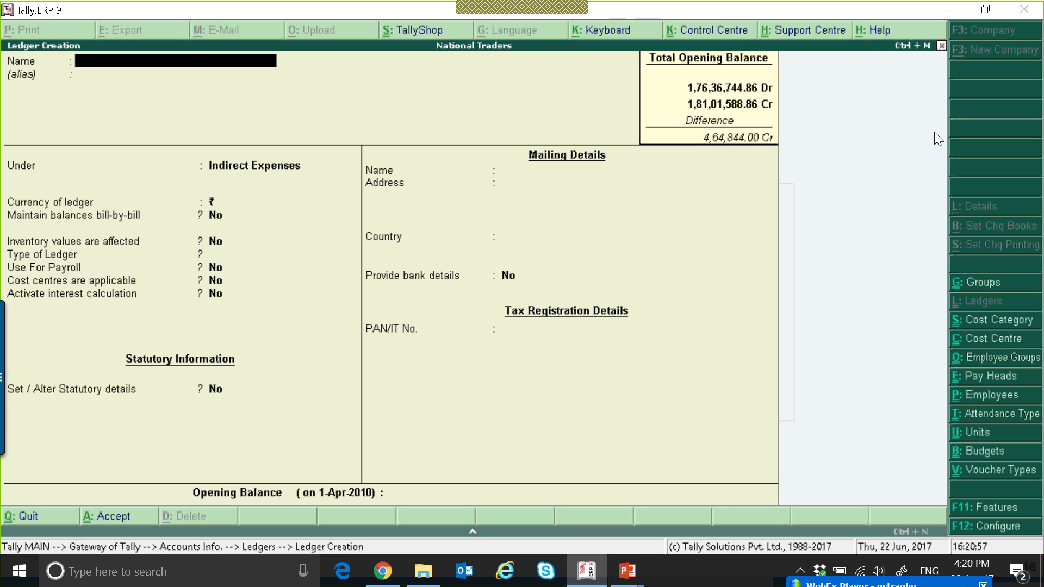
text(Cgst)
key(BackSpace)
key(BackSpace)
key(BackSpace)
text(GST)
key(Return)
key(Return)
text(Duties & Taxes)
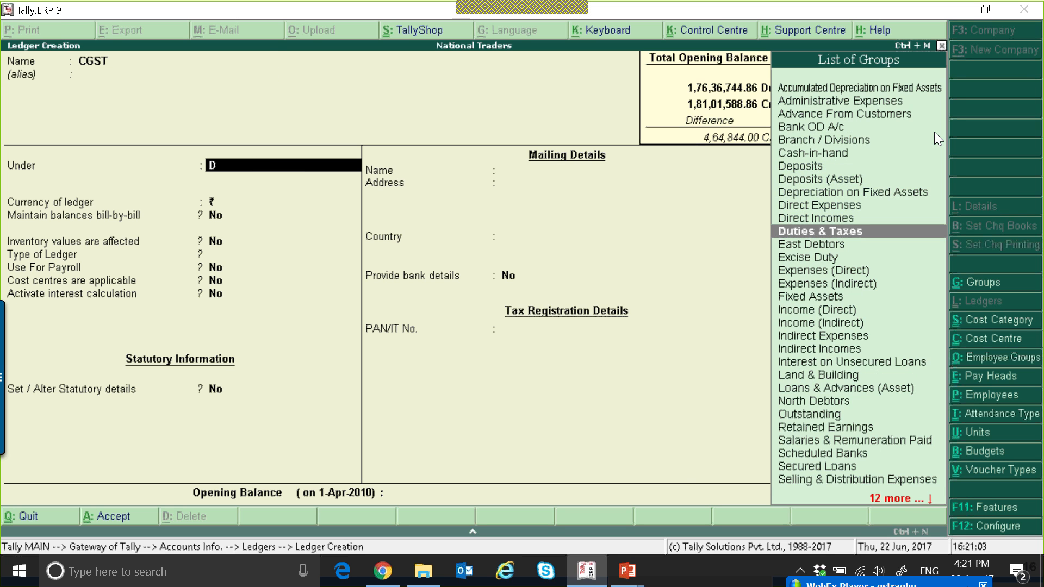
key(Return)
key(Return)
text(G)
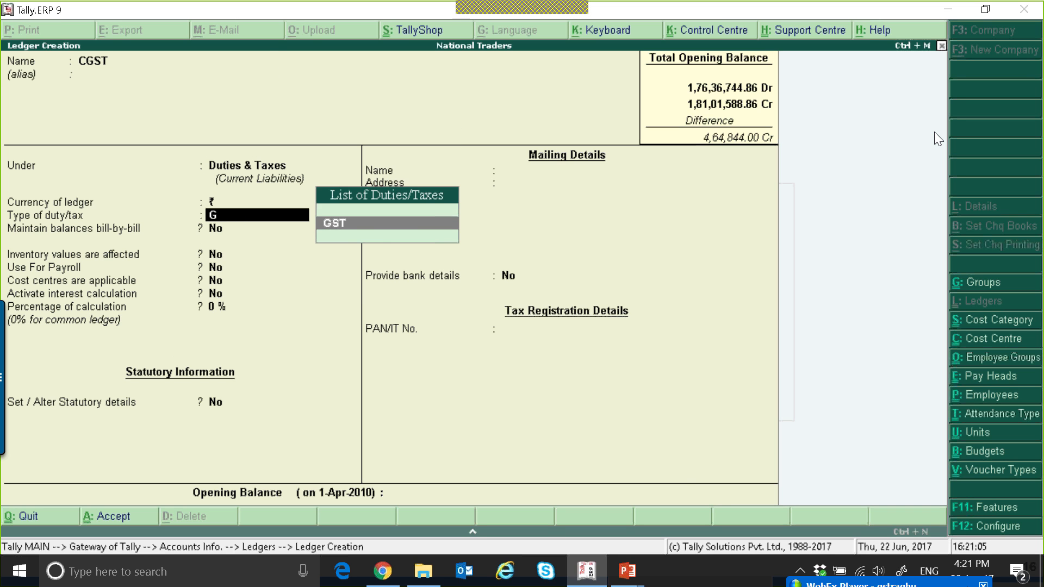
key(Return)
key(Return)
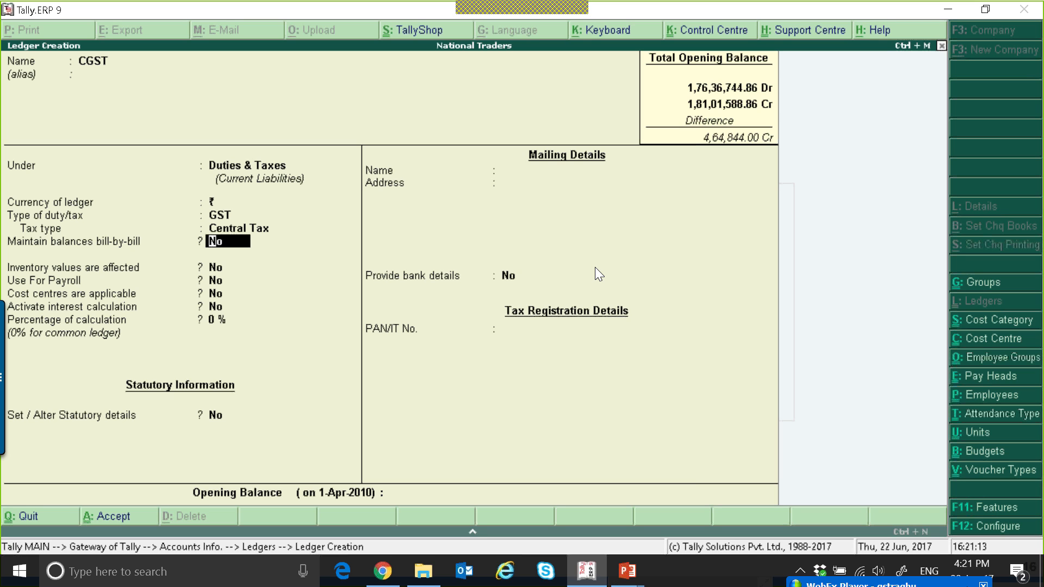
key(ctrl+a)
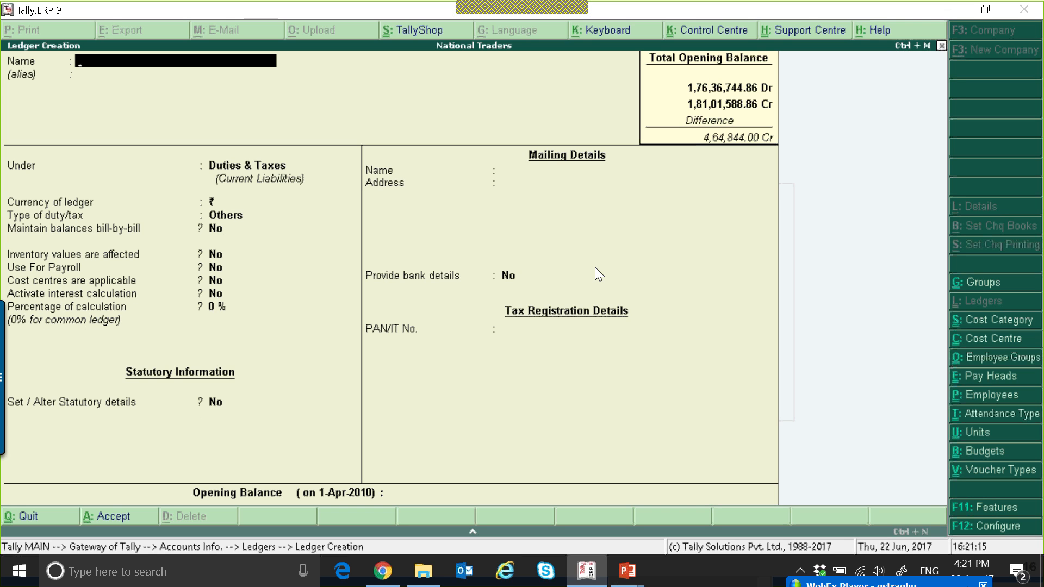
Create an SGST ledger under Duties & Taxes with duty type GST and tax type State Tax
text(Sgs)
key(BackSpace)
key(BackSpace)
text(GST)
key(Return)
key(Return)
key(Return)
text(g)
key(Return)
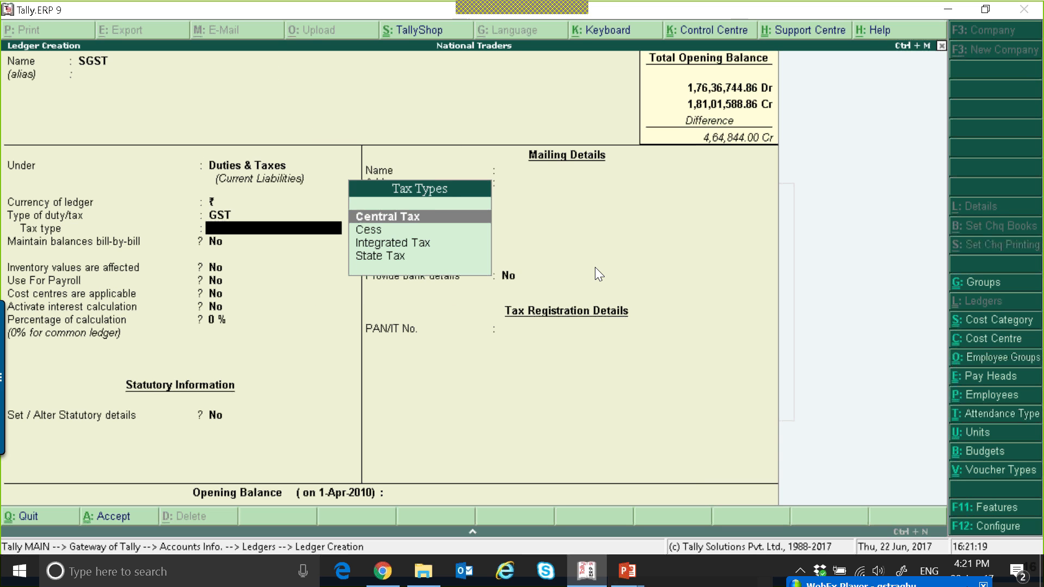
key(Down)
key(Down)
key(Down)
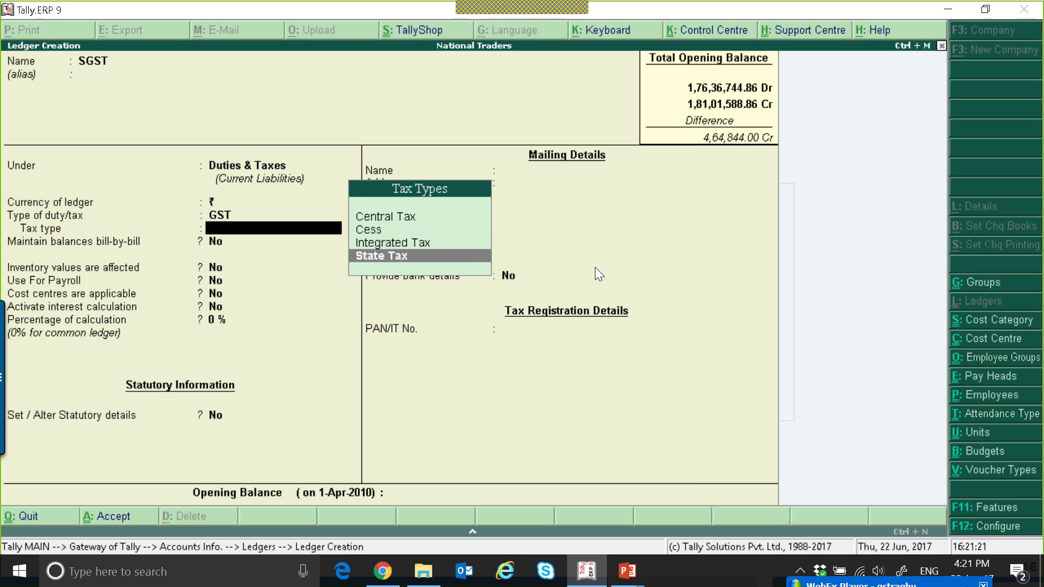
key(Return)
key(ctrl+a)
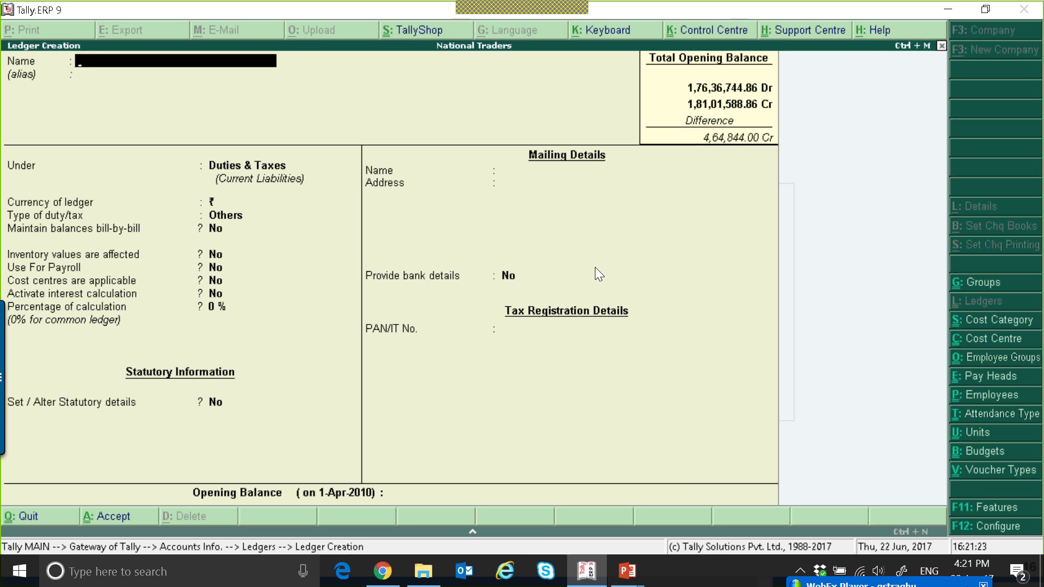
Create an IGST ledger under Duties & Taxes with duty type GST and tax type Integrated Tax
text(IGST)
key(Return)
key(Return)
key(Return)
key(Return)
text(i)
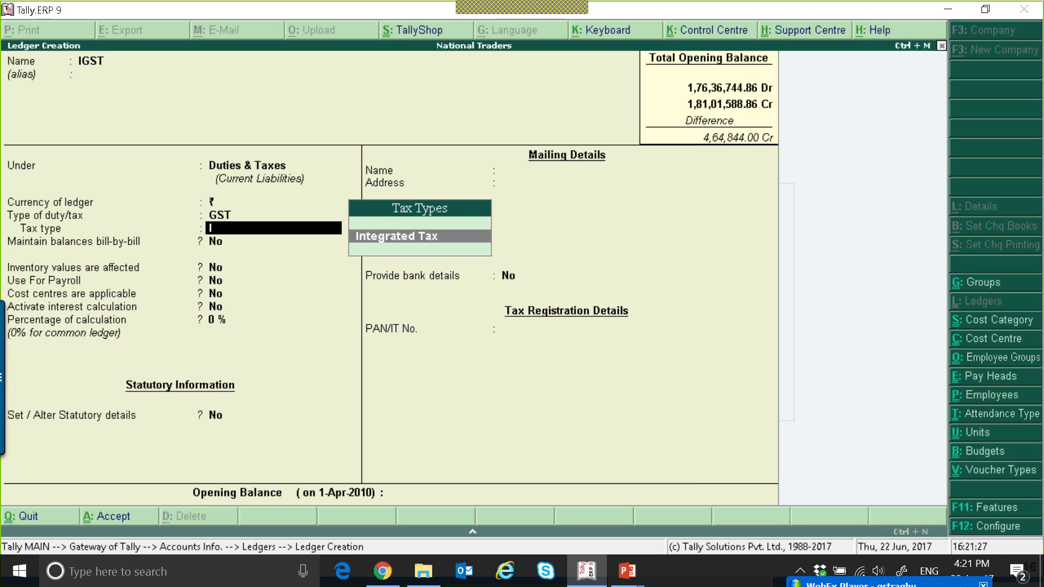
key(Return)
key(ctrl+a)
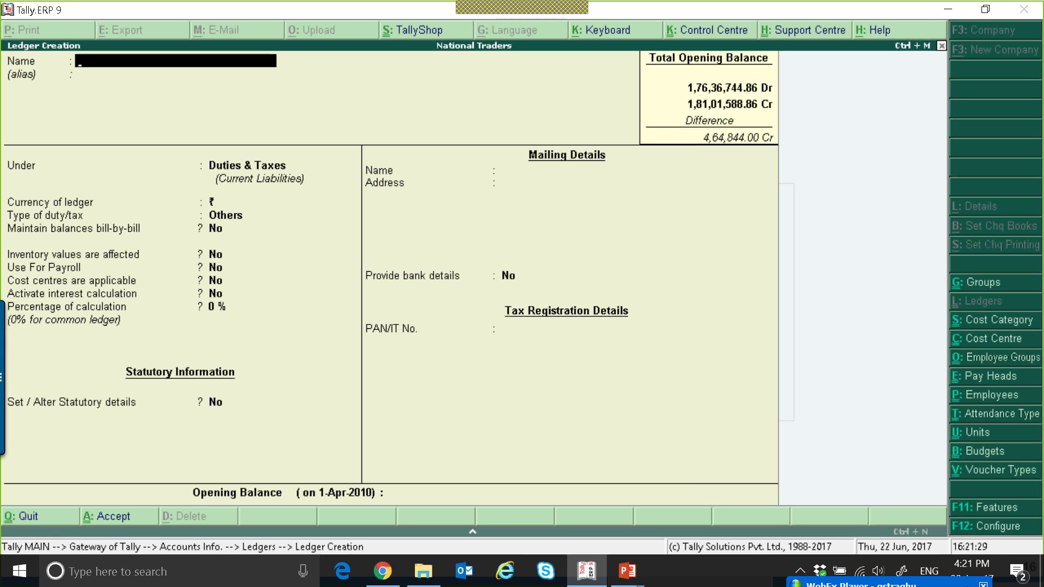
Open a new Sales voucher and set its date to 1-7
key(Escape)
key(Escape)
key(Escape)
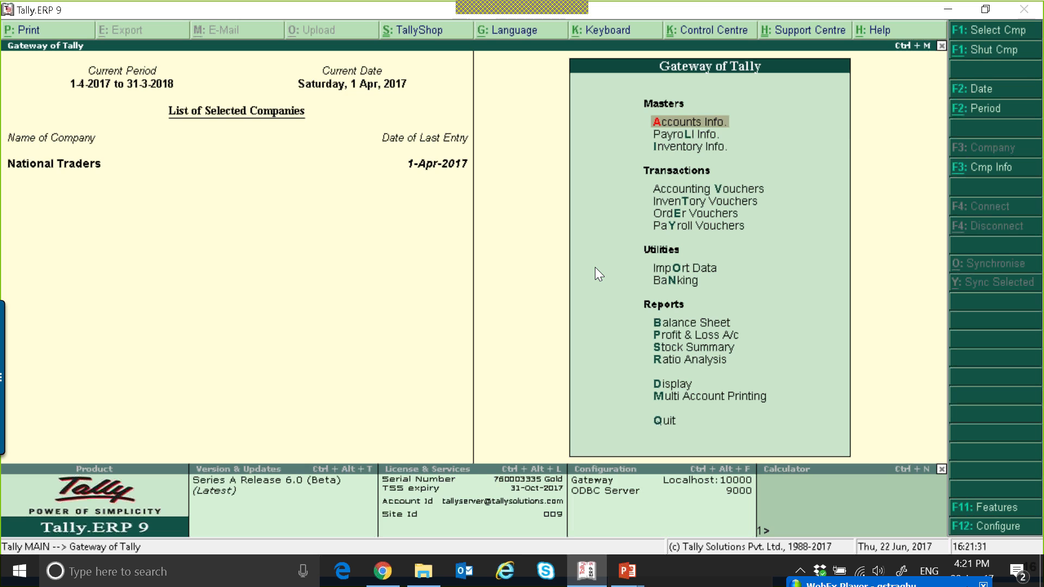
key(v)
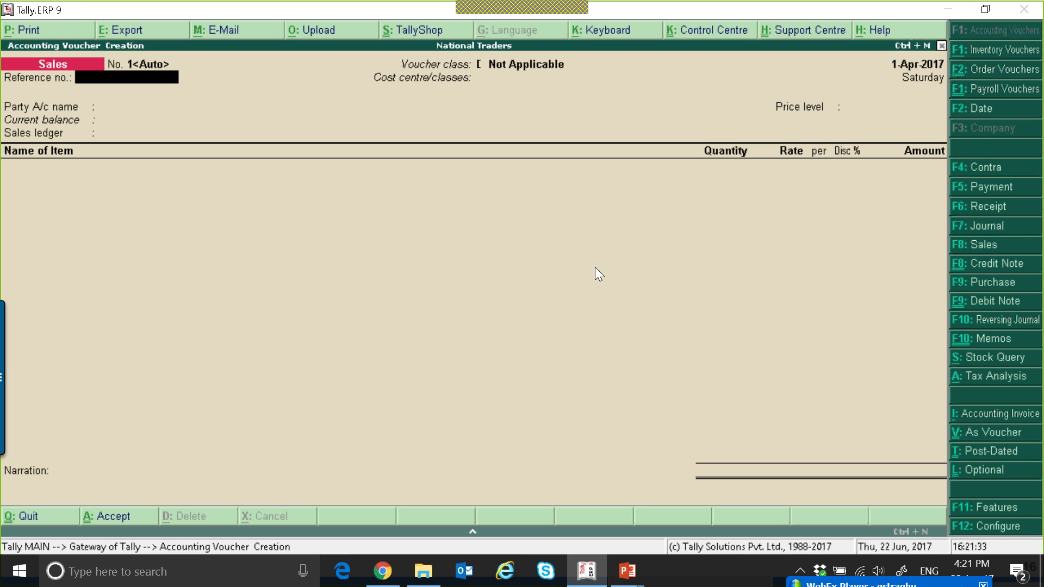
key(F2)
text(1-7)
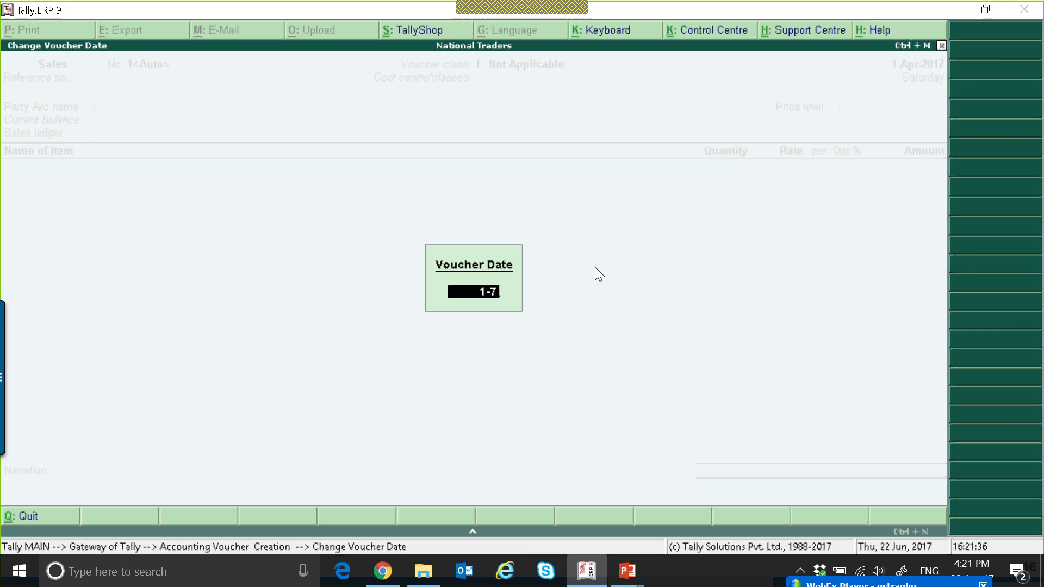
key(Return)
key(Return)
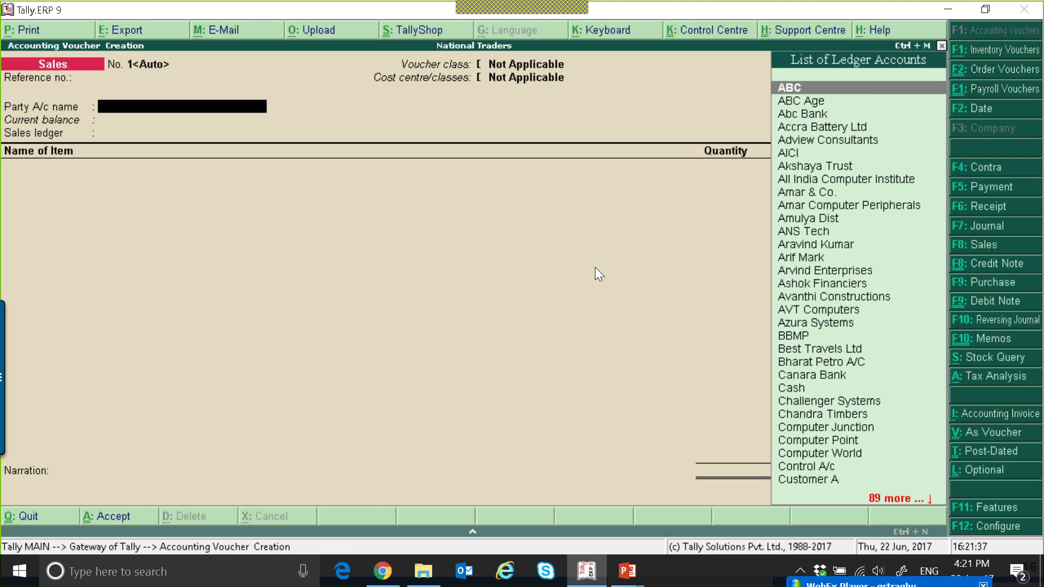
Select Accra Battery Ltd as the party, accepting its party details and a Not Applicable price level
key(Down)
key(Down)
key(Down)
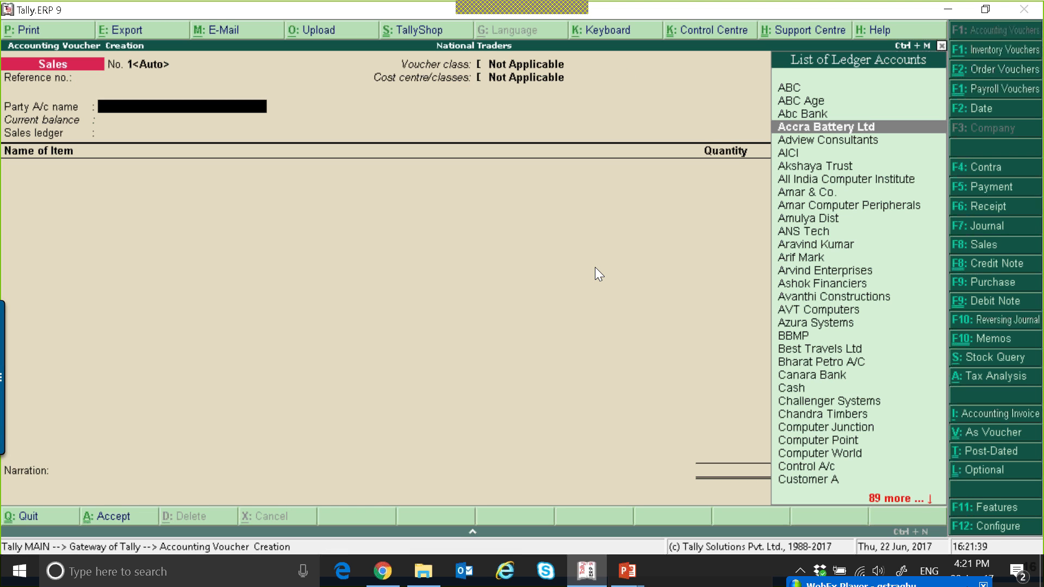
key(Return)
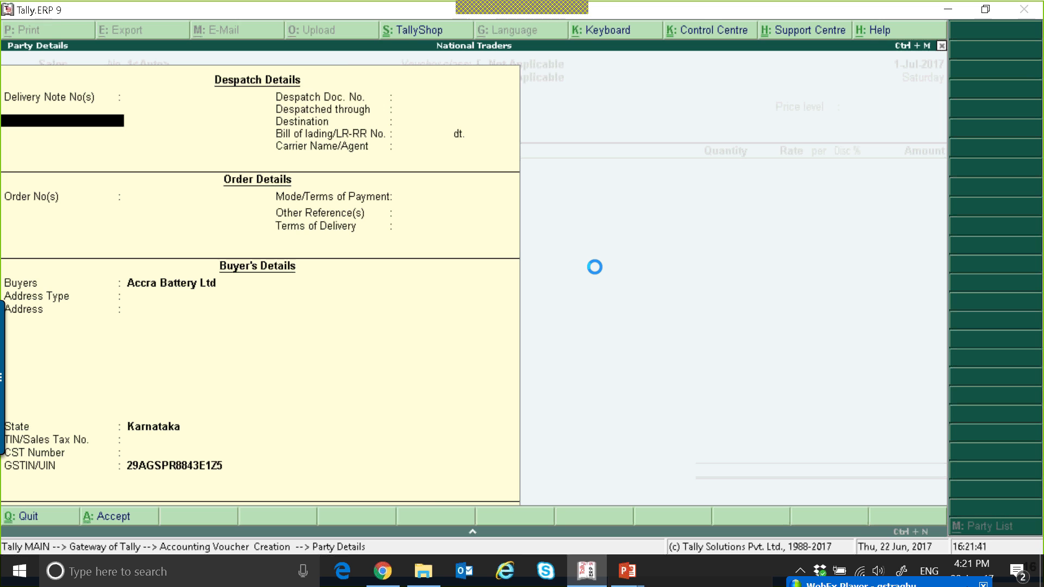
key(ctrl+a)
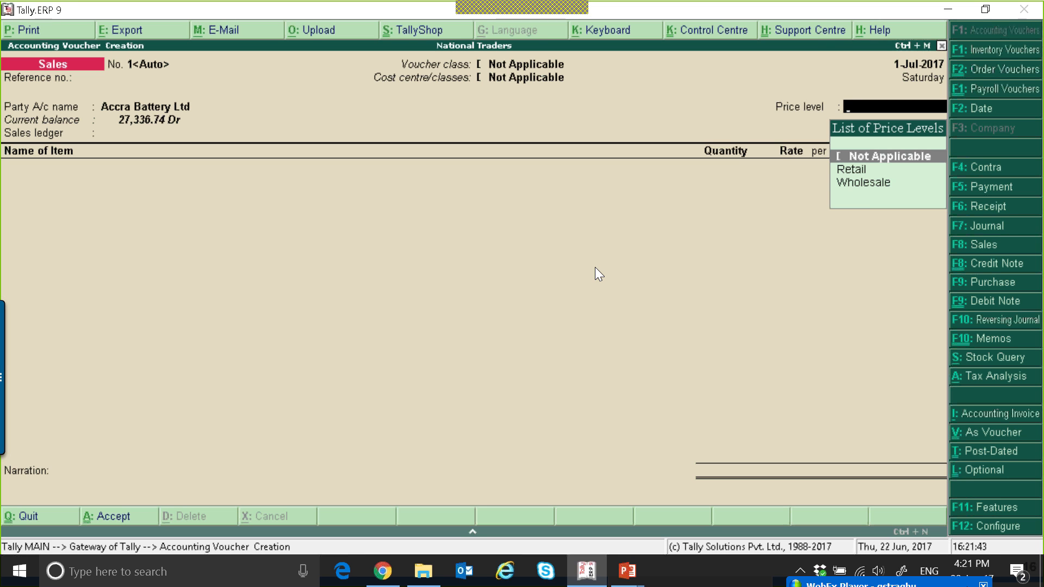
key(Return)
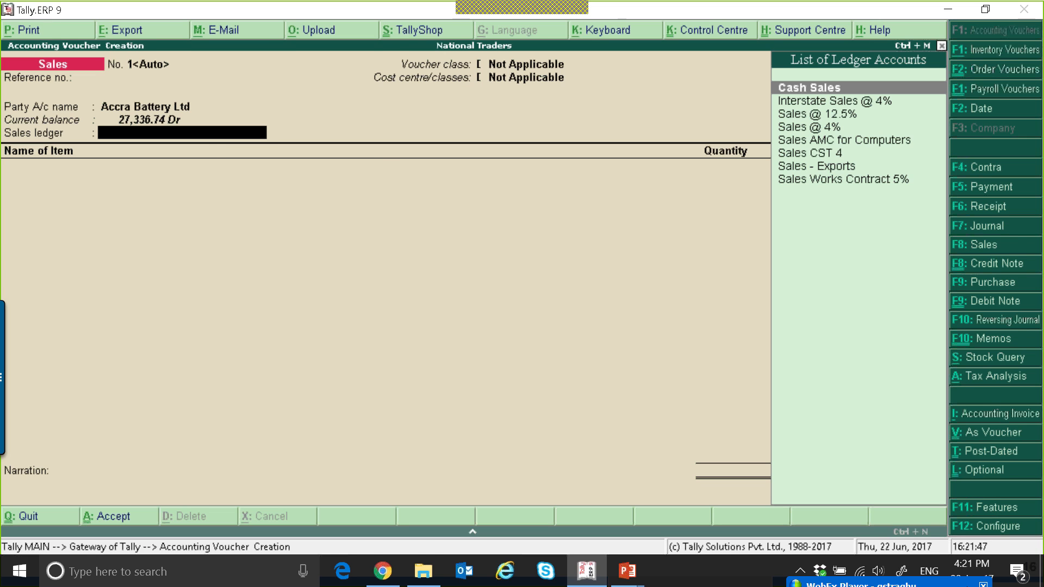
Create a SALES A/C ledger under Sales Accounts and use it as the sales ledger
key(alt+c)
text(SALES A/C)
key(Return)
text(SA)
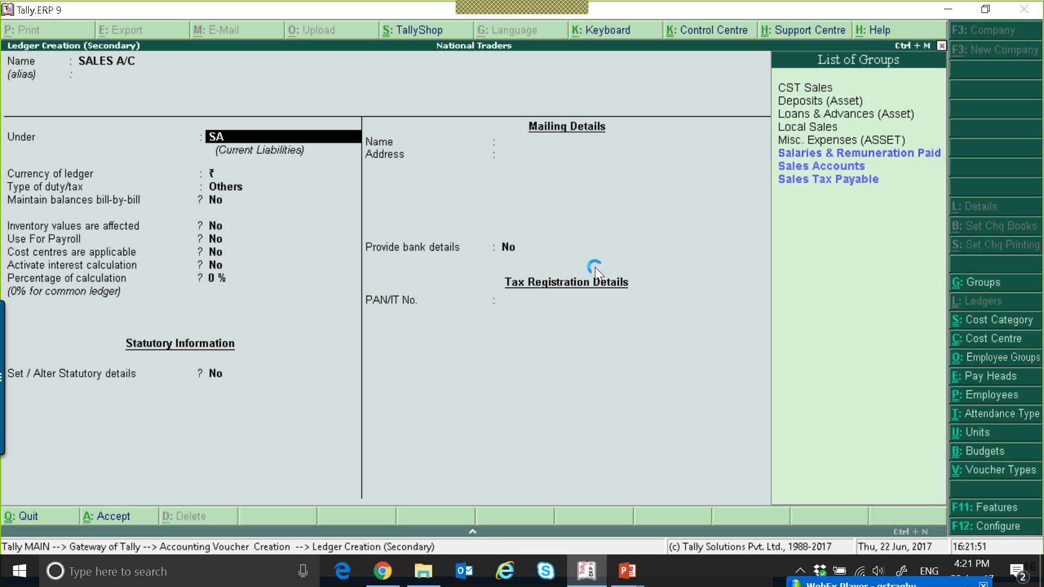
key(Down)
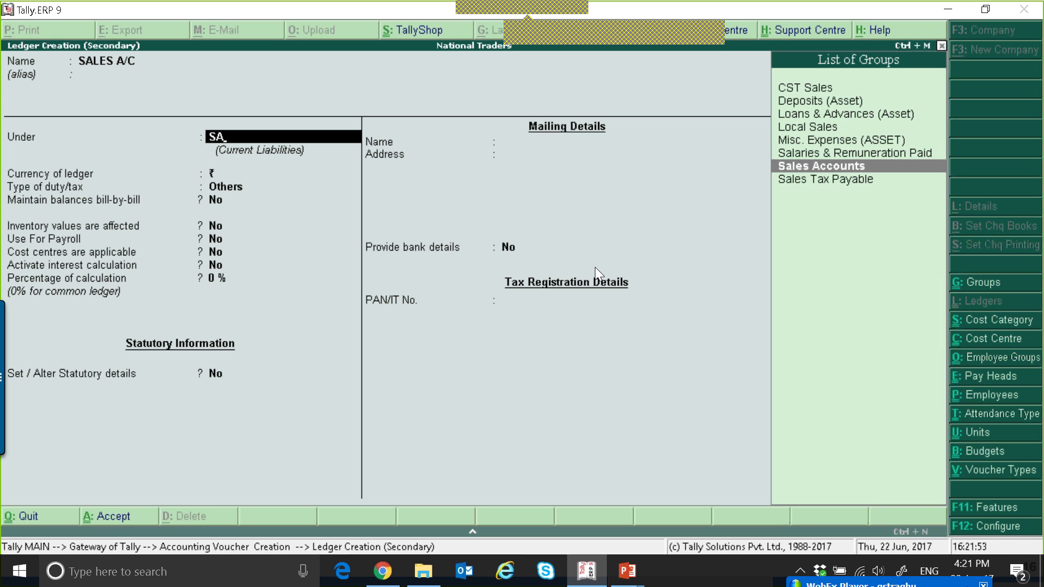
key(Return)
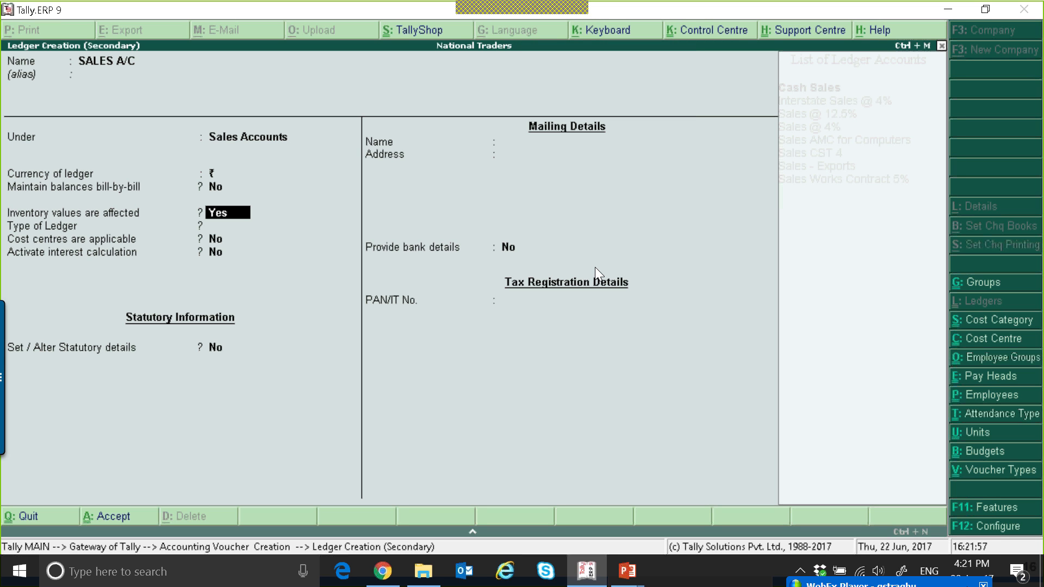
key(ctrl+a)
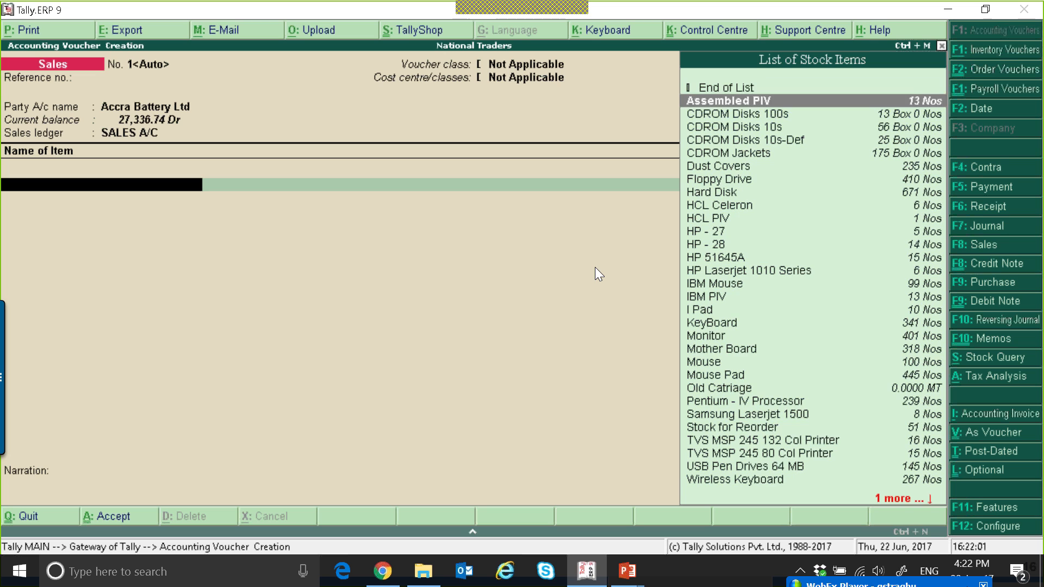
Pick CDROM Disks 10s as the first stock item of the invoice
key(Down)
key(Down)
key(Return)
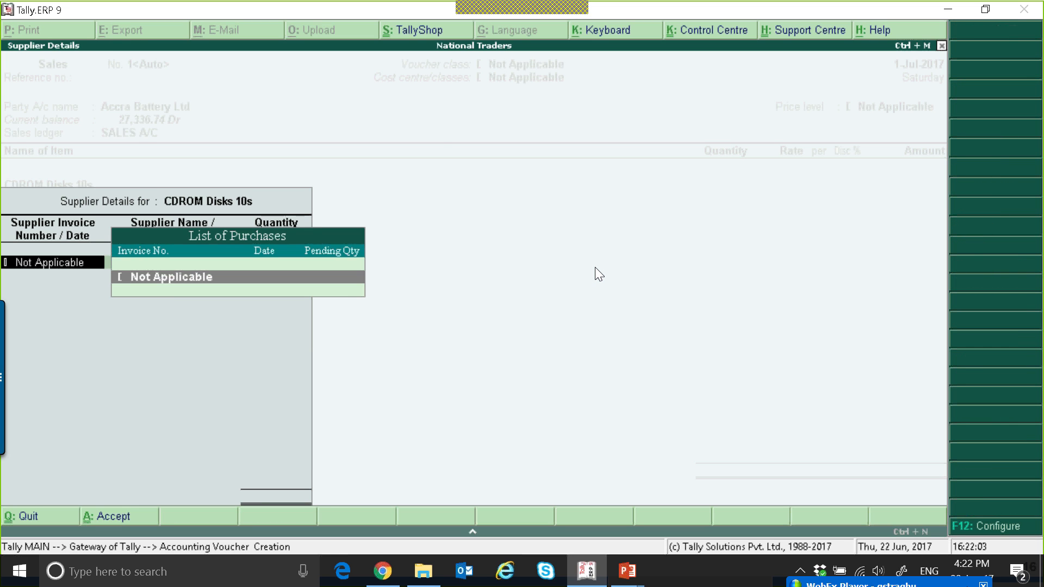
Accept Not Applicable supplier details, then allocate 100 boxes of CDROM Disks 10s from the Assembly Floor godown at 100 per box
key(Return)
key(Down)
key(Return)
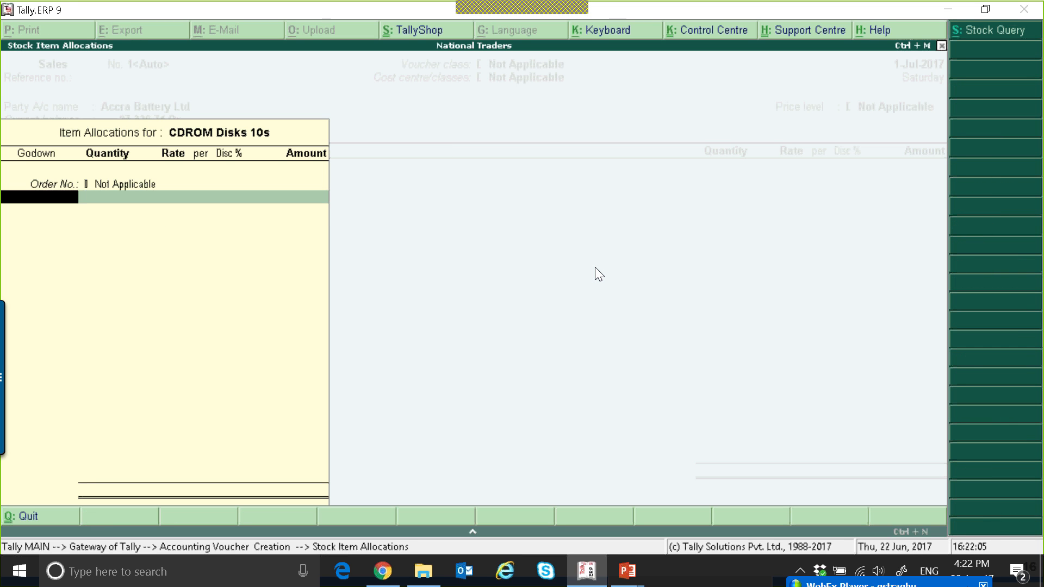
key(Return)
text(100)
key(Return)
key(Return)
text(1000)
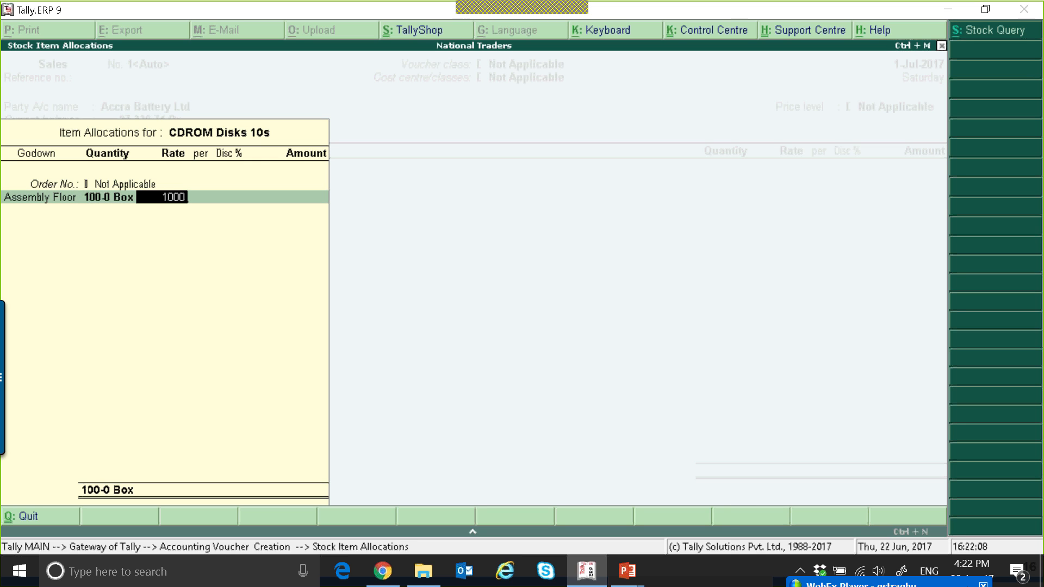
Add the SGST and CGST ledgers as tax lines below the stock item
key(Return)
key(Return)
key(Return)
key(Return)
key(Return)
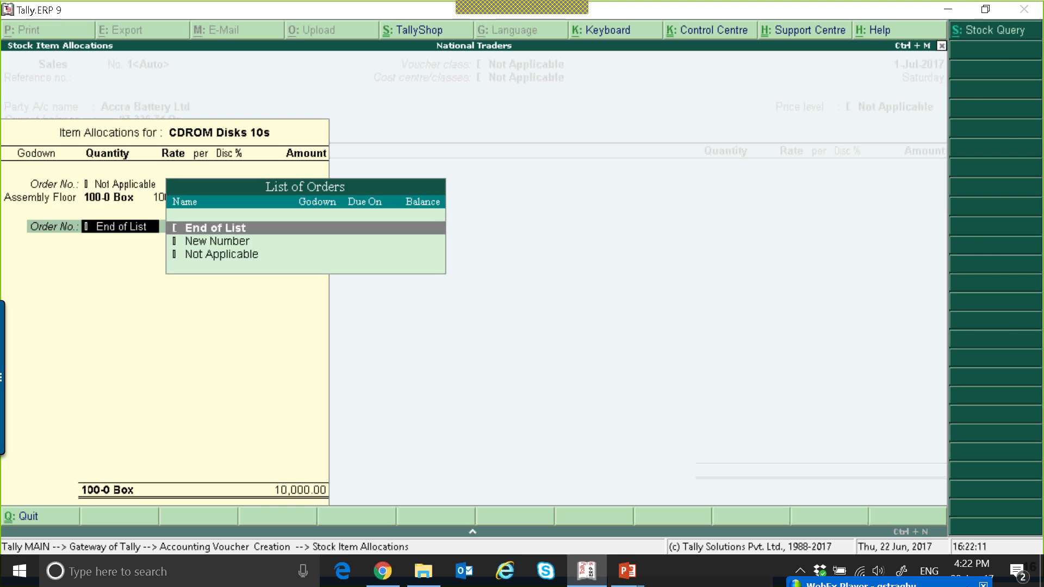
key(Return)
text(SG)
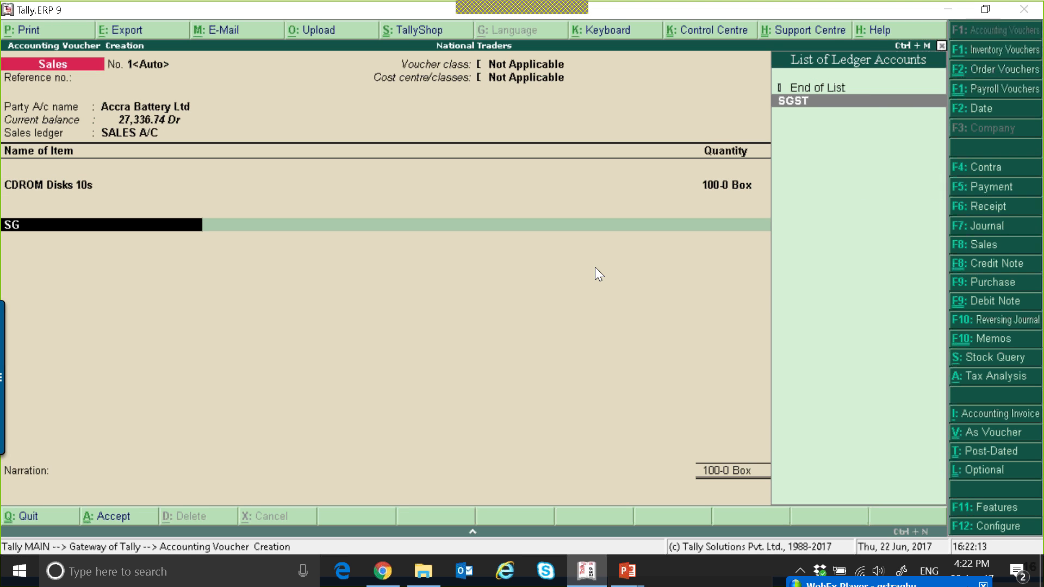
key(Return)
key(Return)
text(CG)
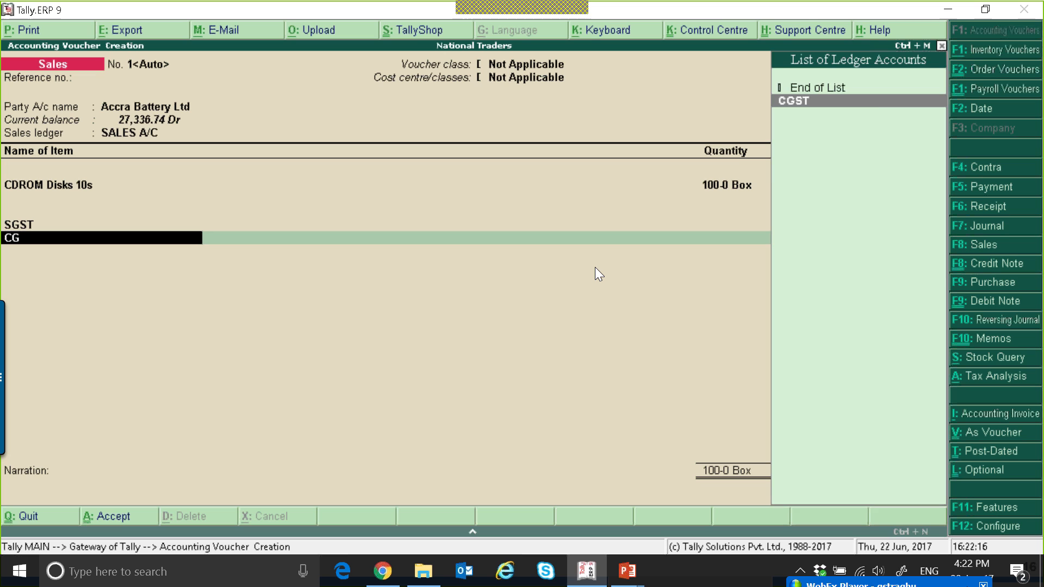
Try to add an IGST ledger line to the sales invoice and accept it
key(Return)
key(Return)
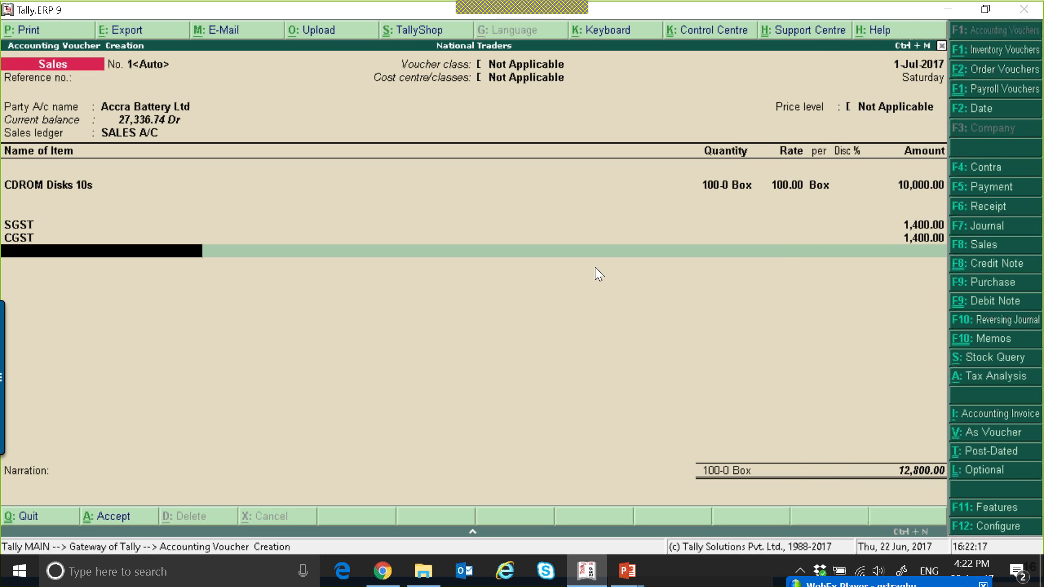
text(IG)
key(Return)
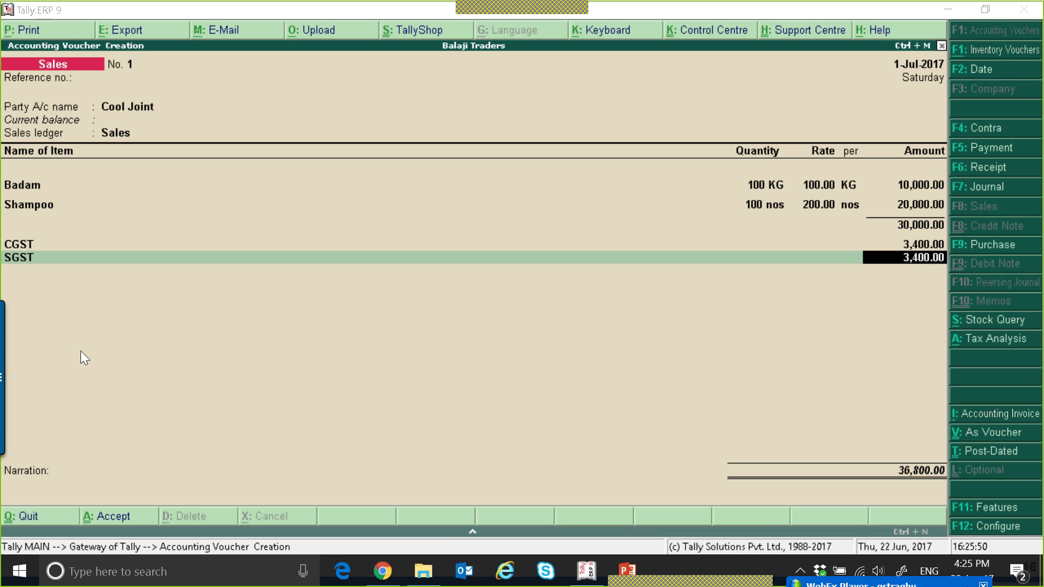
key(ctrl+a)
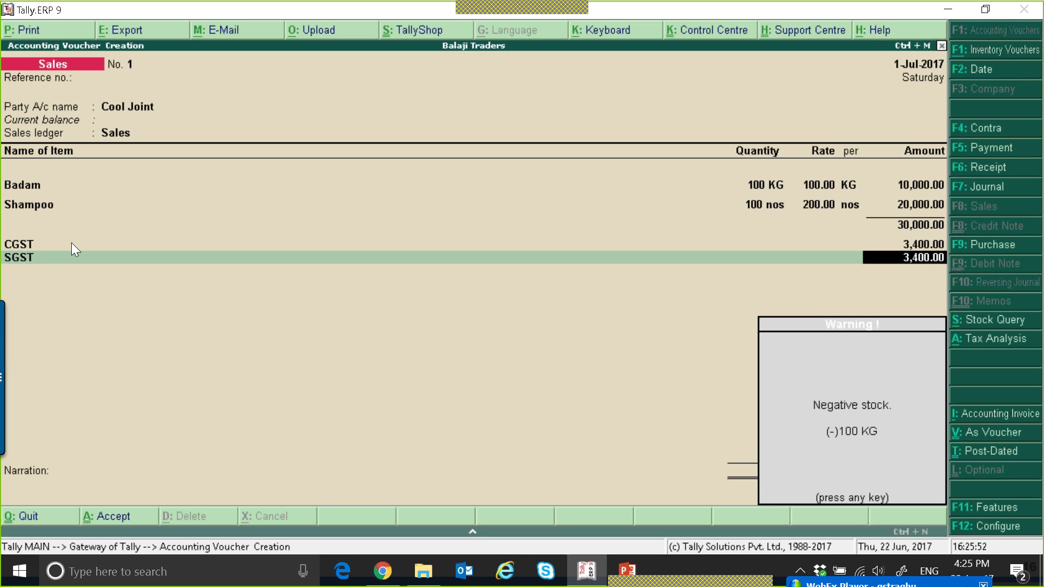
key(Return)
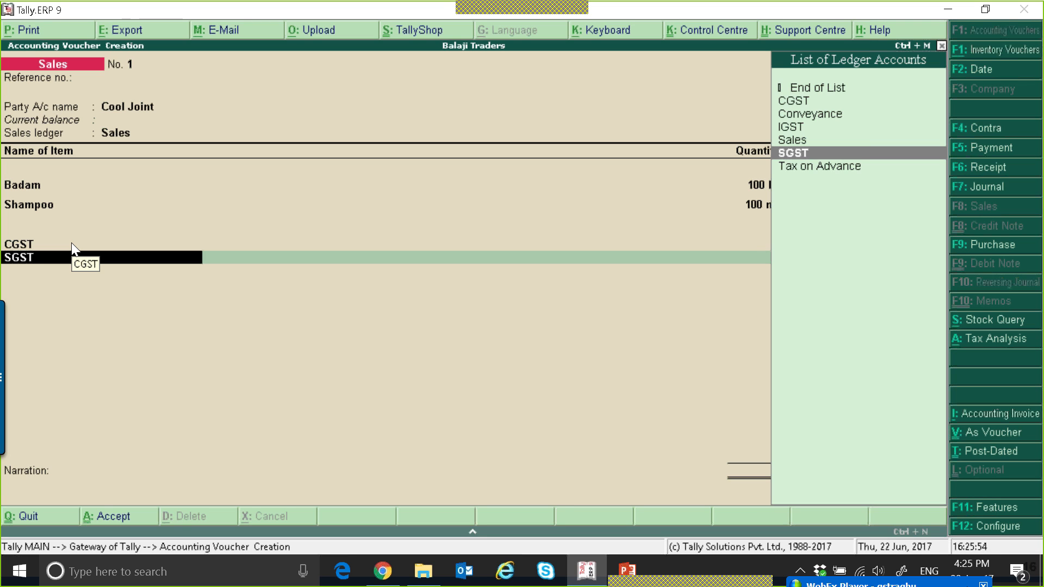
key(Return)
key(Return)
text(i)
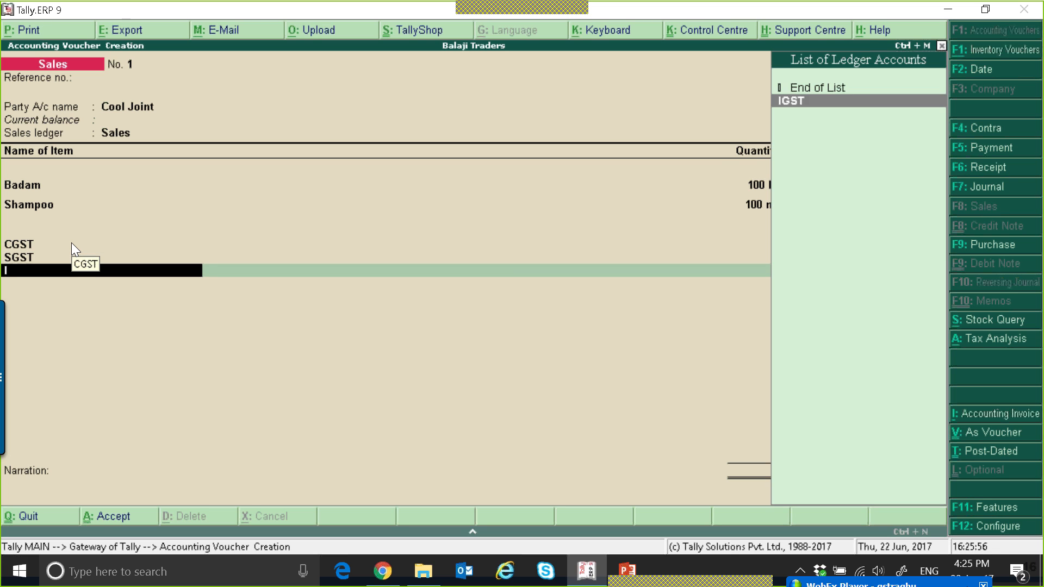
key(Return)
key(BackSpace)
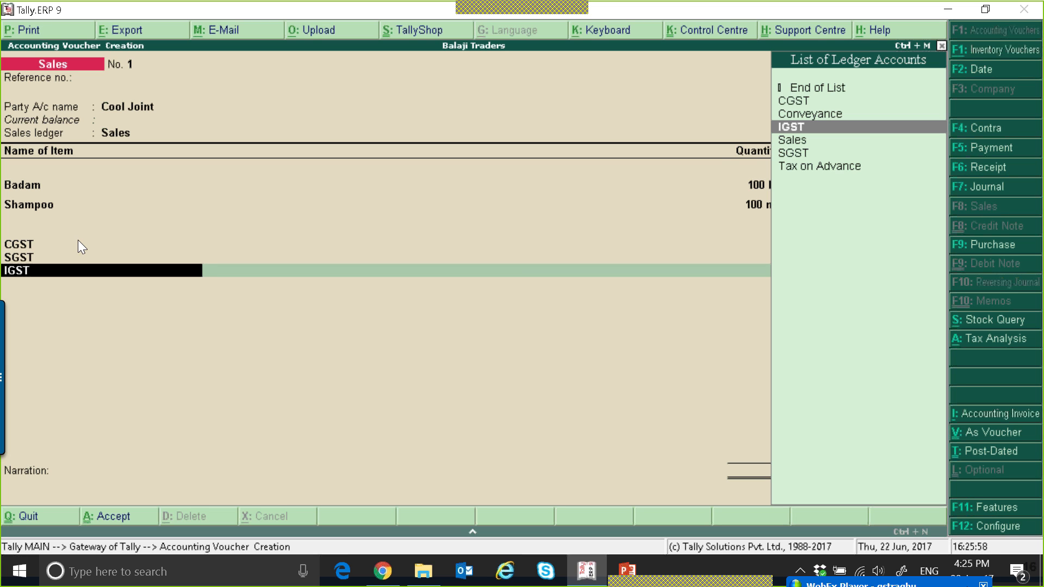
Open the invoice's tax analysis in detailed view and examine the item-wise central and state tax rows
click(1001, 339)
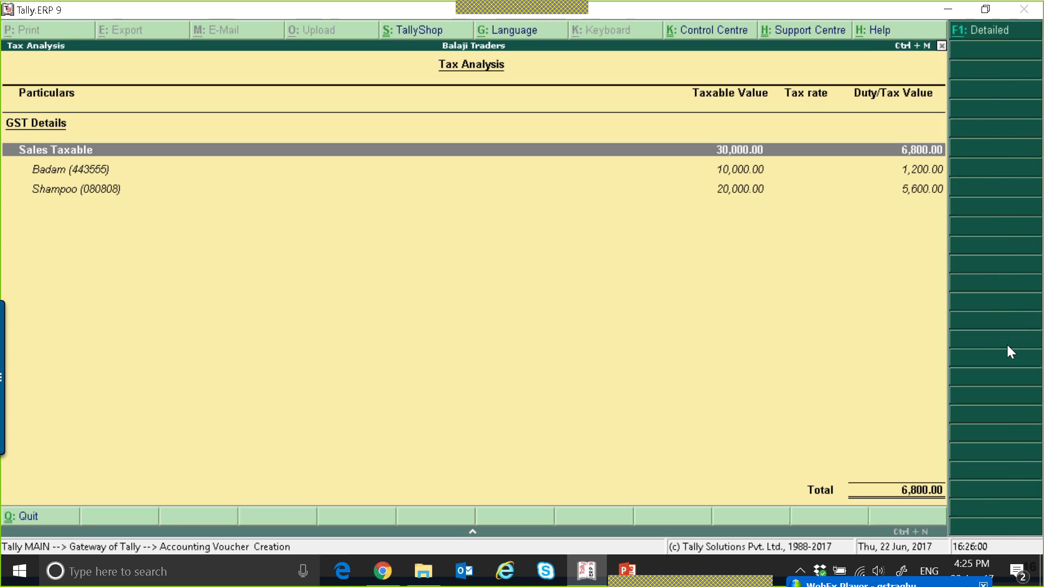
key(alt+F1)
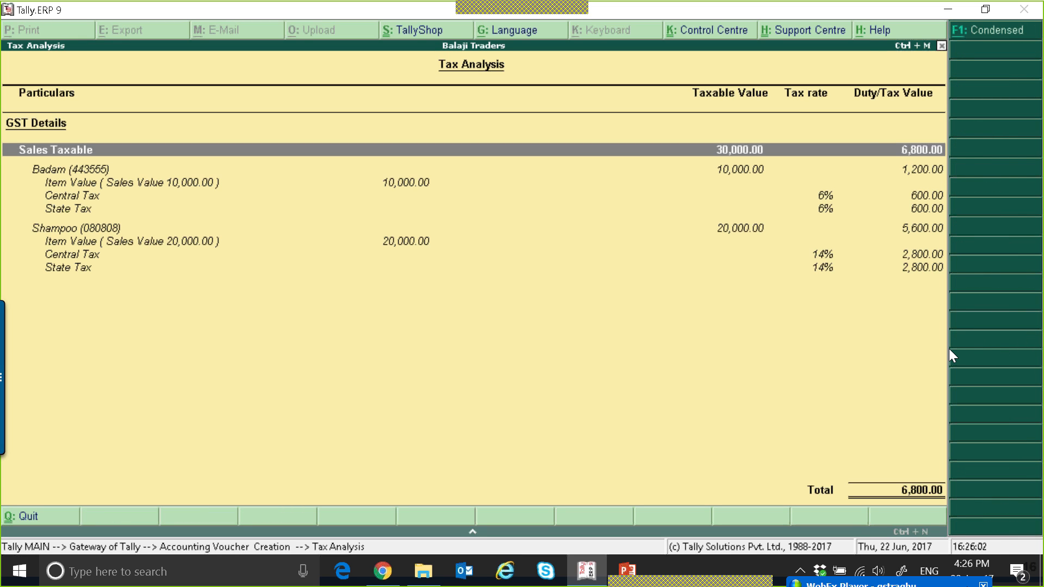
key(Down)
key(Down)
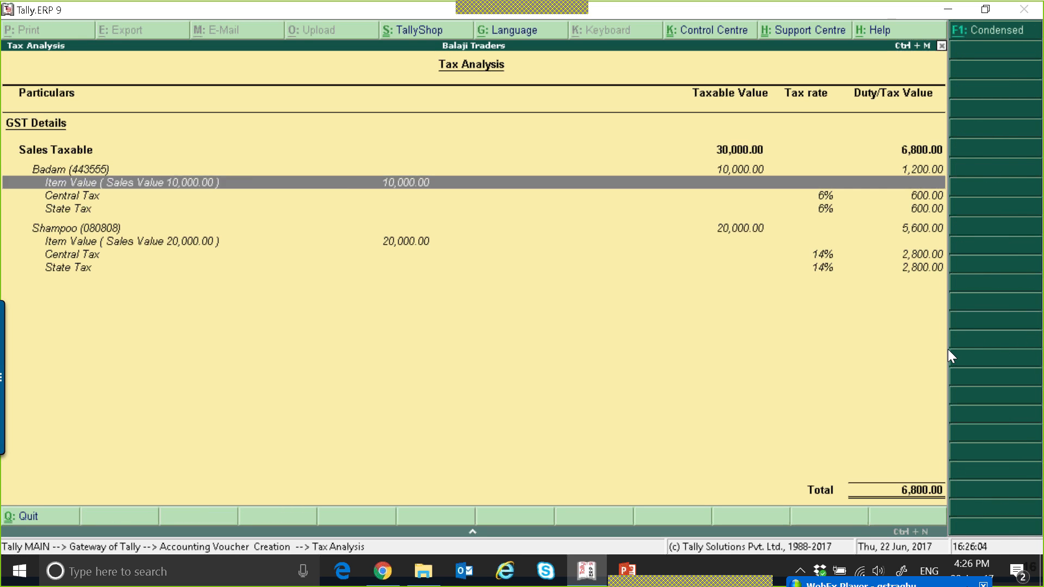
key(Down)
key(Down)
key(Down)
key(Down)
key(Down)
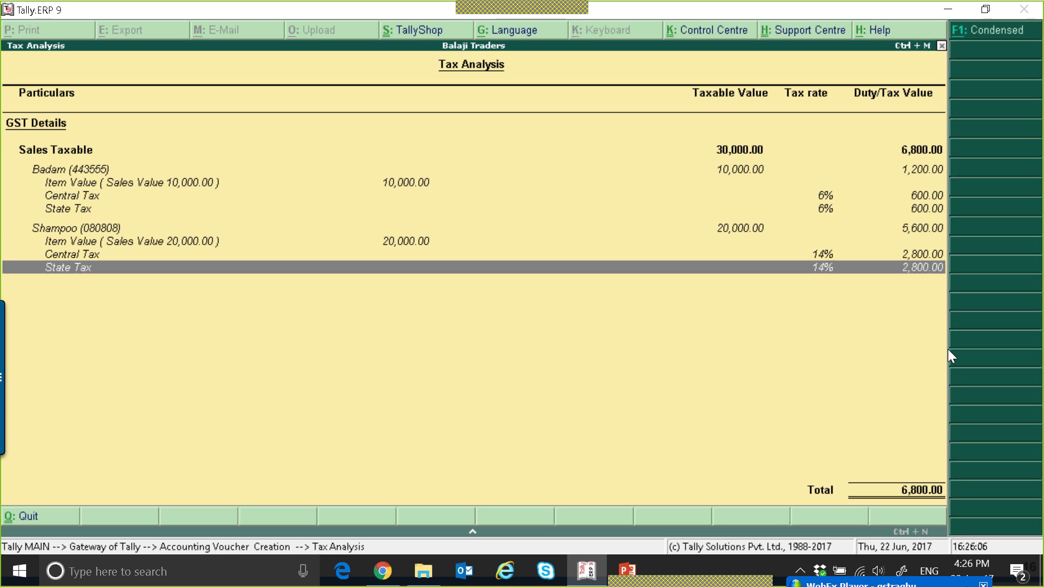
key(Up)
key(Up)
key(Up)
key(Up)
key(Up)
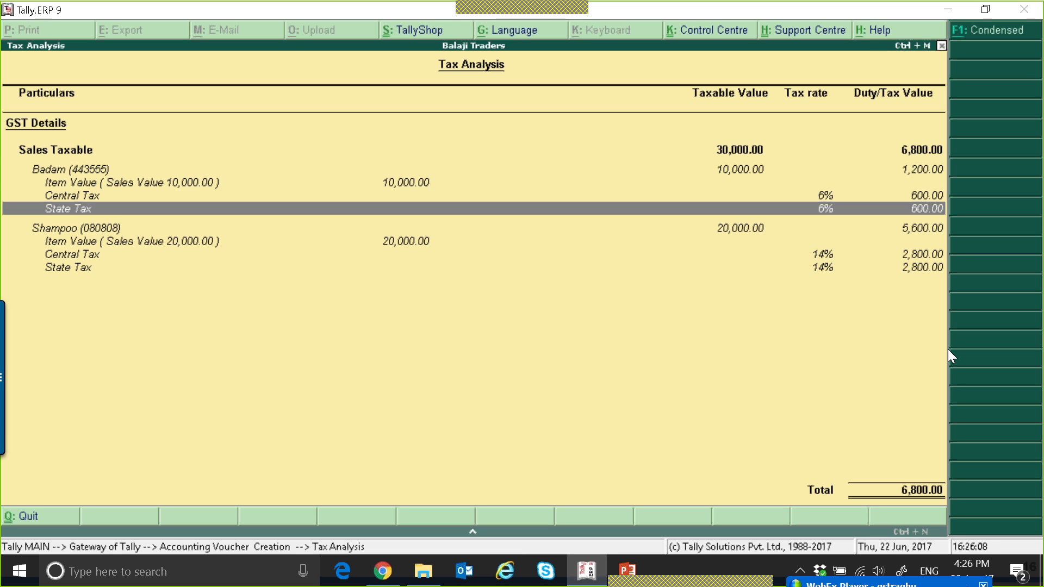
key(Down)
key(Down)
key(Down)
key(Down)
key(Down)
key(Down)
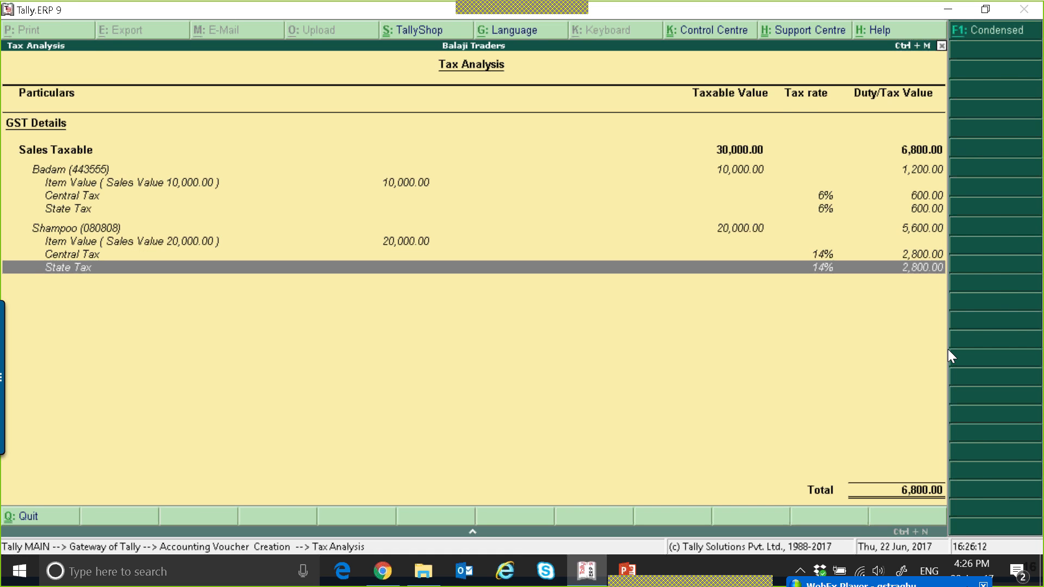
Remove the empty IGST line and accept the sales invoice
key(Escape)
key(Return)
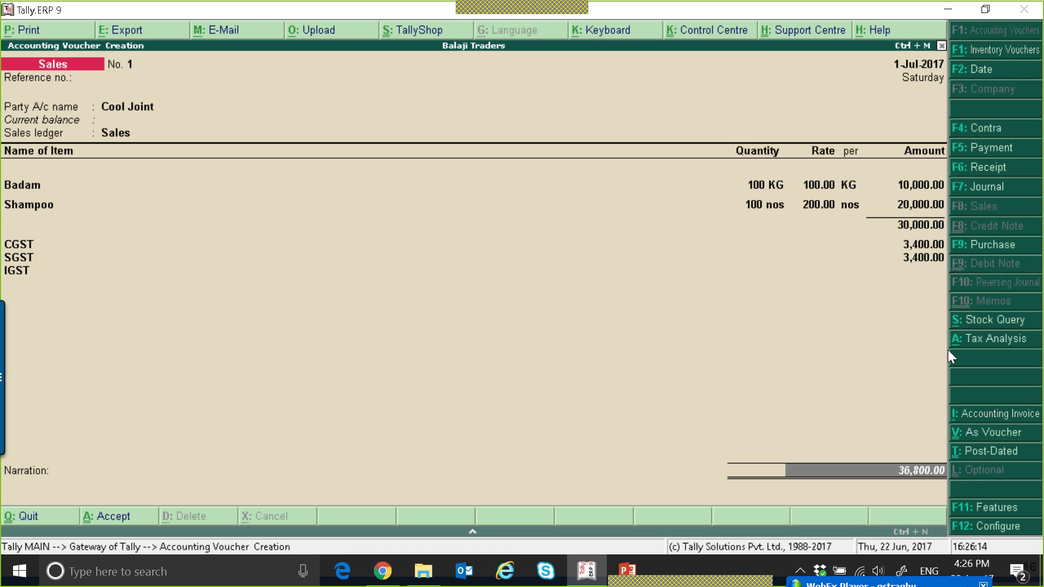
key(Escape)
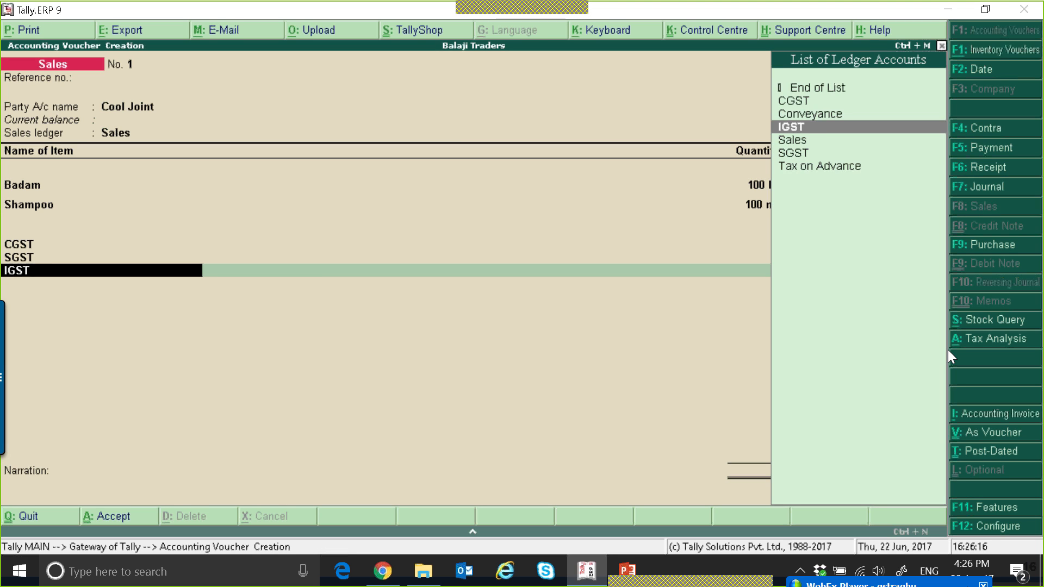
key(BackSpace)
key(BackSpace)
key(BackSpace)
key(BackSpace)
key(Return)
key(Return)
key(Return)
key(Return)
key(Return)
key(Return)
key(Return)
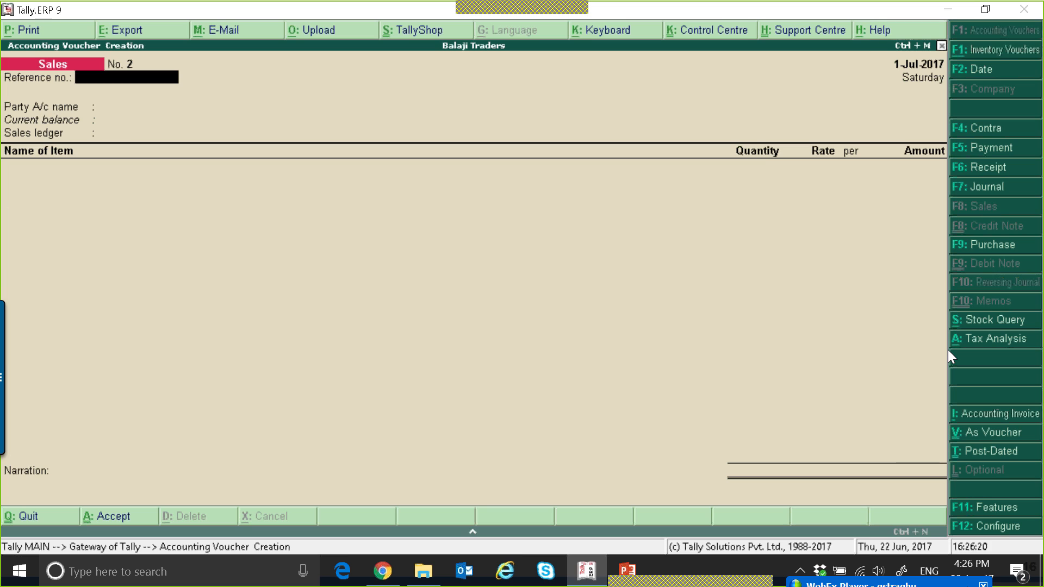
Reopen sales invoice No. 1 for printing and enable the GST % column and Place of Supply in its print configuration
key(Page_Up)
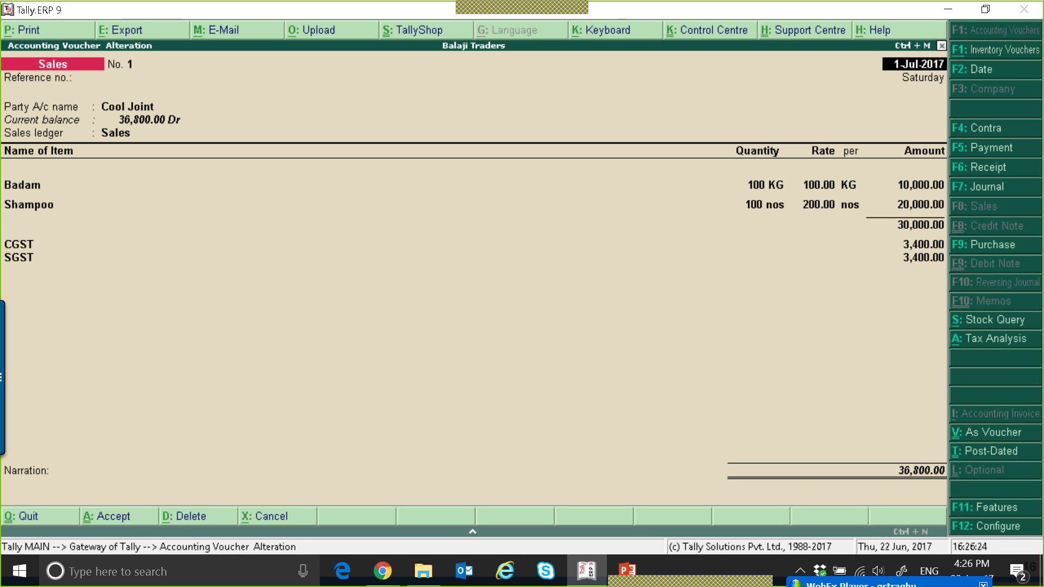
key(alt+p)
key(F12)
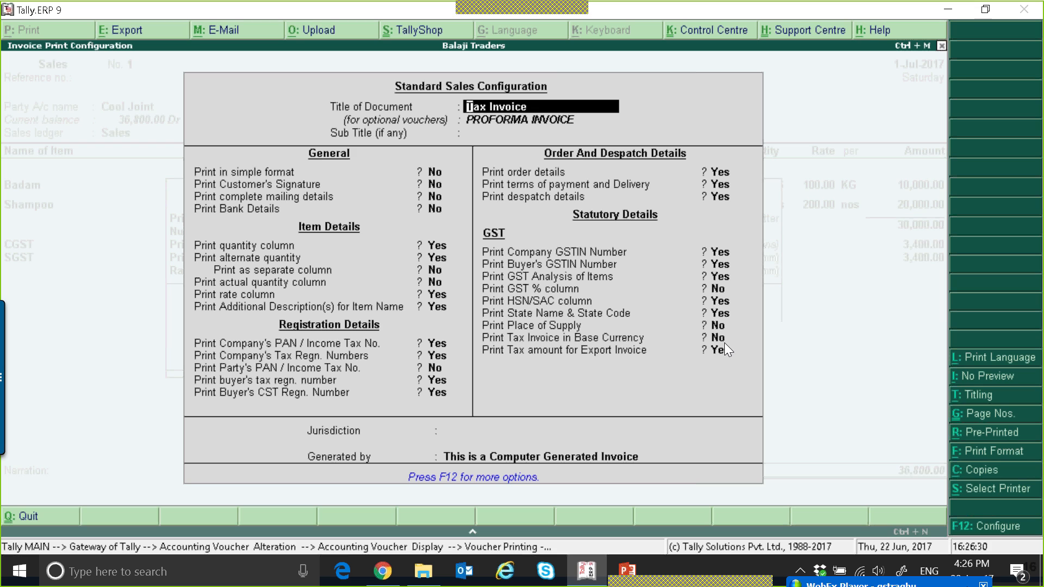
key(Return)
key(Return)
key(Return)
key(Return)
key(Return)
key(Return)
key(Return)
key(Return)
key(Return)
key(Return)
key(Return)
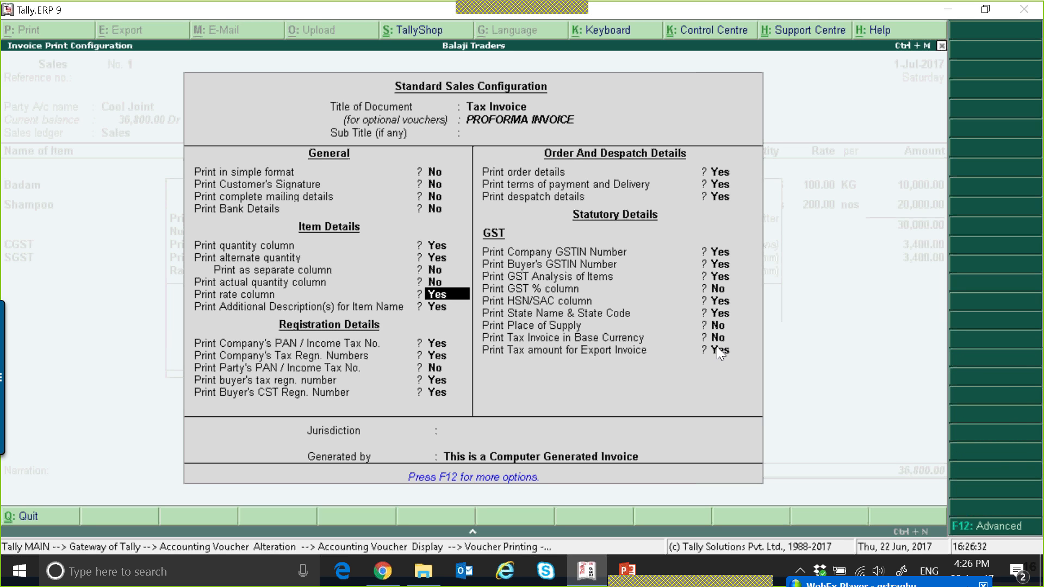
key(Return)
key(Return)
key(Return)
key(Return)
key(Return)
key(Return)
key(Return)
key(Return)
key(Return)
key(Return)
key(Return)
key(Return)
key(Return)
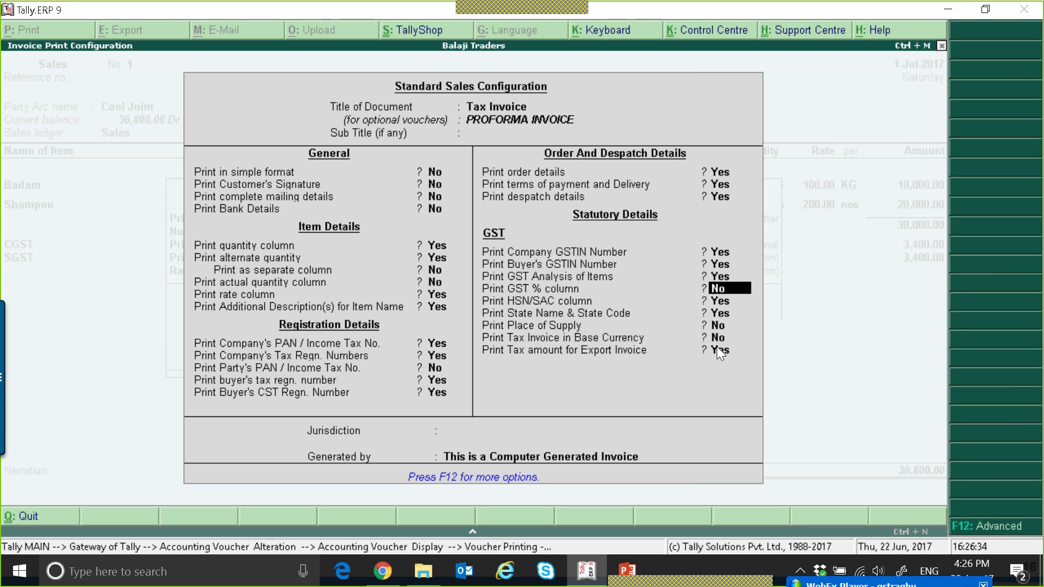
key(y)
key(Return)
key(Return)
key(y)
key(y)
key(Return)
key(Return)
key(Return)
key(Return)
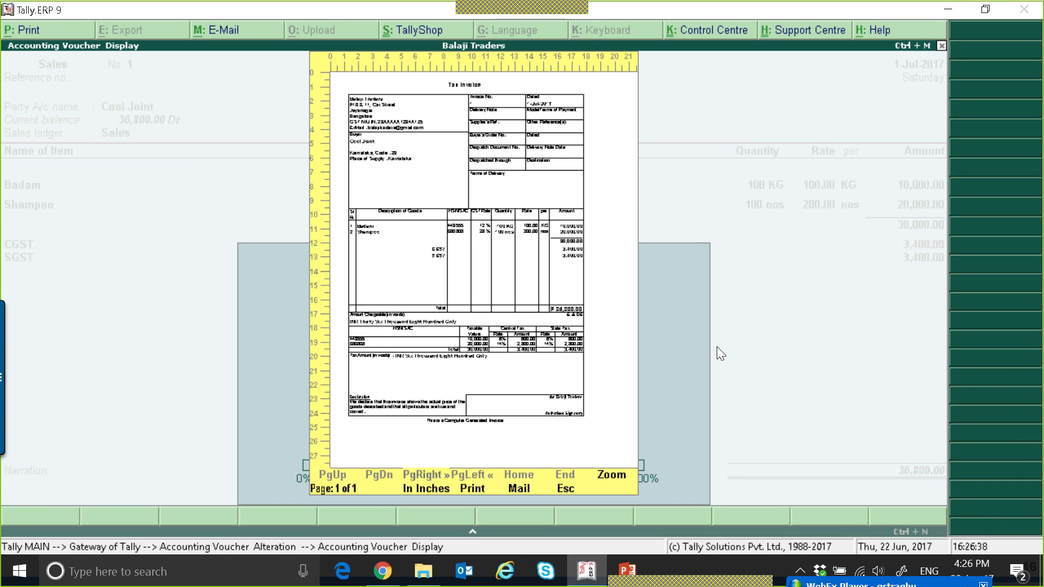
Zoom into the tax invoice print preview and examine its items, taxes and HSN summary
key(alt+z)
key(Down)
key(Down)
key(Down)
key(Down)
key(Down)
key(Down)
key(Down)
key(Down)
key(Up)
key(Up)
scroll(717, 348, up, 4)
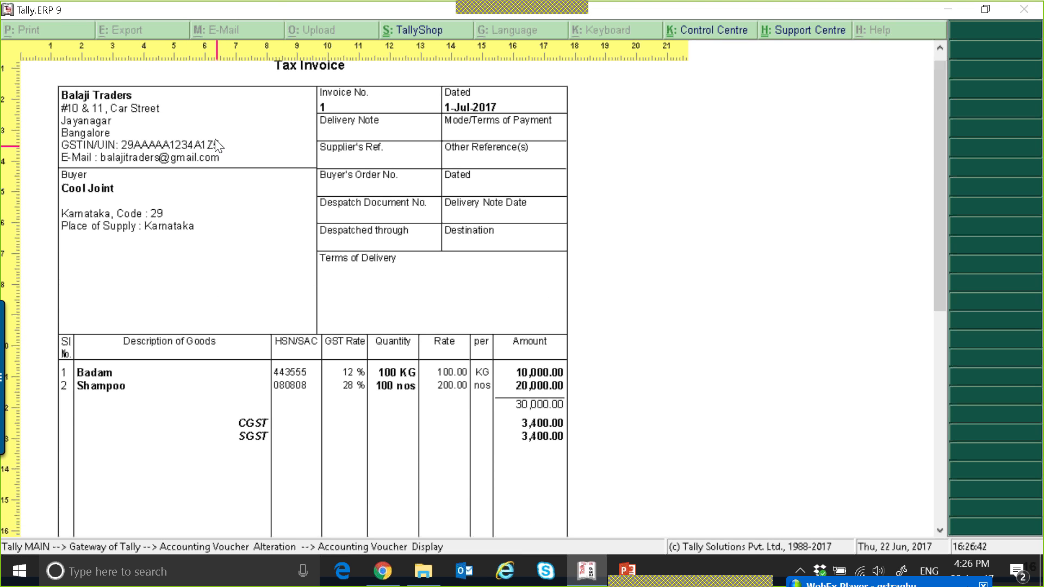
scroll(491, 270, down, 17)
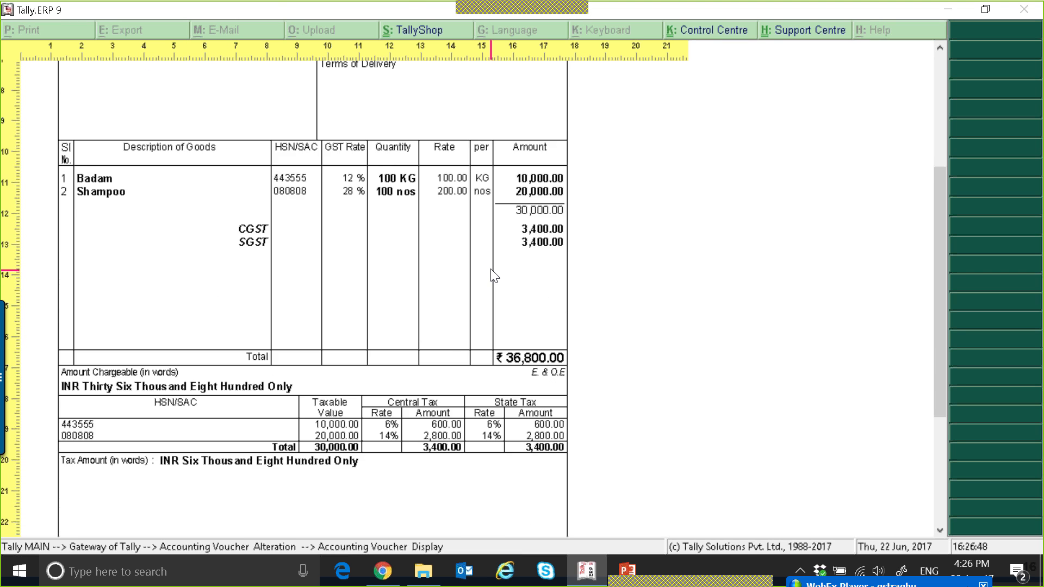
scroll(494, 276, up, 19)
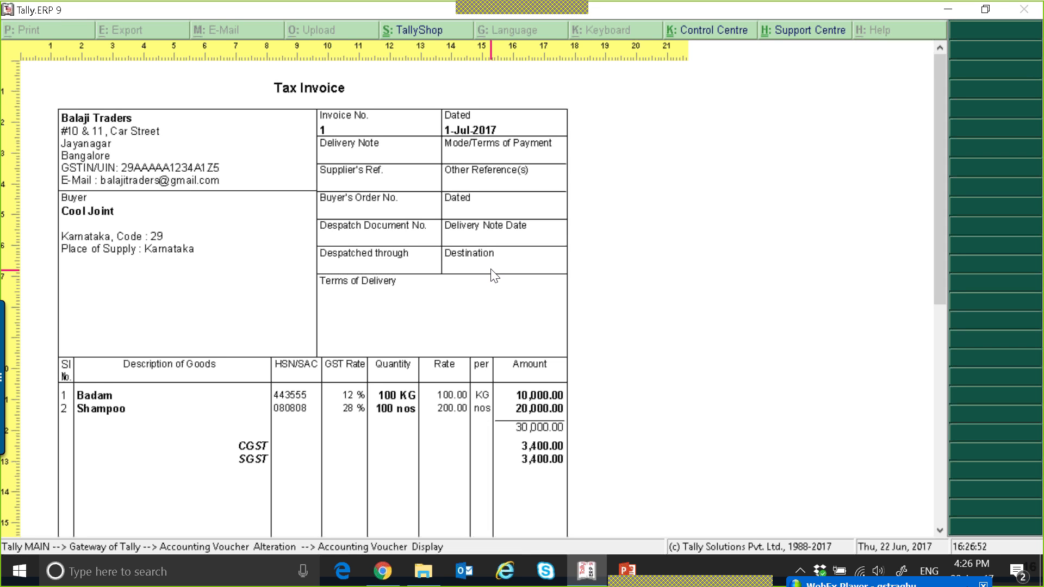
scroll(495, 276, down, 2)
scroll(492, 270, down, 20)
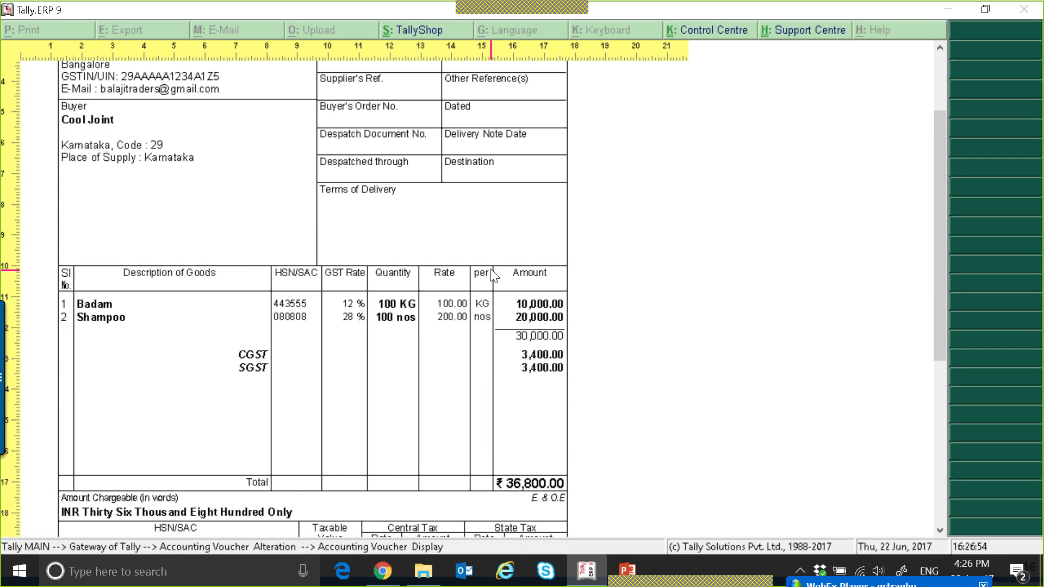
scroll(494, 276, down, 6)
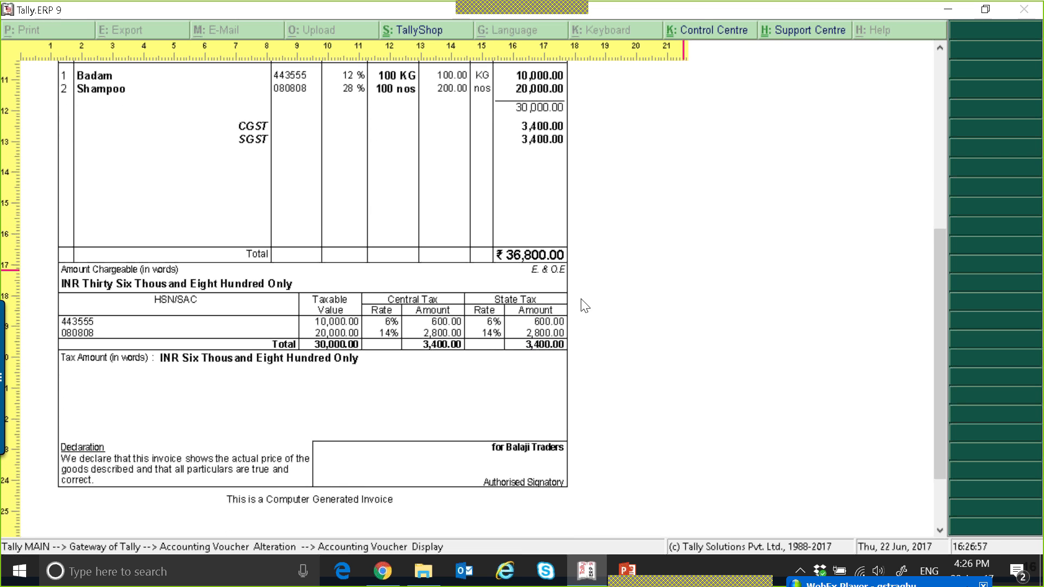
scroll(456, 334, up, 10)
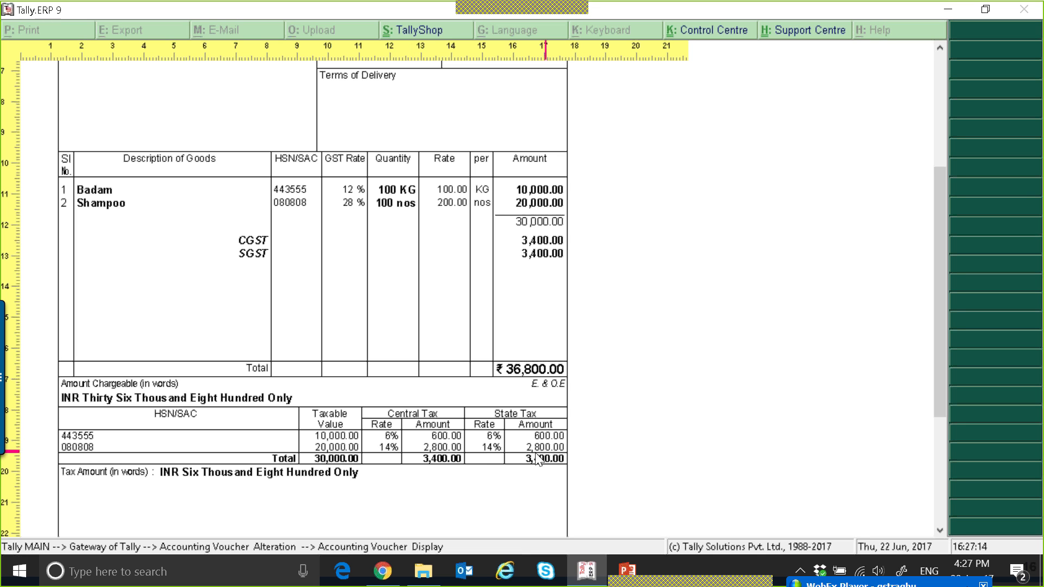
Close the preview and the voucher screen, returning to the Gateway of Tally
key(Escape)
key(Escape)
key(Escape)
key(y)
key(Escape)
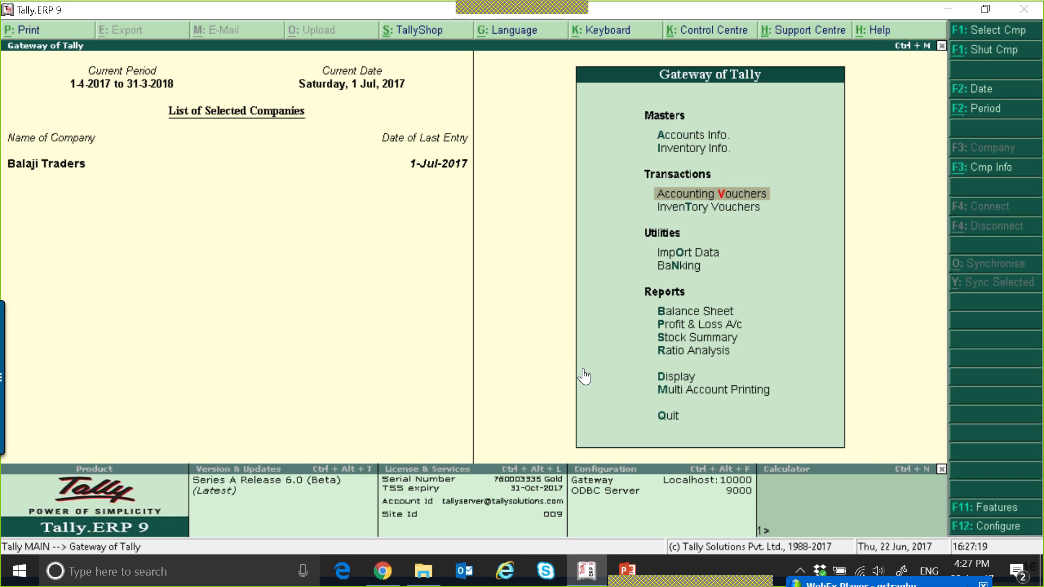
Open the GST Rate Setup report under statutory GST reports and switch it to detailed item-wise view
key(d)
key(o)
key(g)
key(Down)
key(Down)
key(Down)
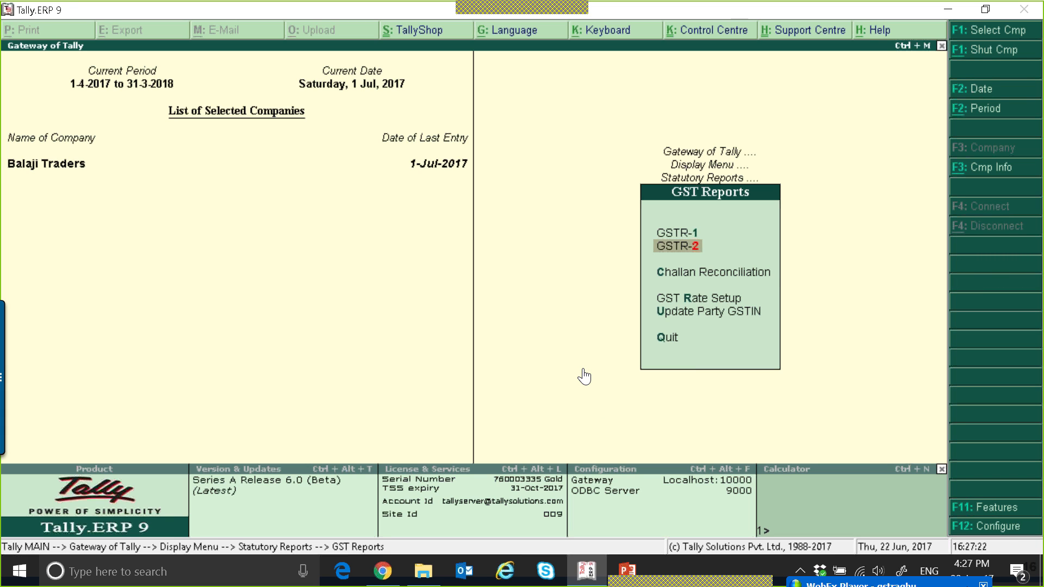
key(Return)
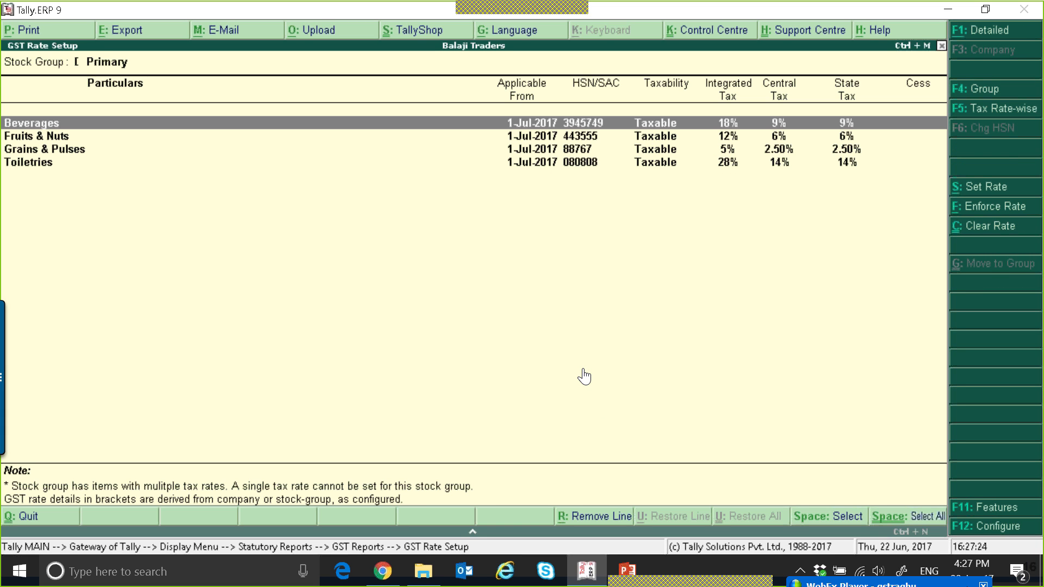
key(alt+F1)
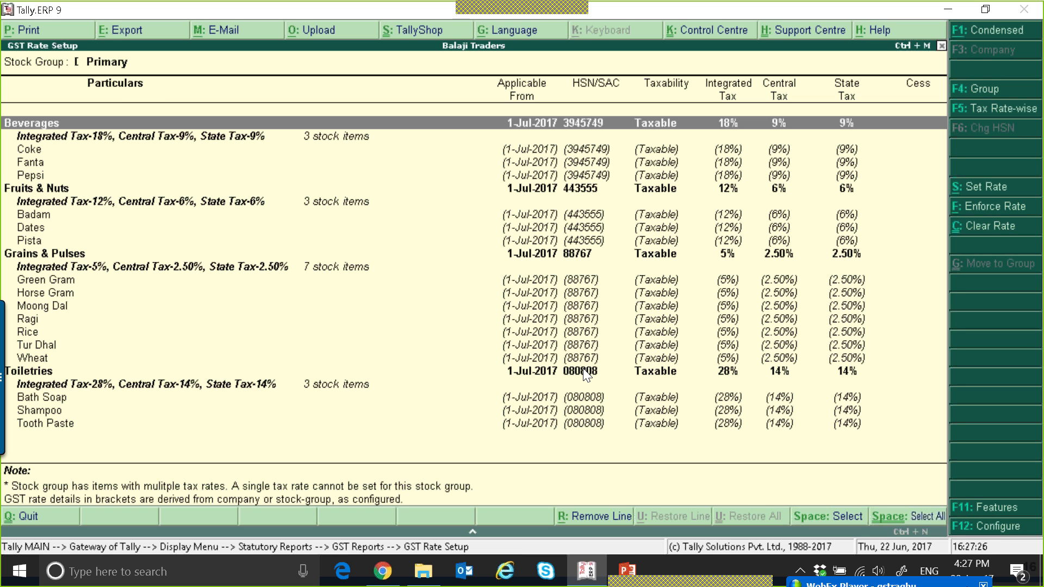
key(Down)
key(Down)
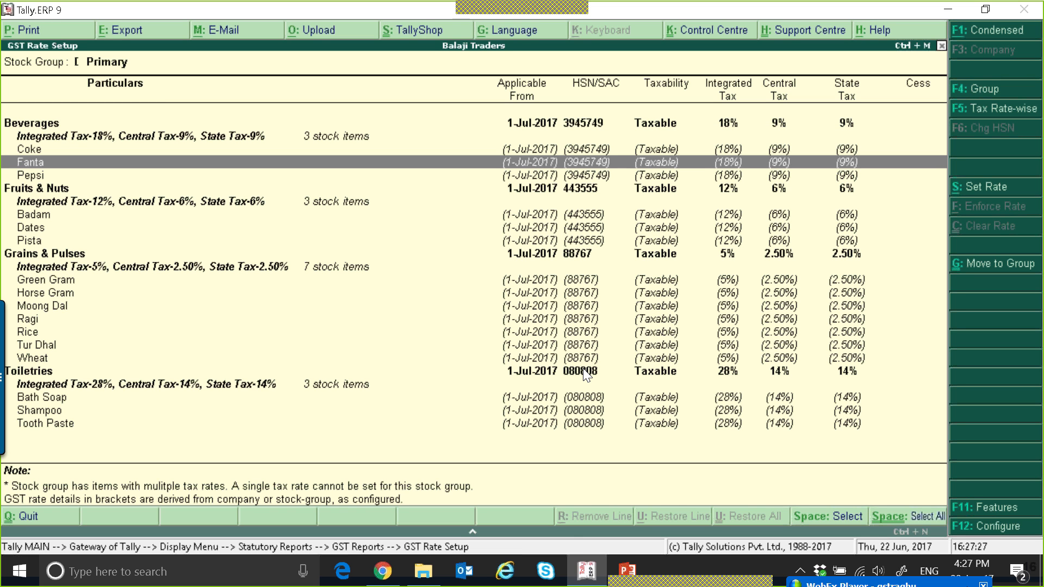
Scroll through the stock groups and items listed in the GST Rate Setup report
key(Down)
key(Down)
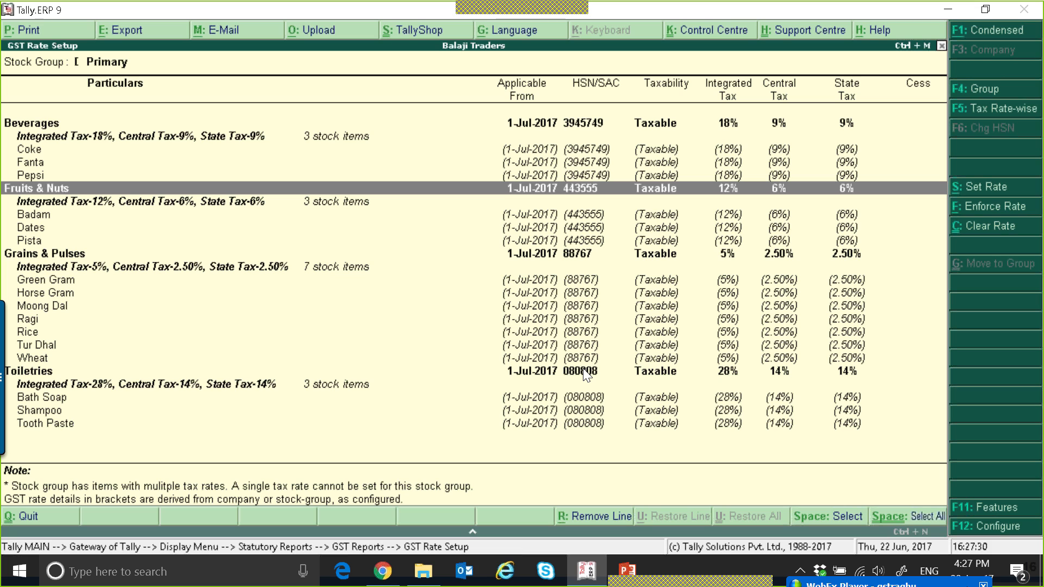
key(Down)
key(Down)
key(Down)
key(Down)
key(Down)
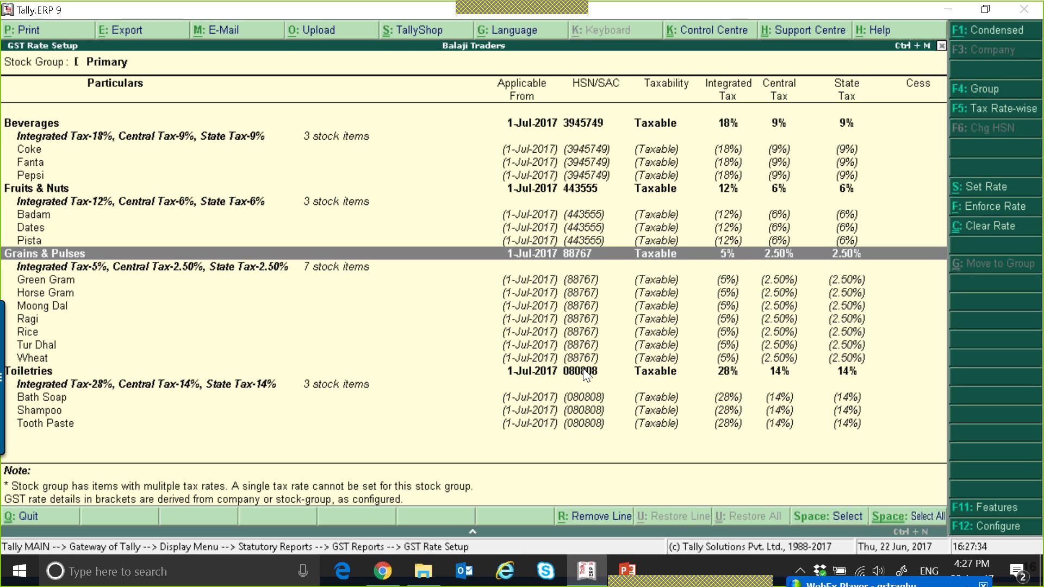
key(Down)
key(Down)
key(Down)
key(Down)
key(Down)
key(Down)
key(Down)
key(Down)
key(Down)
key(Down)
key(Down)
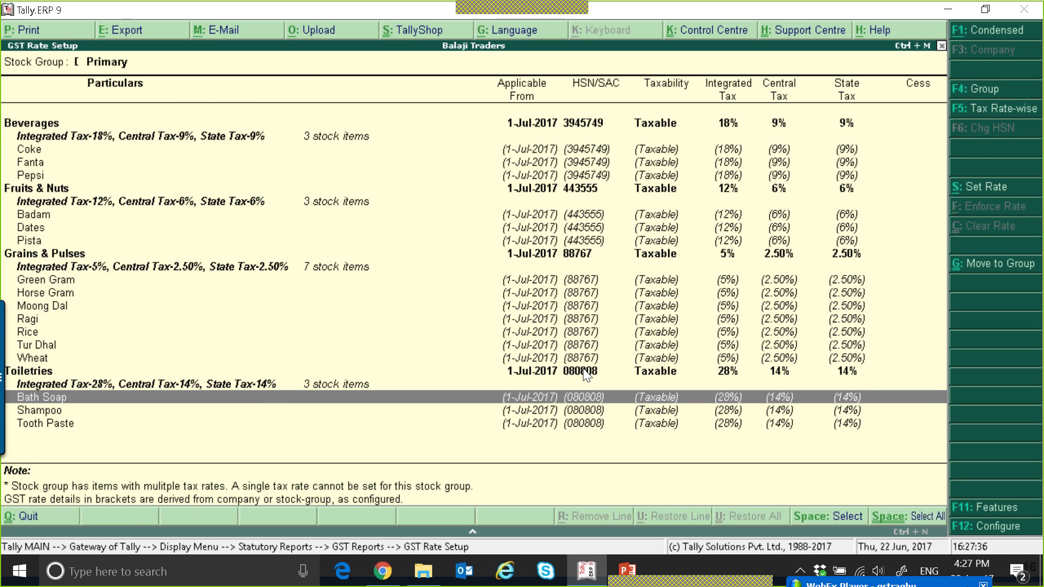
Leave the rate setup report and open the GSTR-1 return from the statutory GST reports
key(Escape)
key(Escape)
key(Escape)
key(Escape)
key(Escape)
key(Escape)
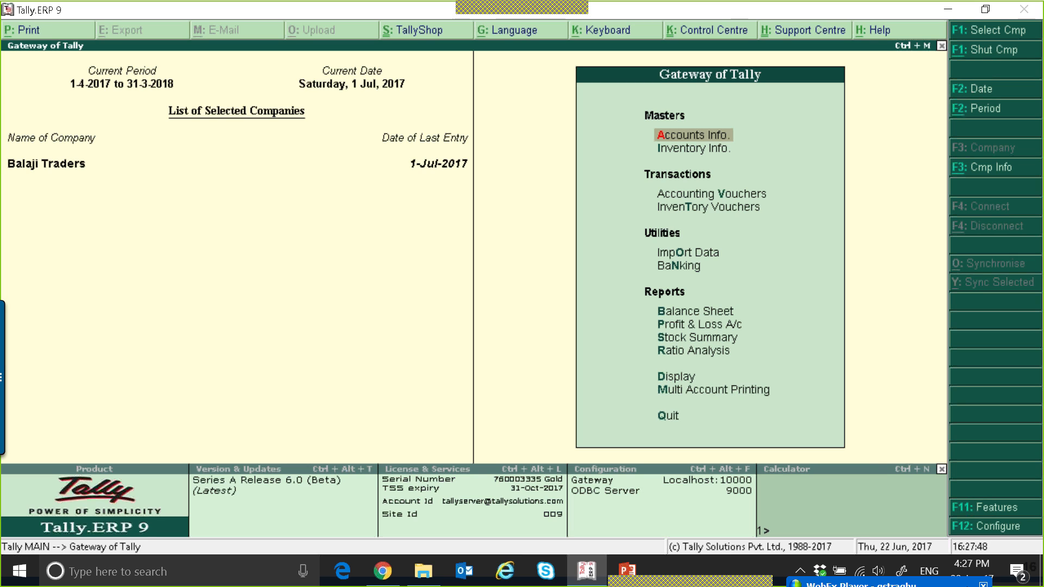
key(d)
key(u)
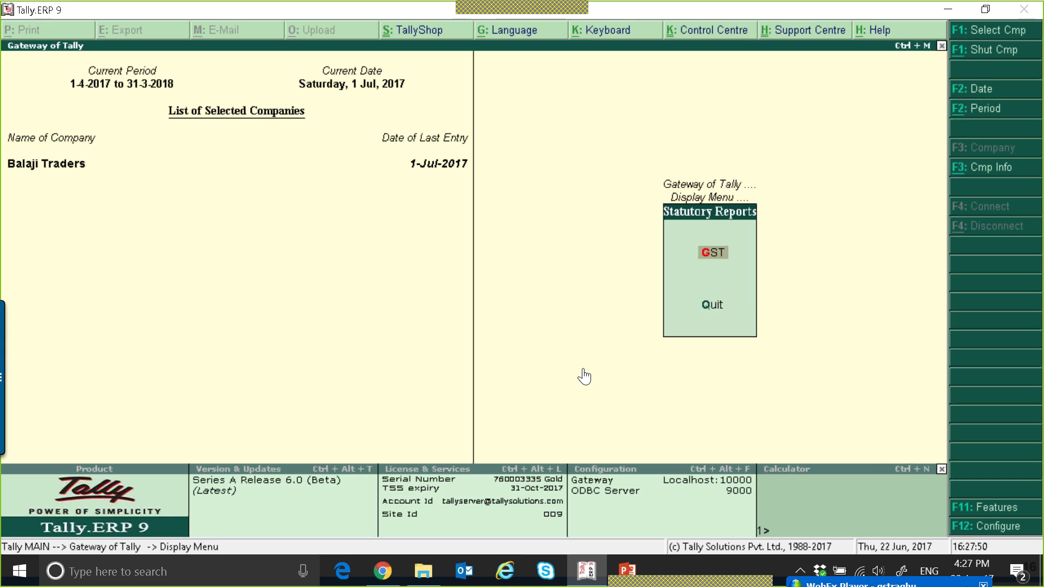
key(g)
key(Return)
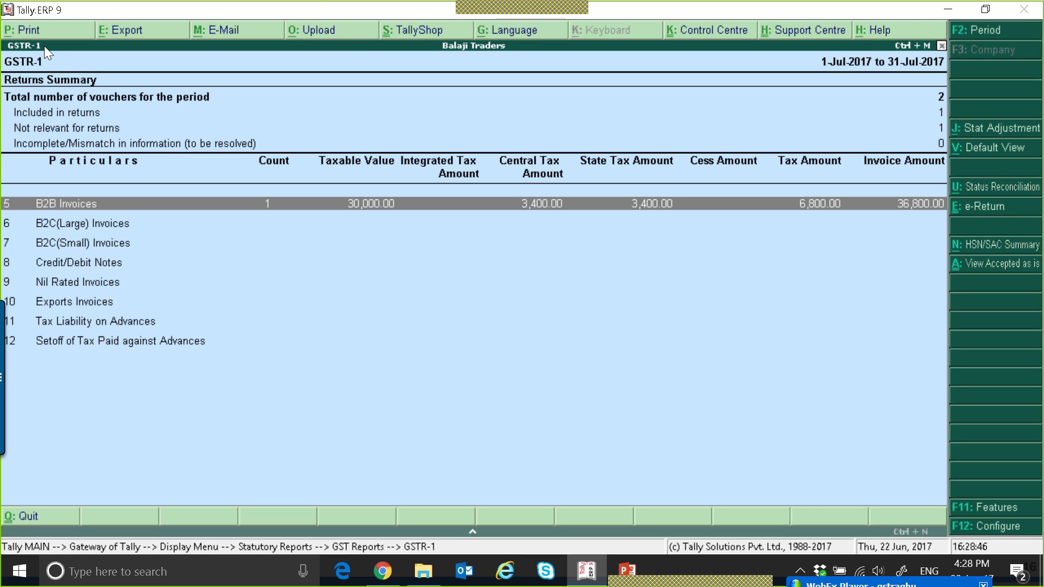
Switch the GSTR-1 summary between default and table-wise views and examine its invoice sections before returning to the Gateway
click(986, 150)
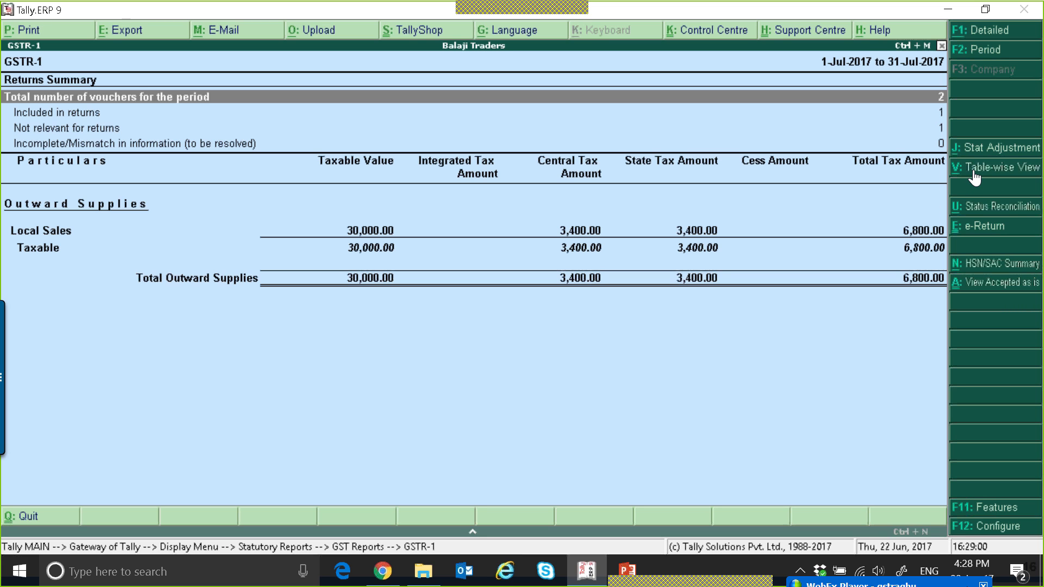
click(974, 169)
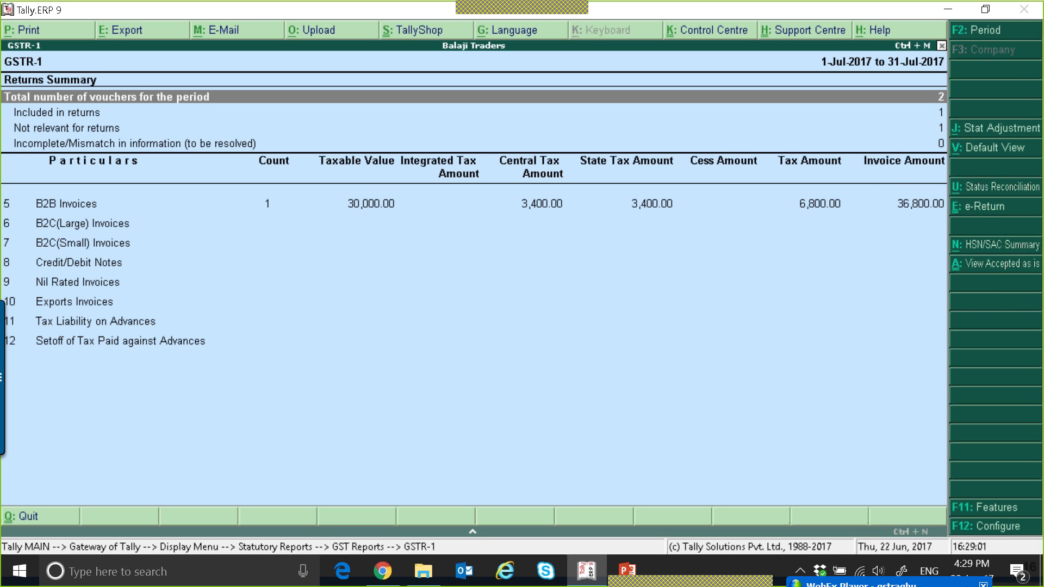
click(82, 207)
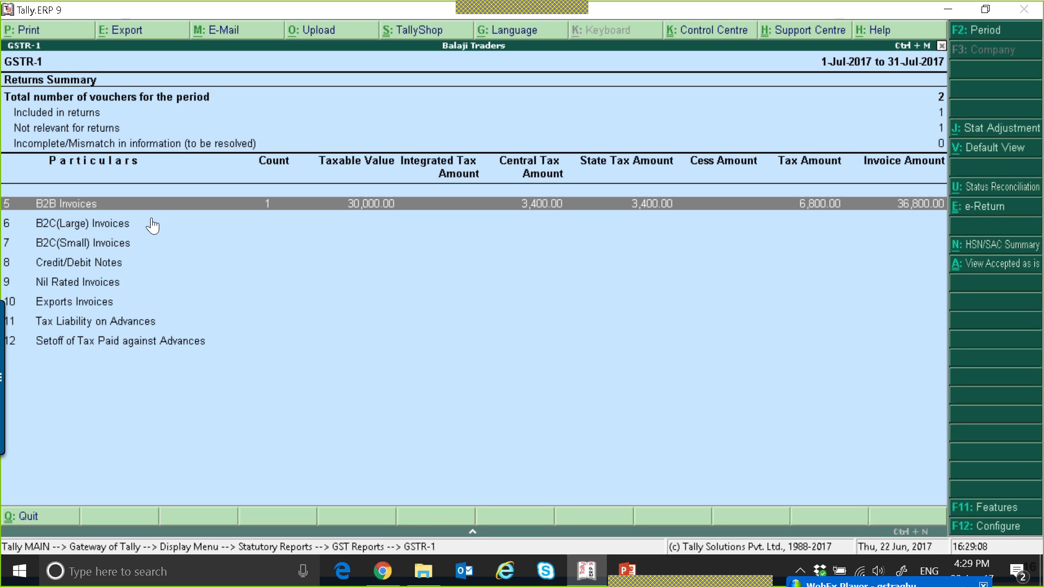
click(153, 226)
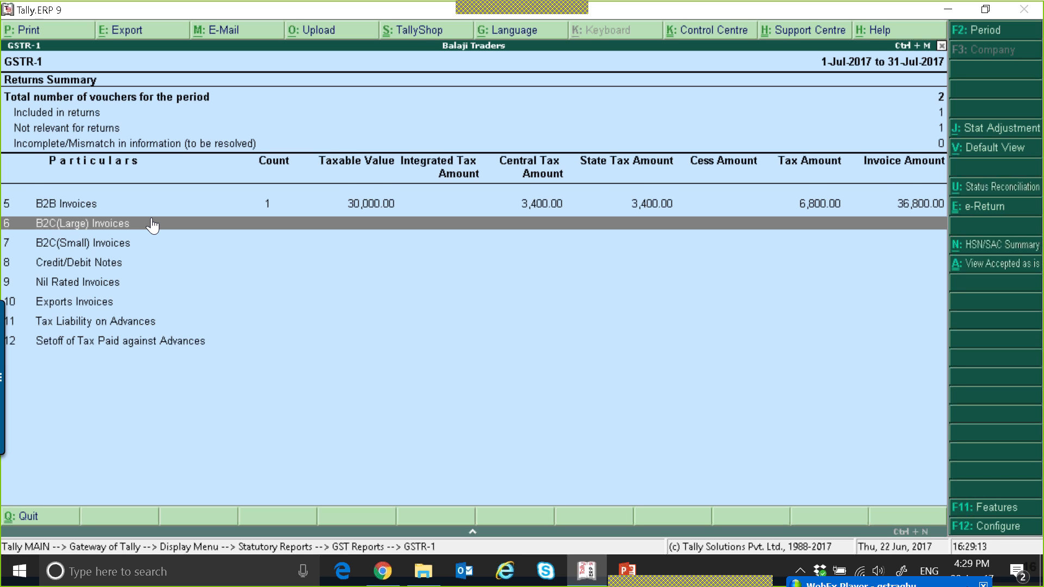
key(Escape)
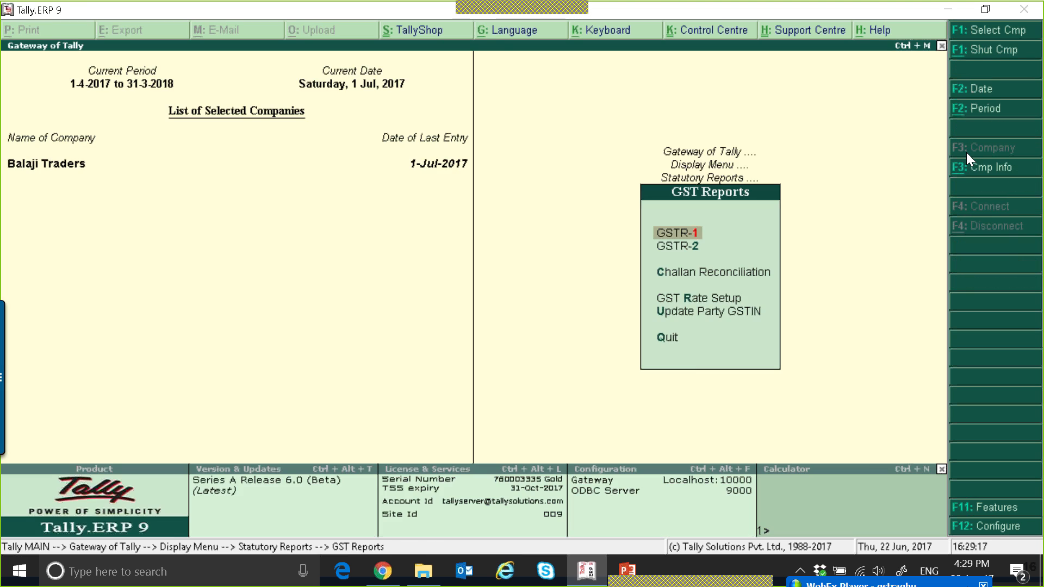
key(Return)
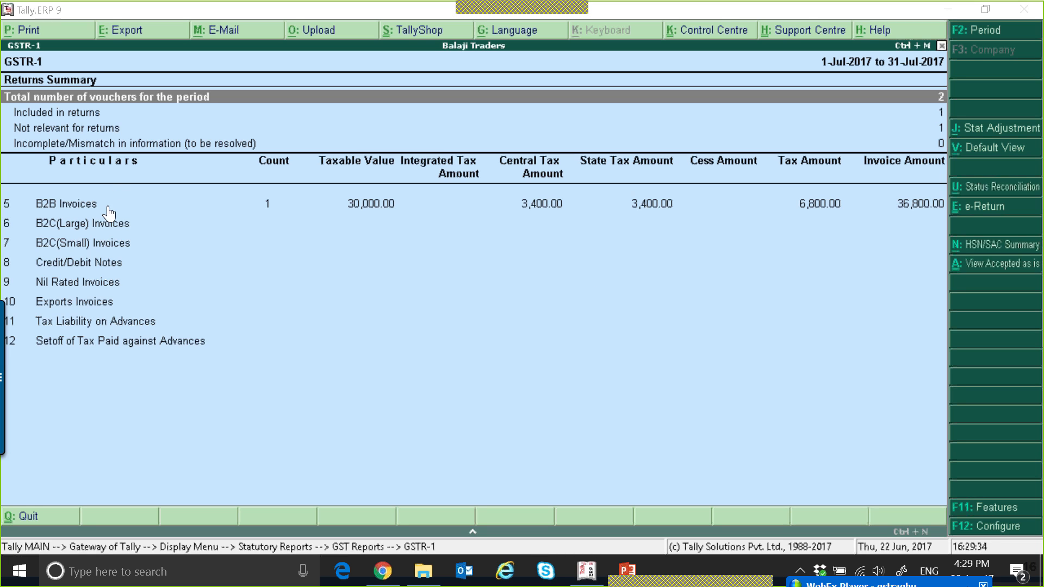
click(108, 224)
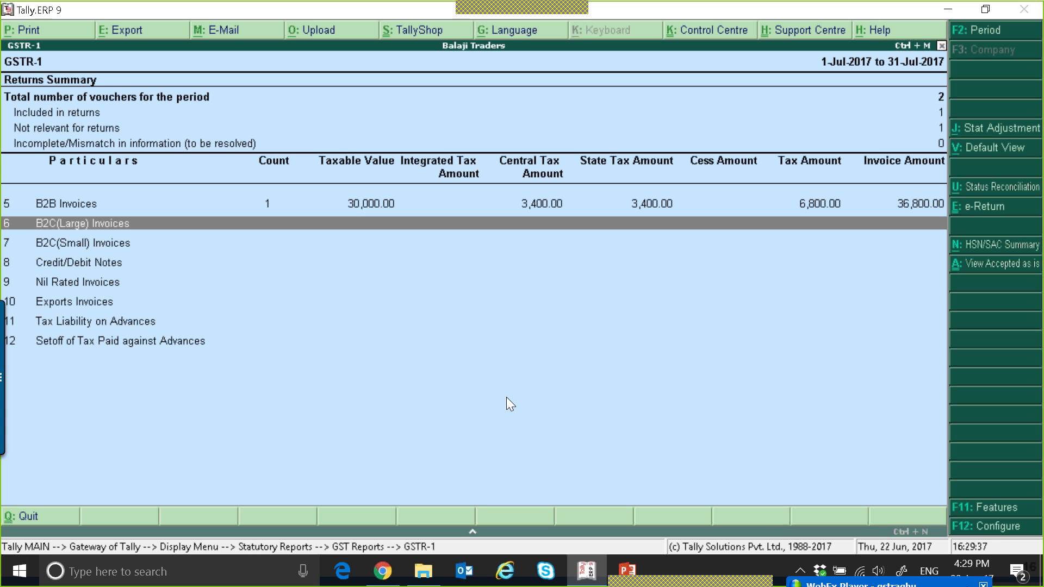
key(Up)
key(Escape)
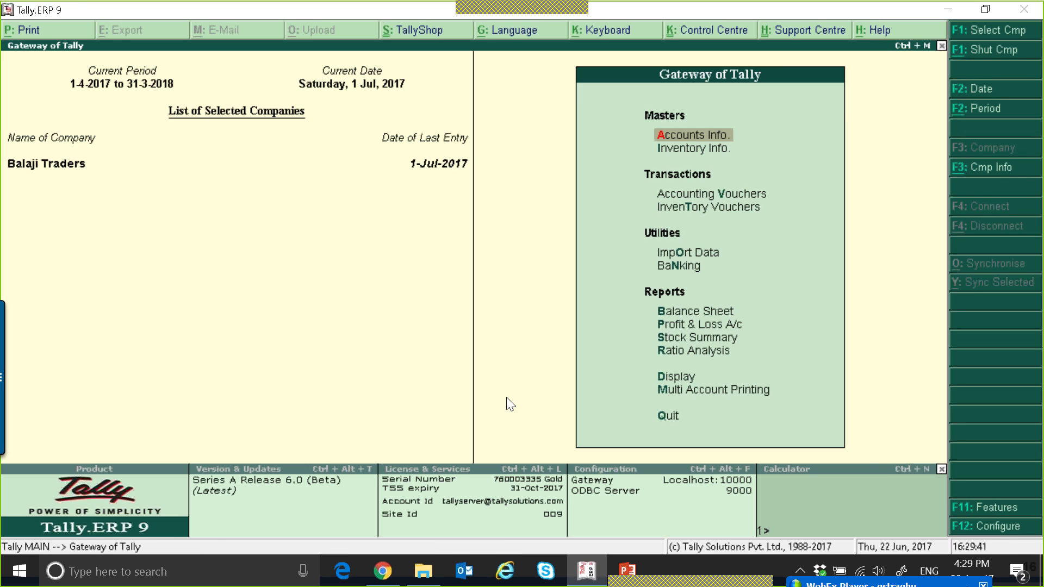
Open Update Party GSTIN/UIN for all items and ledgers and review the parties' states and registration types
key(Down)
key(Down)
key(Down)
key(Down)
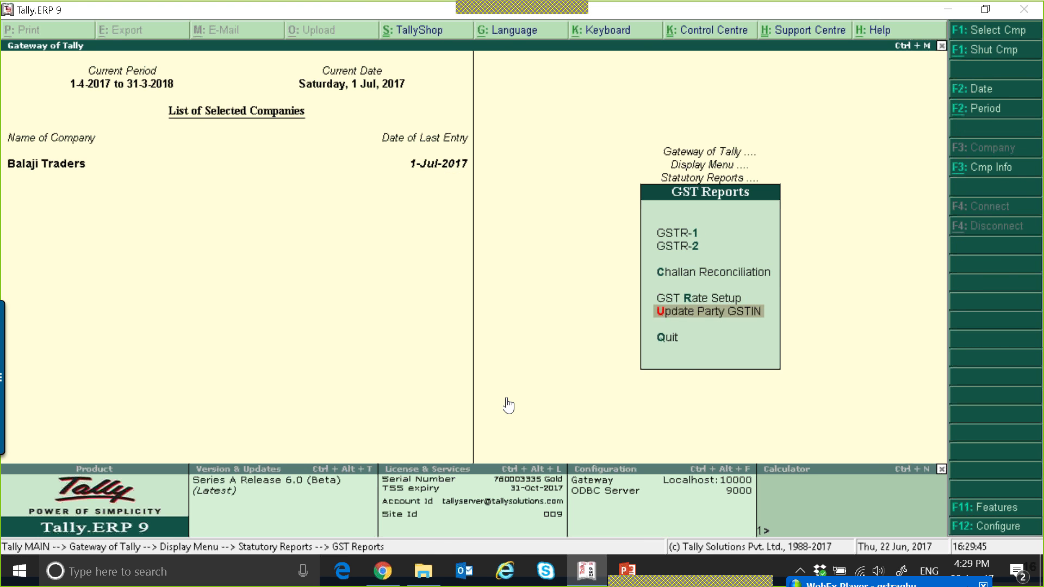
key(Return)
key(Return)
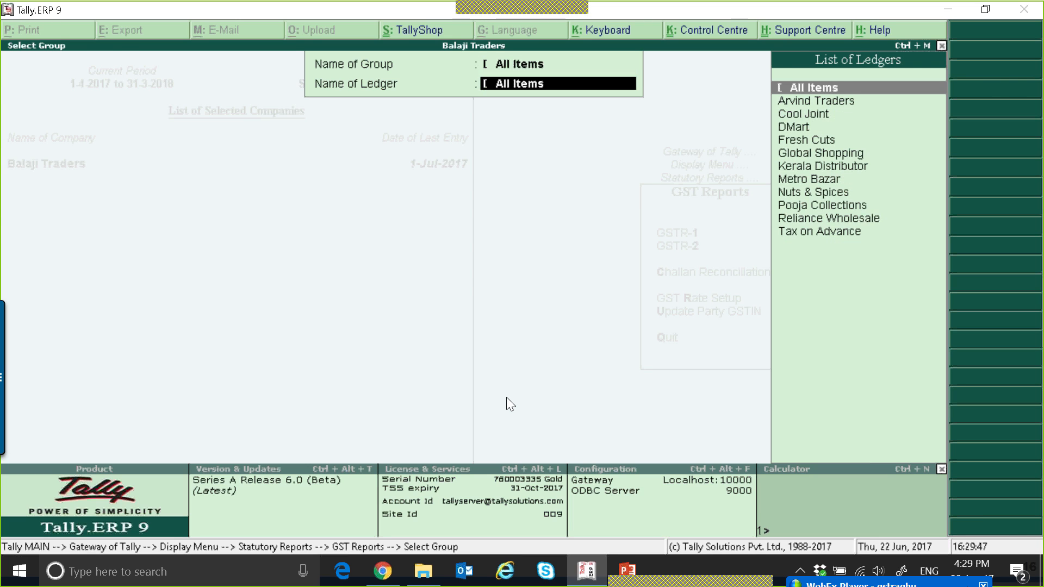
key(Return)
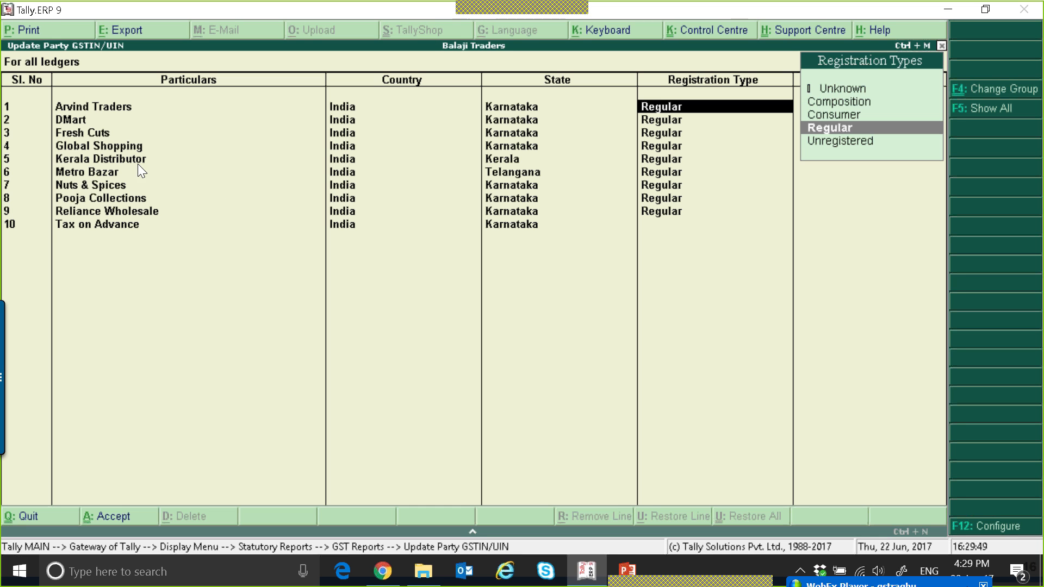
key(Return)
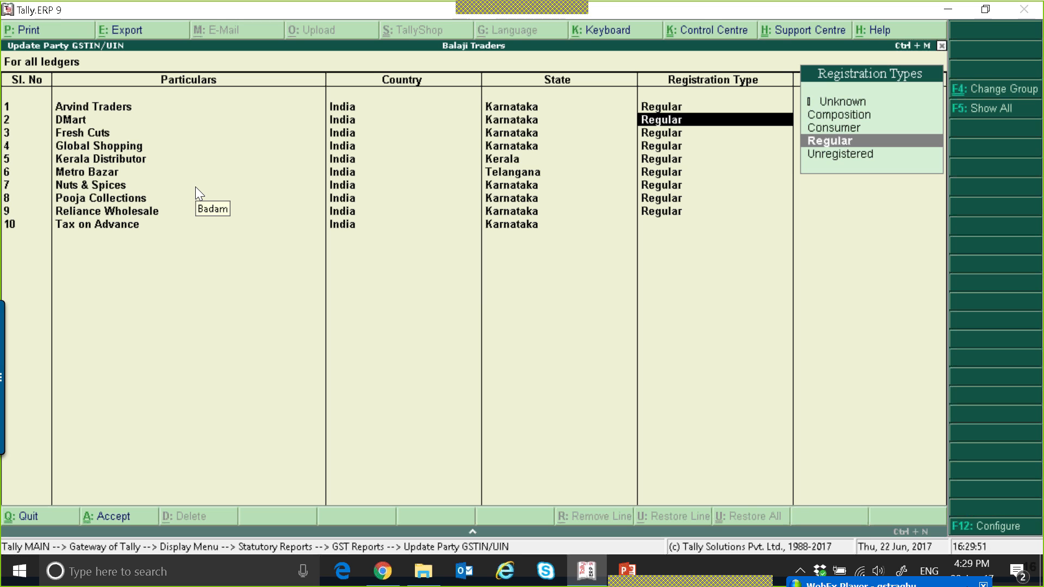
key(BackSpace)
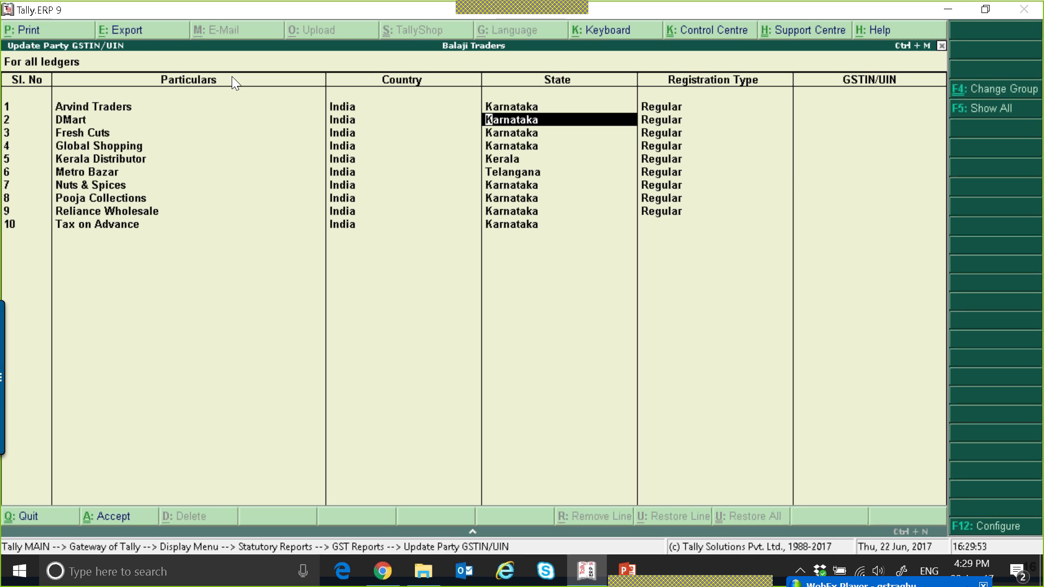
key(Escape)
key(Escape)
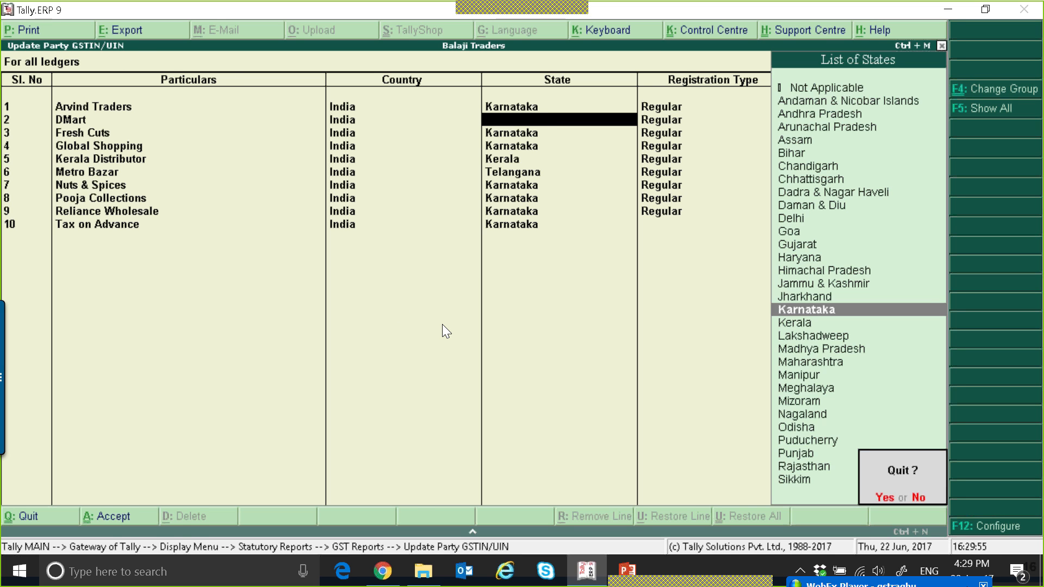
key(y)
Open the Kerala Distributor ledger for alteration and enable its GST details with Regular registration type
key(Escape)
key(Escape)
key(Escape)
key(Escape)
key(Escape)
key(Return)
key(Down)
key(Return)
key(Return)
text(k)
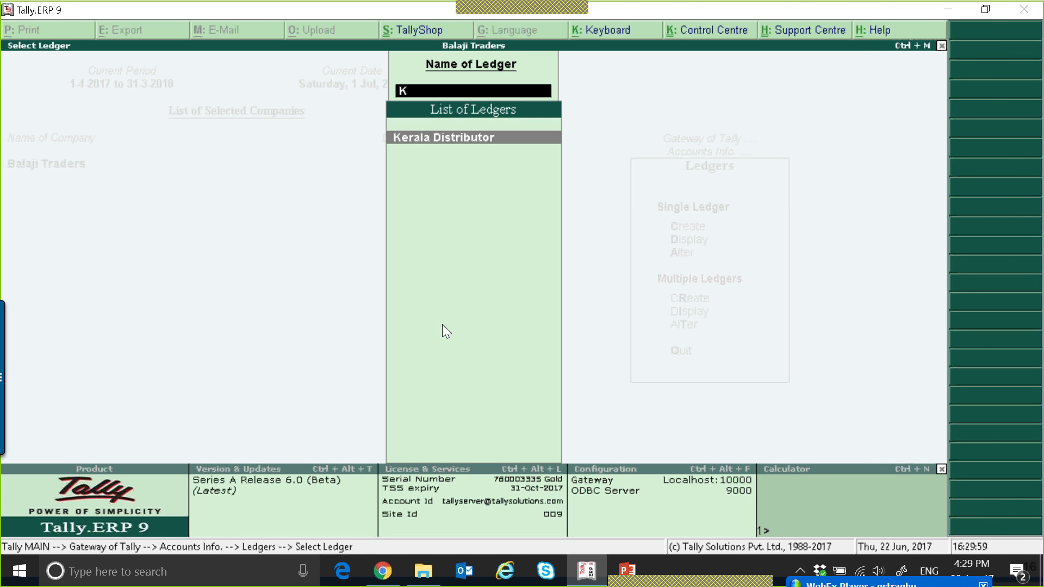
key(Return)
key(Return)
key(Return)
key(Return)
key(Return)
key(Return)
key(Return)
key(Return)
key(Return)
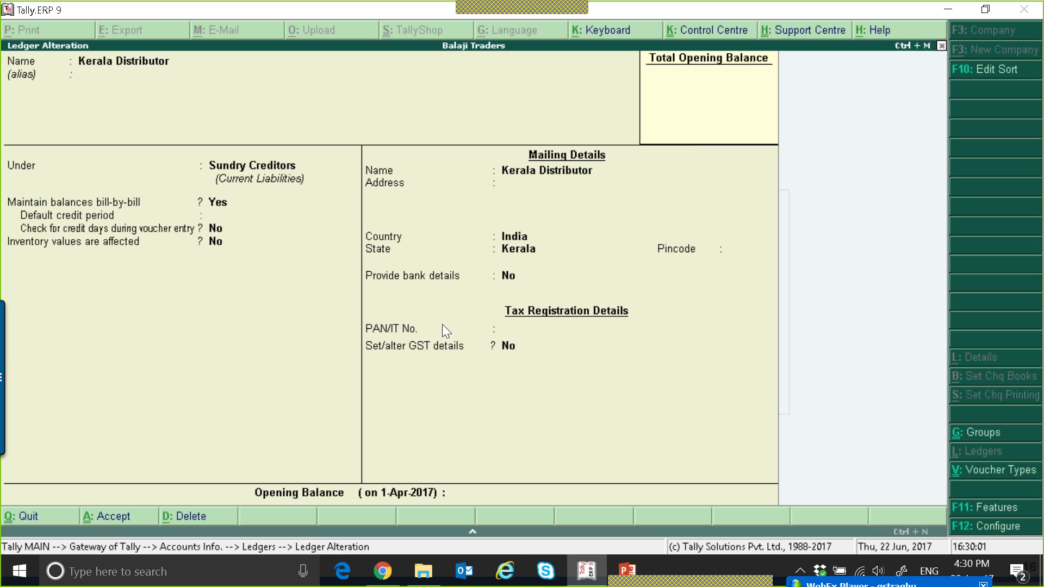
key(Return)
key(Return)
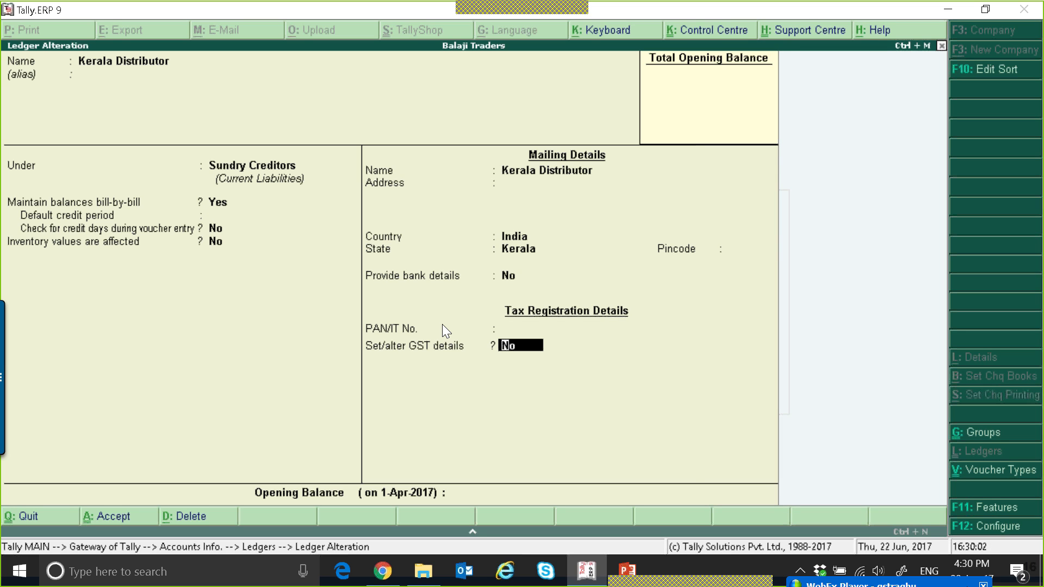
text(y)
key(Return)
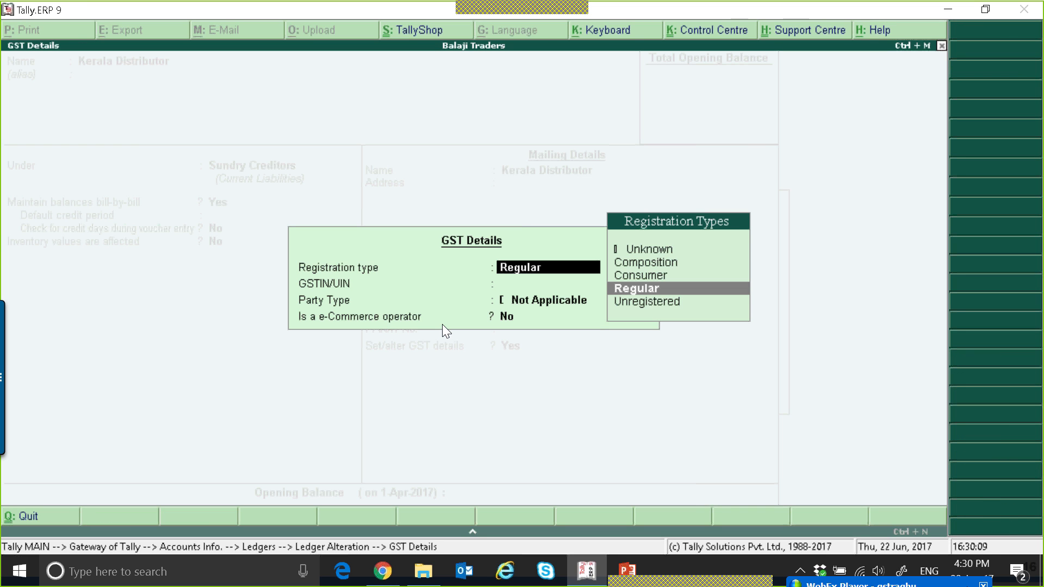
key(Return)
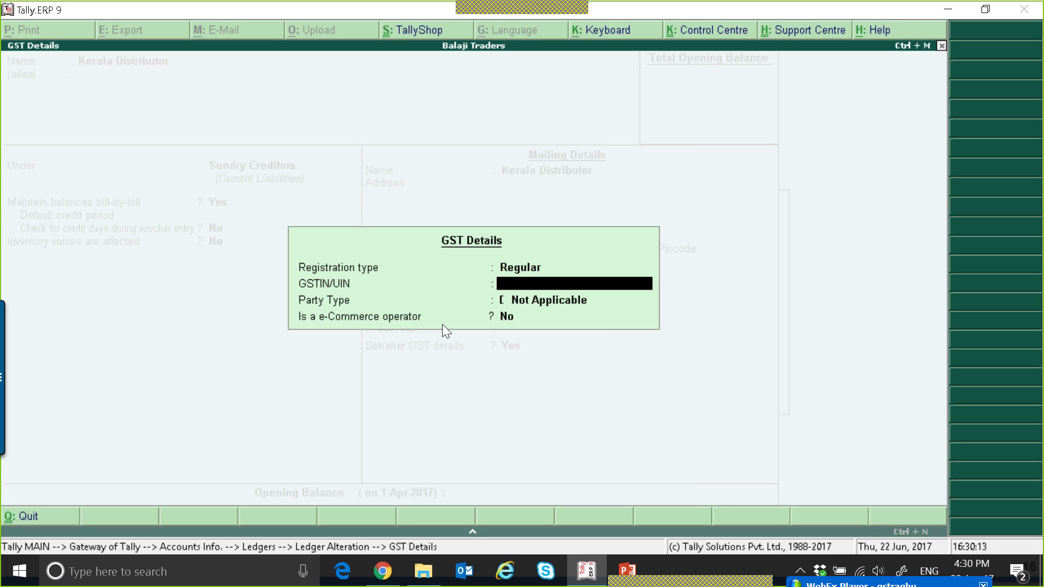
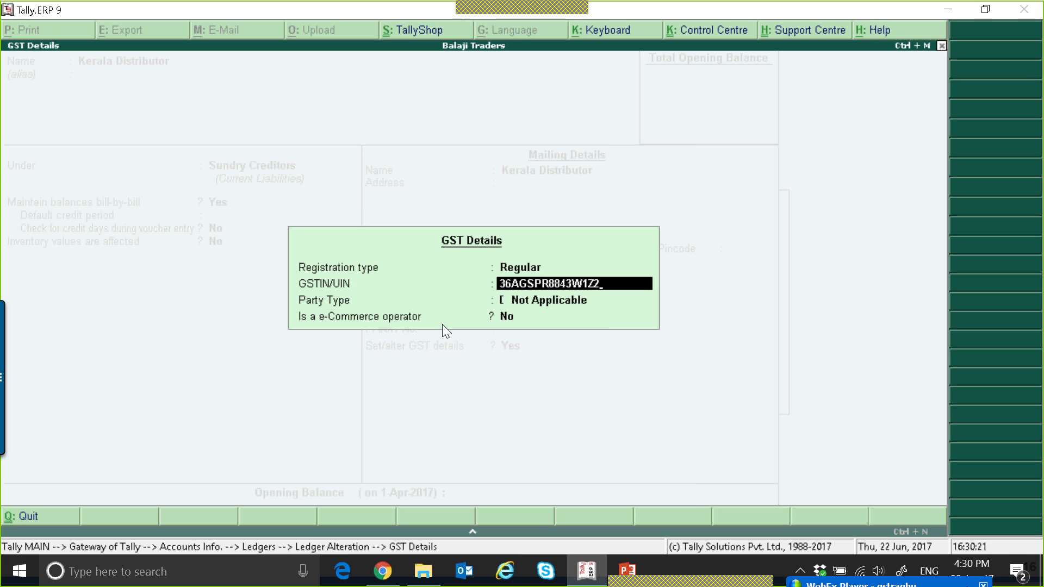
Enter the Kerala Distributor's GSTIN in its GST details, correcting the state code digits to 32
key(Return)
key(Return)
key(BackSpace)
key(Right)
text(2)
key(Return)
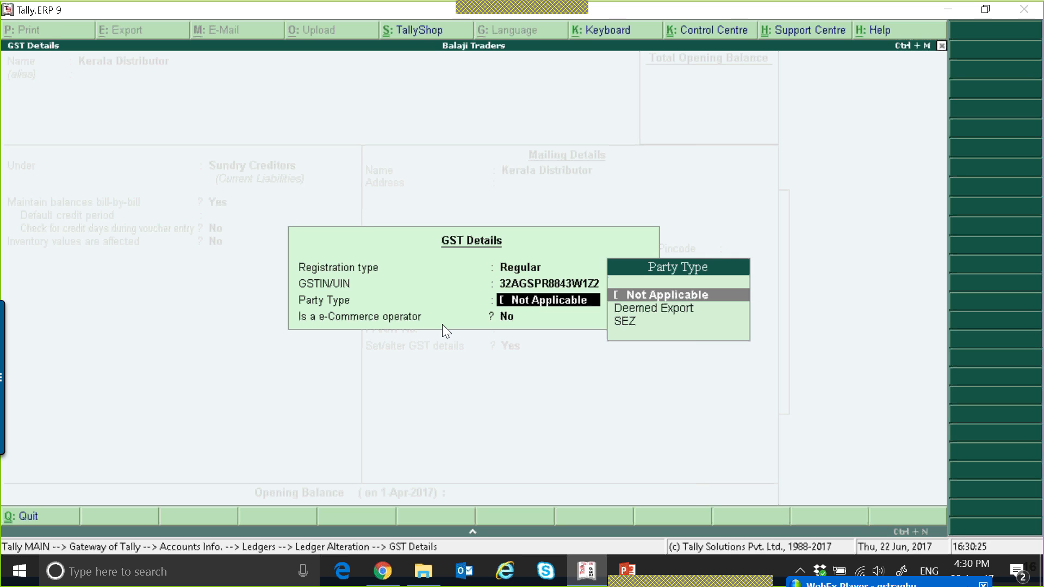
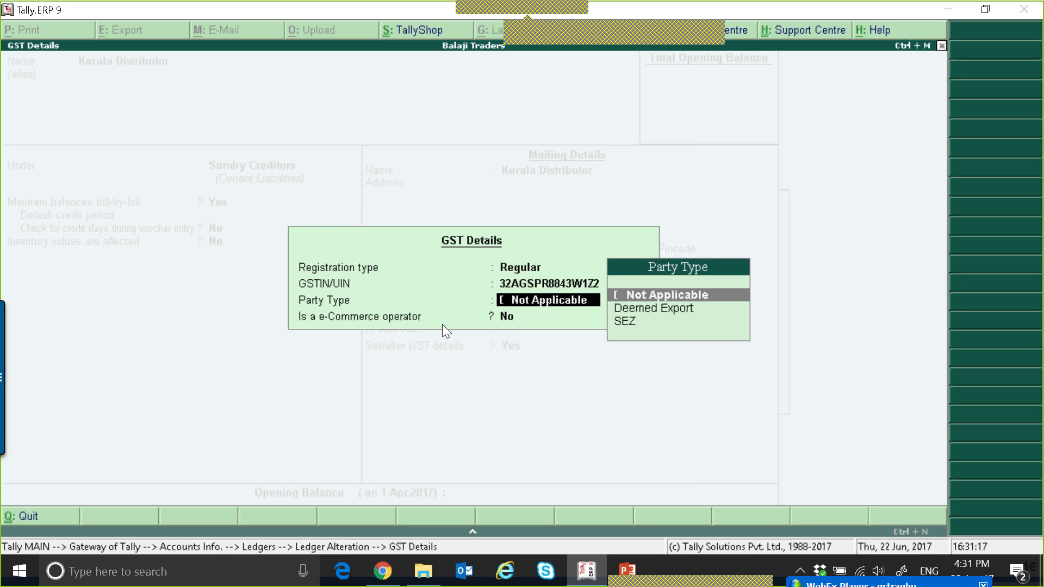
Set the Kerala Distributor's party type to Not Applicable and save the ledger
key(Down)
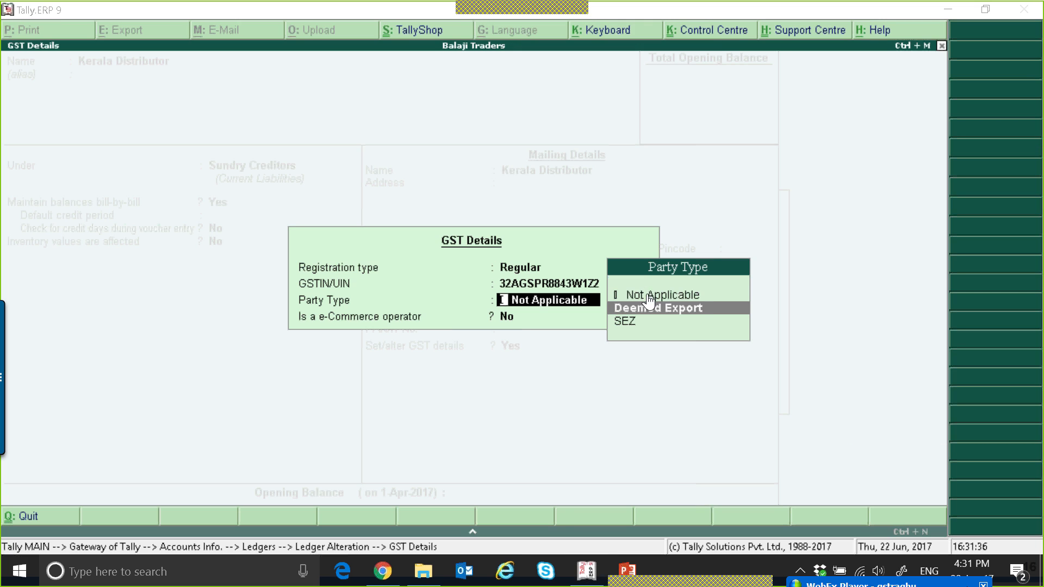
click(669, 298)
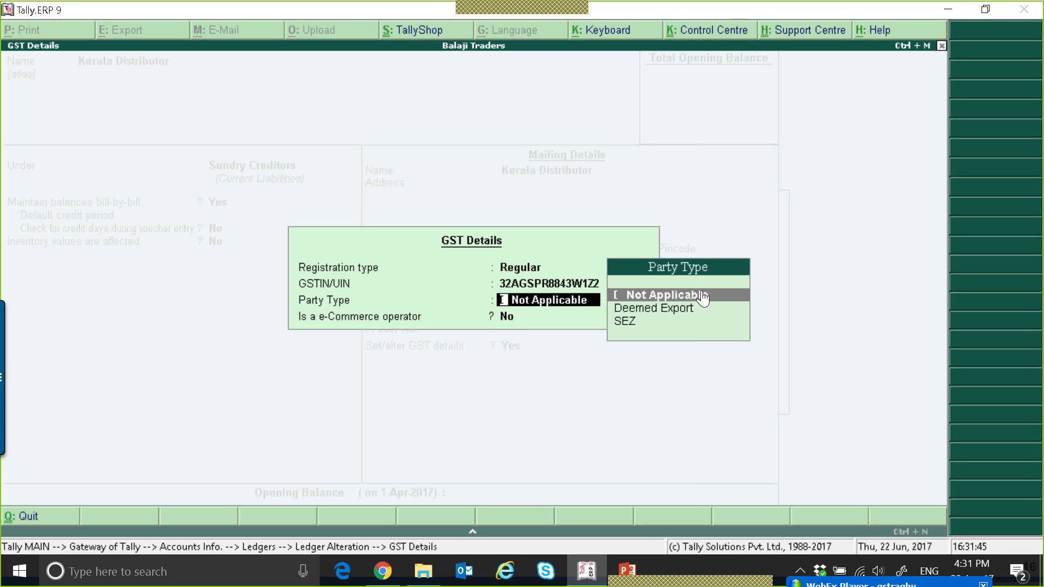
key(Return)
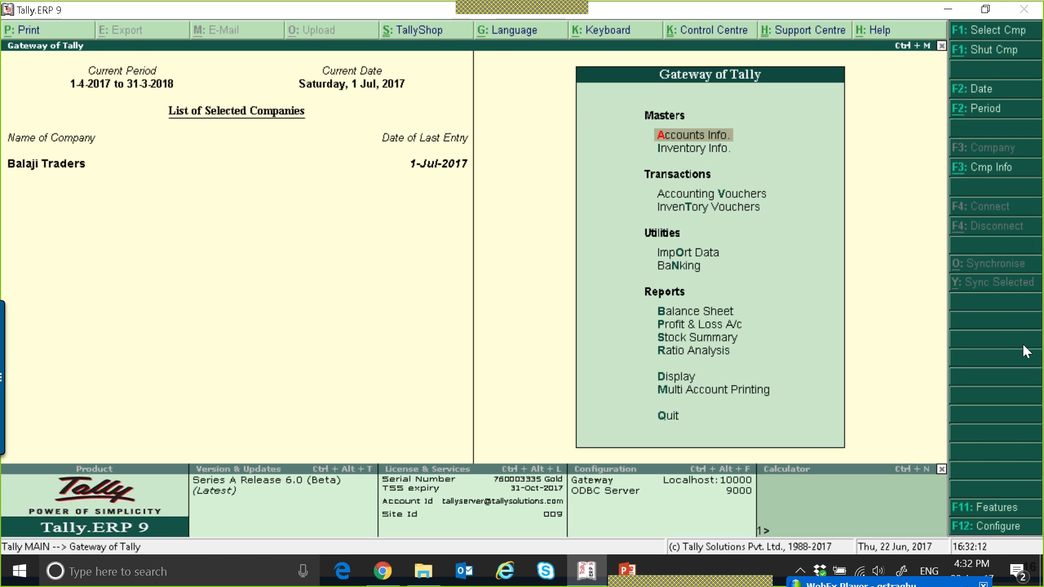
Start a sales voucher dated 3-Jul-2017 for Kerala Distributor using the Sales ledger
key(v)
key(F2)
key(Return)
key(F2)
key(Return)
key(Return)
text(k)
key(Return)
key(ctrl+a)
key(Return)
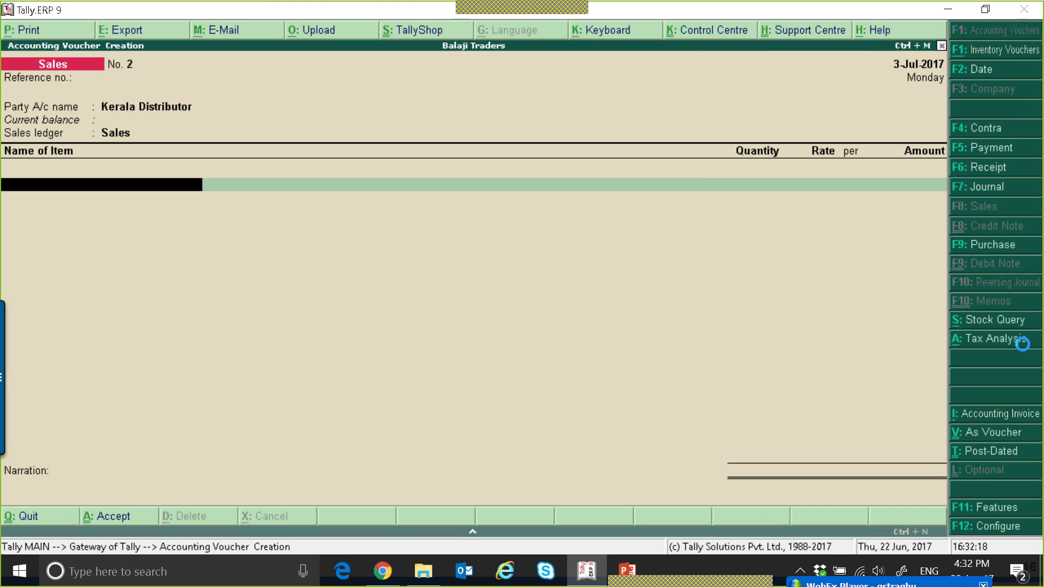
Add 100 KG of Badam at a rate of 150 per KG to the invoice
key(Down)
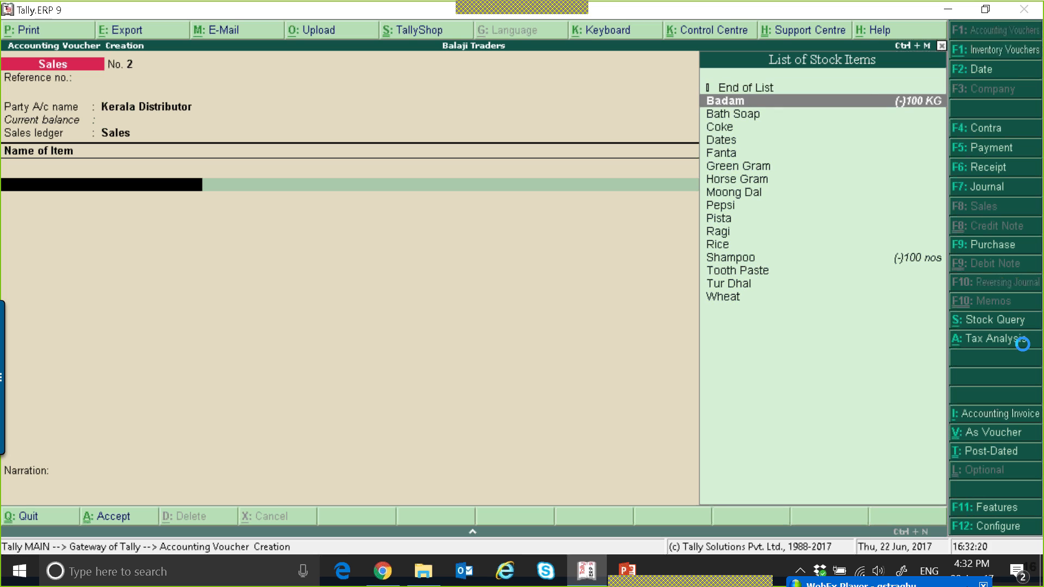
key(Return)
text(100)
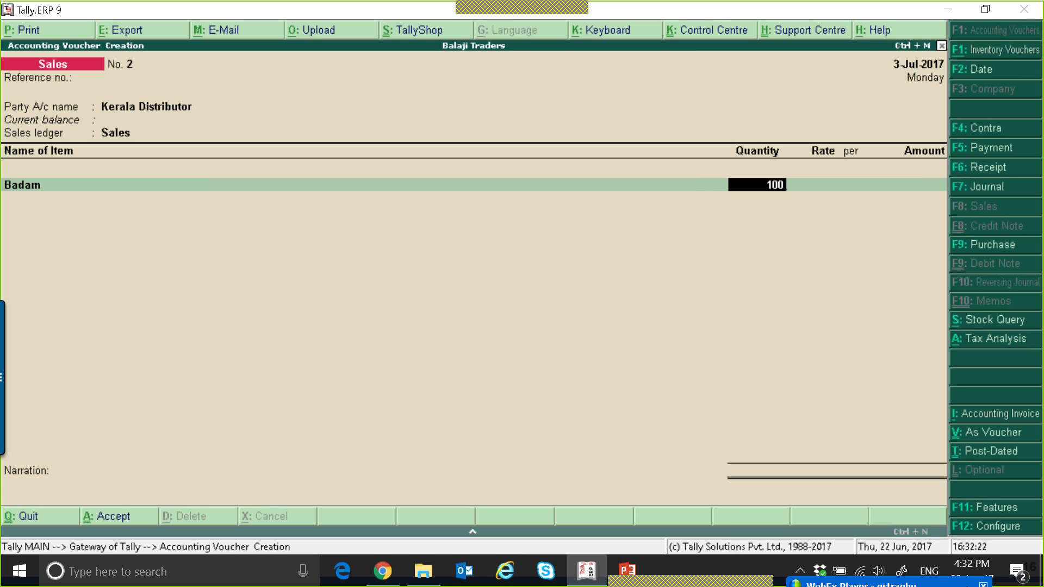
key(Return)
text(150)
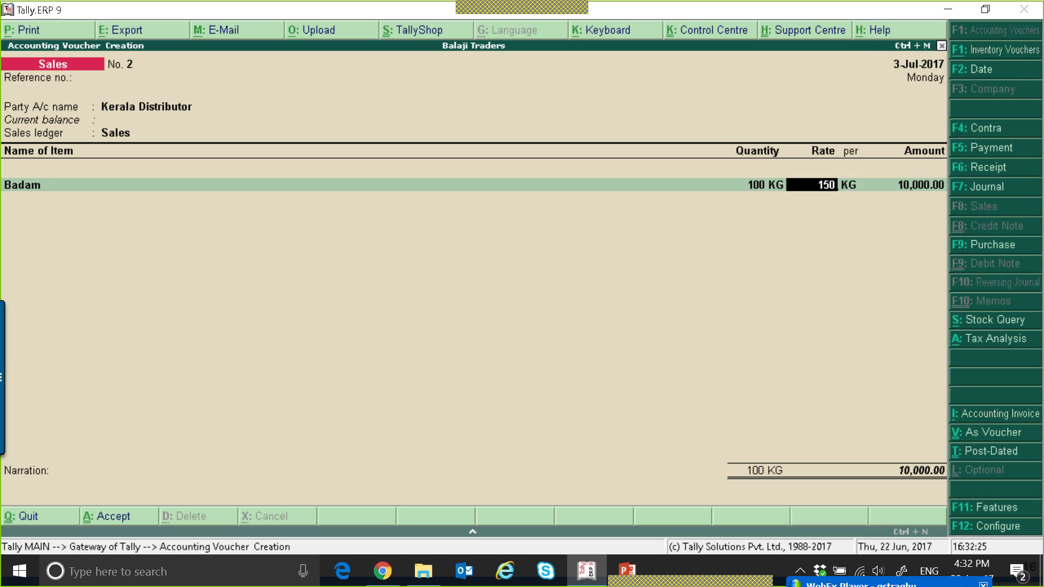
key(Return)
key(Return)
key(Return)
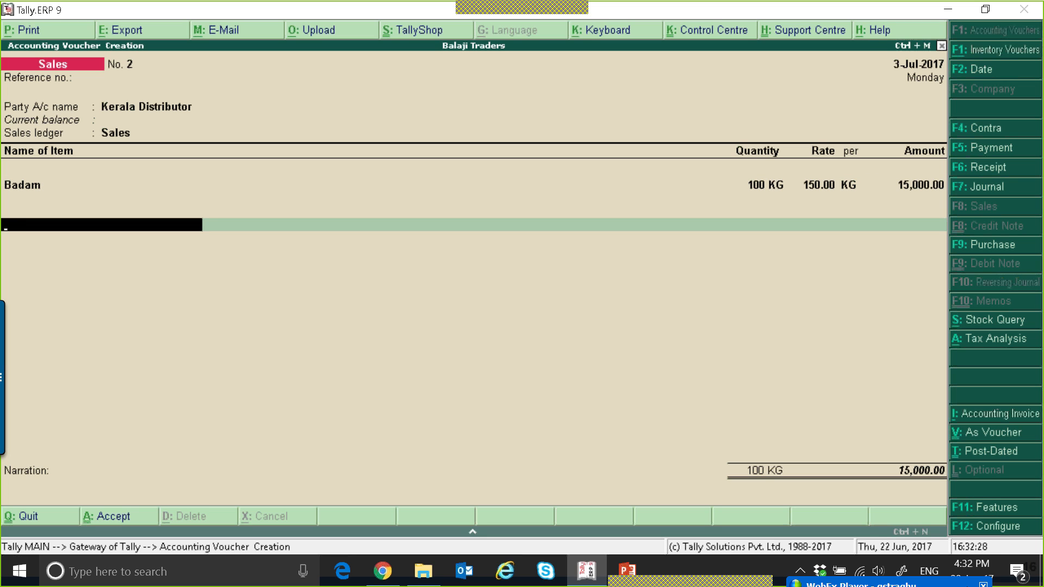
Add CGST and SGST tax ledgers below the item line
text(CG)
key(Return)
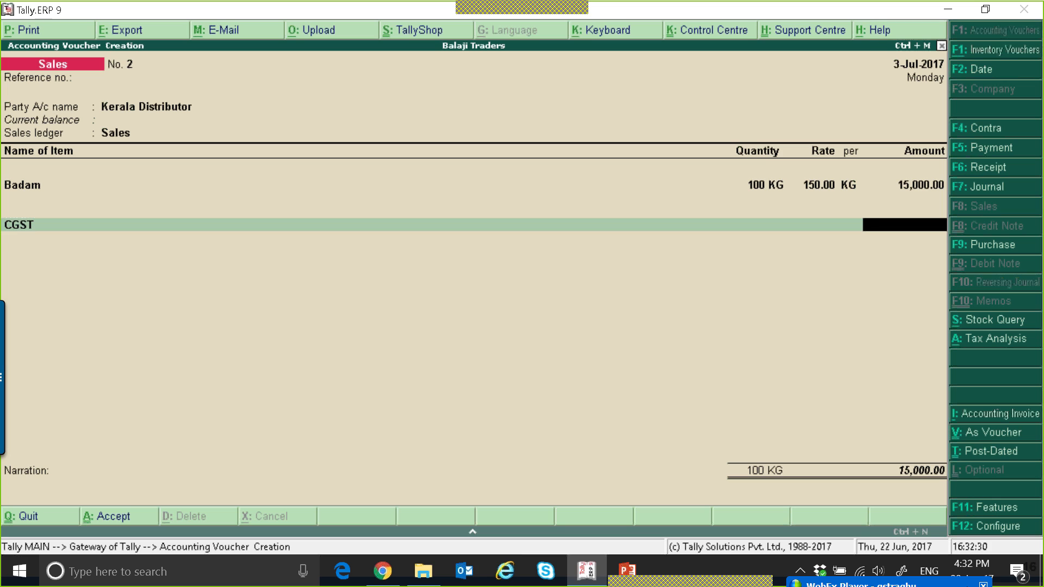
key(Return)
text(SGST)
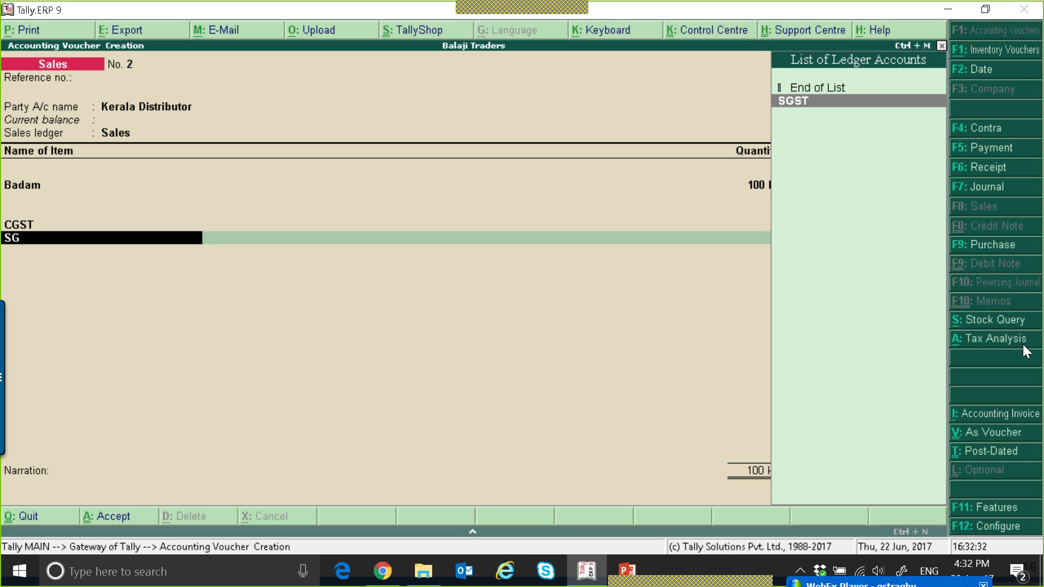
key(Return)
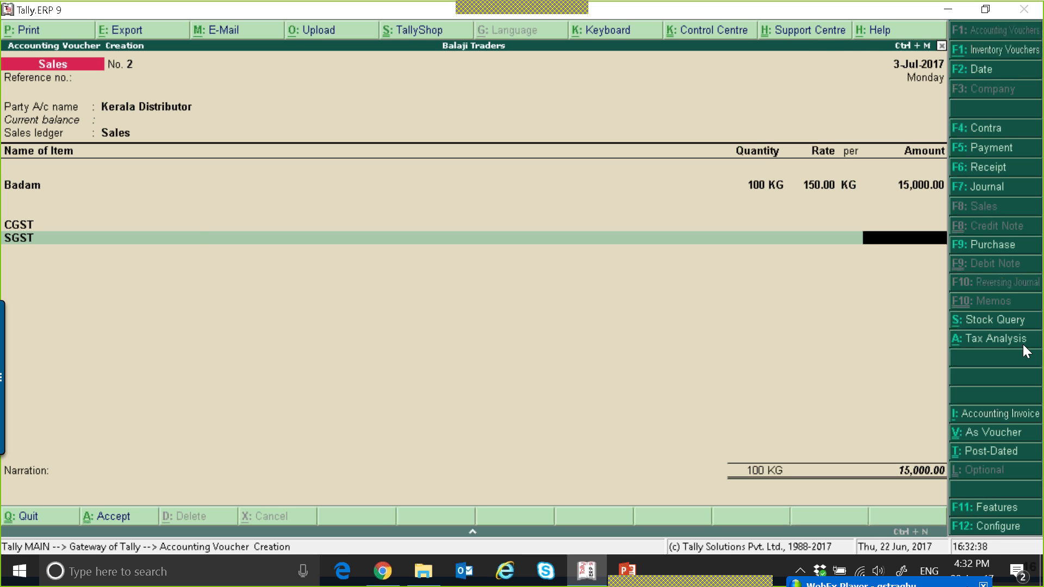
Replace the tax ledgers with a single IGST ledger on the invoice
key(BackSpace)
key(BackSpace)
key(BackSpace)
text(i)
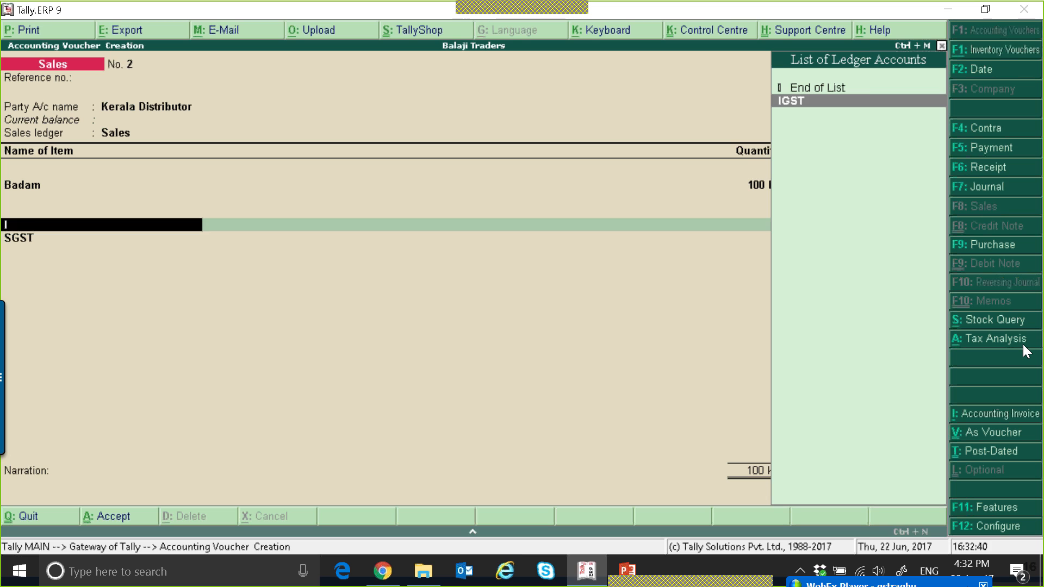
key(Return)
key(Return)
key(space)
key(Return)
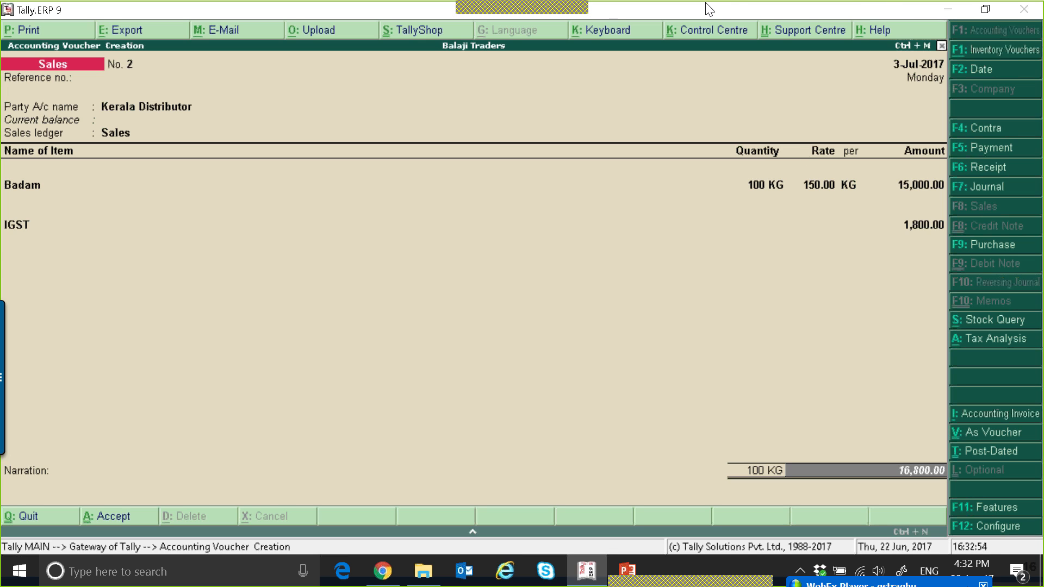
Open the invoice's tax analysis in detailed view and close it
click(986, 343)
key(alt+F1)
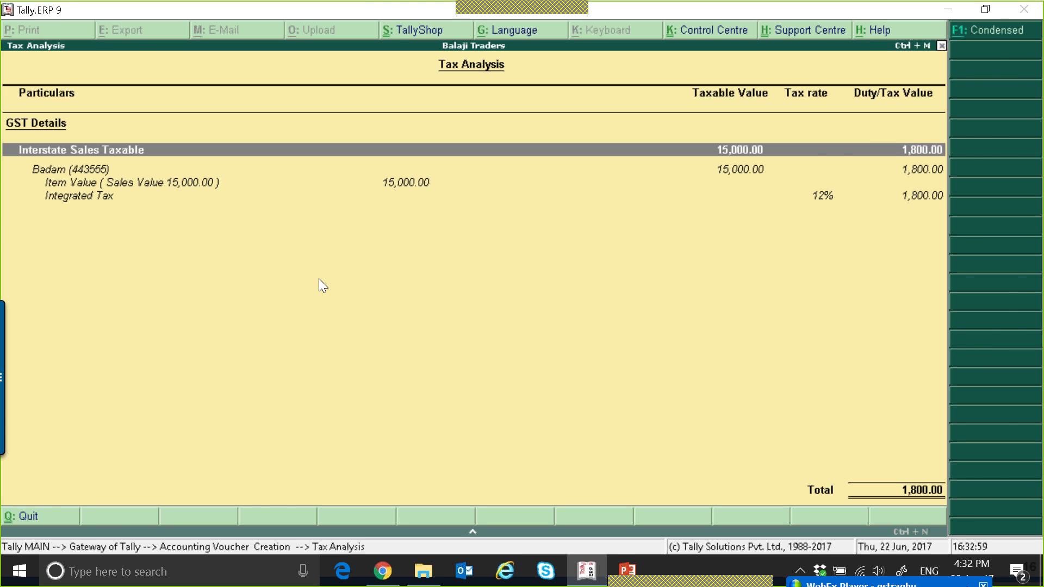
key(Escape)
Accept the sales voucher and quit voucher entry
key(Return)
key(Return)
key(Return)
key(Return)
key(Return)
Open the GSTR-1 returns summary from the GST statutory reports
key(Return)
key(Return)
key(Return)
key(y)
key(Escape)
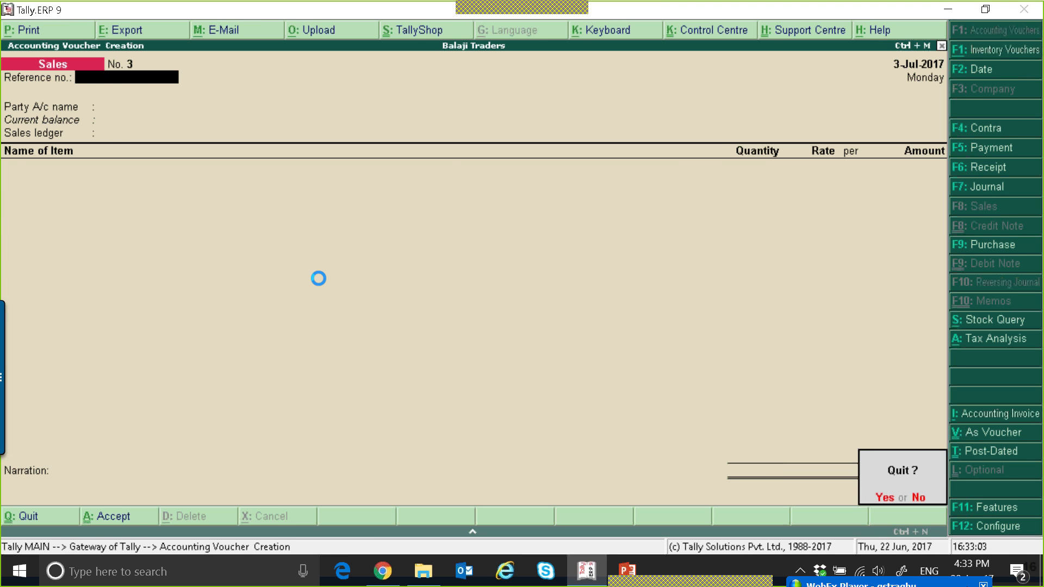
key(y)
key(d)
key(u)
key(g)
key(Return)
key(Down)
key(Down)
key(Down)
key(Down)
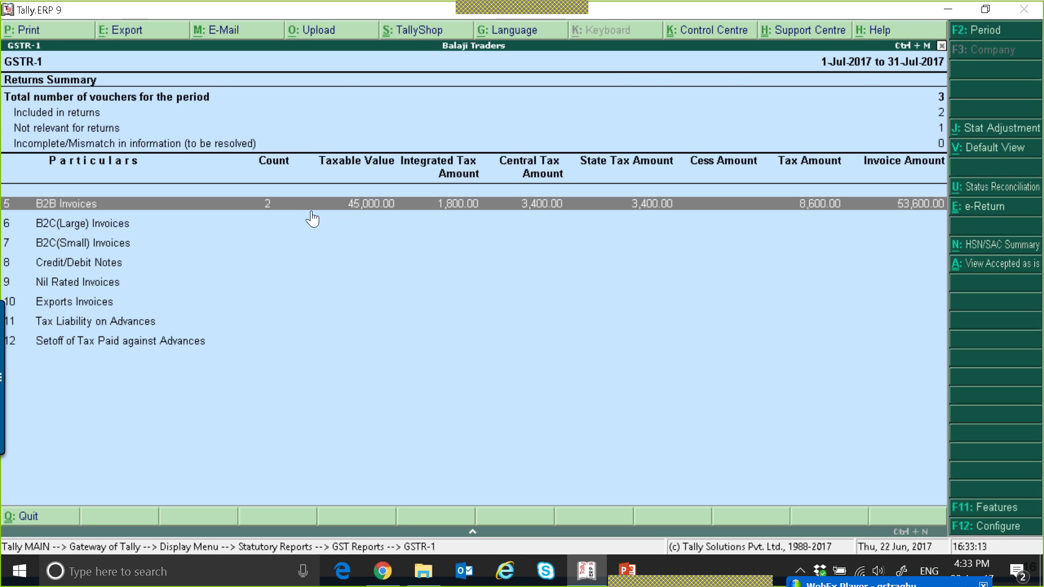
Drill into the B2B Invoices section and review its vouchers before going back
key(Return)
key(Down)
key(Up)
key(Down)
key(Up)
key(Down)
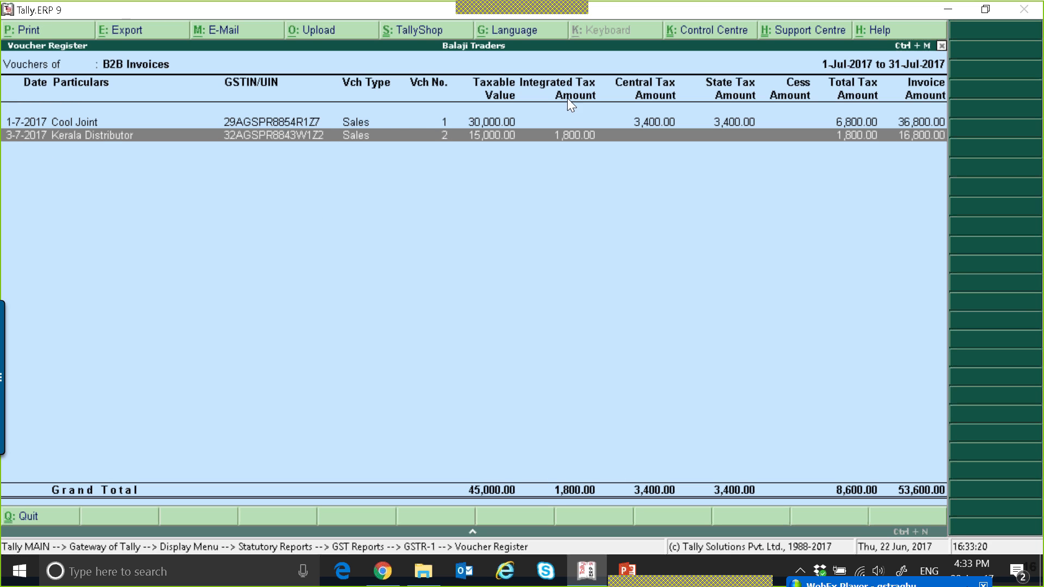
click(251, 124)
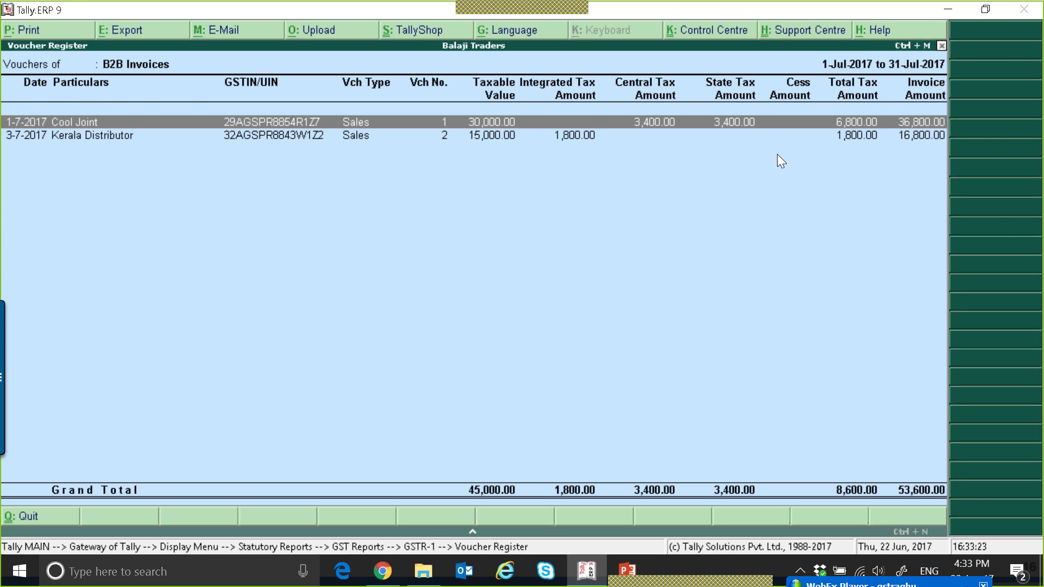
key(Escape)
Examine the B2C(Large) and B2C(Small) sections of the GSTR-1 summary, then exit the report
click(81, 224)
click(86, 242)
click(88, 225)
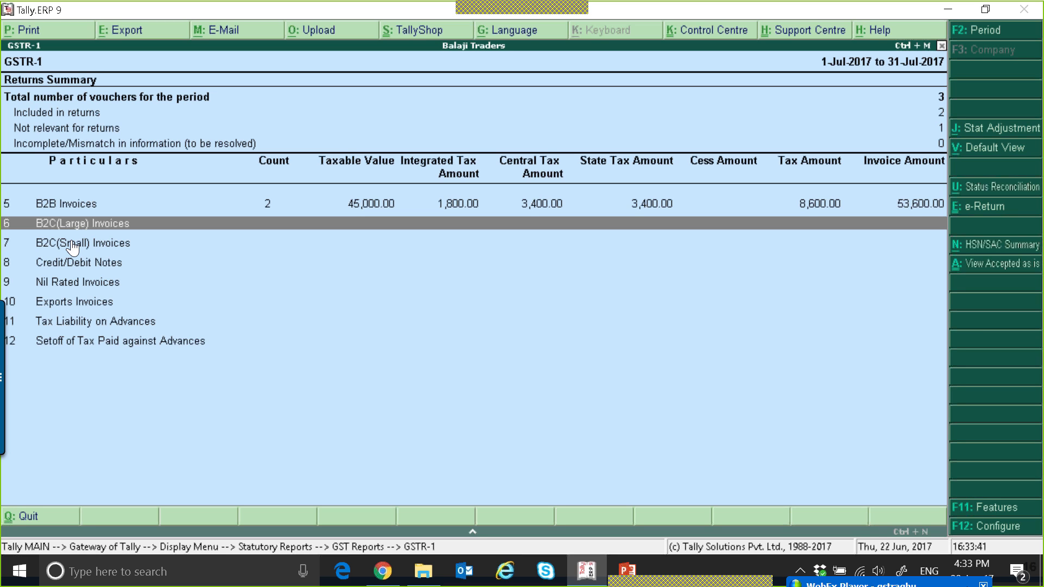
key(Up)
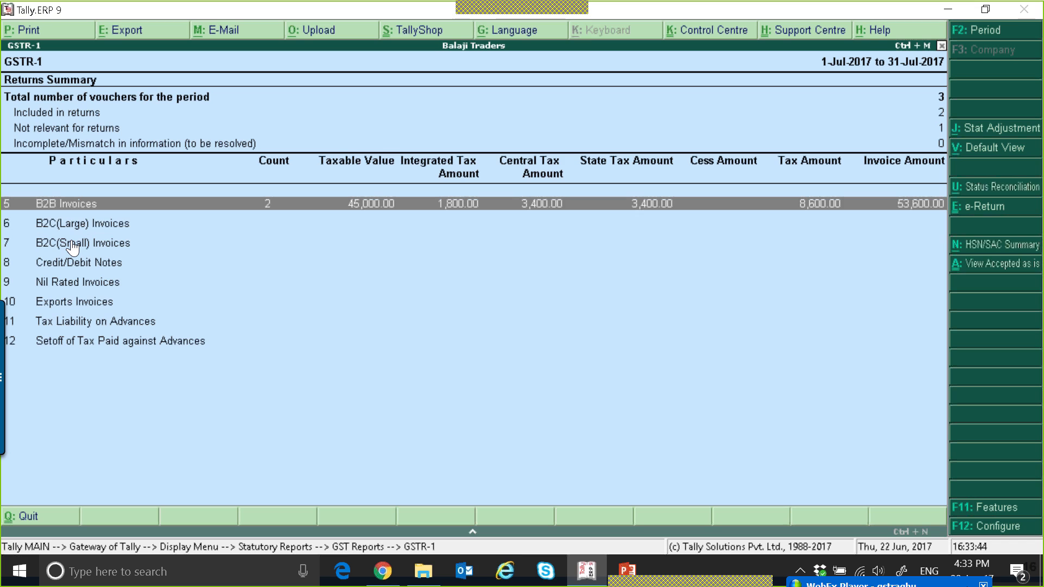
key(Down)
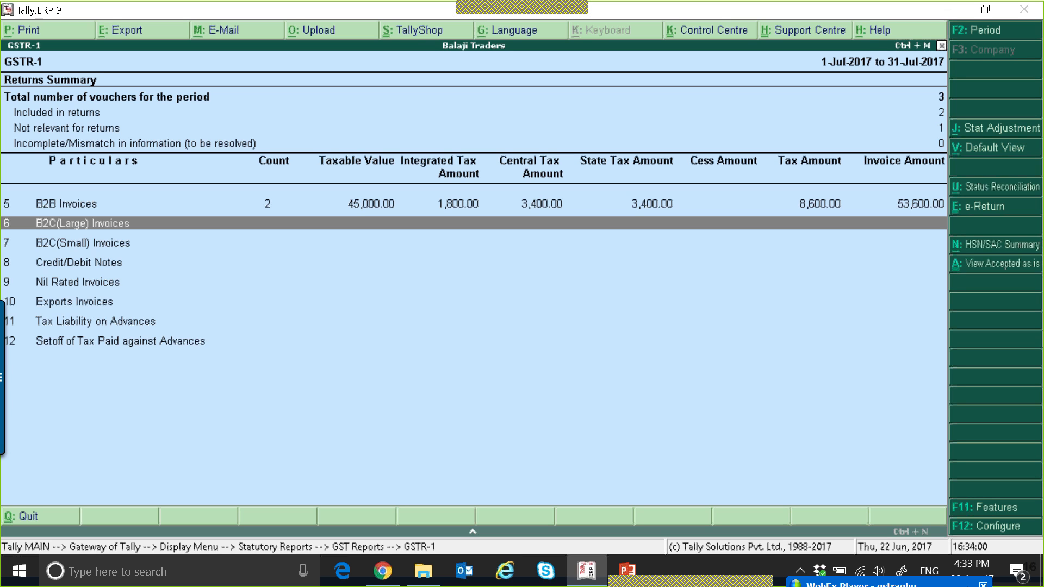
click(72, 245)
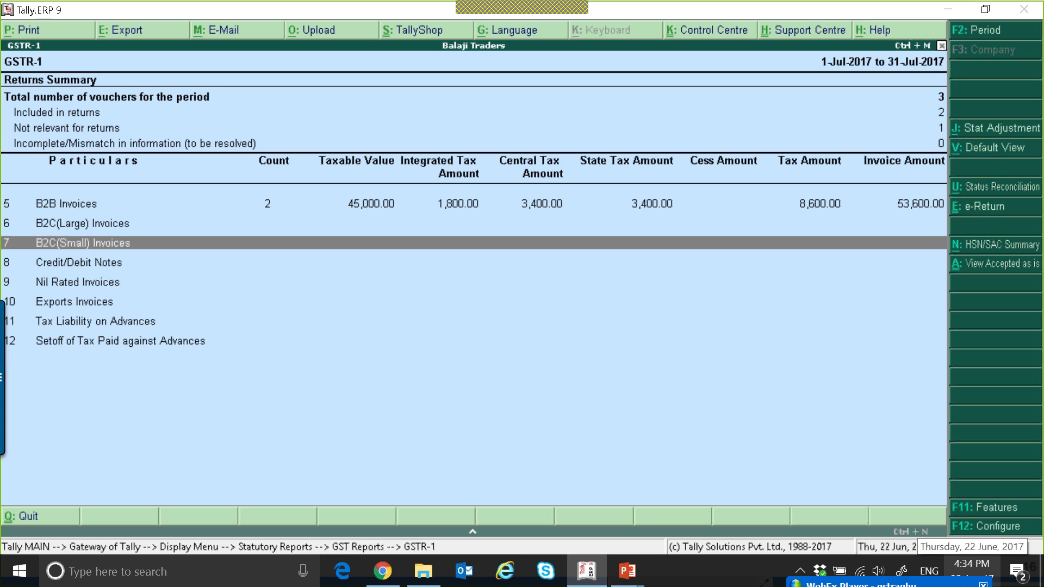
key(Up)
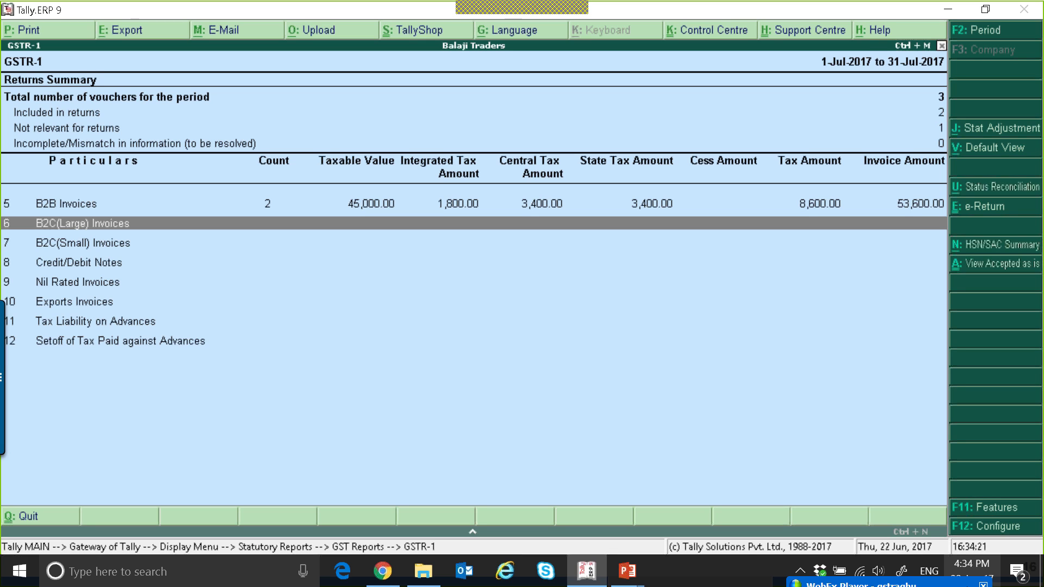
key(Down)
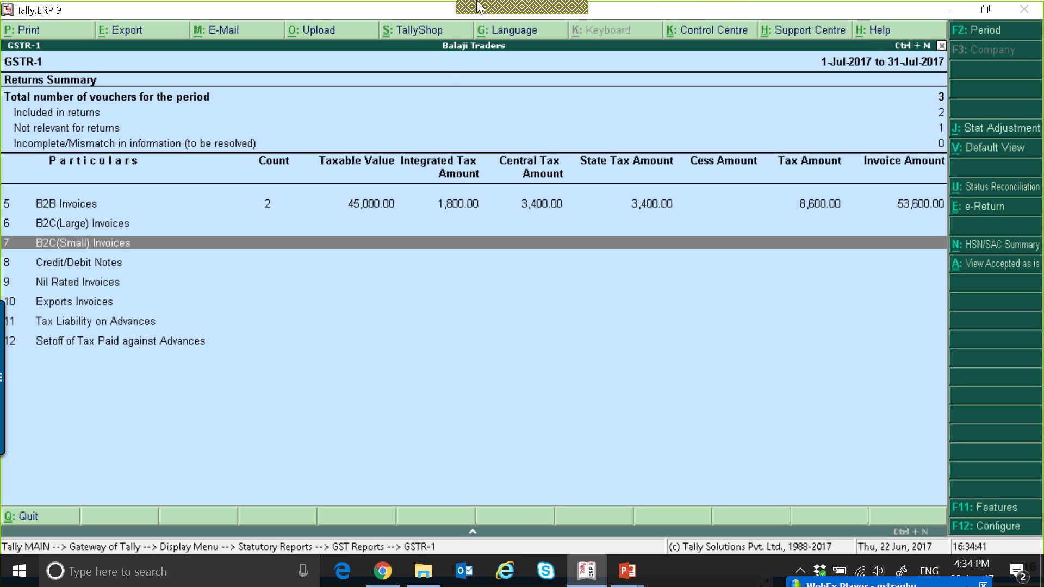
mouse_move(574, 14)
click(631, 18)
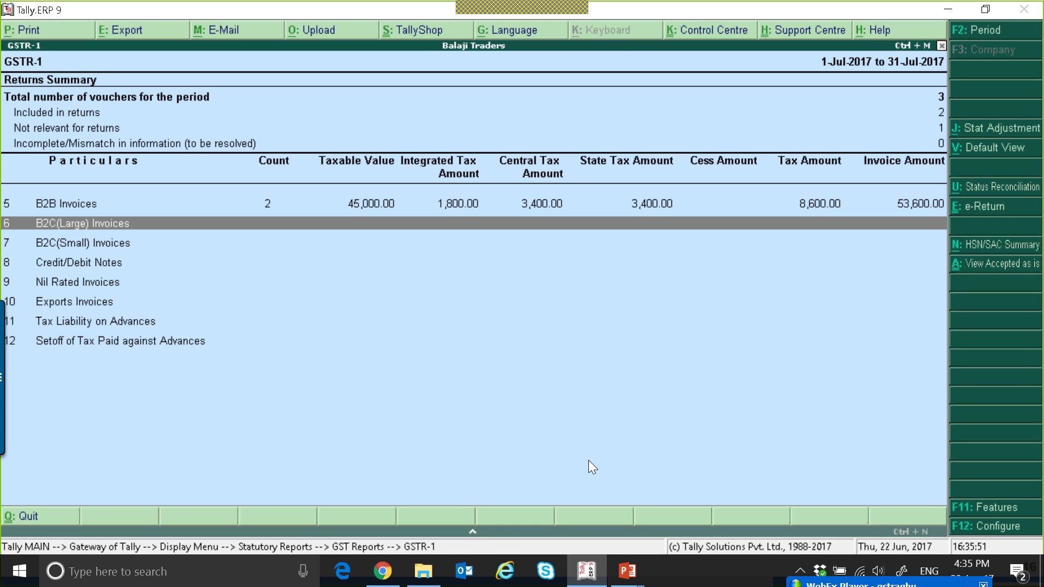
key(Down)
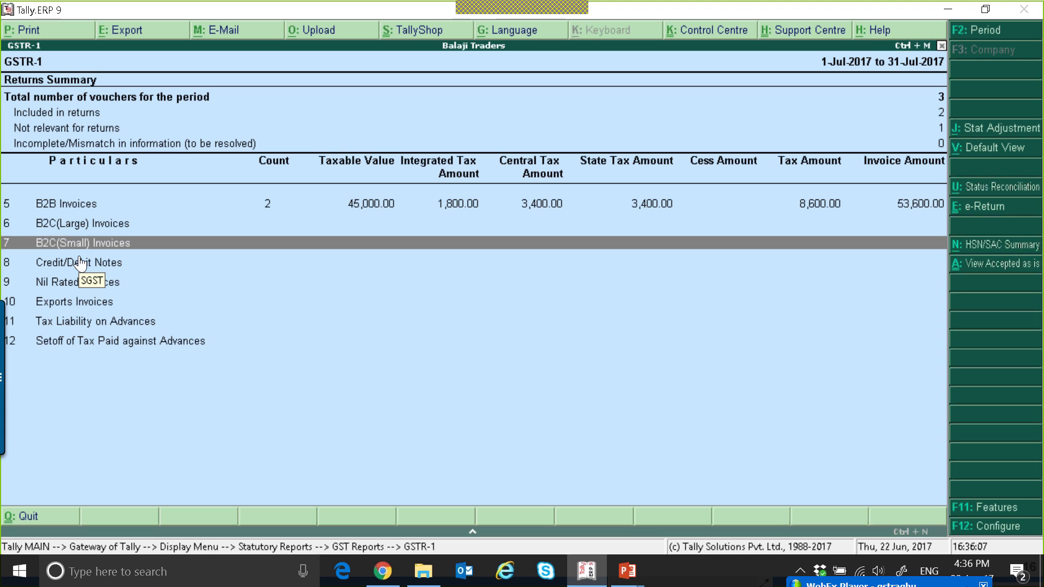
key(Escape)
key(Escape)
key(Escape)
key(Escape)
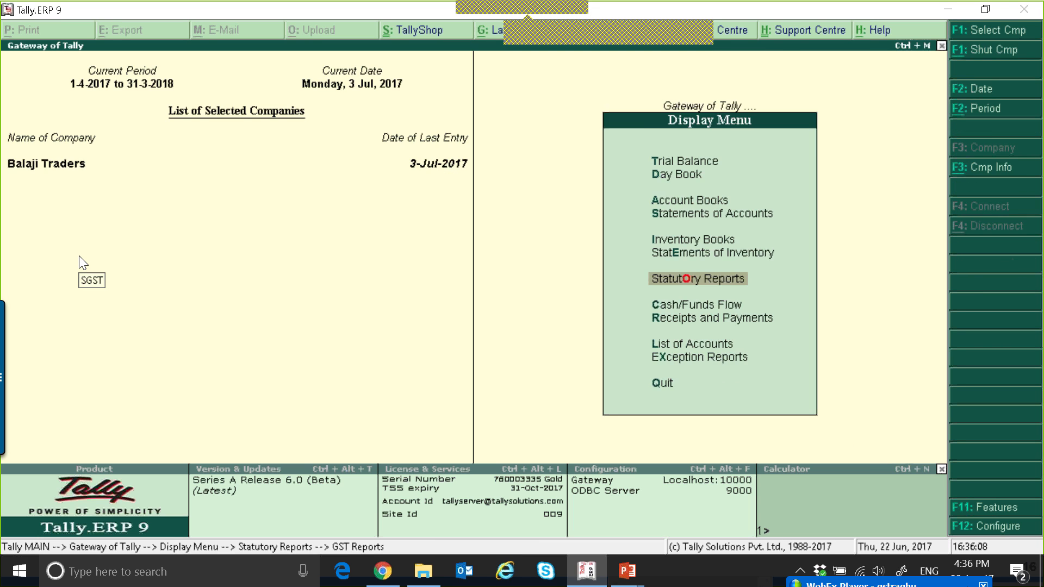
Create a new party ledger, entering the customer's name
key(Return)
key(Return)
key(Return)
text(Mr Arjun)
key(Return)
Place the customer ledger under Sundry Debtors and enable its GST details
key(Return)
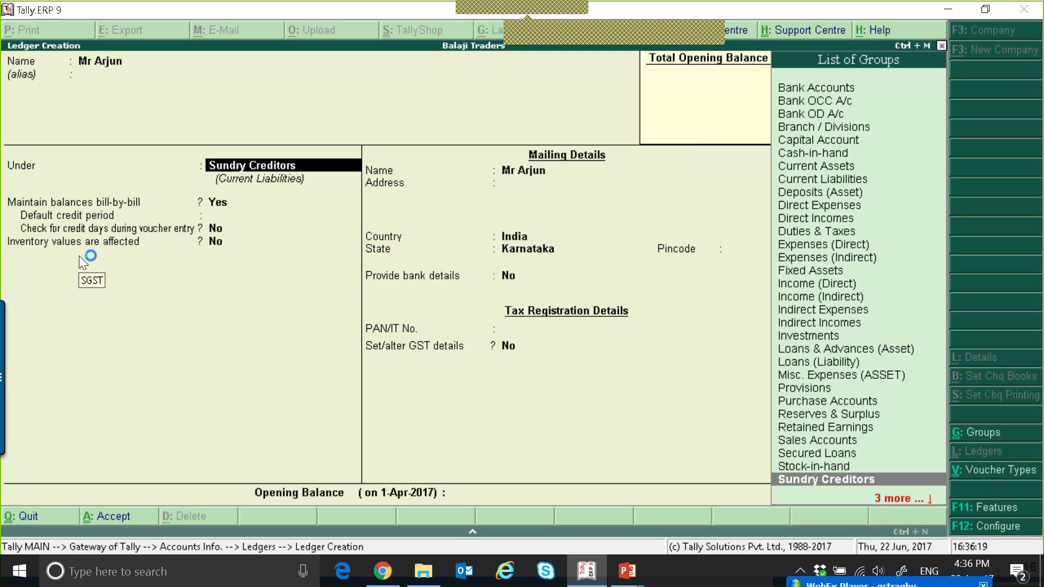
key(Down)
key(Return)
key(Return)
key(Return)
key(Return)
key(Return)
key(Return)
key(Return)
key(Return)
key(Return)
key(Return)
key(Return)
key(Return)
text(y)
key(Return)
Set the customer's registration type to Consumer and save the ledger
key(Down)
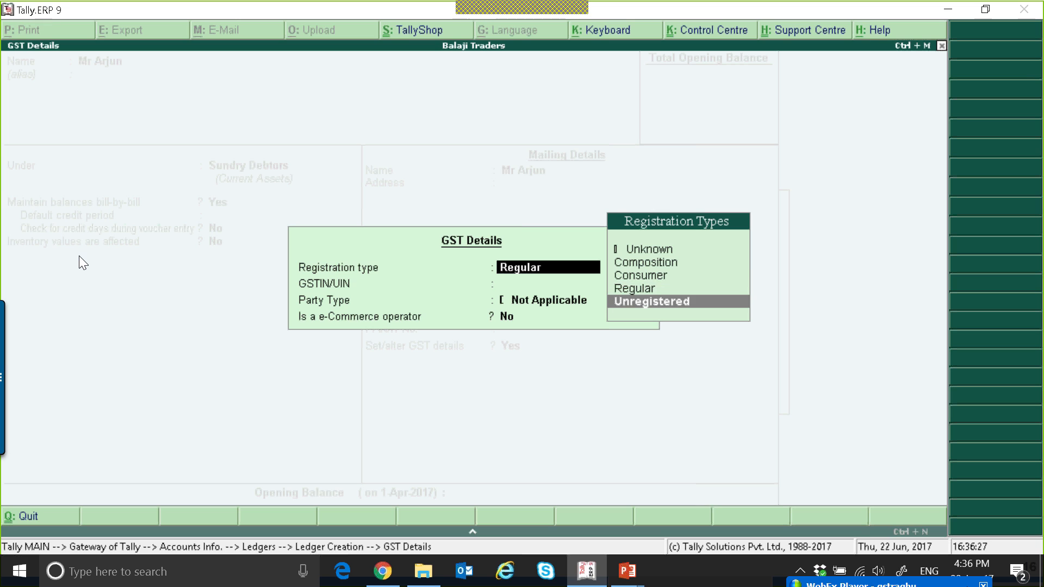
key(Up)
key(Up)
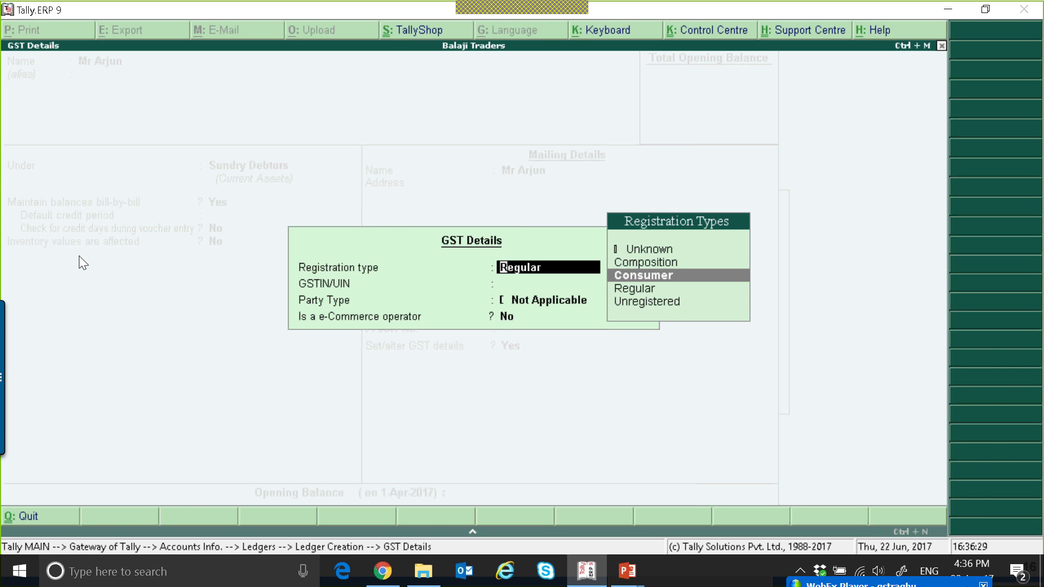
key(Return)
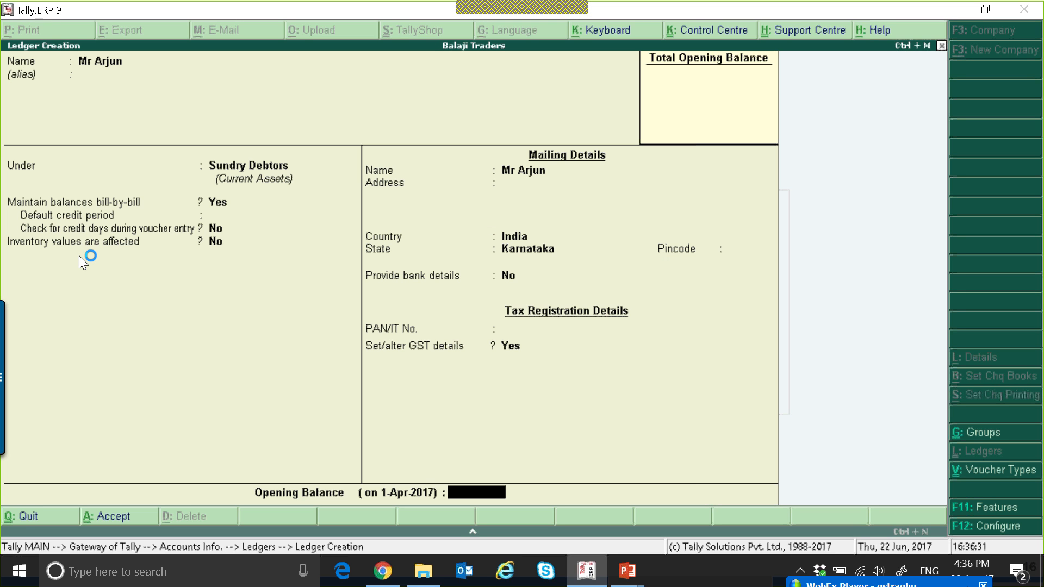
key(Return)
key(Return)
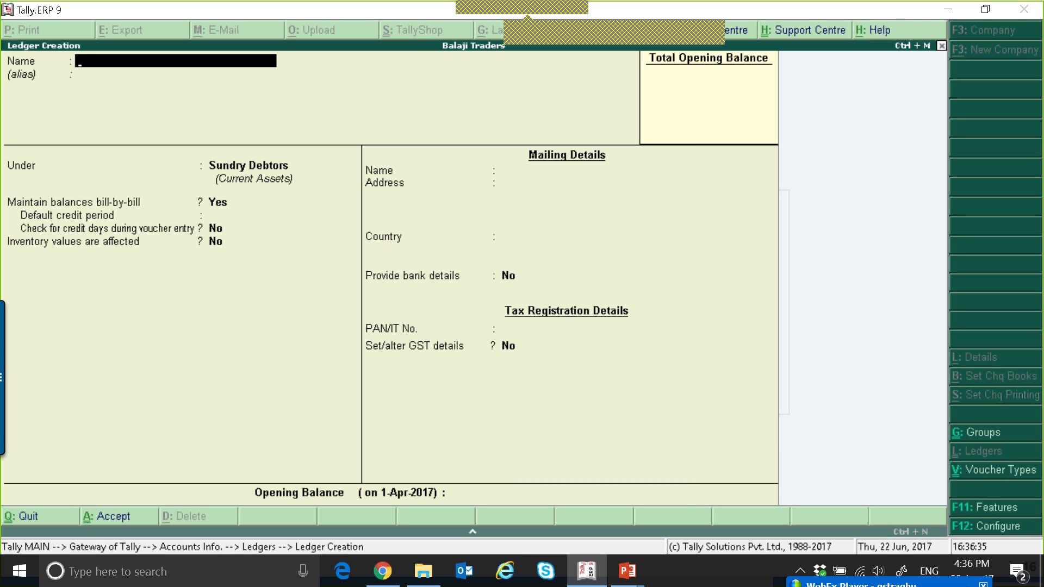
Create another Sundry Debtors ledger, entering a second customer's name
text(Mr Kiran)
key(Return)
key(Return)
key(Return)
key(Return)
key(Return)
key(Return)
key(Return)
key(Return)
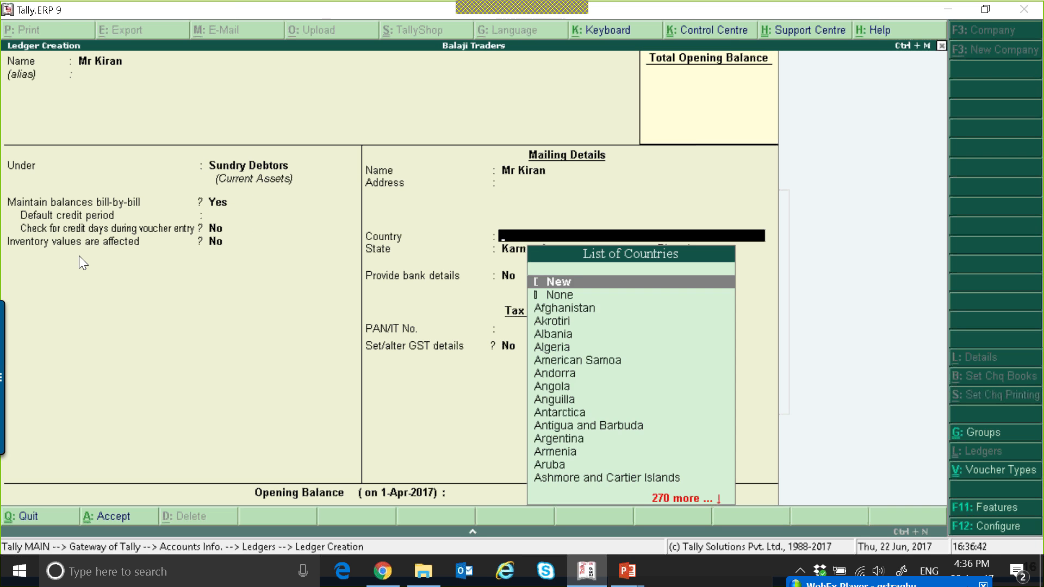
Set the second customer's country to India and state to Maharashtra
text(I)
key(Down)
key(Down)
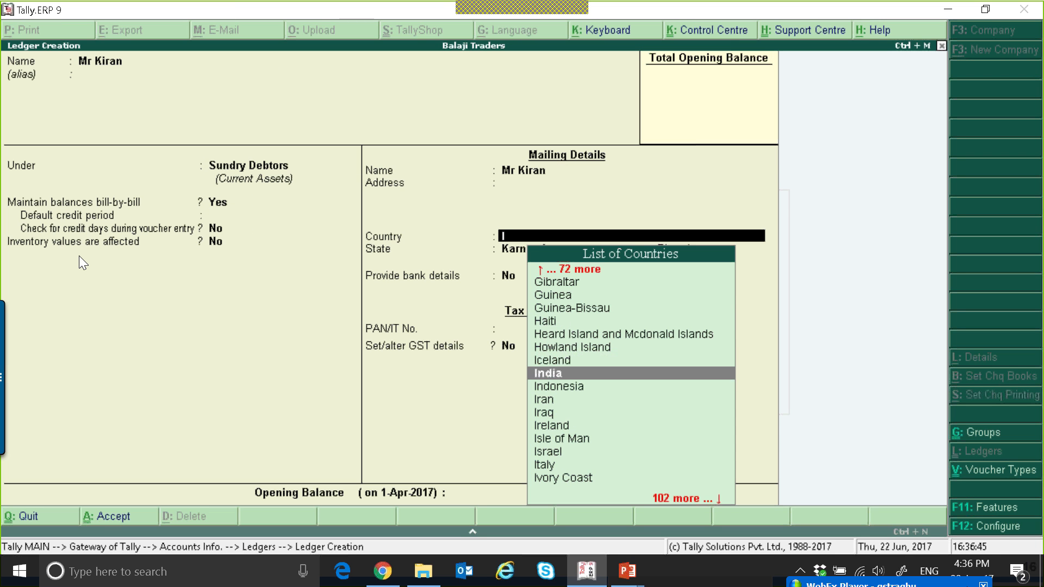
key(Return)
text(Maharashtra)
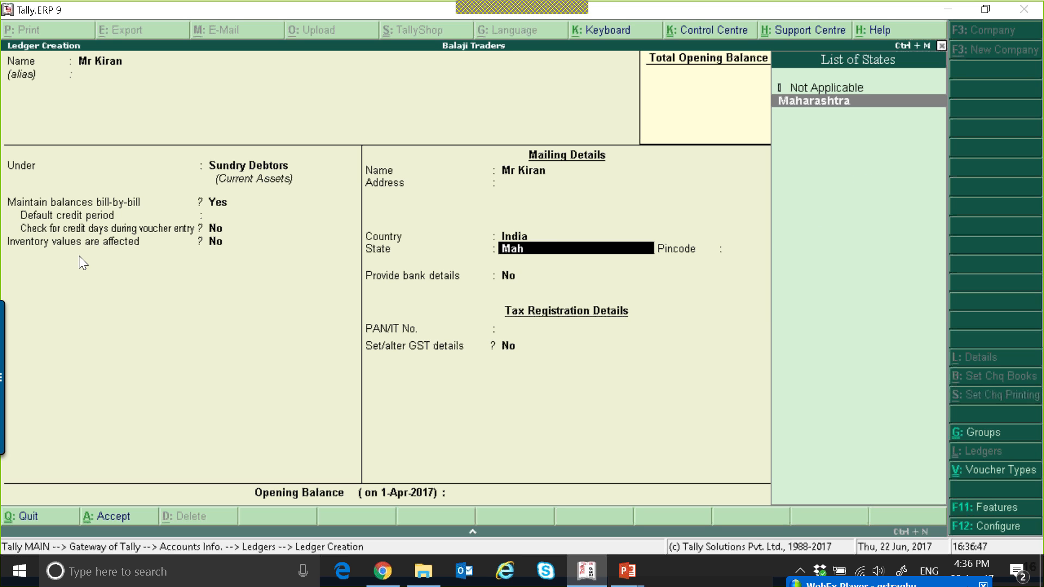
key(Return)
key(Return)
key(Return)
key(Return)
Enable GST details for the second customer, set the registration type to Unregistered, and save the ledger
key(y)
key(Down)
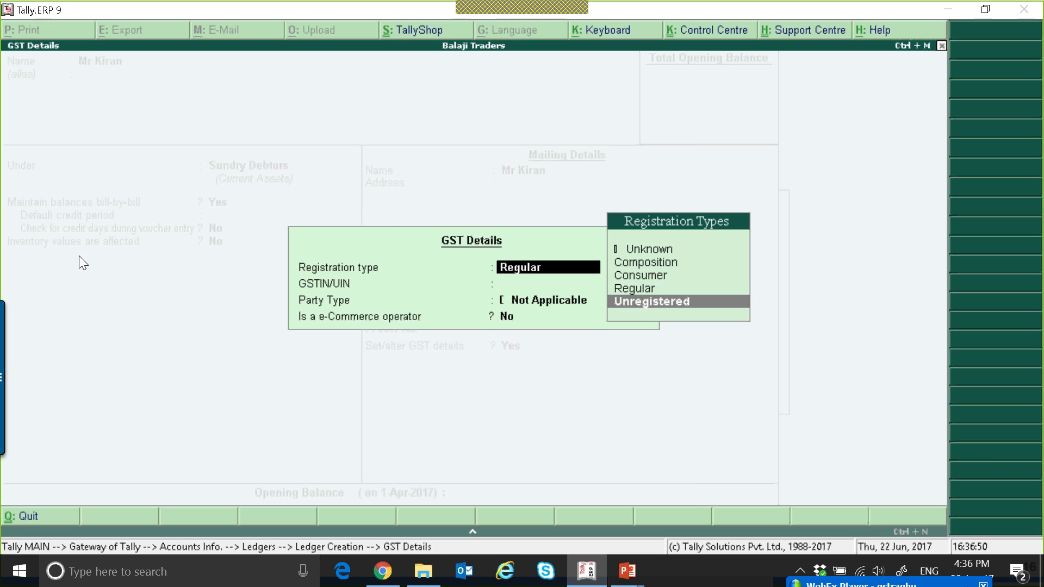
key(Return)
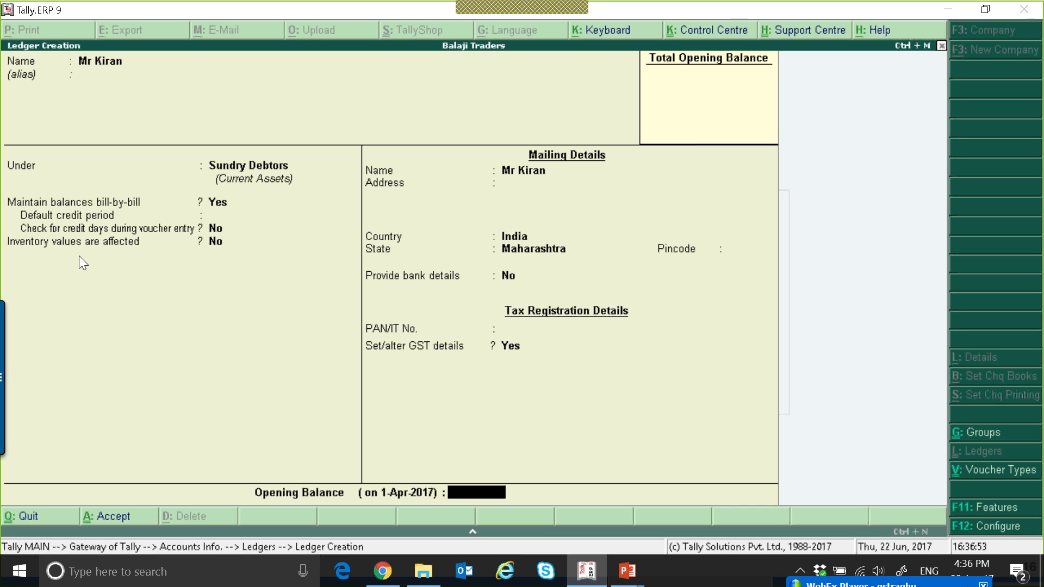
key(Return)
key(Return)
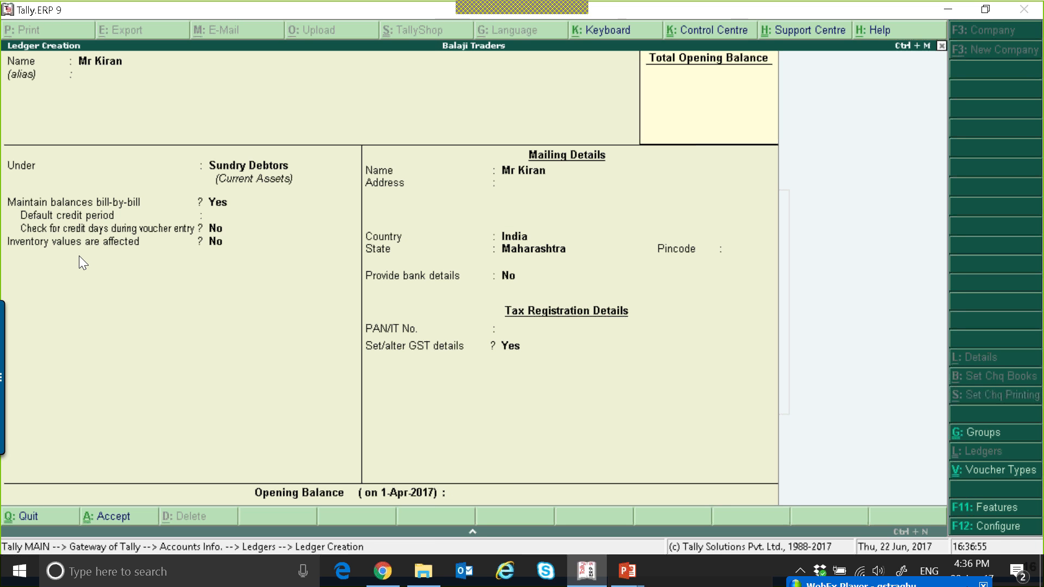
key(Escape)
Start a new sales voucher for the first new customer, using Sales as the sales ledger
key(Return)
key(Escape)
key(Escape)
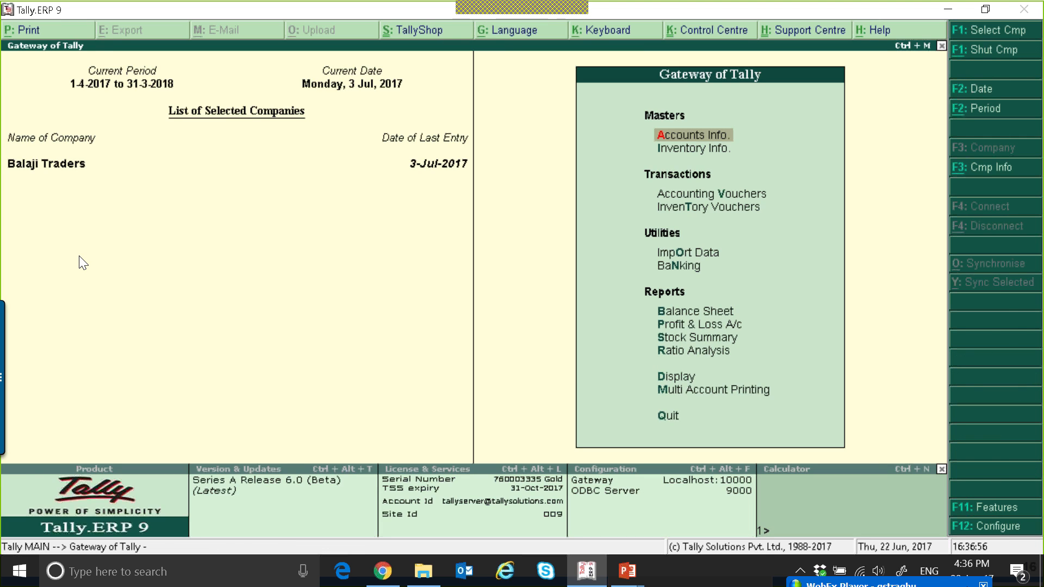
key(v)
key(Return)
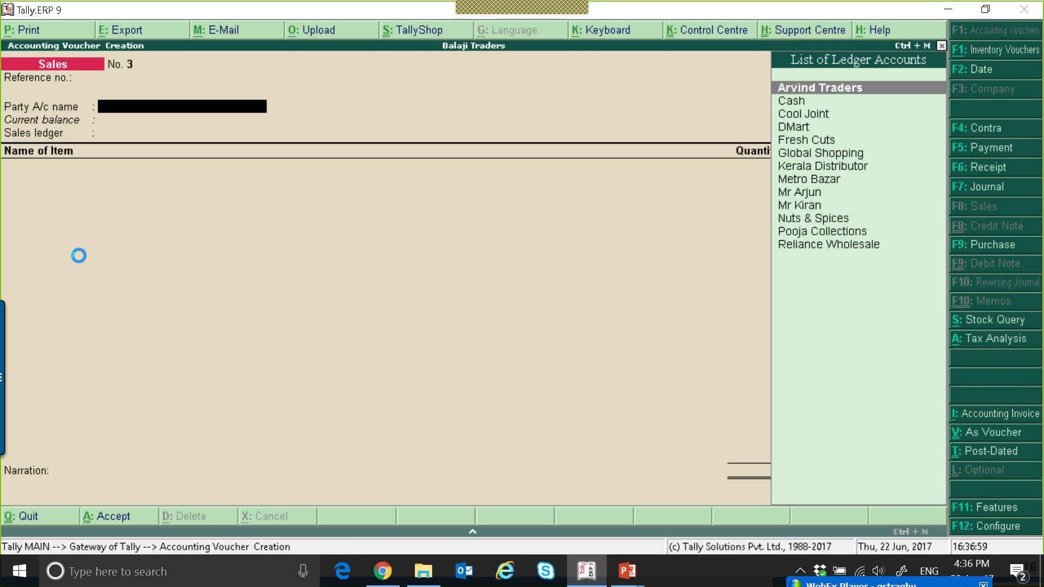
key(Down)
key(Down)
key(Down)
key(Down)
key(Down)
key(Down)
key(Down)
key(Down)
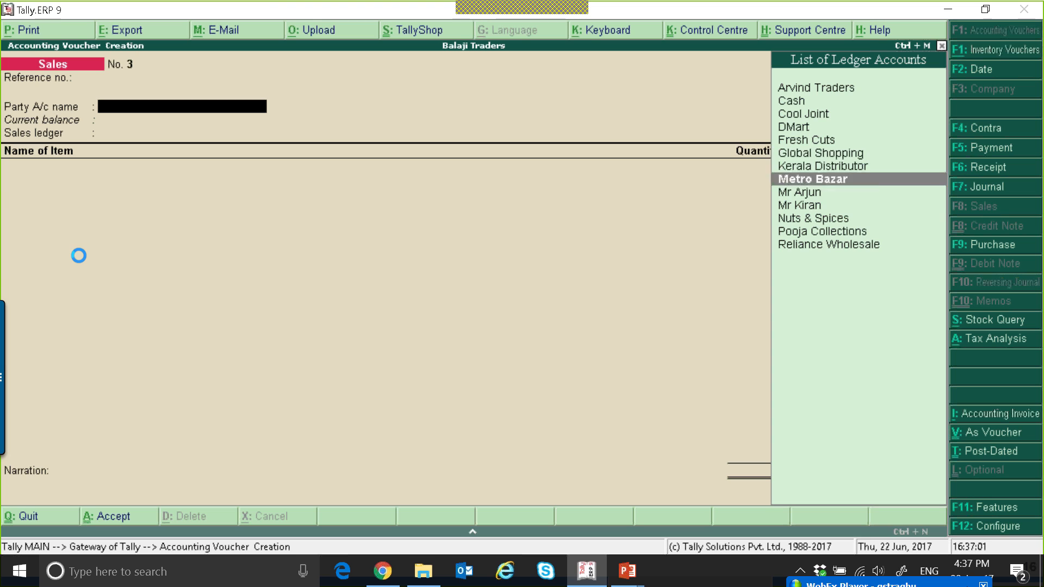
key(Return)
key(ctrl+a)
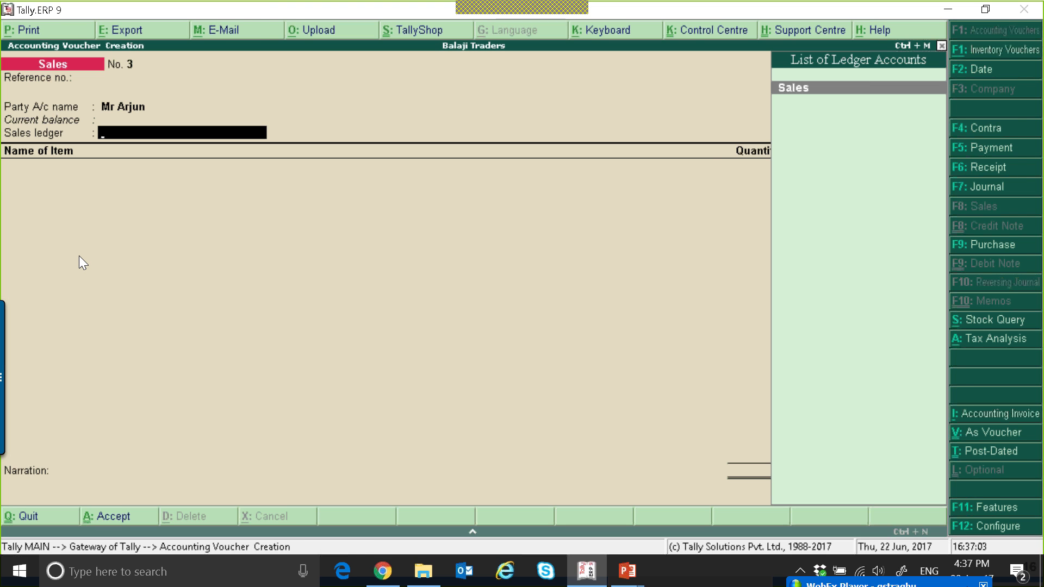
key(Return)
Add 100 nos of Bath Soap to the invoice at a rate of 5,000
key(Down)
key(Down)
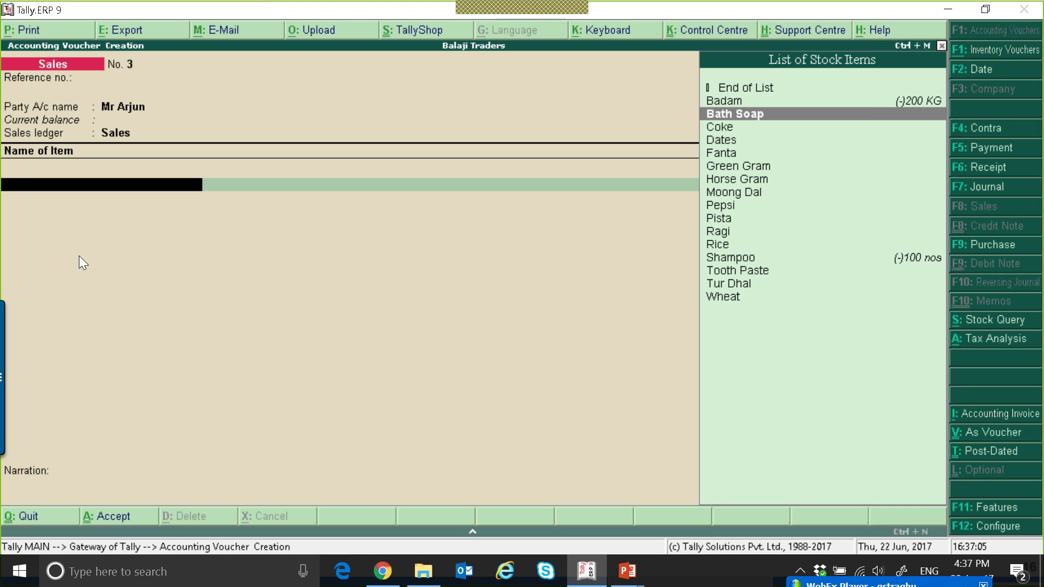
key(Return)
text(100)
key(Return)
key(Return)
text(500)
key(Return)
key(BackSpace)
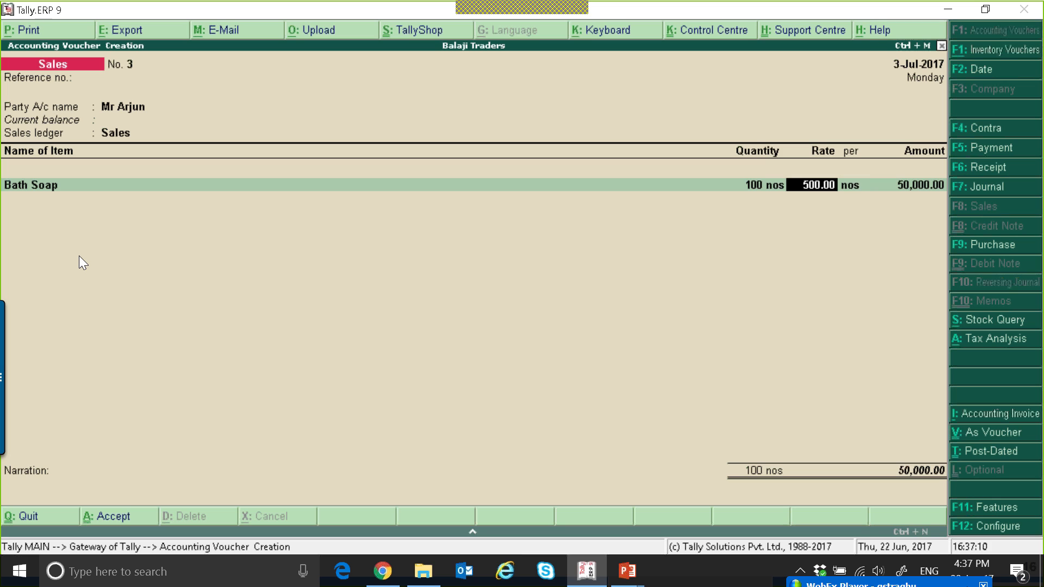
text(5000)
key(Return)
key(Return)
key(Return)
key(Return)
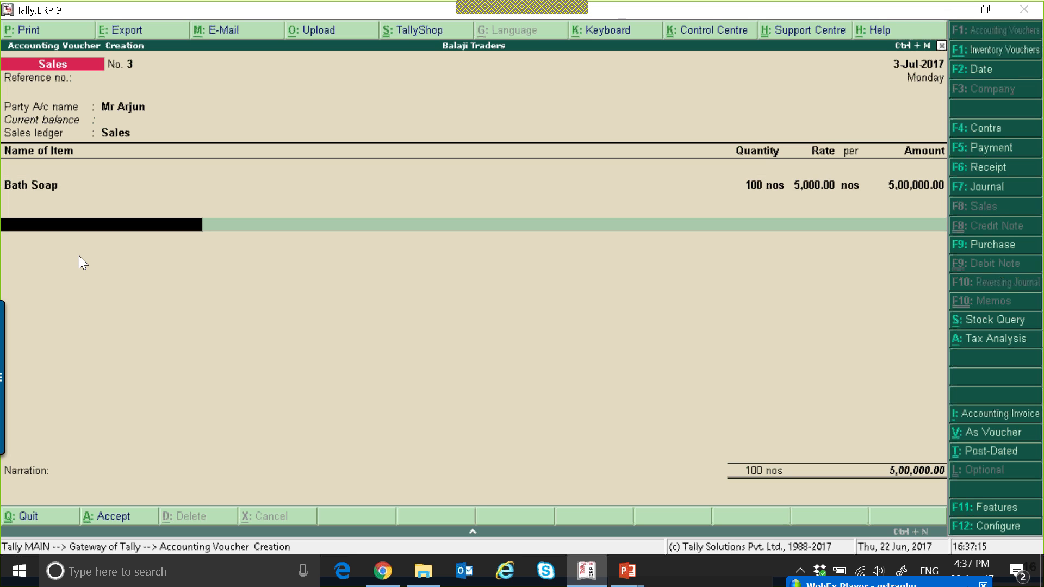
Add the CGST and SGST ledgers, accept the bill-wise reference and save the sales invoice
text(Cg)
key(Return)
key(Return)
text(S)
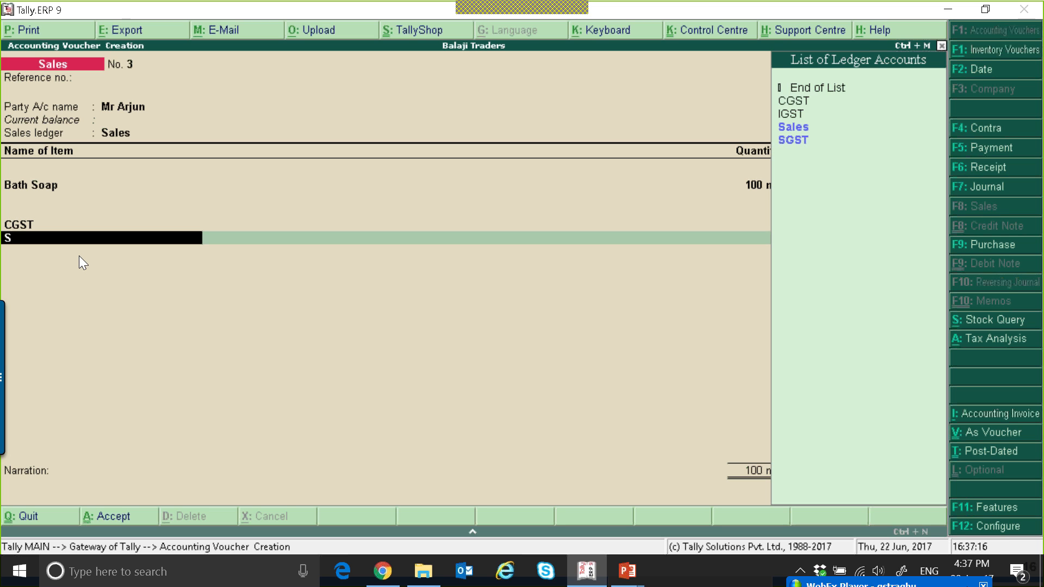
text(g)
key(Return)
key(Return)
key(Return)
key(Return)
key(Return)
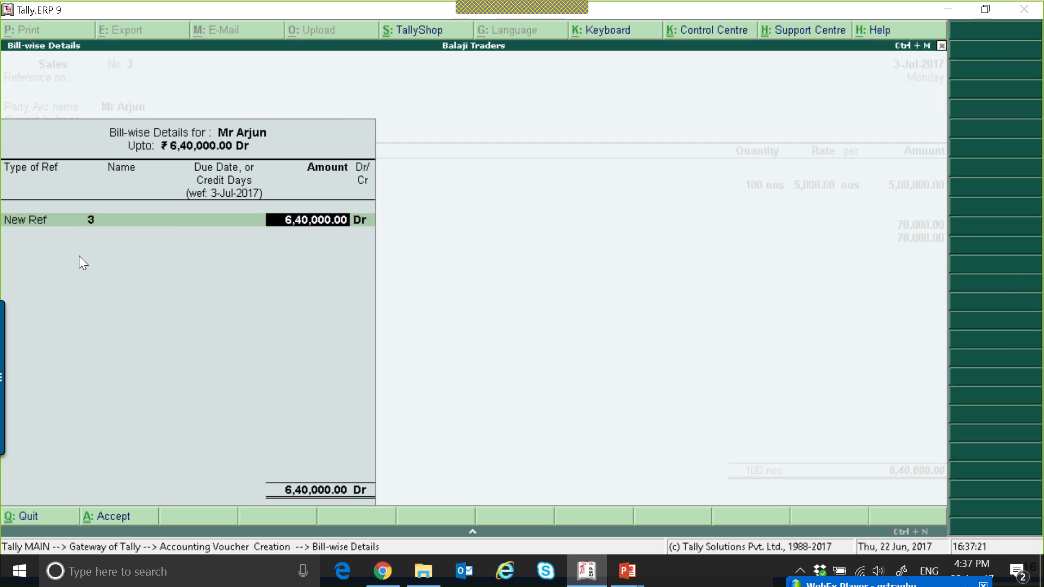
key(Return)
Start another sales voucher for the second new customer, using Sales as the sales ledger
key(Return)
key(Return)
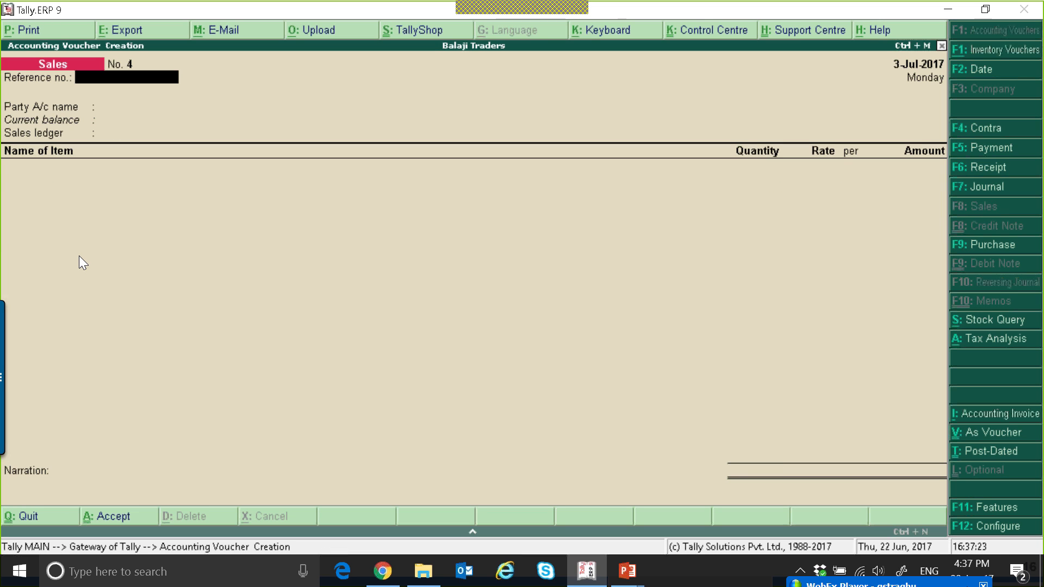
key(Escape)
key(Escape)
key(Return)
key(Down)
key(Down)
key(Down)
key(Down)
key(Down)
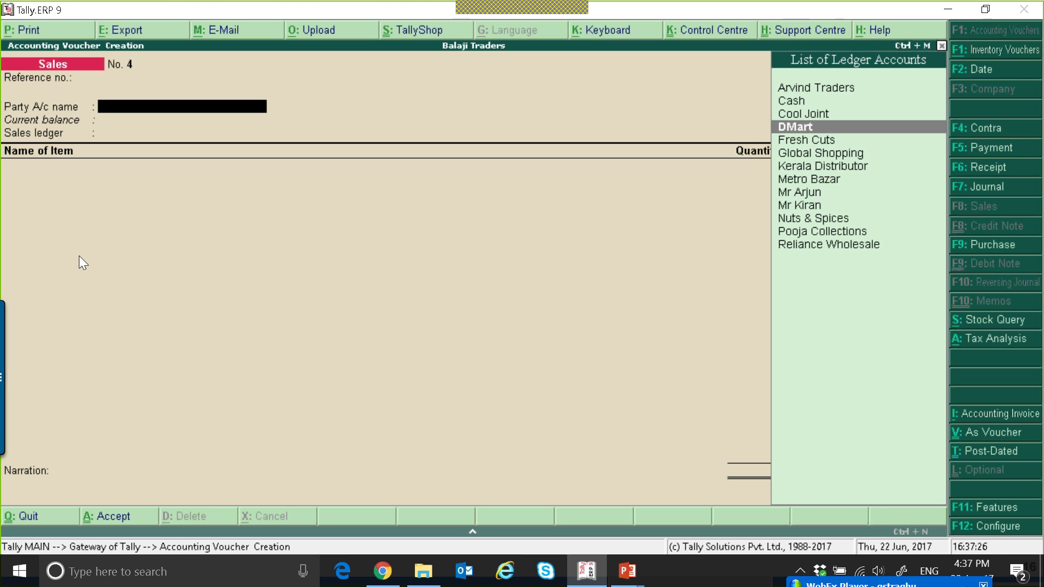
key(Down)
key(Down)
key(Down)
key(Down)
key(Return)
key(ctrl+a)
Add 100 ltrs of Fanta to the invoice at a rate of 30
key(Return)
key(Down)
key(Down)
key(Down)
key(Down)
key(Down)
key(Return)
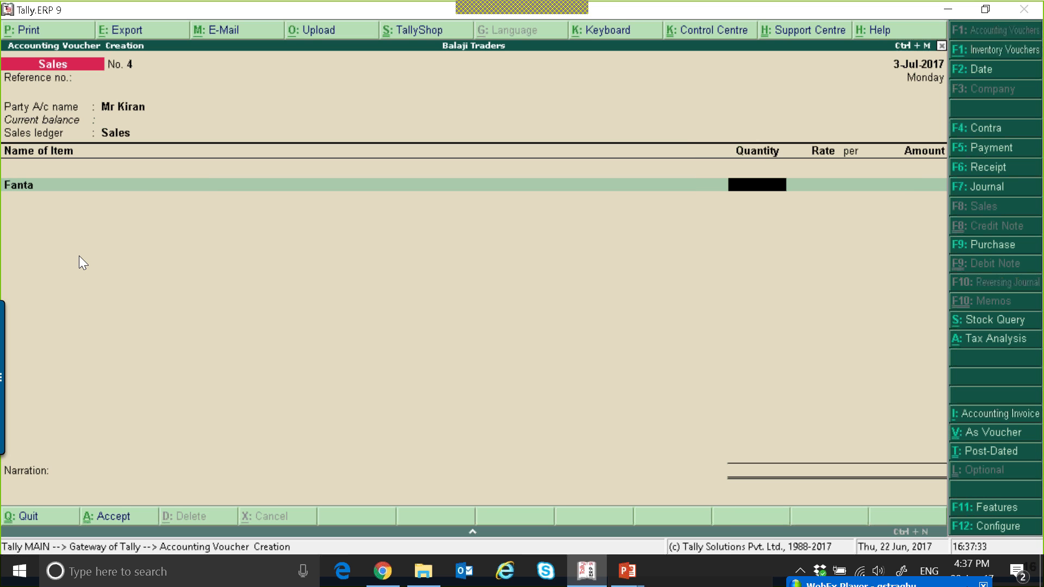
text(100)
key(Return)
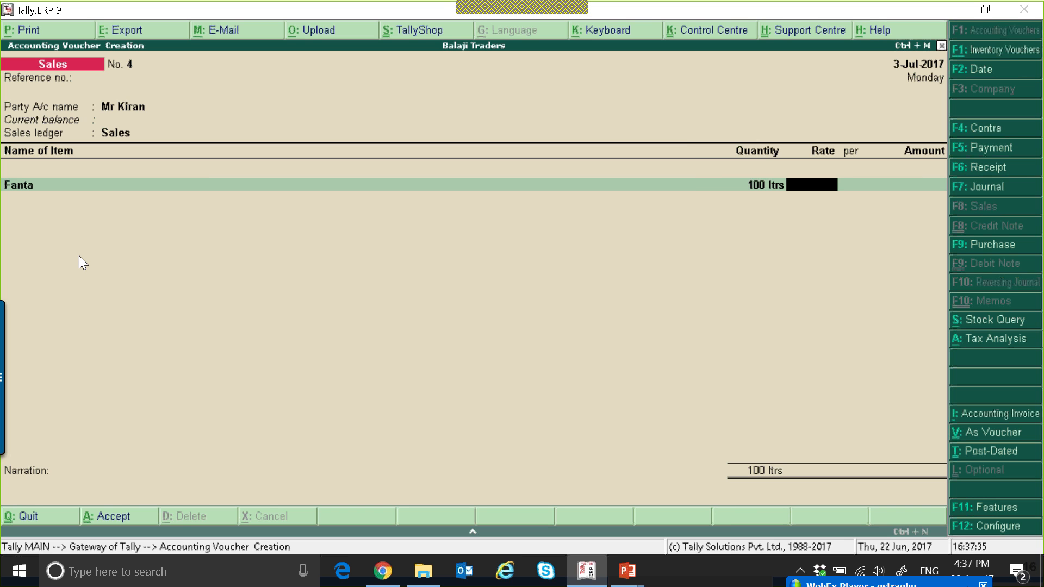
text(30)
key(Return)
key(Return)
Add the IGST ledger to the invoice and save the sales voucher
key(Return)
key(Return)
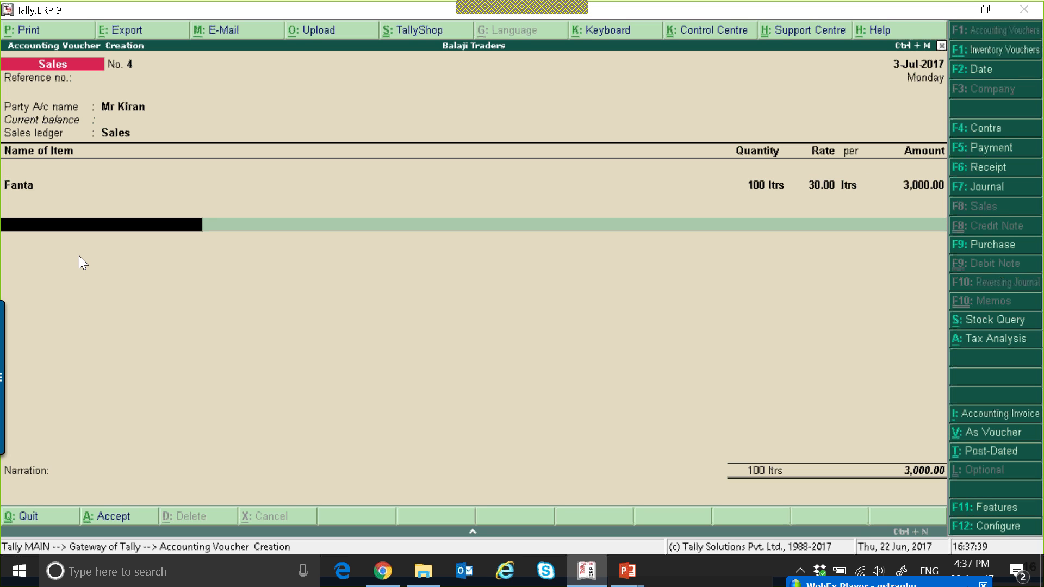
key(Return)
key(Return)
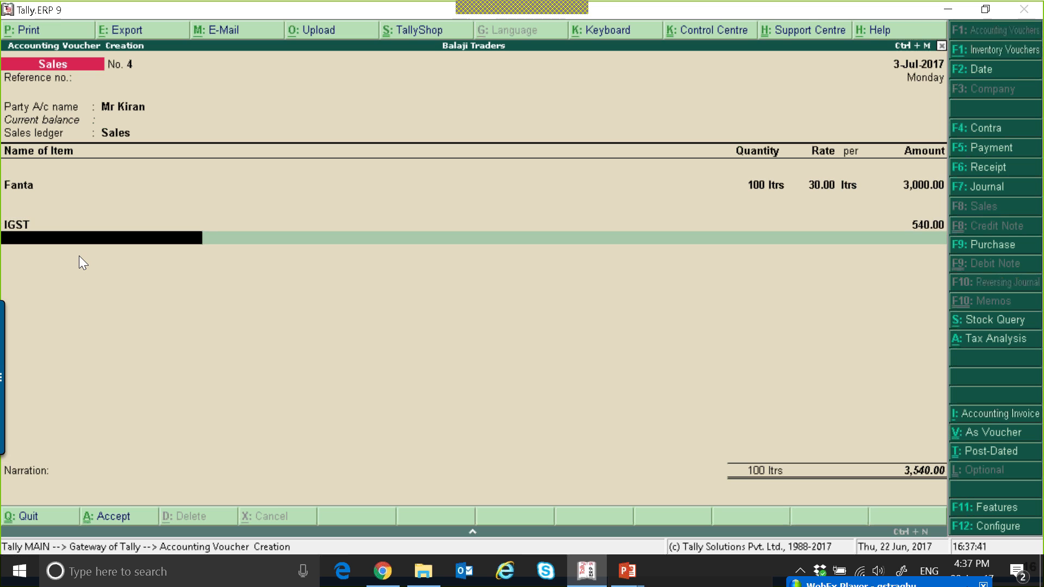
text(C)
key(Return)
key(BackSpace)
key(BackSpace)
key(Return)
key(Return)
key(Return)
key(Return)
key(Return)
key(Return)
Start a third sales voucher for the second new customer with Sales as the sales ledger
key(Down)
key(Down)
key(Down)
key(Down)
key(Down)
key(Down)
key(Down)
key(Down)
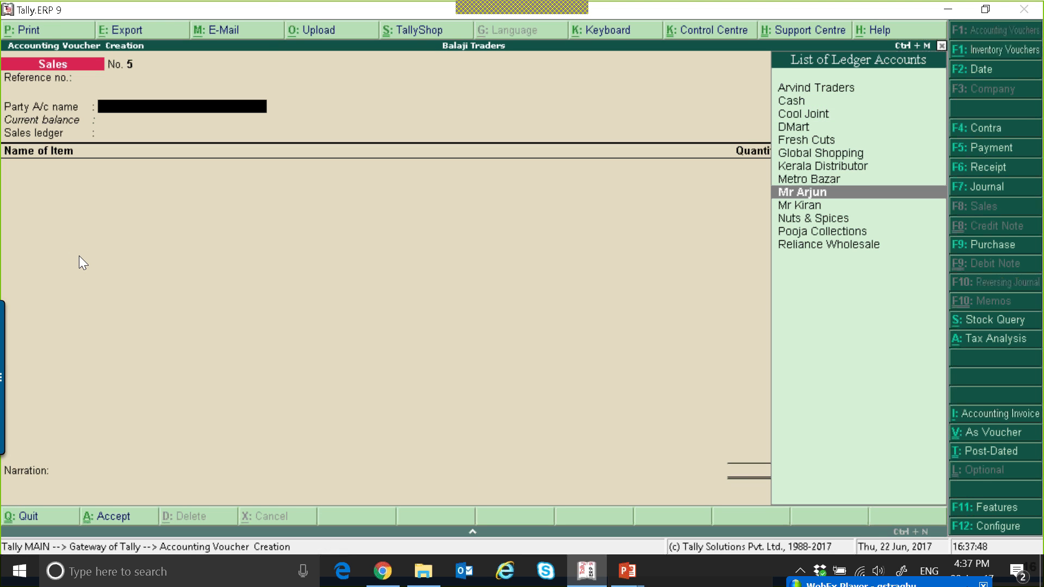
key(Down)
key(Return)
key(ctrl+a)
key(Return)
Add 100 nos of Bath Soap to the invoice at a rate of 5,000
key(Down)
key(Down)
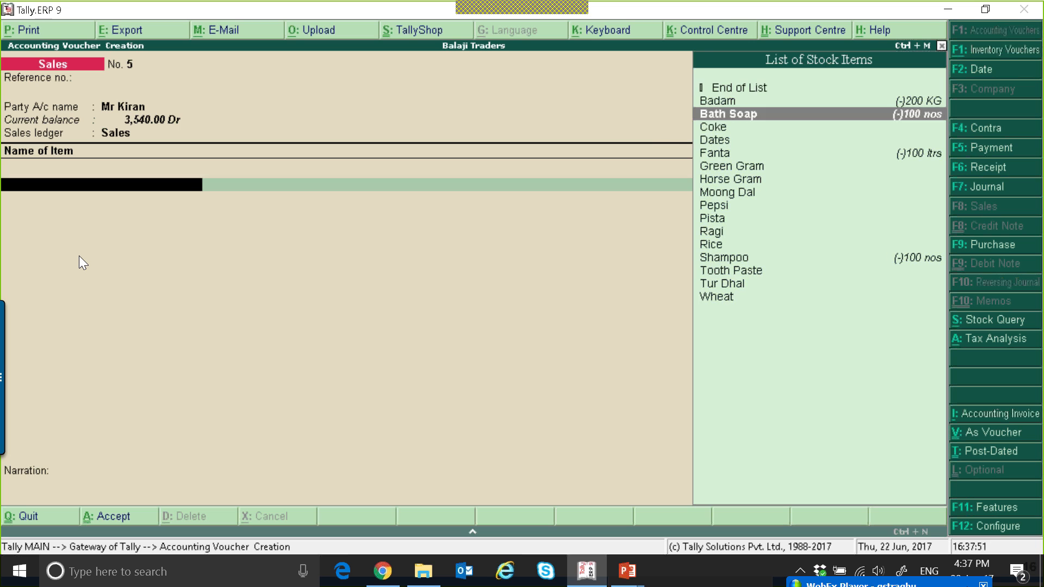
key(Return)
text(100)
key(Return)
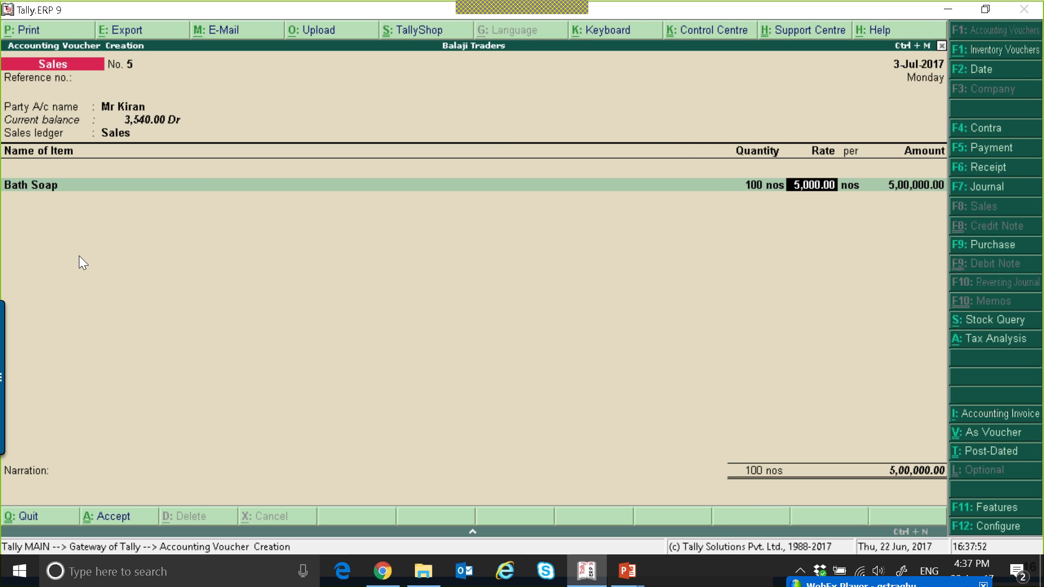
key(Return)
key(Return)
key(Return)
key(Return)
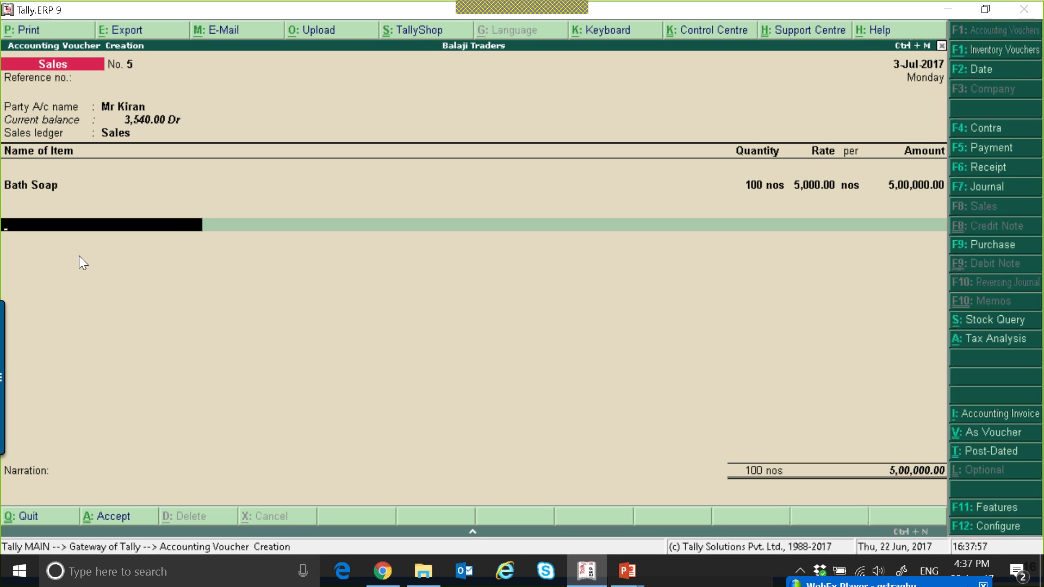
Add the IGST ledger to the invoice and save the sales voucher
text(I)
key(Return)
key(Return)
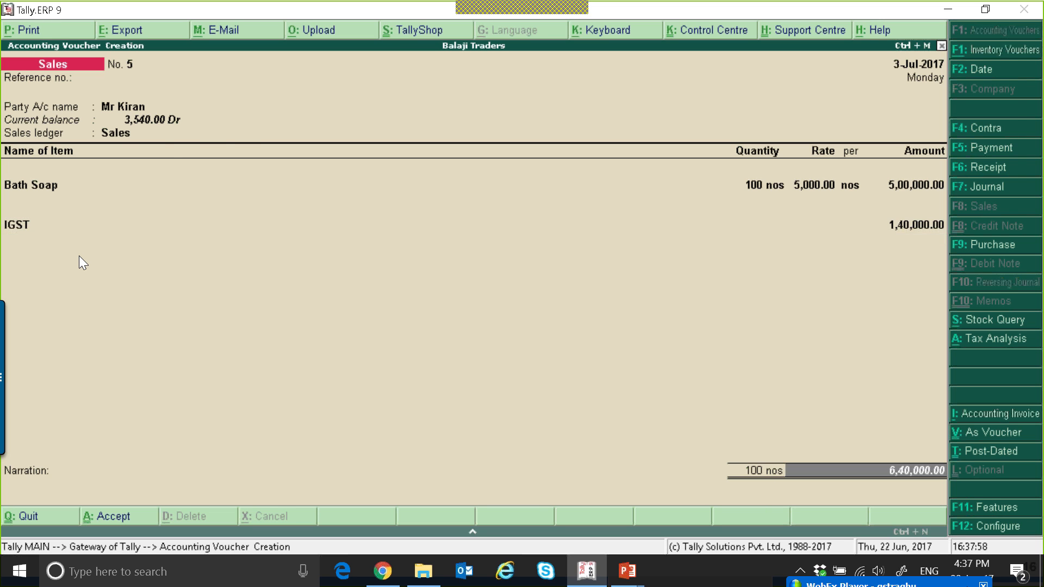
key(Return)
key(Return)
key(Return)
key(Return)
key(Return)
key(Return)
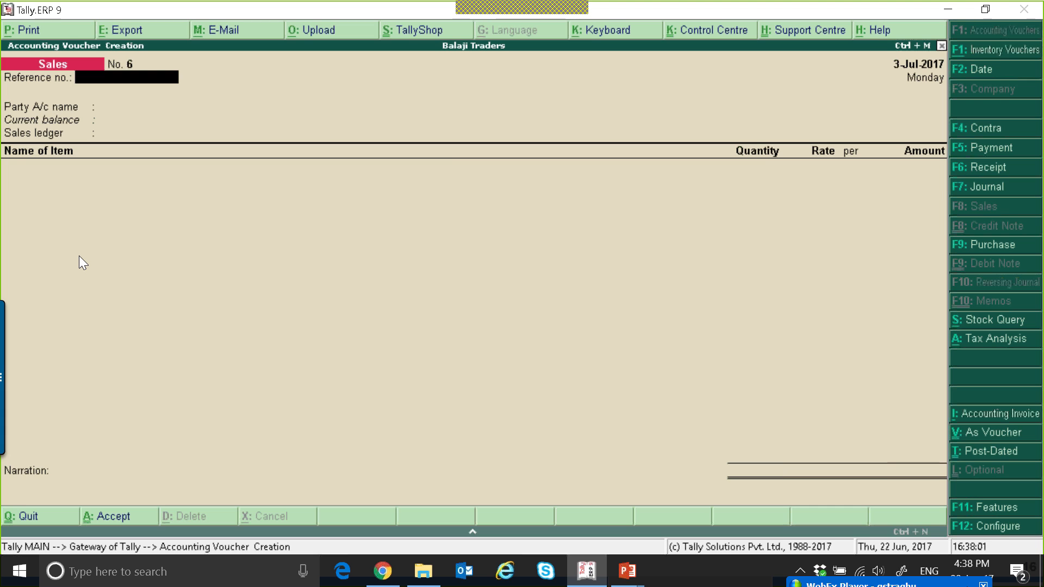
Open the GSTR-1 report and drill into the B2C(Large) Invoices register
key(Escape)
key(d)
key(o)
key(g)
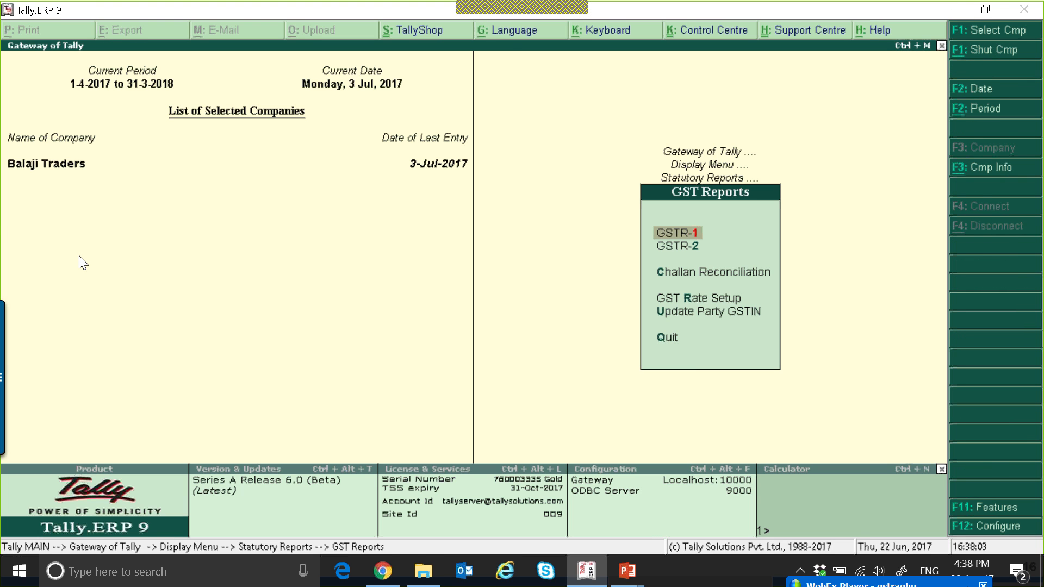
key(Return)
key(Down)
key(Down)
key(Down)
key(Down)
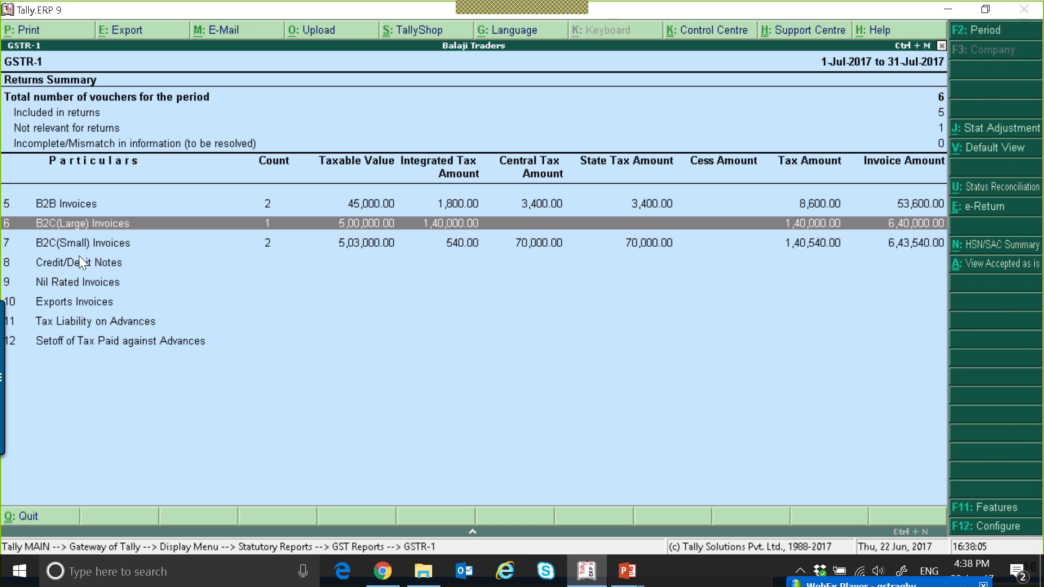
key(Return)
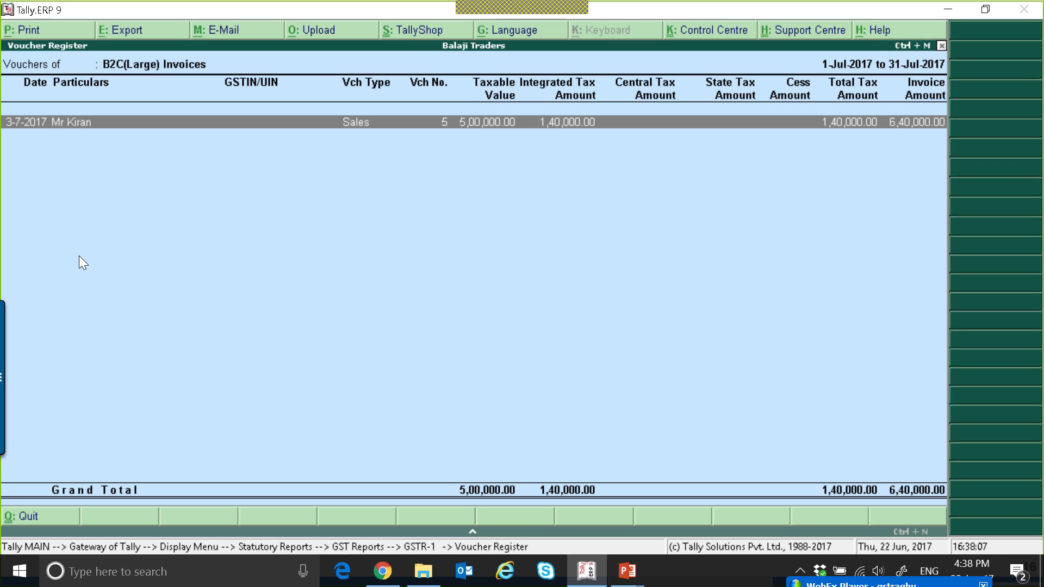
key(Escape)
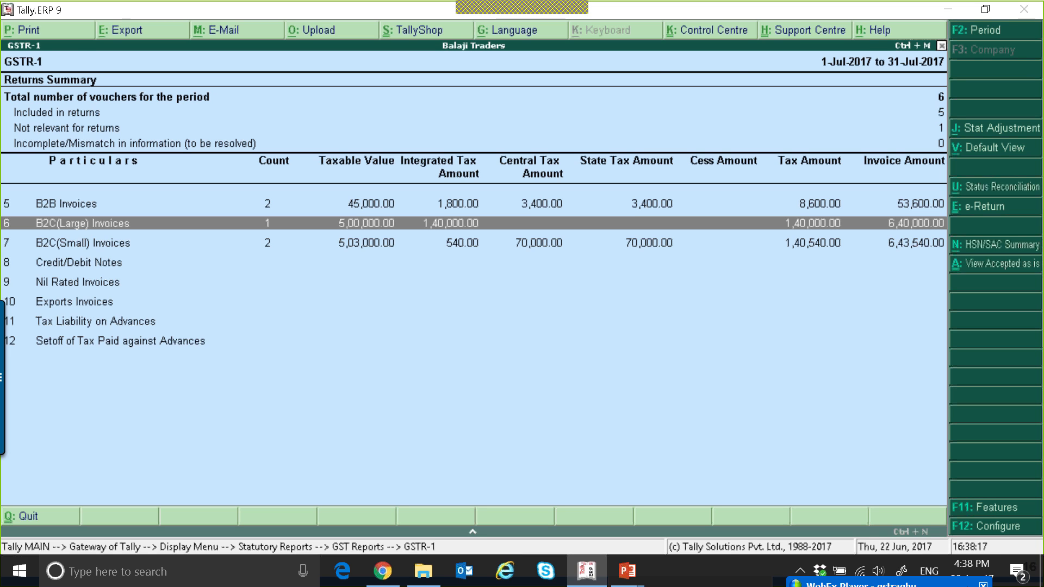
Drill into the B2C(Small) Invoices register of GSTR-1 and review its state-wise rows
key(Return)
key(Escape)
key(Down)
key(Return)
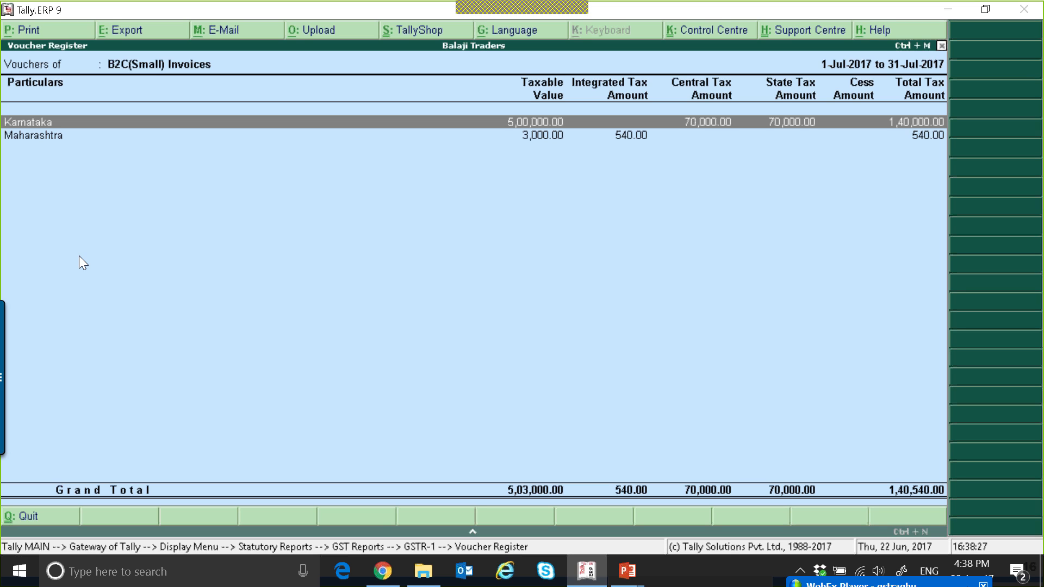
key(Down)
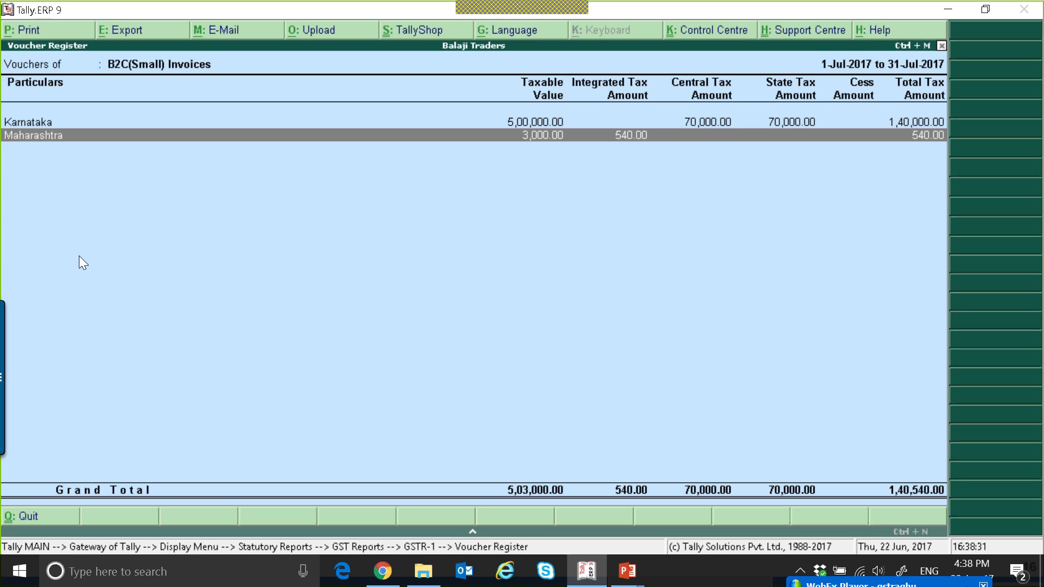
key(Escape)
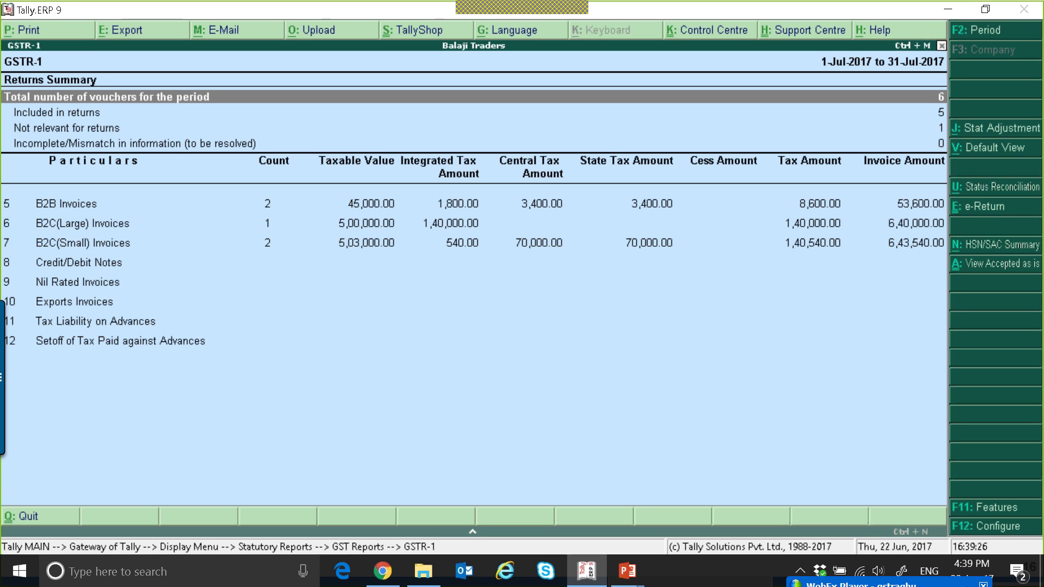
key(Down)
key(Down)
key(Down)
key(Down)
key(Down)
key(Down)
key(Down)
key(Escape)
key(Escape)
key(Escape)
key(Escape)
key(Escape)
key(n)
key(Return)
key(Return)
key(Escape)
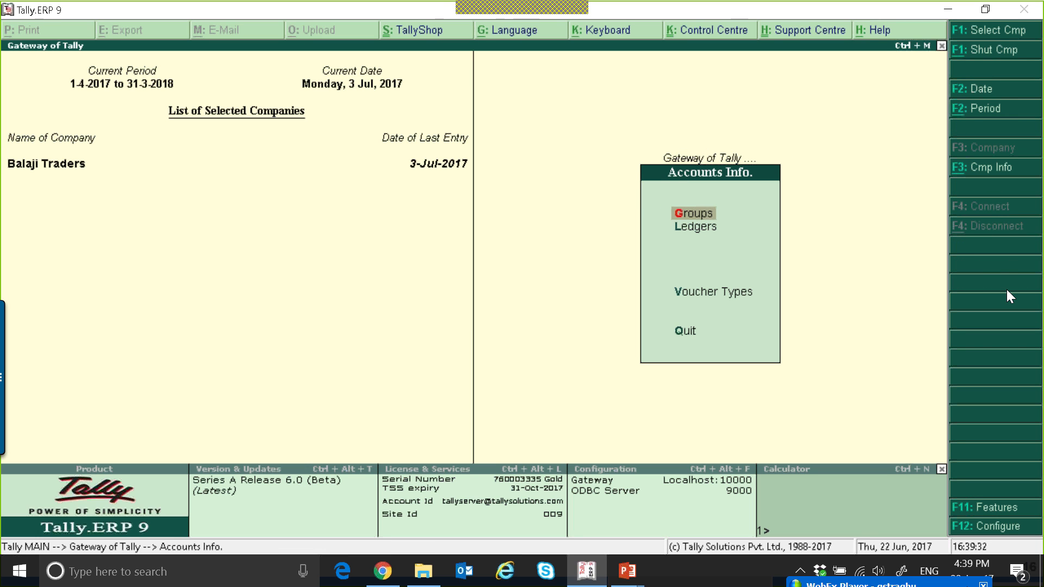
key(Down)
key(Return)
key(Down)
key(Return)
key(Return)
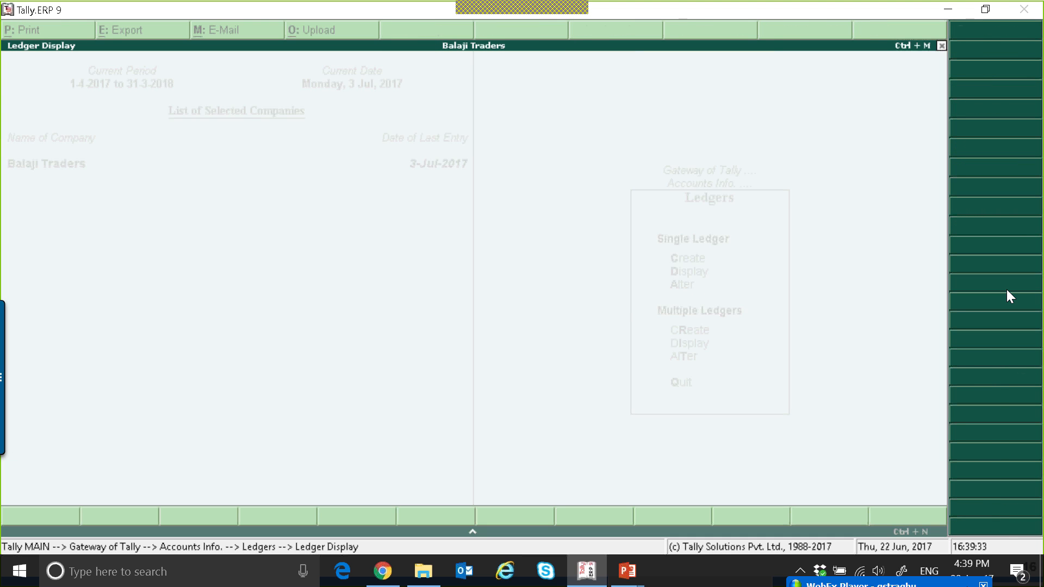
key(Escape)
key(Escape)
key(Escape)
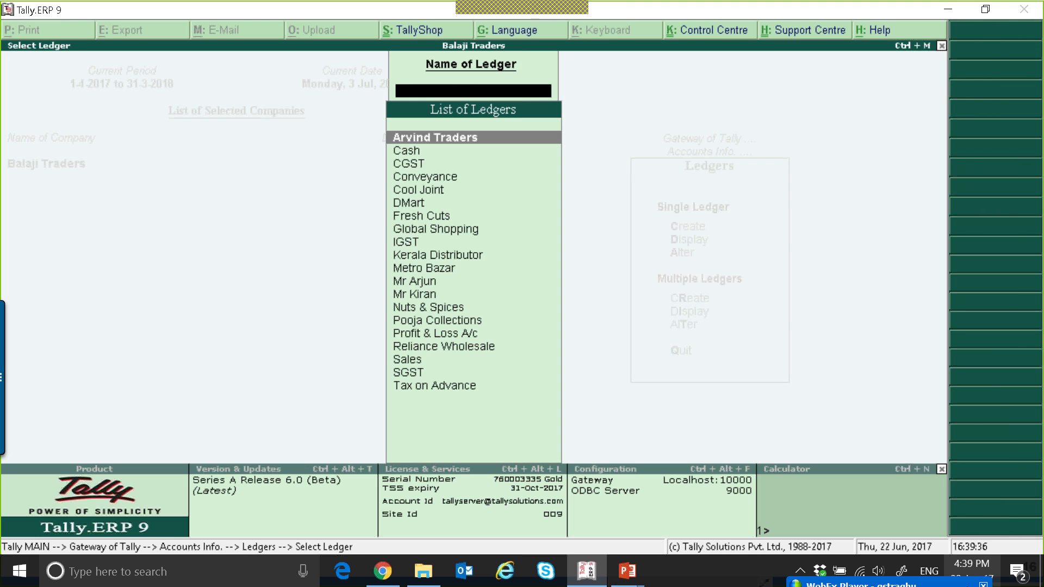
Alter the Arvind Traders ledger so its country is UAE, and accept the change
key(a)
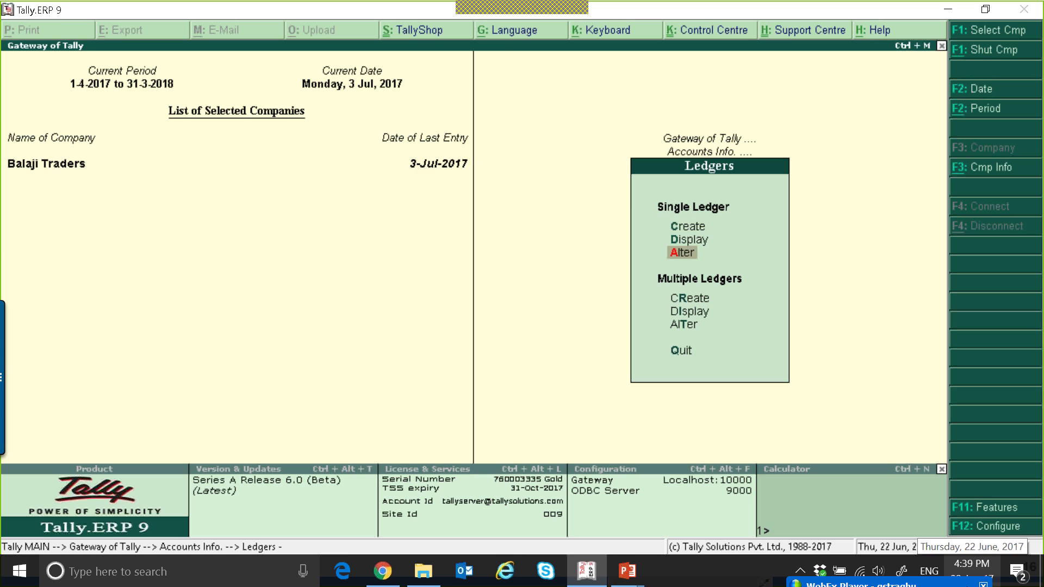
key(Return)
key(Return)
key(Return)
key(Return)
key(Return)
key(Return)
key(Return)
key(Return)
key(Return)
key(Return)
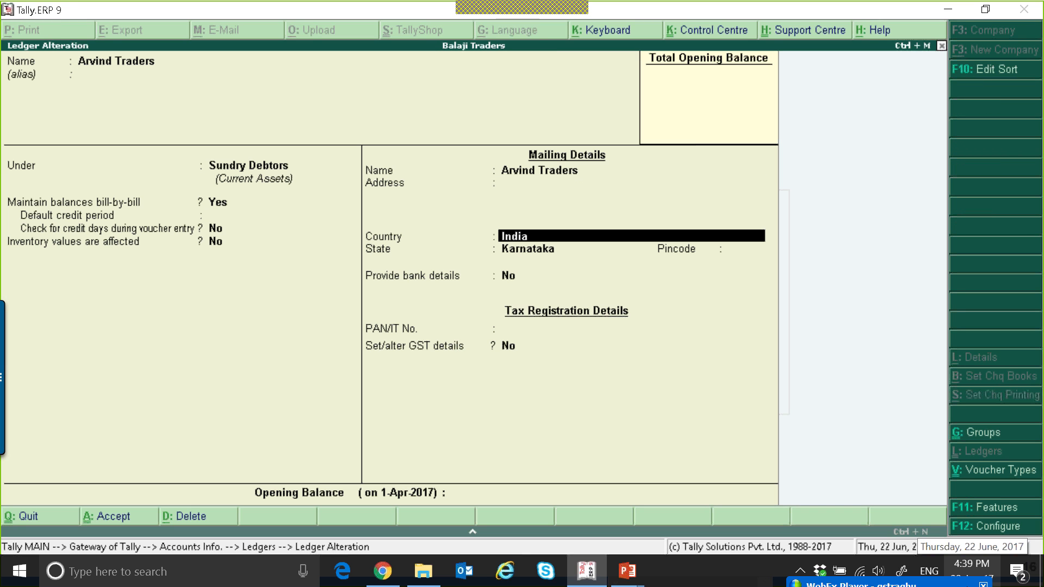
text(U)
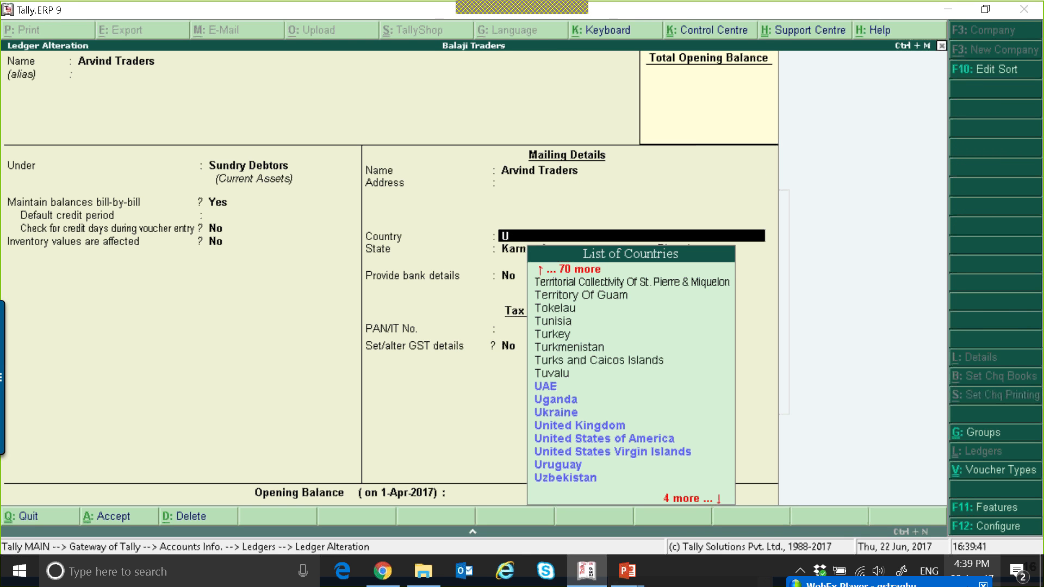
key(Return)
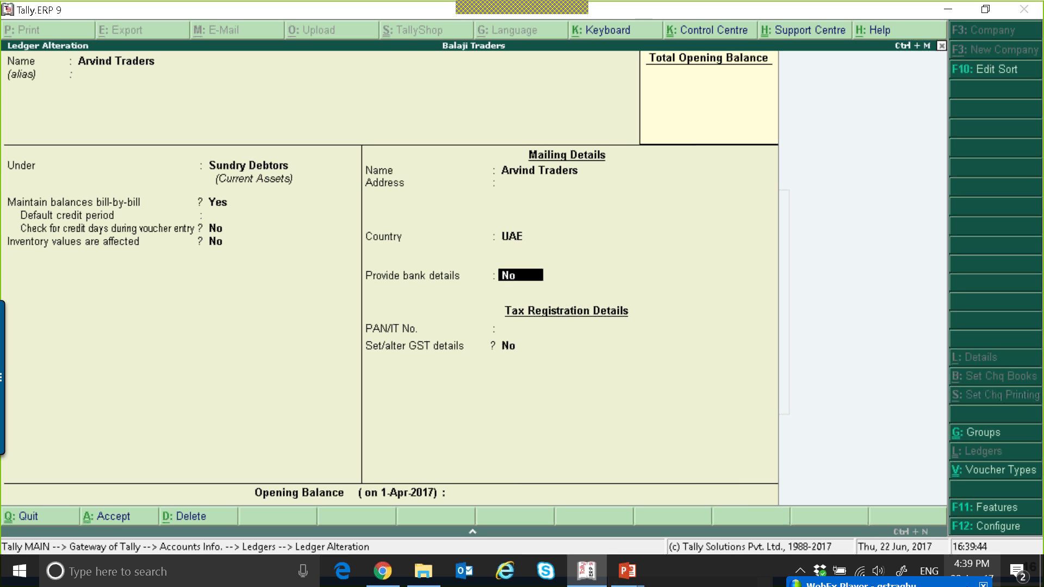
key(Return)
key(Return)
key(BackSpace)
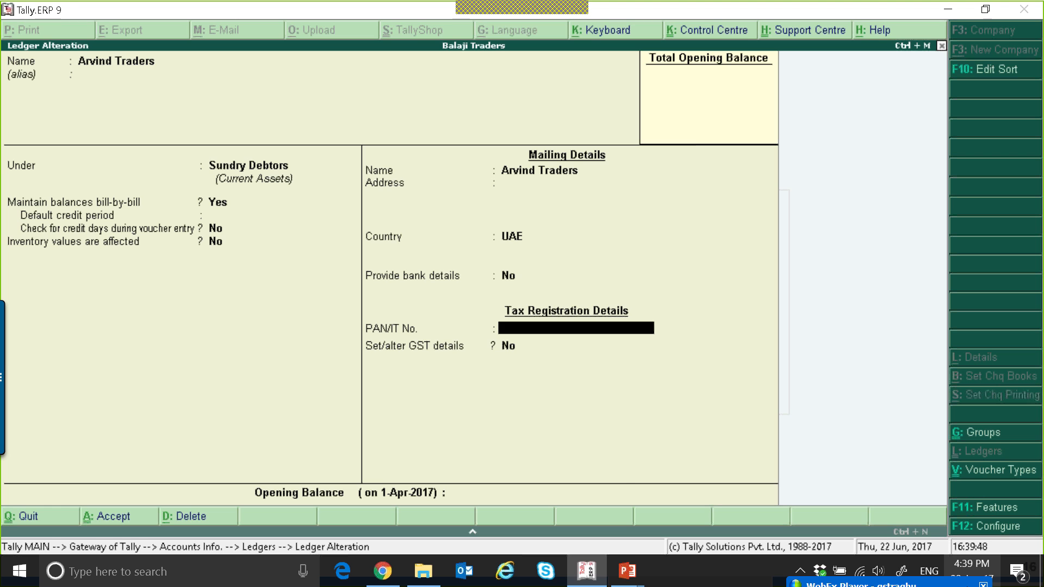
key(ctrl+a)
Start a new sales invoice for Arvind Traders using the Sales ledger
key(Escape)
key(Escape)
key(Escape)
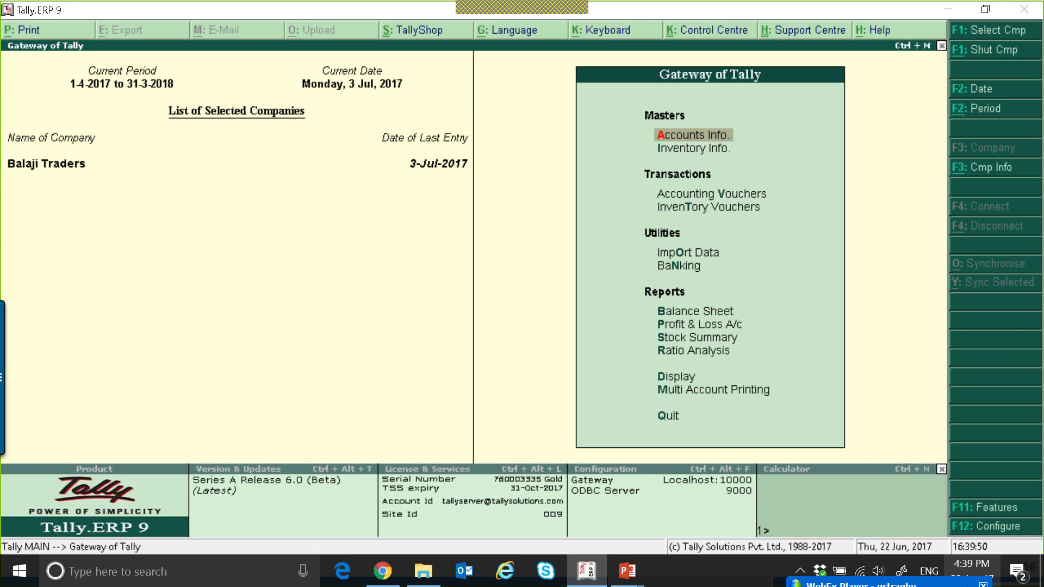
key(v)
key(Return)
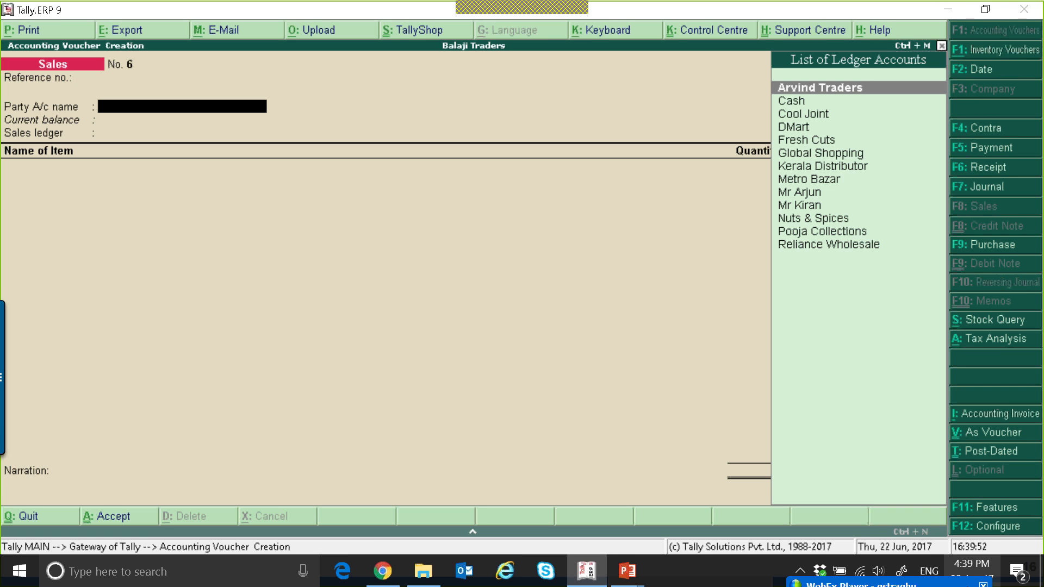
key(Return)
key(ctrl+a)
key(Return)
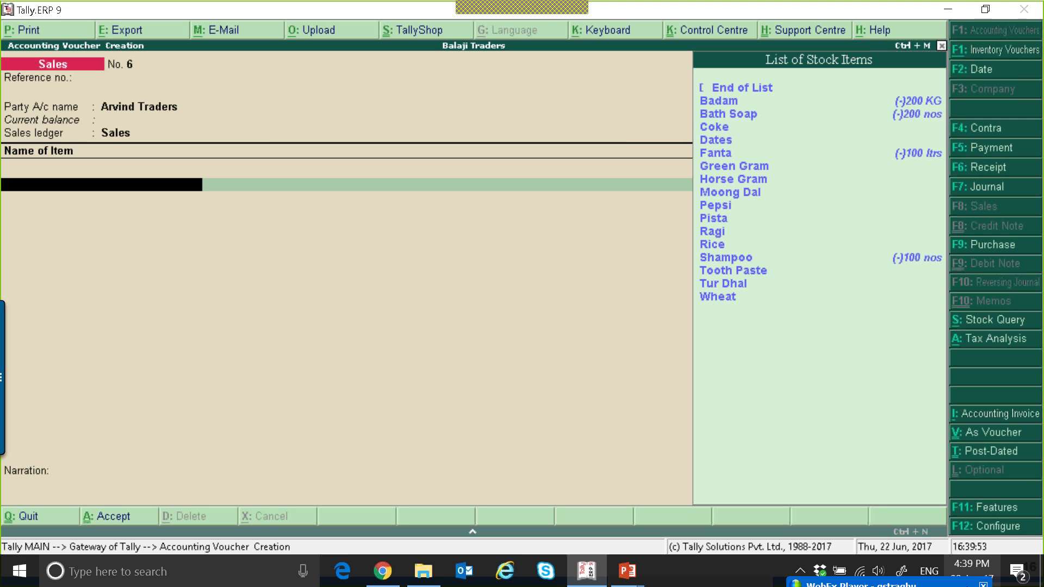
Add 100 KG of Horse Gram to the invoice at a rate of 1,000
key(Down)
key(Down)
key(Down)
key(Down)
key(Down)
key(Down)
key(Down)
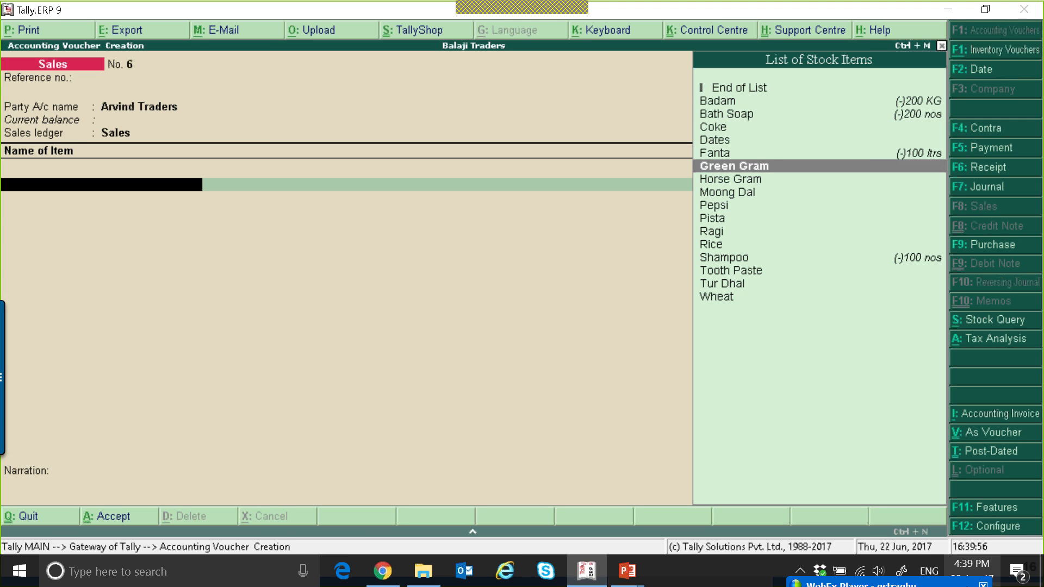
key(Return)
text(100)
key(Return)
key(Return)
text(1,000)
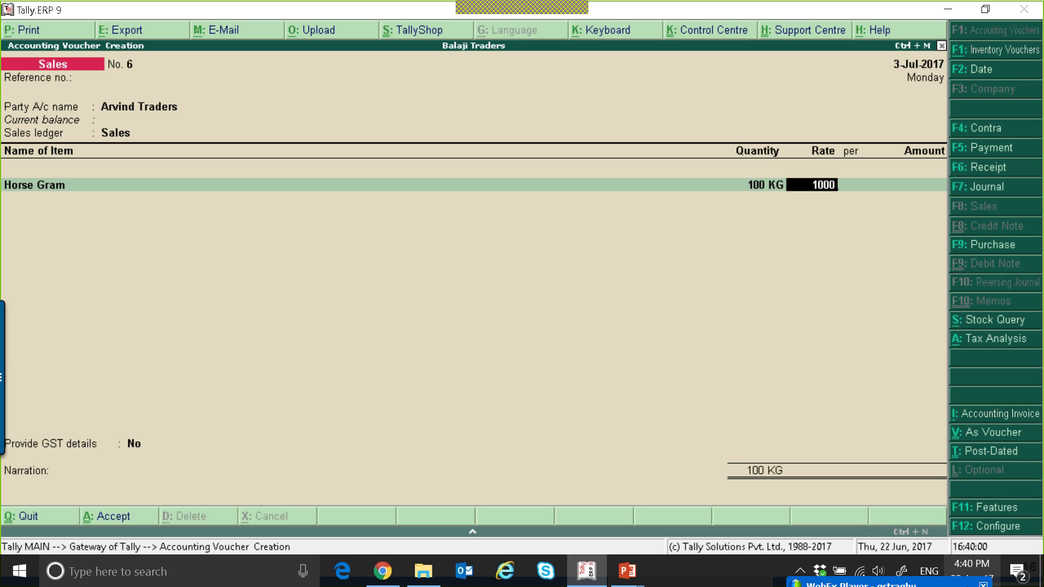
Add IGST as the tax ledger on the invoice, replacing the CGST selection
key(Return)
key(Return)
key(Return)
key(Return)
text(cg)
key(Return)
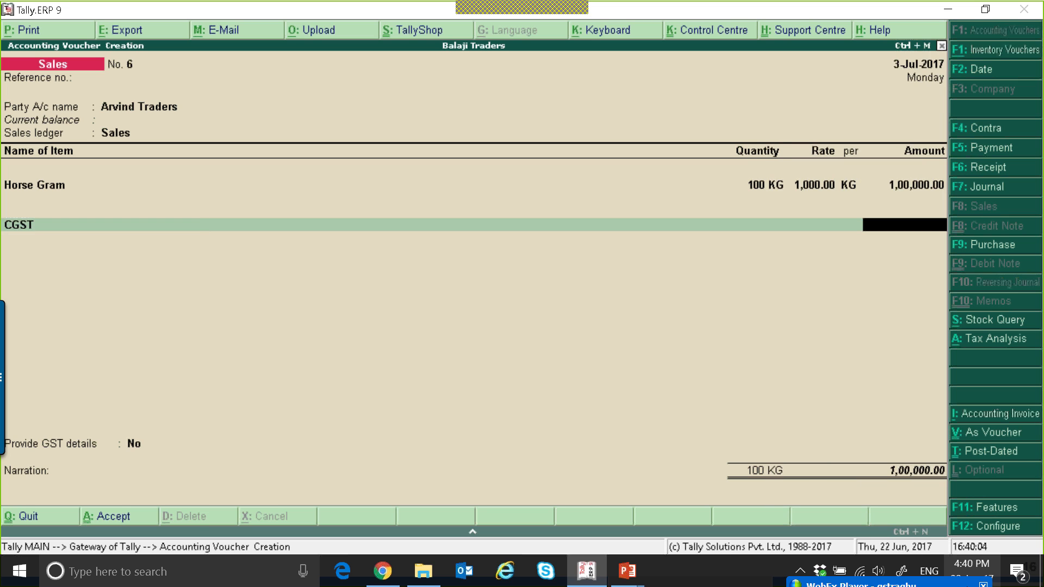
key(BackSpace)
text(I)
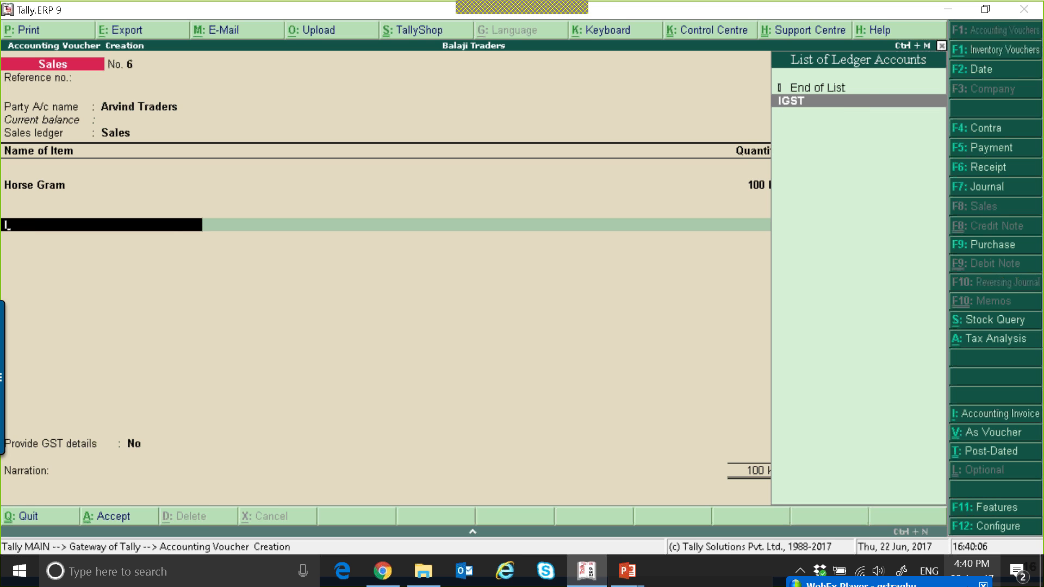
key(Return)
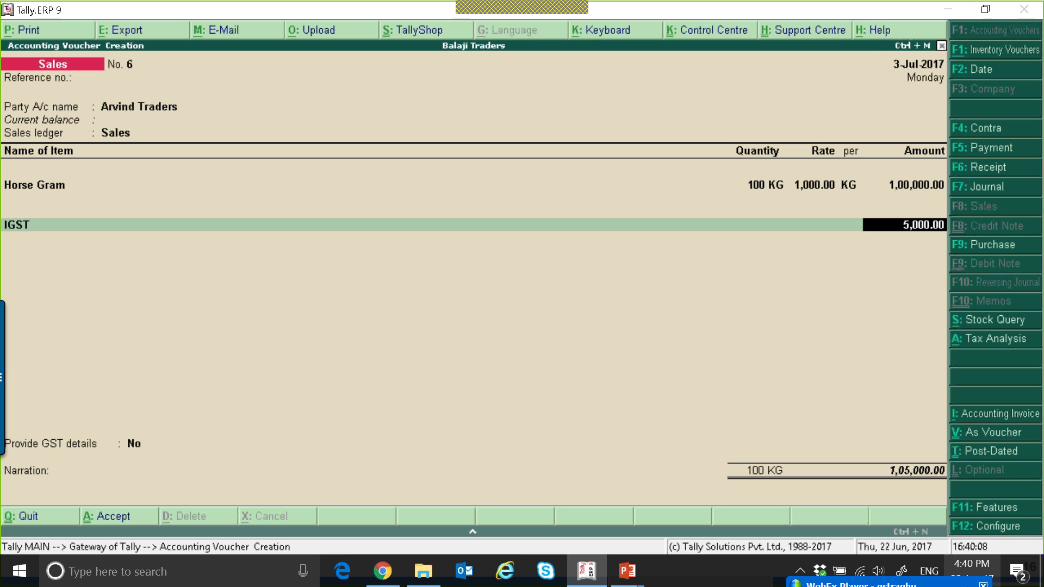
Accept the remaining fields to save the export sales invoice
key(Return)
key(Return)
key(Return)
key(Return)
key(Return)
key(Return)
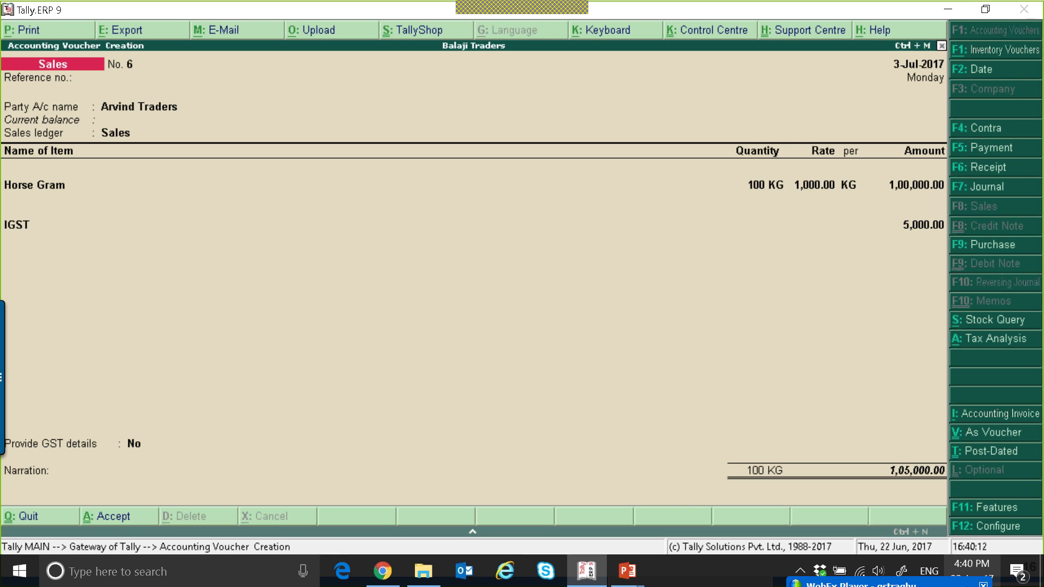
Open the GSTR-1 report and drill into the vouchers with incomplete or mismatched information
key(Escape)
key(d)
key(u)
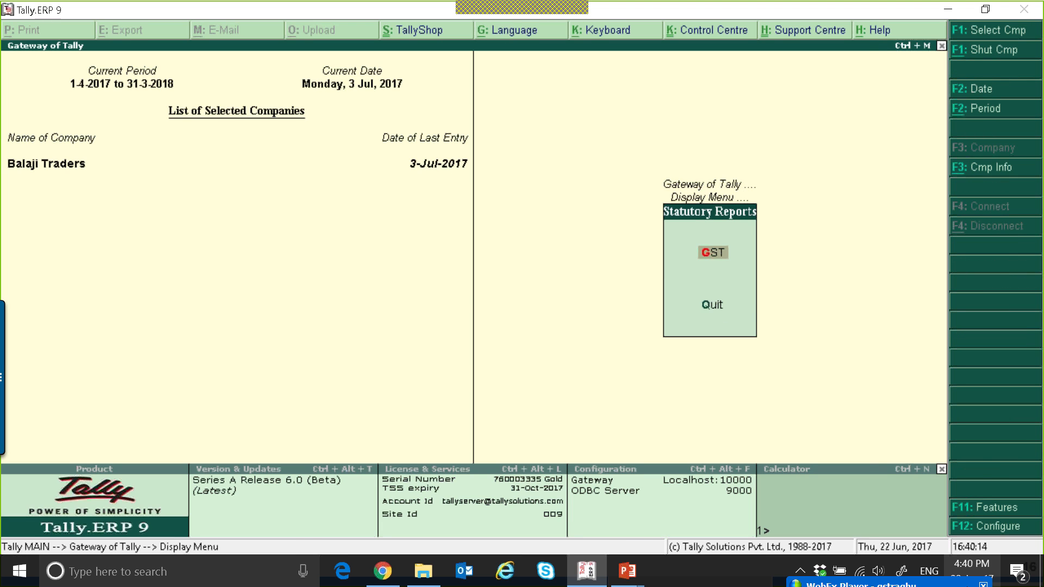
key(g)
key(Return)
key(Down)
key(Down)
key(Down)
key(Down)
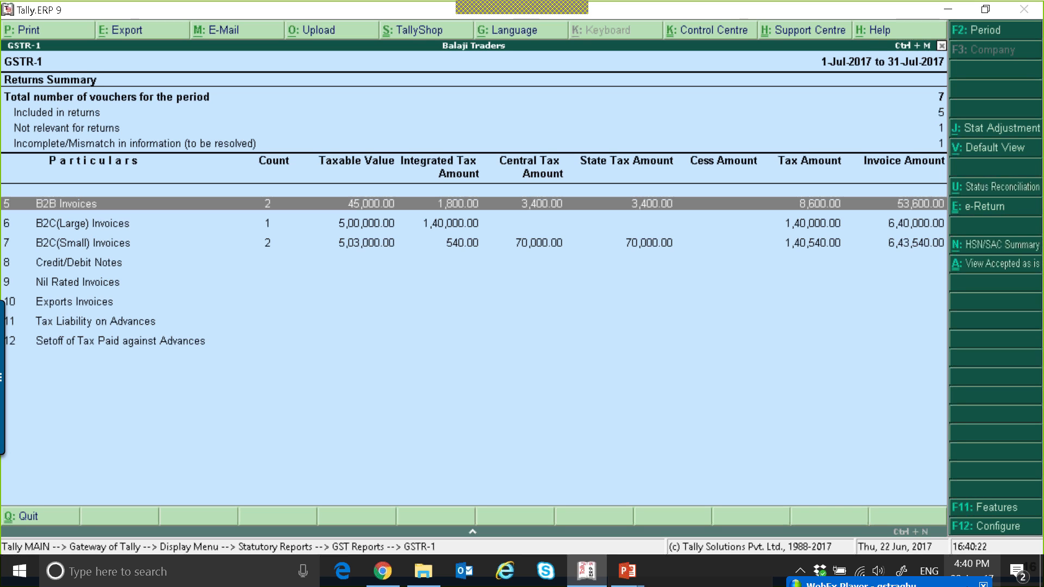
key(Up)
key(Return)
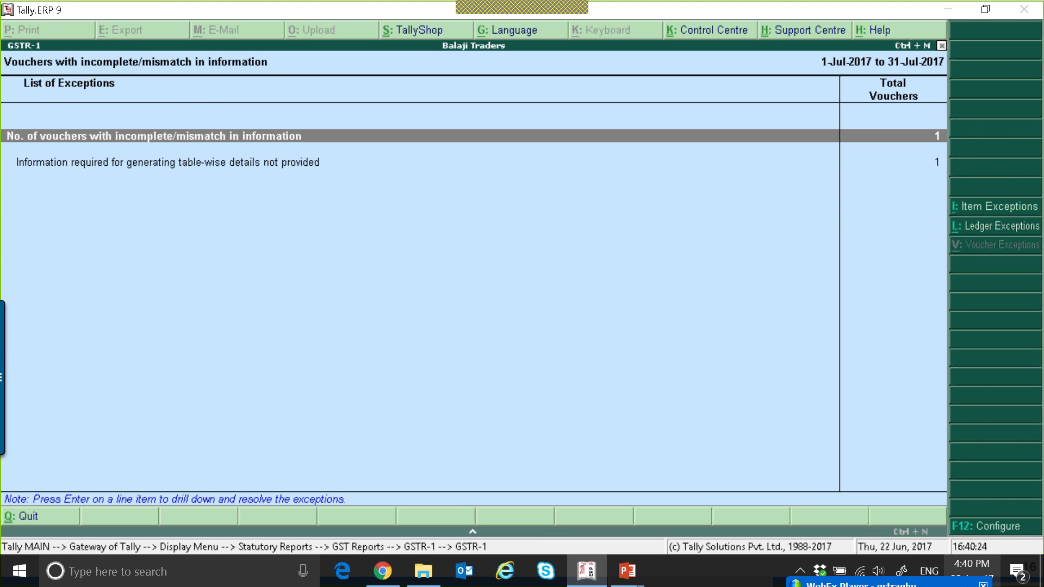
Resolve the missing HSN/SAC exception on the Arvind Traders invoice by entering HSN code 87878787
key(Escape)
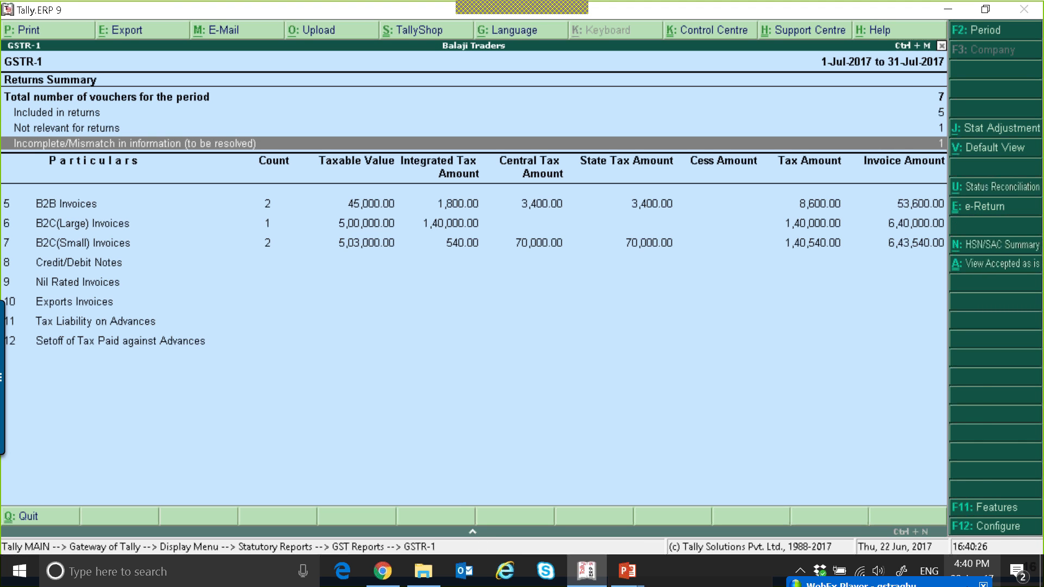
key(Return)
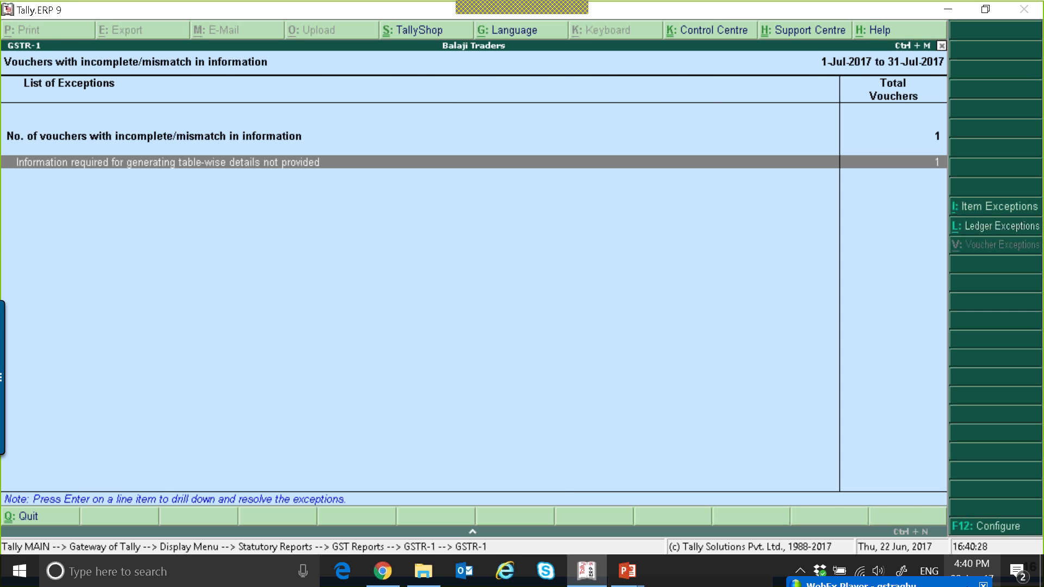
key(Return)
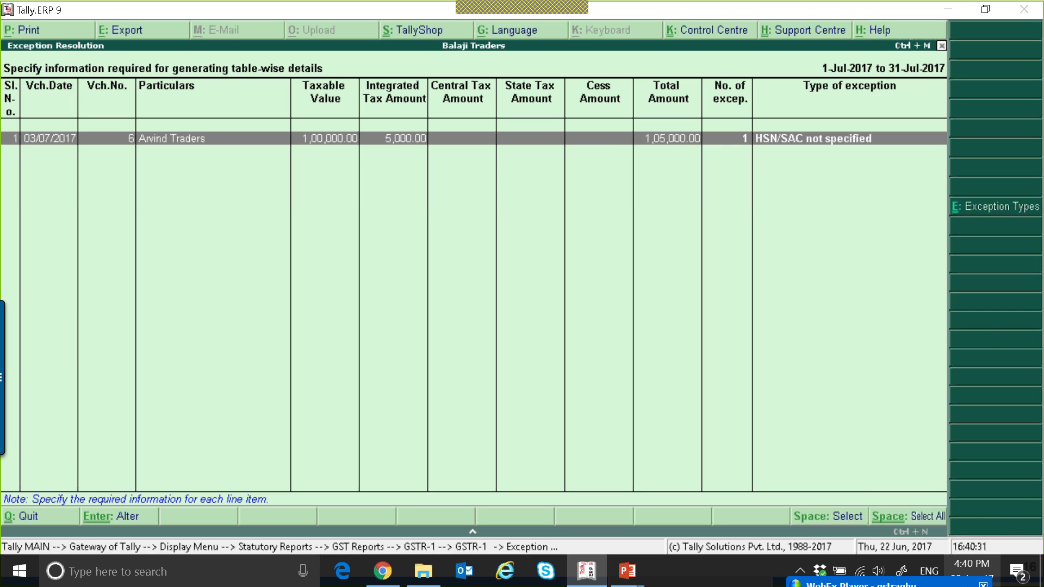
key(Return)
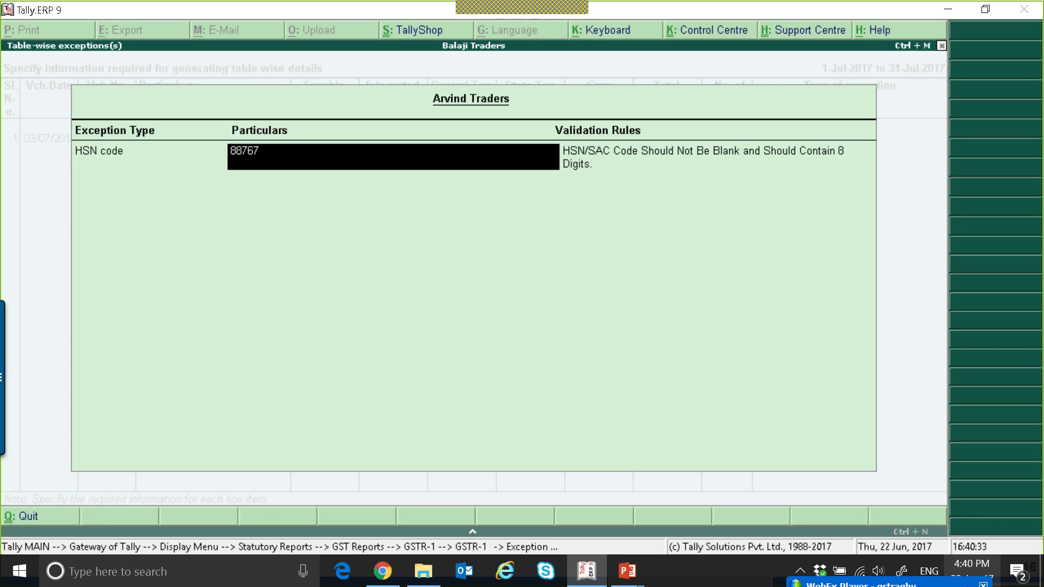
text(87878787)
key(Return)
key(Return)
key(Escape)
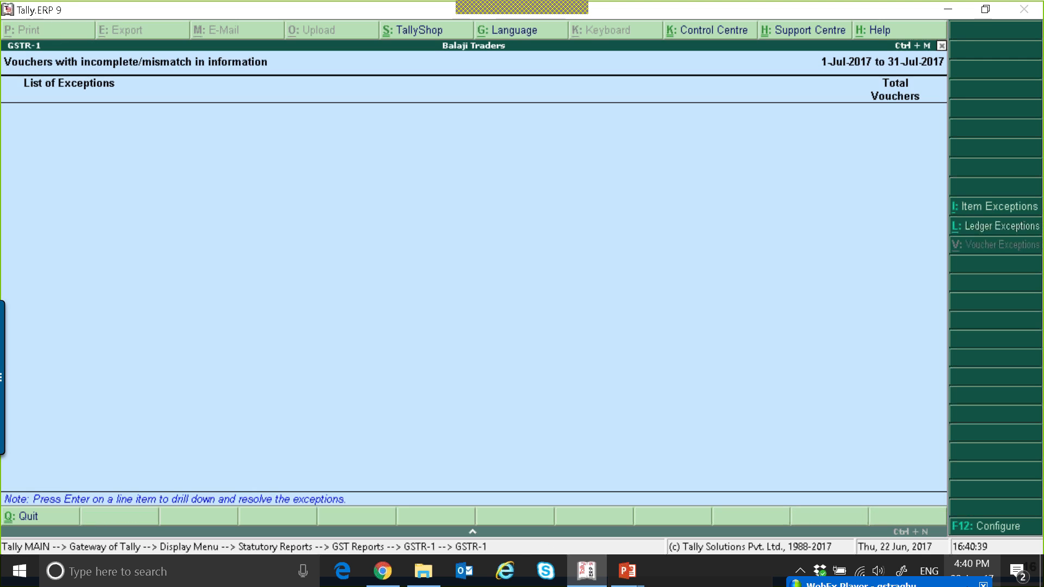
Review the Exports Invoices row in the GSTR-1 returns summary
key(Escape)
key(Down)
key(Down)
key(Down)
key(Down)
key(Down)
key(Down)
key(Down)
key(Down)
key(Down)
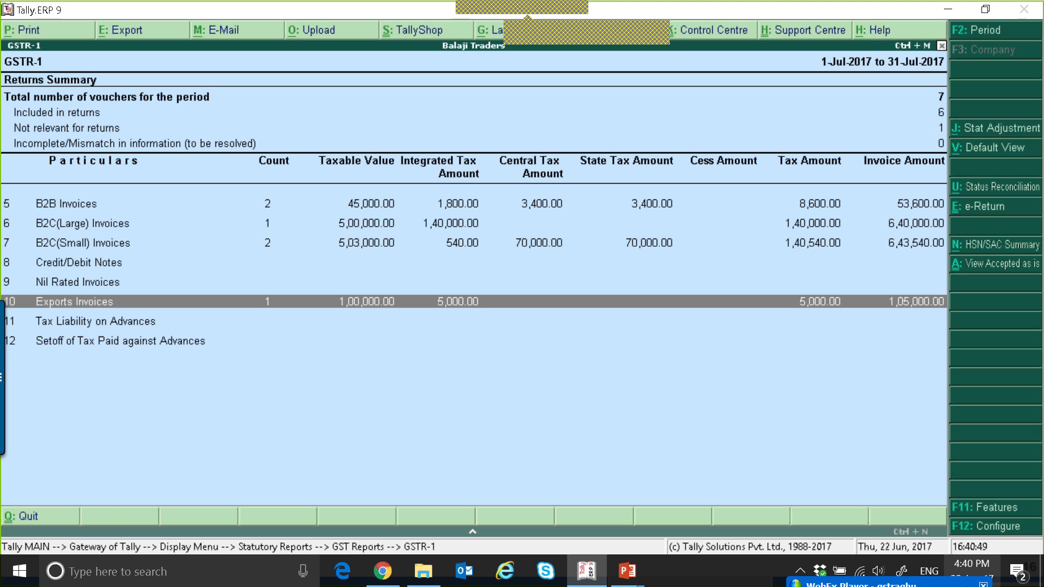
key(Escape)
key(Escape)
key(Escape)
key(Escape)
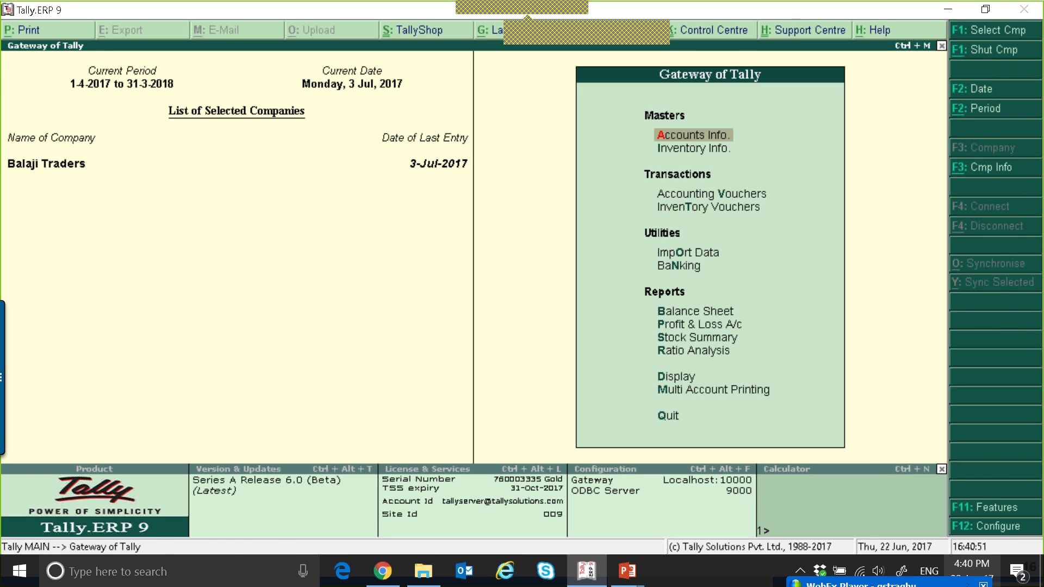
Start a new sales invoice for Cool Joint using the Sales ledger
key(v)
key(Return)
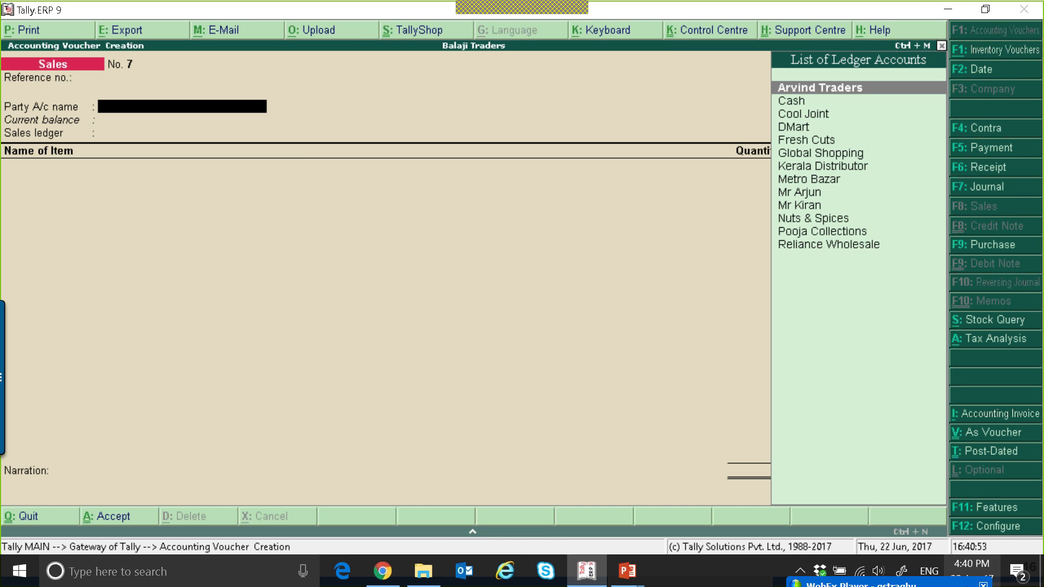
key(Down)
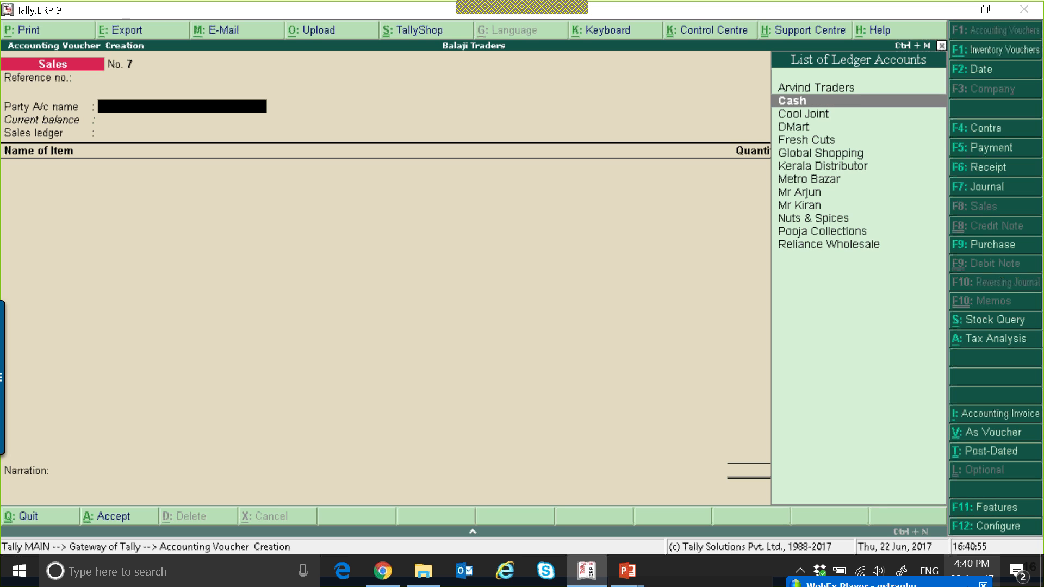
key(Down)
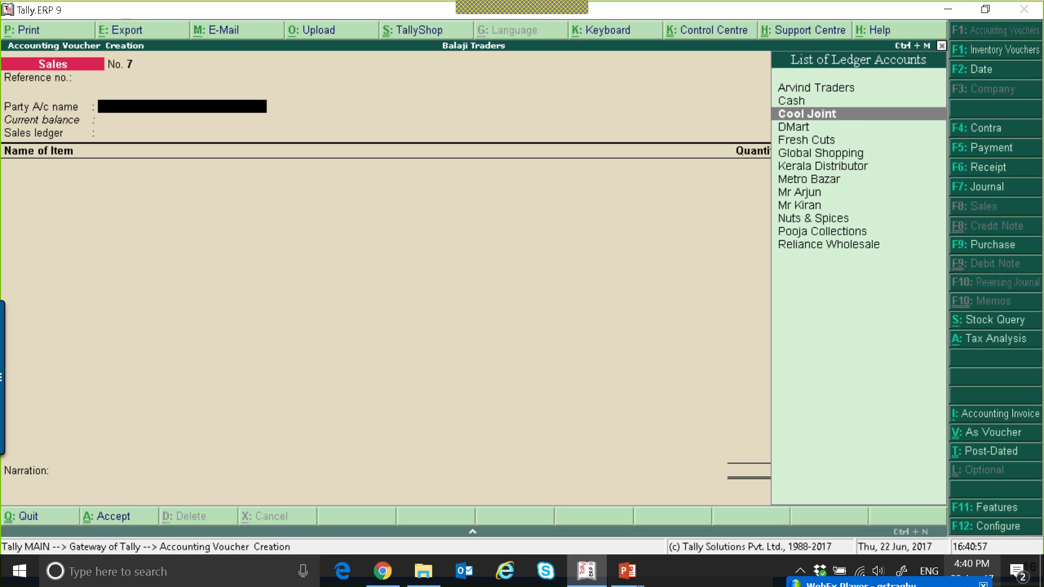
key(Return)
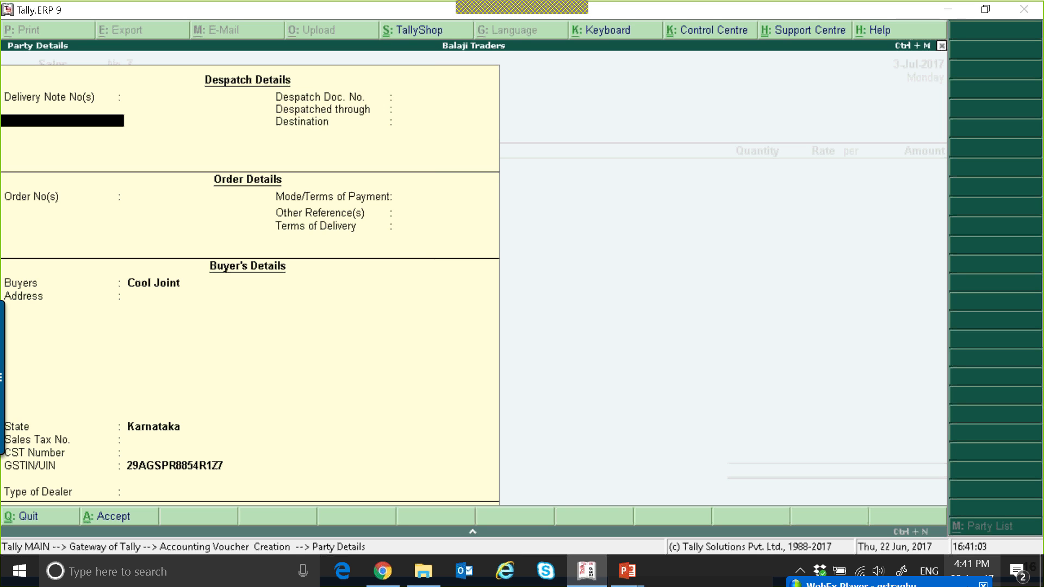
key(ctrl+a)
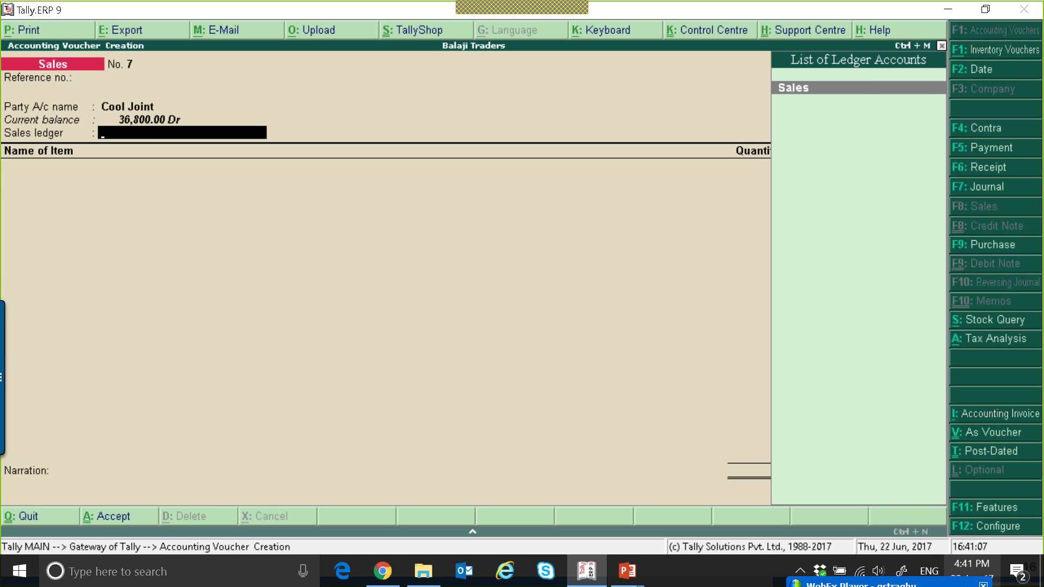
key(Return)
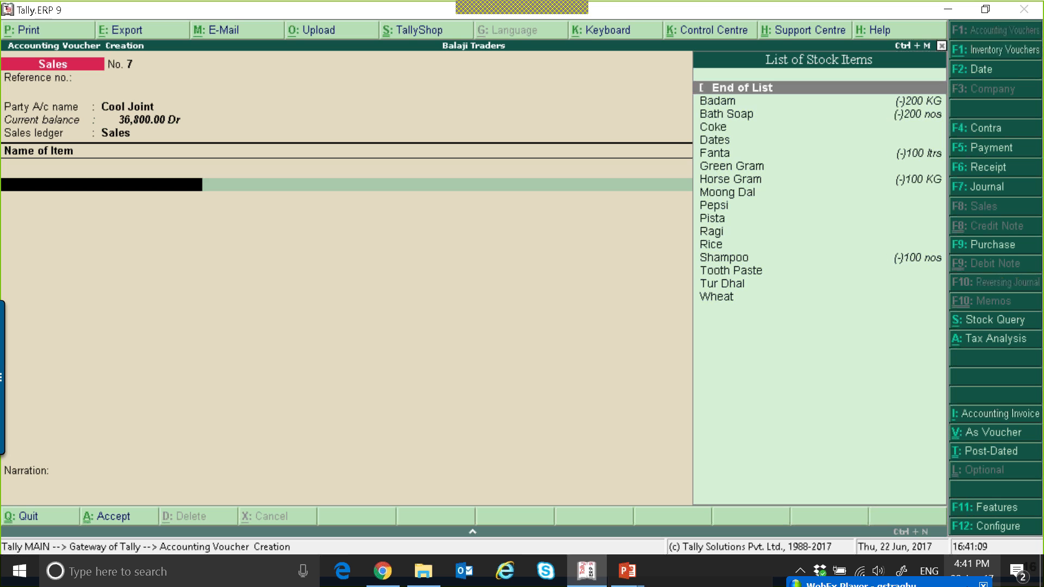
Add 100 KG of Badam to the invoice, accepting the negative stock warning
key(Down)
key(Return)
text(100)
key(Return)
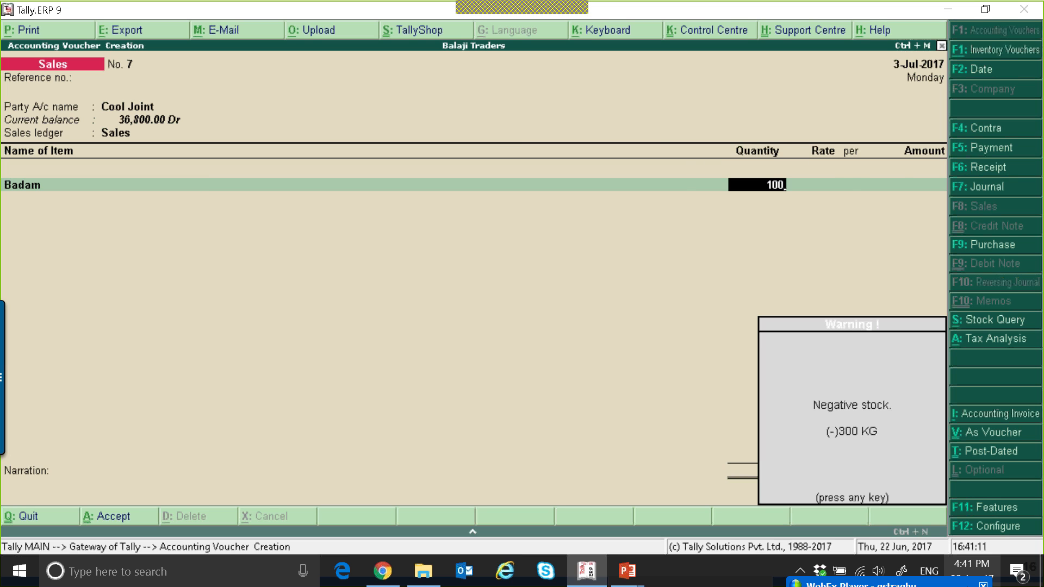
key(Return)
key(Return)
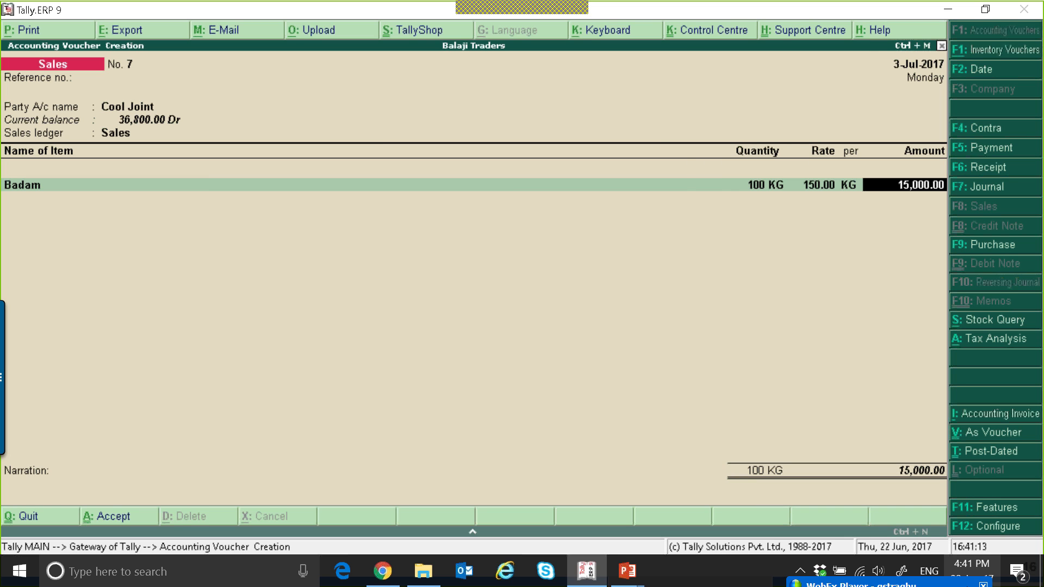
Enable modification of tax details for GST in the sales invoice configuration
key(F12)
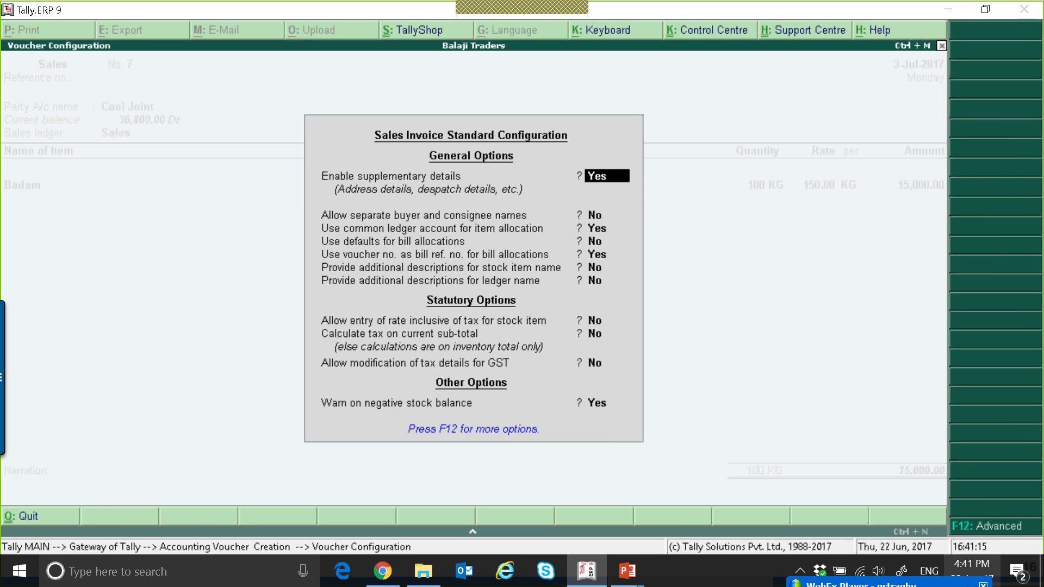
key(Down)
key(Down)
key(Down)
key(Down)
key(Down)
key(Down)
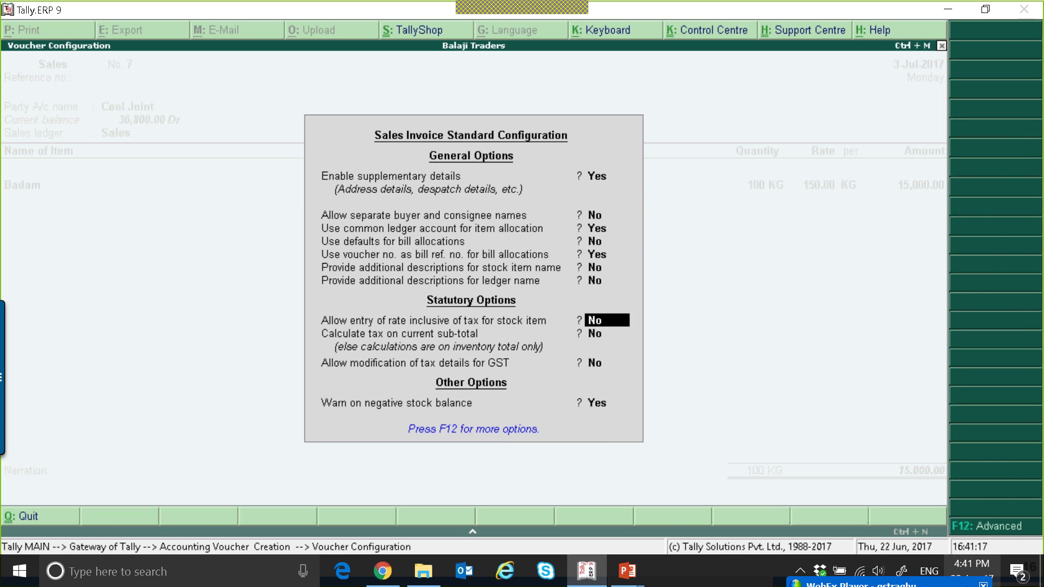
text(y)
key(Return)
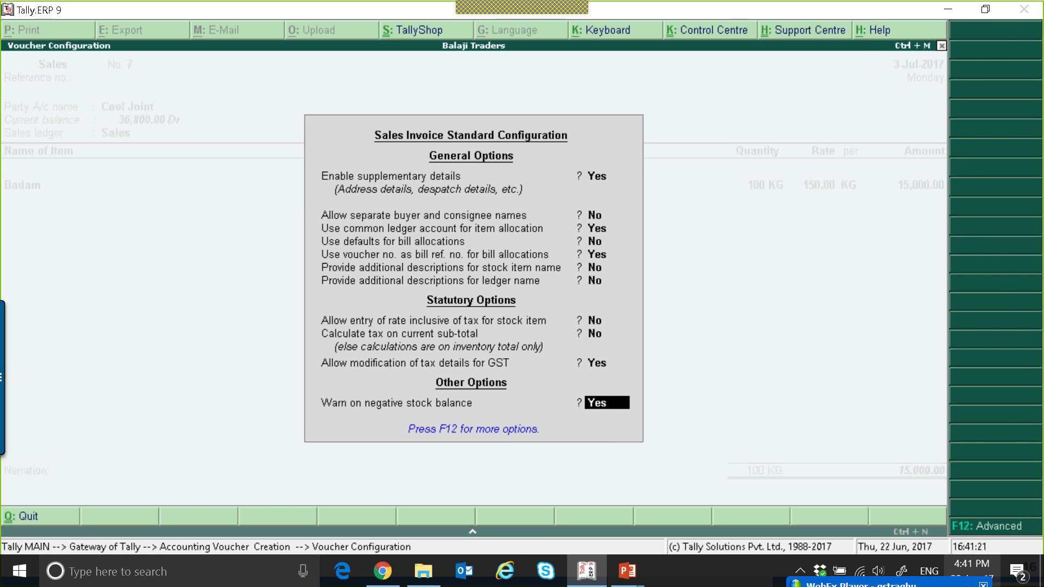
key(Return)
Set the Cool Joint invoice's tax classification to Deemed Exports Taxable
key(BackSpace)
key(BackSpace)
key(BackSpace)
key(BackSpace)
key(Return)
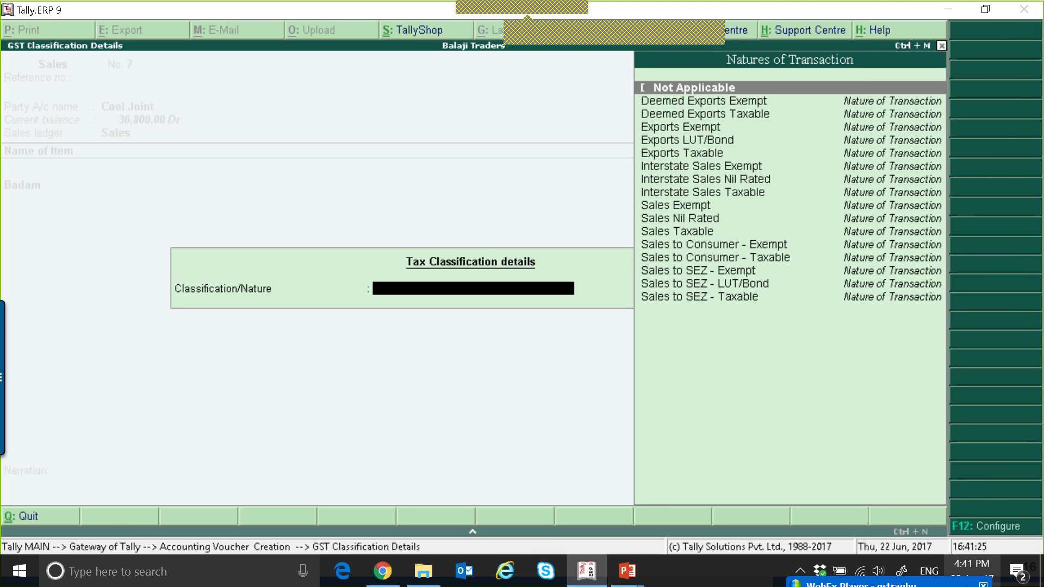
key(Down)
key(Down)
key(Down)
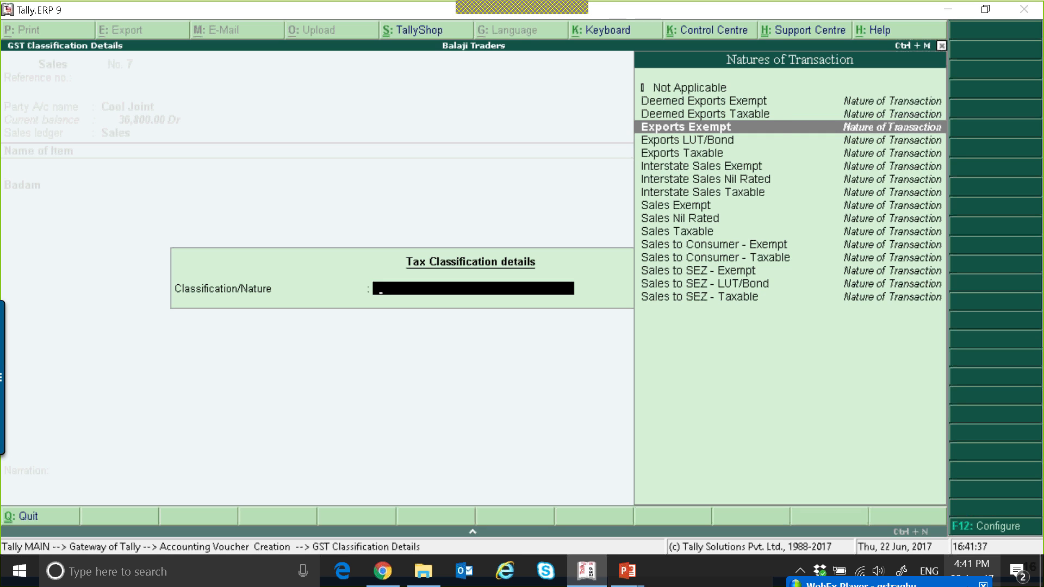
key(Up)
key(Up)
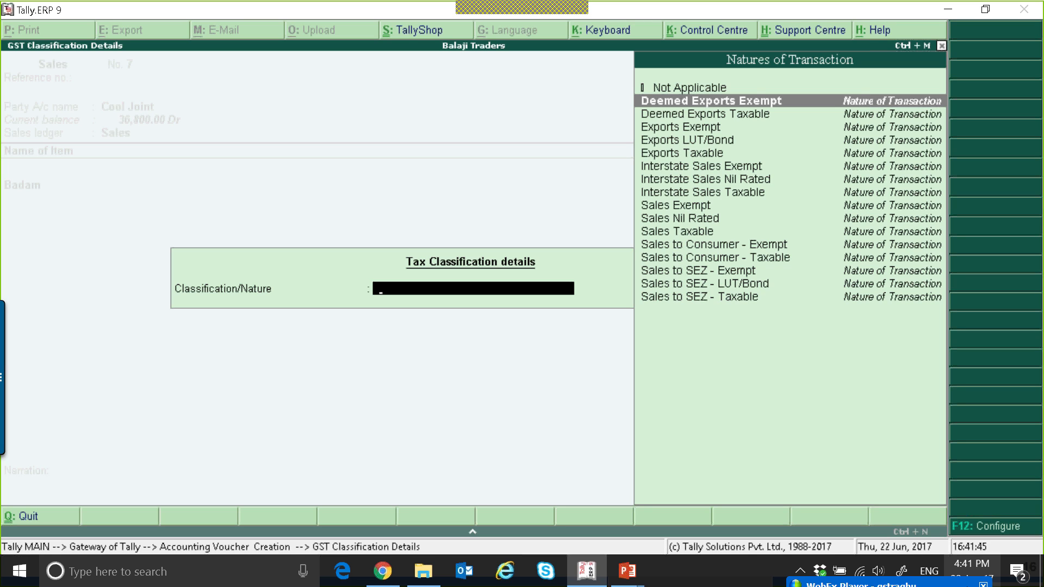
key(Down)
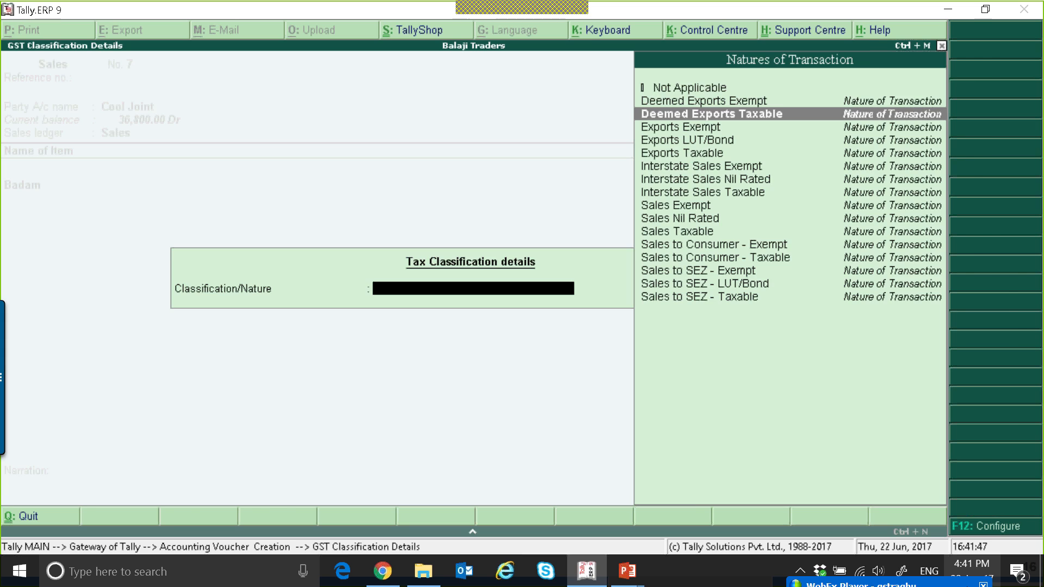
key(Return)
key(Return)
key(Return)
key(Return)
key(Return)
key(Return)
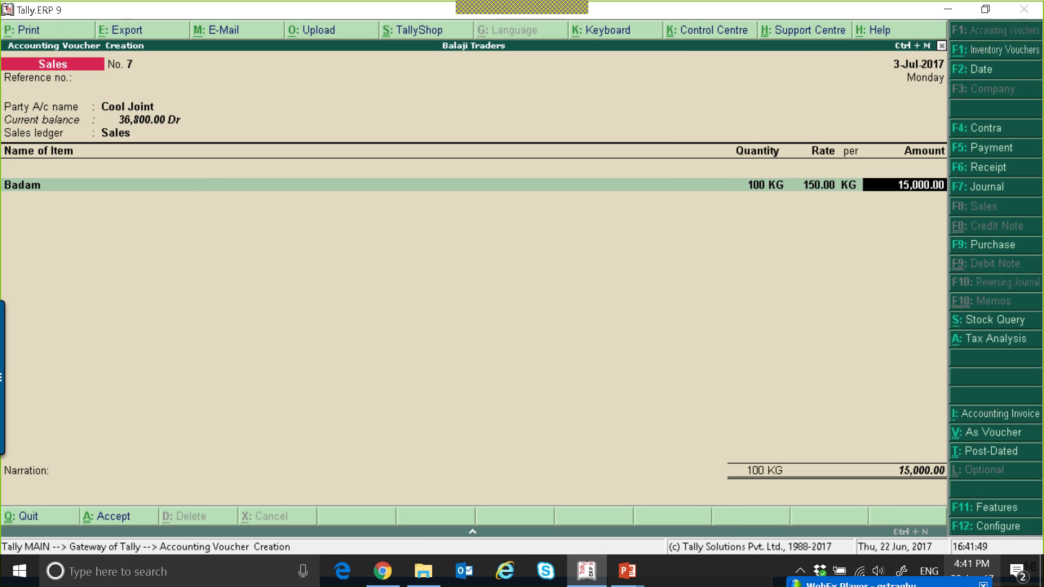
Add a tax ledger line to the invoice, choosing IGST and then replacing it with CGST
text(i)
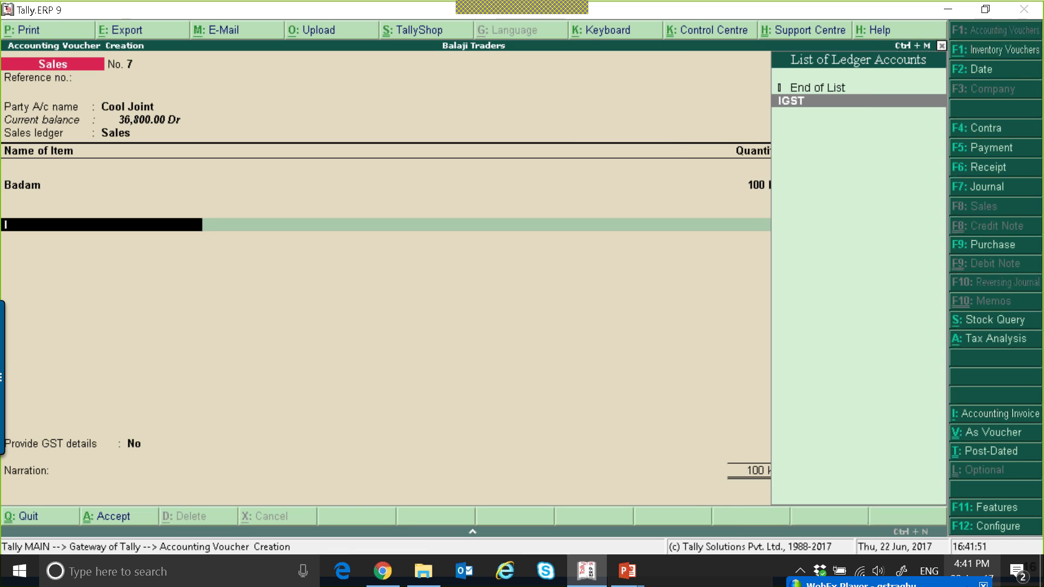
key(Return)
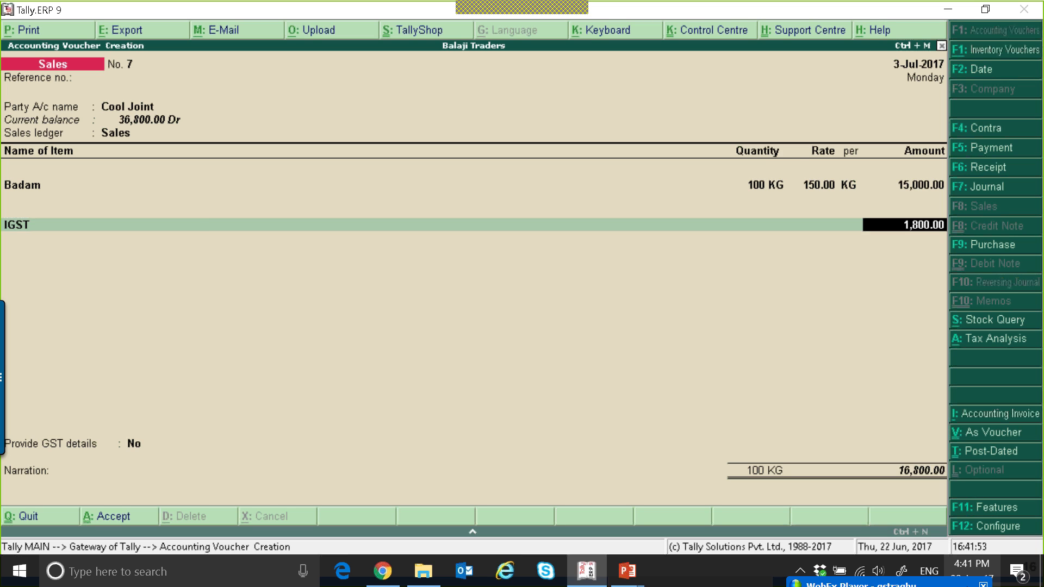
key(BackSpace)
text(cg)
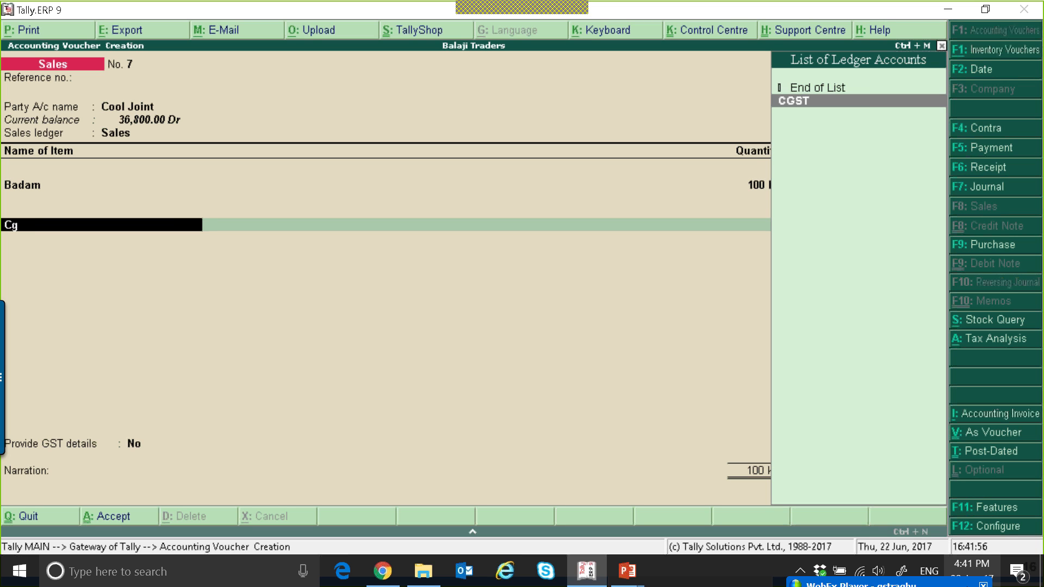
key(Return)
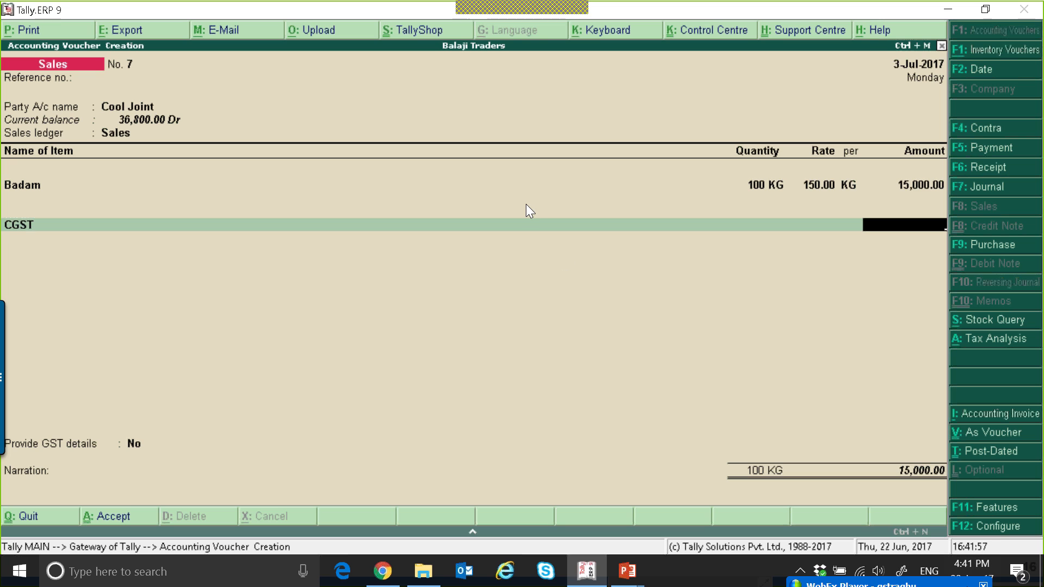
Open the Cool Joint party ledger for alteration from the party field and accept it unchanged
key(BackSpace)
key(BackSpace)
key(BackSpace)
key(BackSpace)
key(BackSpace)
key(BackSpace)
key(BackSpace)
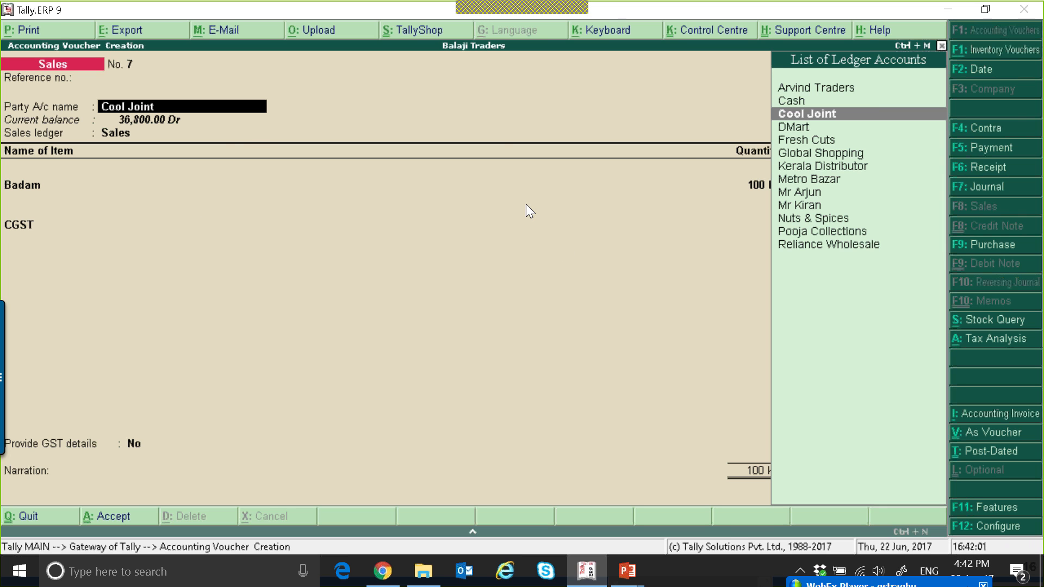
key(ctrl+Return)
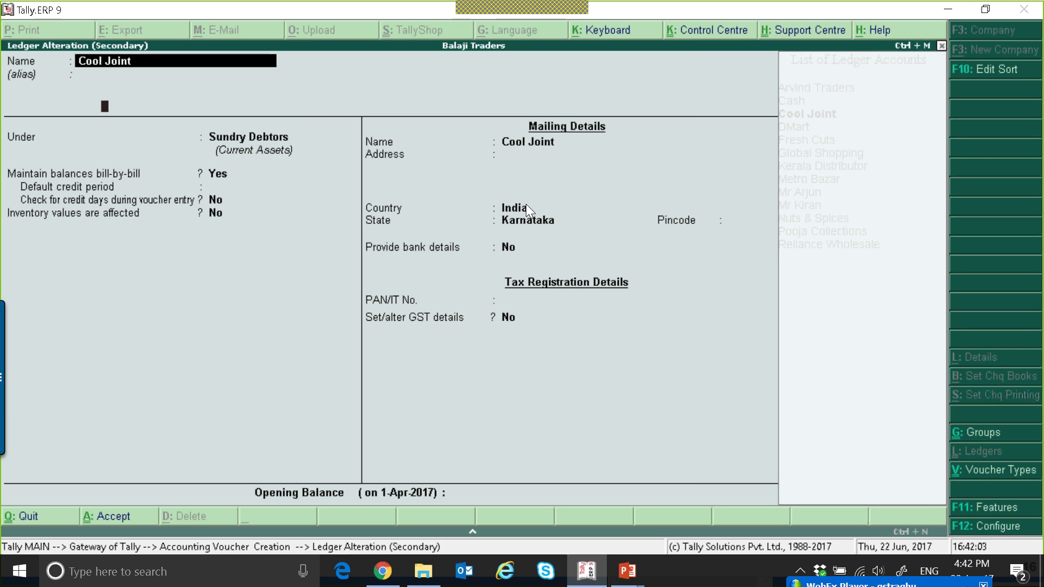
key(ctrl+a)
key(ctrl+a)
key(Return)
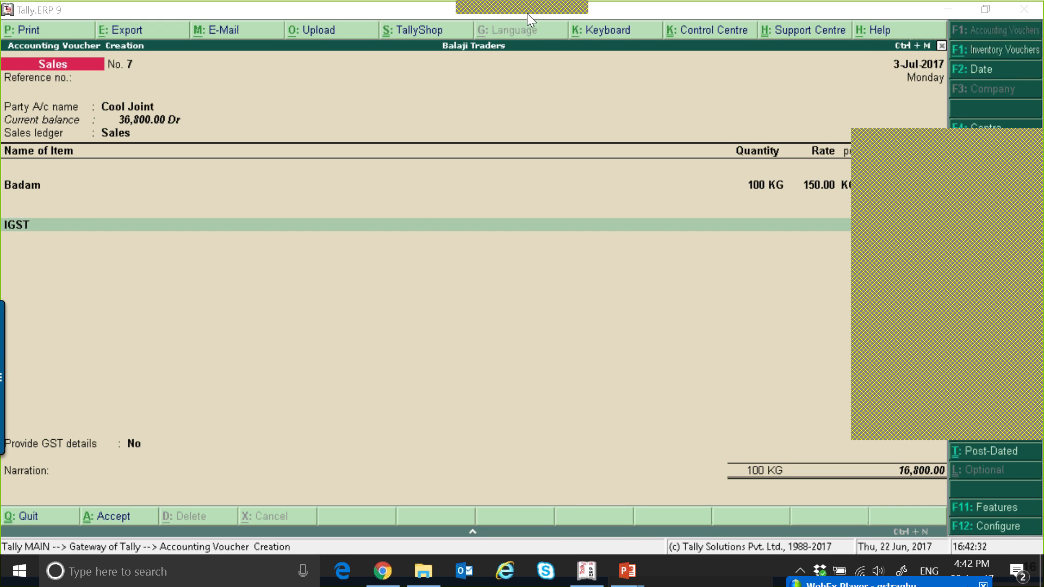
Save the Cool Joint invoice with the IGST line, accepting the bill-wise new reference
click(426, 224)
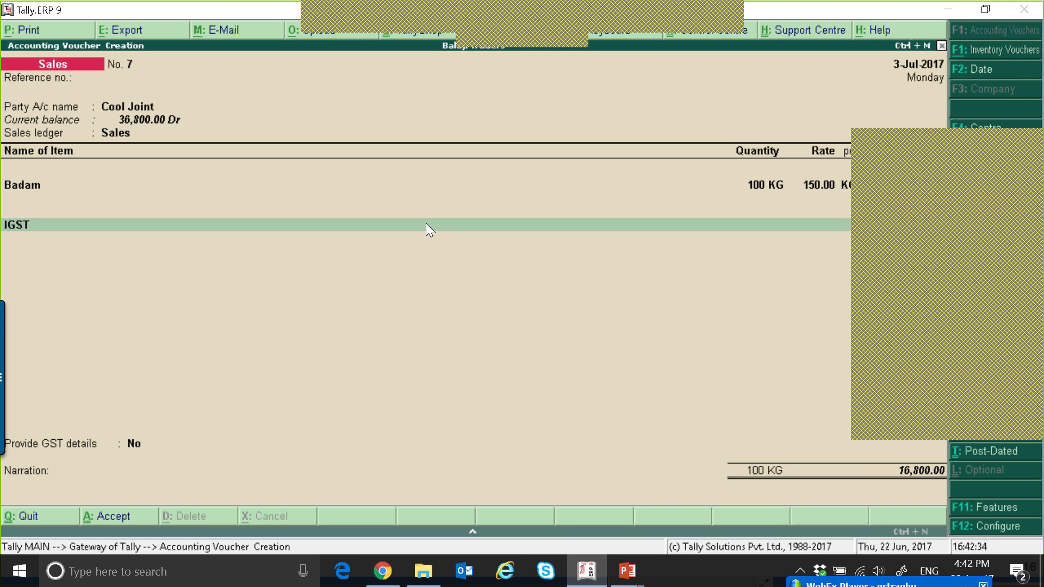
key(Return)
key(Return)
key(Return)
key(Return)
key(Return)
key(Return)
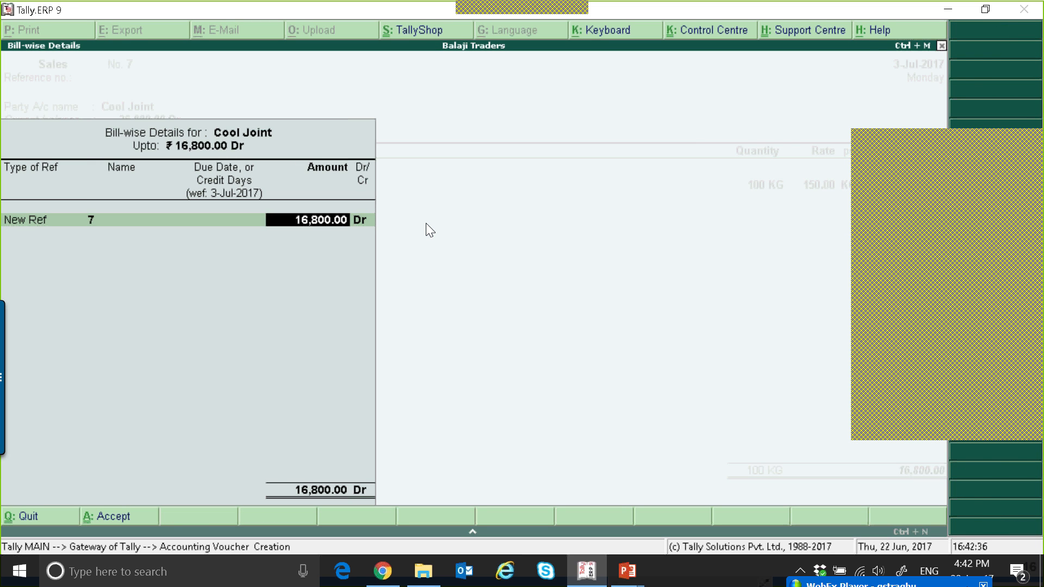
key(Return)
key(Return)
key(Return)
key(Return)
key(Return)
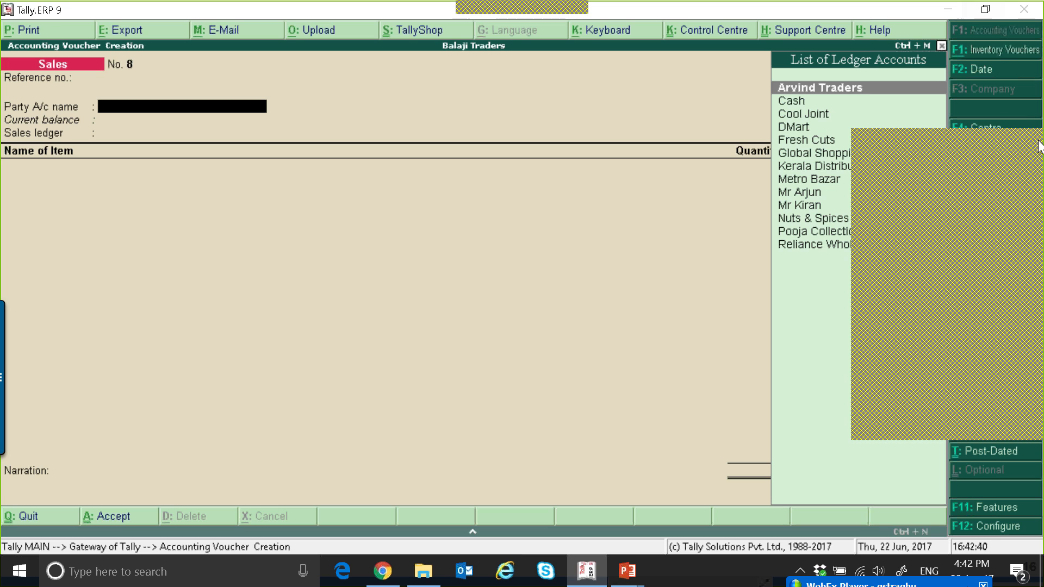
Start a new sales invoice for Arvind Traders with the tax classification Exports LUT/Bond
key(Return)
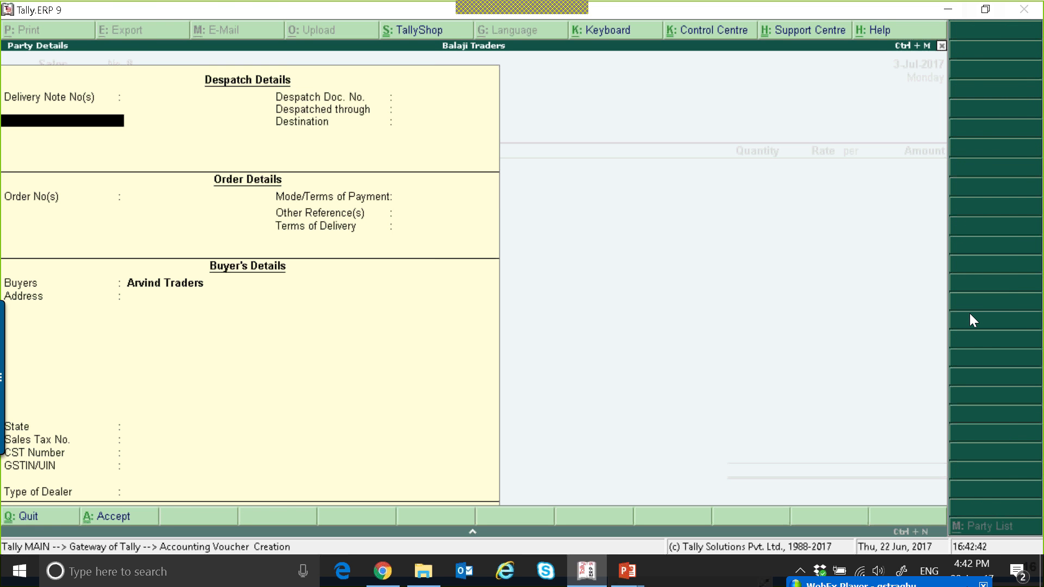
key(ctrl+a)
key(Return)
key(Up)
key(Up)
key(Up)
key(Up)
key(Up)
key(Up)
key(Up)
key(Up)
key(Up)
key(Up)
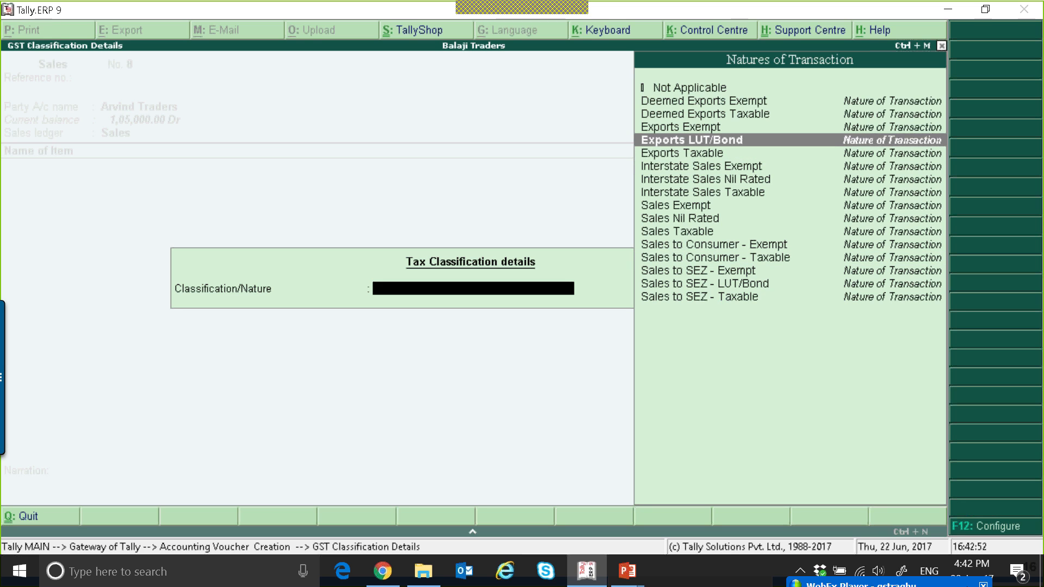
key(Return)
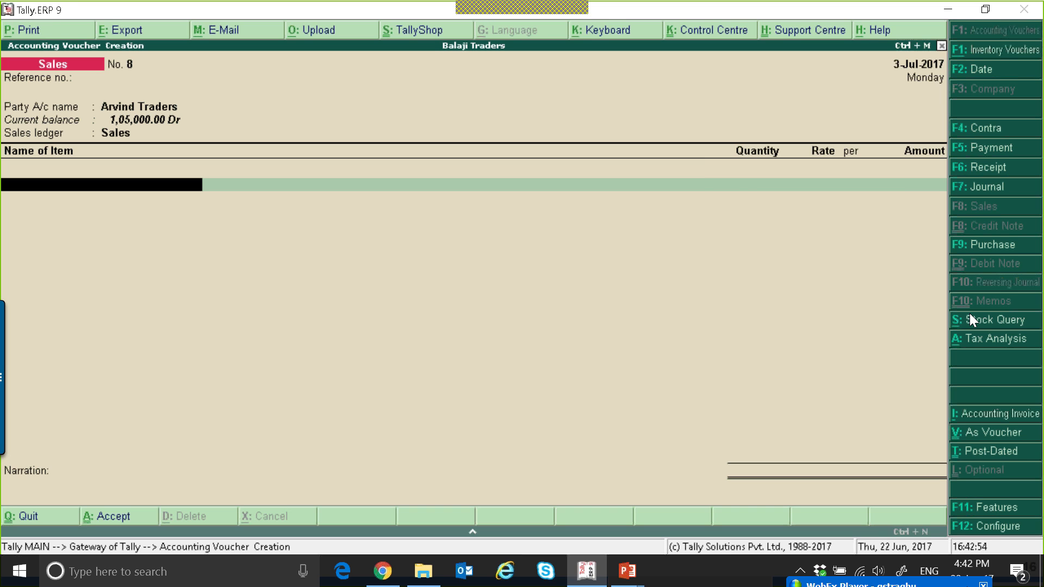
Add 100 nos of Bath Soap to the Arvind Traders invoice
key(Down)
key(Return)
text(100)
key(Return)
key(Return)
key(Return)
key(Return)
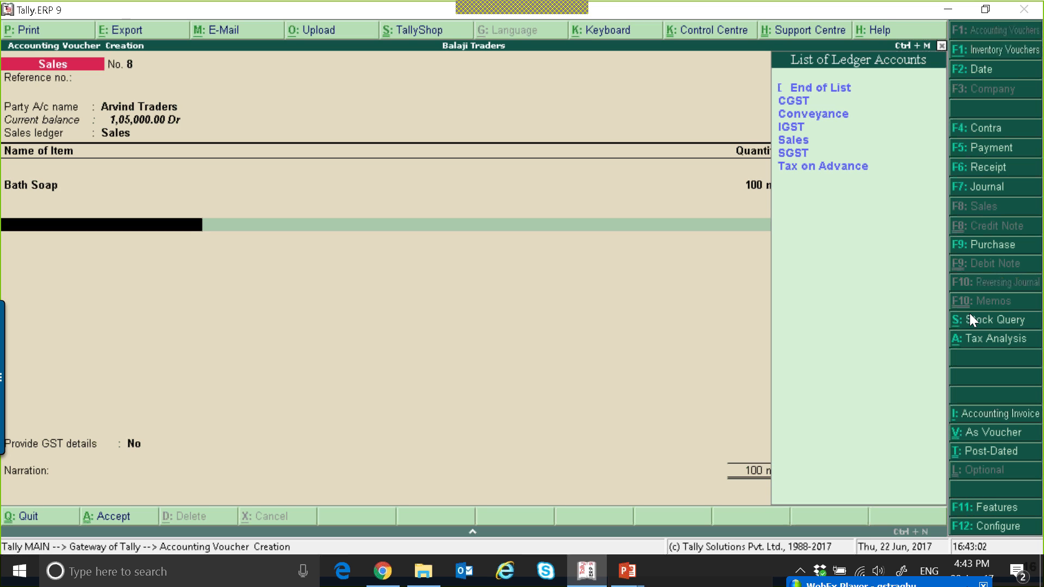
Add a tax ledger line choosing IGST, replace it with SGST, and save the invoice
key(Down)
key(Down)
key(Down)
key(Return)
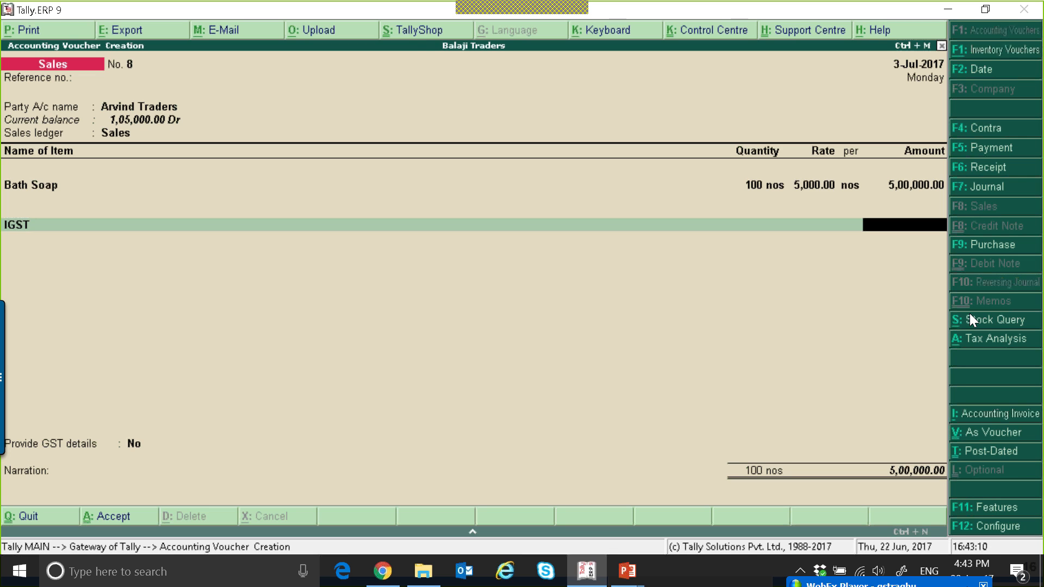
key(BackSpace)
text(Sg)
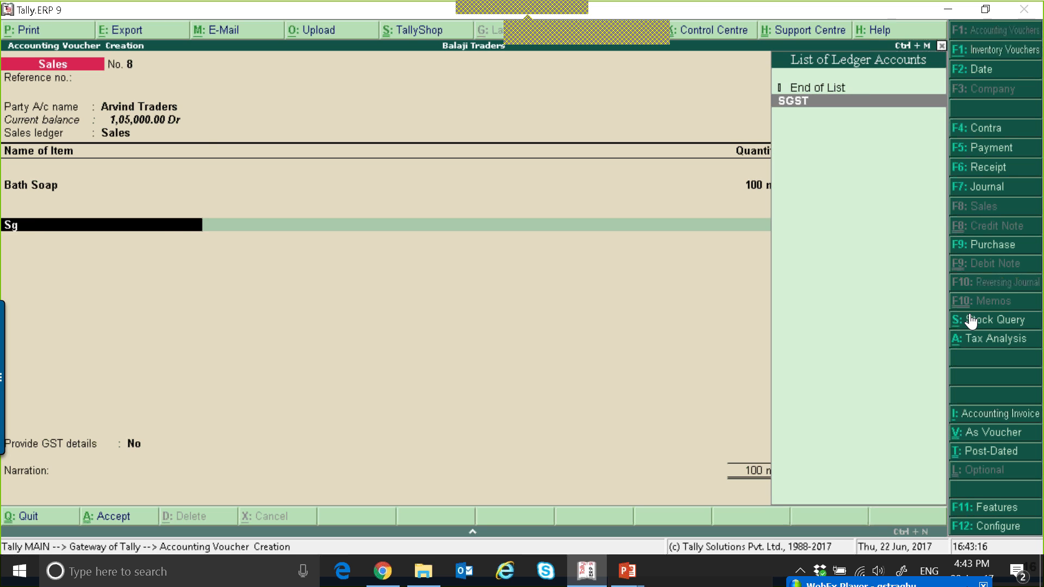
key(Return)
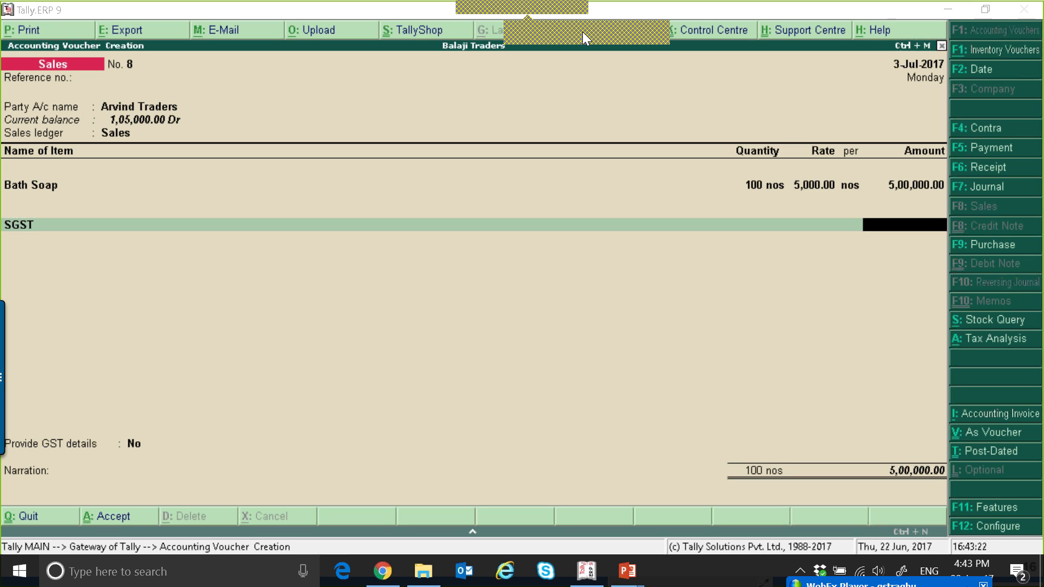
key(ctrl+a)
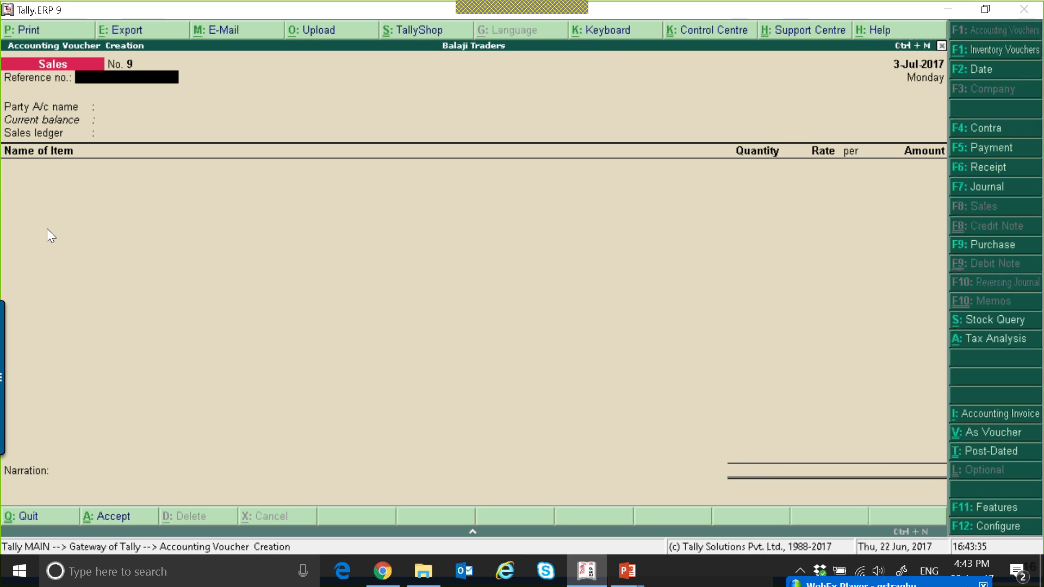
Reopen the Arvind Traders invoice, step through its classification and bill-wise details, and accept it with conflicts to resolve later
key(Page_Up)
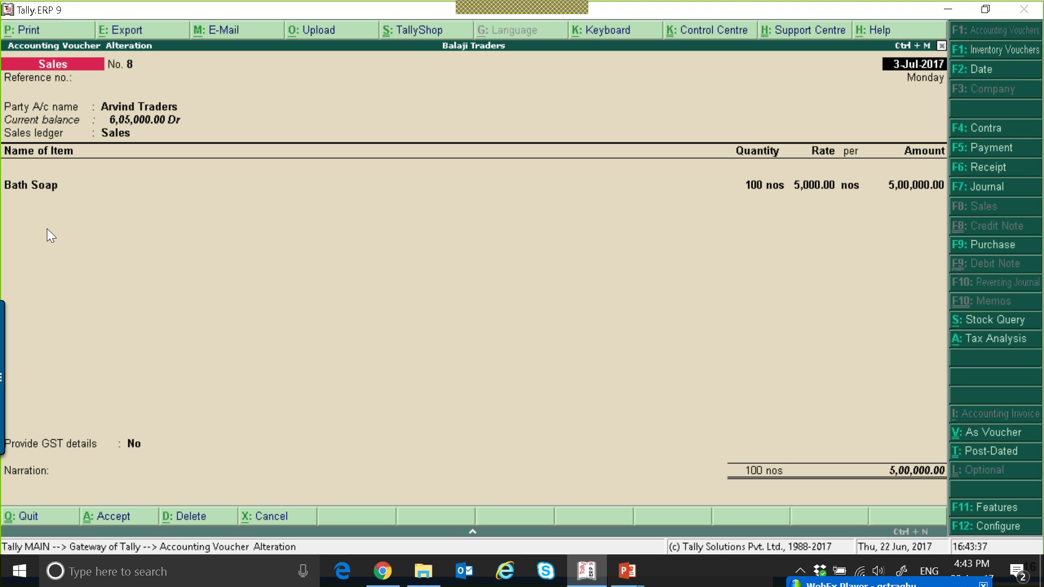
key(Return)
key(Return)
key(Return)
key(Return)
key(Return)
key(Return)
key(Return)
key(Return)
key(Return)
key(Return)
key(Return)
key(Return)
key(Return)
key(Return)
key(Return)
key(Return)
key(Return)
key(Return)
key(Return)
key(Return)
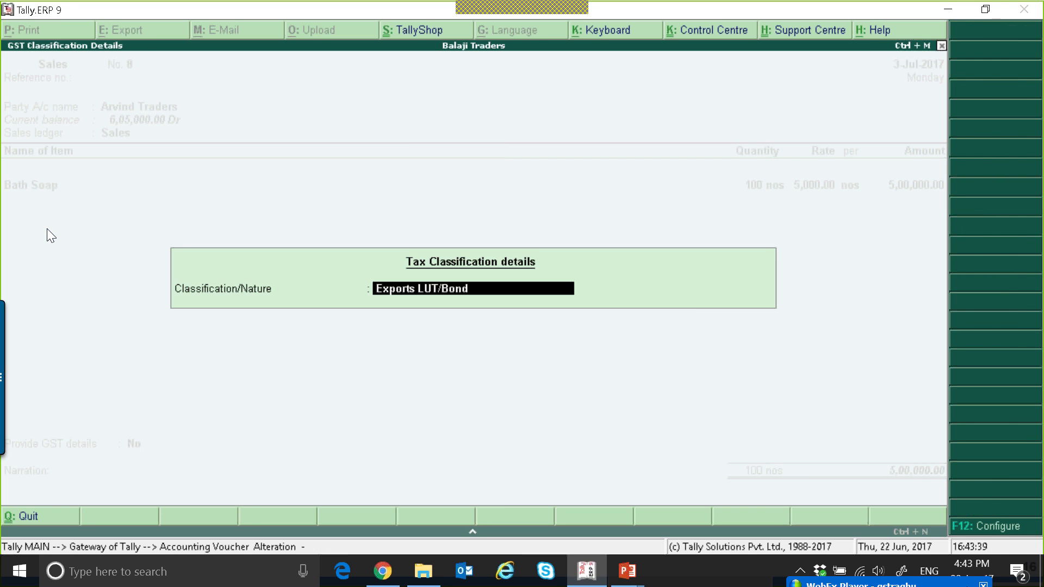
key(Return)
key(Return)
key(Return)
key(Return)
key(Return)
key(Return)
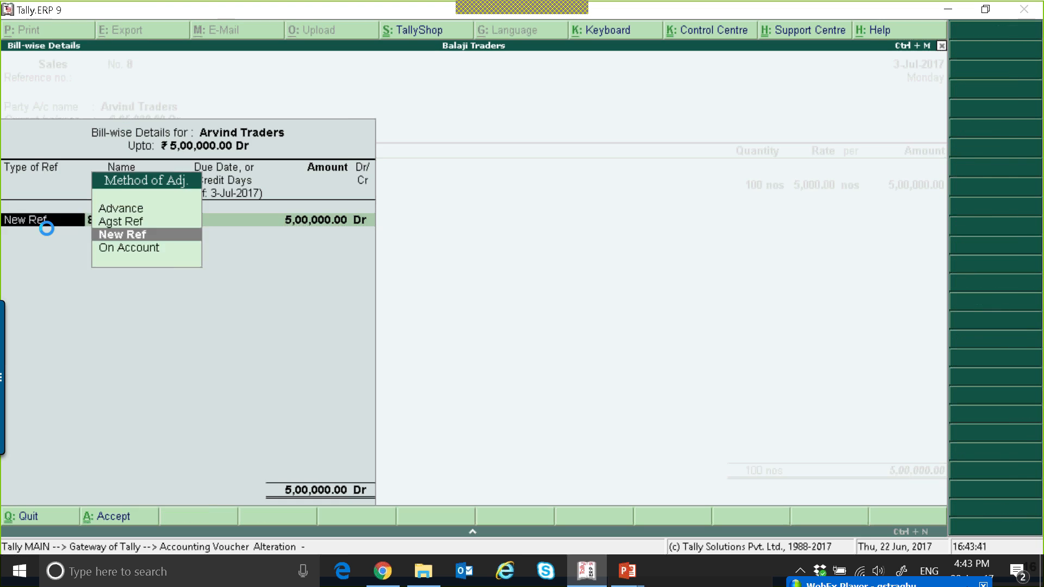
key(Return)
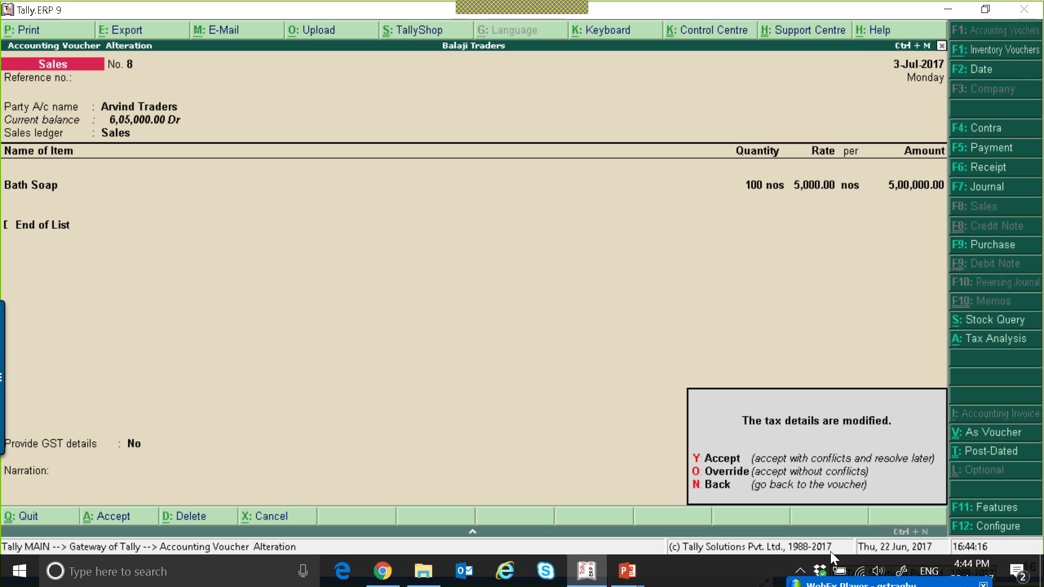
key(y)
Open the GSTR-1 report and its incomplete/mismatch in information section
key(Escape)
key(y)
key(d)
key(u)
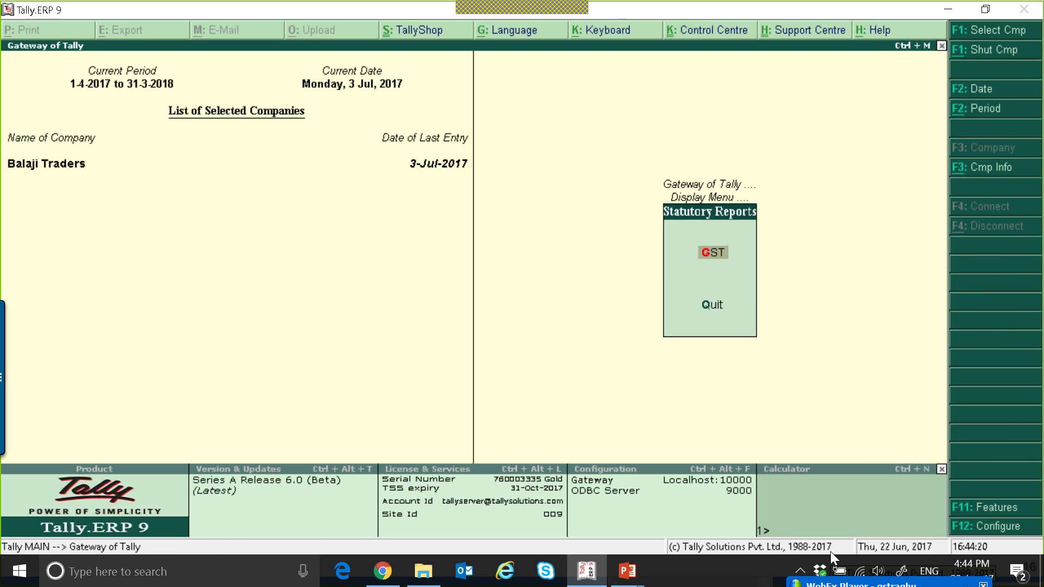
key(g)
key(Return)
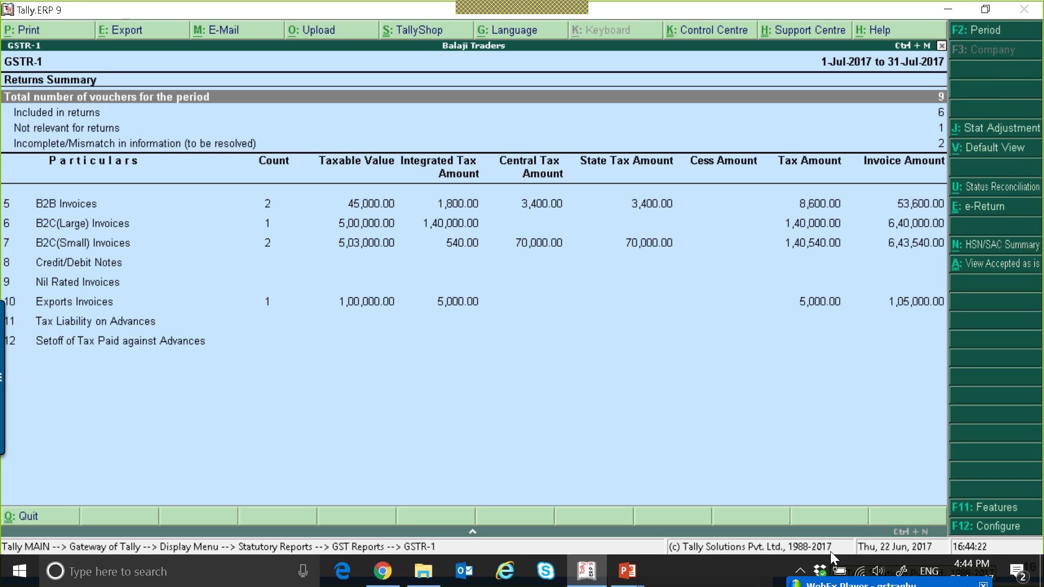
key(Down)
key(Down)
key(Down)
key(Return)
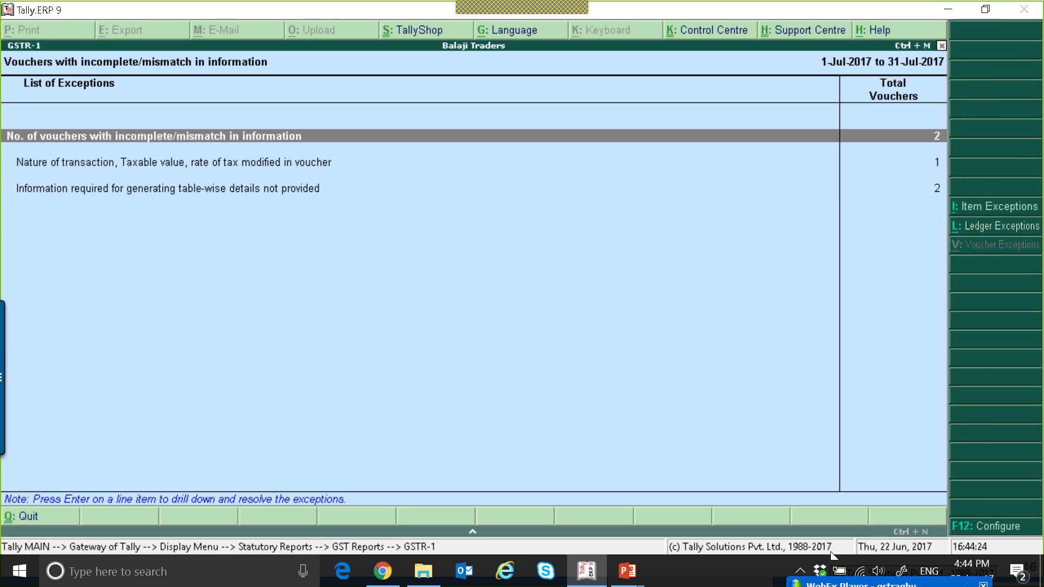
Examine the exceptions for modified nature of transaction, taxable value and tax rate, then move to the next exception
key(Down)
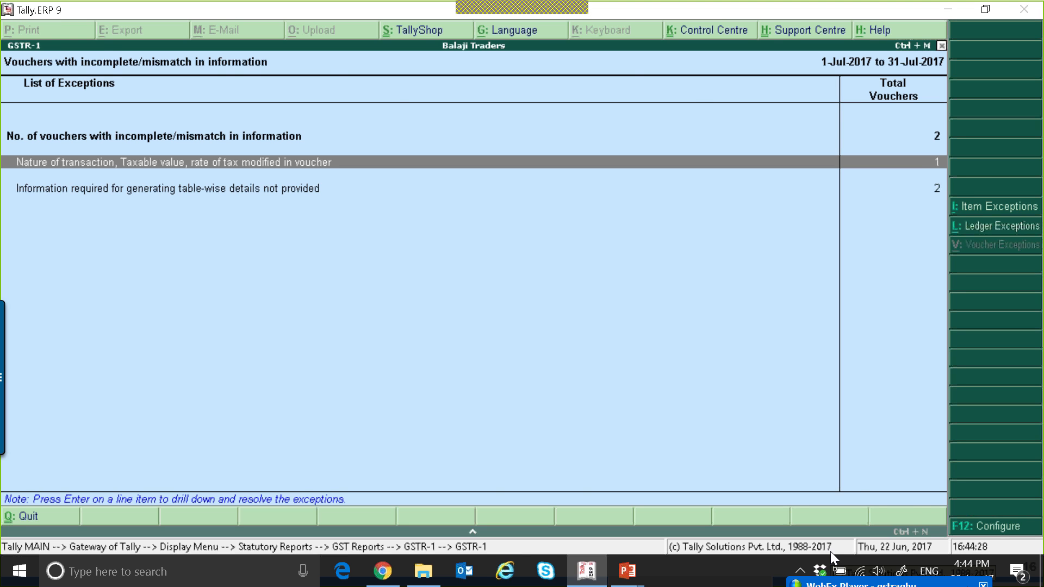
key(Return)
key(Escape)
key(Down)
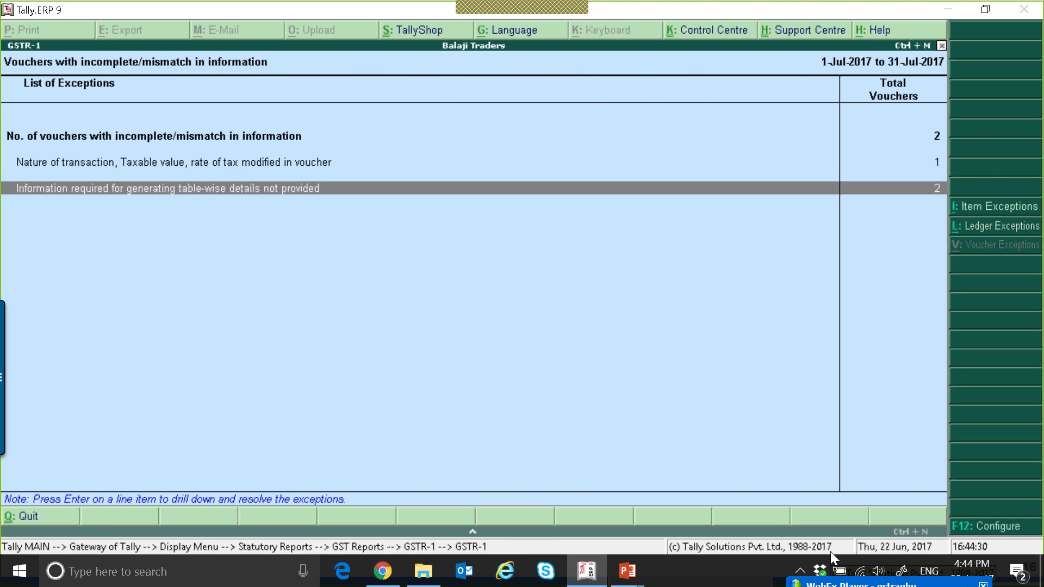
Open the missing table-wise details exceptions and enter HSN code 34568443 for the Arvind Traders voucher
key(Return)
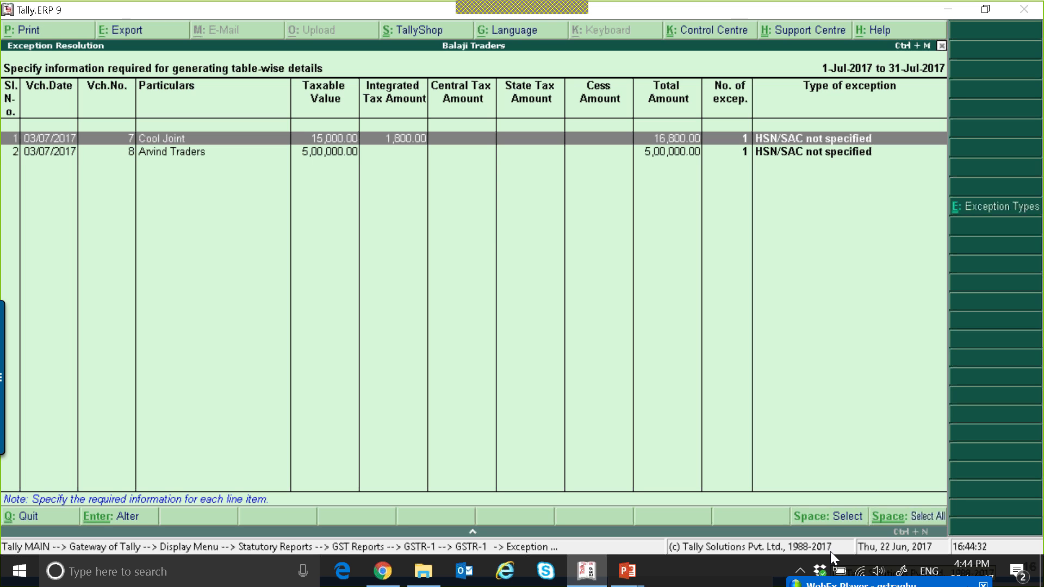
key(Down)
key(Return)
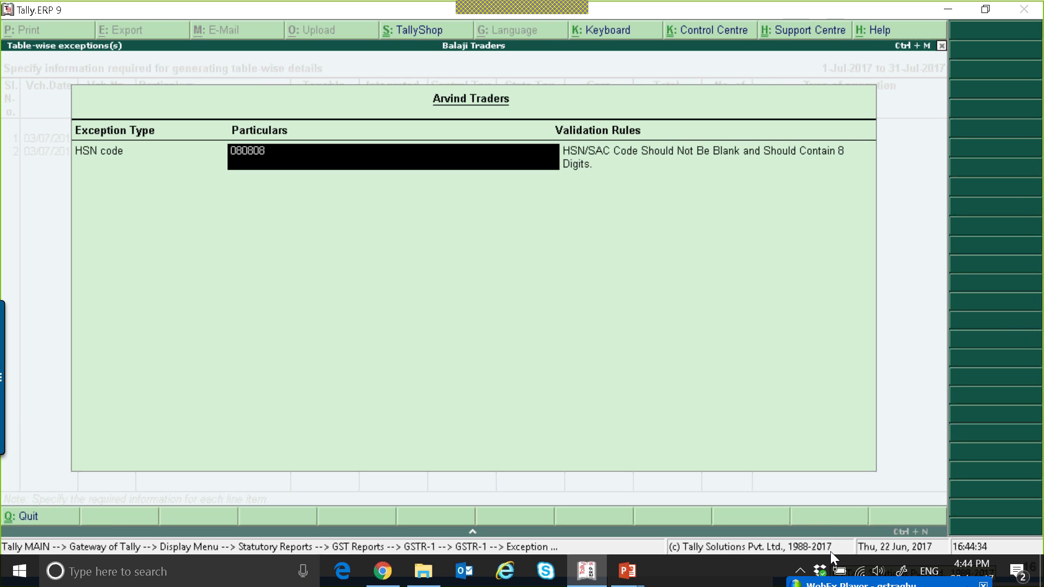
text(34568443)
key(Return)
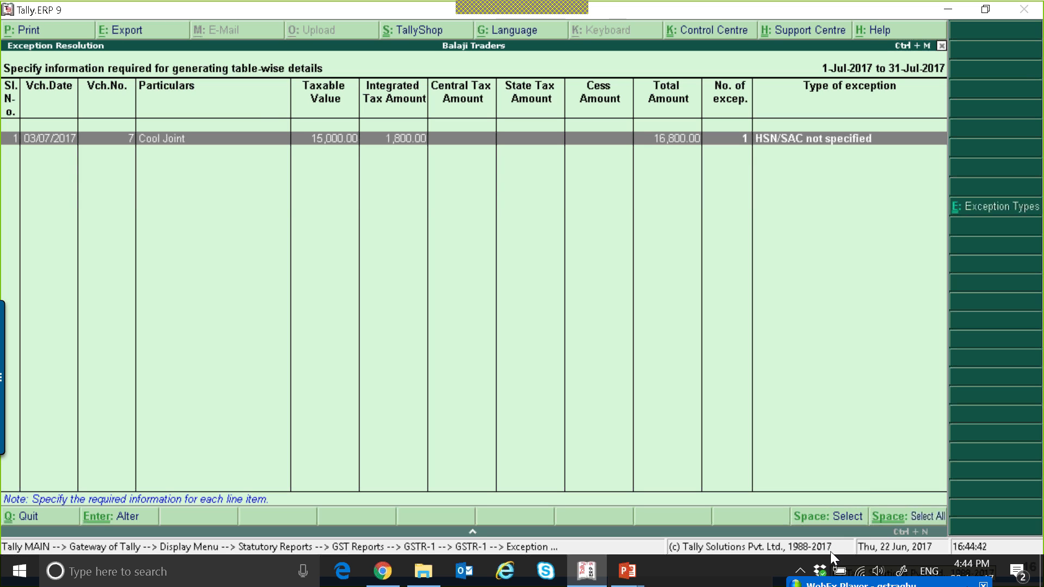
Enter HSN code 45453245 for the Cool Joint voucher and return to the GSTR-1 returns summary
key(Return)
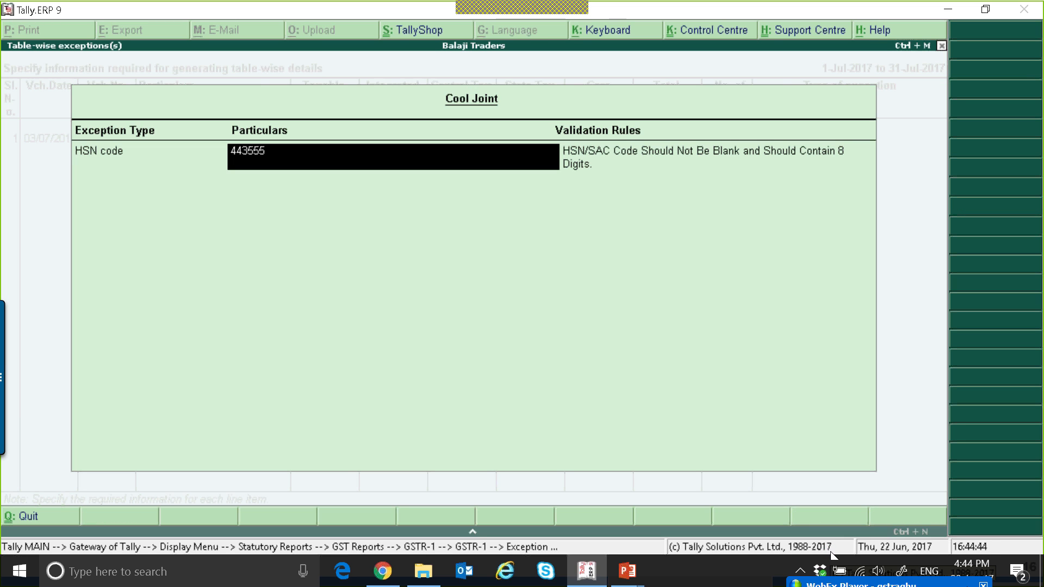
text(45453245)
key(Return)
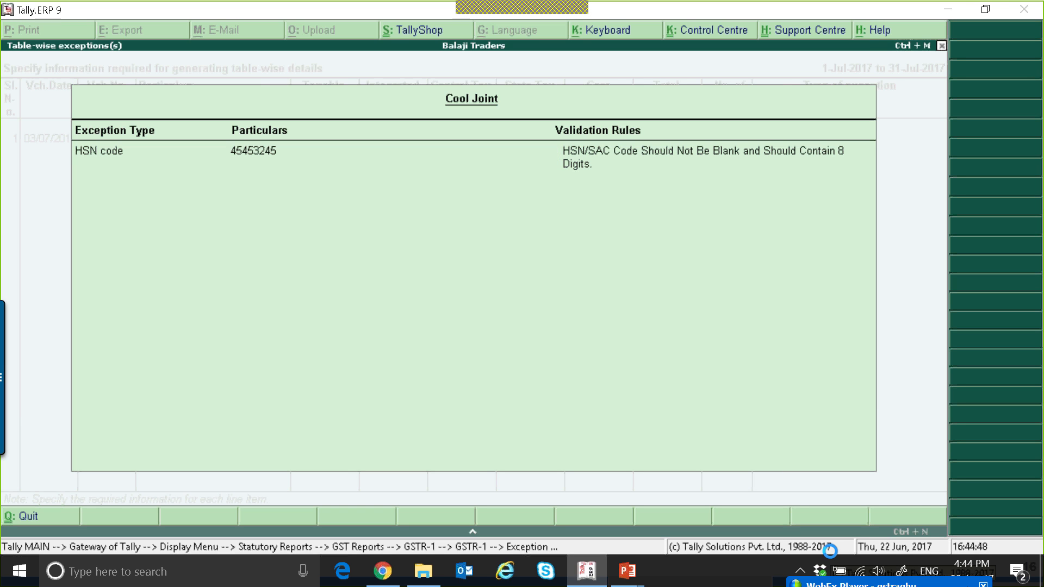
key(Escape)
key(Escape)
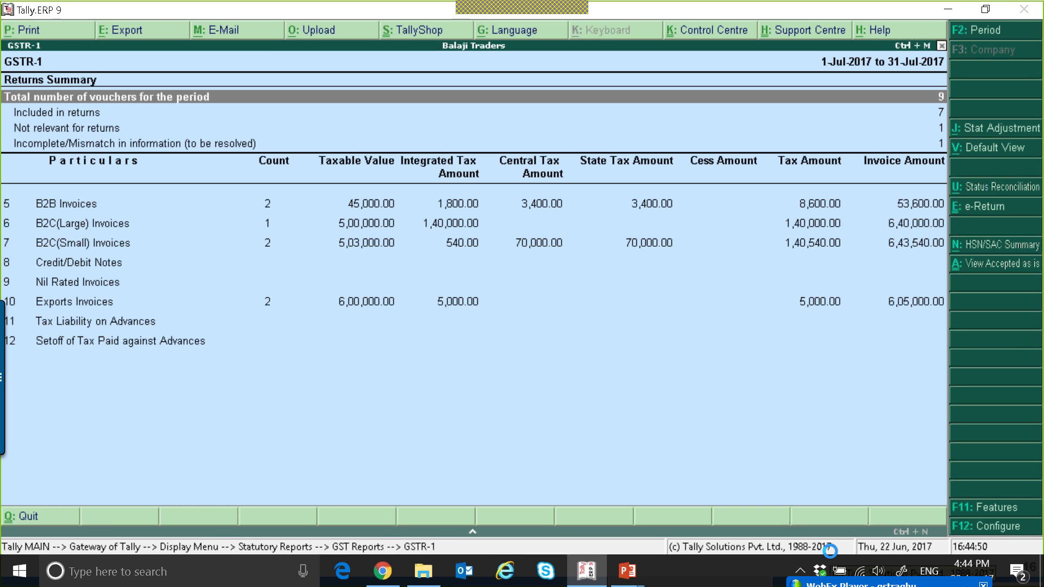
Browse the GSTR-1 summary rows and drill into the B2B invoices to inspect the Cool Joint sales voucher
key(Down)
key(Down)
key(Down)
key(Down)
key(Down)
key(Down)
key(Down)
key(Down)
key(Down)
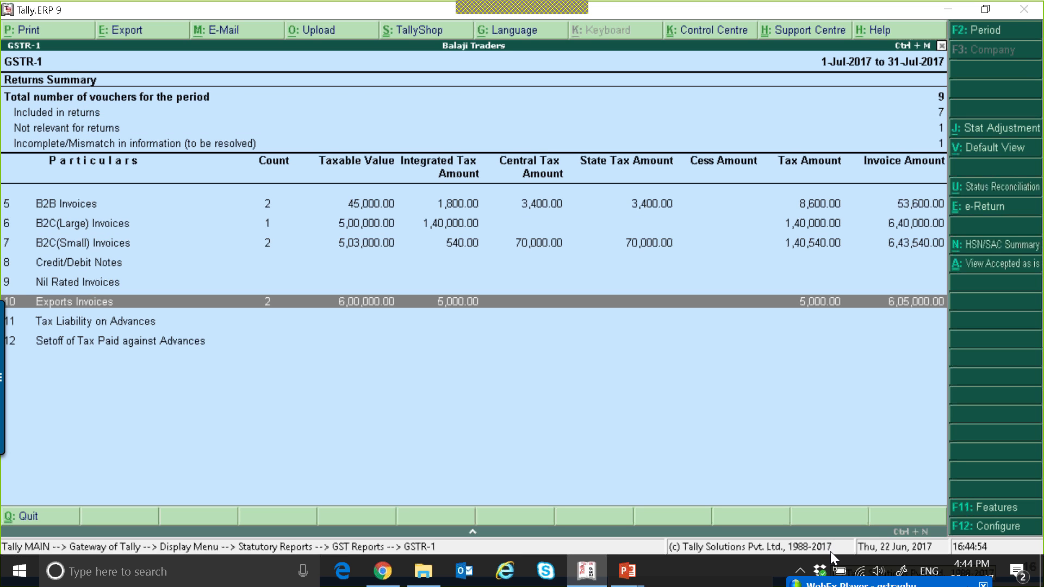
key(Up)
key(Up)
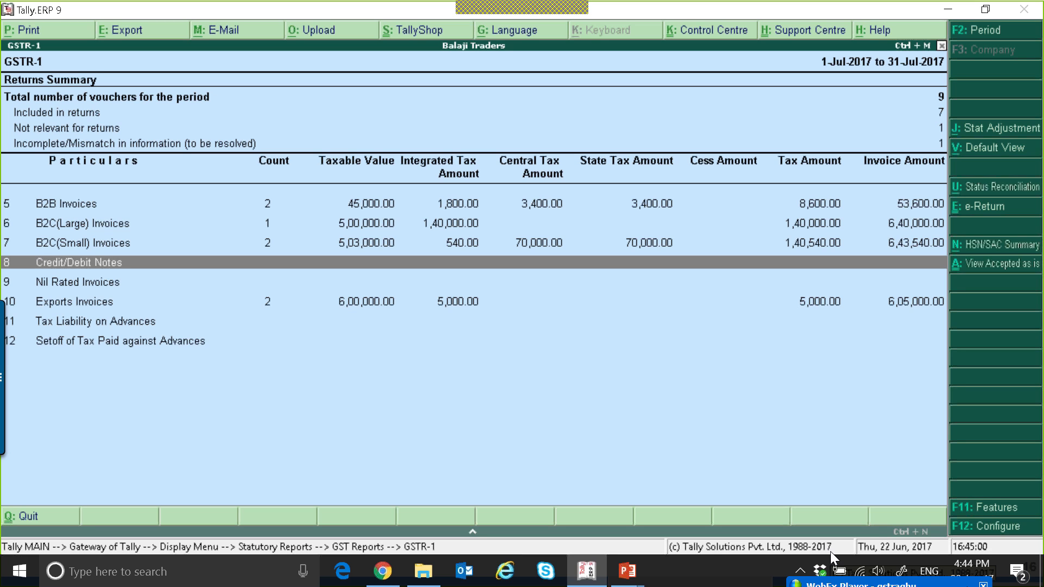
key(Up)
key(Up)
key(Up)
key(Up)
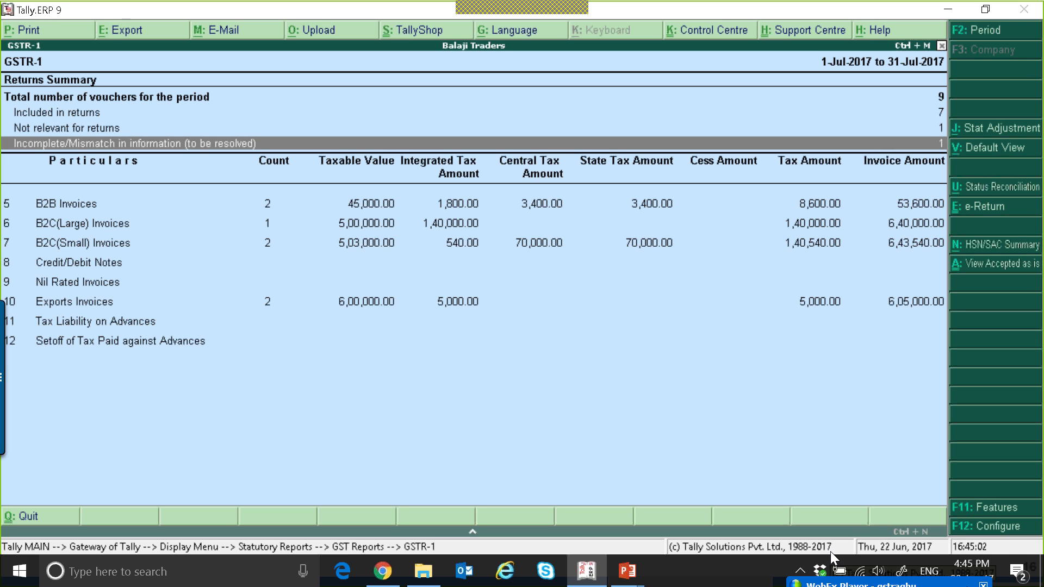
key(Down)
key(Return)
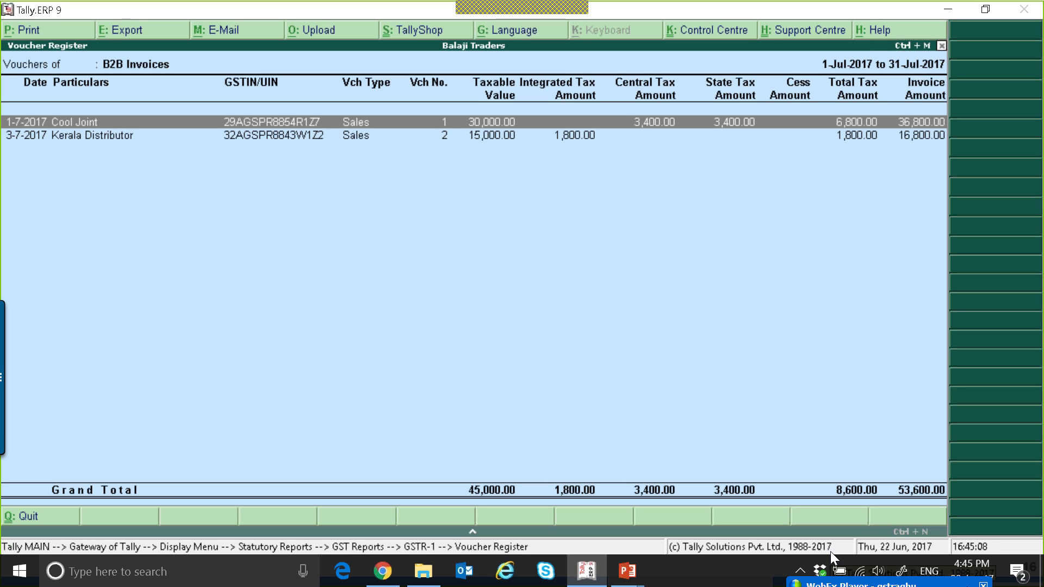
key(Return)
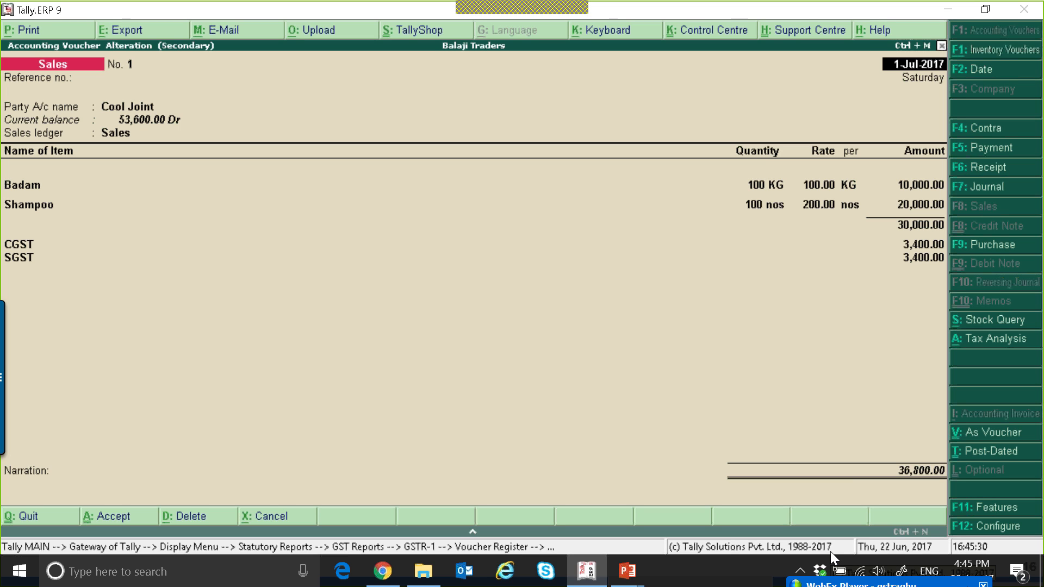
key(Escape)
key(Escape)
key(Escape)
key(Escape)
key(Escape)
key(Escape)
key(Escape)
key(Escape)
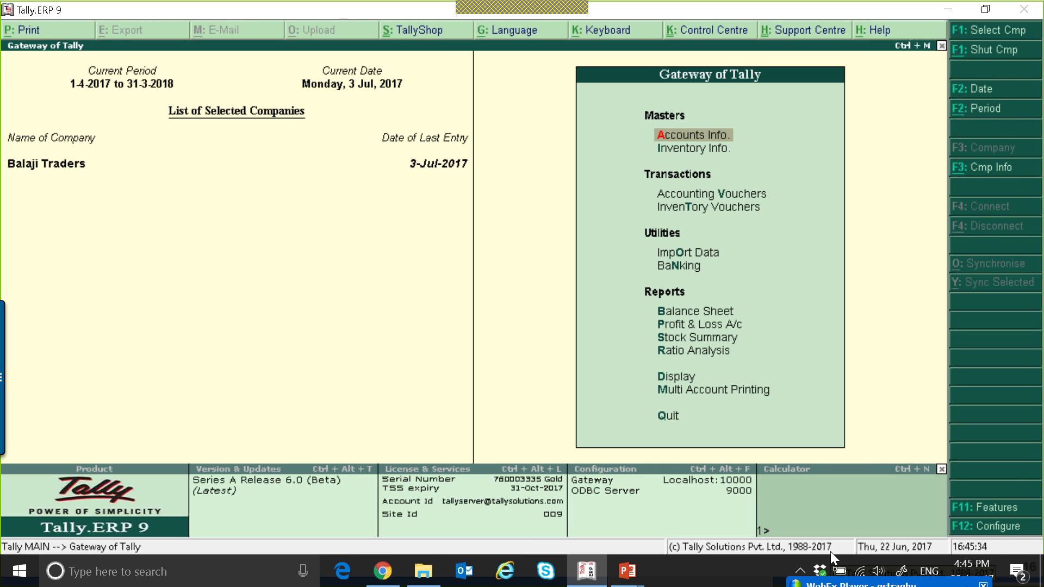
Enable debit and credit notes with credit notes recorded in invoice mode in the company's accounting features
key(F11)
key(Return)
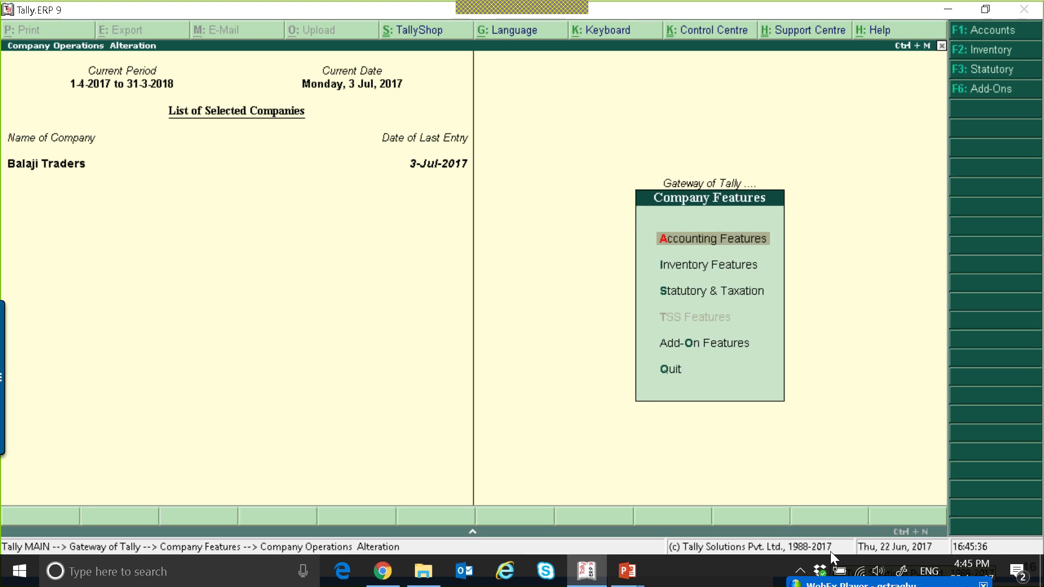
key(Return)
key(Return)
key(Return)
key(Return)
key(Return)
key(Return)
key(Return)
key(Return)
key(Return)
key(Return)
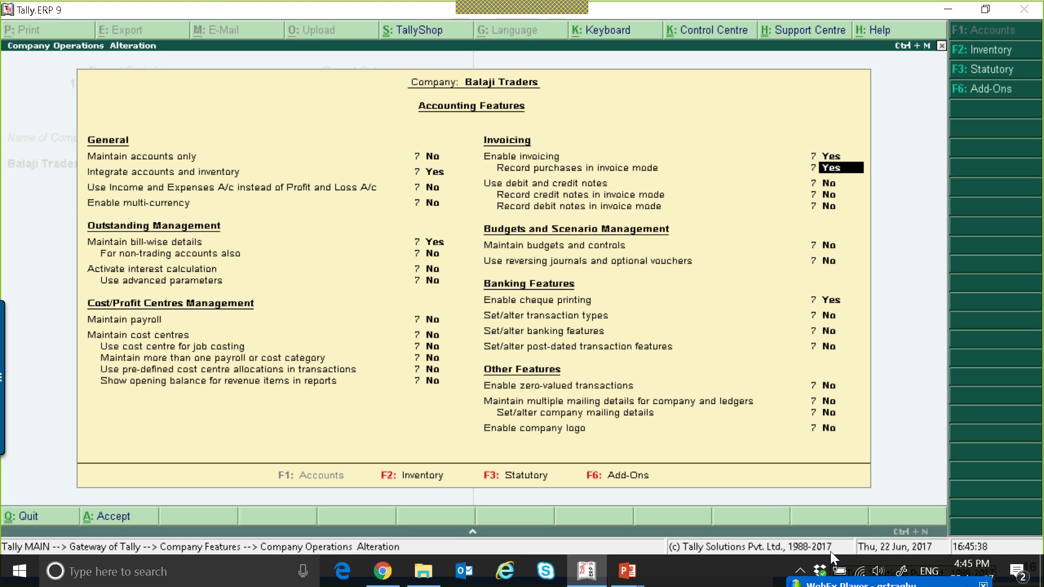
text(y)
key(Return)
text(y)
key(Return)
text(y)
key(Return)
key(ctrl+a)
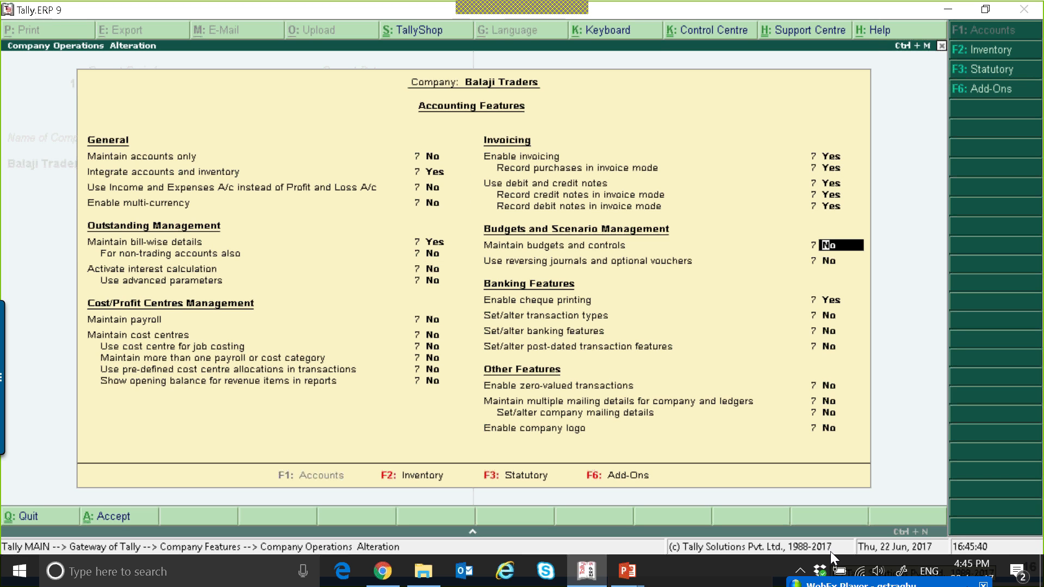
key(Escape)
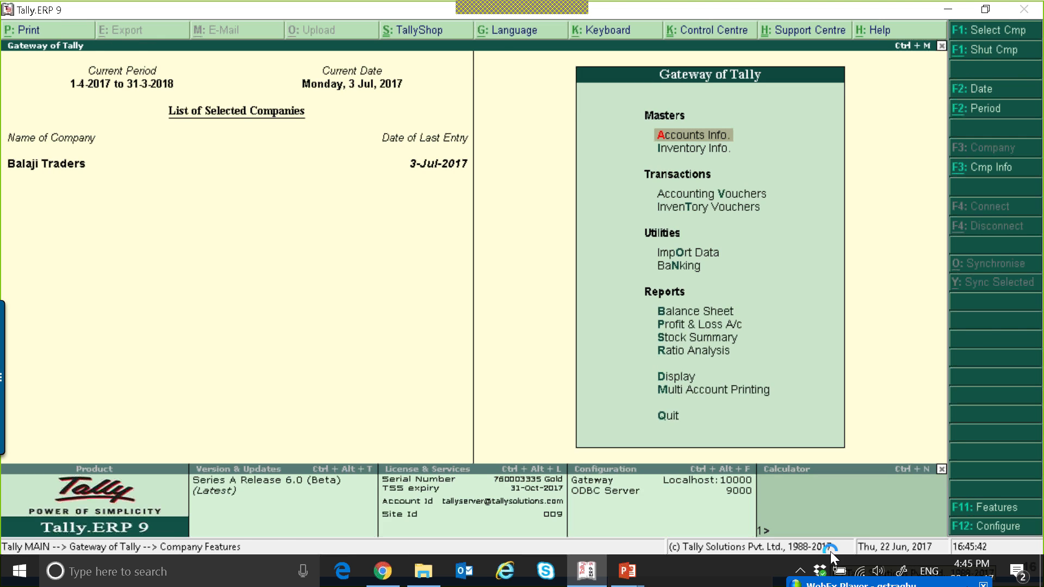
Start a credit note against original invoice 1 dated 1-Jul-2017 for Cool Joint with the Sales ledger
key(v)
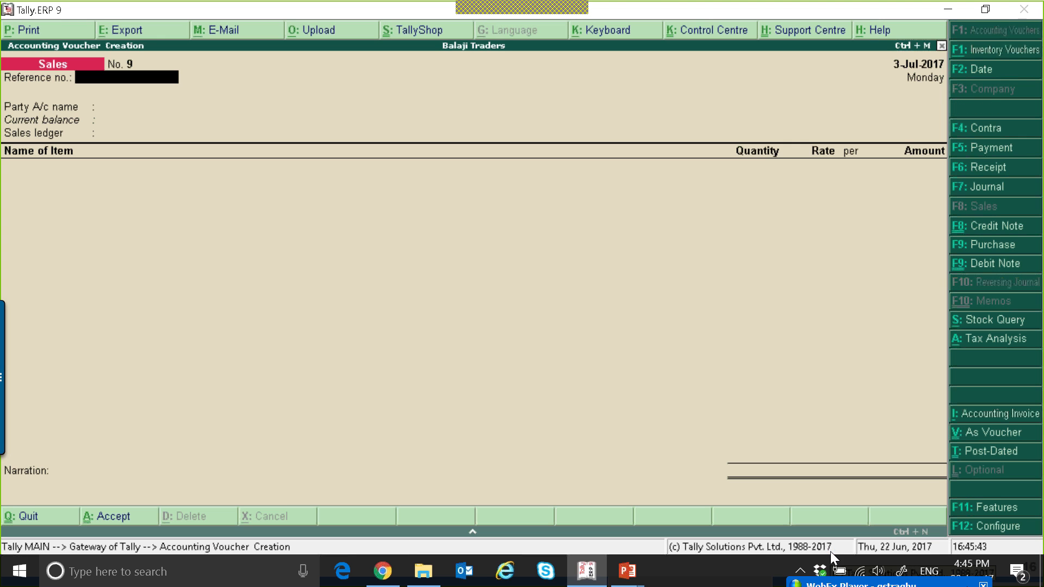
click(990, 231)
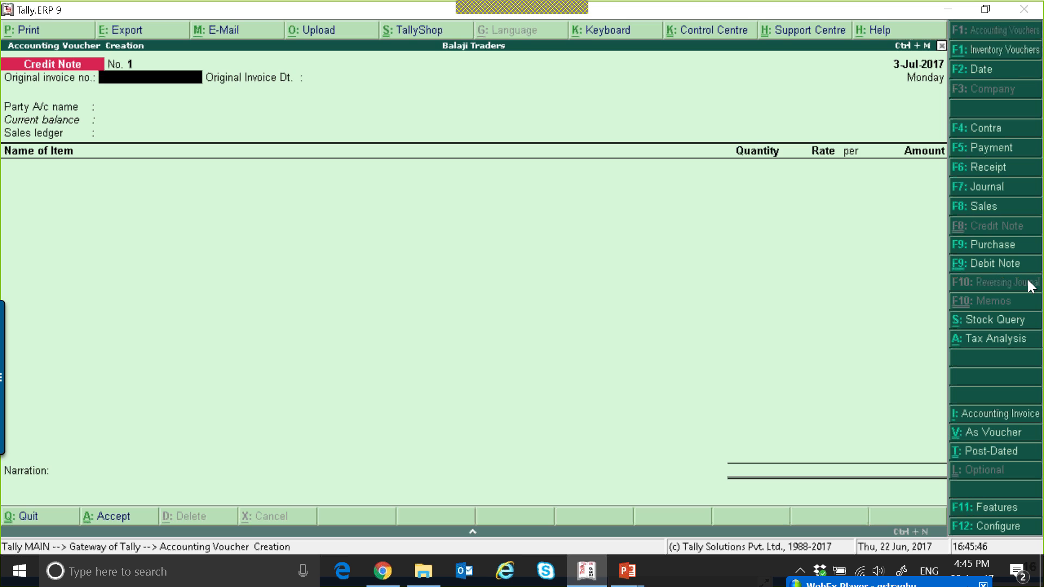
text(1)
key(Return)
text(1)
key(Return)
key(Down)
key(Down)
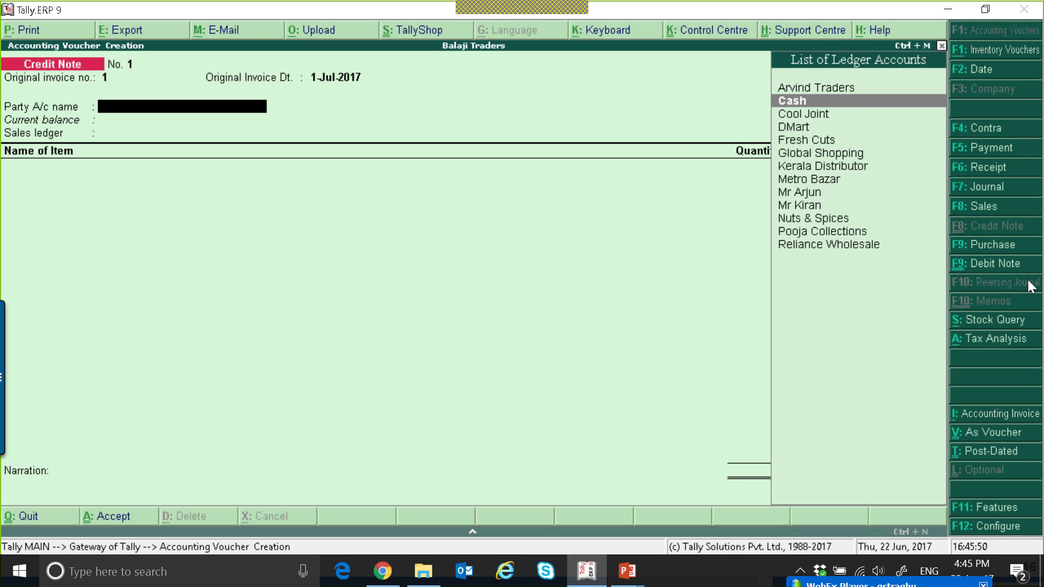
key(Return)
key(ctrl+a)
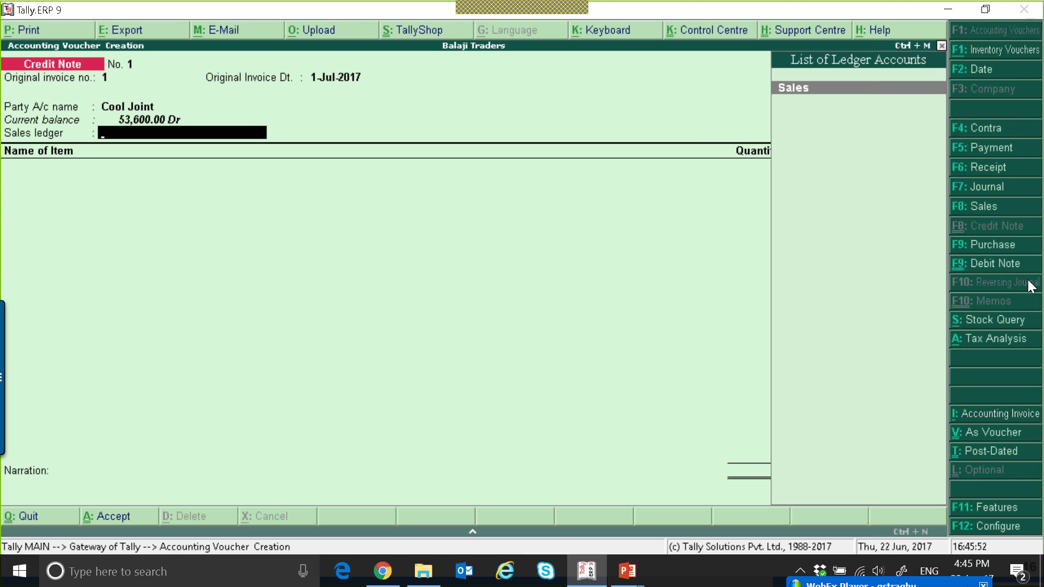
key(Return)
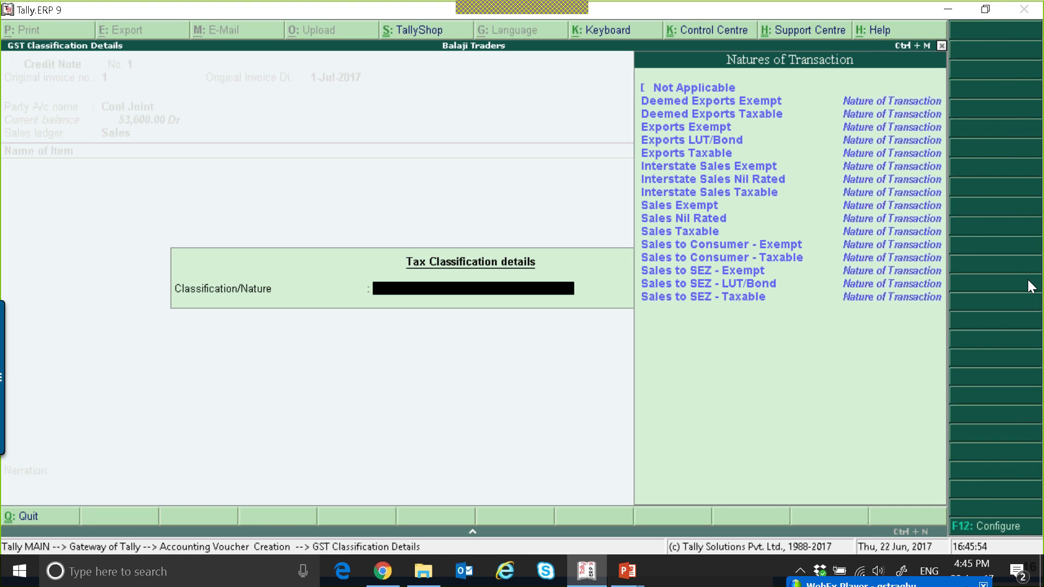
key(Escape)
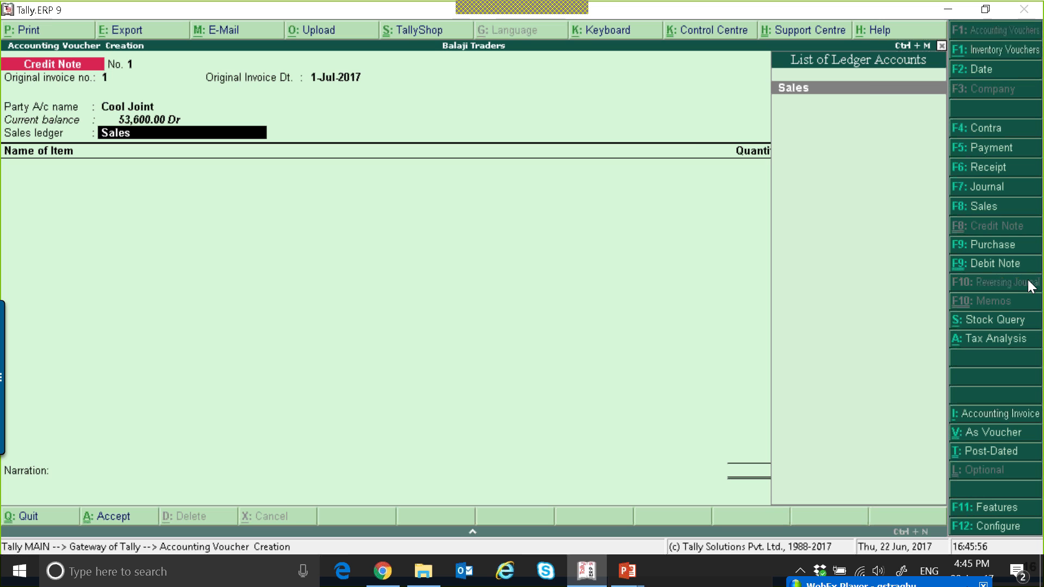
Review the credit note voucher configuration options and accept them
key(F12)
key(Return)
key(Return)
key(Return)
key(Return)
key(Return)
key(Return)
key(Return)
key(n)
key(Return)
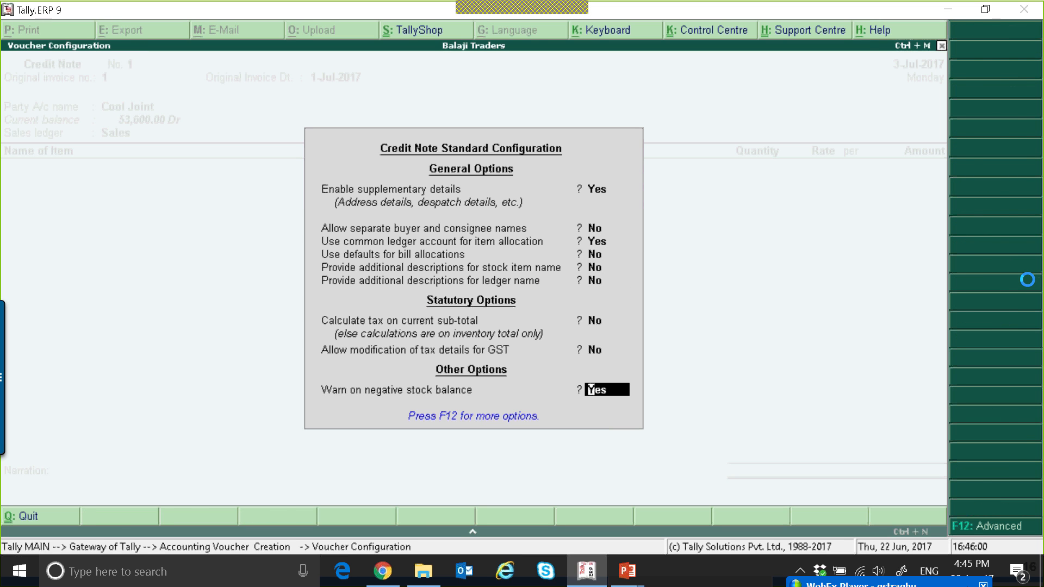
key(Return)
key(Return)
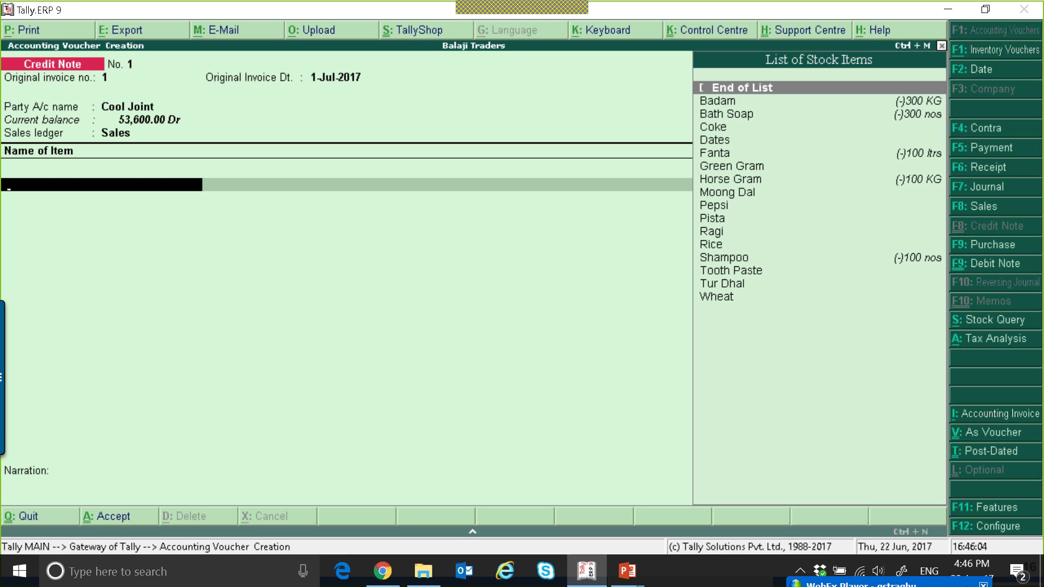
Add Badam 100 KG at 100 and Shampoo 100 nos at 200 to the credit note
key(Down)
key(Return)
text(100)
key(Return)
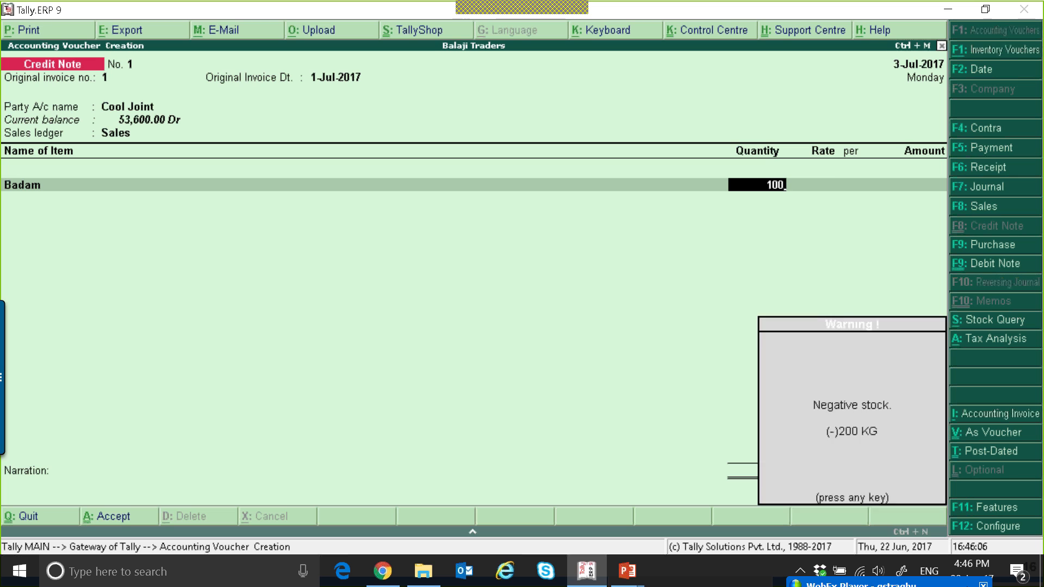
key(Return)
text(100)
key(Return)
key(Return)
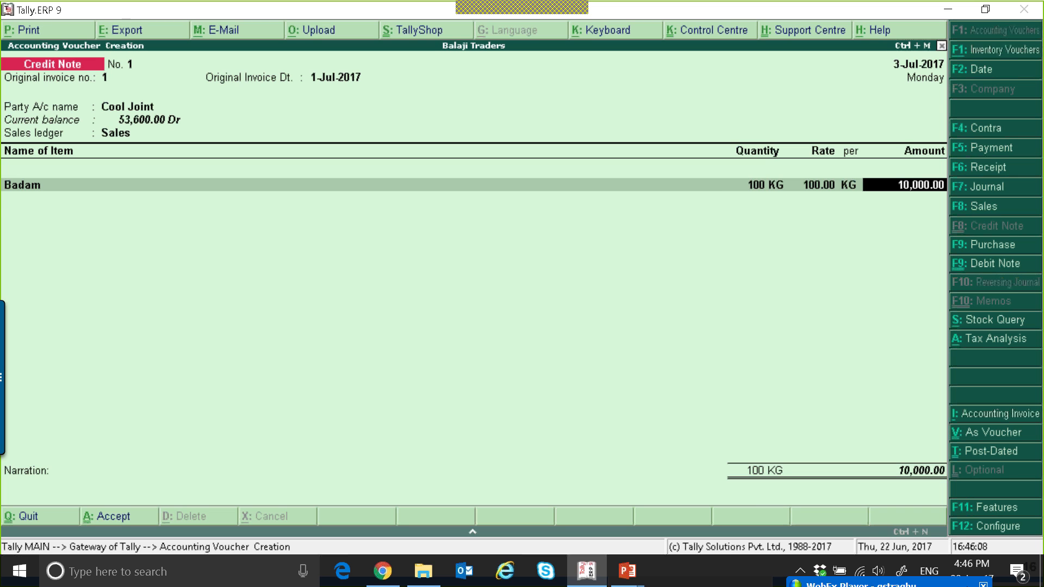
key(Return)
text(s)
key(Return)
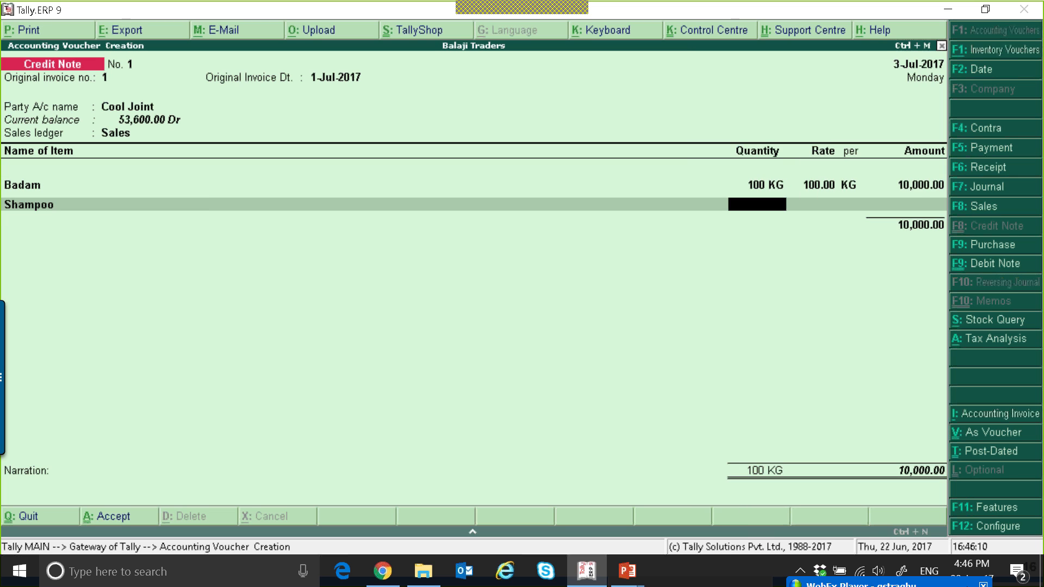
text(100)
Add the CGST and SGST tax ledgers to the credit note
key(Return)
key(Return)
key(Return)
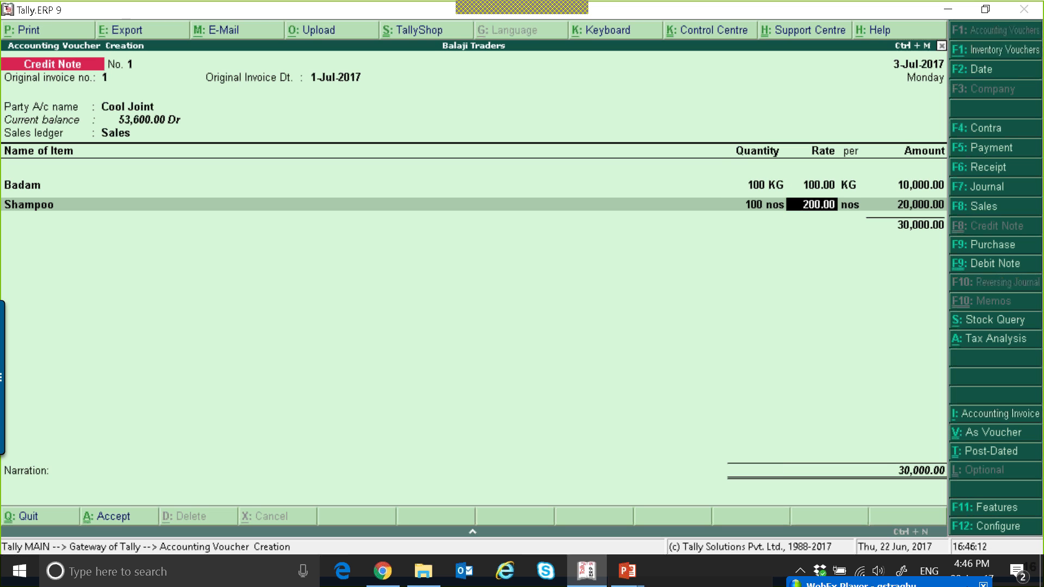
key(Return)
key(Return)
text(cg)
key(Return)
key(Return)
text(sg)
key(Return)
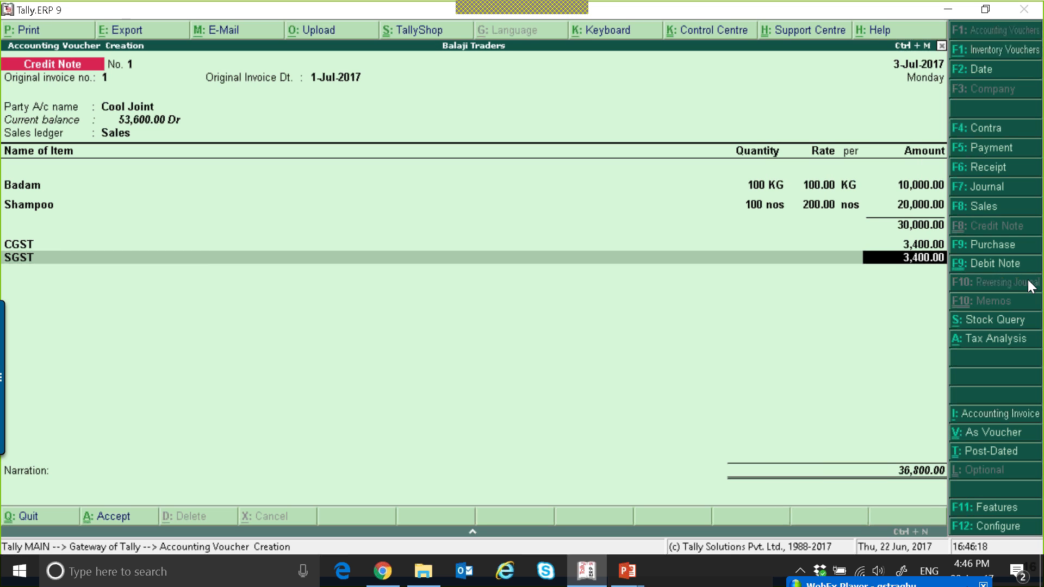
key(Return)
Allocate the credit note amount against bill 1 and save the credit note
key(Return)
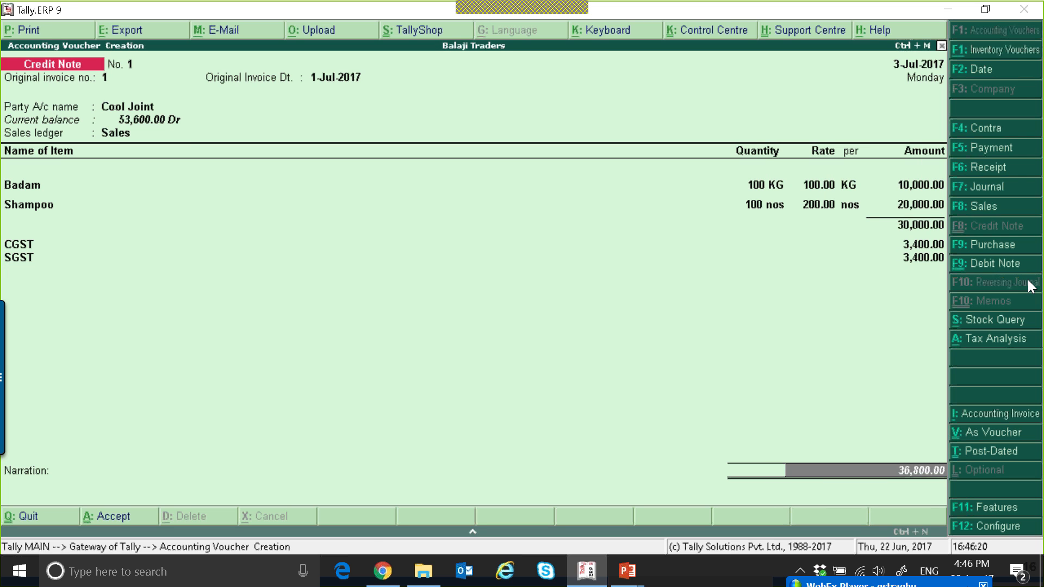
key(Return)
key(Return)
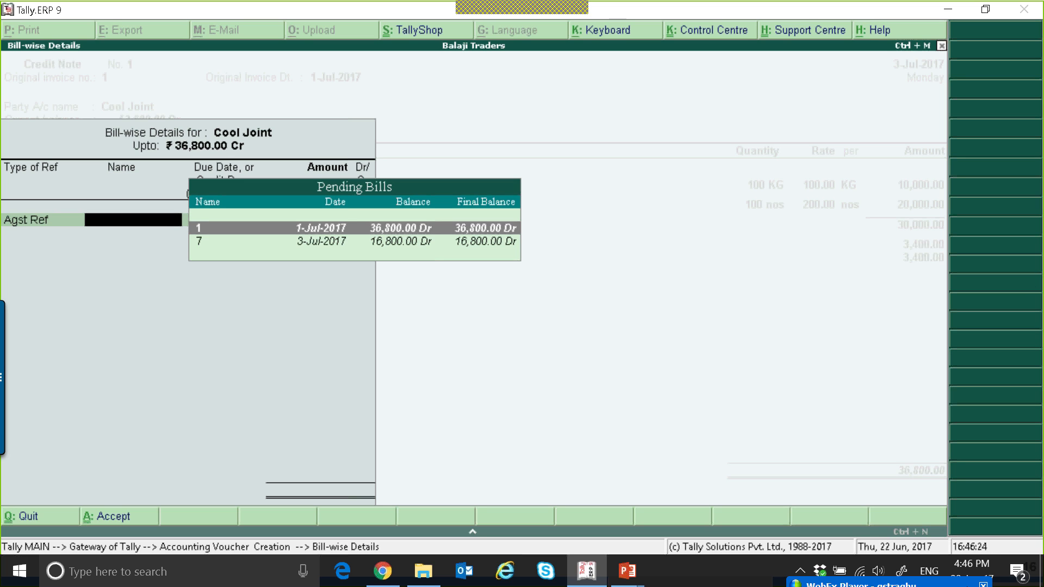
key(Return)
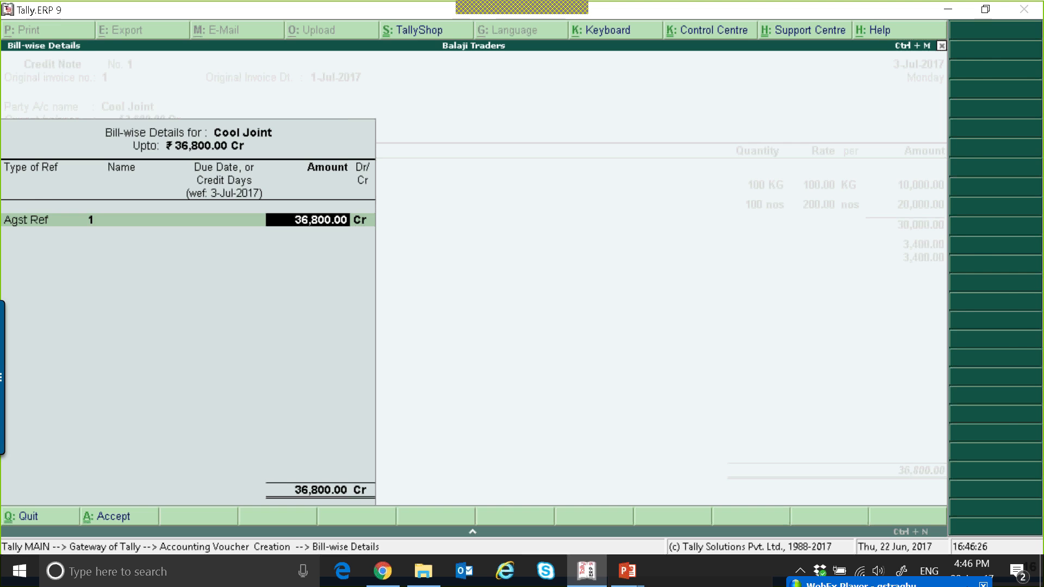
key(Return)
key(Return)
key(Escape)
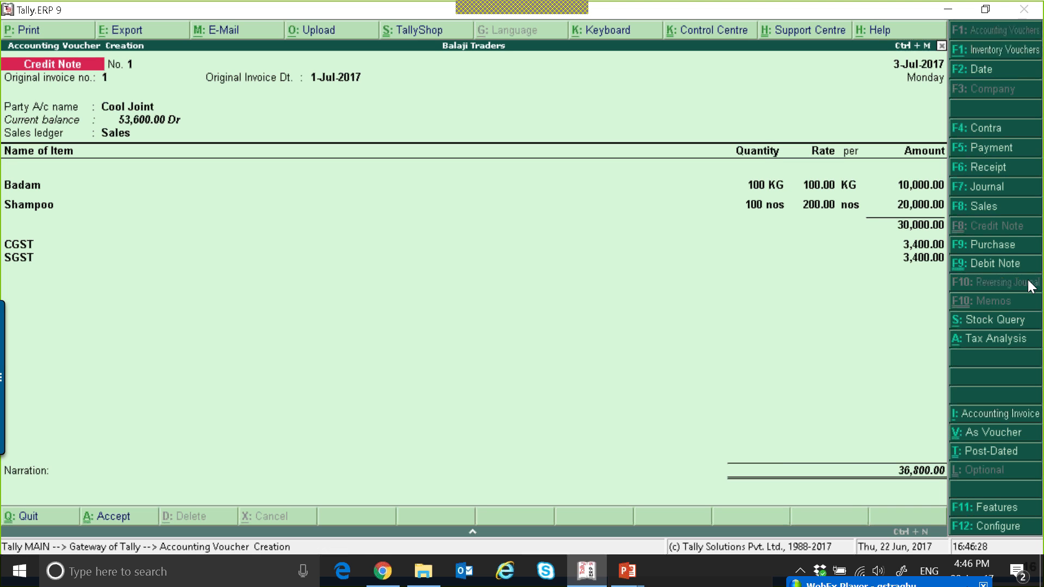
key(Escape)
key(y)
Open the GSTR-1 report and review the credit/debit notes line
key(d)
key(o)
key(g)
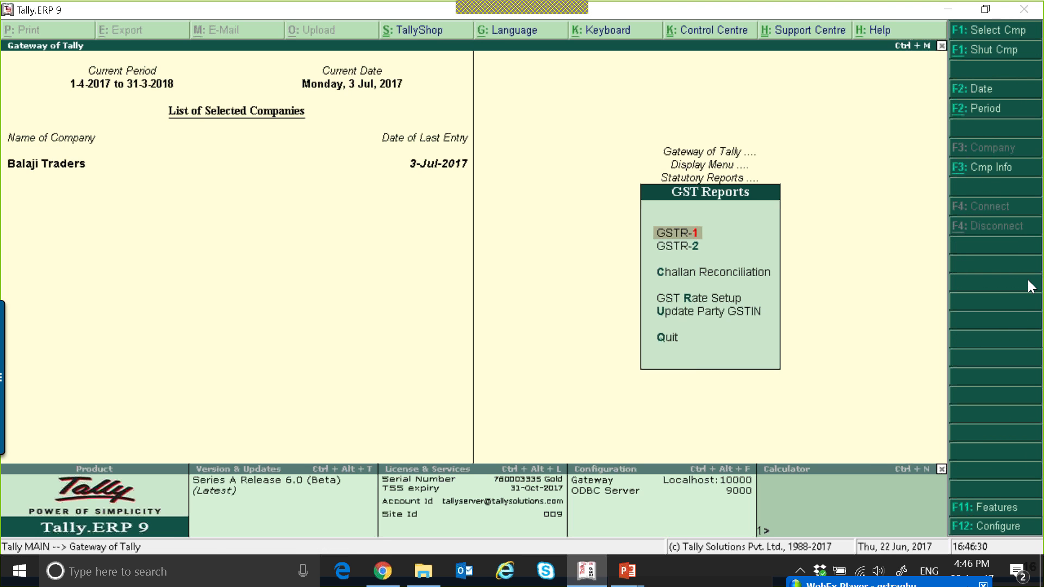
key(1)
key(Down)
key(Down)
key(Down)
key(Down)
key(Down)
key(Down)
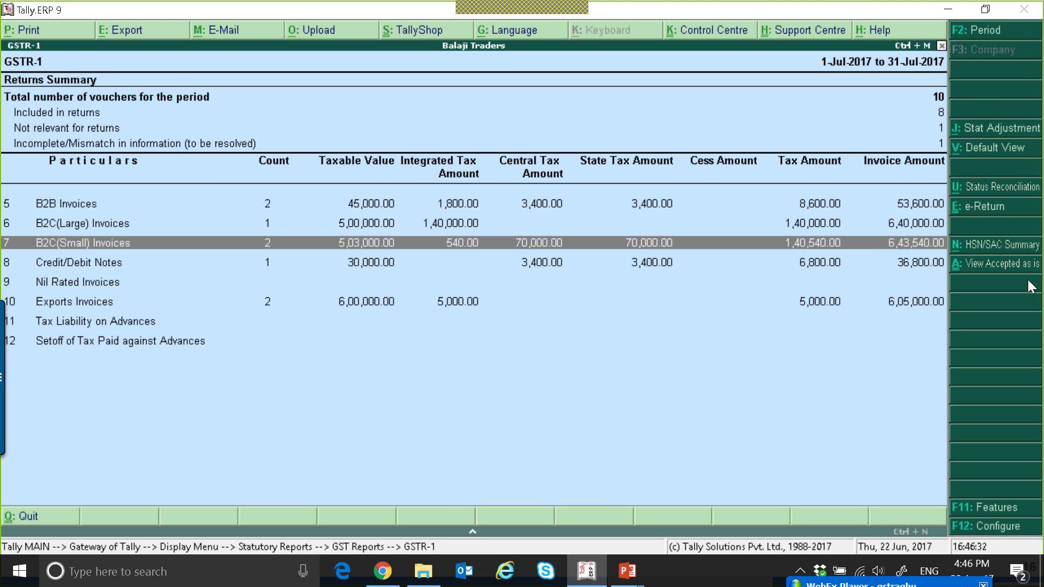
Drill into the Credit/Debit Notes register from GSTR-1, then return to the Gateway of Tally
key(Down)
key(Return)
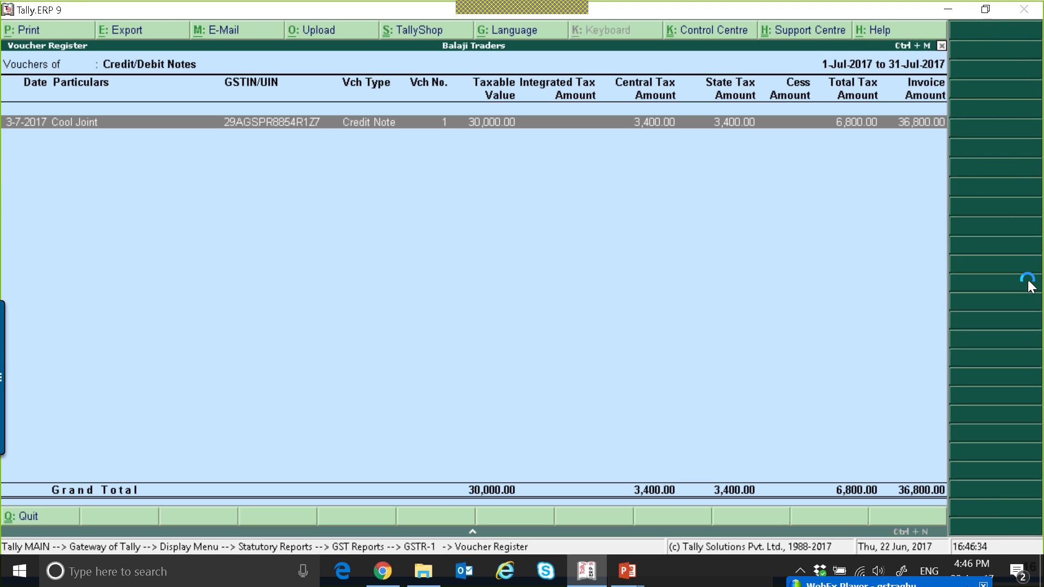
key(Escape)
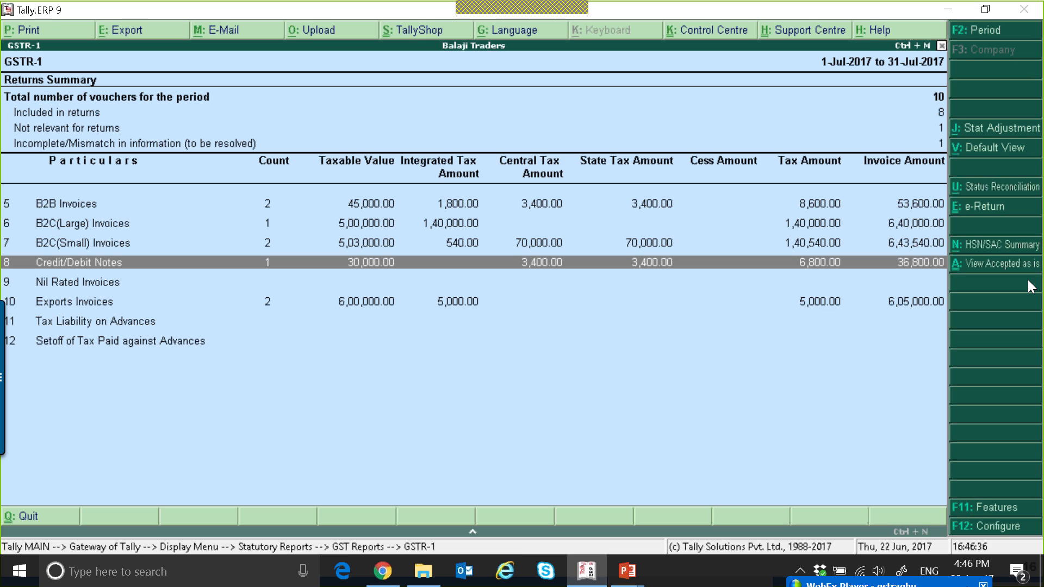
key(Down)
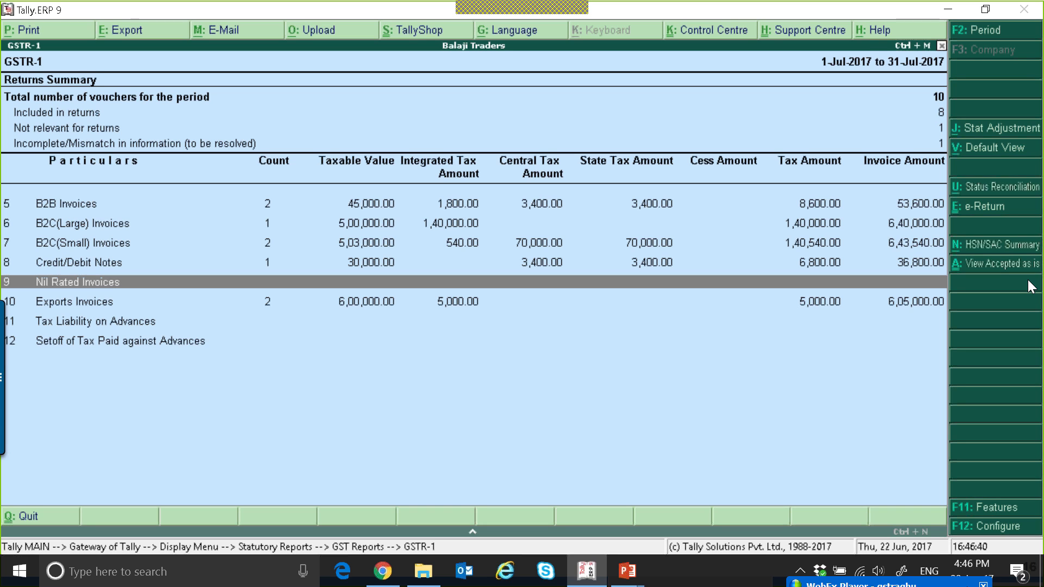
key(Escape)
key(Escape)
key(Escape)
key(Escape)
key(Escape)
key(Escape)
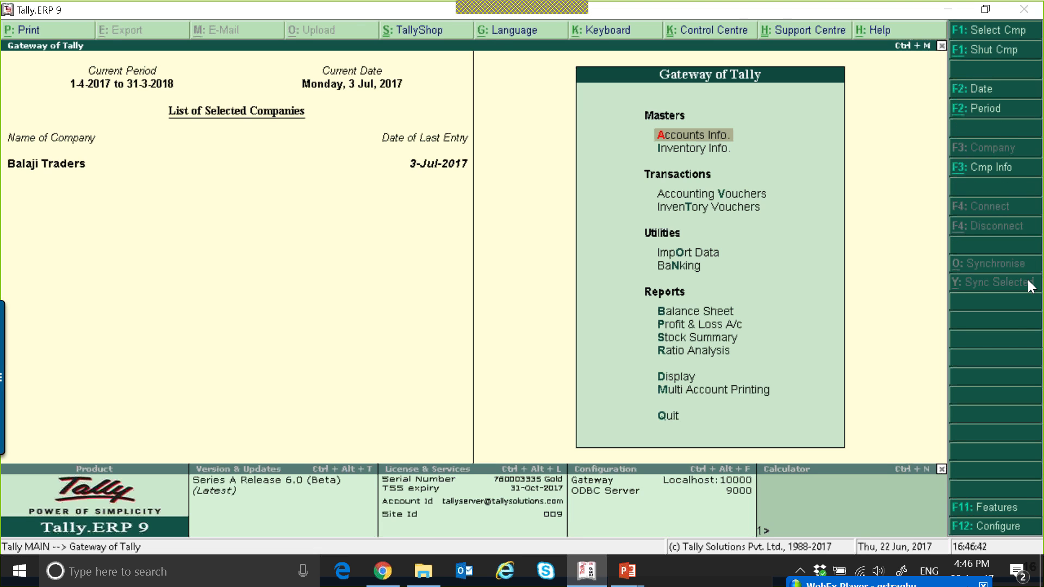
Start a sales voucher for party DMart using the Sales ledger
key(v)
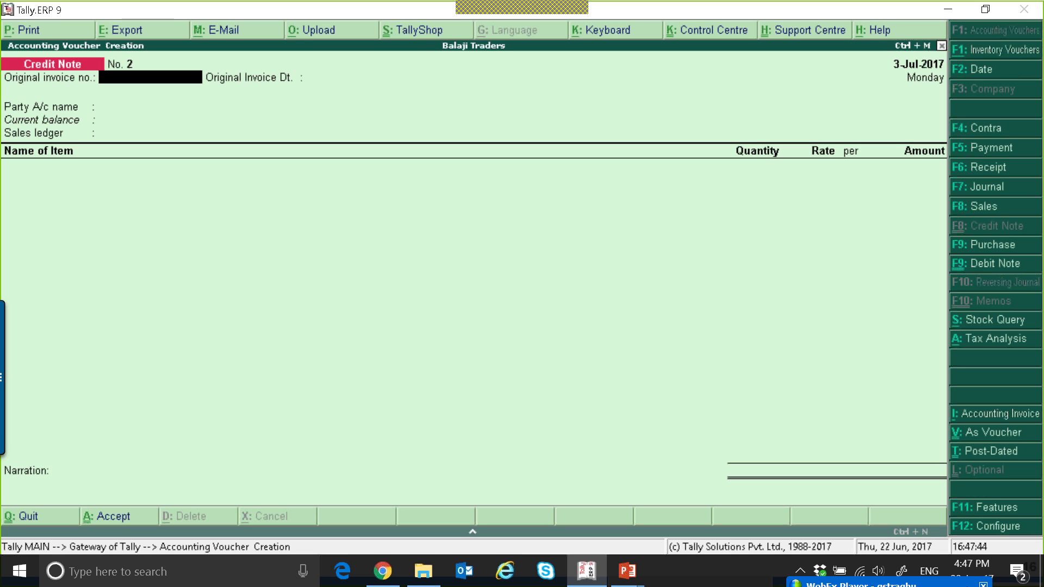
key(F8)
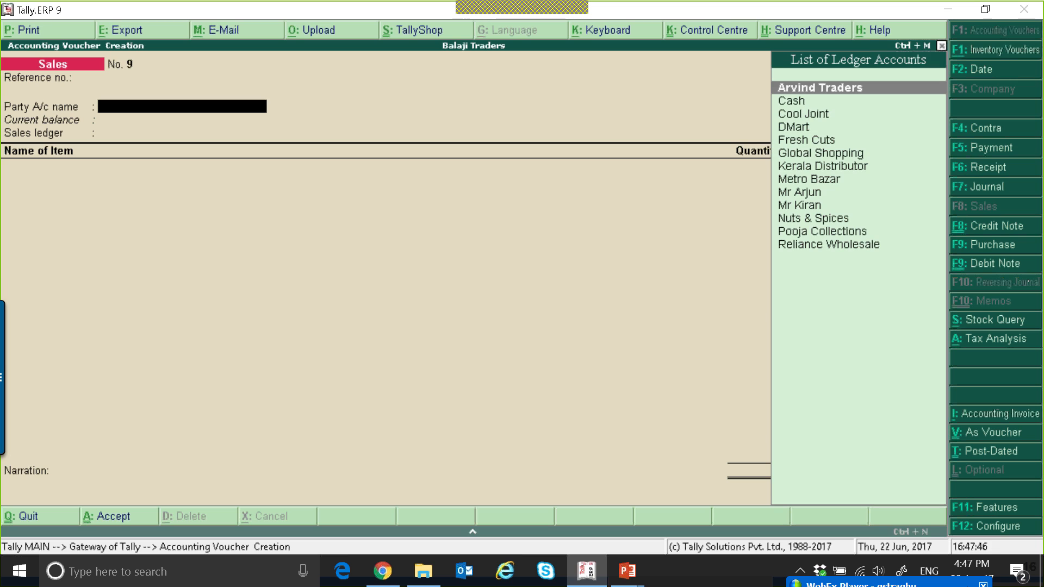
key(Down)
key(Down)
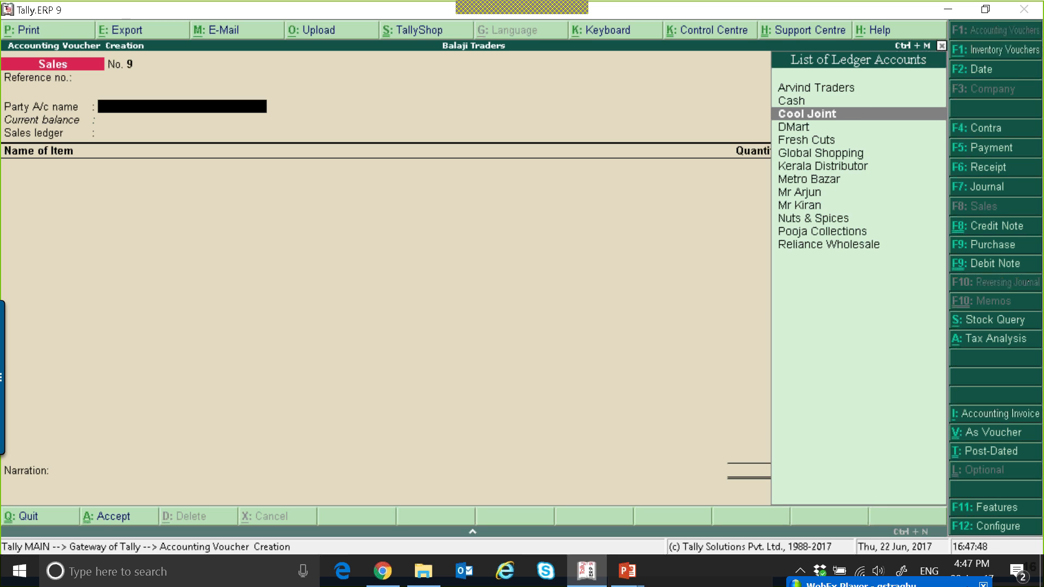
key(Down)
key(Return)
key(ctrl+a)
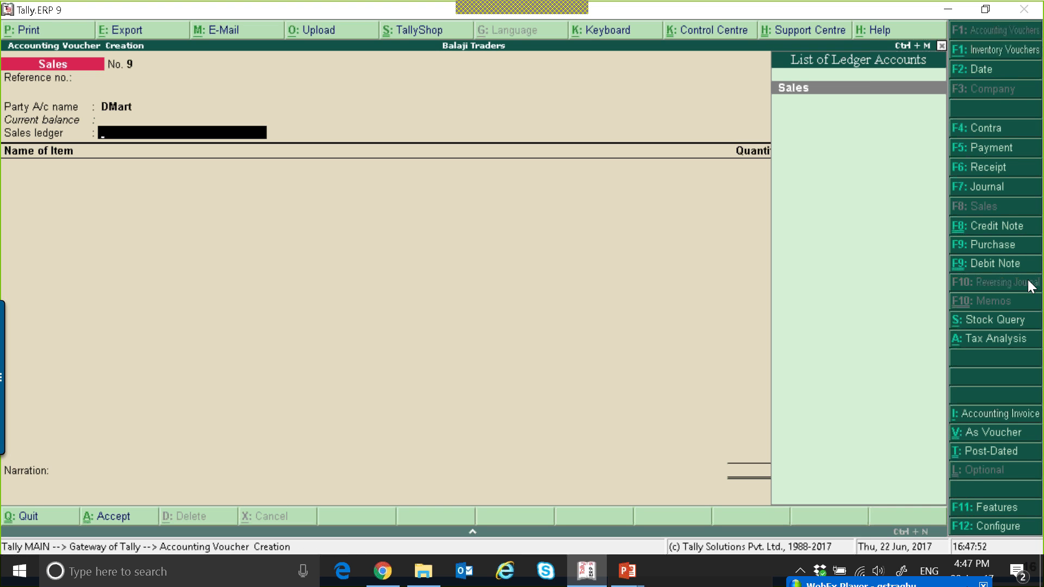
key(Return)
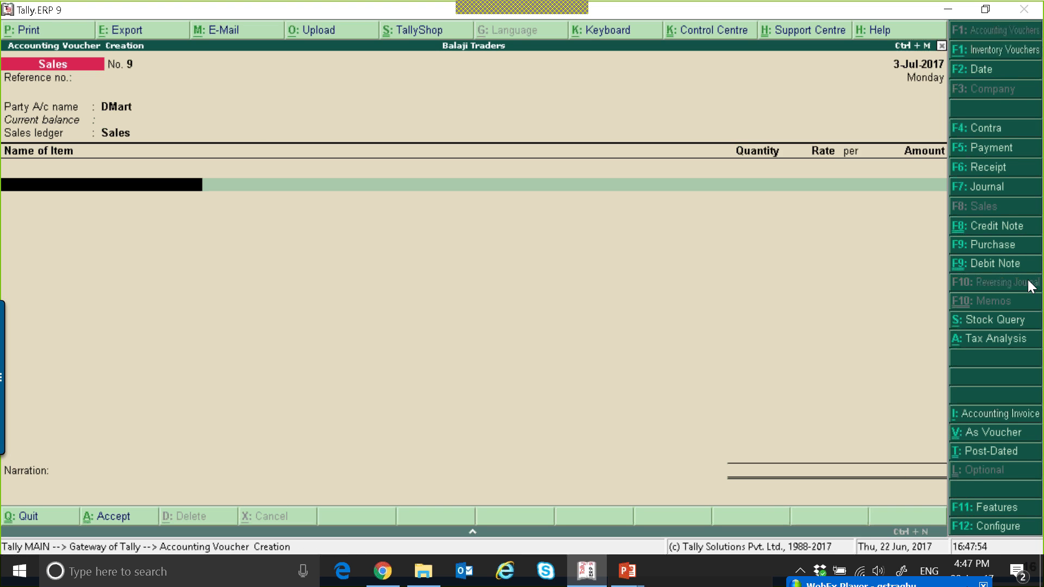
Alter the DMart ledger to enable GST details with Regular registration and enter the party's GSTIN
key(BackSpace)
key(ctrl+Return)
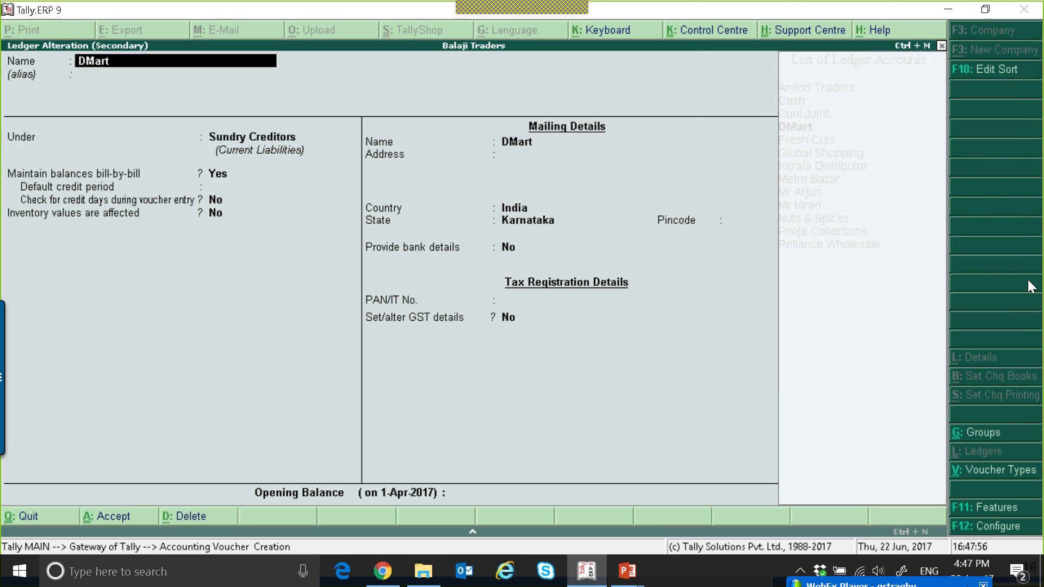
key(Return)
key(Return)
key(Return)
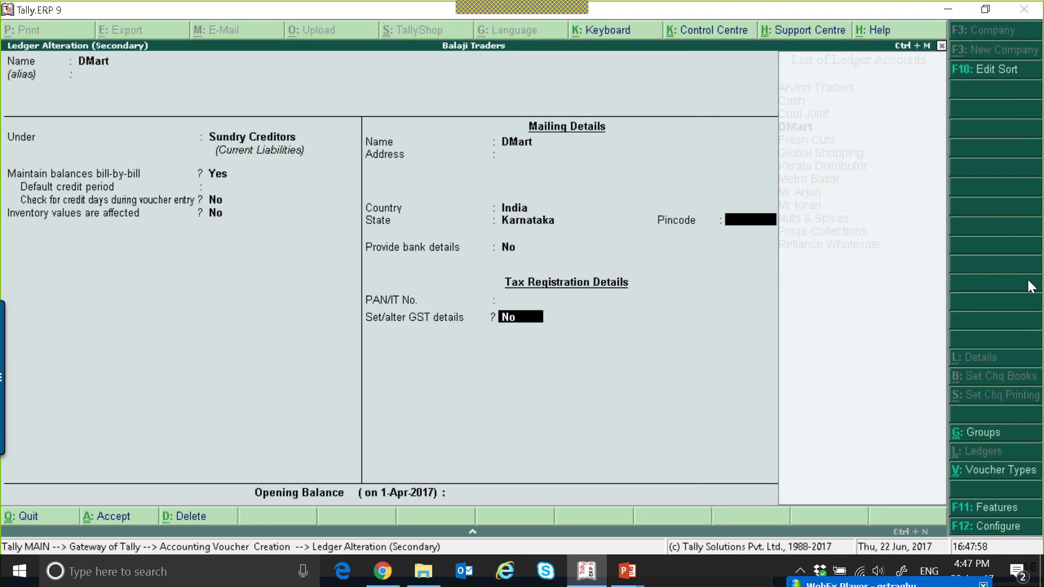
key(y)
key(Return)
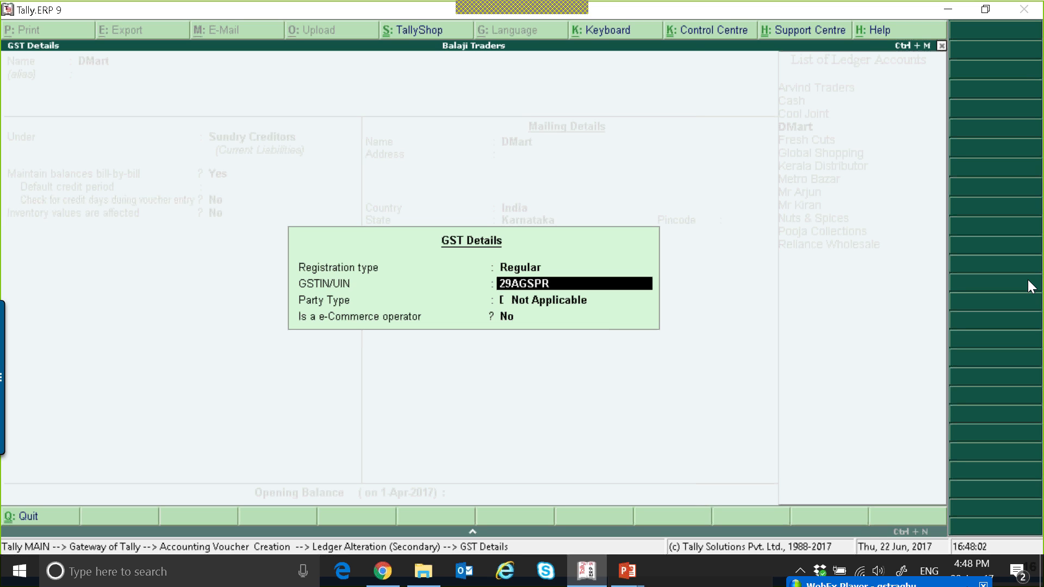
key(Return)
key(Return)
key(Return)
key(Return)
key(Return)
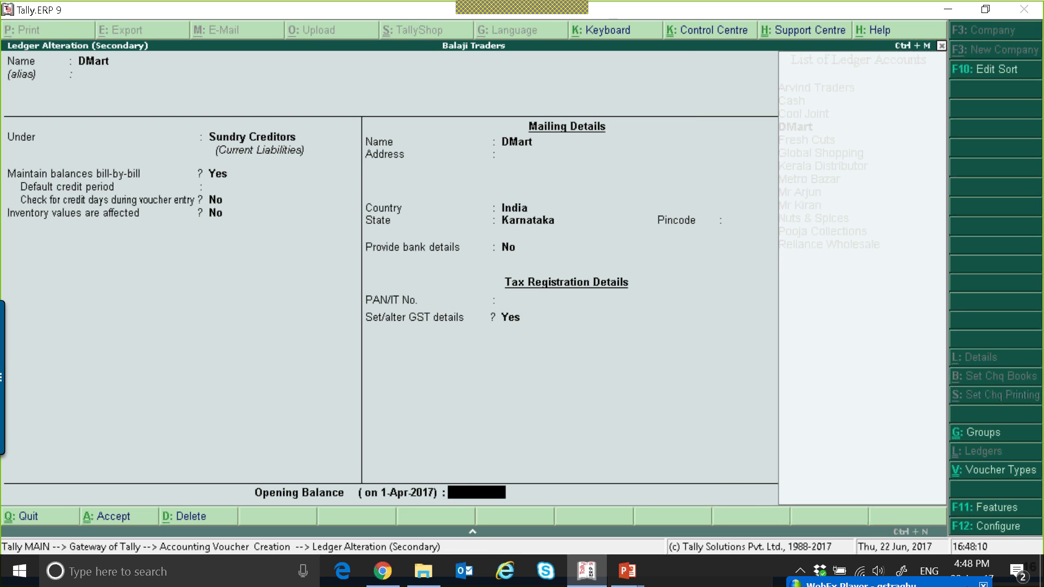
key(Escape)
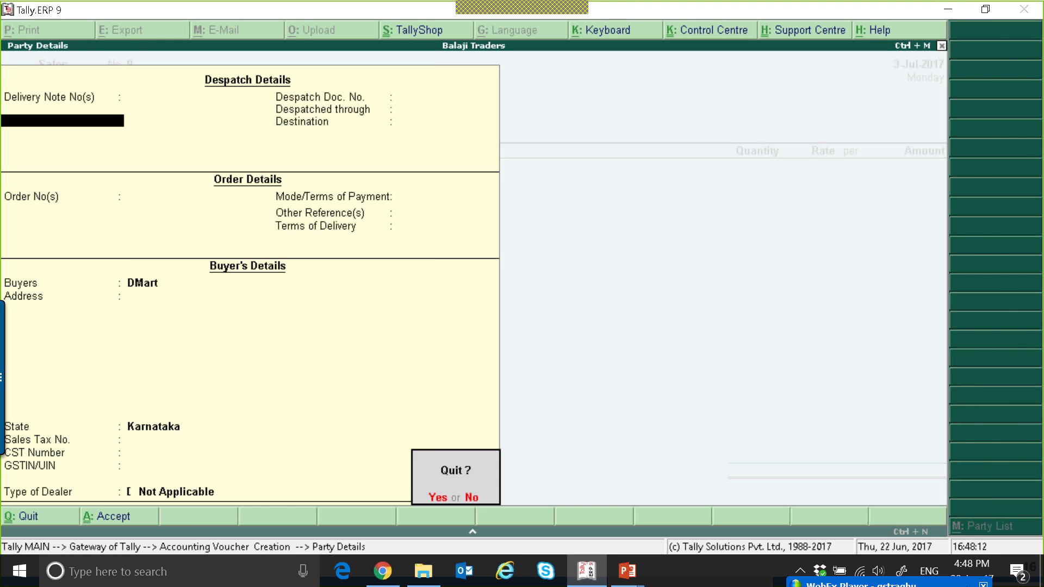
Quit the voucher and start a new sales voucher for DMart with the Sales ledger
key(Return)
key(Escape)
key(Escape)
key(Escape)
key(Escape)
key(Return)
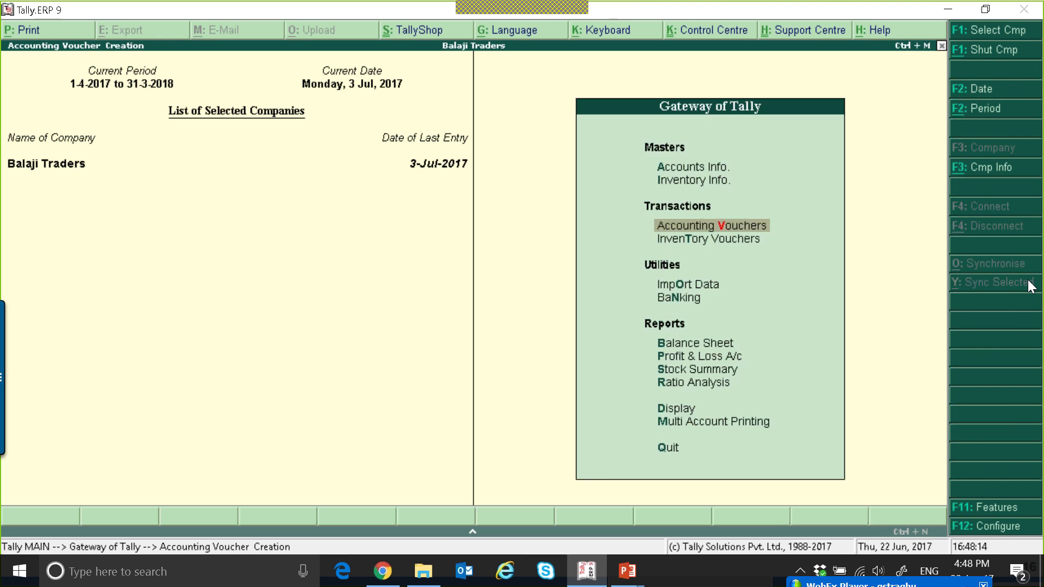
text(D)
key(Return)
key(ctrl+a)
key(Return)
key(Down)
key(Down)
key(Down)
key(Down)
key(Down)
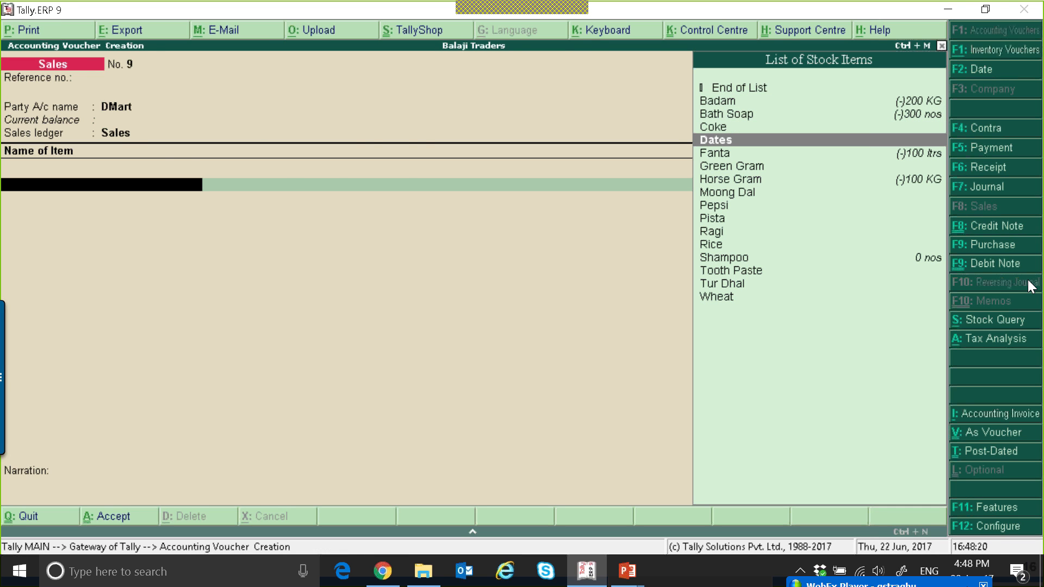
Create a new stock item named Exempt Stock with units in nos
key(alt+c)
text(Exempt Stock)
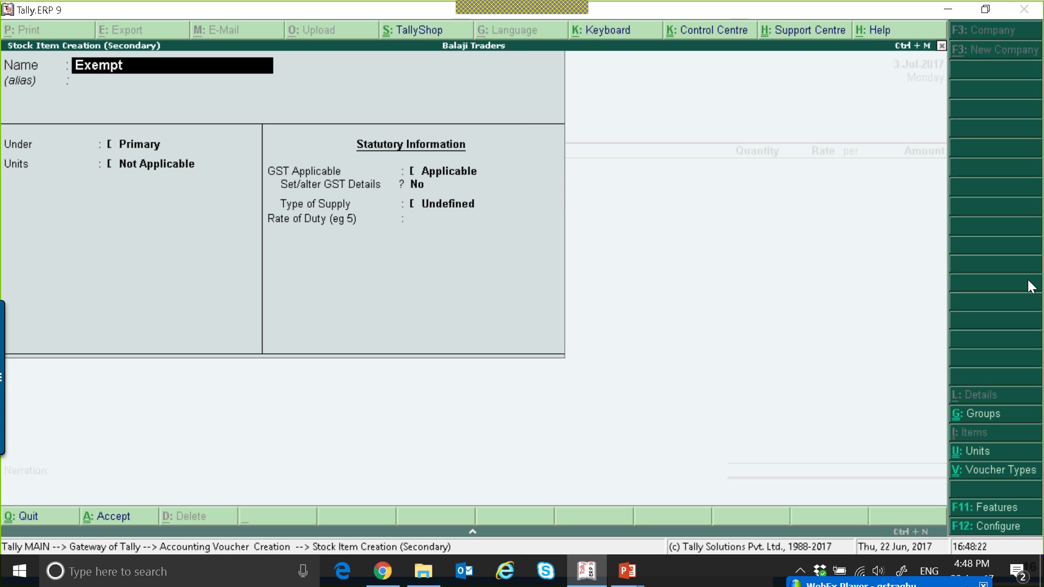
key(Return)
key(Return)
key(Return)
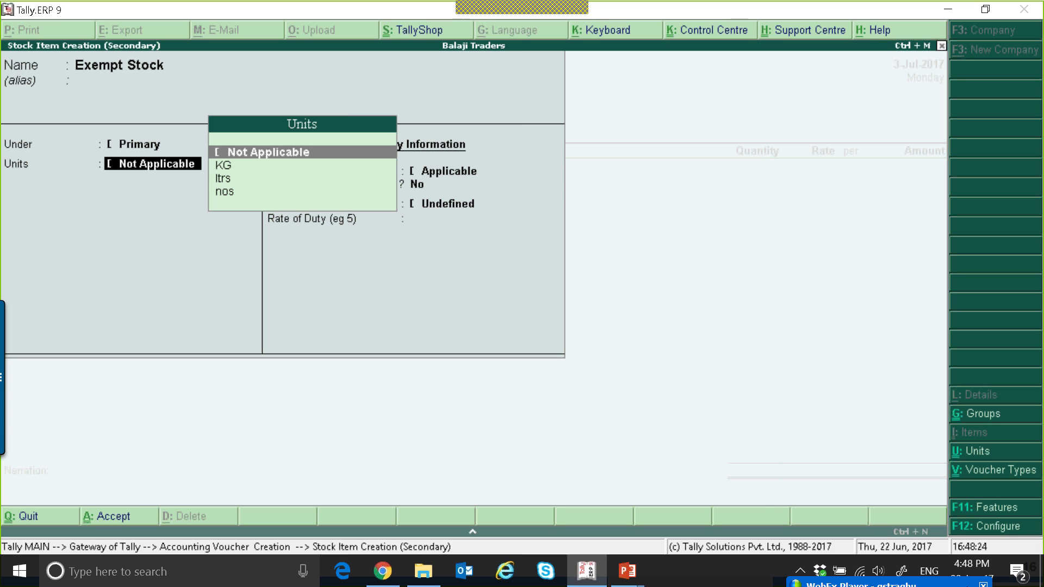
key(Down)
key(Down)
key(Down)
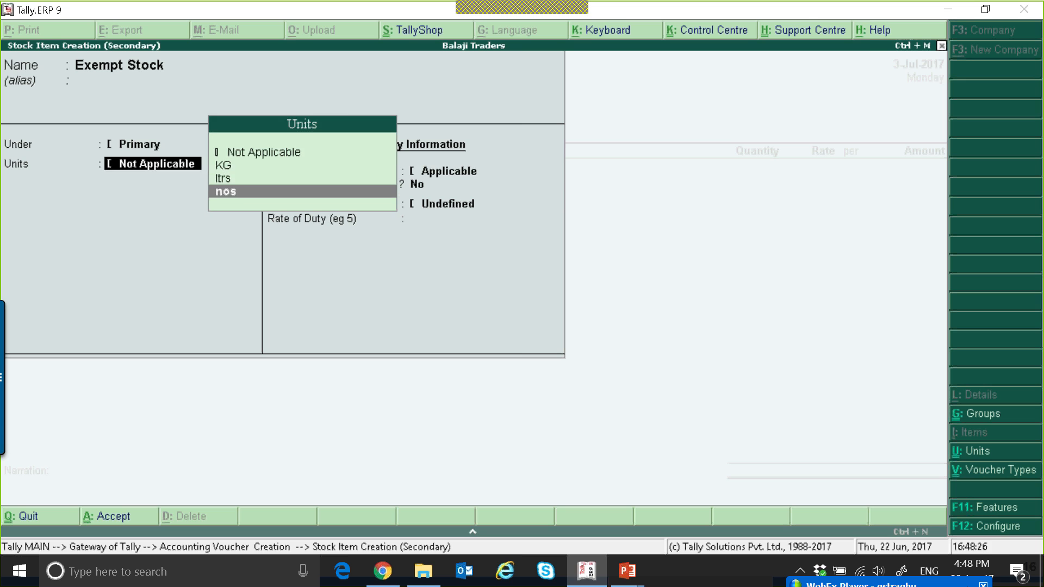
key(Return)
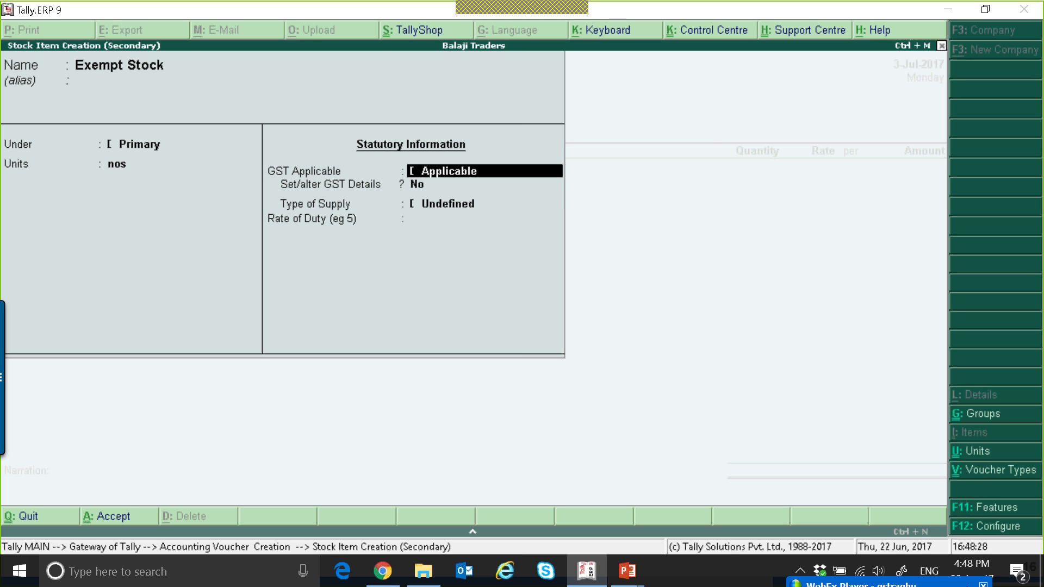
Set the item's GST details: description Exemp Stock, HSN 245345, calculation On Value, taxability Exempt
key(y)
key(Return)
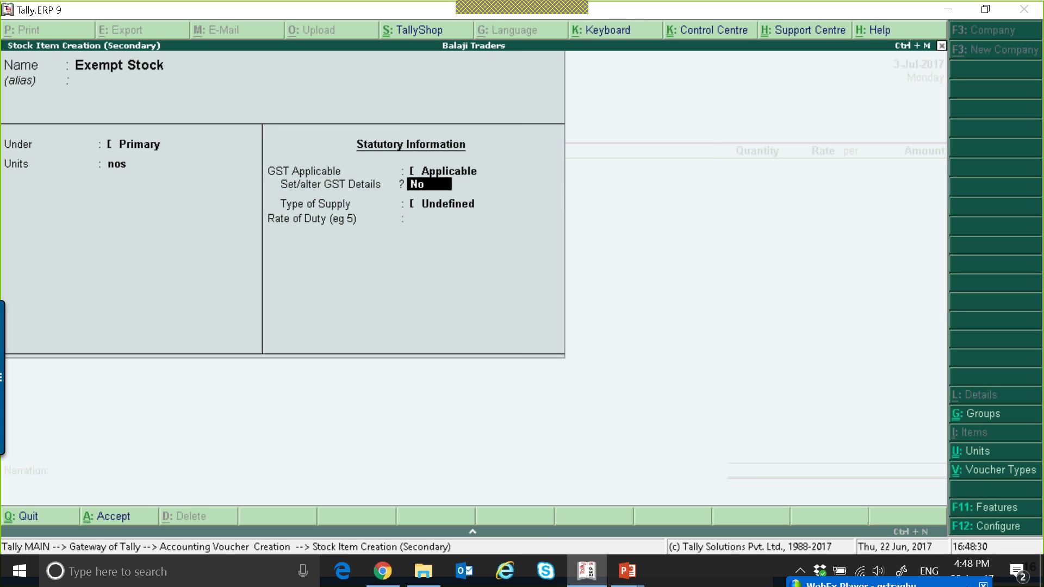
key(y)
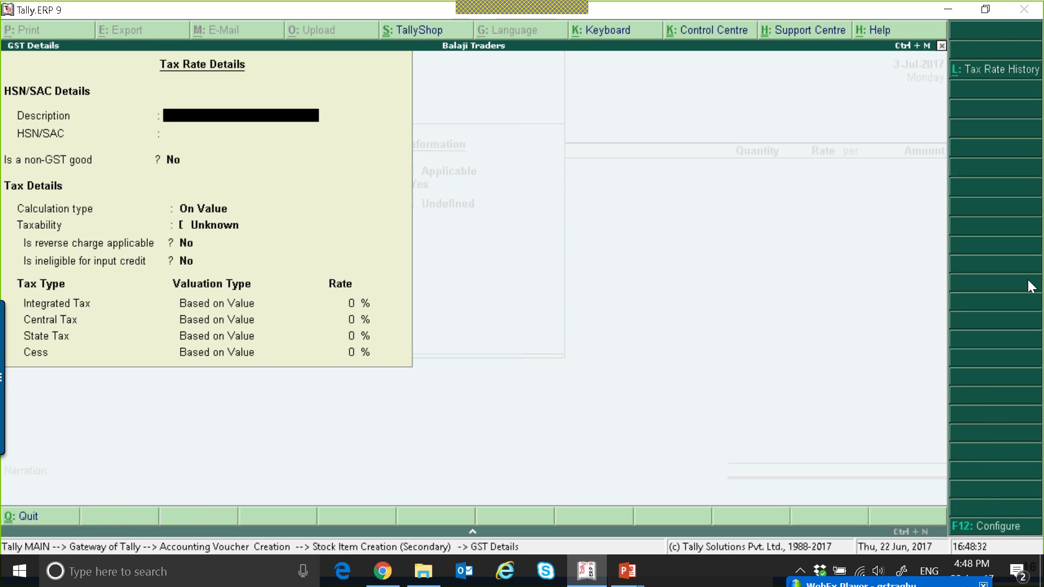
text(Exemp Stock)
key(Return)
text(24534)
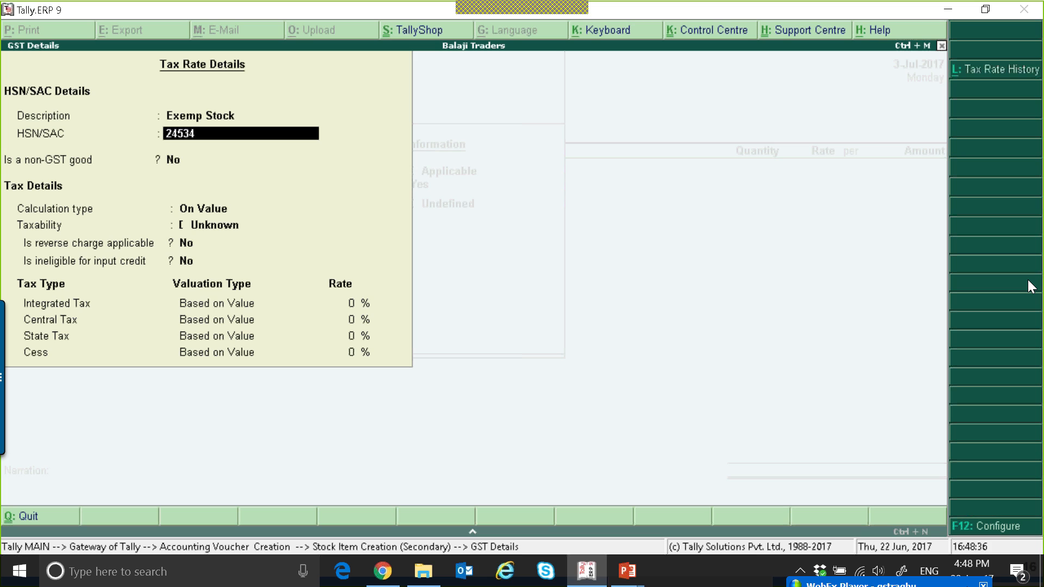
text(5)
key(Return)
key(Return)
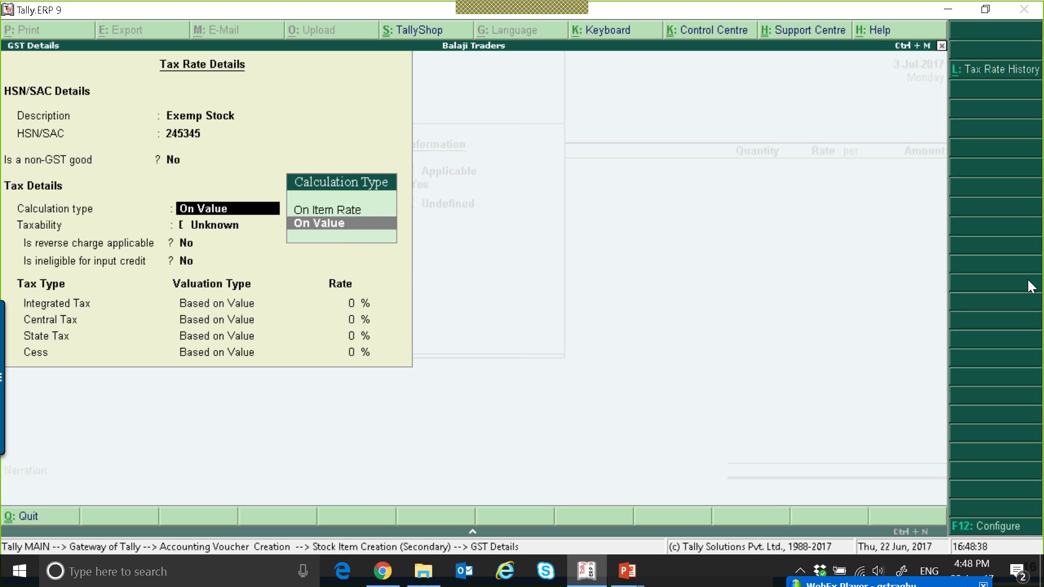
key(Return)
key(Down)
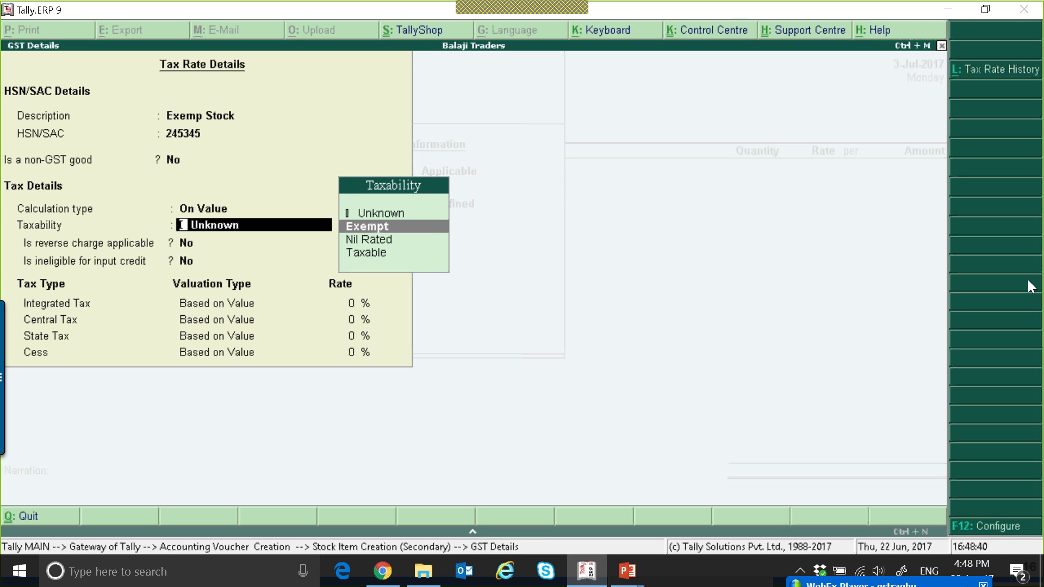
key(Return)
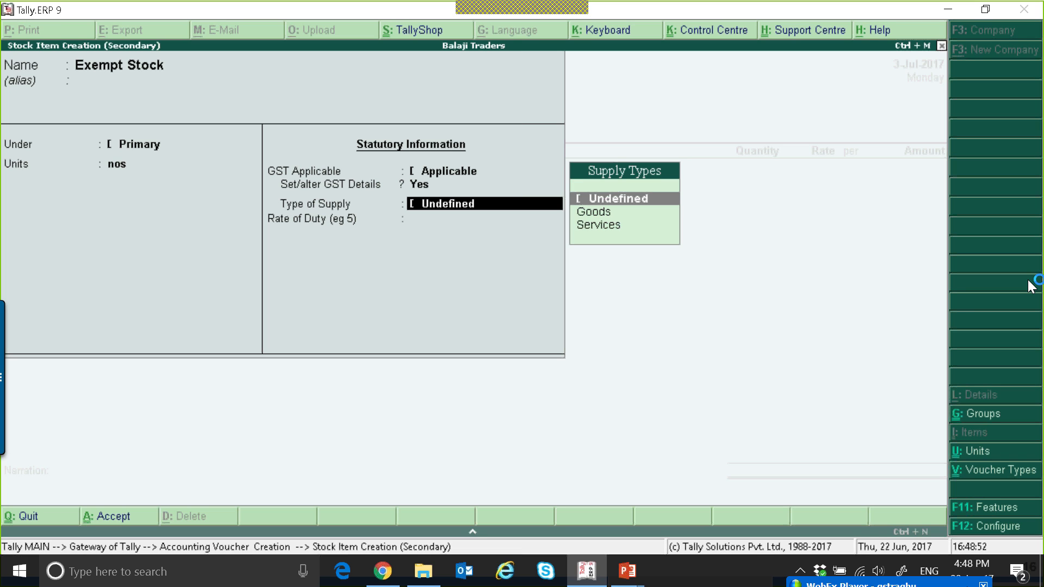
Leave the supply type Undefined and save the Exempt Stock item
key(Down)
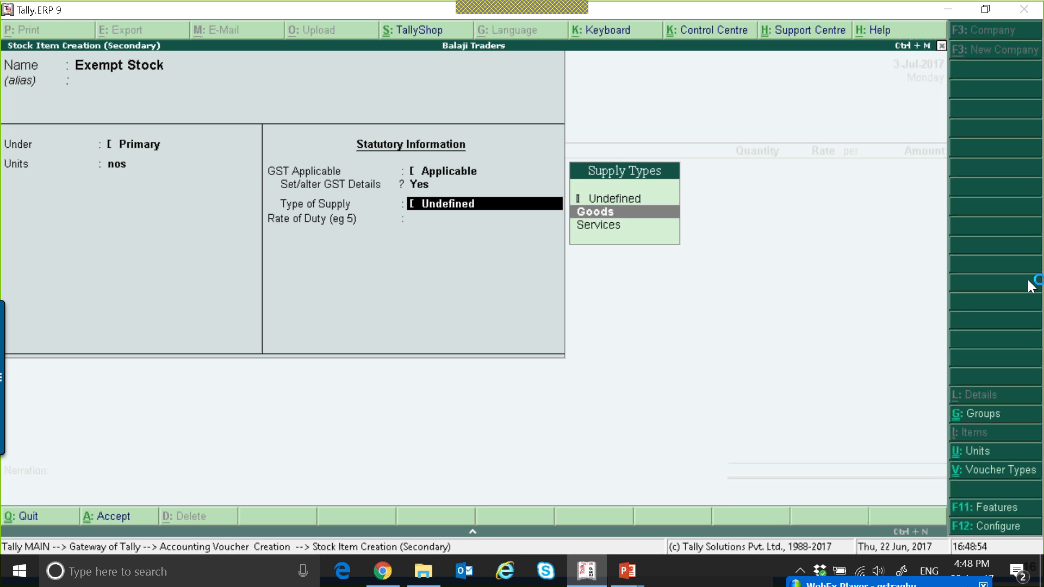
key(Up)
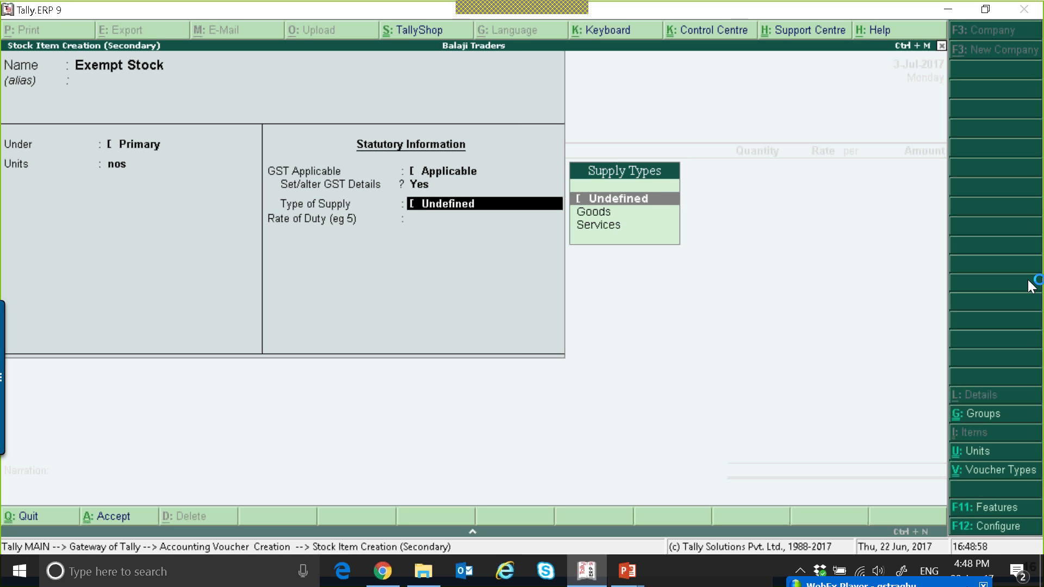
key(Return)
key(Return)
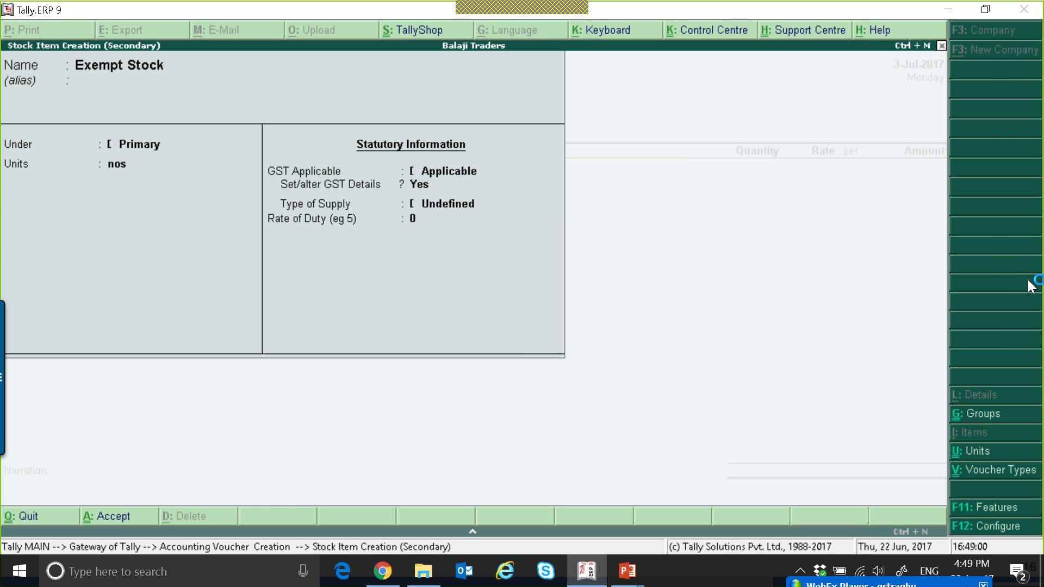
Enter 100 nos of Exempt Stock at a rate of 100 on the sales voucher
text(100)
key(Return)
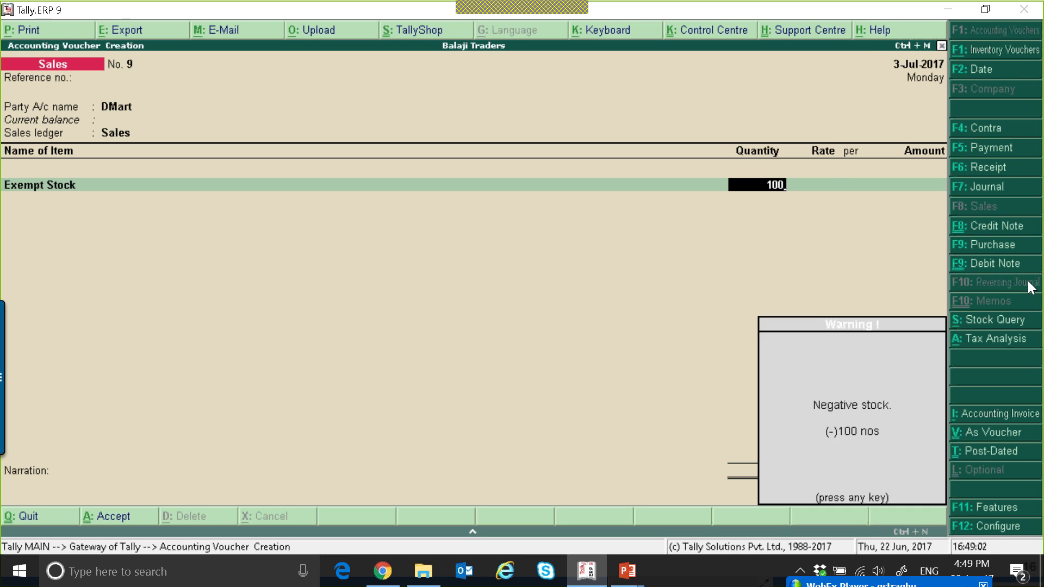
key(Return)
text(100)
key(Return)
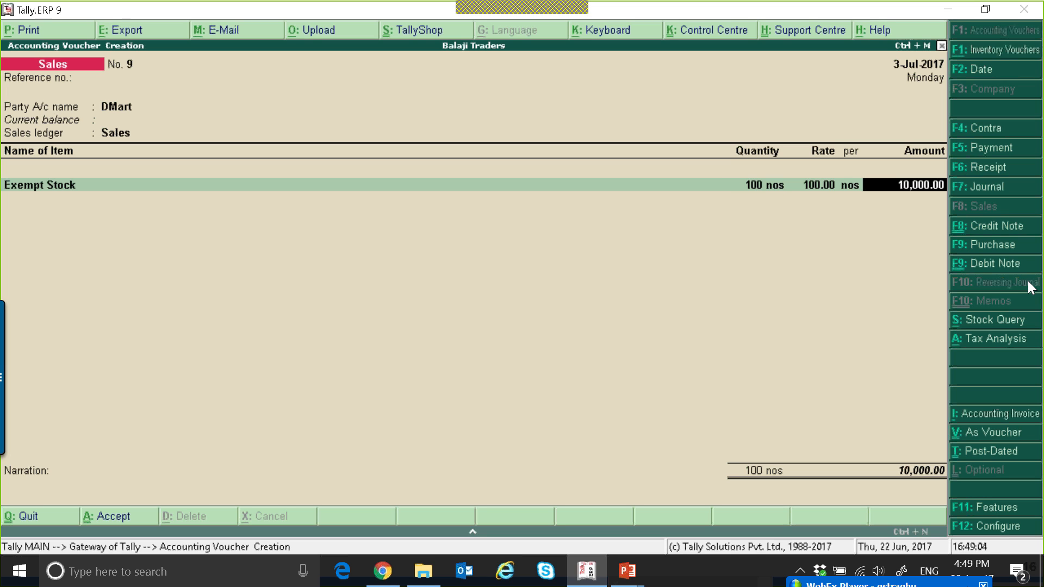
key(Return)
Add the CGST, SGST and IGST tax ledgers to the sales voucher
key(Return)
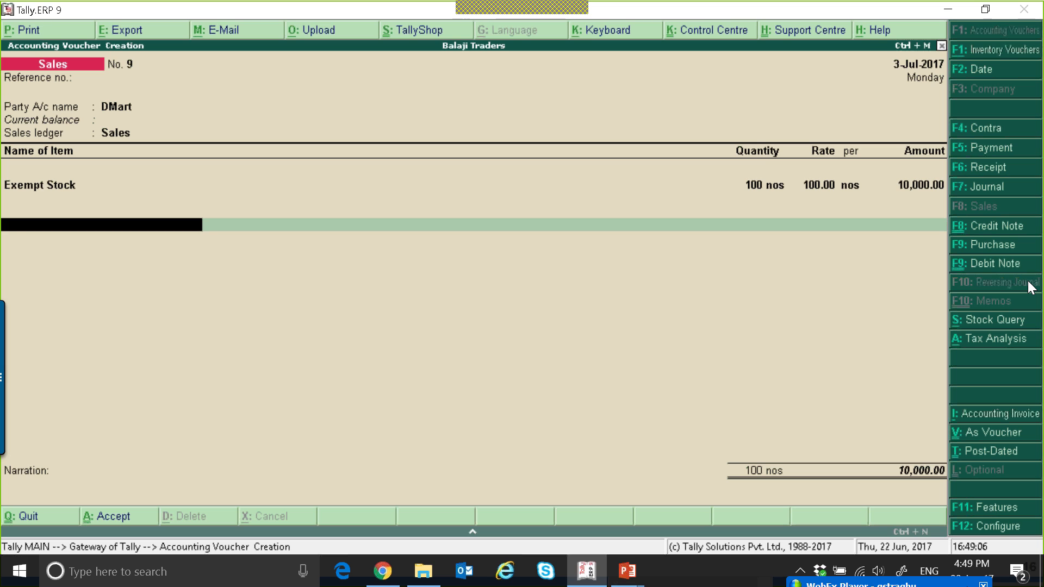
text(CG)
key(Return)
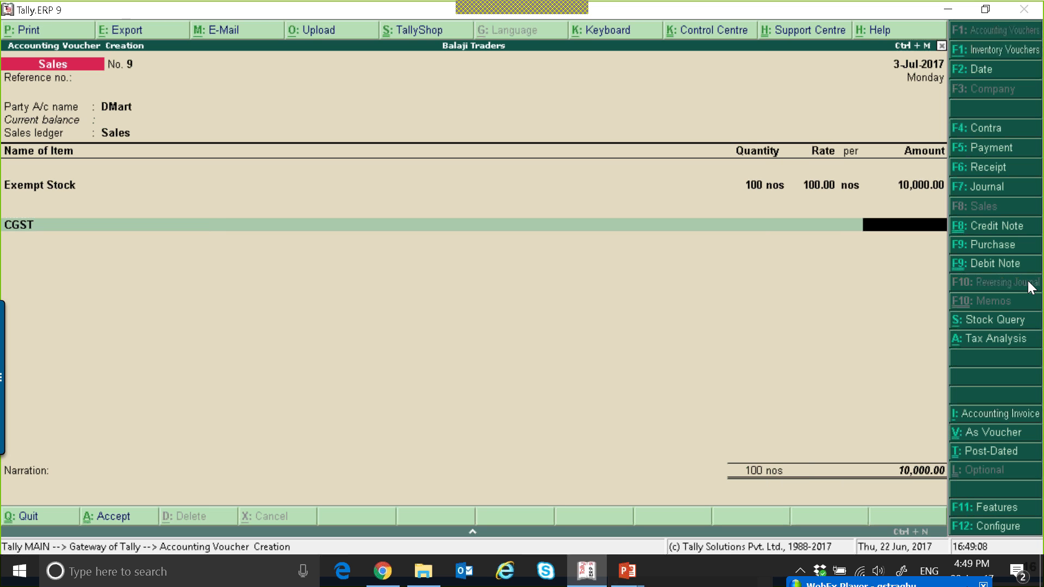
key(Return)
text(Sg)
key(Return)
key(Return)
text(I)
Accept the sales voucher and close voucher entry
key(Return)
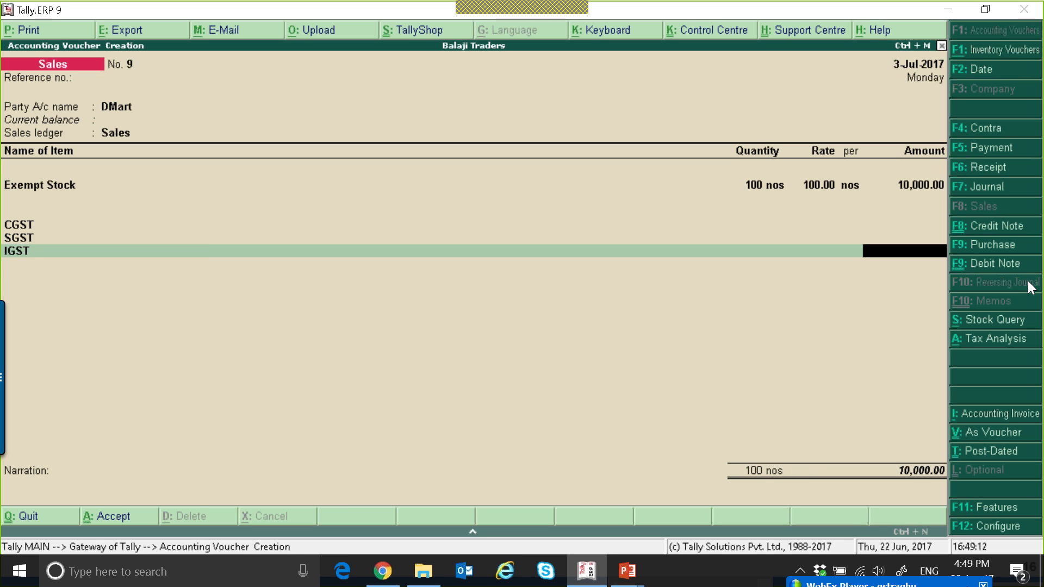
key(Return)
key(Return)
key(Return)
key(Return)
key(Return)
key(Return)
key(Return)
key(Return)
key(Escape)
key(Return)
Open the GST Reports menu under Display and Statutory Reports
key(d)
key(o)
key(g)
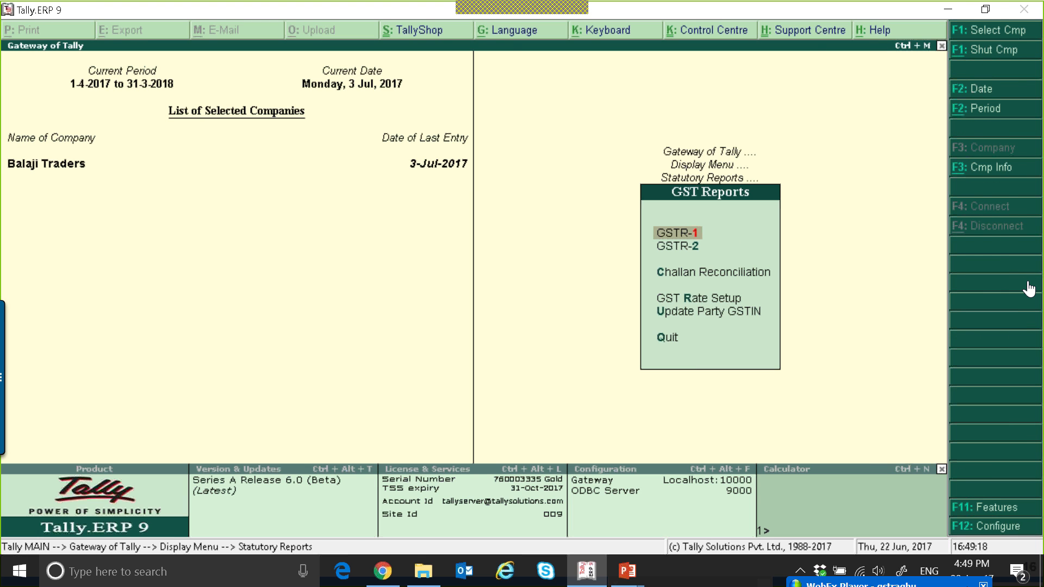
Open the GSTR-1 return and drill into Nil Rated Invoices, browsing its categories down to the Exempted vouchers list
key(Return)
key(Down)
key(Down)
key(Down)
key(Down)
key(Down)
key(Down)
key(Down)
key(Down)
key(Down)
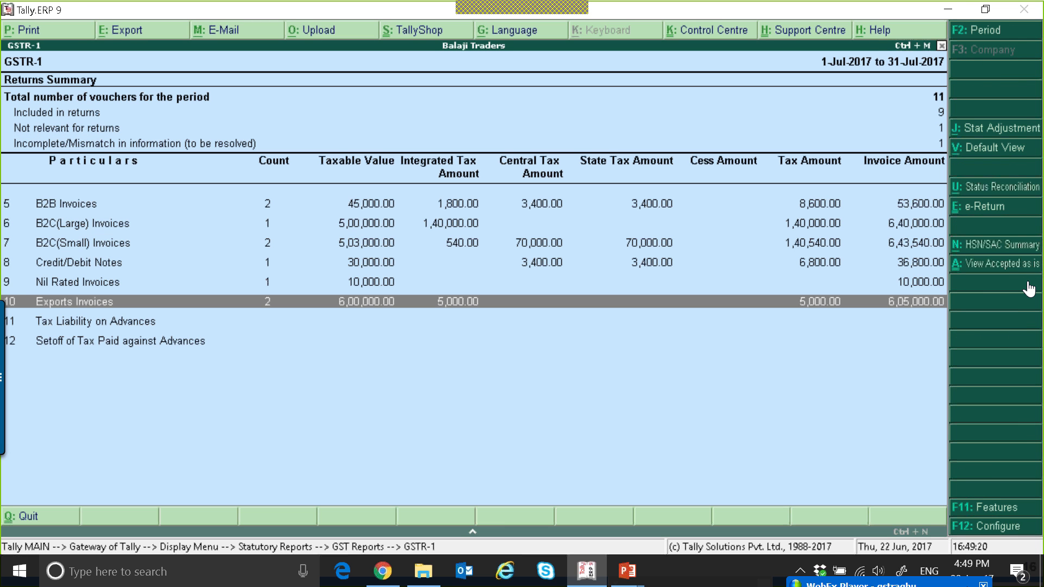
key(Up)
key(Return)
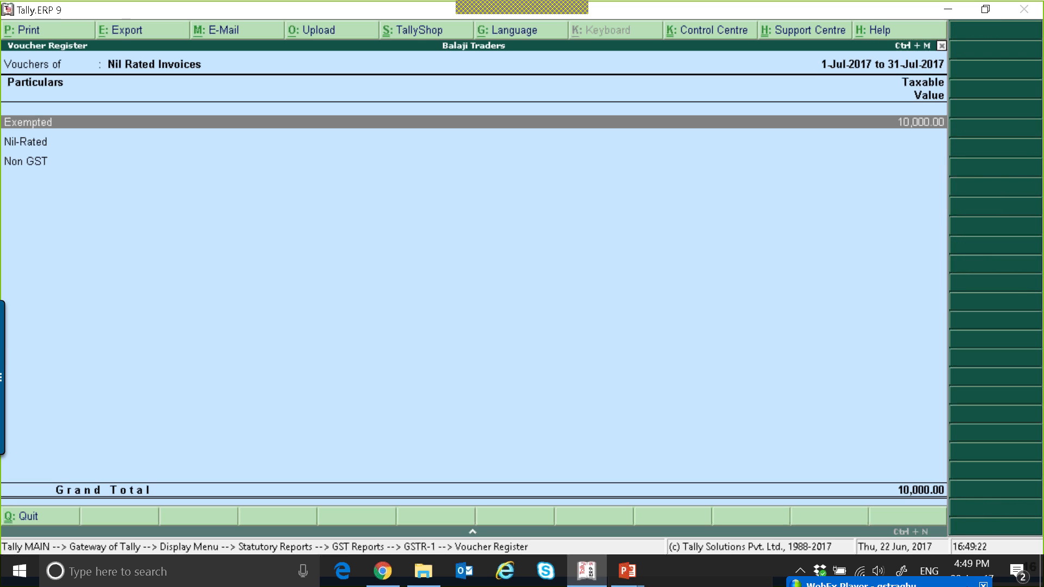
key(Down)
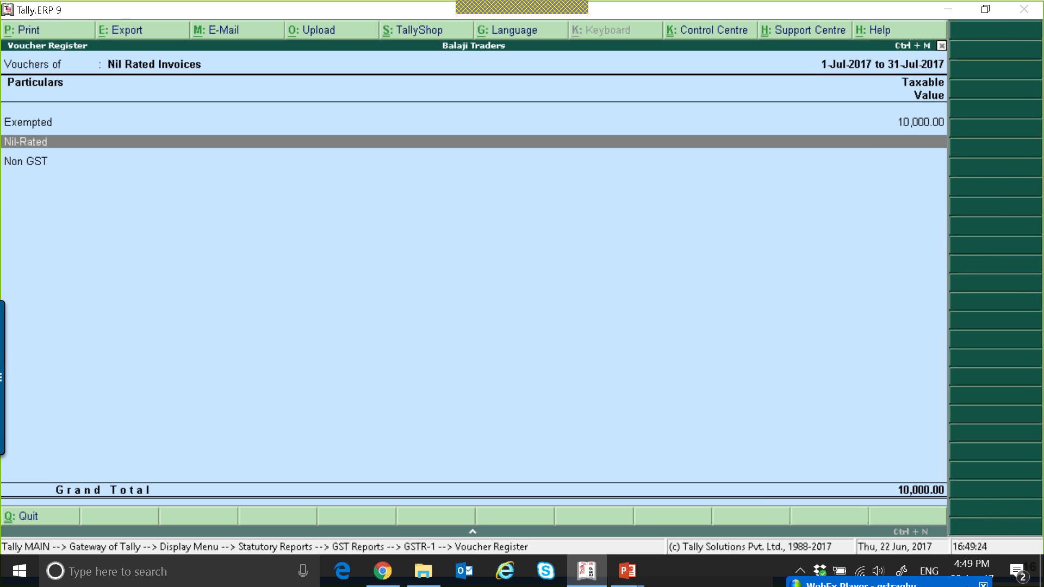
key(Down)
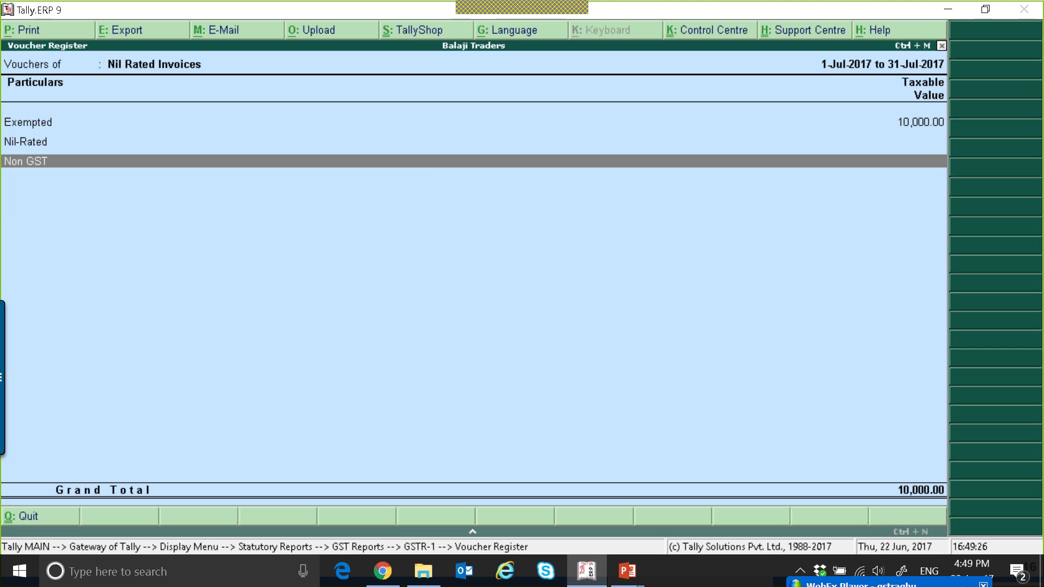
key(Escape)
key(Return)
From the DMart exempt sales voucher, alter Exempt Stock's GST details to mark it a non-GST good from 1-Jul-2017, then quit the voucher
key(Return)
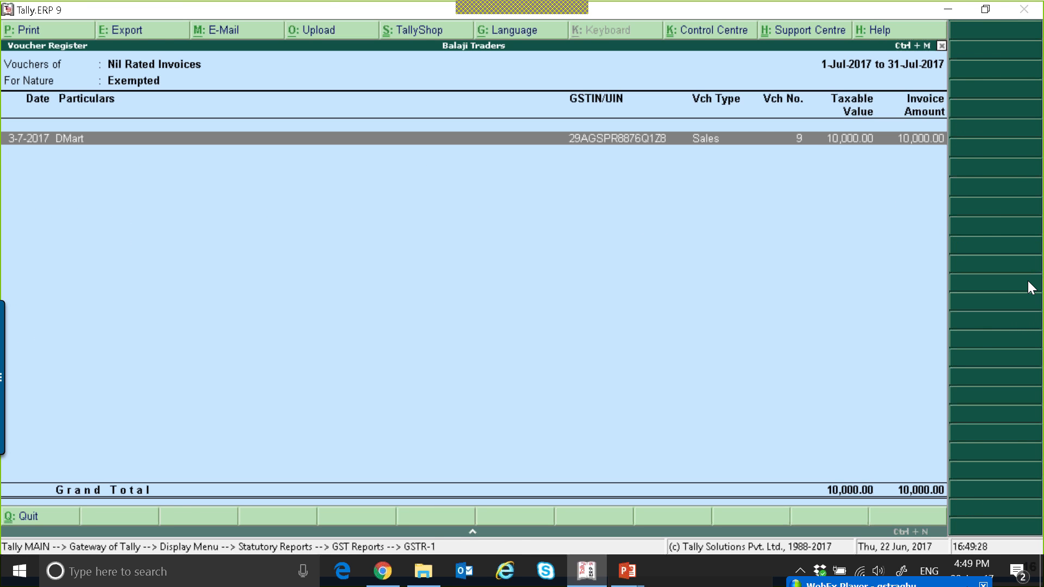
key(Return)
key(Return)
key(Return)
key(Return)
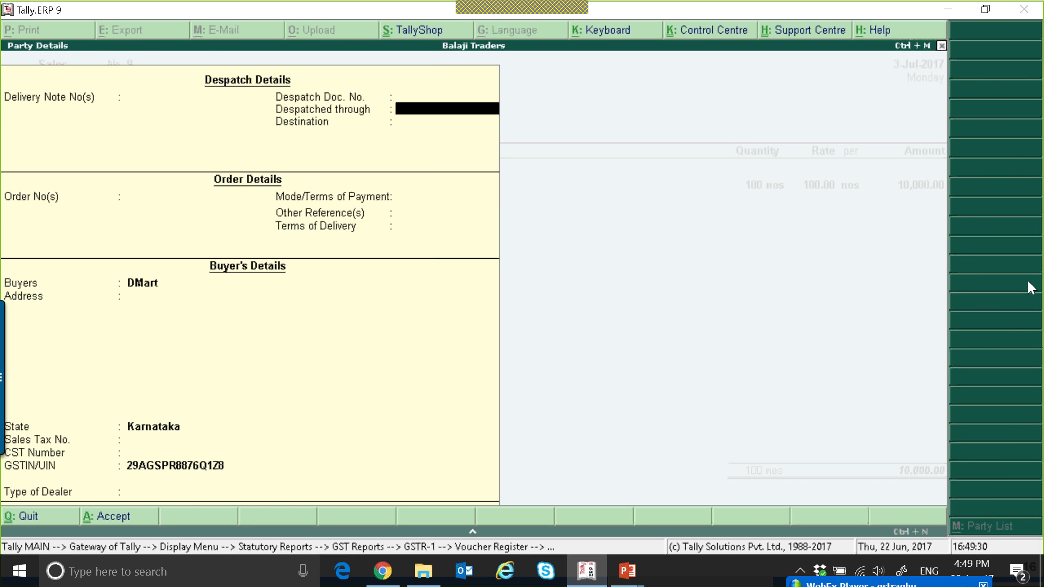
key(ctrl+a)
key(Return)
key(ctrl+Return)
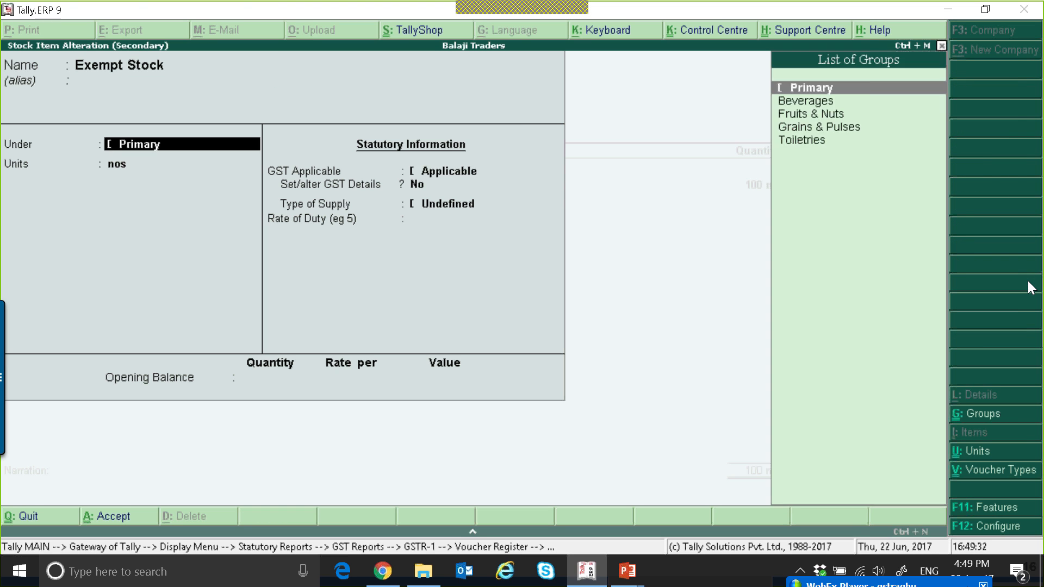
key(Return)
key(Return)
key(Return)
key(y)
key(Return)
key(Return)
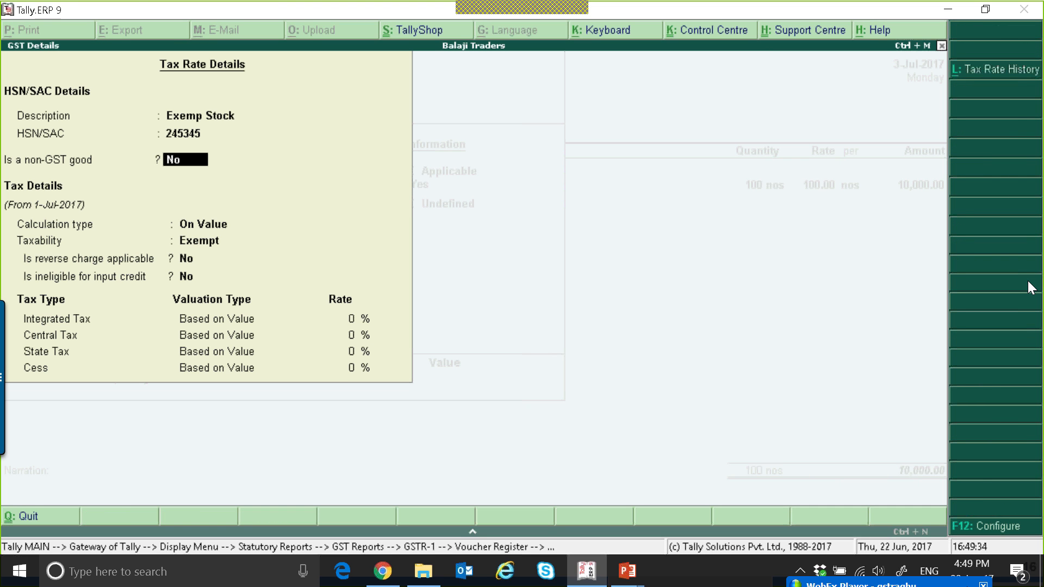
key(y)
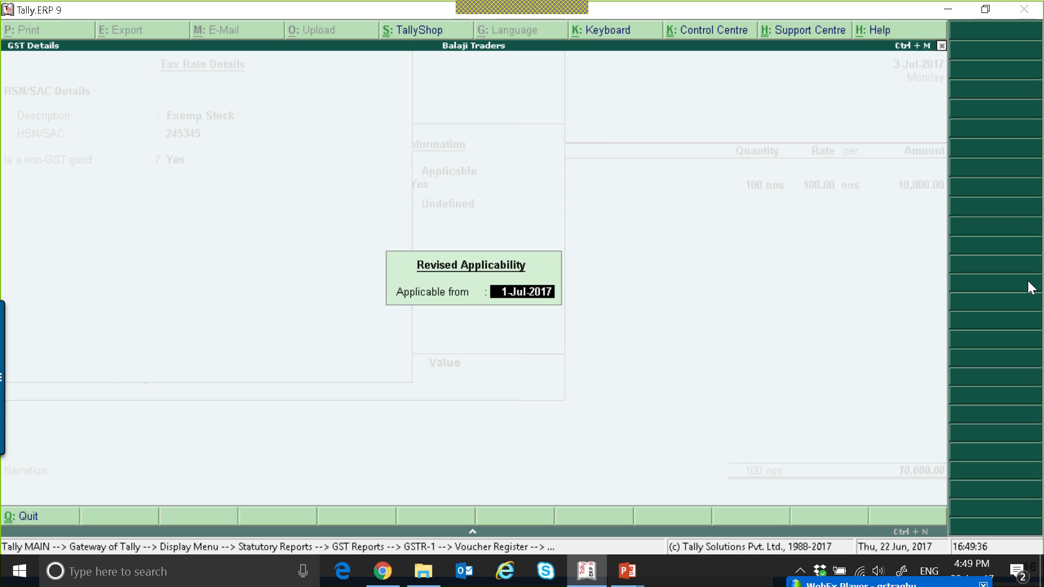
key(Return)
key(Return)
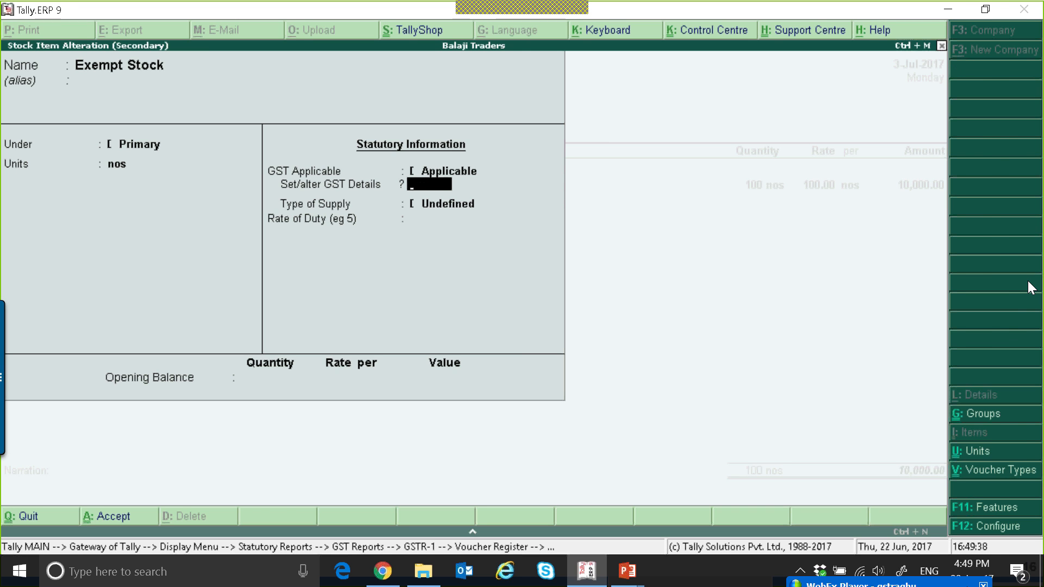
key(ctrl+a)
key(Escape)
key(y)
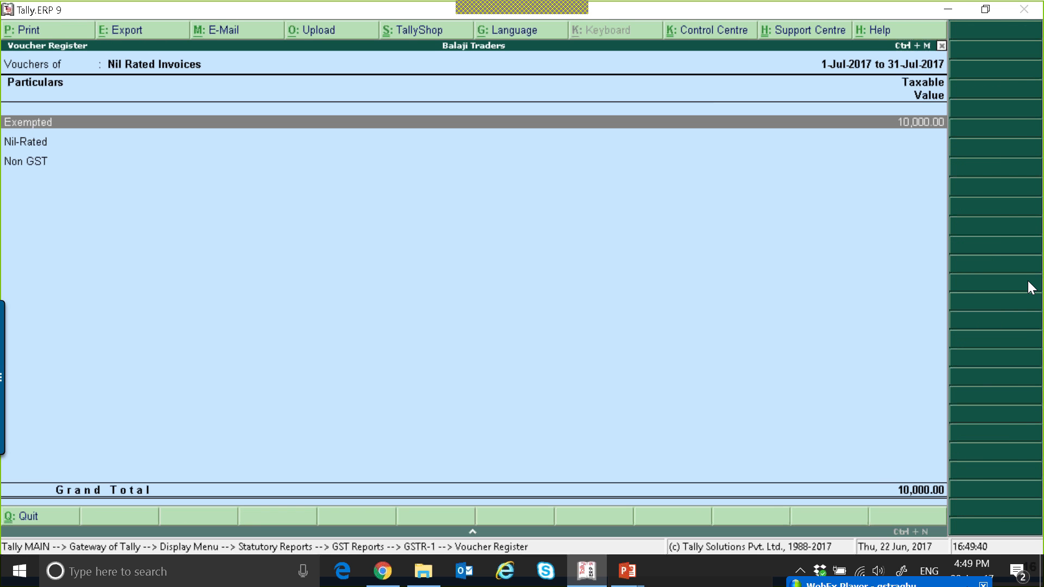
Reopen the DMart sales voucher and enable allowing modification of tax details for GST in its configuration
key(Down)
key(Down)
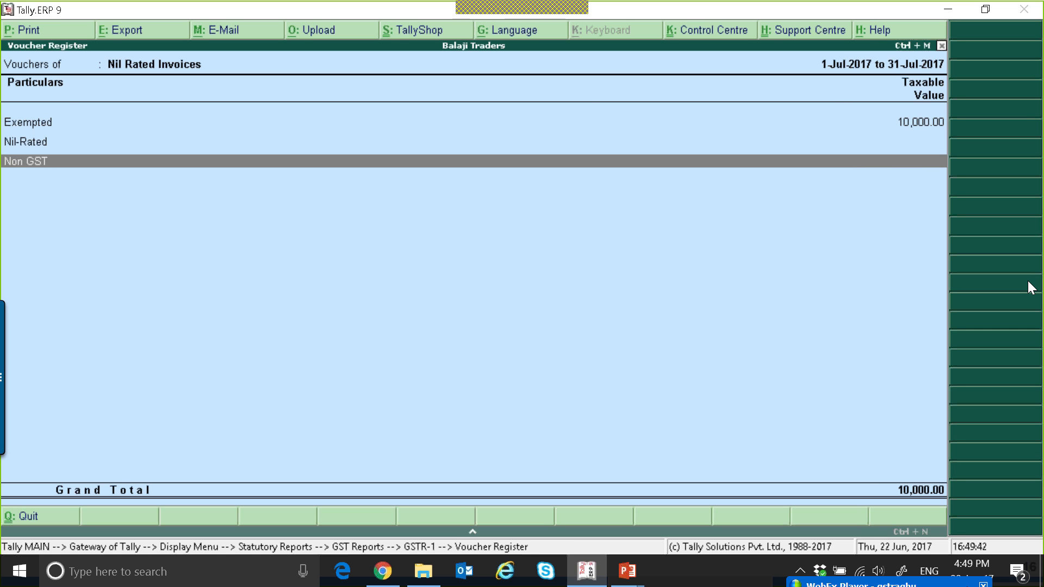
key(Up)
key(Up)
key(Return)
key(Return)
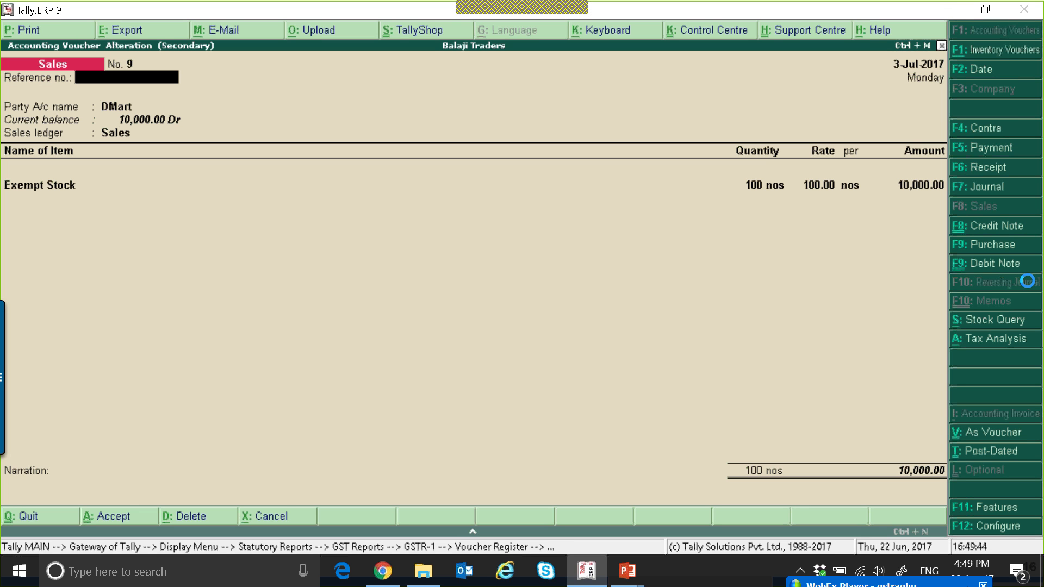
key(F12)
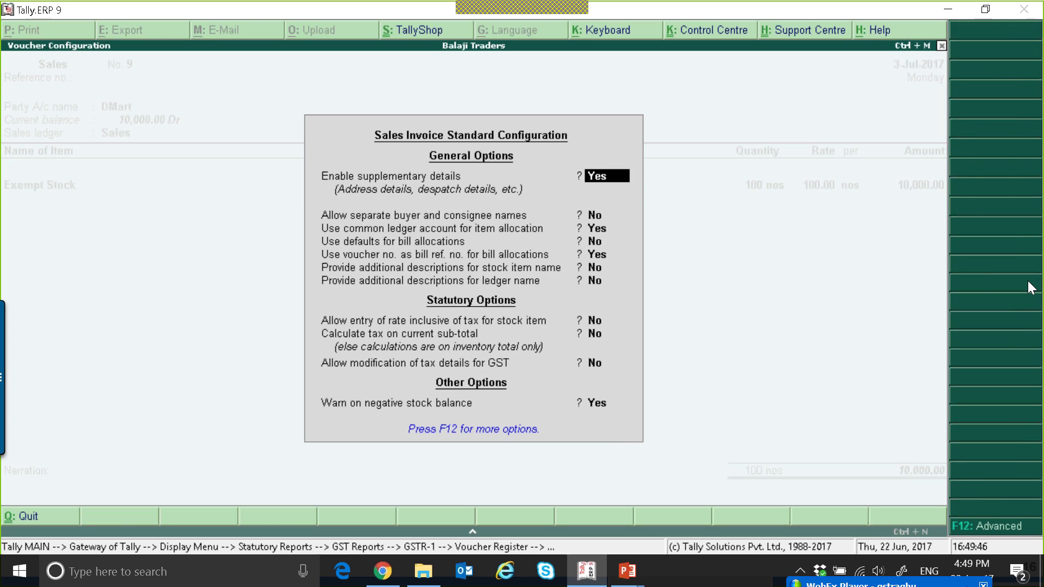
key(Down)
key(Down)
key(Down)
key(Down)
key(Down)
key(Down)
key(Down)
key(Down)
key(Down)
key(Down)
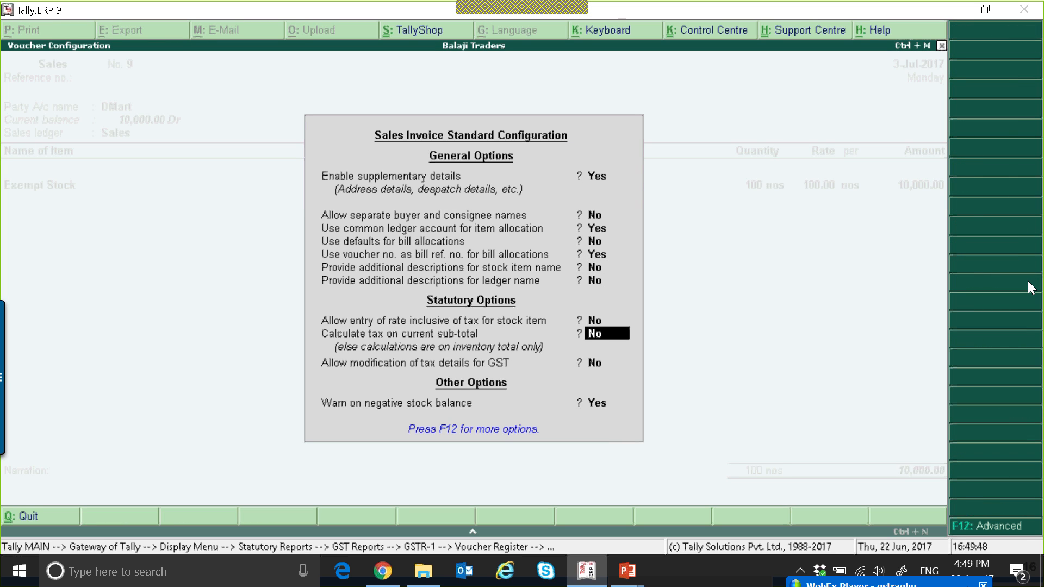
key(Up)
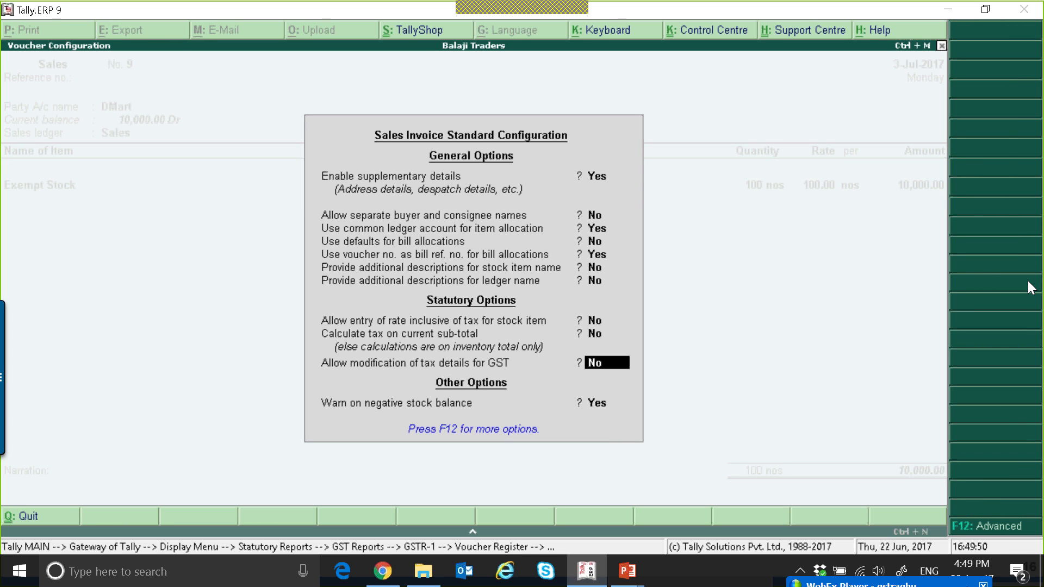
key(Down)
key(Up)
text(y)
key(Return)
Browse the tax classification natures for the Exempt Stock line, then quit the voucher without saving and return to GSTR-1
key(Return)
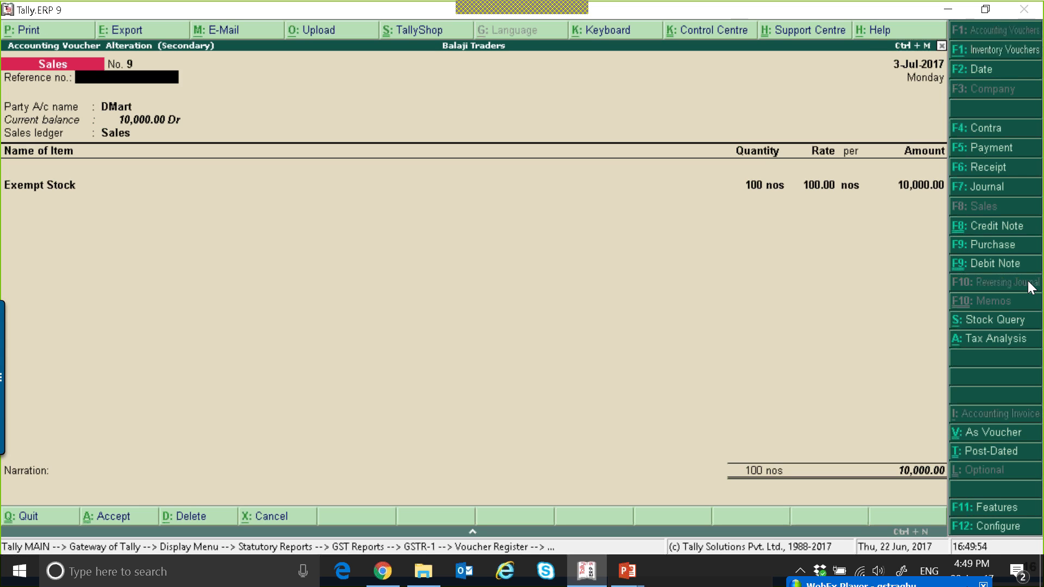
key(Return)
key(Return)
key(Return)
key(Return)
key(ctrl+a)
key(Return)
key(Down)
key(Down)
key(Down)
key(Down)
key(Down)
key(Down)
key(Down)
key(Down)
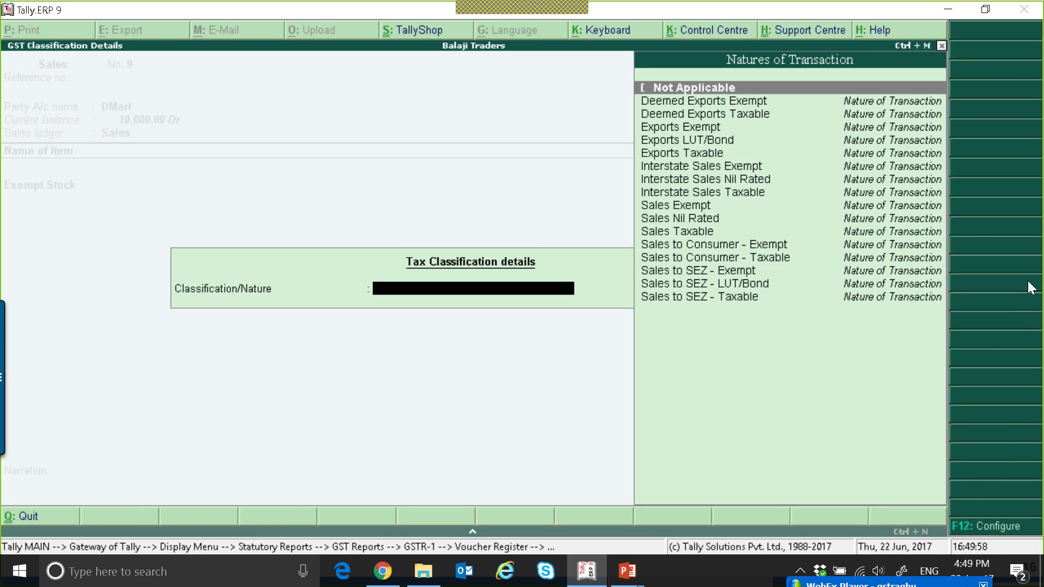
key(Down)
key(Down)
key(Down)
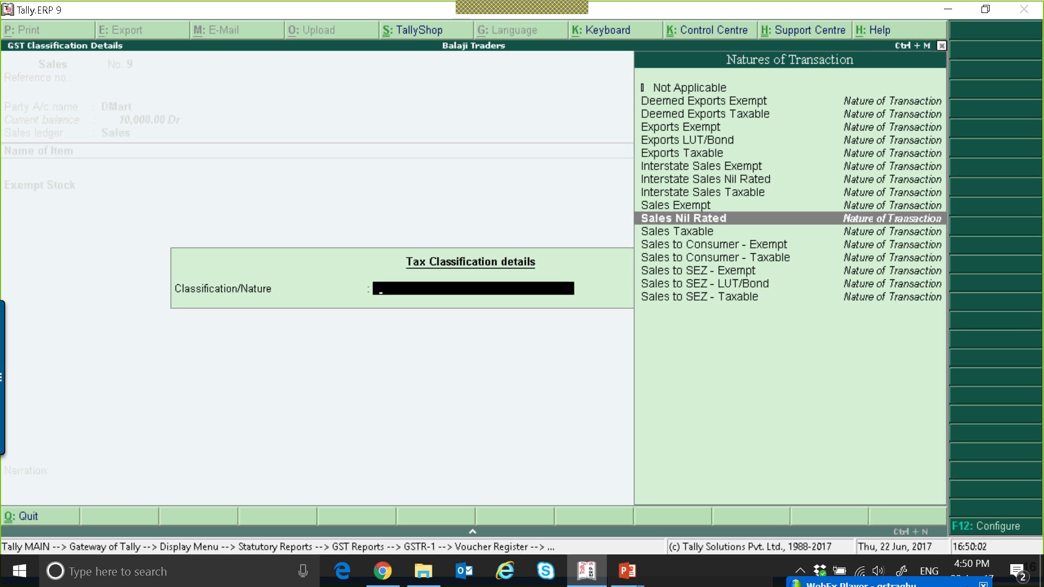
key(Escape)
key(Escape)
key(y)
key(Escape)
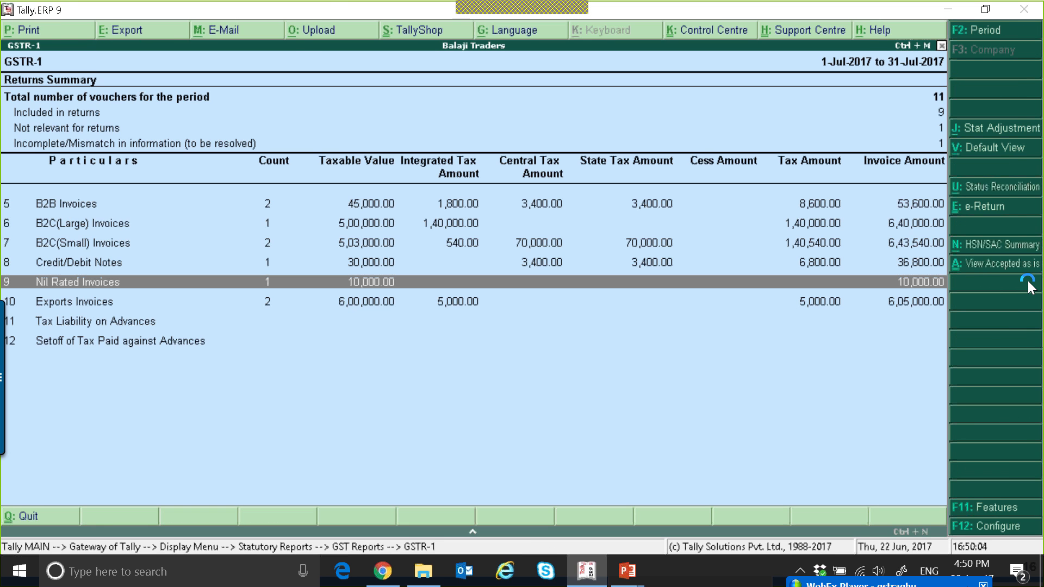
Open Nil Rated Invoices again and move to the Non GST category
key(Return)
key(Down)
key(Down)
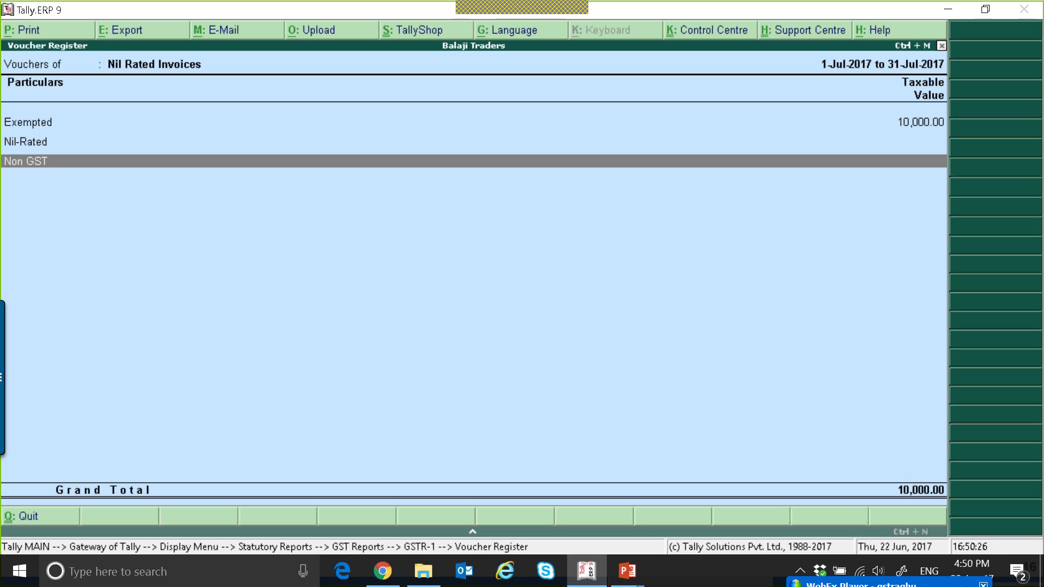
Return to the GSTR-1 returns summary, review its sections, then exit to the Gateway of Tally
key(Escape)
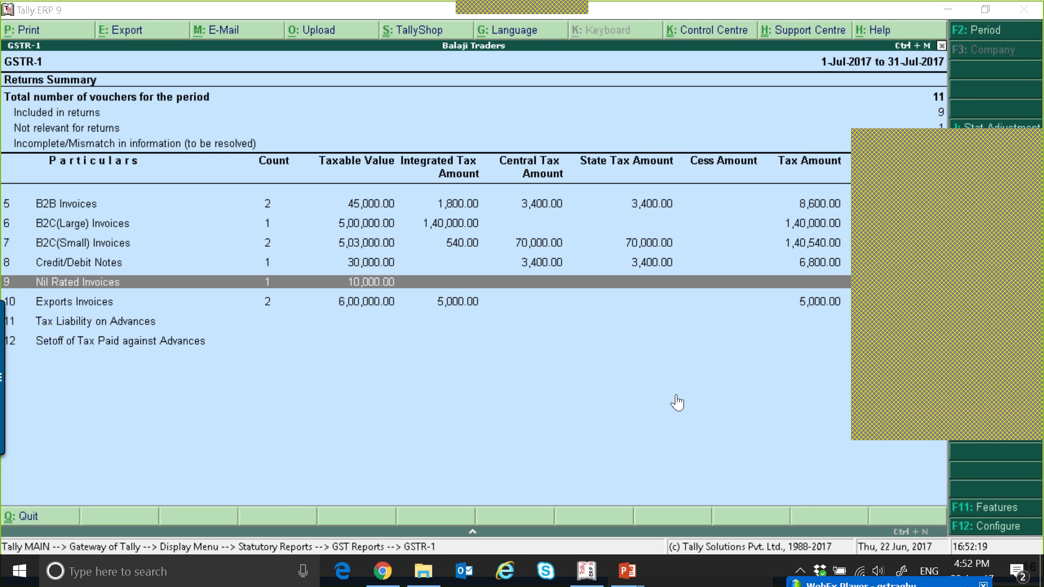
click(376, 281)
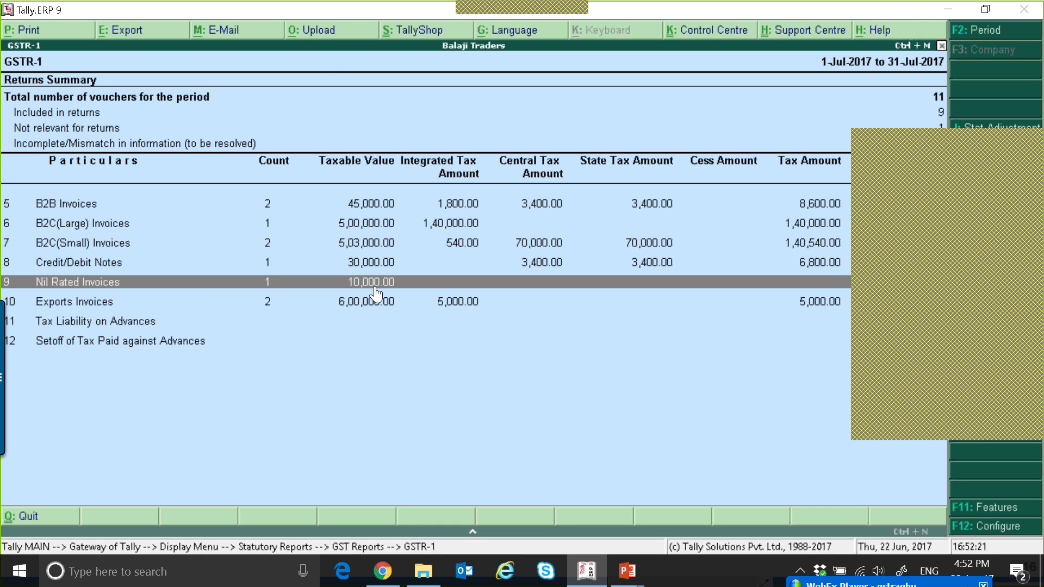
click(309, 324)
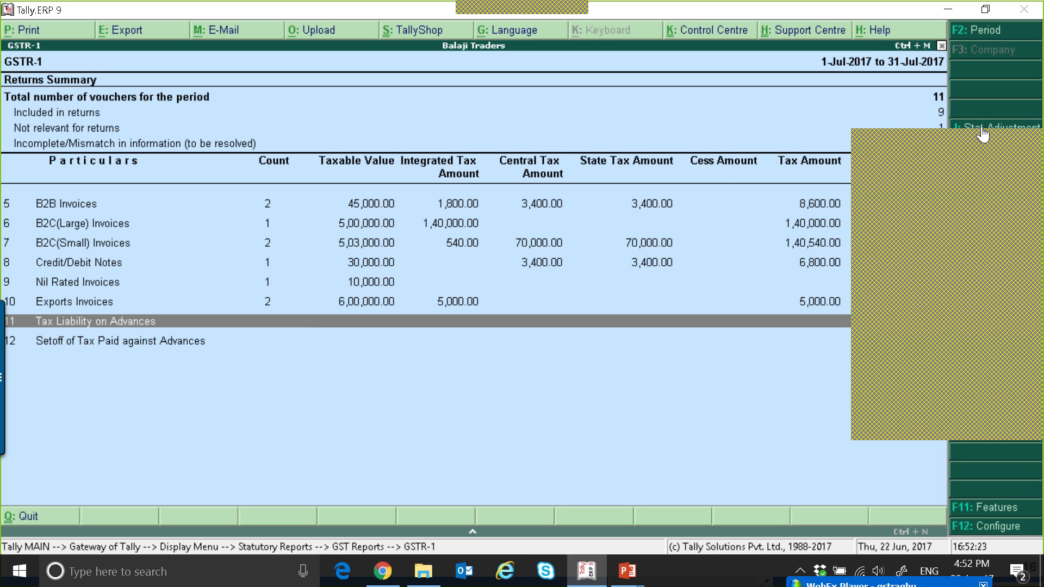
click(1036, 147)
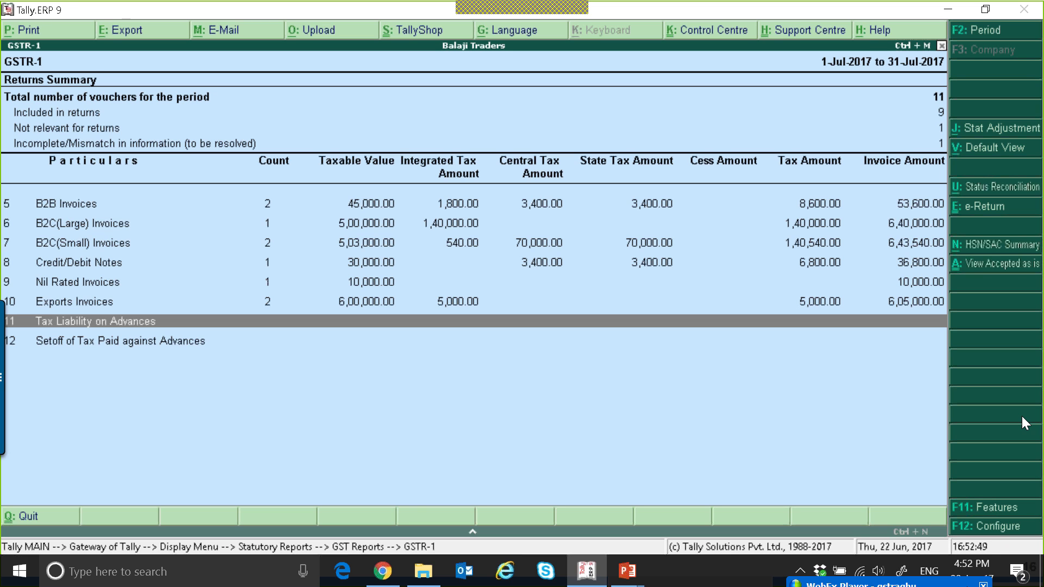
key(Escape)
key(Escape)
key(Escape)
key(Escape)
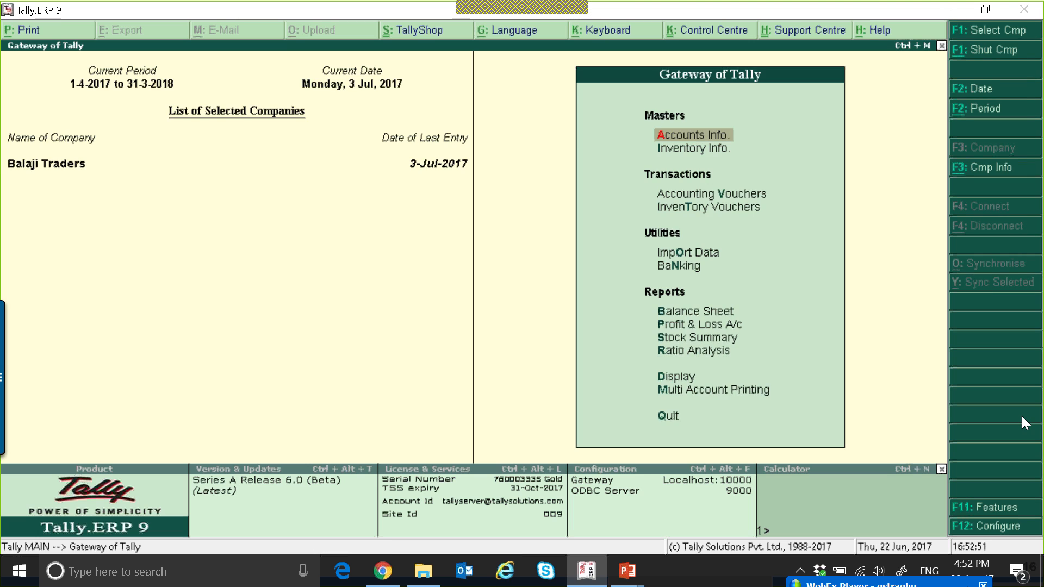
Start creating a new stock item named Slab Itesm from the inventory masters
key(Return)
key(Down)
key(Escape)
key(Down)
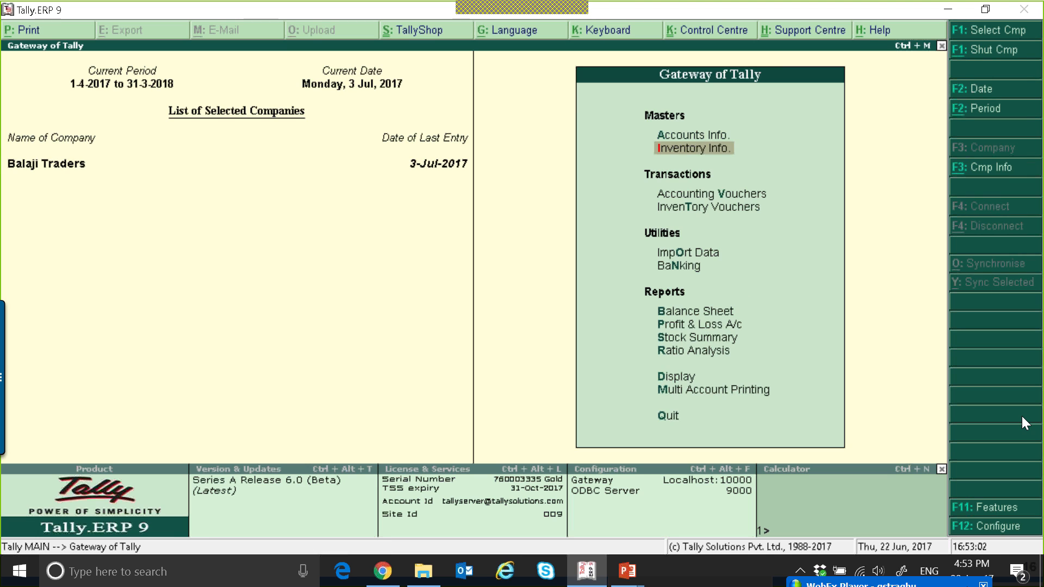
key(Return)
key(Down)
key(Return)
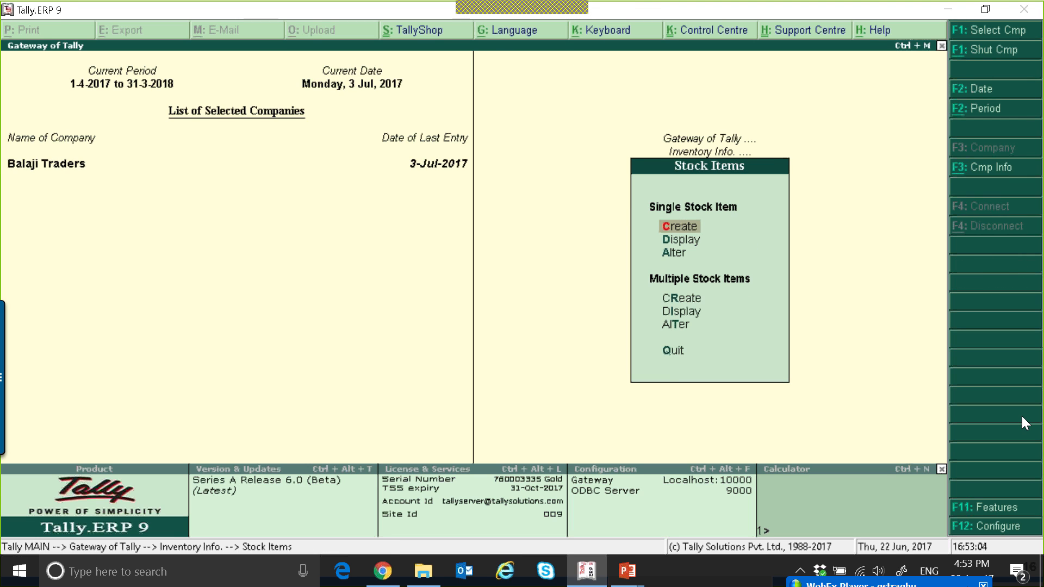
key(Return)
text(Slab)
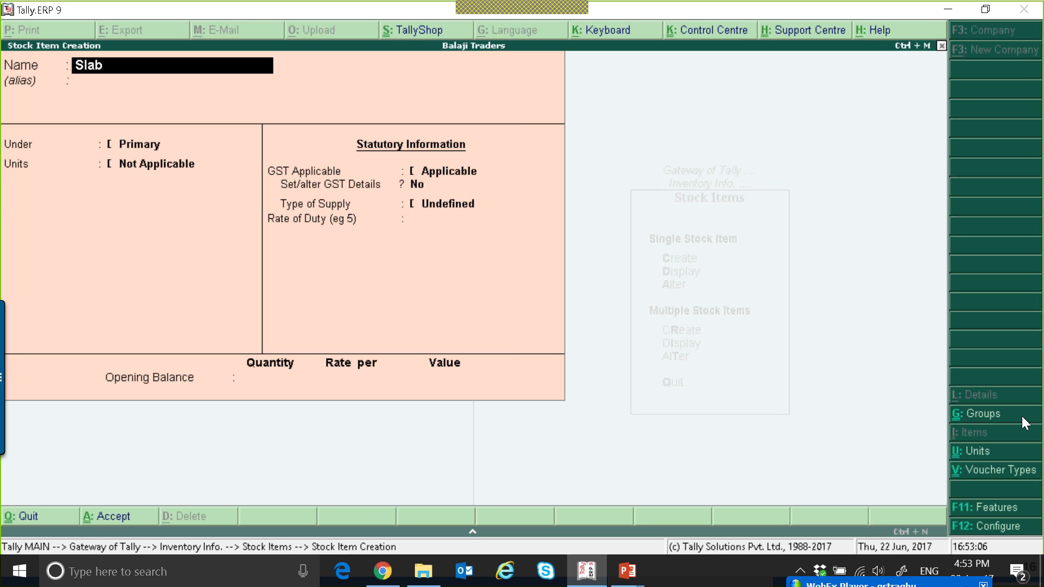
text( Itesm)
key(Return)
Keep the item under Primary, set its unit to nos, and open its GST details
key(Return)
key(Down)
key(Down)
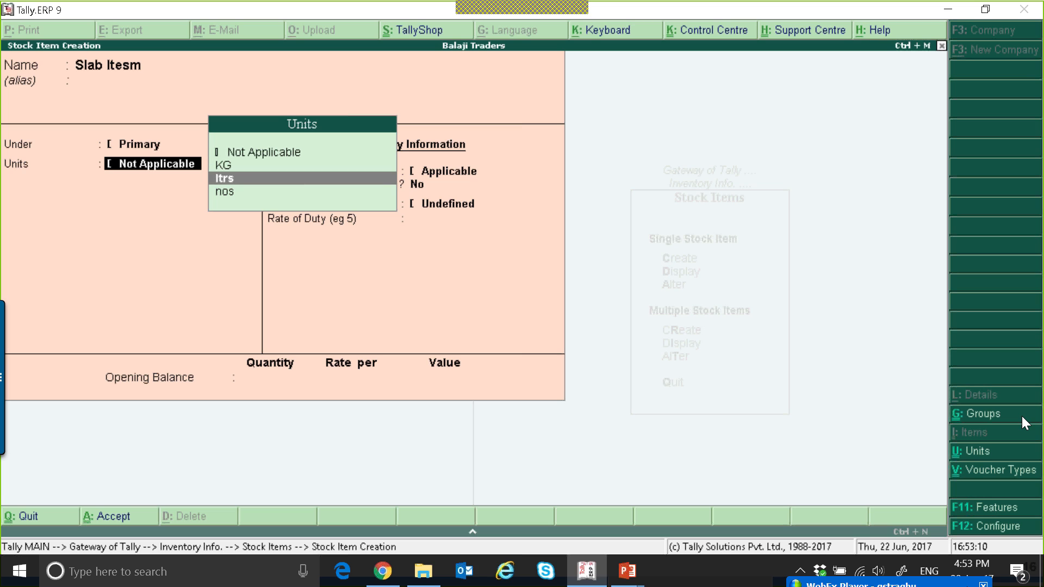
key(Down)
key(Return)
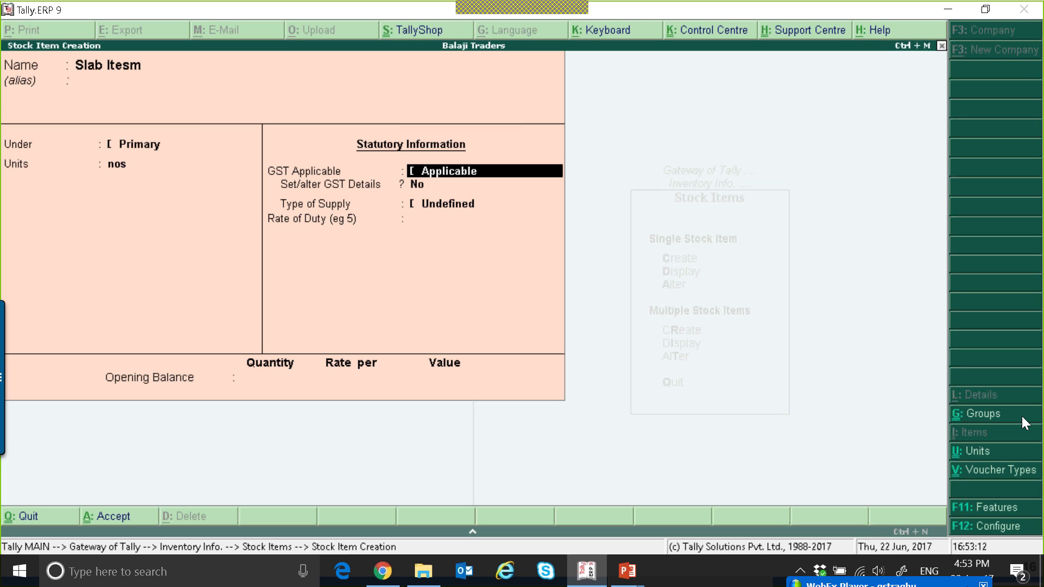
key(Return)
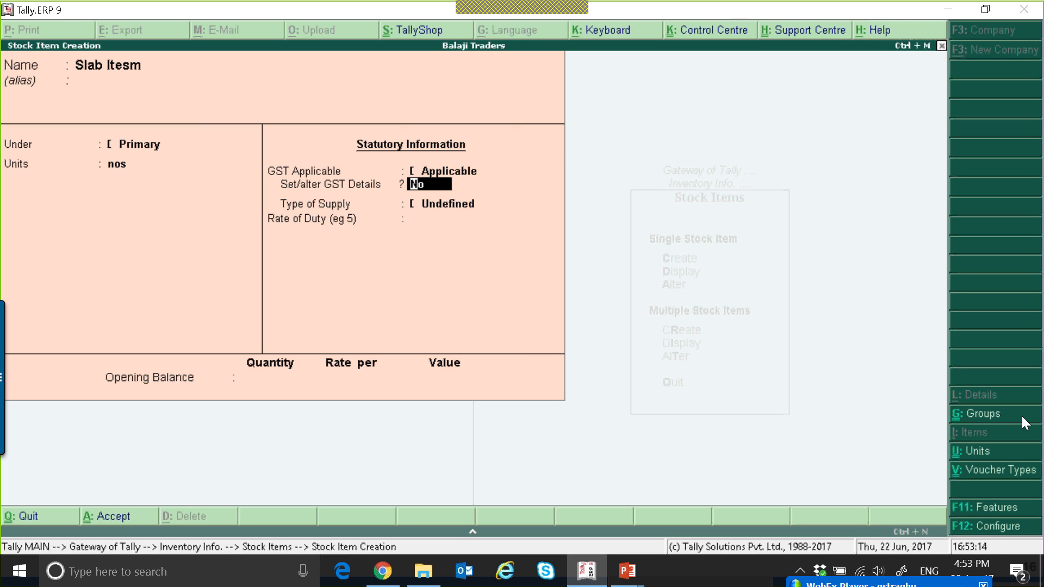
key(y)
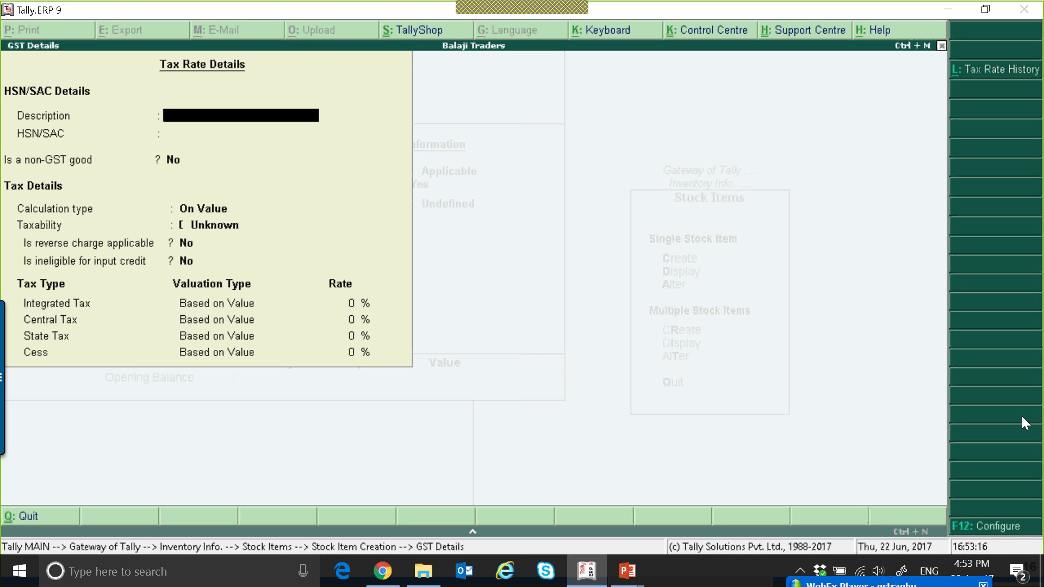
Enter the GST description Slab Rate and HSN/SAC code 34545, leaving it a GST good
text(Slab Rate)
key(Return)
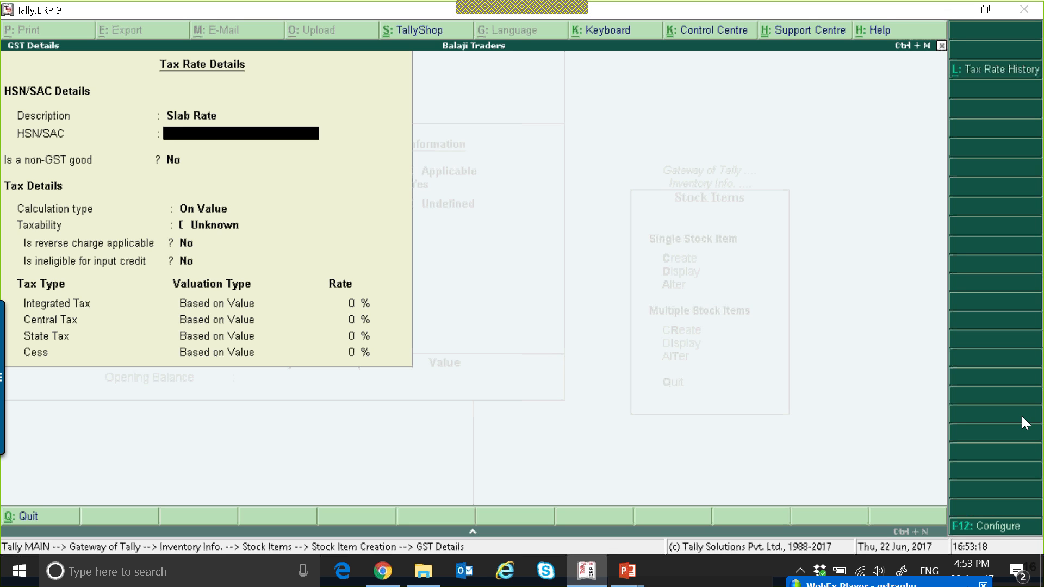
text(34545)
key(Return)
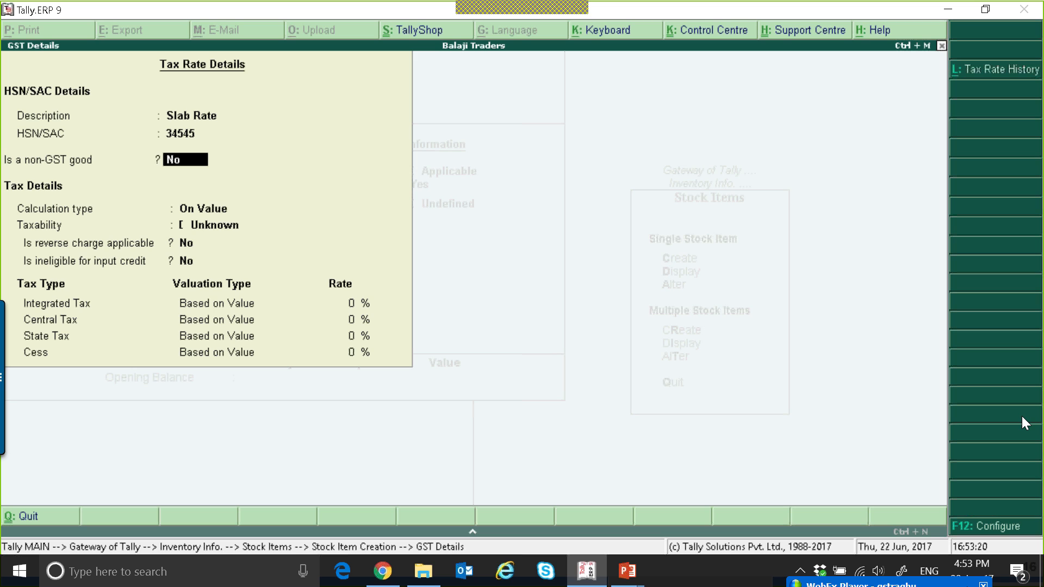
key(Return)
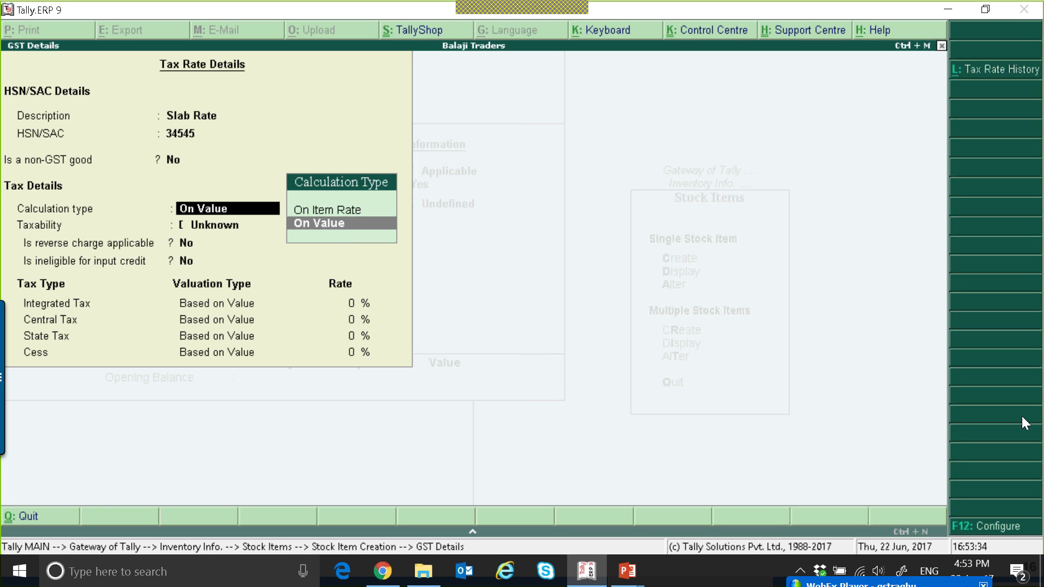
Set the calculation type to On Item Rate and define a slab from 0 up to 499 as Exempt
key(Up)
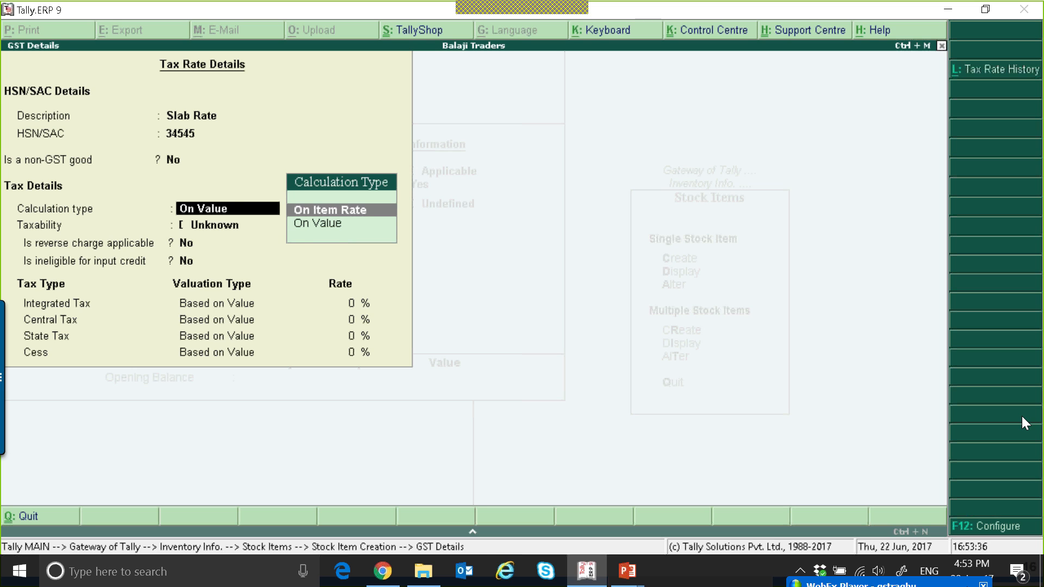
key(Return)
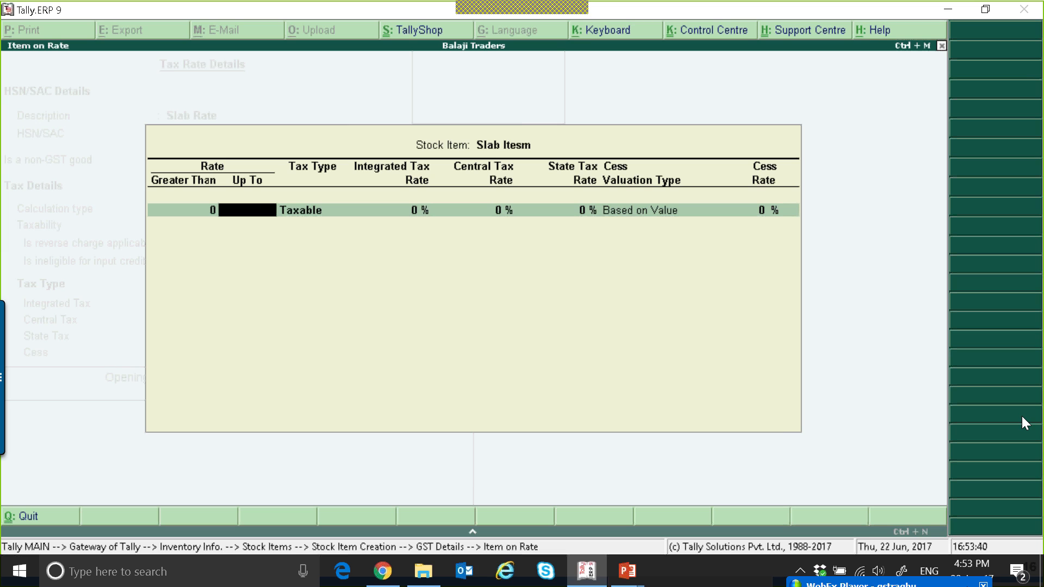
text(499)
key(Return)
key(Up)
key(Up)
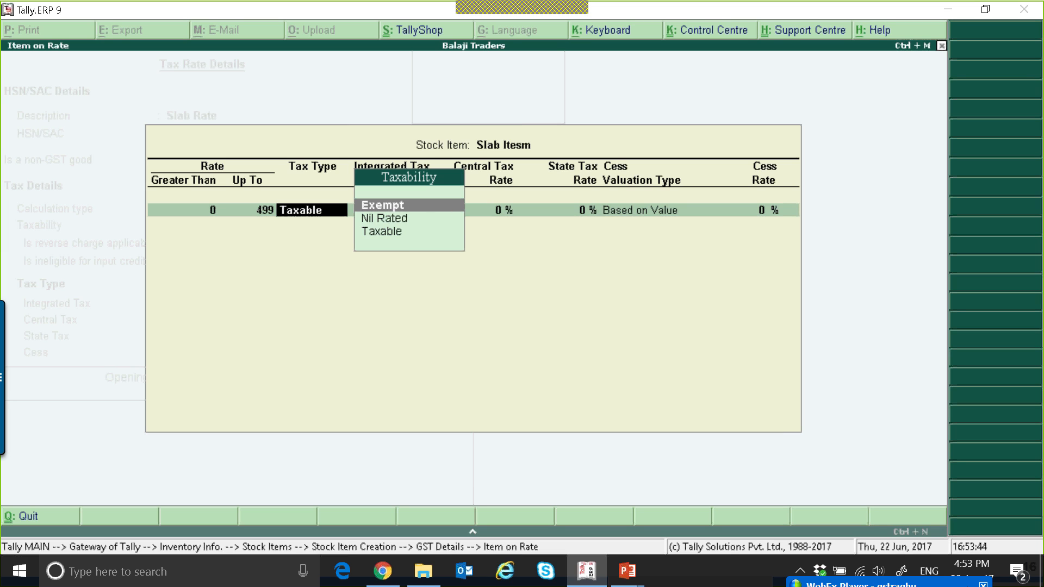
key(Return)
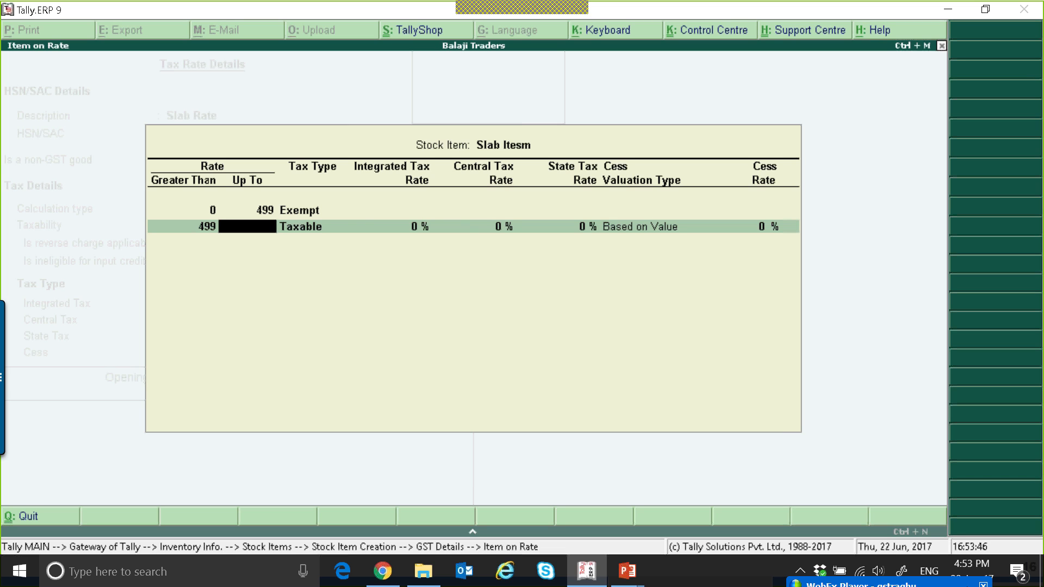
Add a Taxable slab above 499 with 5% integrated tax and accept the rate details
key(Return)
key(Return)
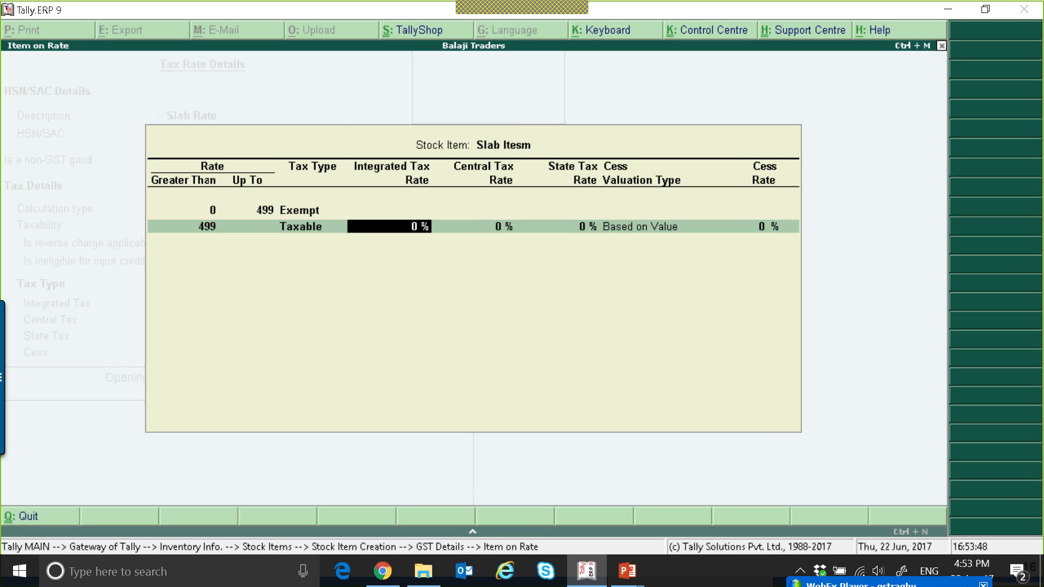
text(1)
key(BackSpace)
text(5)
key(Return)
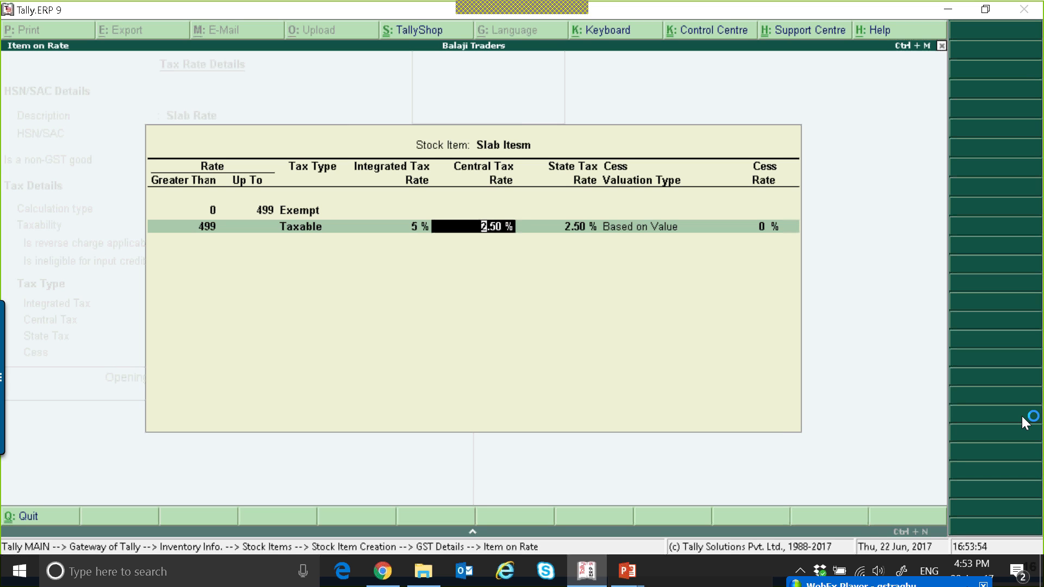
key(Return)
key(Return)
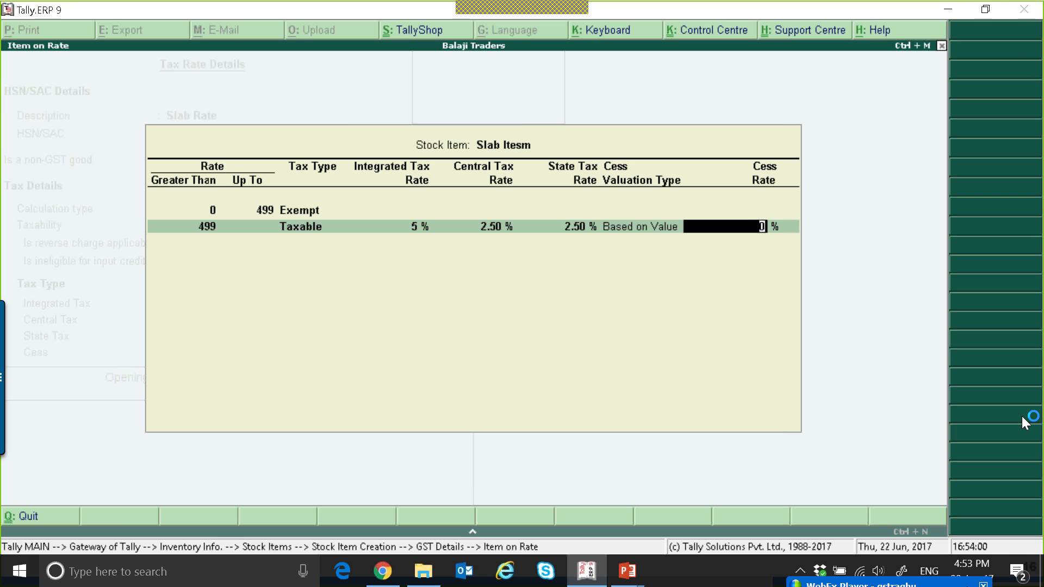
key(ctrl+a)
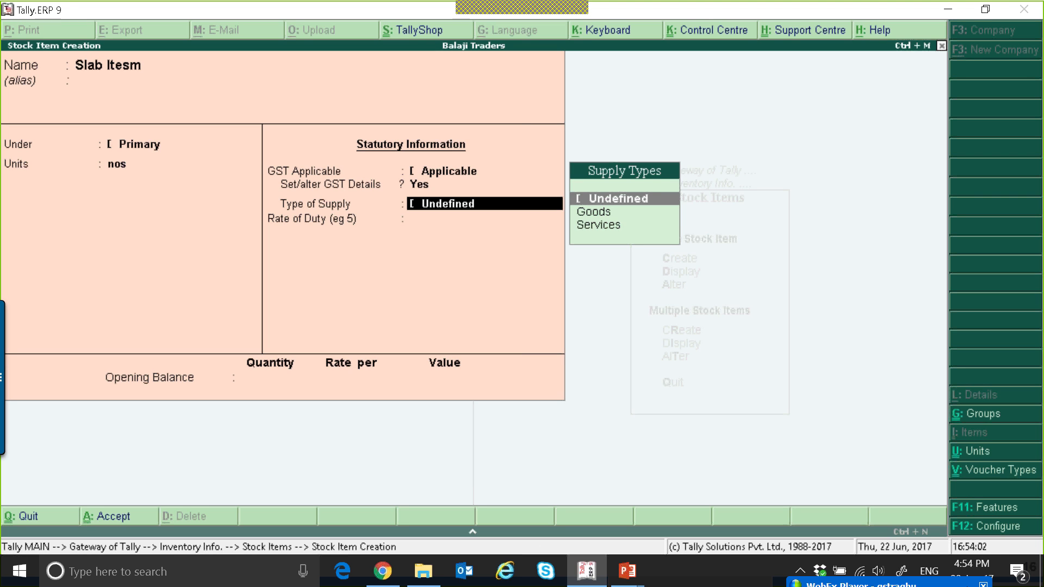
Save the Slab Itesm stock item and return to the Gateway of Tally
key(ctrl+a)
key(Escape)
key(Escape)
key(Escape)
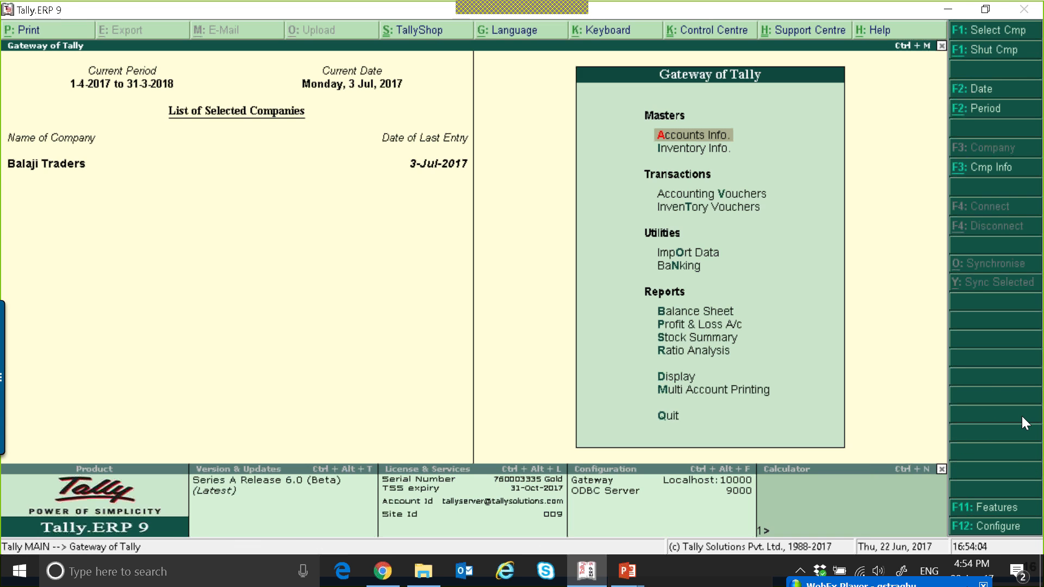
Start a sales voucher with Cool Joint as the party and Sales as the sales ledger
key(v)
key(Down)
key(Down)
key(Return)
key(Return)
key(Return)
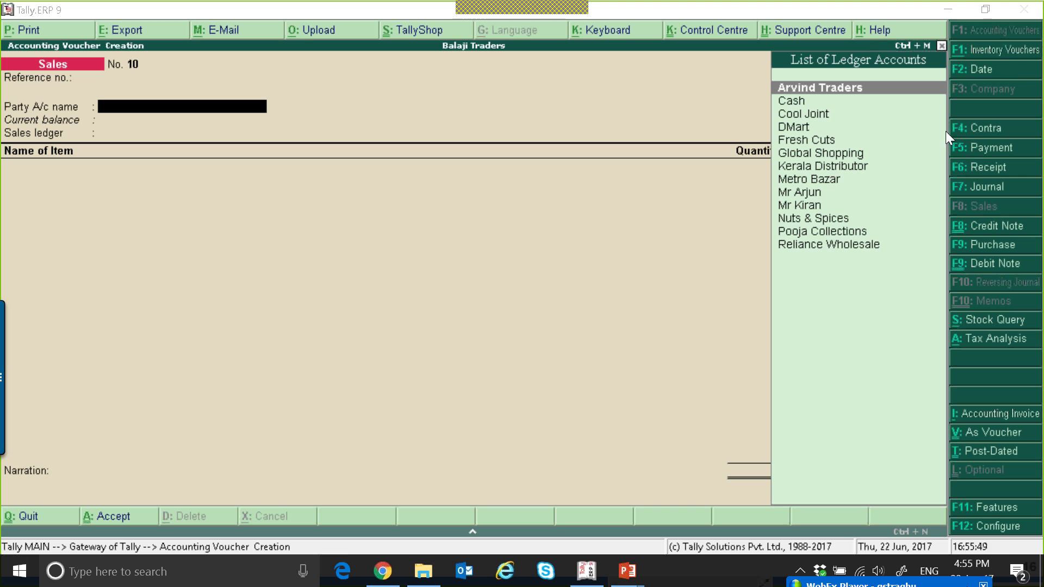
key(Down)
key(Down)
key(Return)
key(Return)
key(Return)
key(Return)
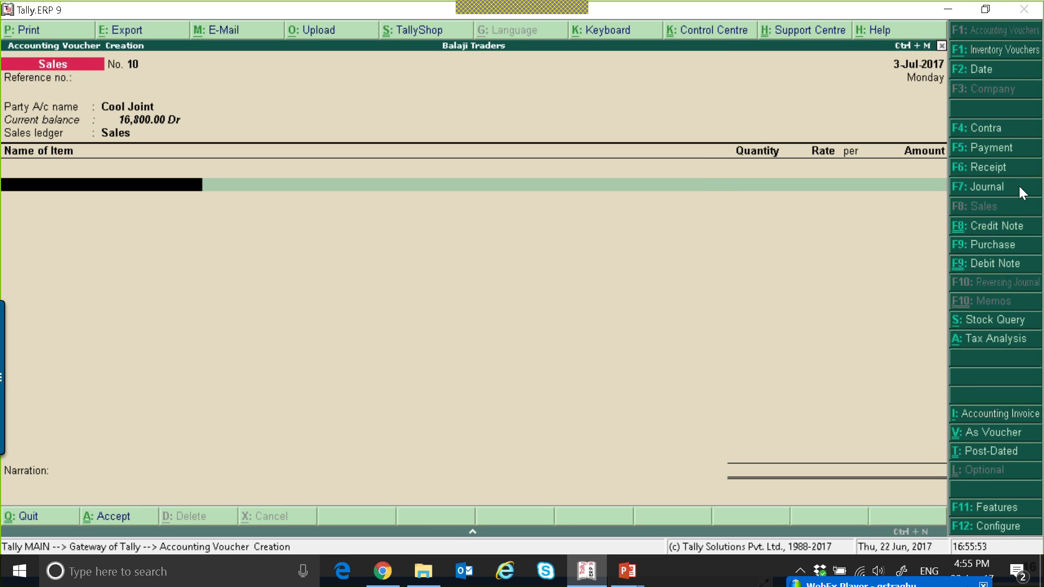
Add 1 nos of Slab Itesm at a rate of 510 to the sales voucher
text(S)
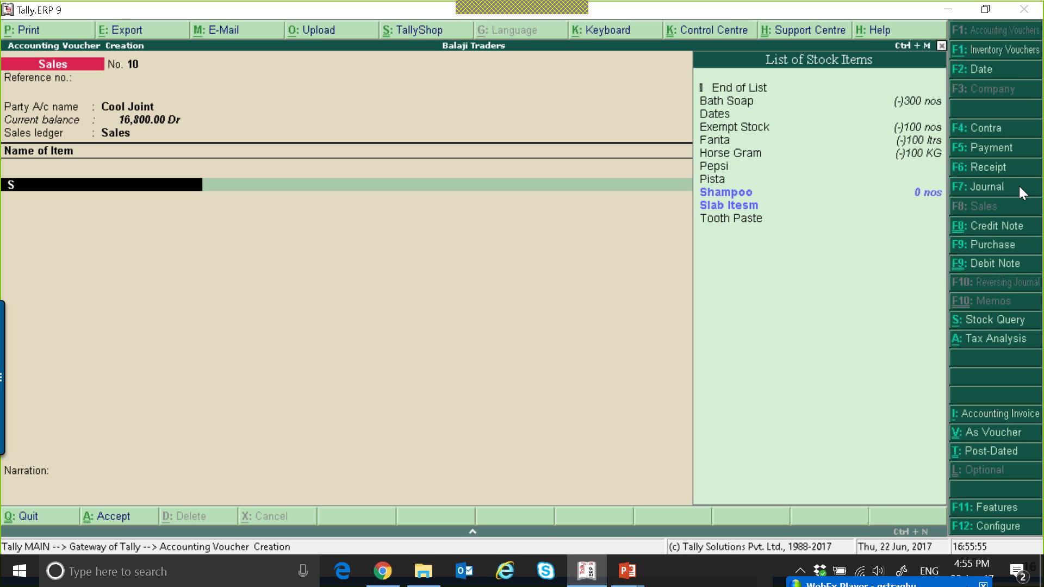
key(Down)
key(Return)
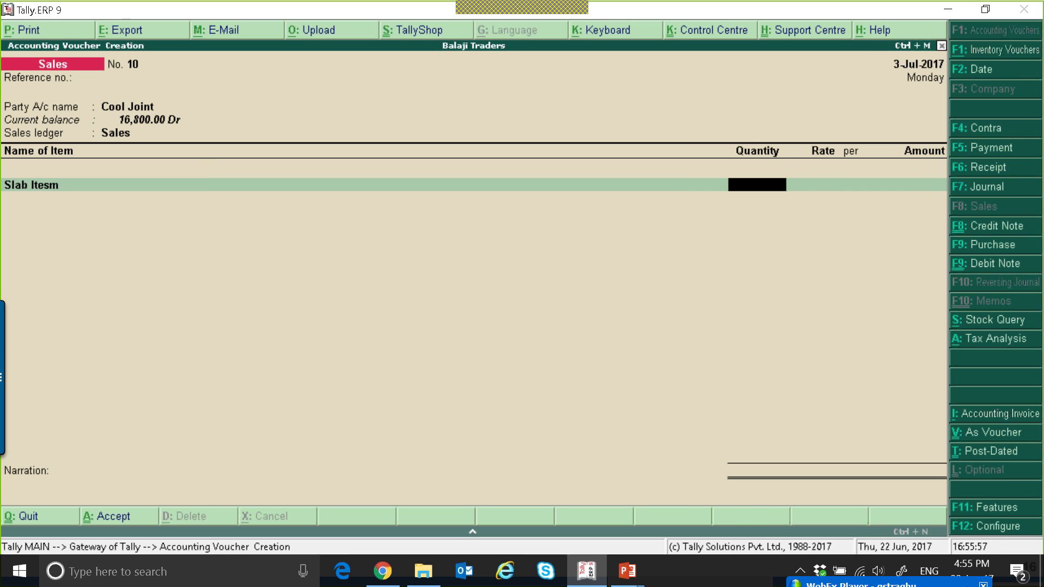
text(1)
key(Return)
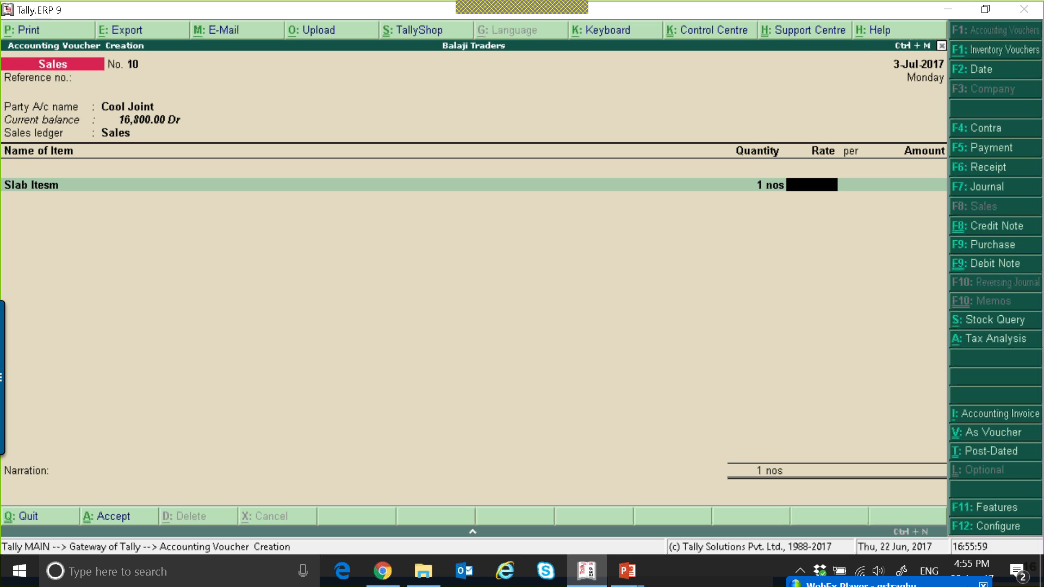
text(510)
key(Return)
key(Return)
Add CGST and SGST ledgers to the invoice, then quit the voucher without saving
key(Return)
key(Return)
text(Cg)
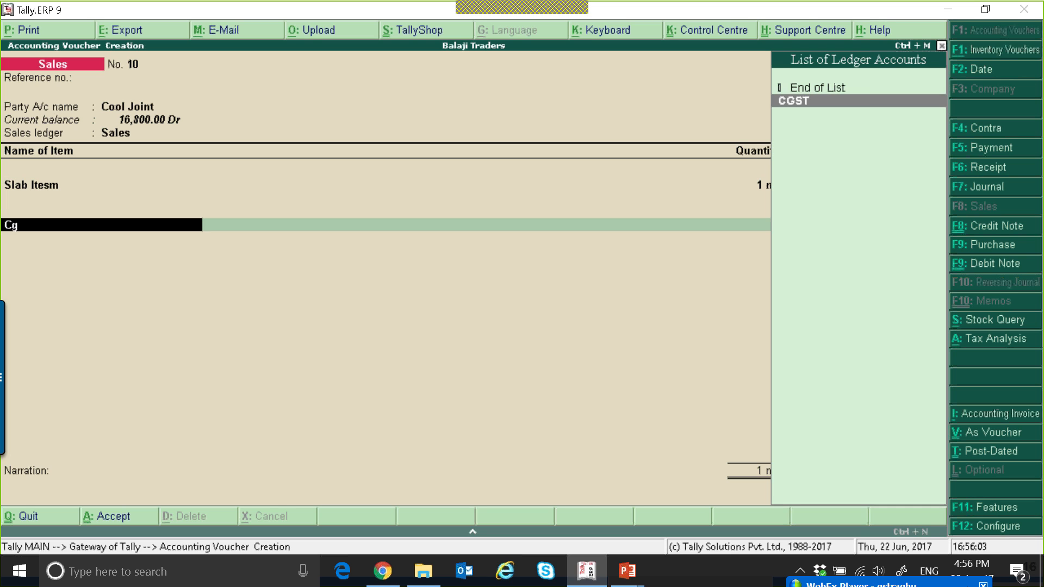
key(Return)
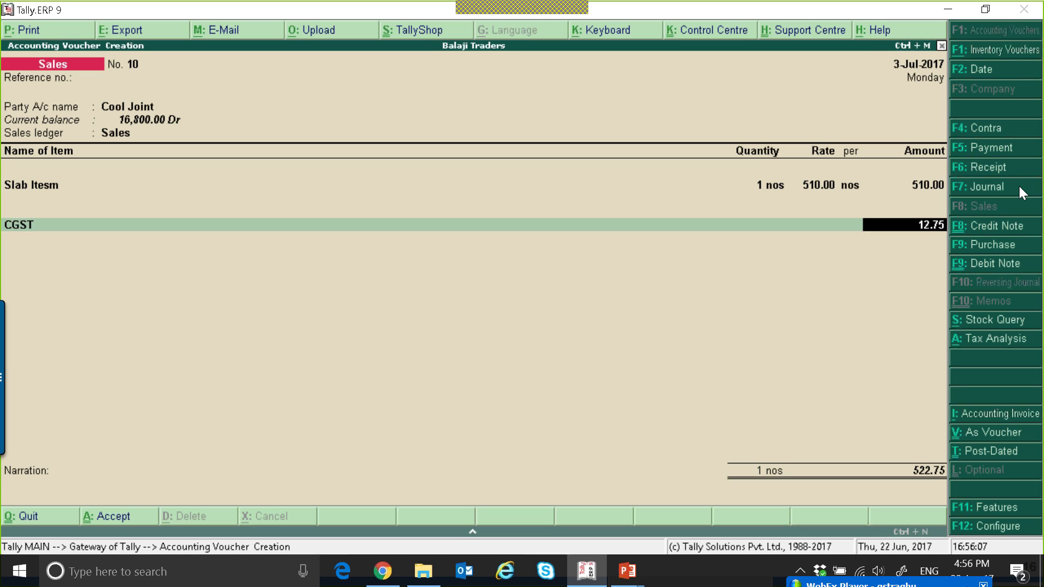
key(Return)
text(S)
key(Return)
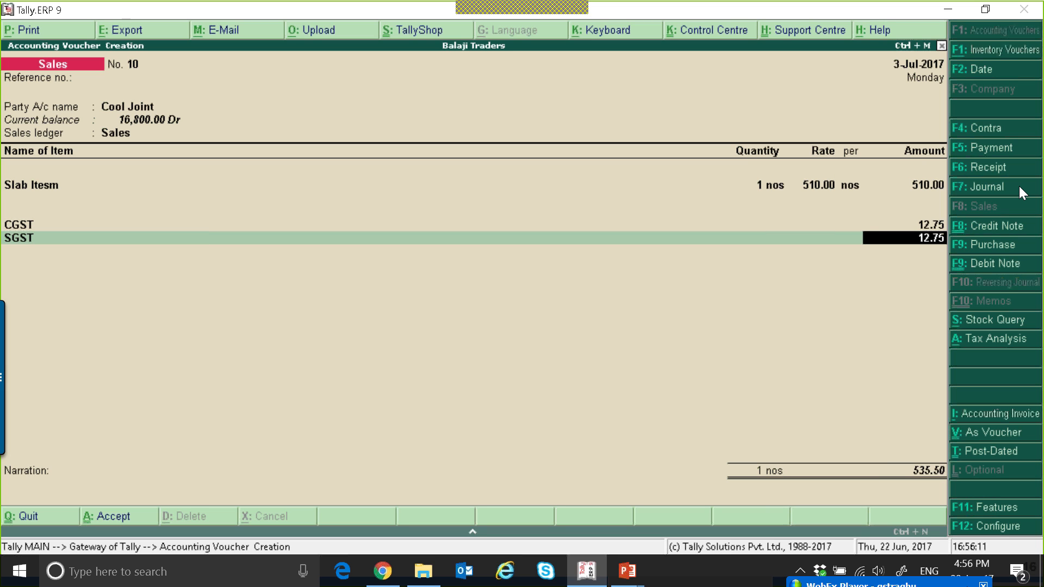
key(Escape)
key(y)
Begin a new sales voucher for Cool Joint with Sales ledger and tax classification Not Applicable
key(Return)
key(Return)
text(C)
key(Down)
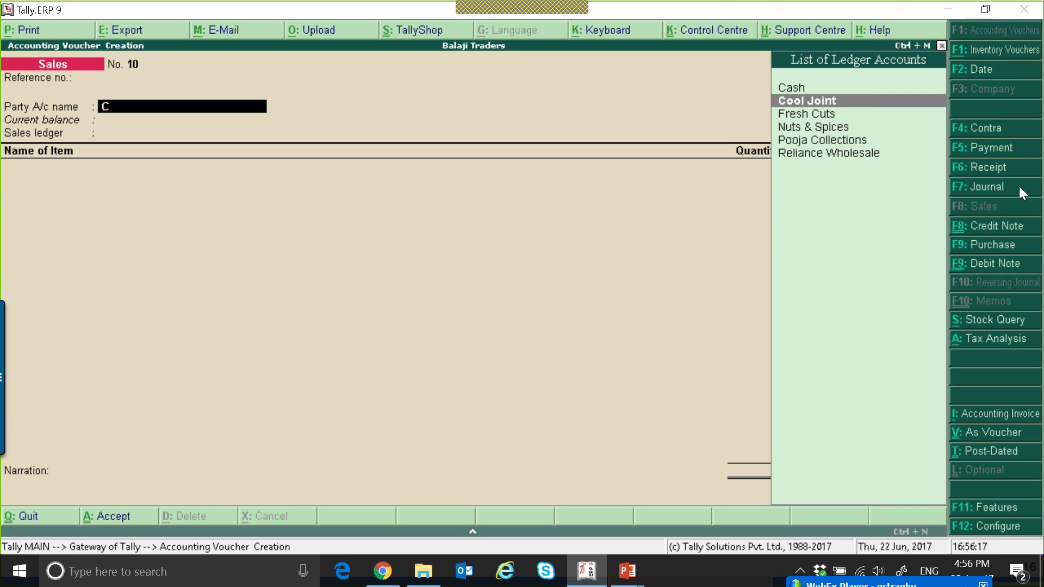
key(Return)
key(Return)
key(Return)
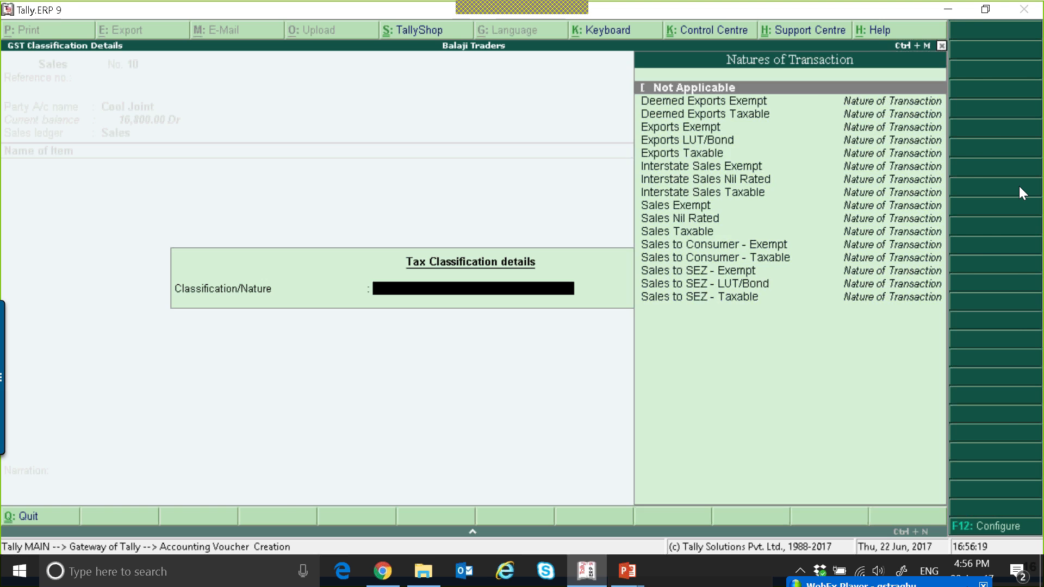
key(Return)
Add 1 nos of Slab Itesm at a rate of 499 to the sales voucher
text(S)
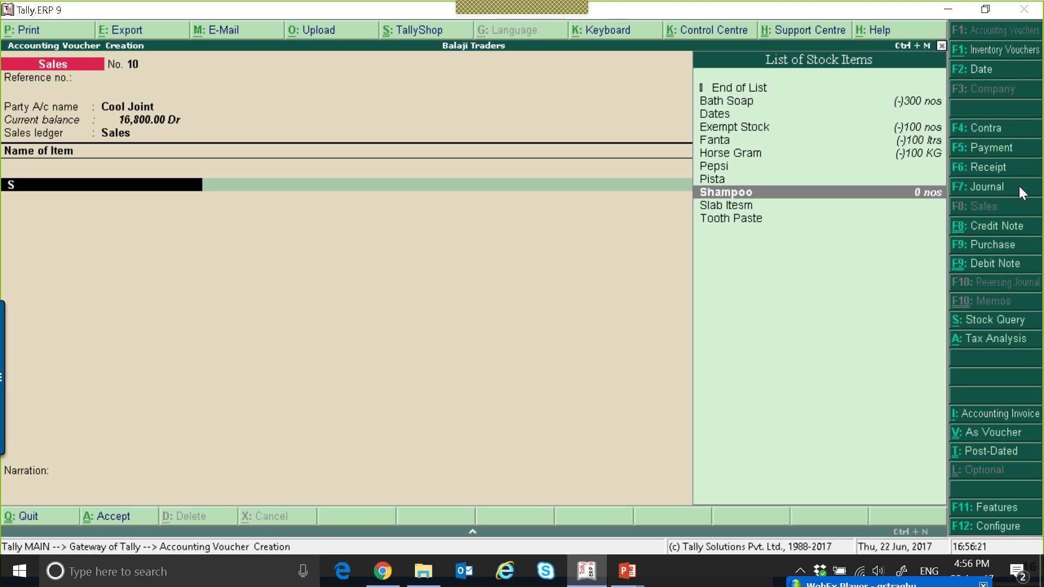
key(Down)
key(Return)
text(1)
key(Return)
key(Return)
text(499)
Add the CGST ledger to the invoice, then quit the voucher without saving
key(Return)
key(Return)
text(C)
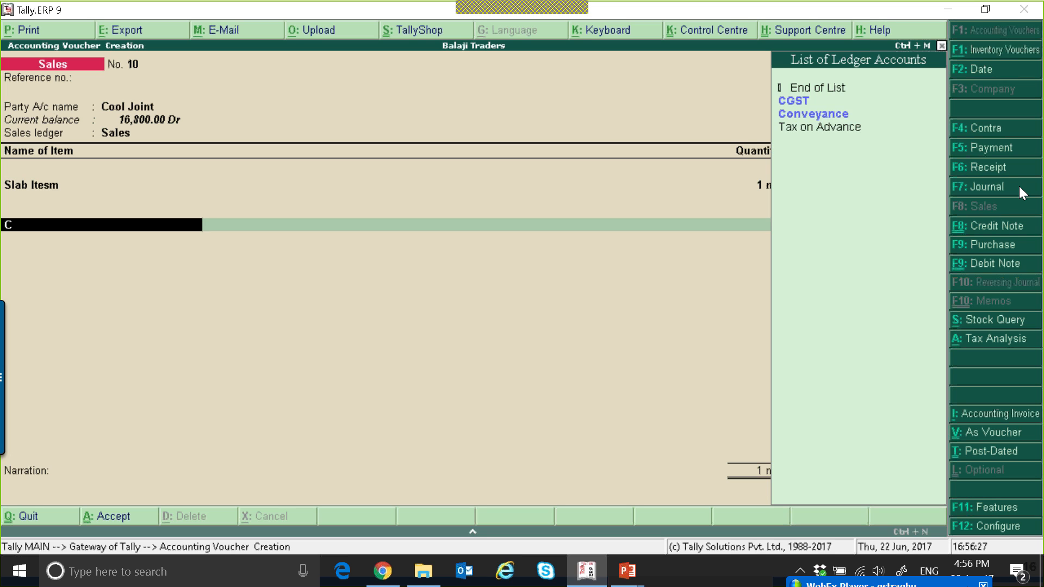
text(G)
key(Return)
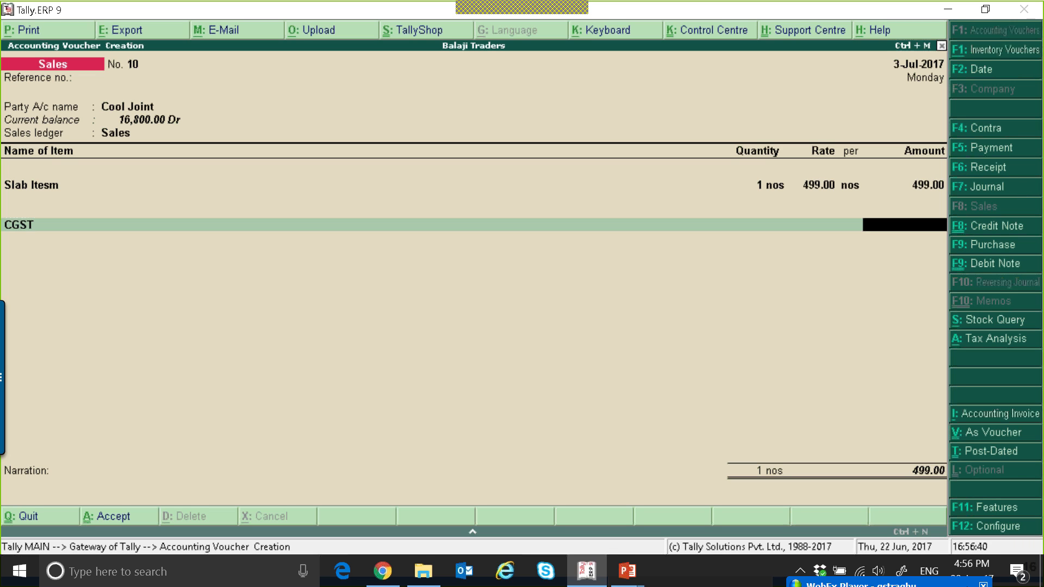
key(Escape)
key(Return)
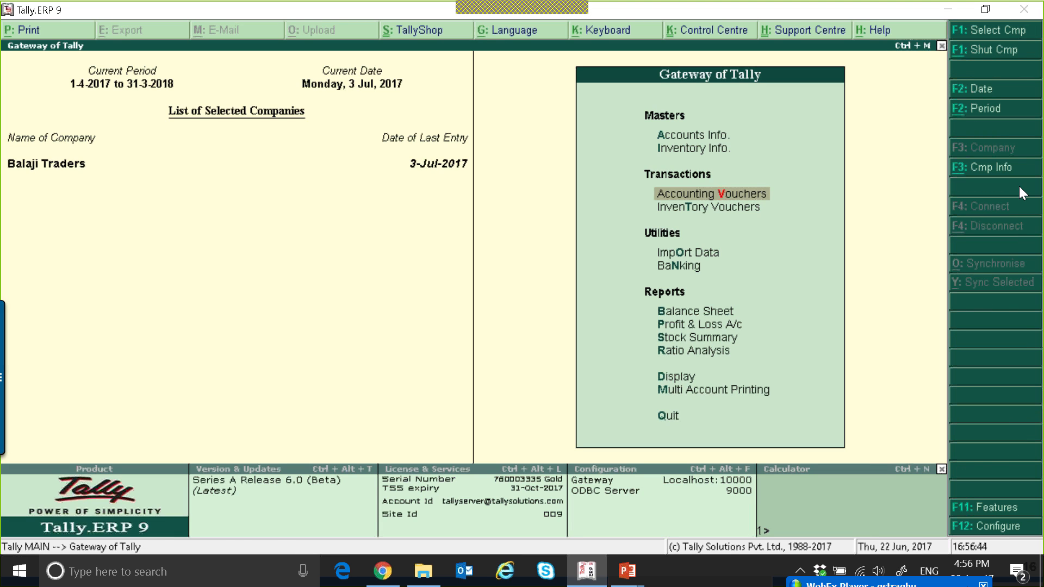
Start a new sales voucher in accounting invoice mode with Cool Joint as the party
key(Return)
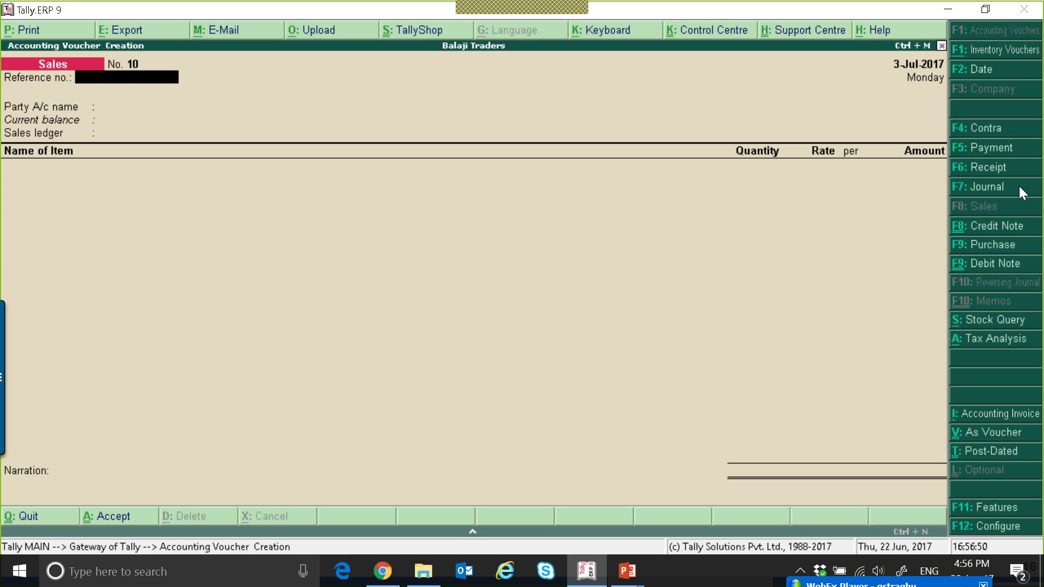
key(alt+i)
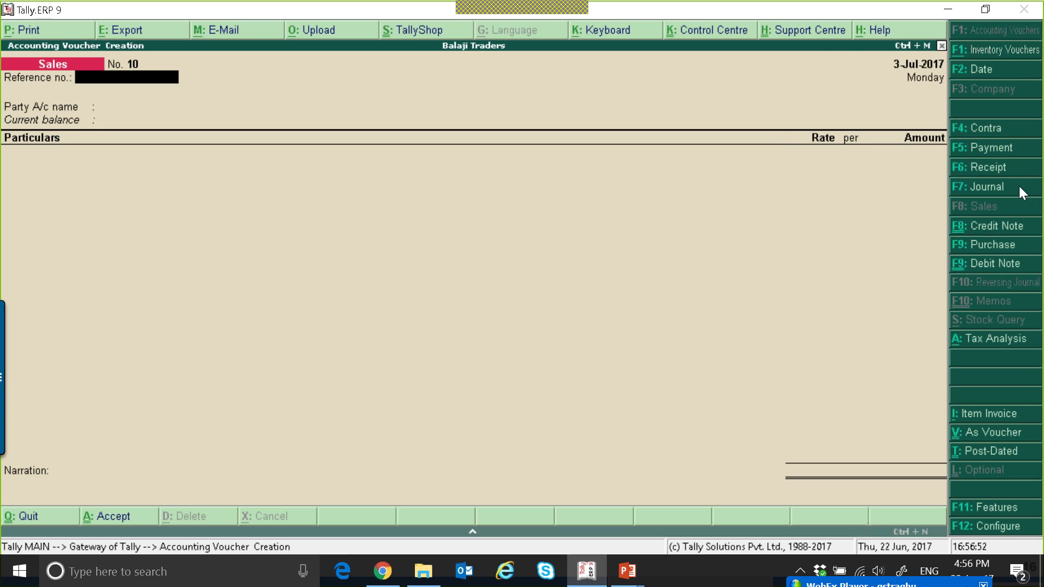
key(Return)
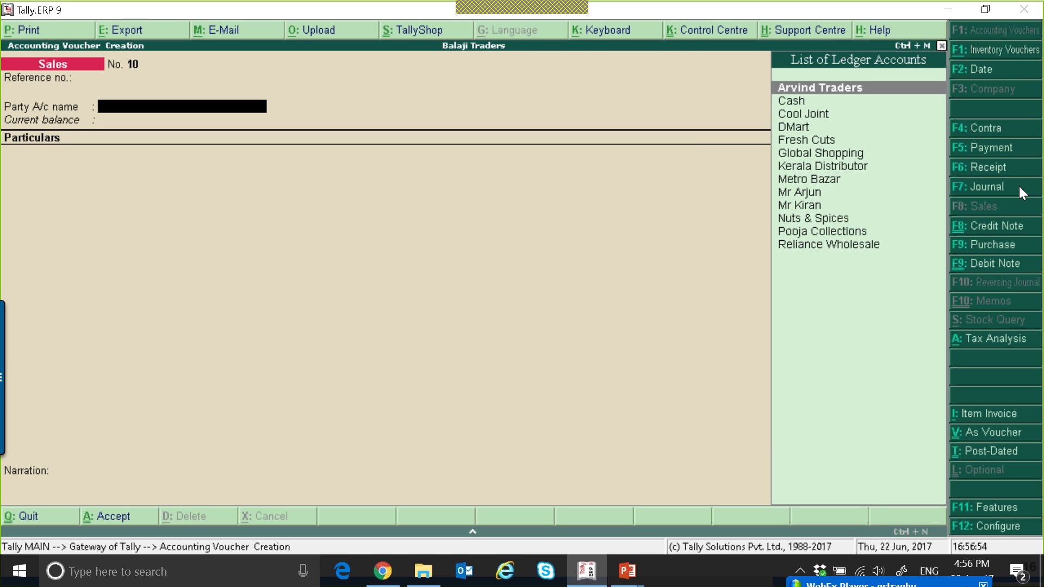
key(Down)
key(Down)
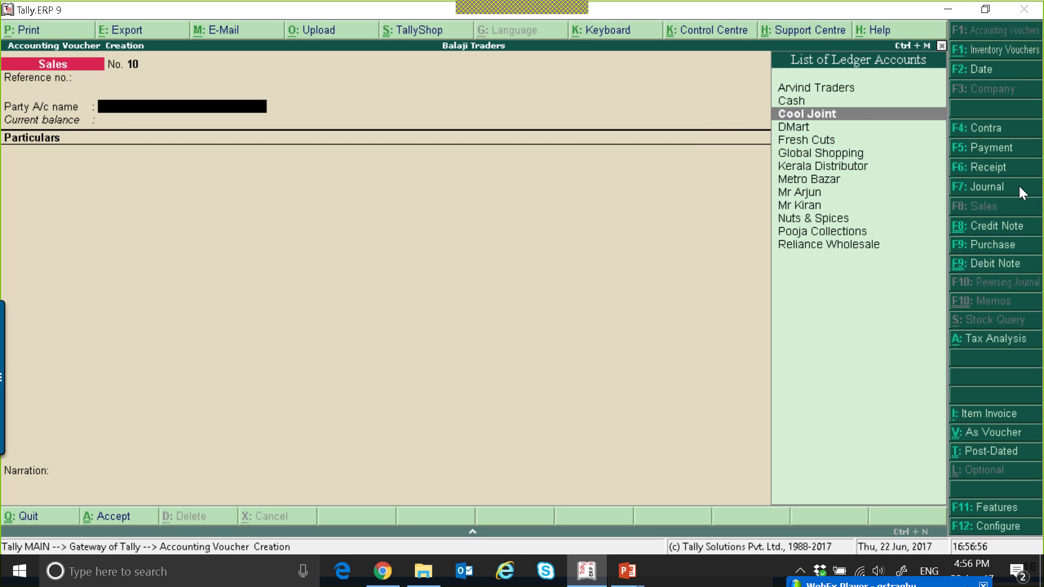
key(Return)
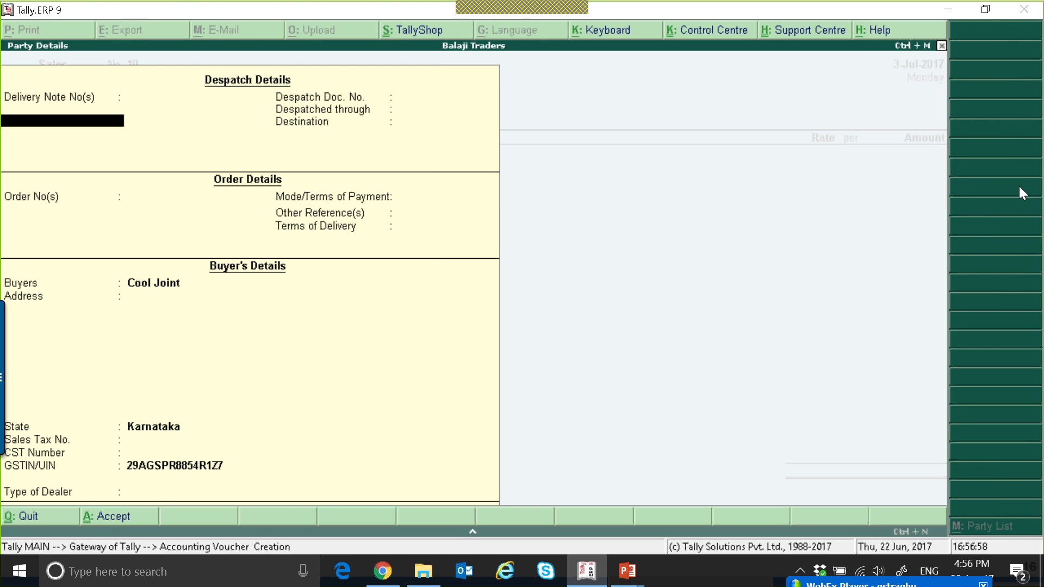
key(ctrl+a)
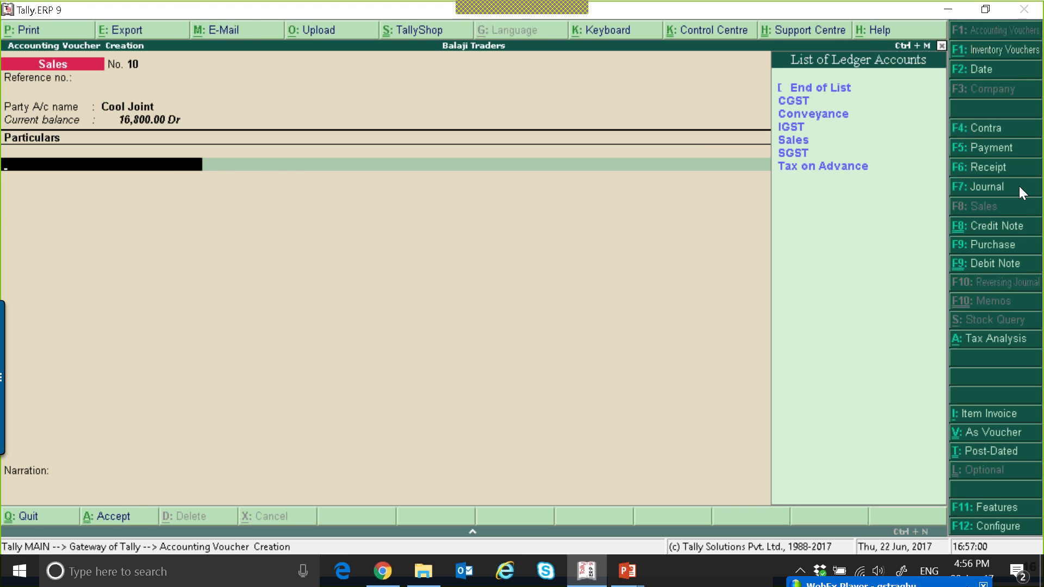
Create a new ledger named Advertisement Service under Sales Accounts from within the voucher
key(alt+c)
text(Advertisemtn)
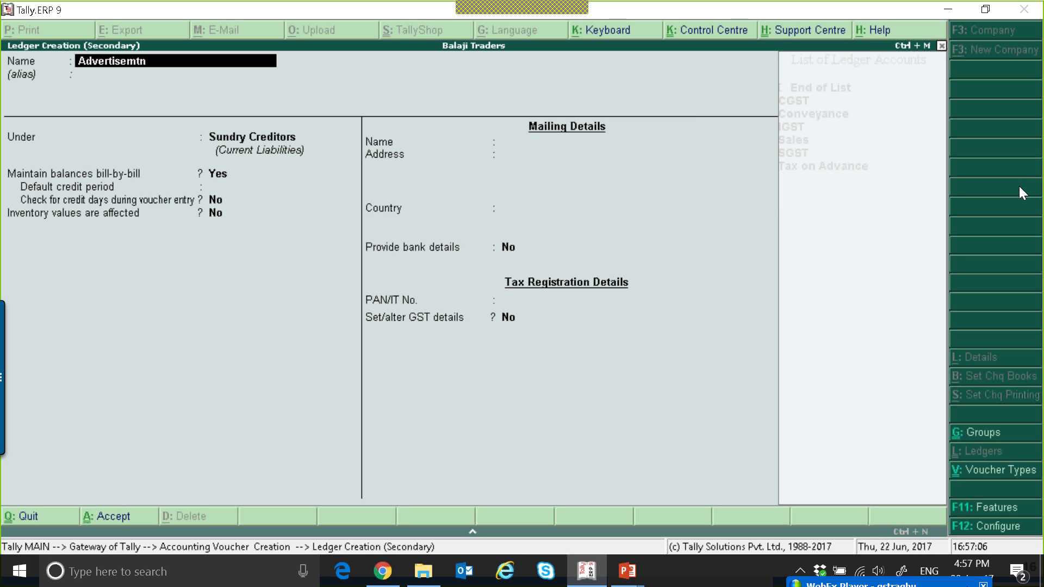
key(BackSpace)
key(BackSpace)
text(ent Service)
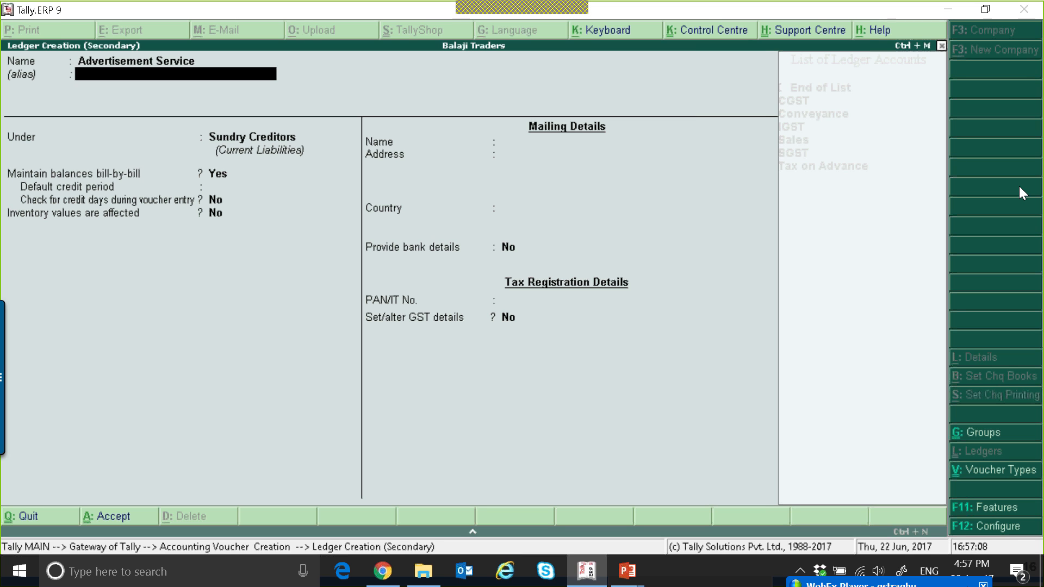
key(Return)
text(Sa)
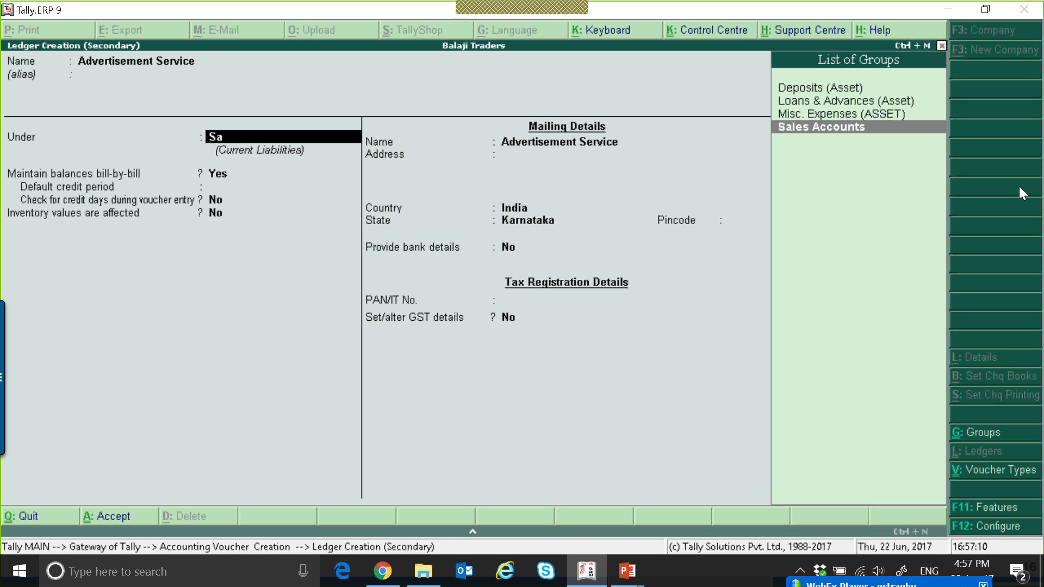
key(Return)
Enable GST details for the ledger with description Ad Service and HSN/SAC 3462346
key(Return)
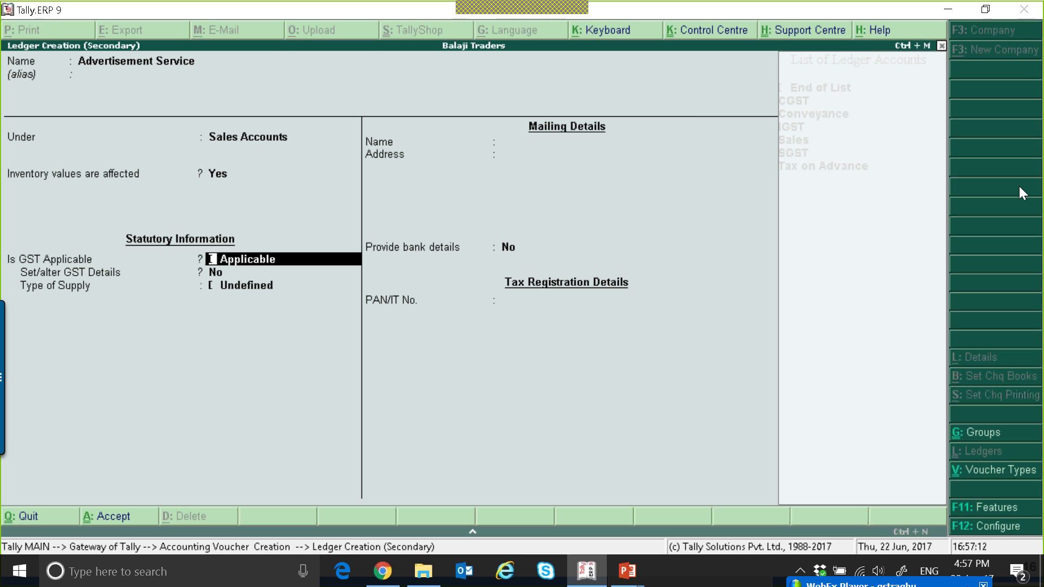
key(Return)
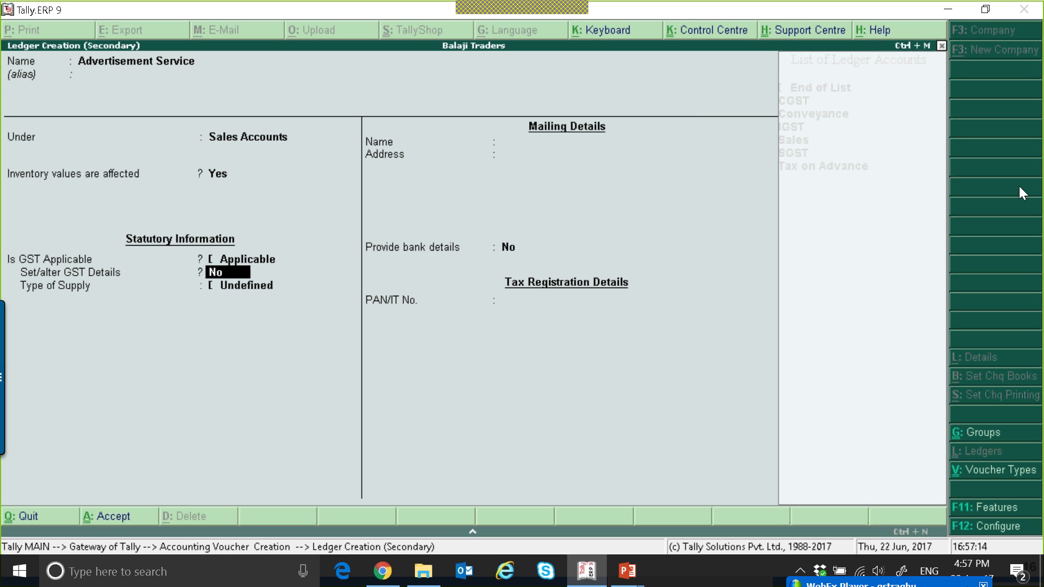
key(y)
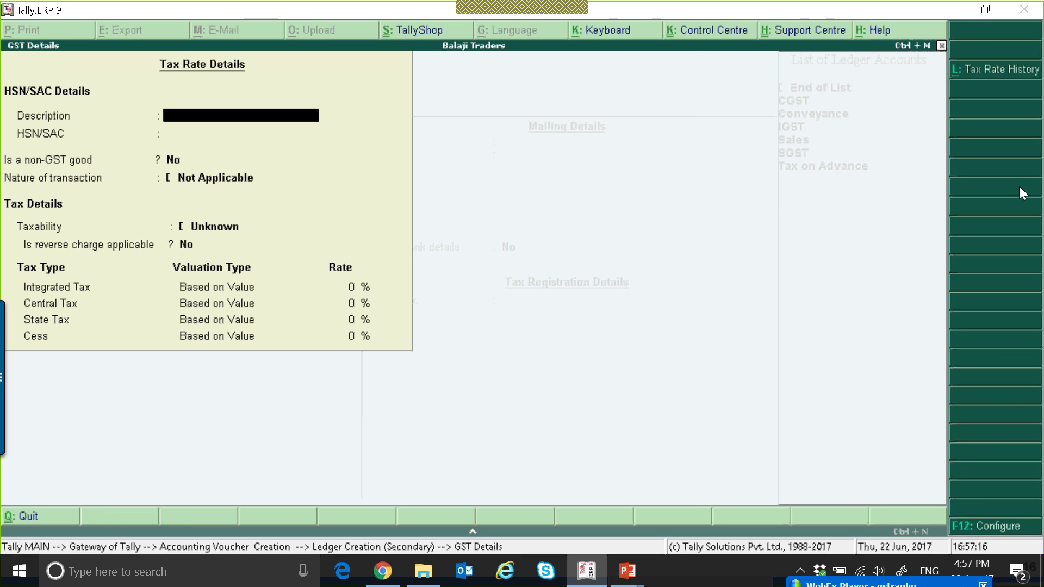
text(Ad Servcie)
key(BackSpace)
key(BackSpace)
key(BackSpace)
text(ice)
key(Return)
text(3462346)
key(Return)
key(Return)
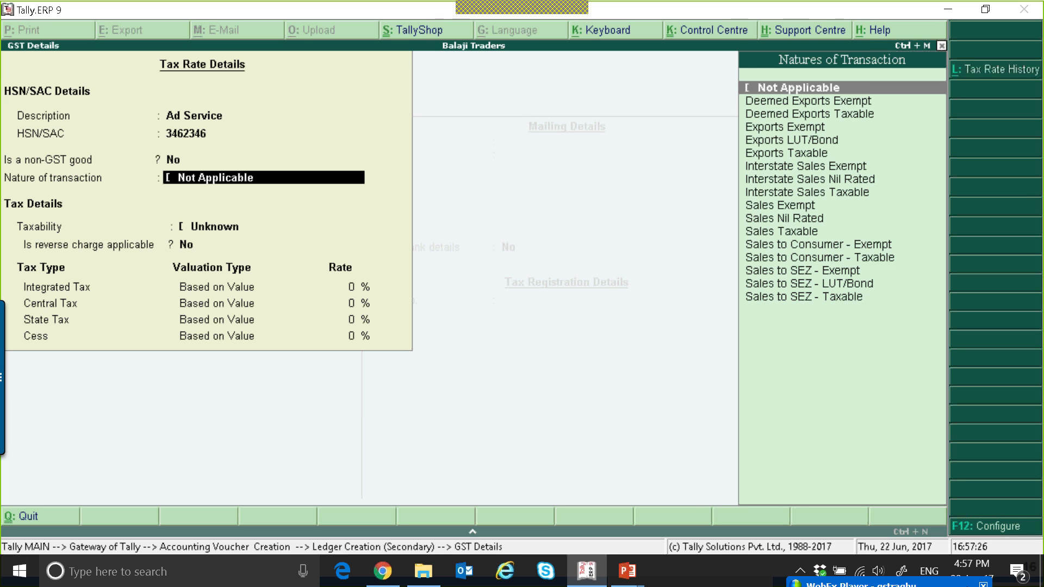
Set the nature of transaction to Sales Taxable and integrated tax rate to 12%, then accept GST details
key(Down)
key(Down)
key(Down)
key(Down)
key(Down)
key(Down)
key(Down)
key(Down)
key(Down)
key(Down)
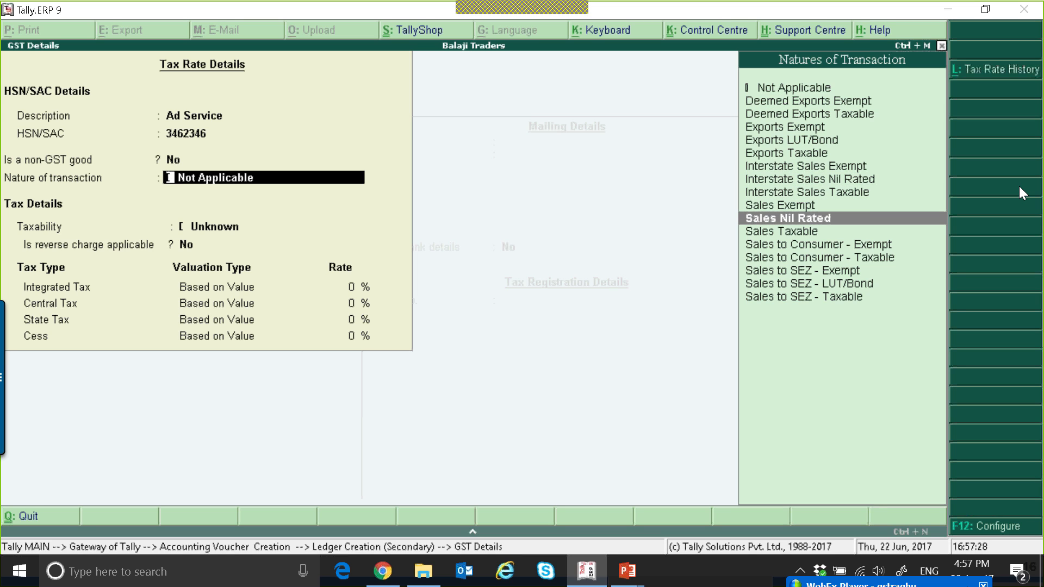
key(Down)
key(Return)
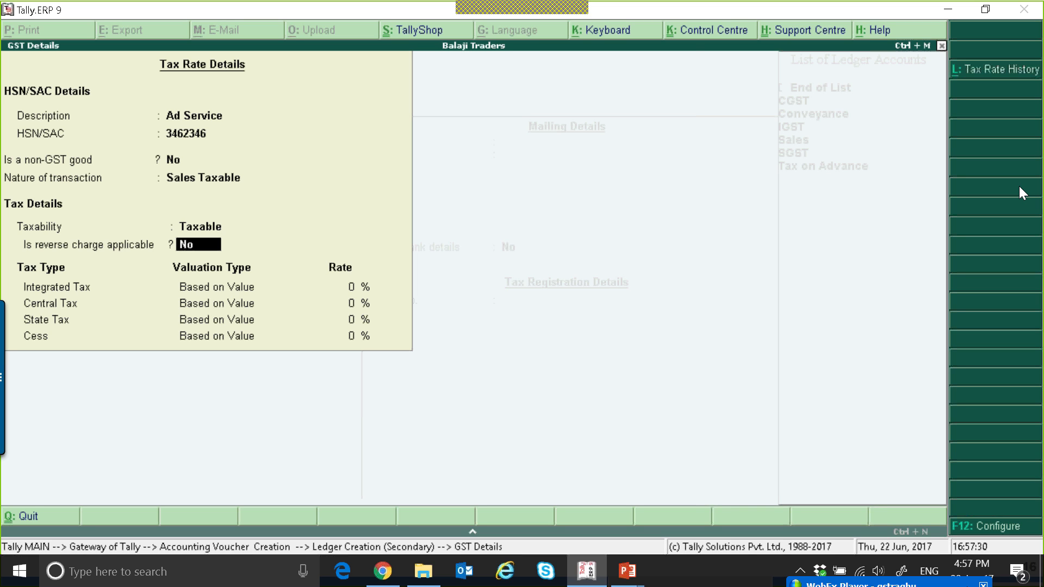
key(Return)
text(12)
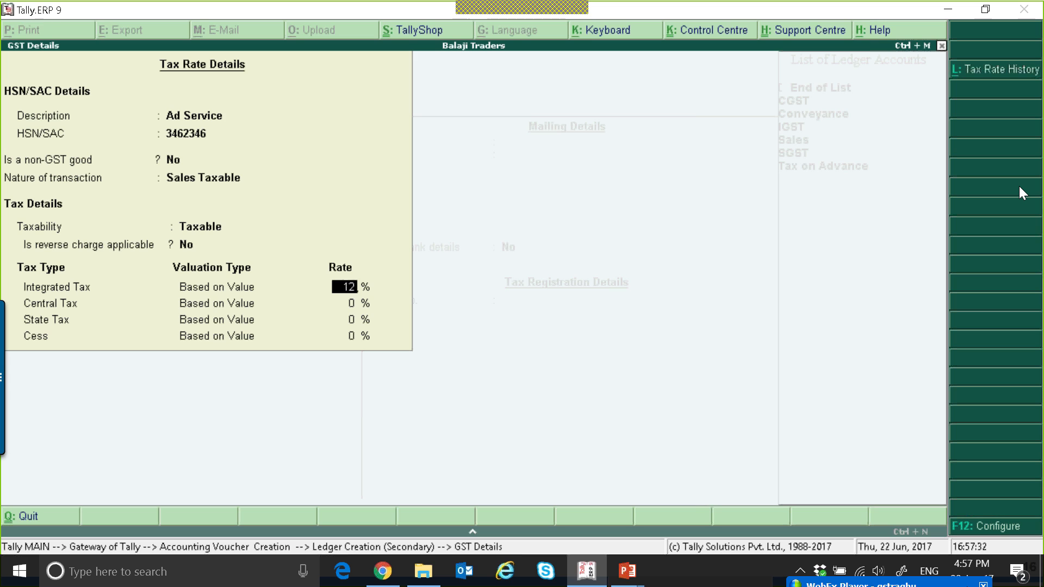
key(Return)
key(ctrl+a)
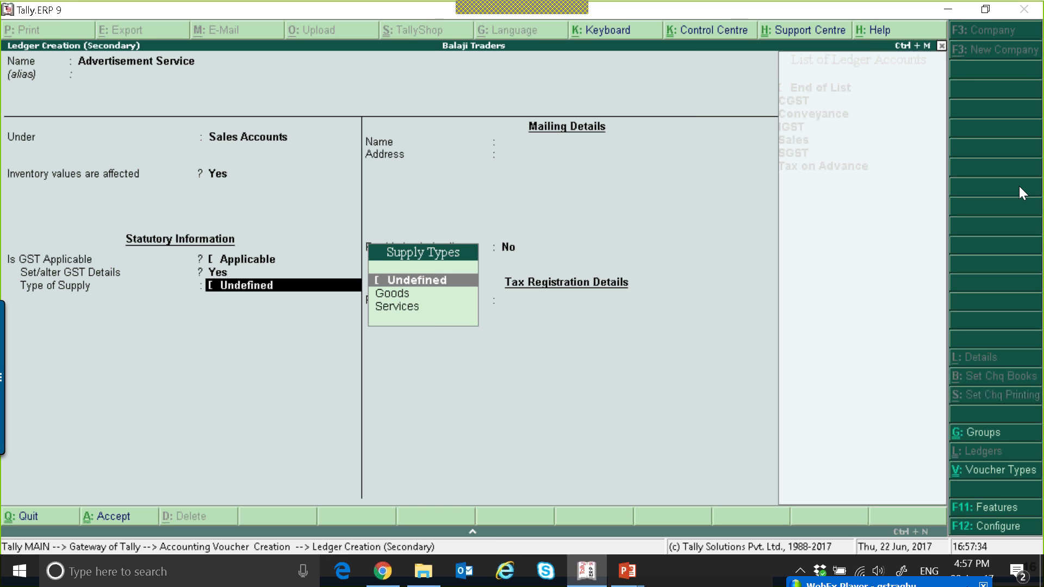
Set the ledger's type of supply to Services and save the Advertisement Service ledger
key(Down)
key(Down)
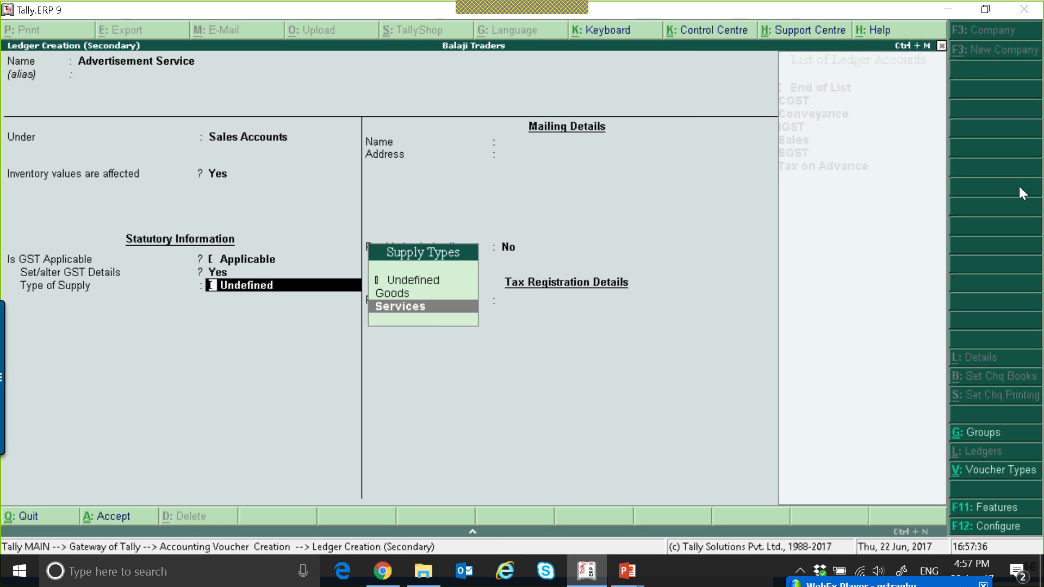
key(Return)
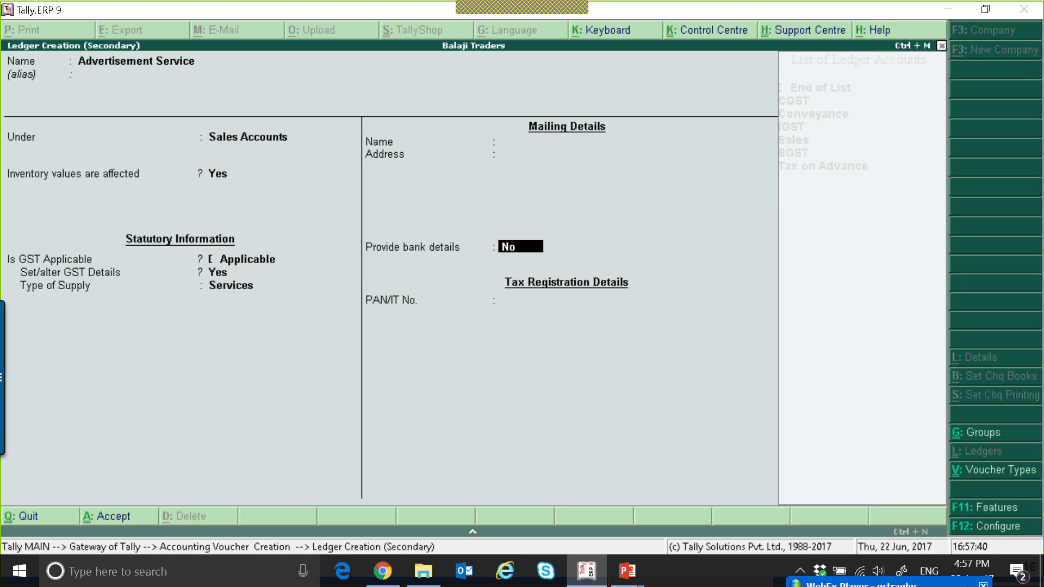
key(BackSpace)
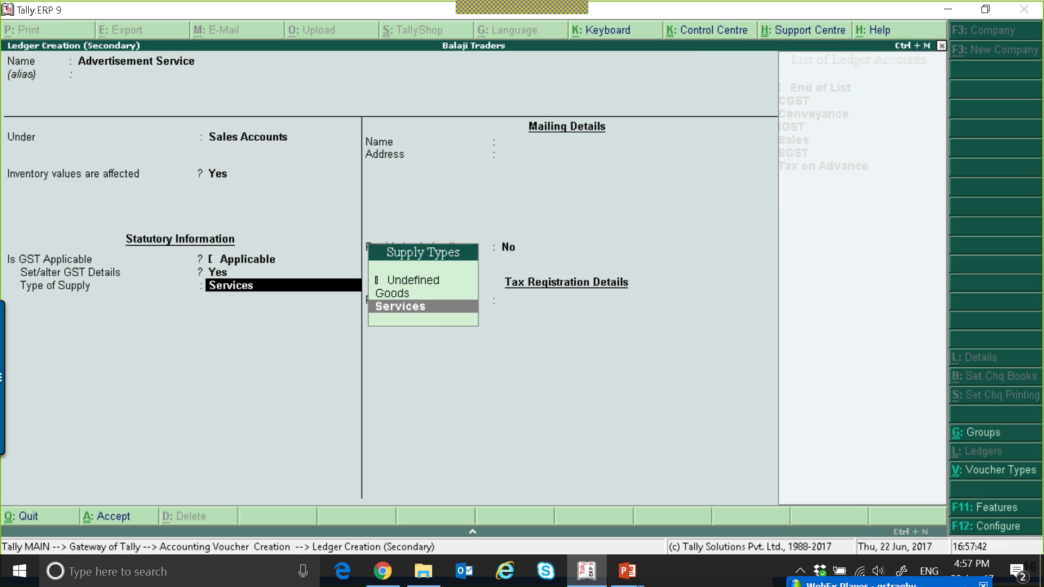
key(Up)
key(Up)
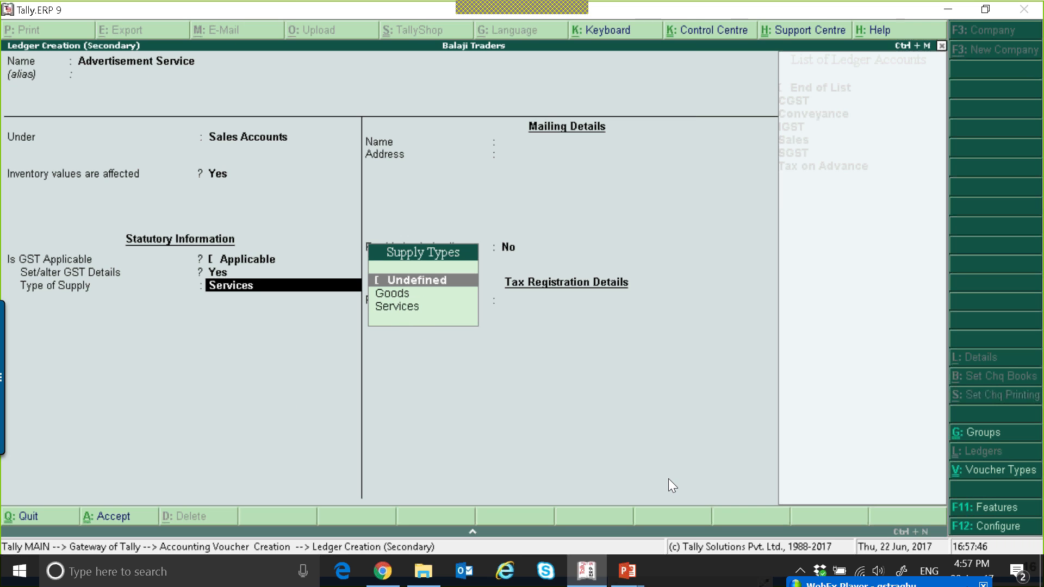
key(Down)
key(Down)
key(Return)
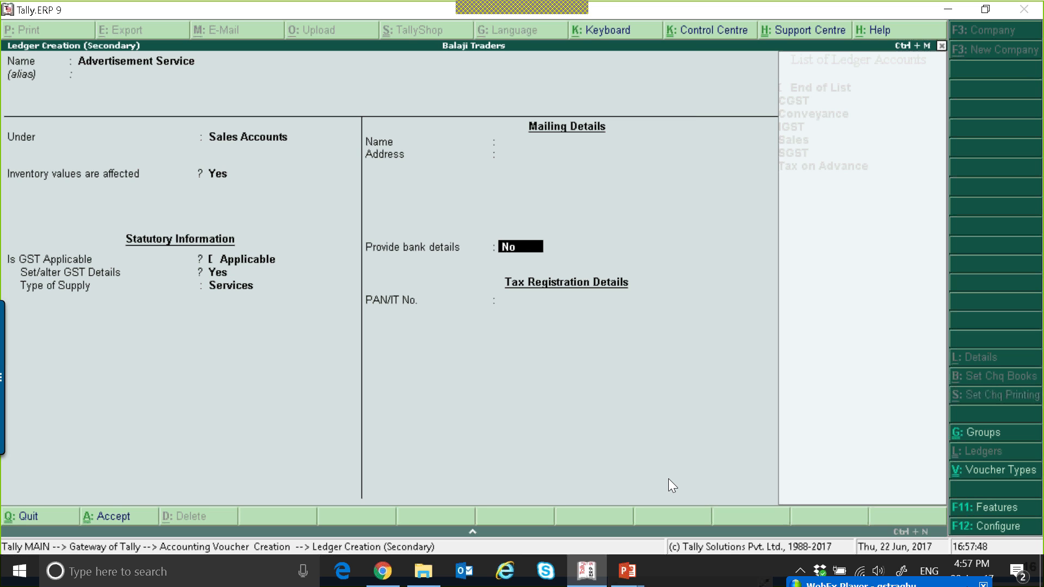
key(ctrl+a)
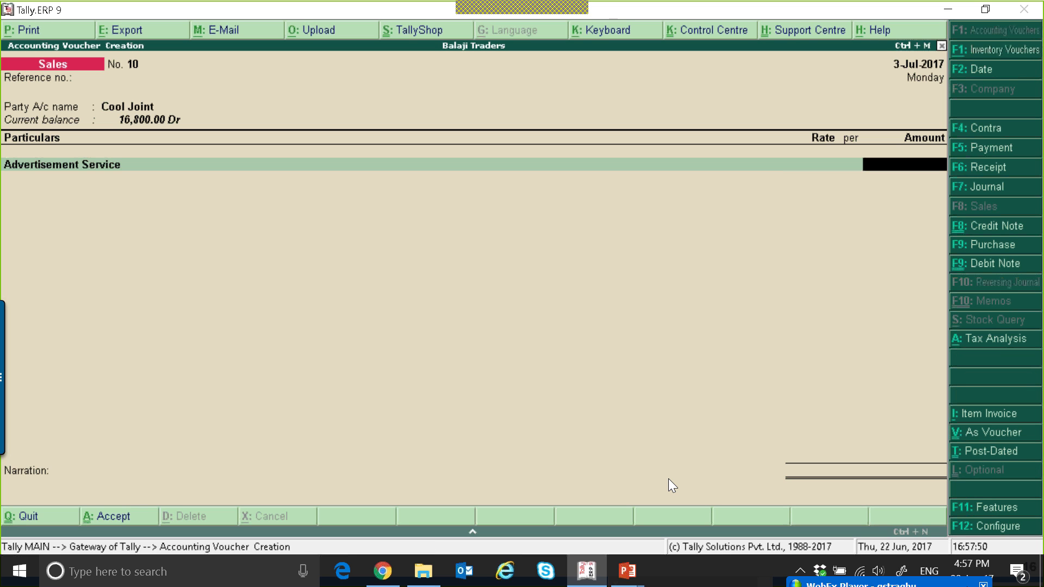
Enter 1,00,000 as the Advertisement Service amount and accept the default tax classification
text(100000)
key(Return)
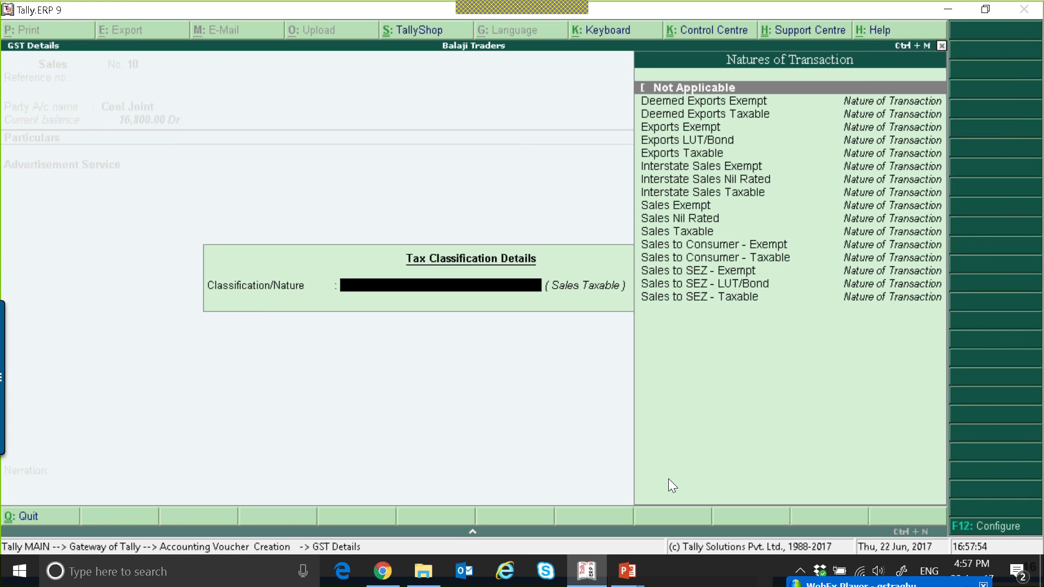
key(Return)
Add CGST and SGST ledgers to the invoice and save the sales voucher
text(C)
key(Return)
key(Return)
text(SG)
key(Return)
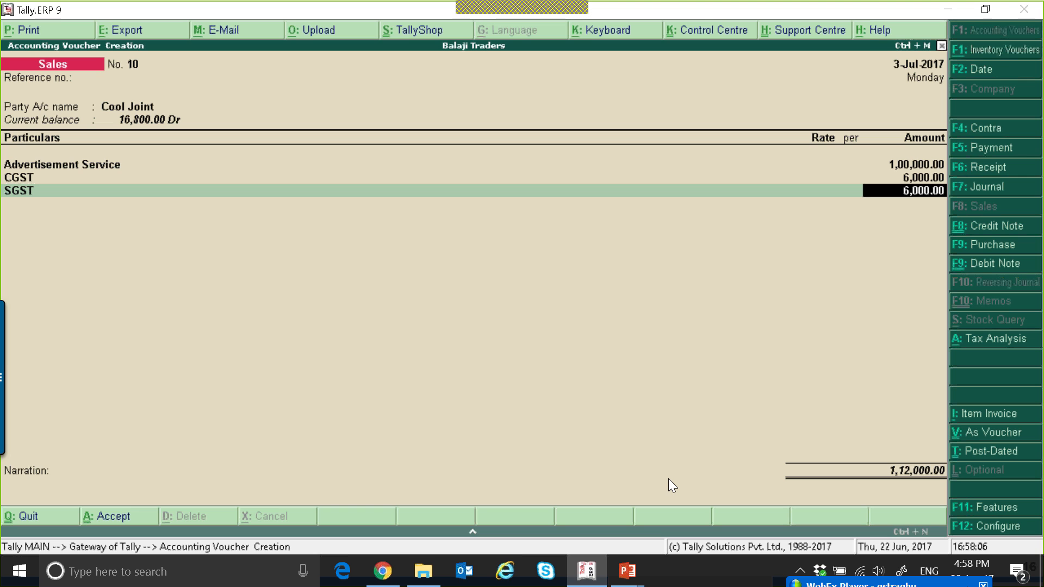
key(Return)
key(Return)
key(Return)
key(Return)
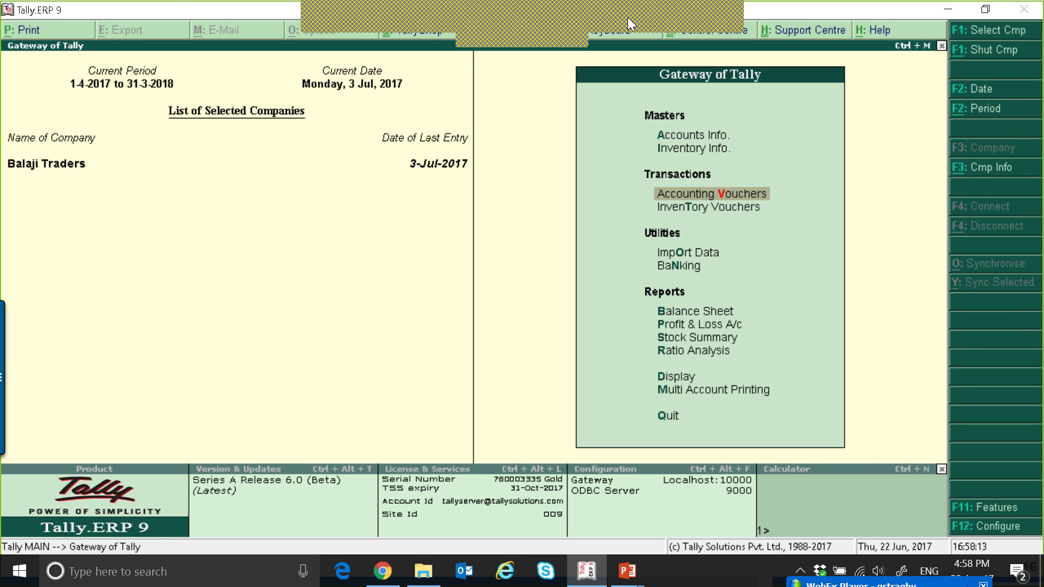
Review the GSTR-1 returns summary, then go back to the Gateway of Tally without quitting
click(628, 18)
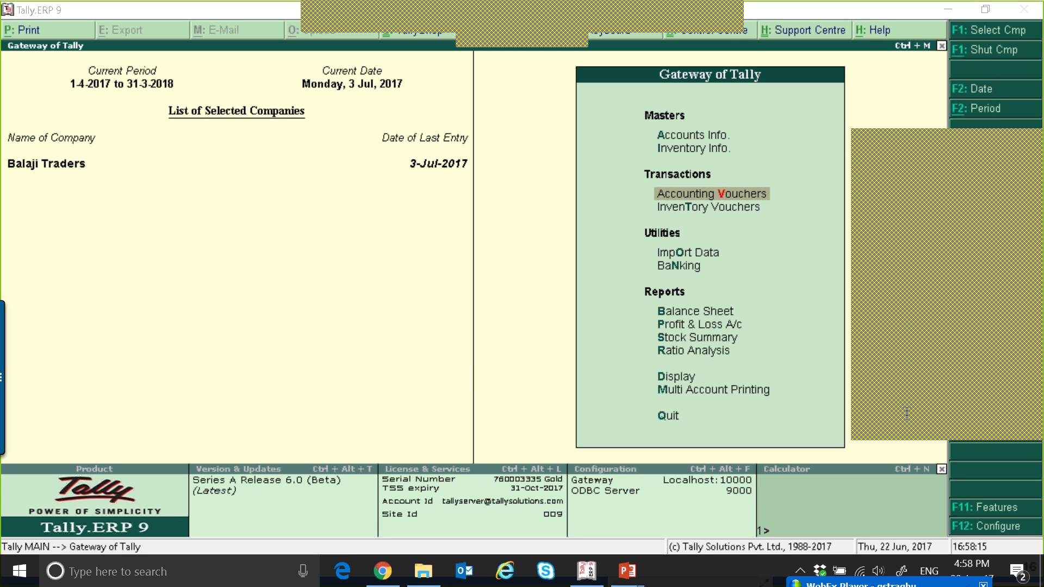
mouse_move(587, 555)
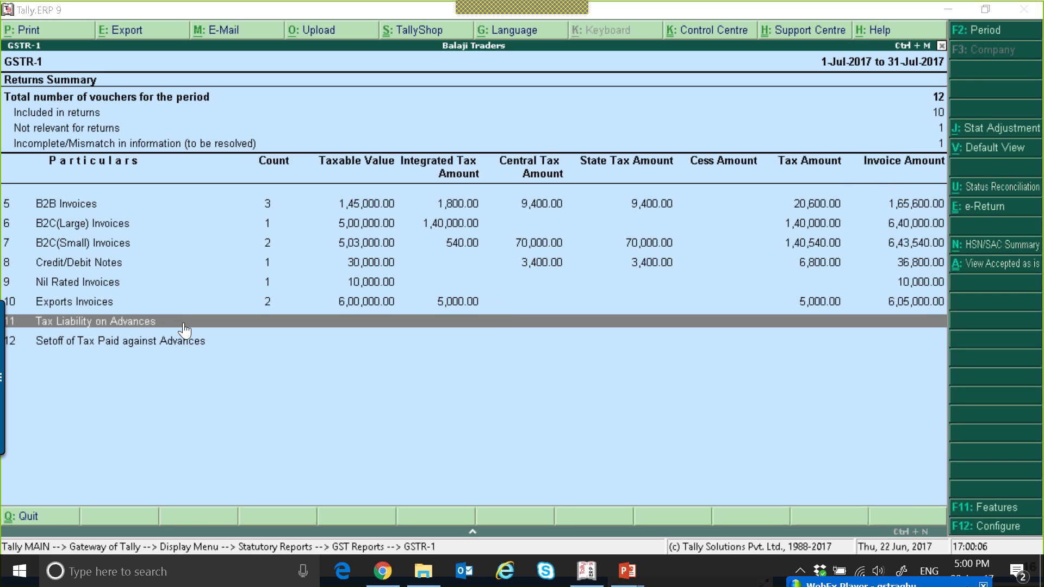
key(Escape)
key(Escape)
key(Escape)
key(Escape)
key(Escape)
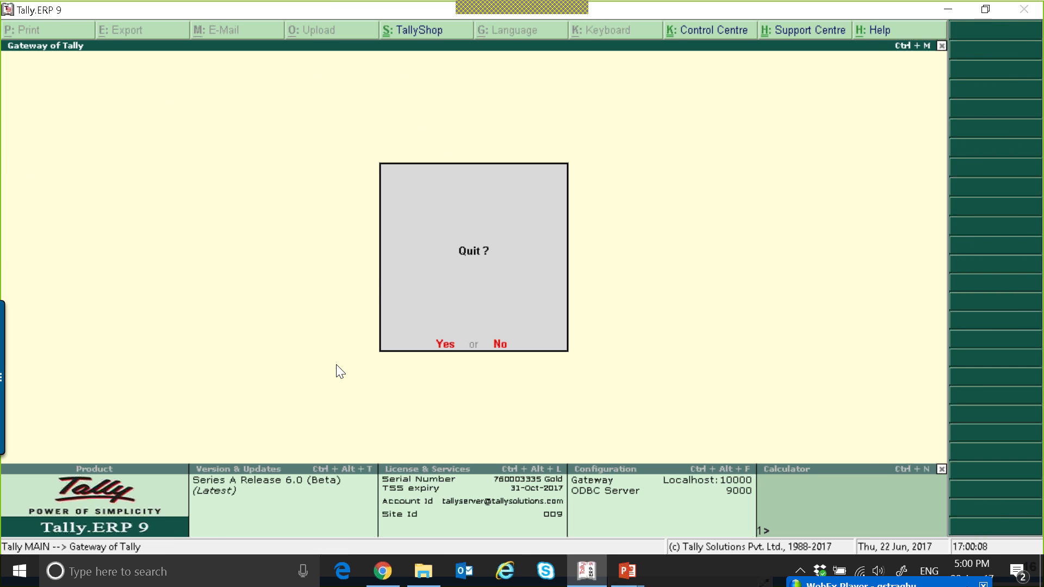
key(n)
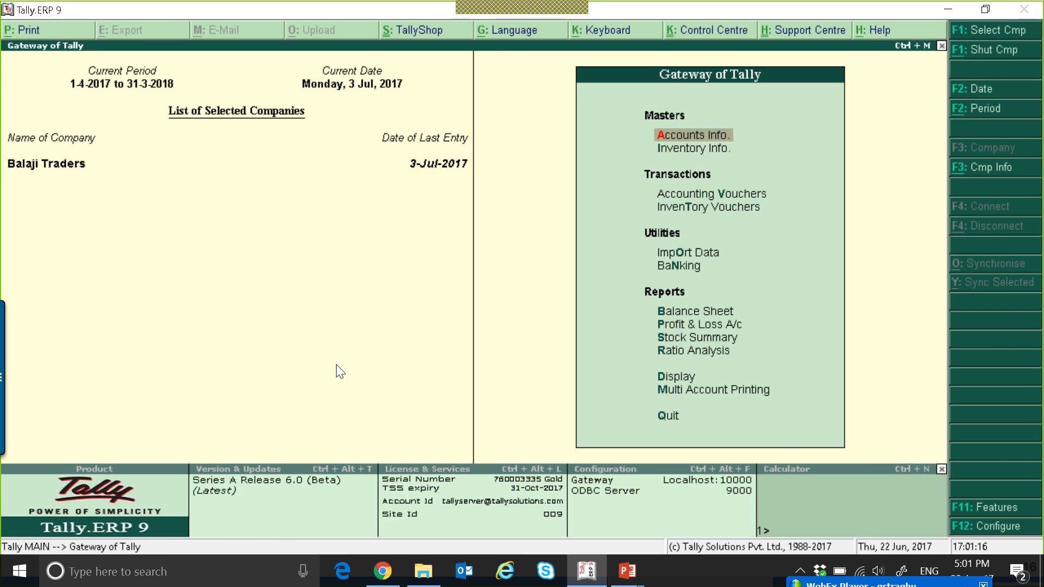
Start a receipt voucher dated 15-Jul-2017 with Cash as the account and Cool Joint as the paying party
key(v)
key(F6)
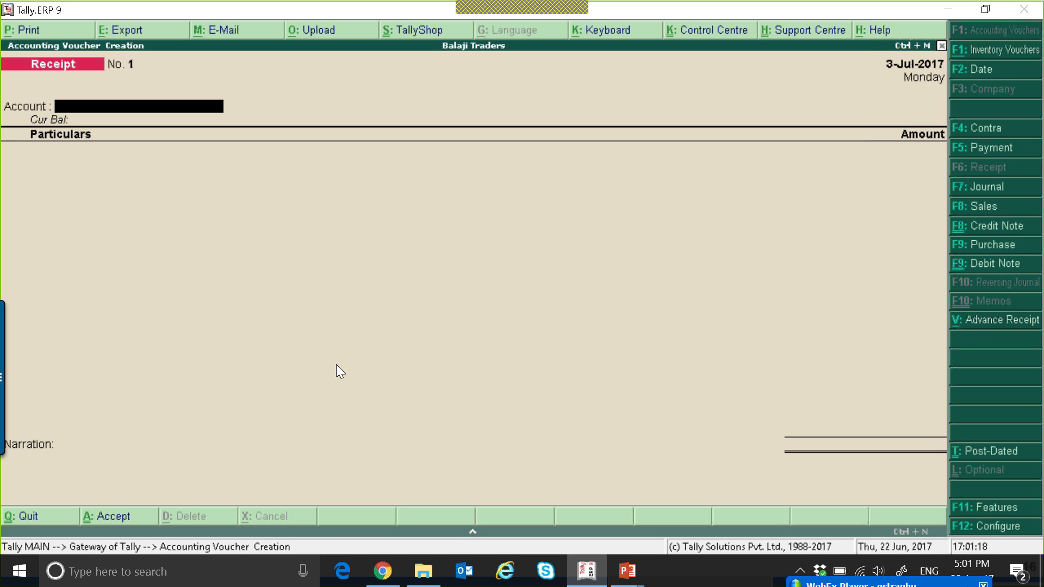
key(F2)
text(15-)
key(Return)
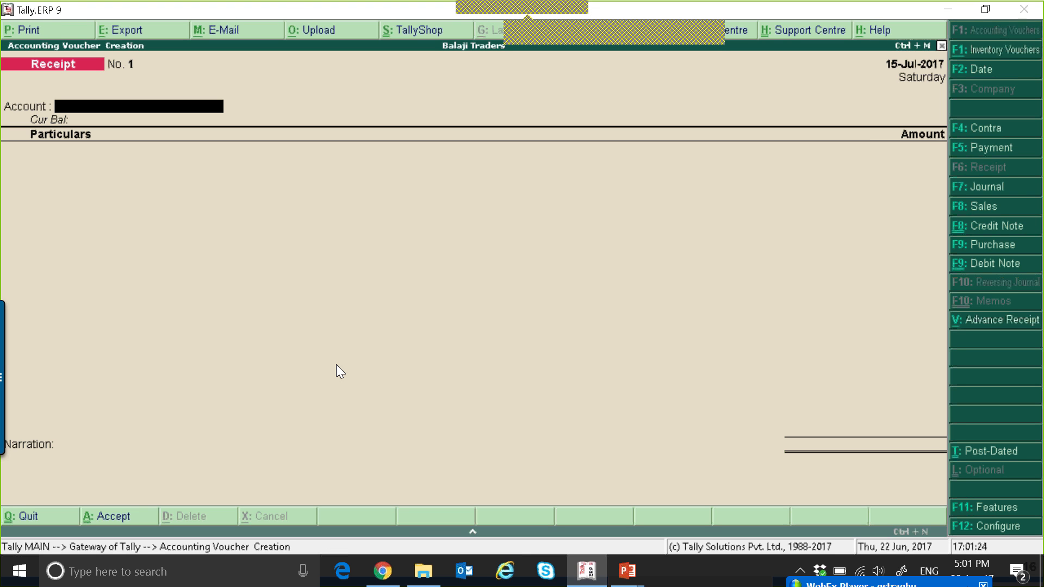
click(762, 161)
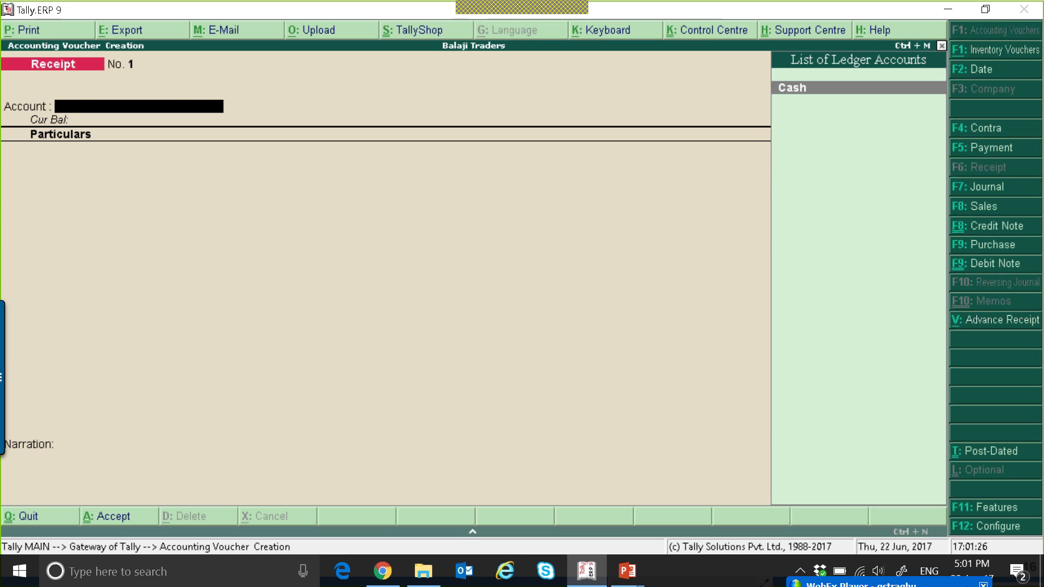
key(Return)
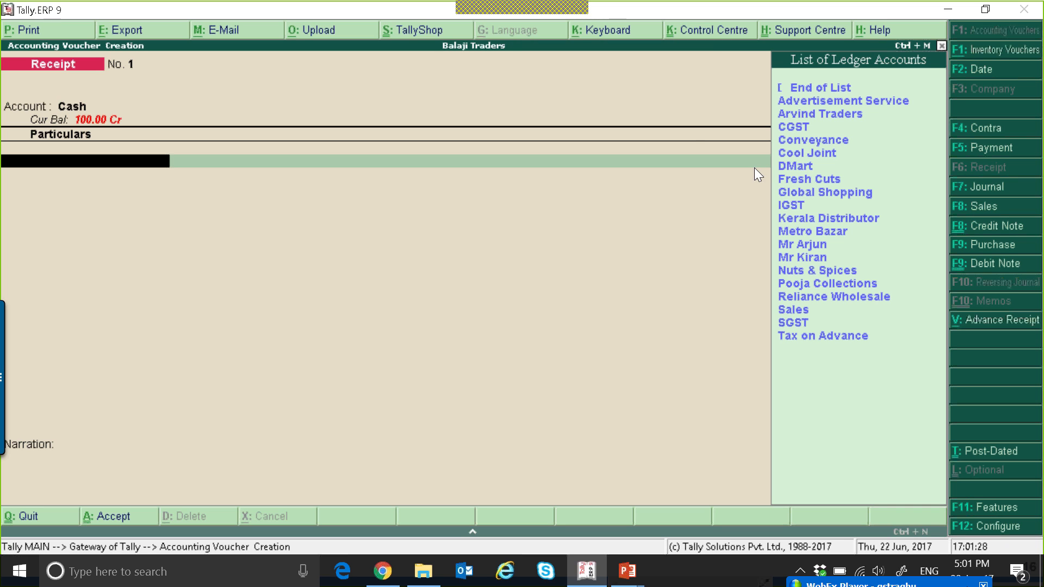
click(819, 155)
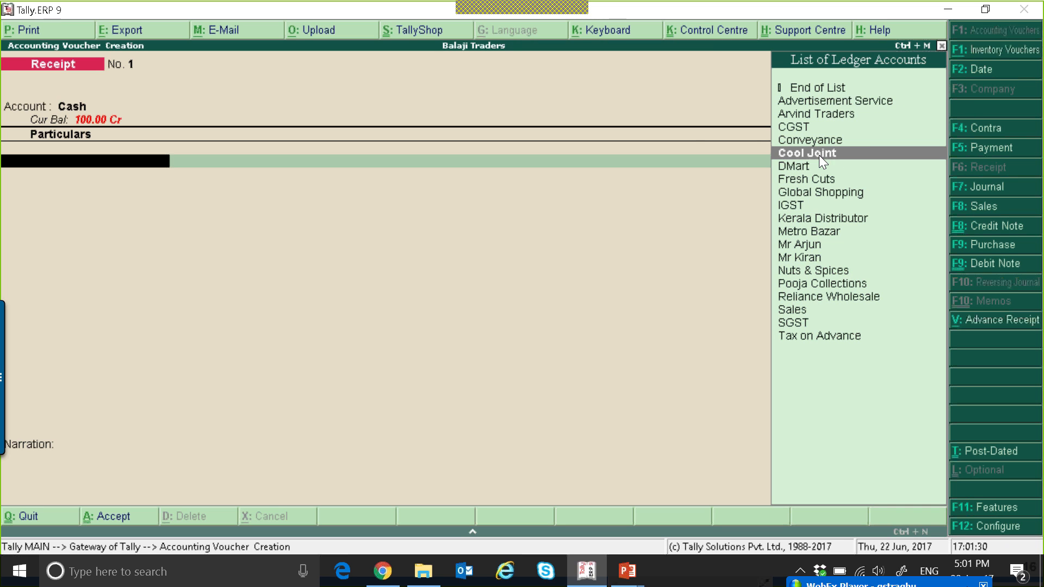
key(Return)
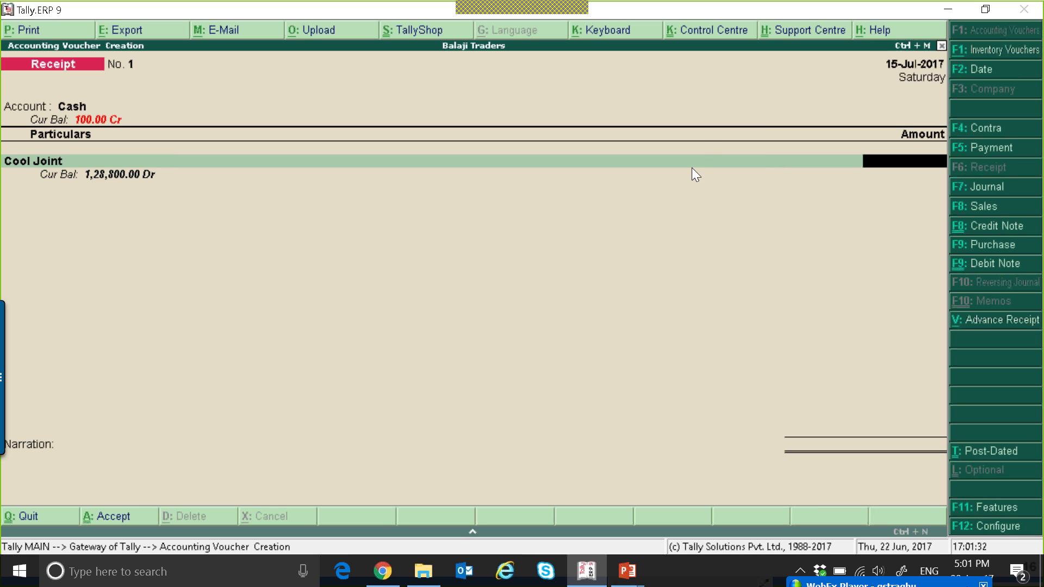
Mark the receipt as an advance receipt and set the stock item to Not Applicable with the Sales ledger
click(971, 327)
key(Return)
key(Return)
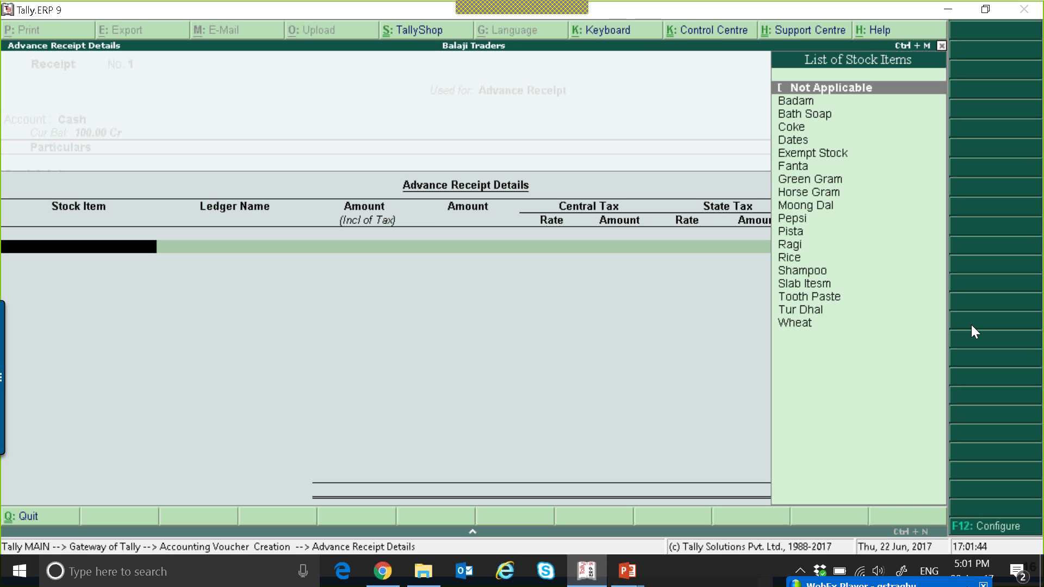
key(Down)
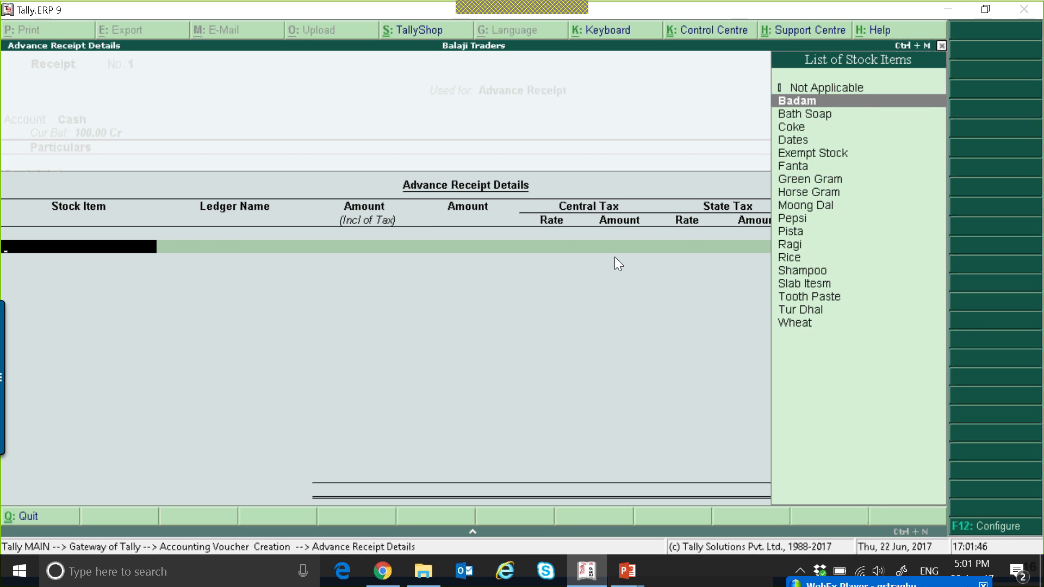
key(Return)
key(BackSpace)
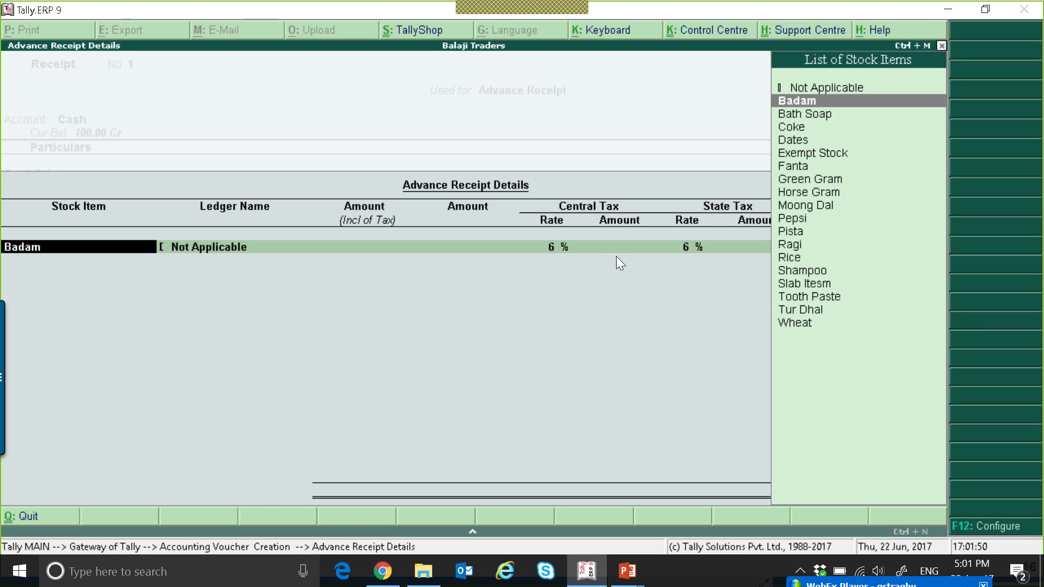
key(Up)
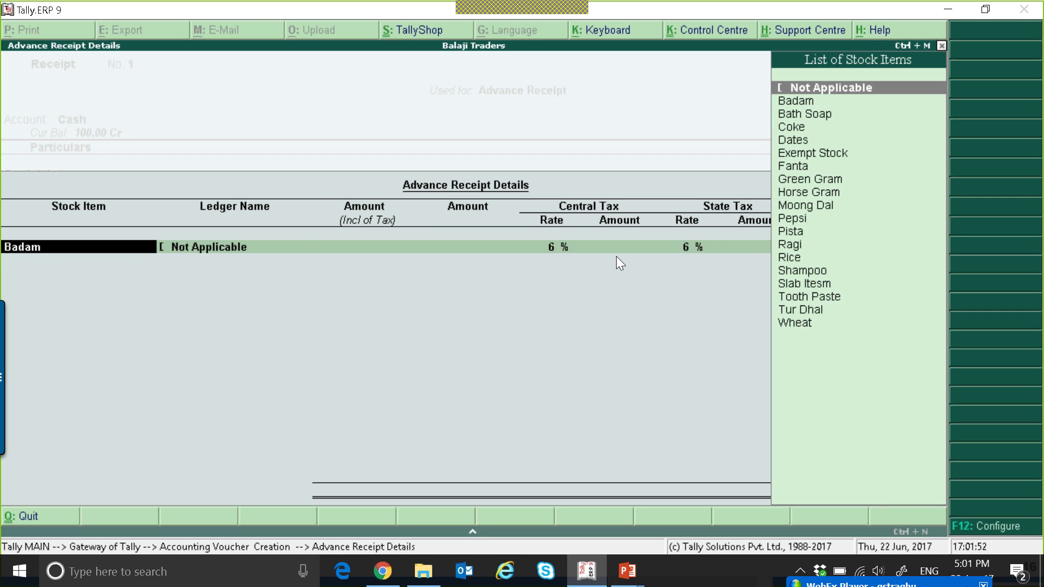
key(Return)
key(Down)
key(Down)
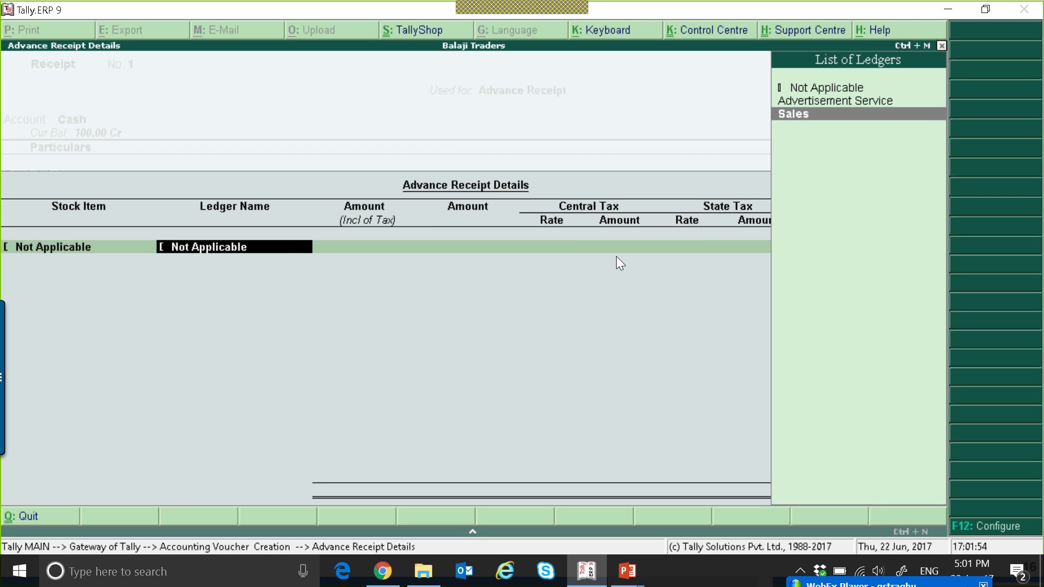
key(Return)
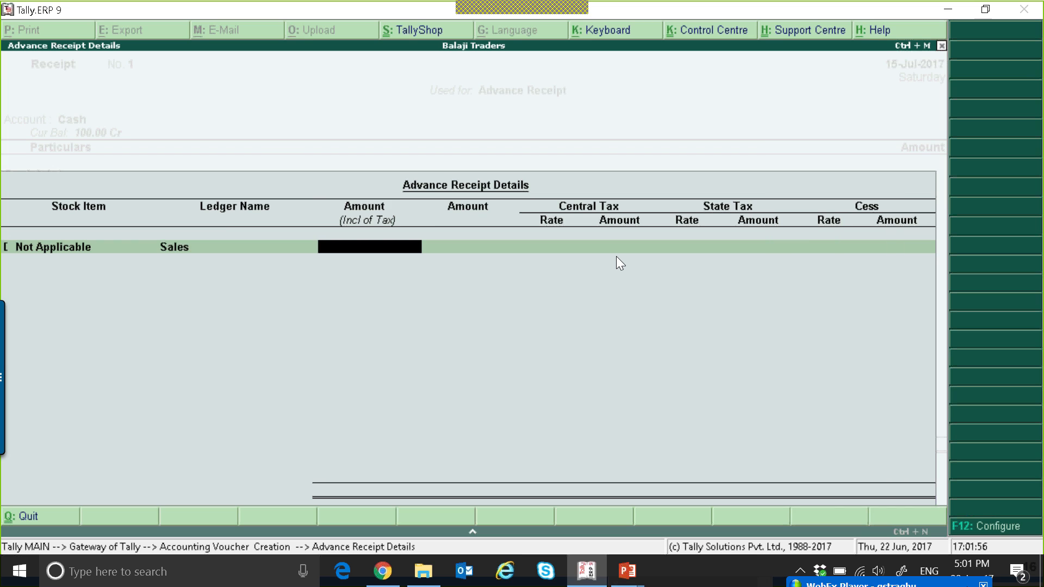
Configure the advance receipt details to allow modification of tax details
key(BackSpace)
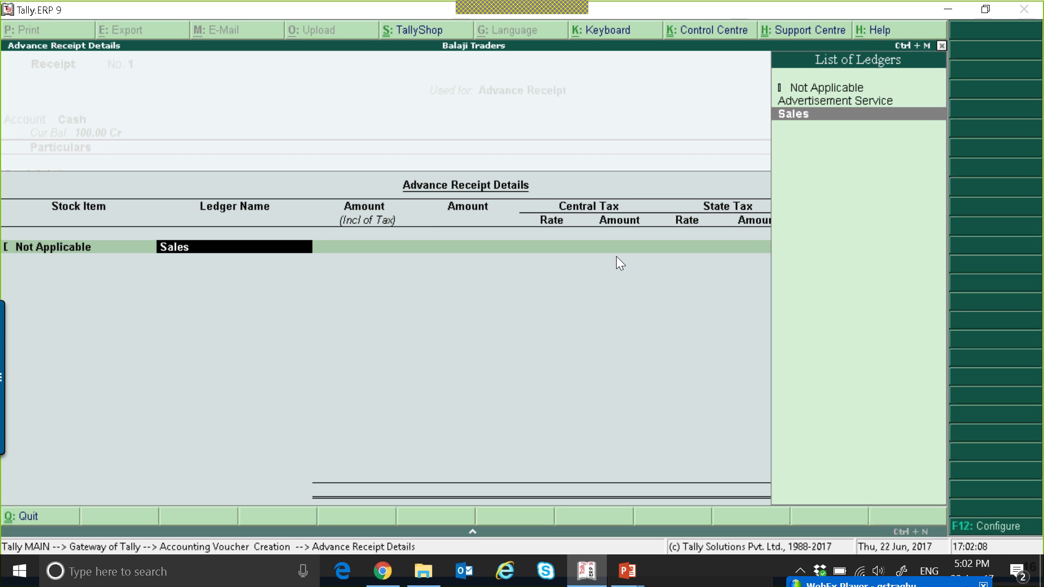
click(992, 527)
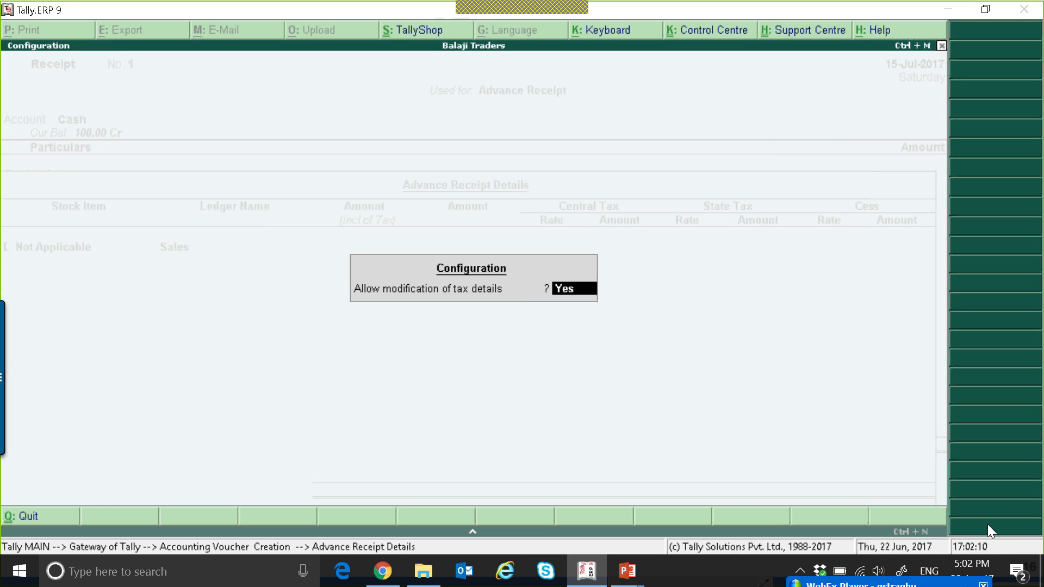
key(Return)
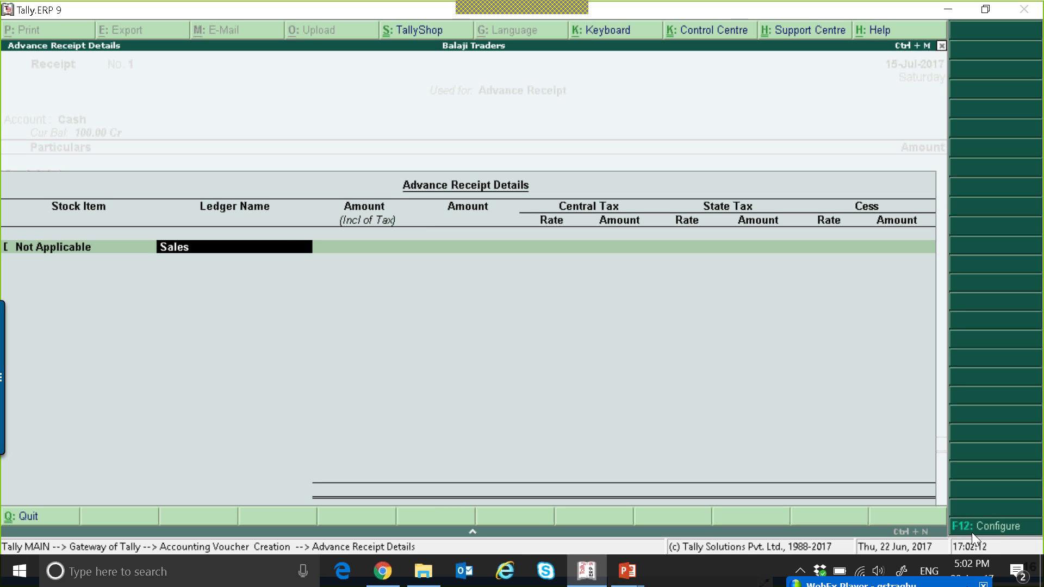
Enter an advance amount of 1,00,000 with 6% central tax and 6% state tax rates
key(Return)
key(Return)
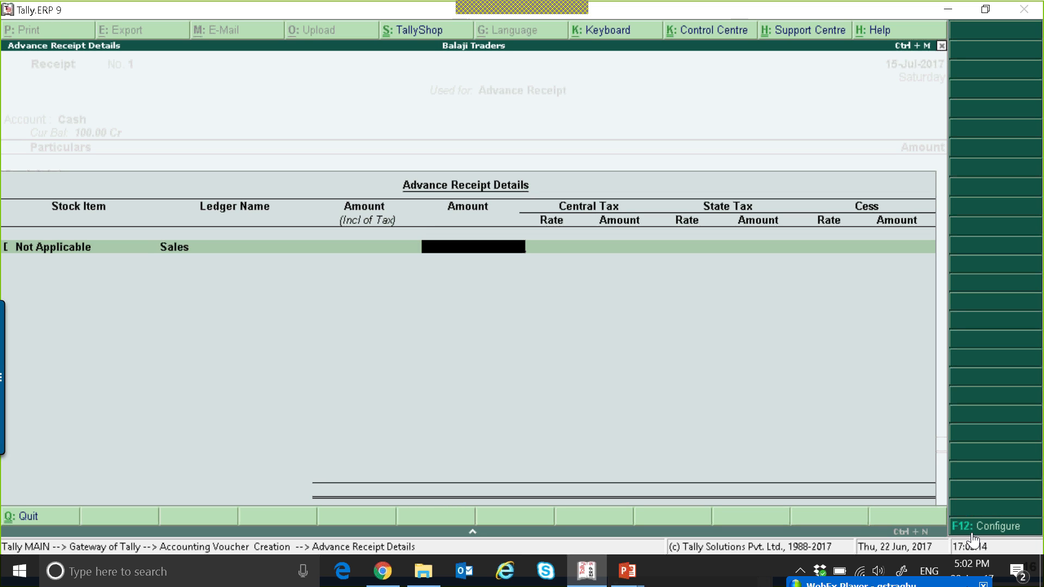
text(1,)
text(00,000)
key(Return)
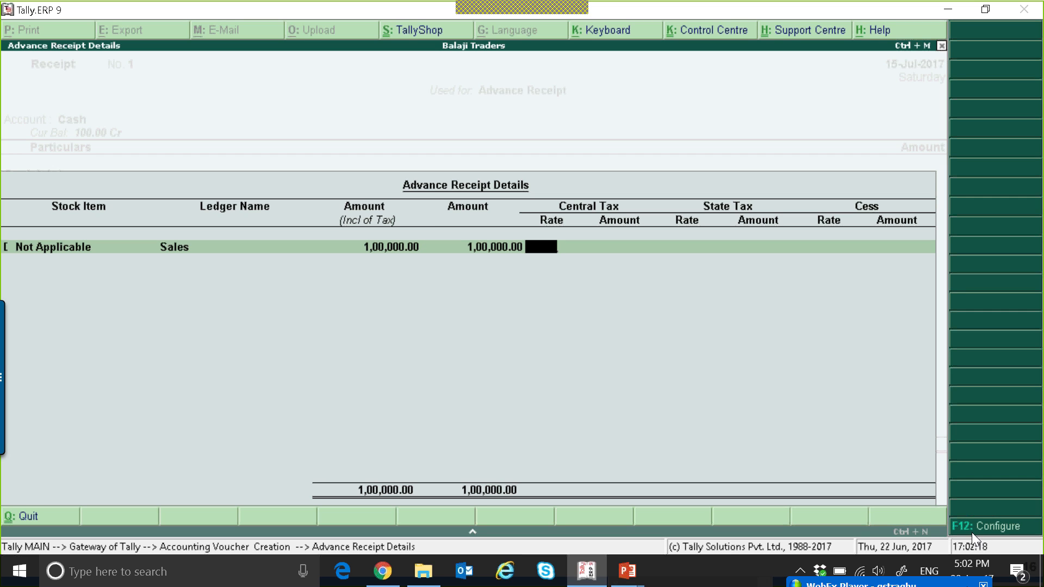
text(12)
key(BackSpace)
key(BackSpace)
text(6)
key(Return)
key(Return)
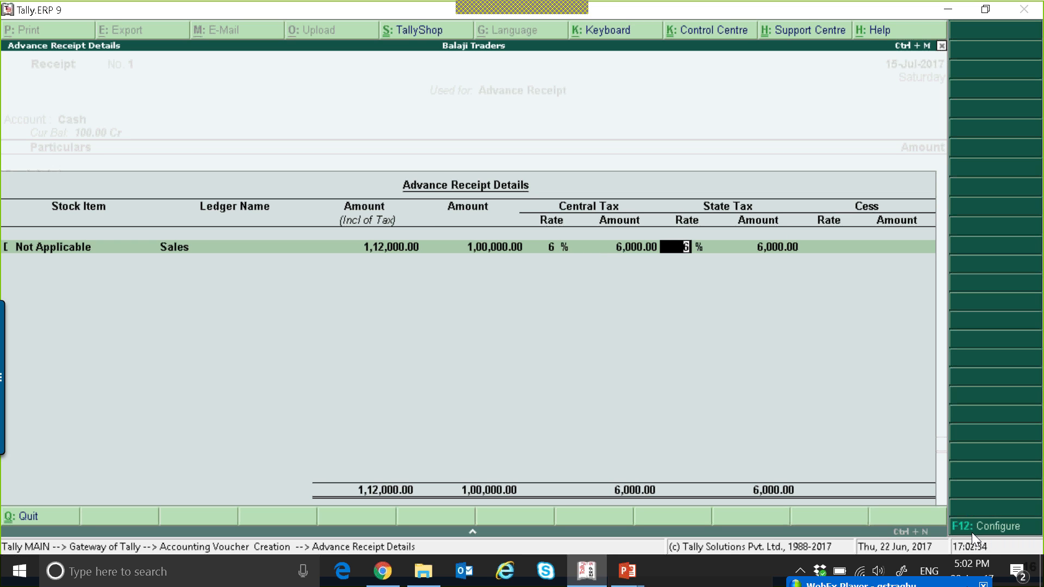
key(Return)
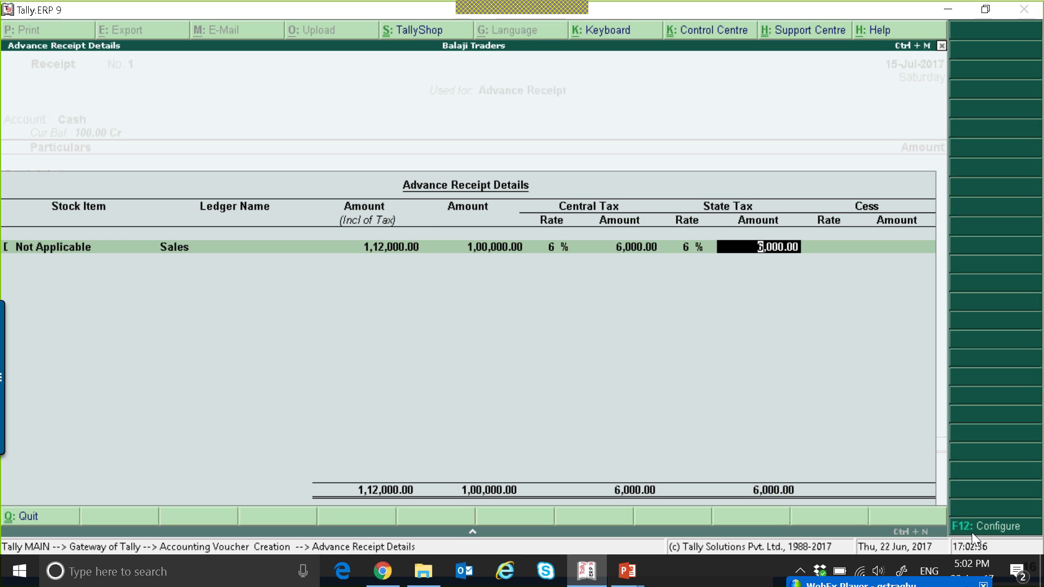
key(Return)
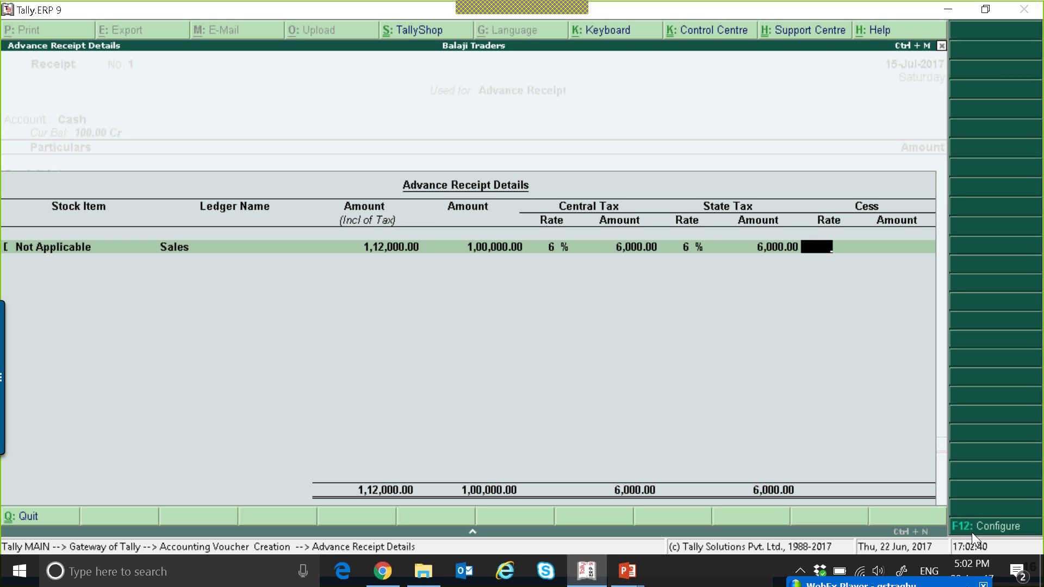
key(Return)
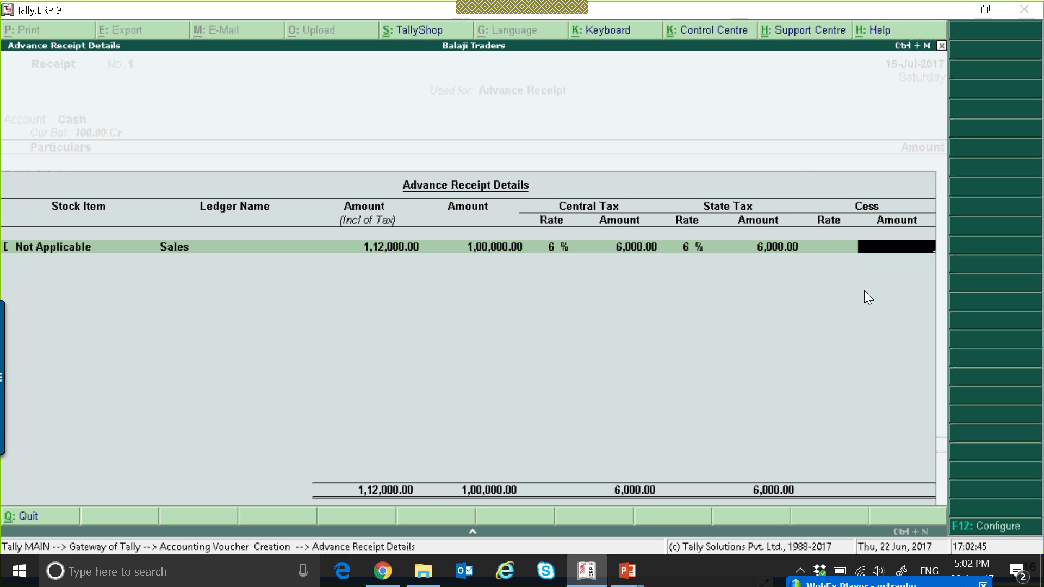
key(Return)
Set the bill-wise reference for Cool Joint's 1,00,000 receipt to Advance
key(Return)
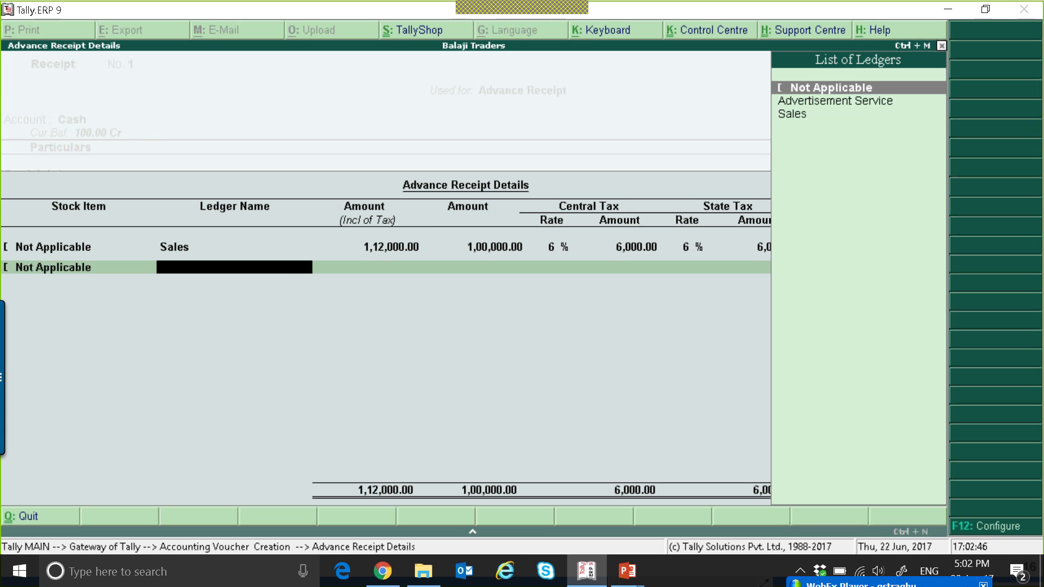
key(Return)
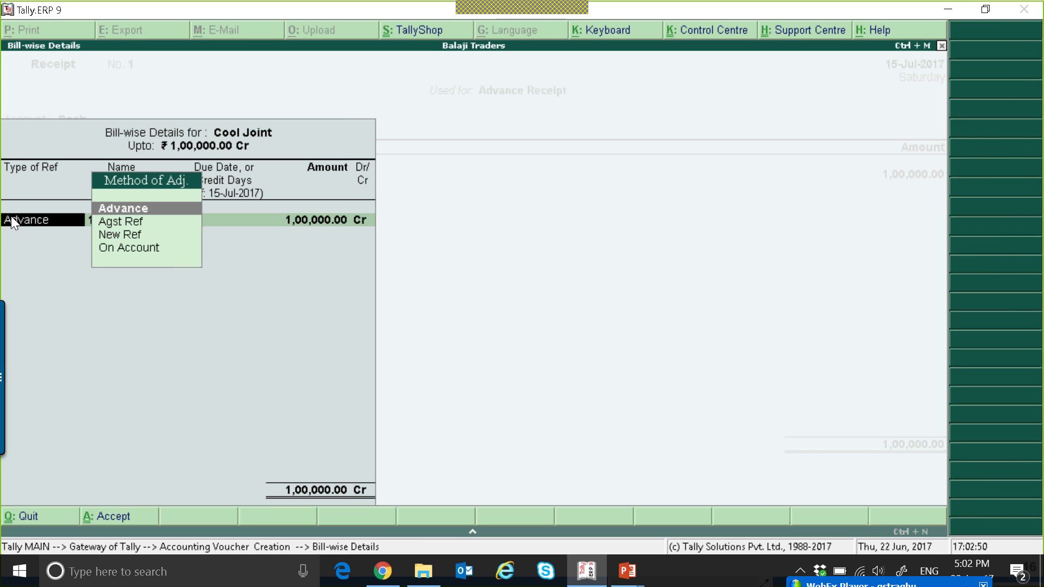
key(Down)
key(Down)
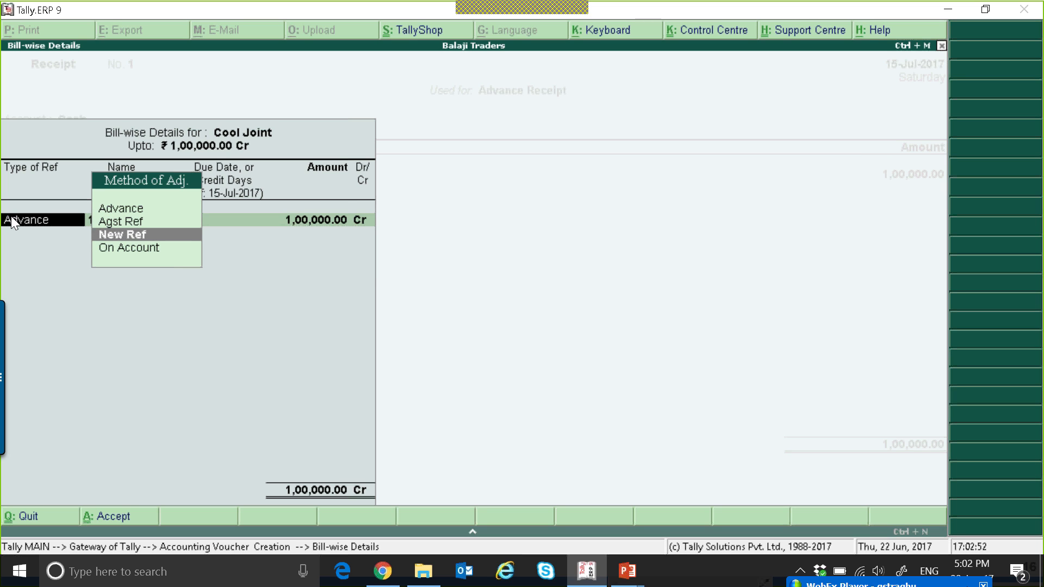
key(Up)
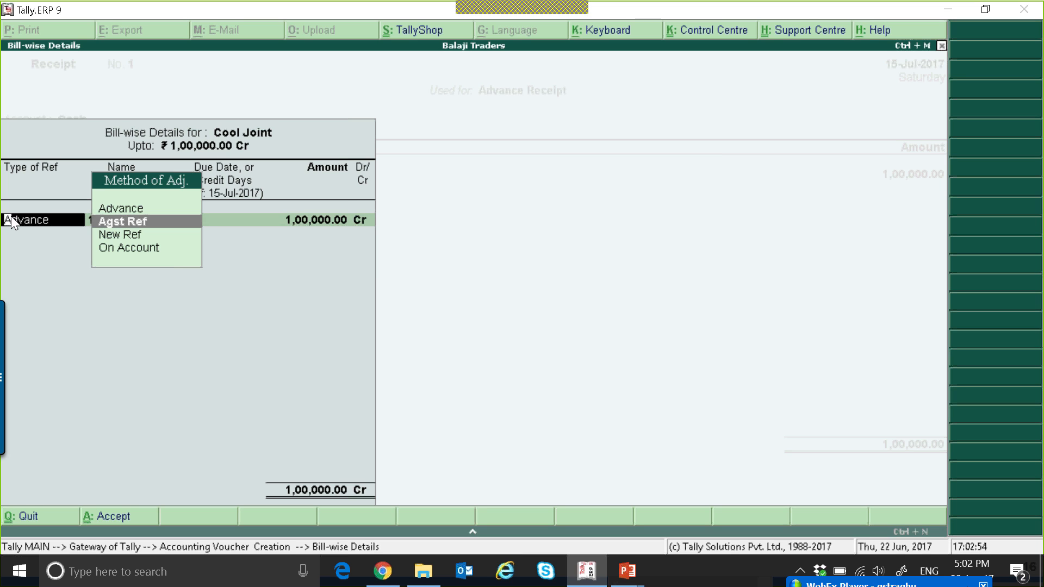
key(Down)
key(Down)
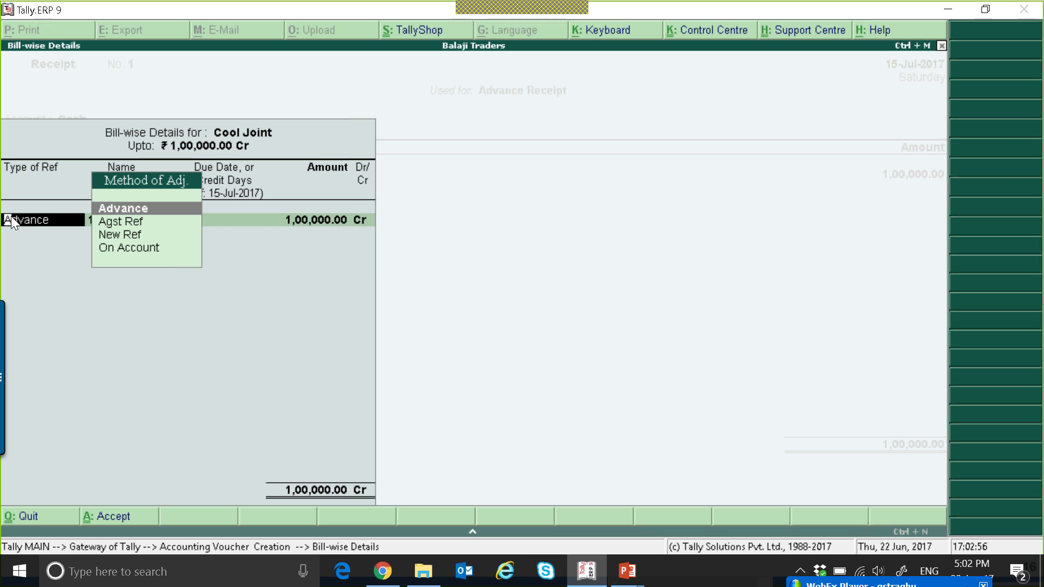
key(Return)
key(Return)
key(Return)
key(Return)
Reopen the advance receipt details and step back through them to the voucher
key(BackSpace)
key(BackSpace)
key(BackSpace)
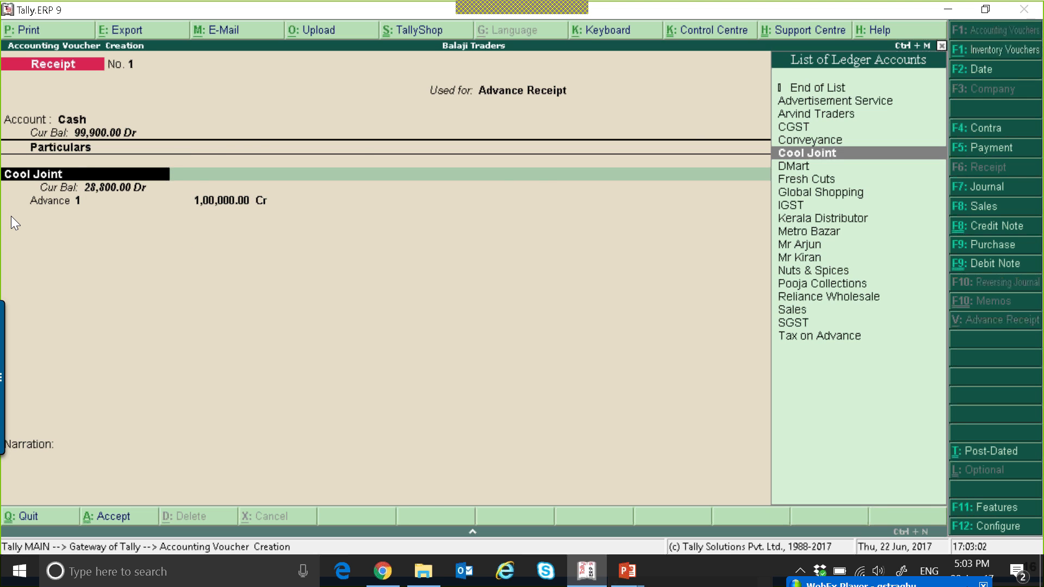
key(ctrl+Return)
key(Return)
key(Return)
key(Return)
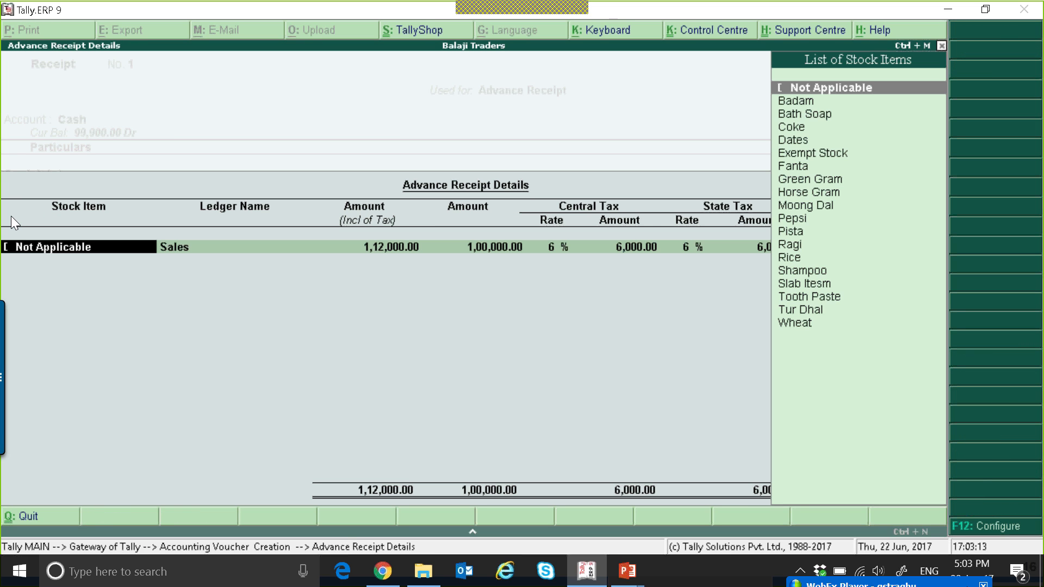
key(Return)
key(Return)
key(Return)
key(Return)
key(Return)
key(Return)
key(Return)
key(Return)
key(Return)
key(Return)
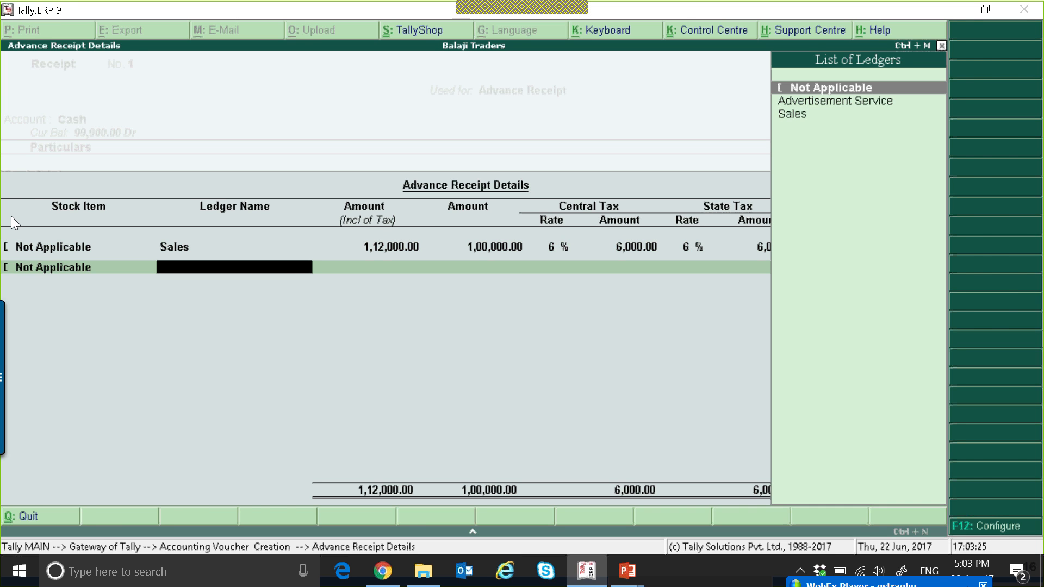
key(Return)
Save the advance receipt voucher and return to the Gateway of Tally
key(Return)
key(Return)
key(Return)
key(Return)
key(Return)
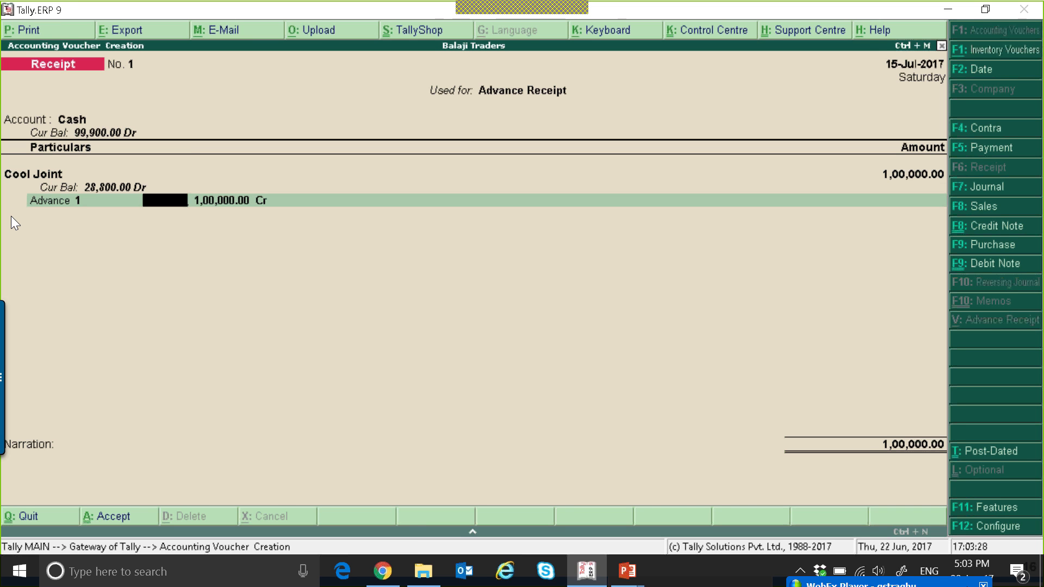
key(Return)
key(Return)
key(Return)
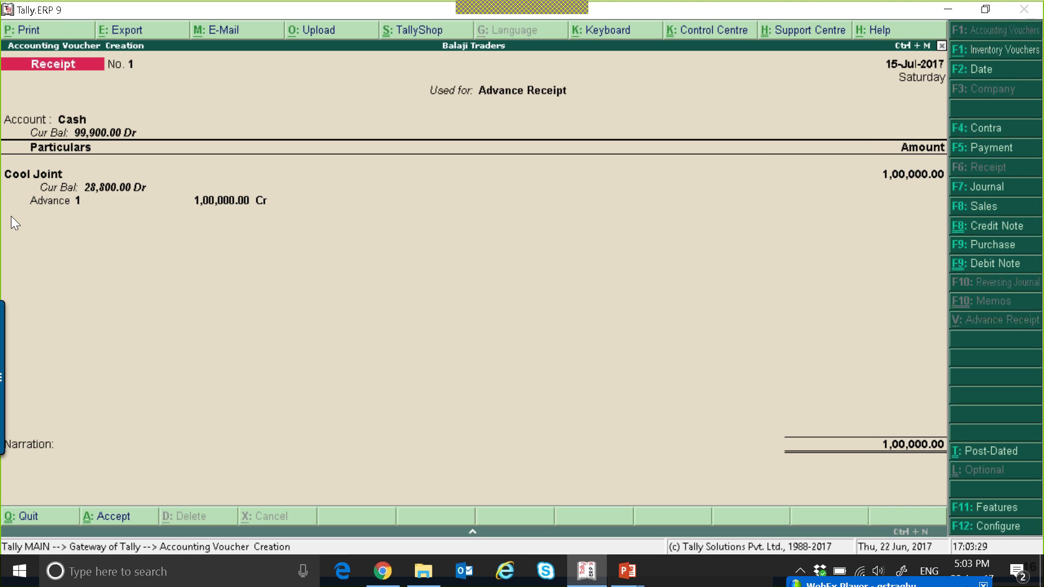
key(Escape)
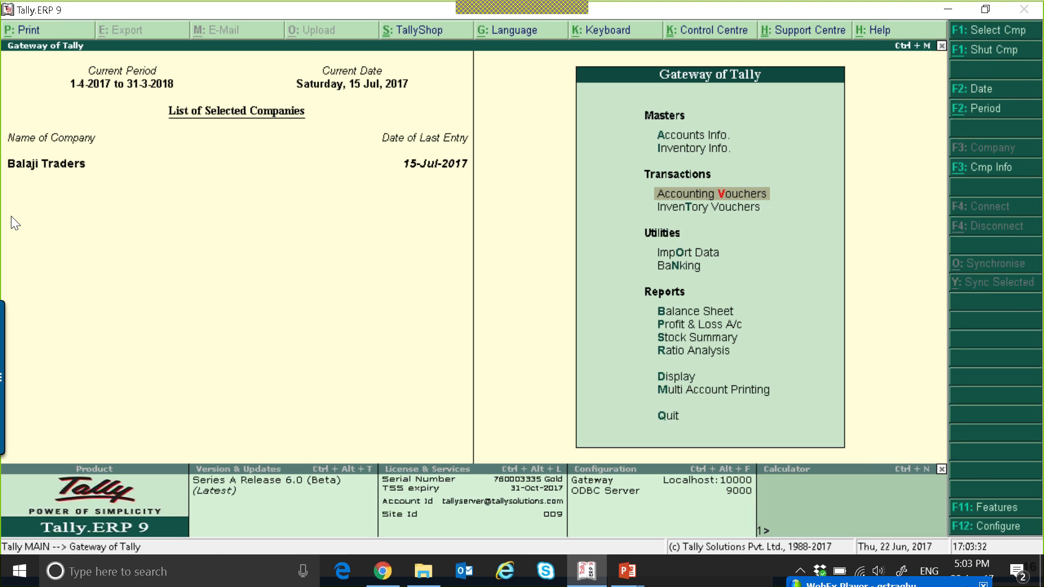
Open the GST statutory reports and leave them again
key(d)
key(u)
key(Return)
key(Return)
key(Escape)
key(Escape)
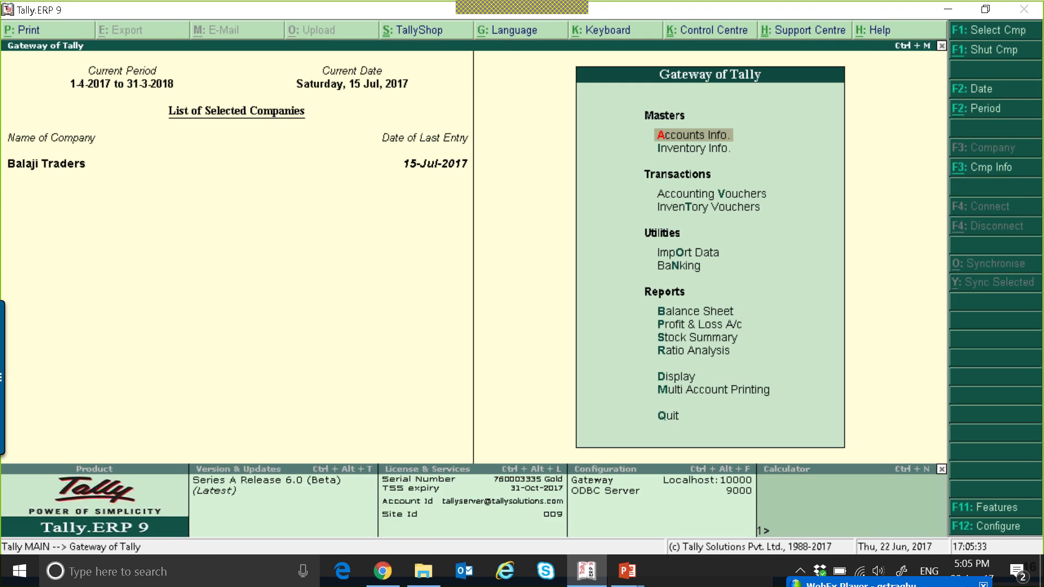
Start a new ledger under Sundry Debtors for an individual customer, entering the customer's name with country India and state Karnataka
key(Return)
key(l)
key(Return)
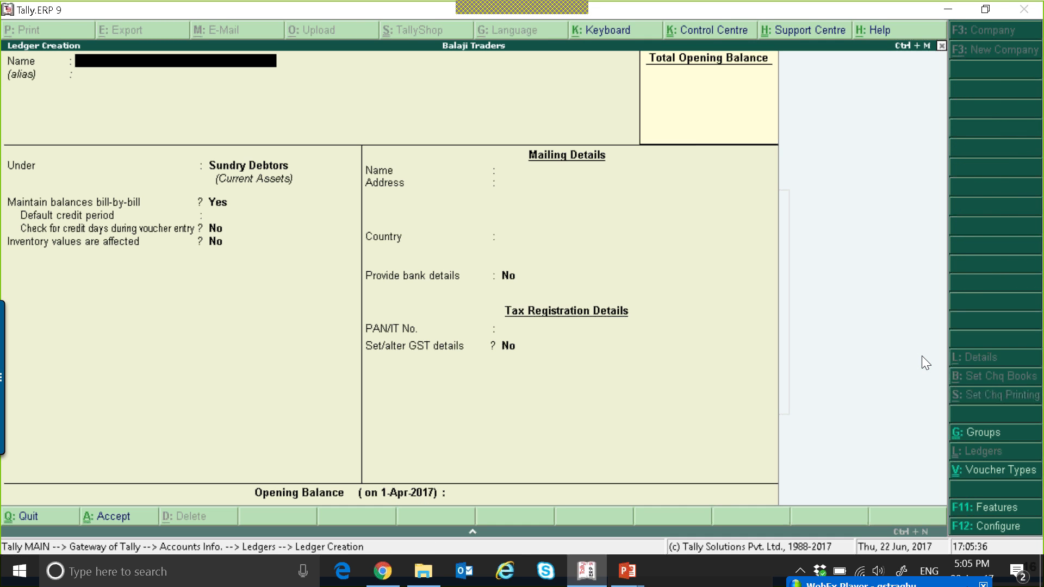
text(Mr Rajan)
key(Return)
key(Return)
key(Return)
key(Return)
key(Return)
key(Return)
Enable GST details for the ledger and enter the customer's GSTIN under Regular registration
key(Return)
key(Return)
key(Return)
key(Return)
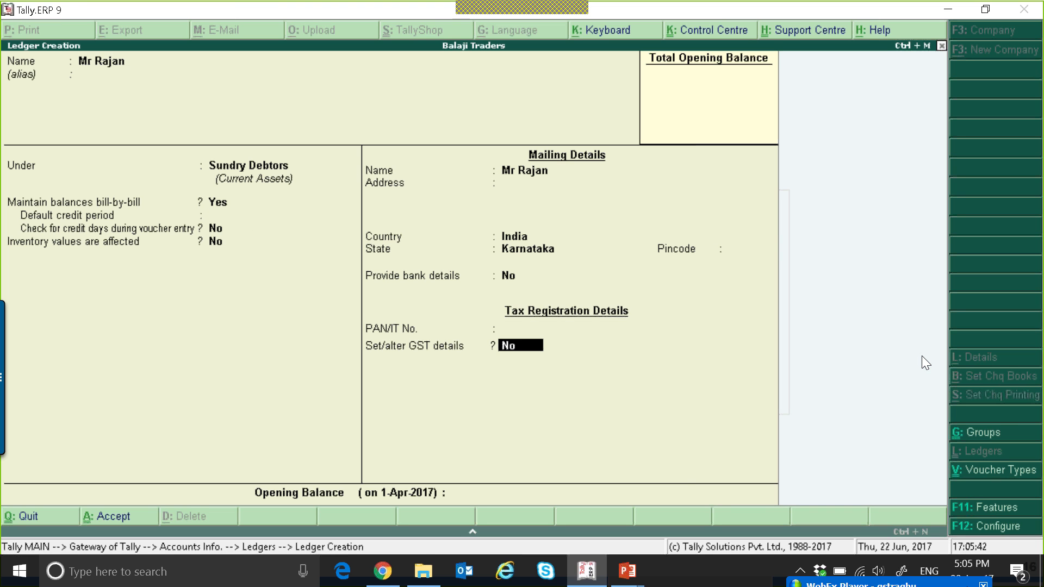
key(y)
key(Return)
text(AGSPR)
key(BackSpace)
key(BackSpace)
key(BackSpace)
key(BackSpace)
key(BackSpace)
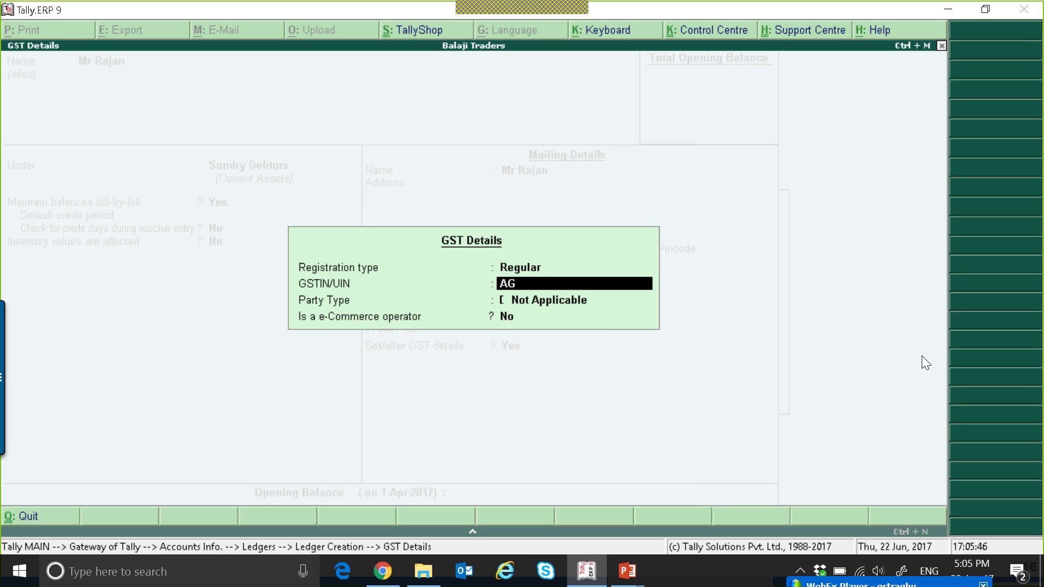
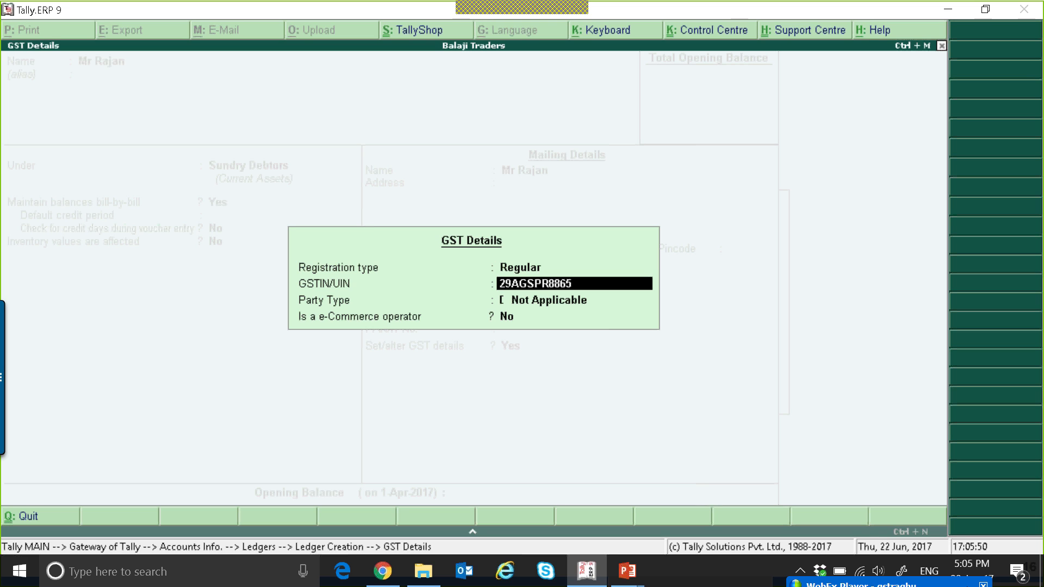
key(Return)
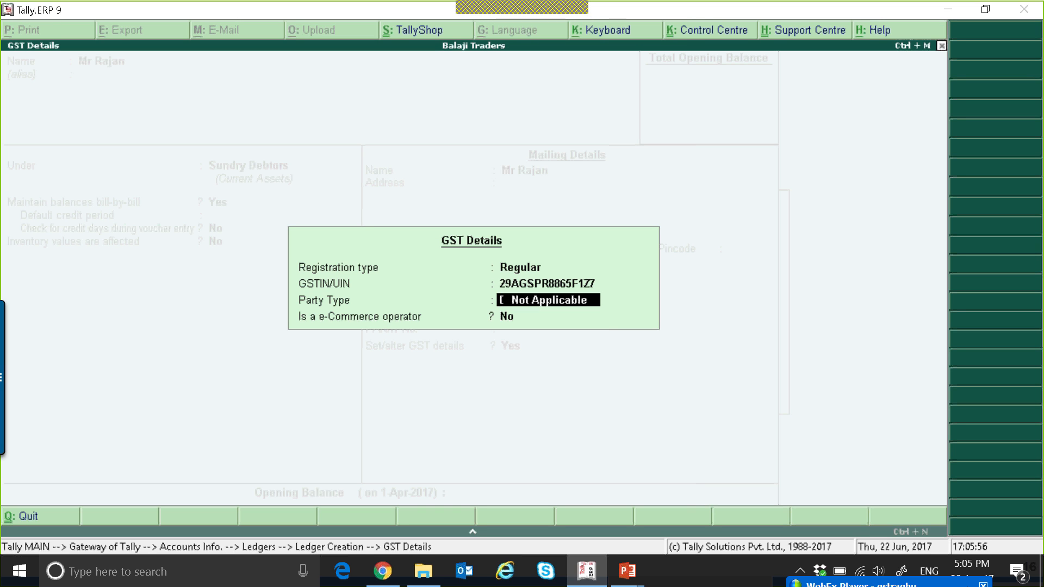
Accept the remaining GST details and save the new customer ledger
key(Return)
key(Return)
key(Return)
key(Return)
key(Escape)
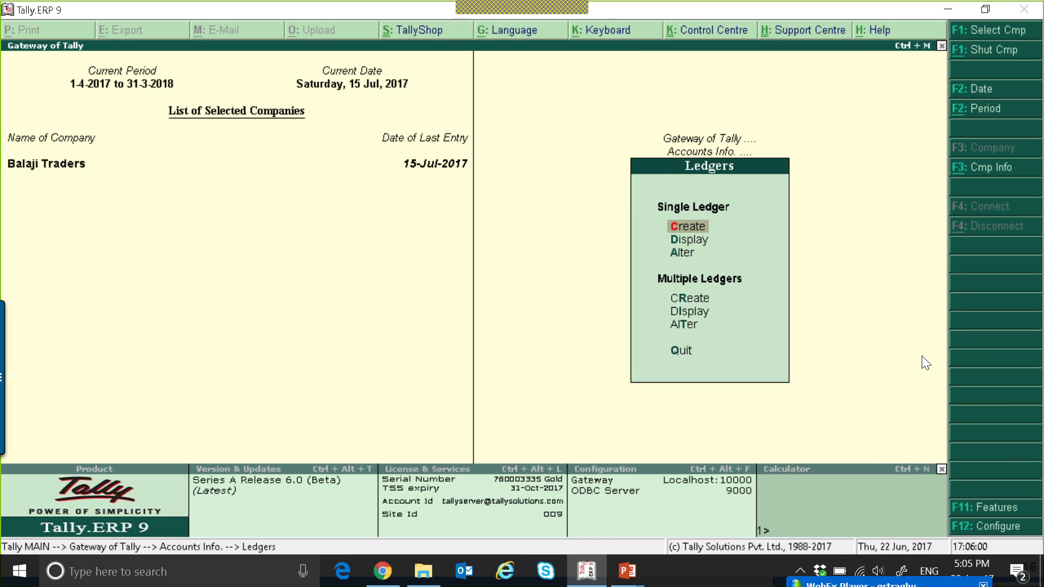
Start a new receipt voucher used for Advance Receipt with Cash as the account
key(Escape)
key(Escape)
key(v)
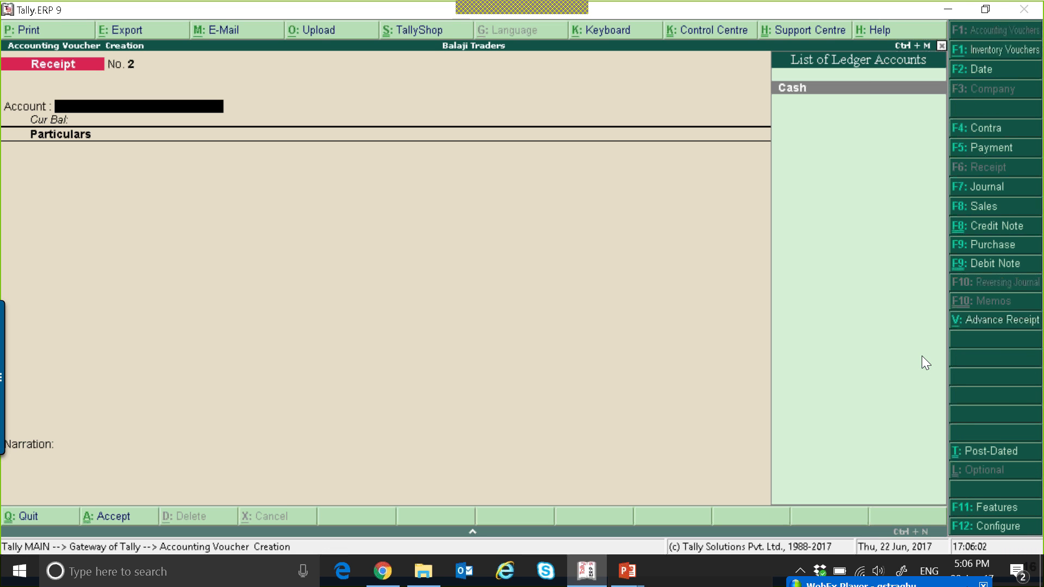
key(Return)
click(972, 324)
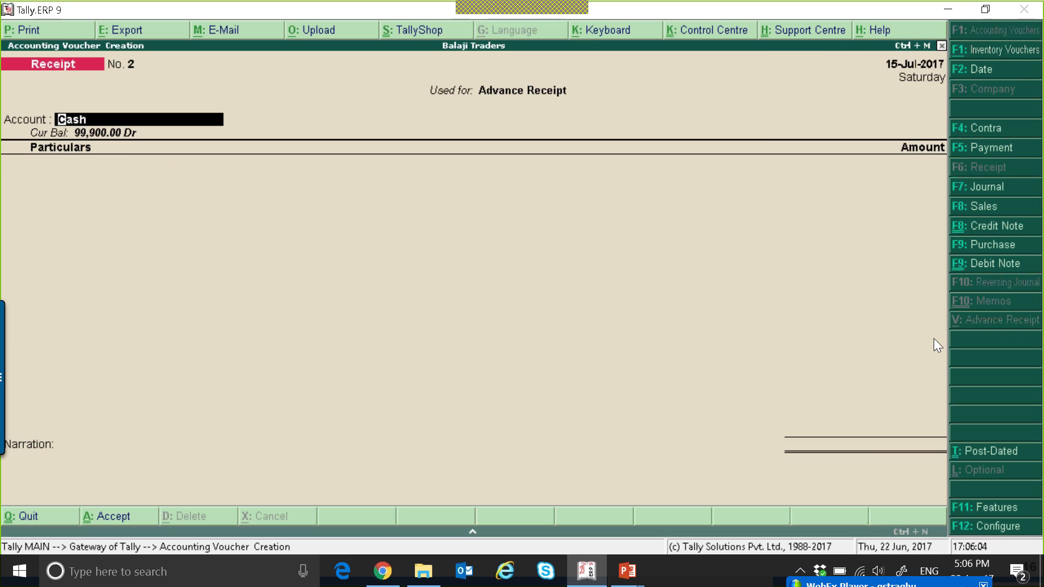
key(space)
key(Return)
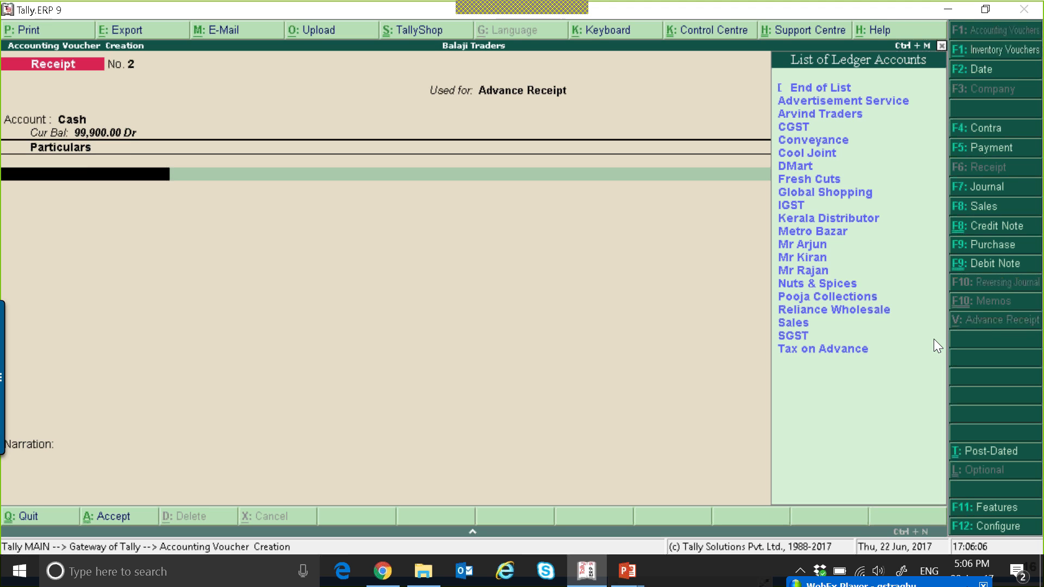
Select the newly created customer ledger as the party on the advance receipt
key(Down)
key(Down)
key(Down)
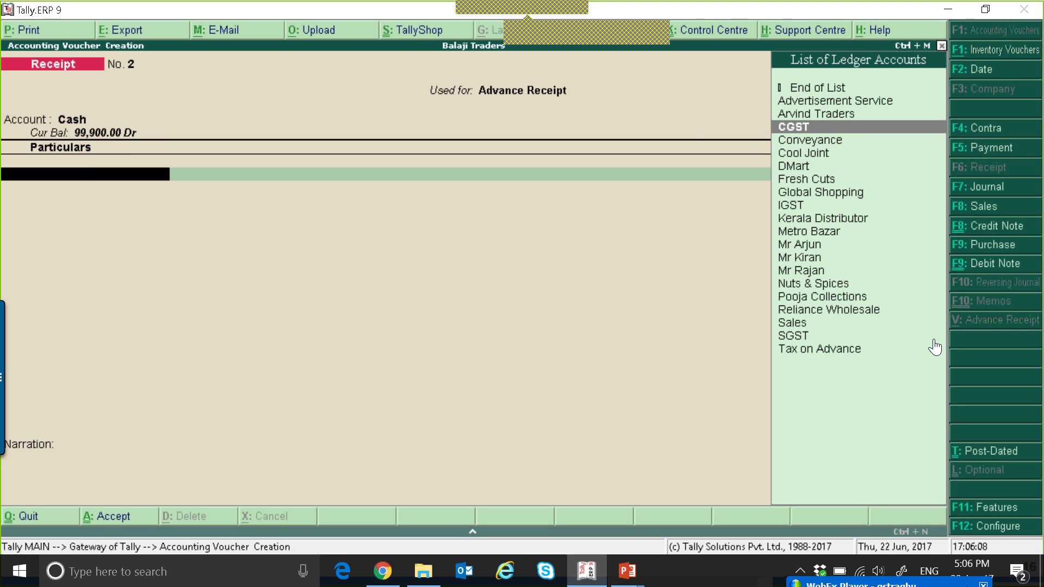
text(M)
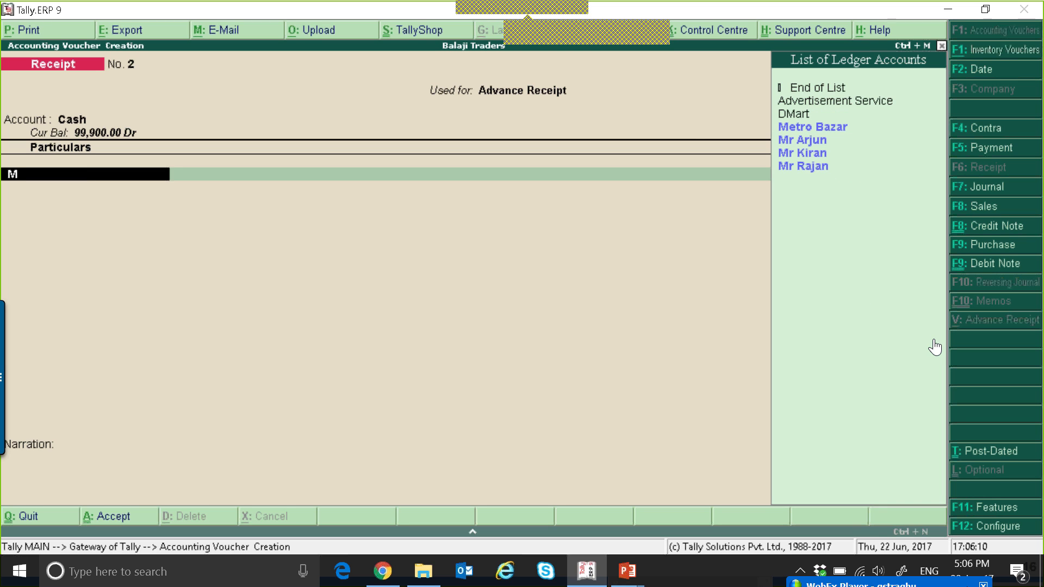
key(Down)
key(Down)
key(Down)
key(Down)
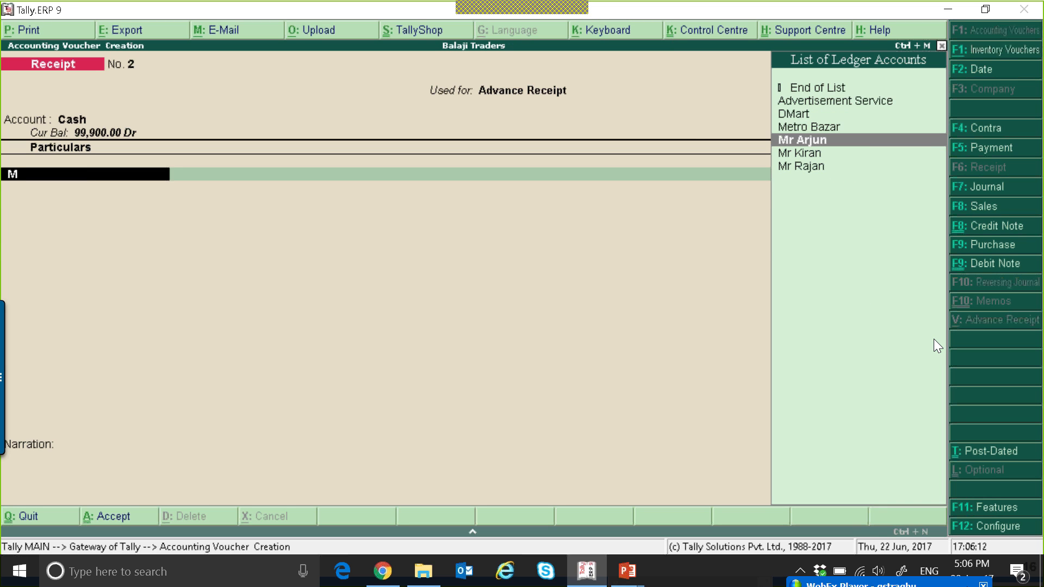
key(Return)
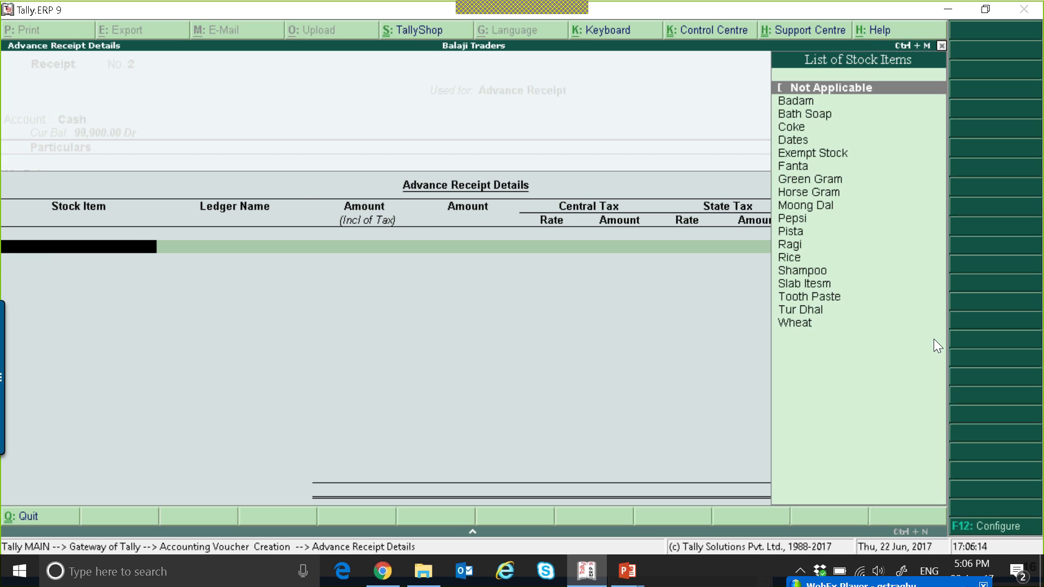
Fill the advance receipt details with the Sales ledger, an amount of 1,00,000, and 6% central and 6% state tax
key(Return)
key(Down)
key(Down)
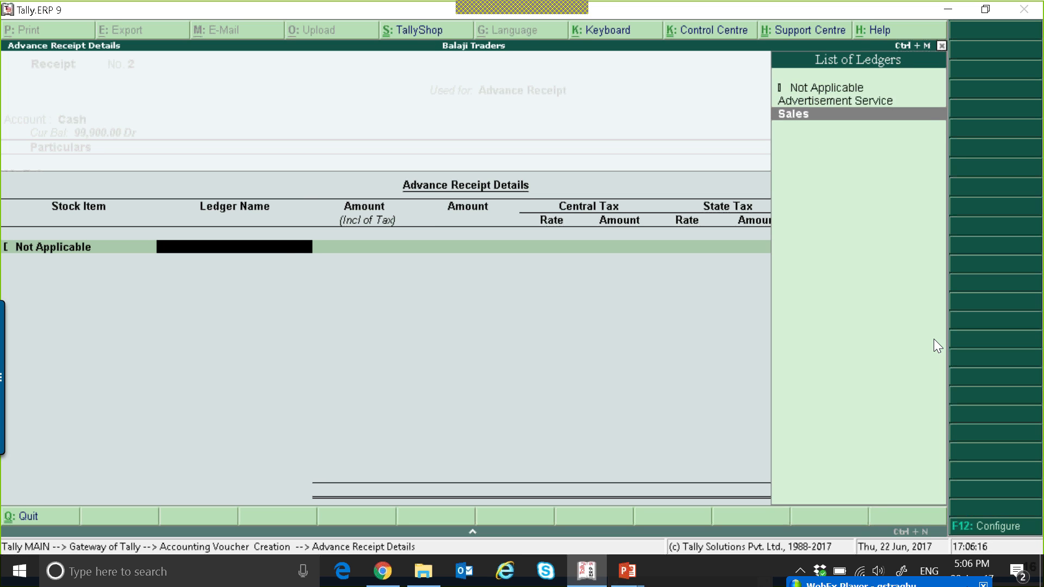
key(Return)
key(Return)
text(1,00,000)
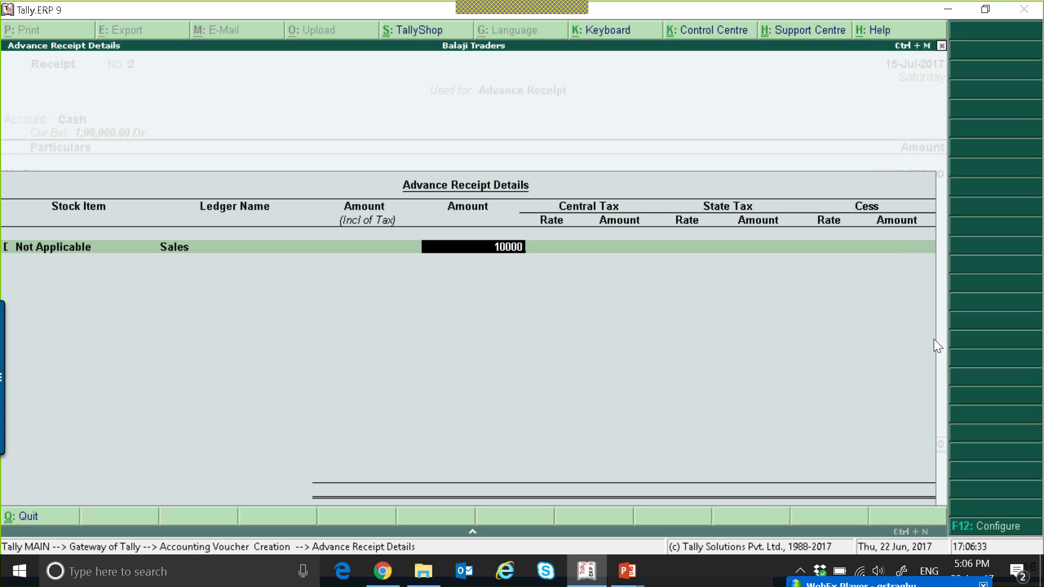
key(Return)
text(6)
key(Return)
key(Return)
text(6)
Close the advance receipt details and accept the bill-wise Advance reference 2 for 1,00,000 Cr
key(Return)
key(Return)
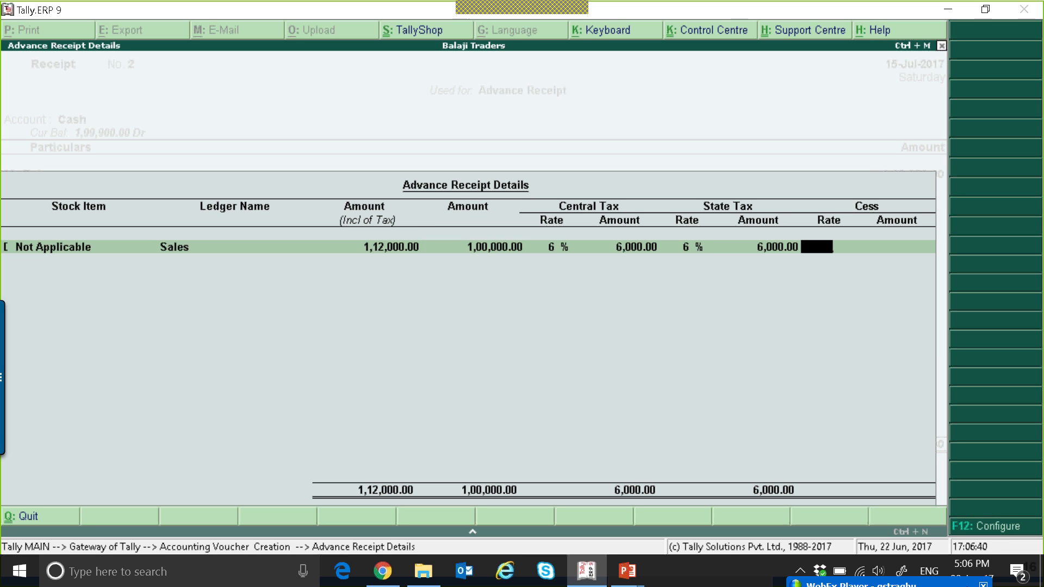
key(Return)
key(Return)
key(Return)
key(Return)
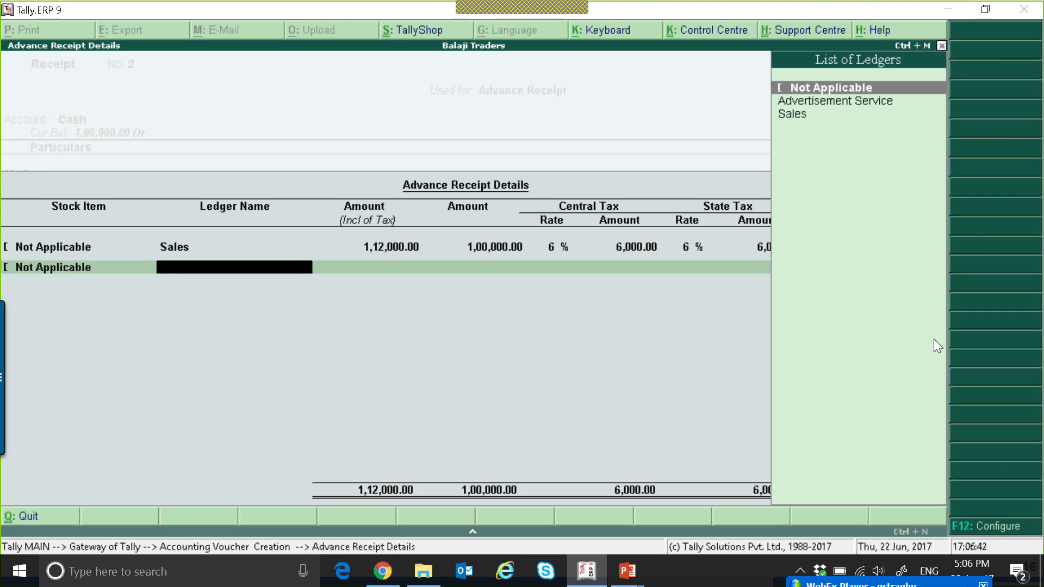
key(Return)
key(Return)
key(Return)
key(Return)
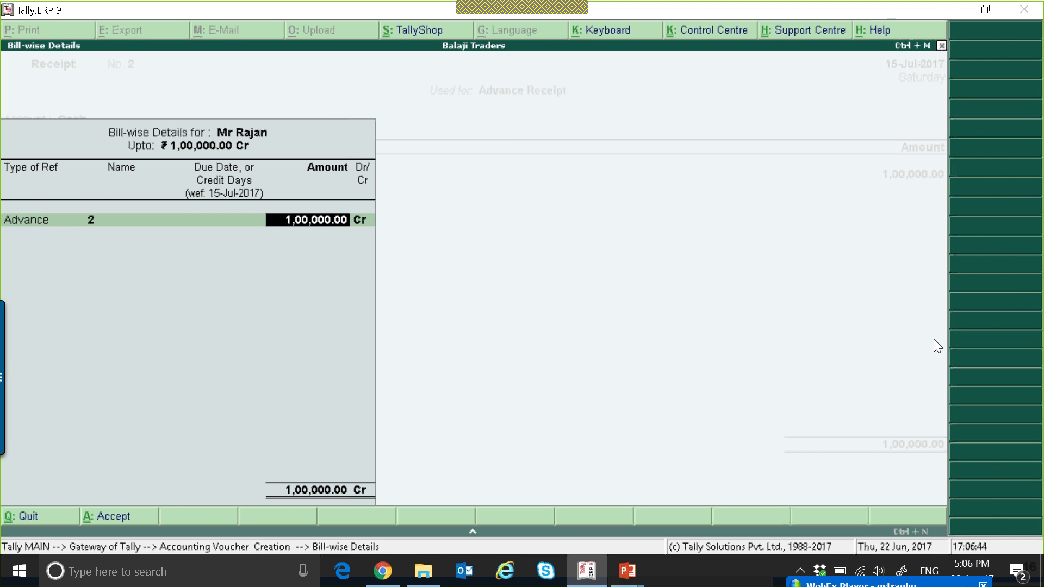
Save the advance receipt voucher and open the GSTR-1 returns summary
key(Return)
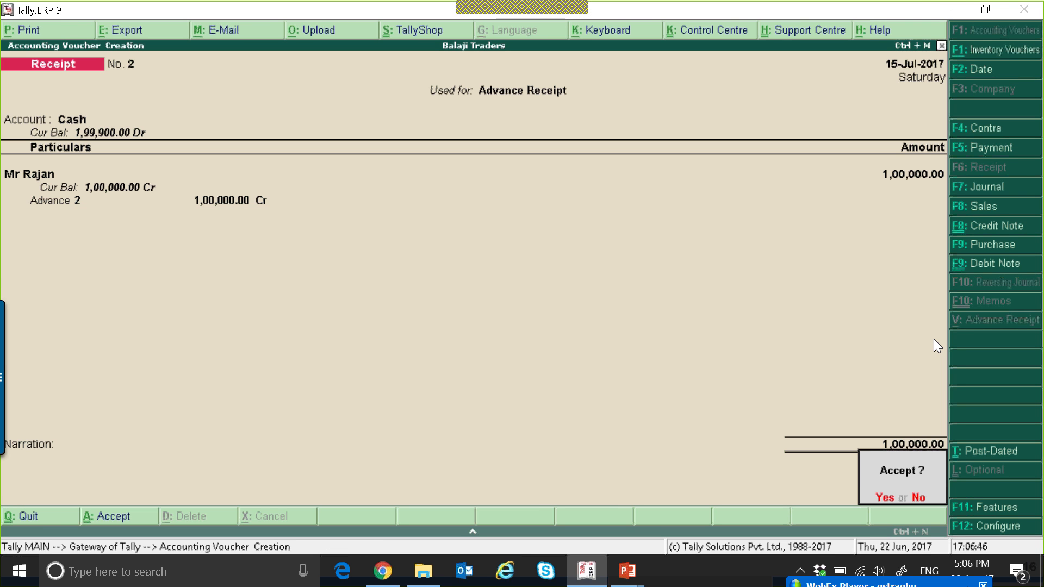
key(Return)
key(Escape)
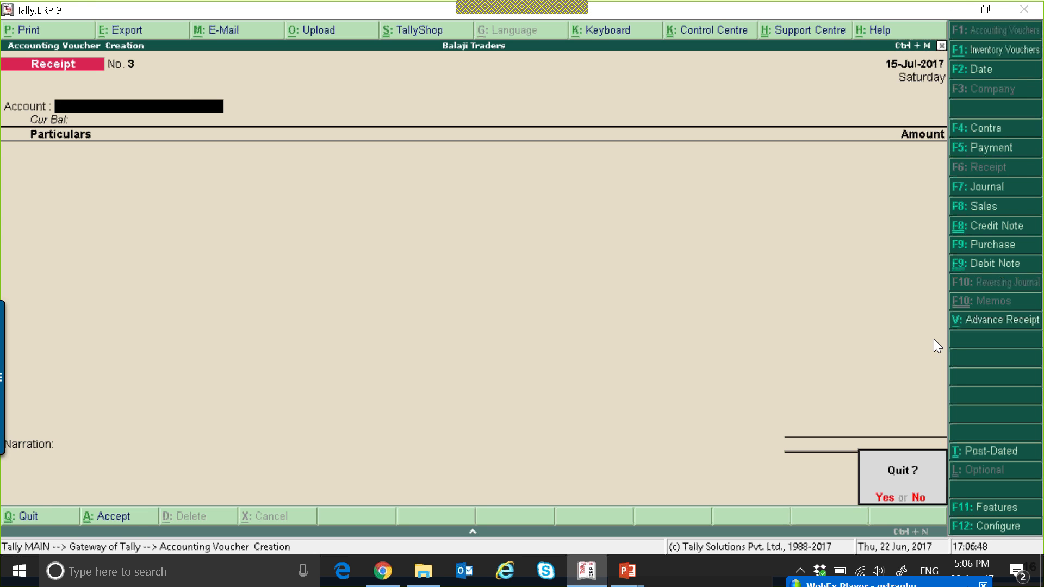
key(y)
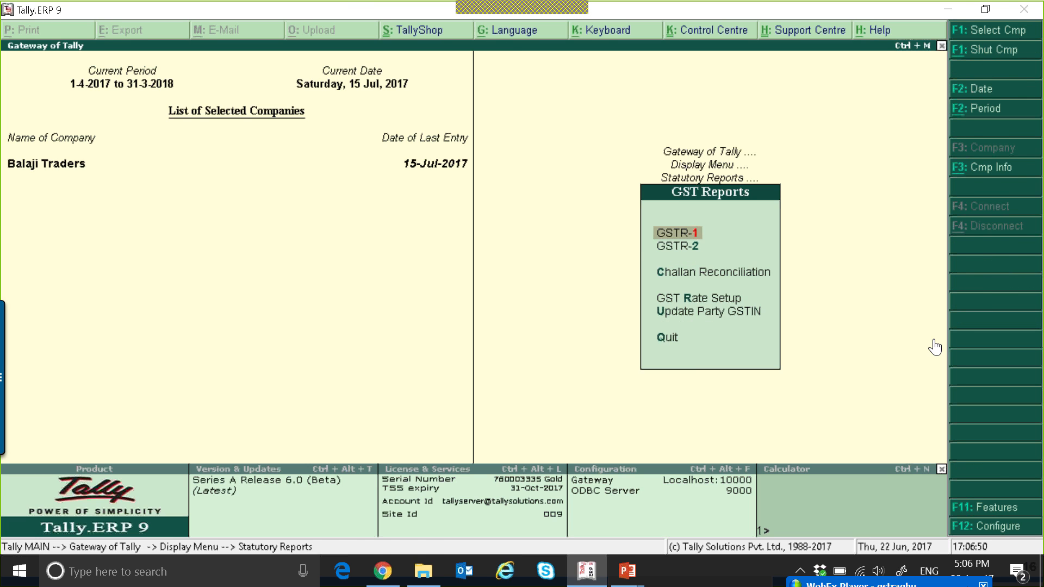
key(Return)
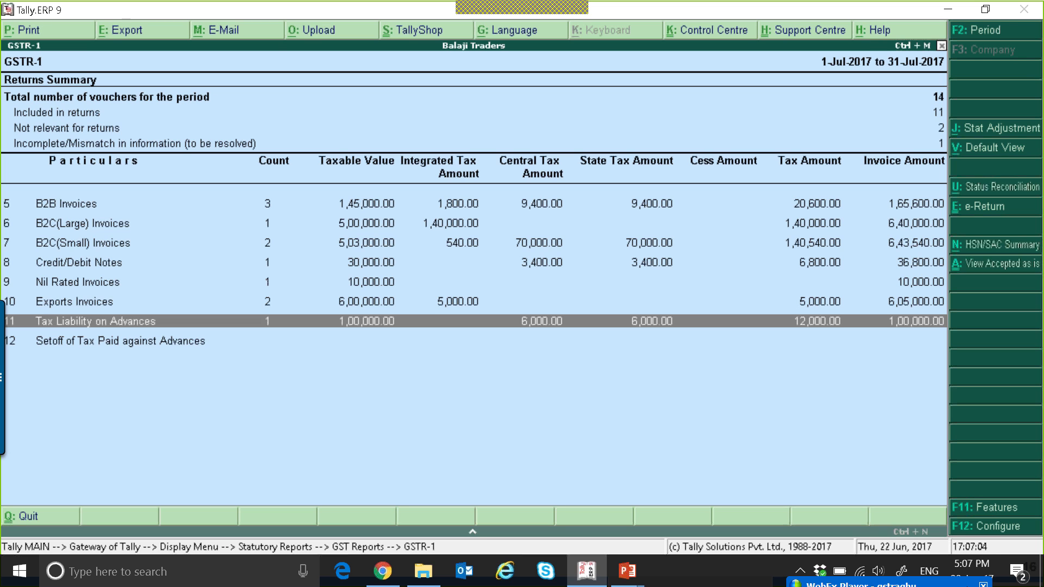
Drill into GSTR-1's Tax Liability on Advances down to the receipt voucher, then return to the Gateway of Tally
key(Return)
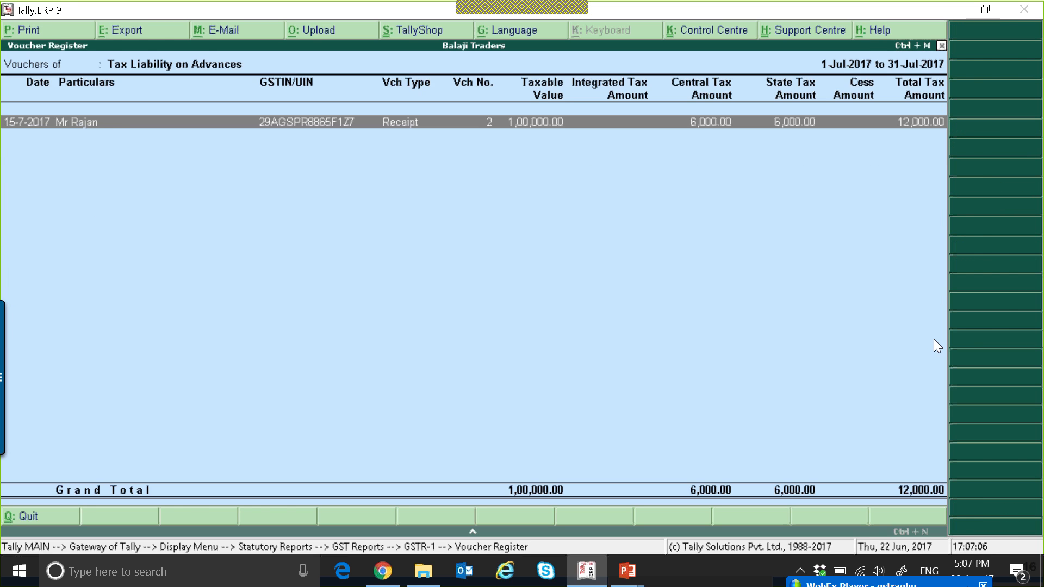
key(Return)
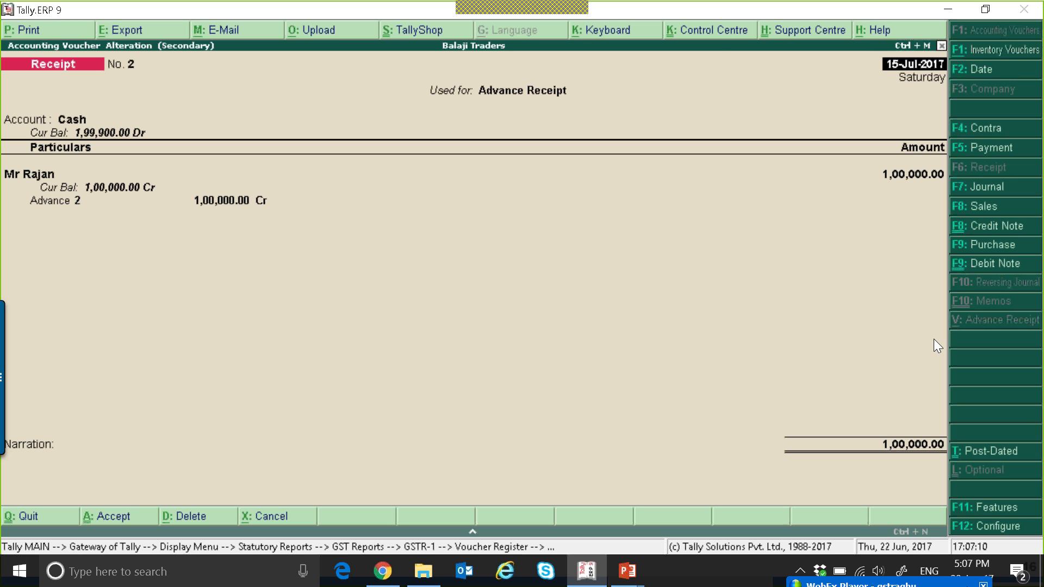
key(Escape)
key(y)
key(Escape)
key(Escape)
key(Escape)
key(Escape)
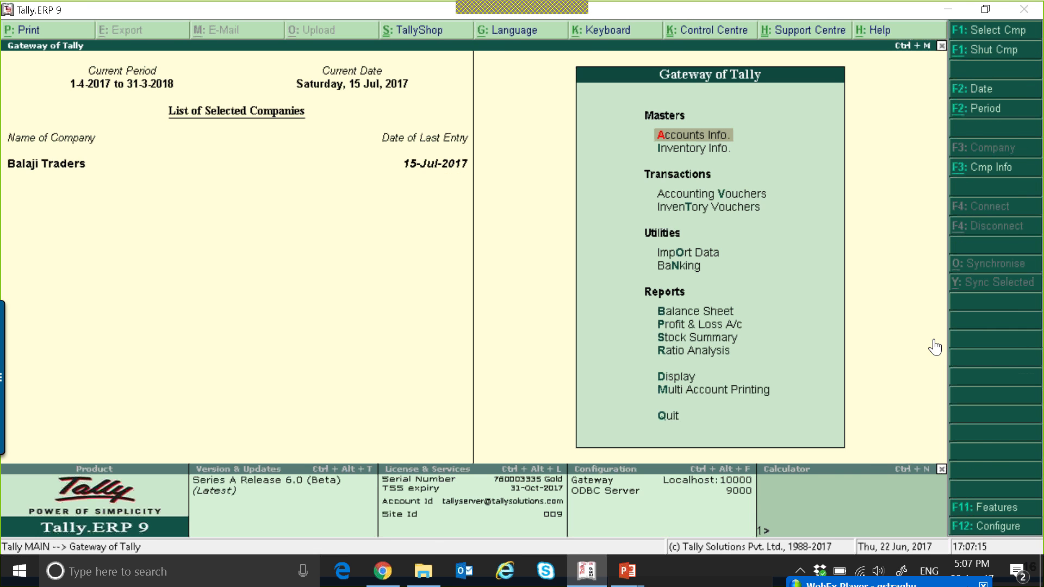
Drill from the balance sheet's current liabilities through Duties & Taxes into the CGST ledger's July vouchers
key(b)
key(Down)
key(Down)
key(Return)
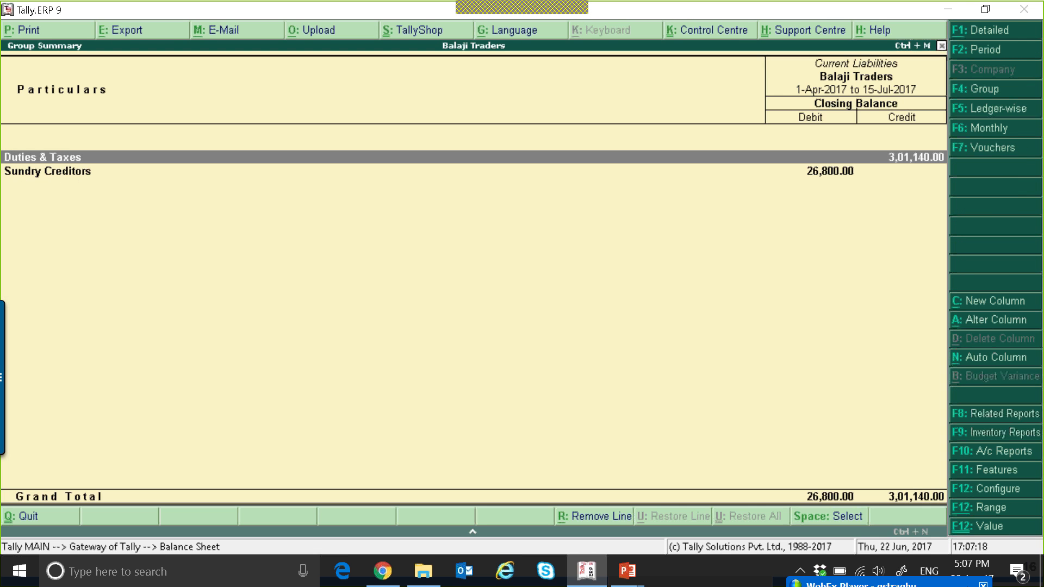
key(Return)
key(Return)
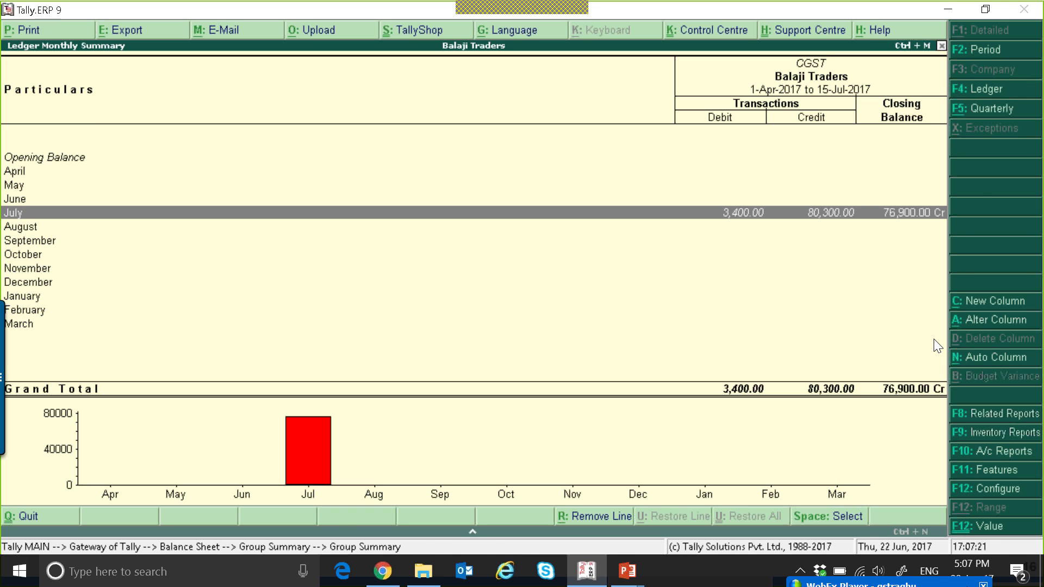
Open the last sales voucher listed in the CGST ledger and back out to the Gateway of Tally
key(Return)
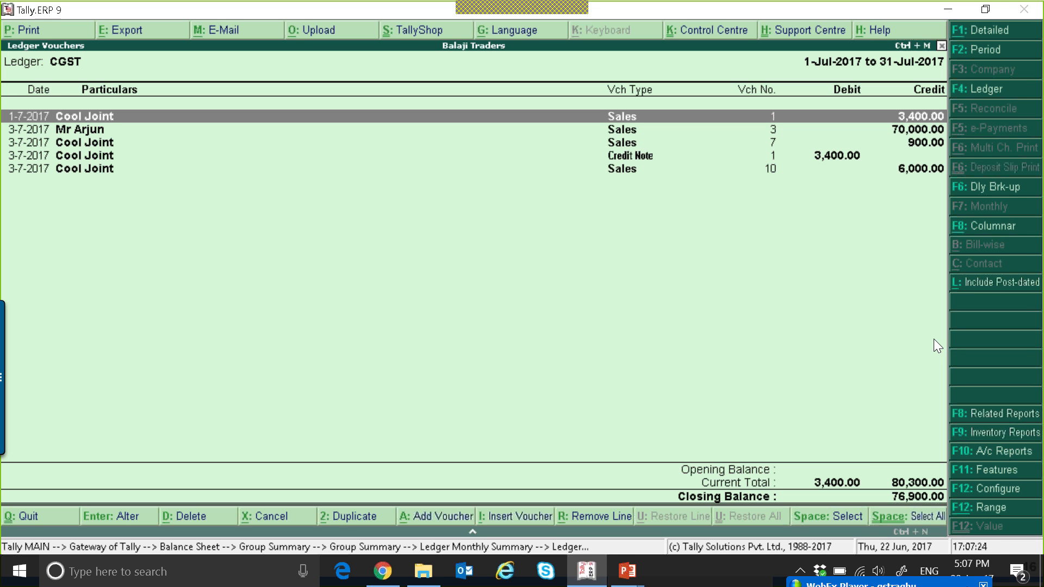
key(Down)
key(Down)
key(Down)
key(Down)
key(Return)
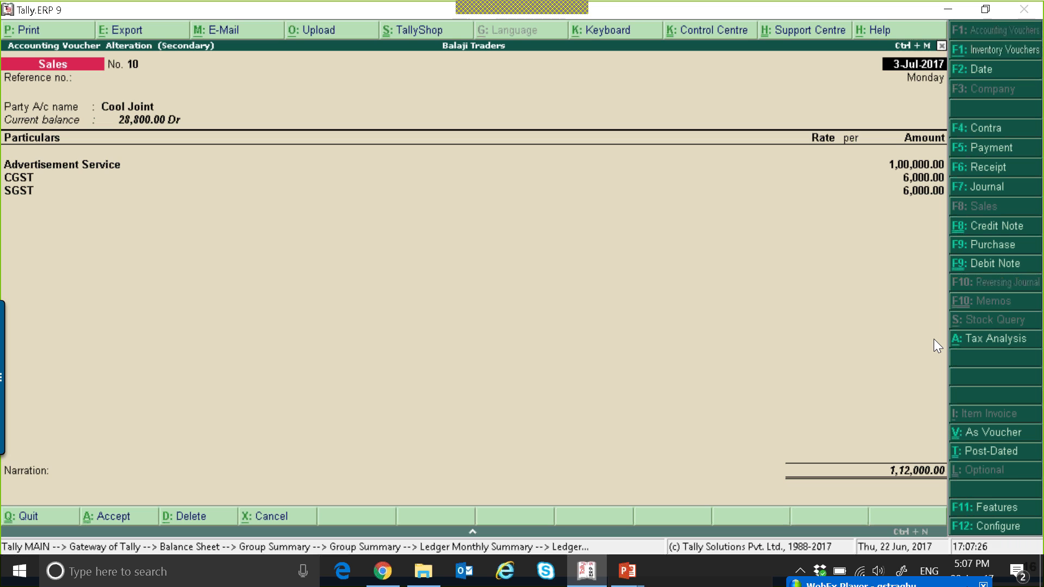
key(Escape)
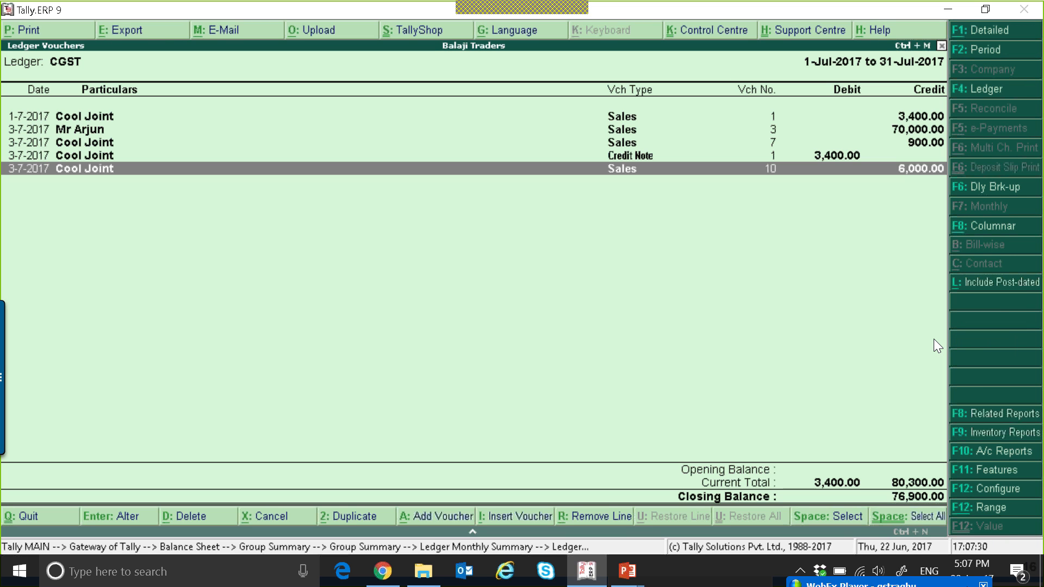
key(Escape)
key(Escape)
key(Escape)
key(Escape)
key(Escape)
Open voucher entry, set the voucher date to 31-7, and switch to a Journal voucher
key(Home)
key(v)
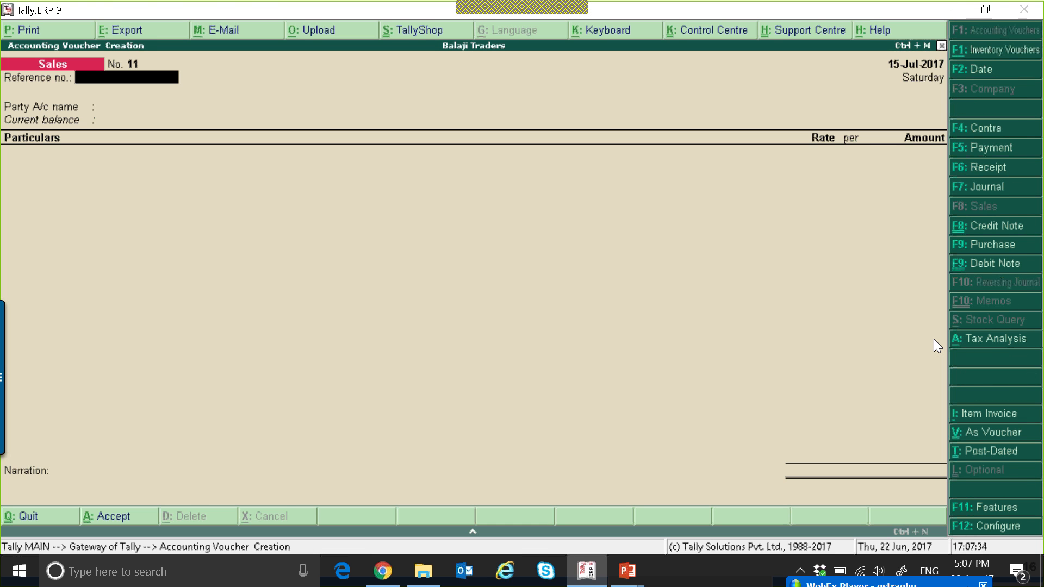
key(F2)
text(31-7)
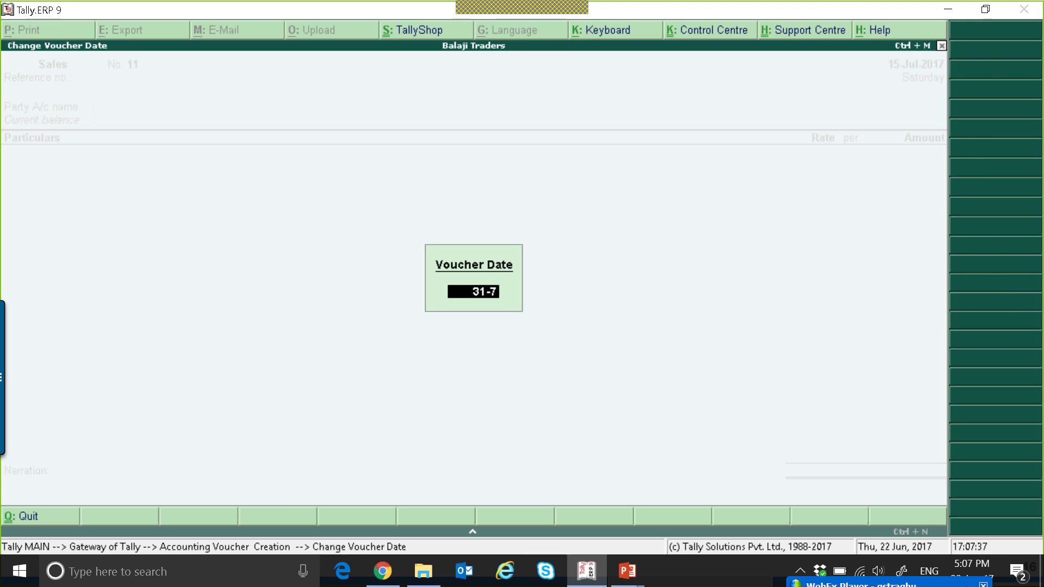
key(Return)
key(F7)
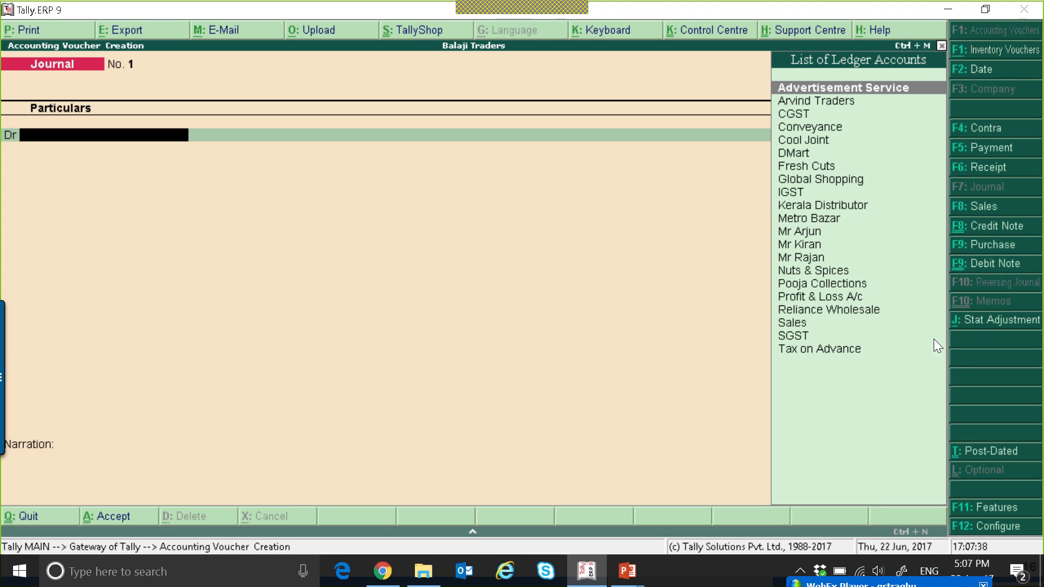
Set the journal's stat adjustment to GST, Increase of Tax Liability, with On Account of Advance Receipts as additional details
click(987, 323)
key(Return)
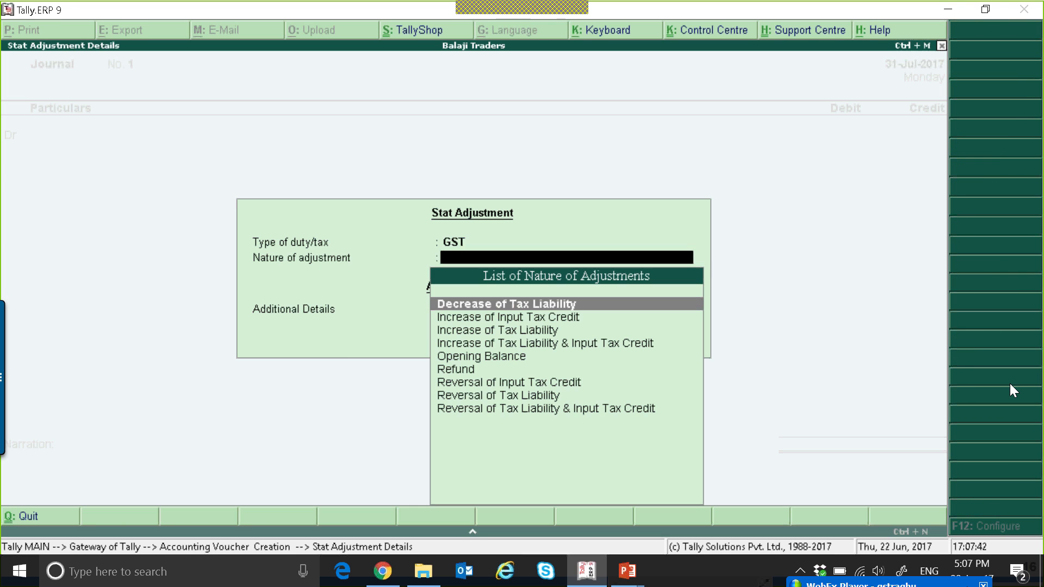
key(Down)
key(Down)
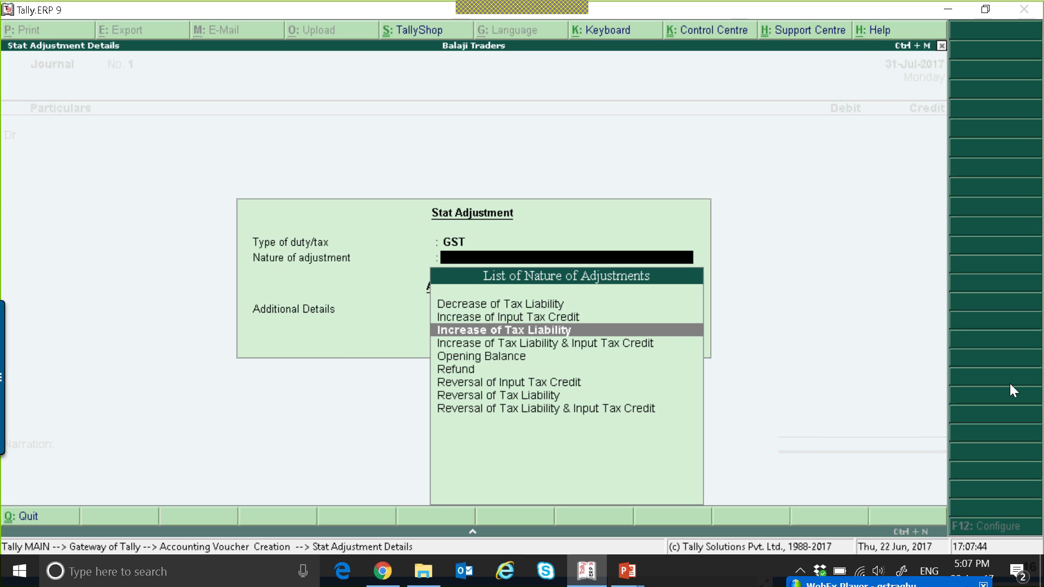
key(Return)
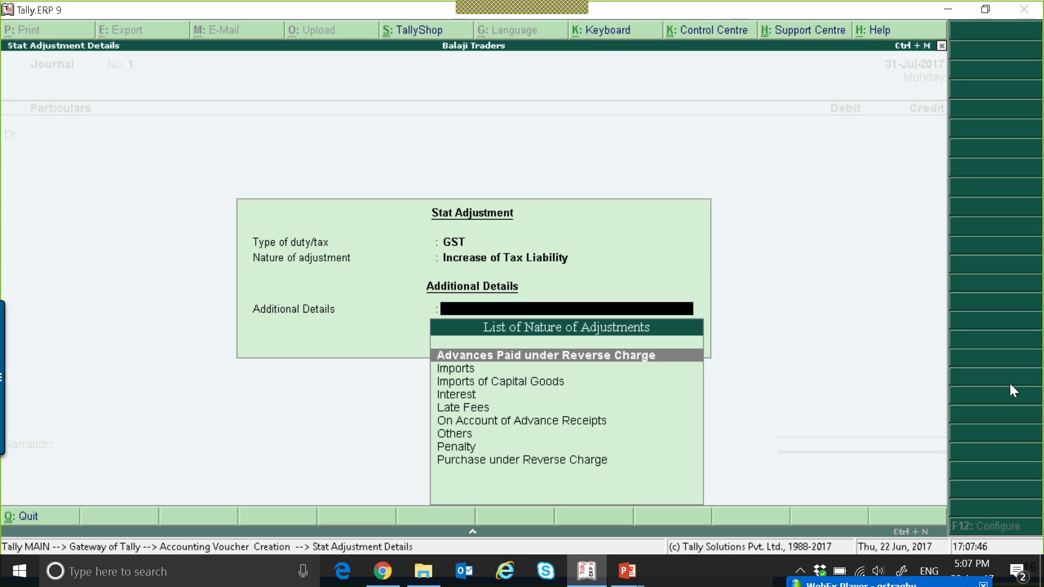
key(Down)
key(Down)
key(Down)
key(Down)
key(Down)
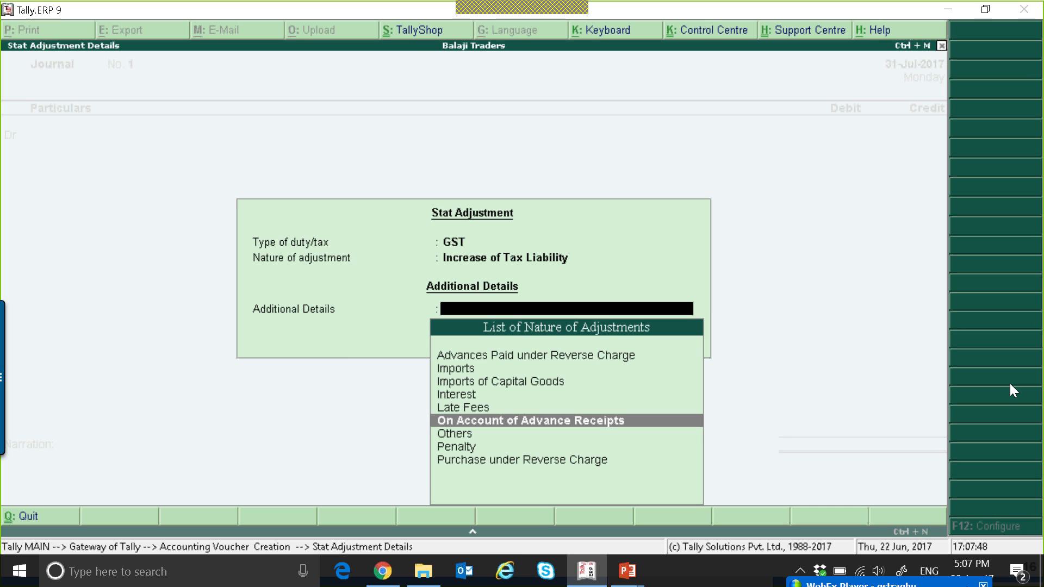
key(Return)
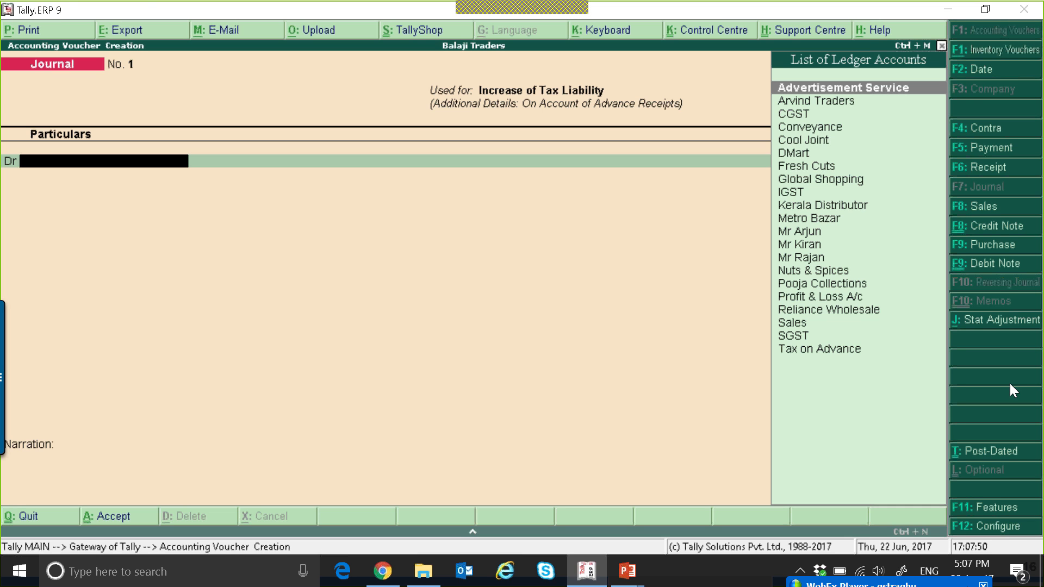
Debit the Tax on Advance ledger with 12,000 in the journal
key(Down)
key(Down)
key(Down)
key(Down)
key(Down)
key(Down)
key(Down)
key(Down)
key(Down)
key(Down)
key(Down)
key(Down)
key(Down)
key(Down)
key(Down)
key(Down)
key(Down)
key(Down)
key(Down)
key(Down)
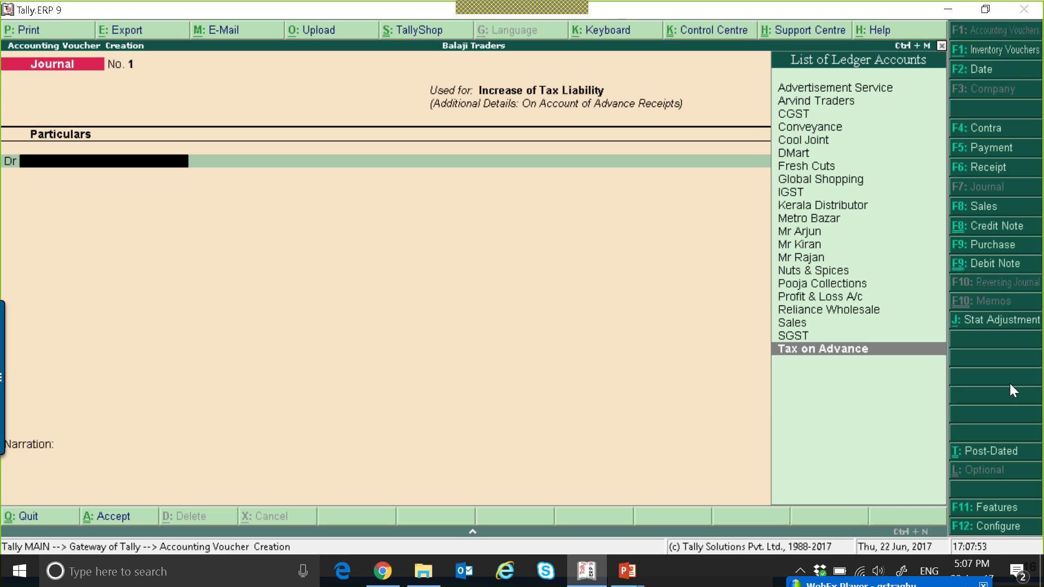
key(Return)
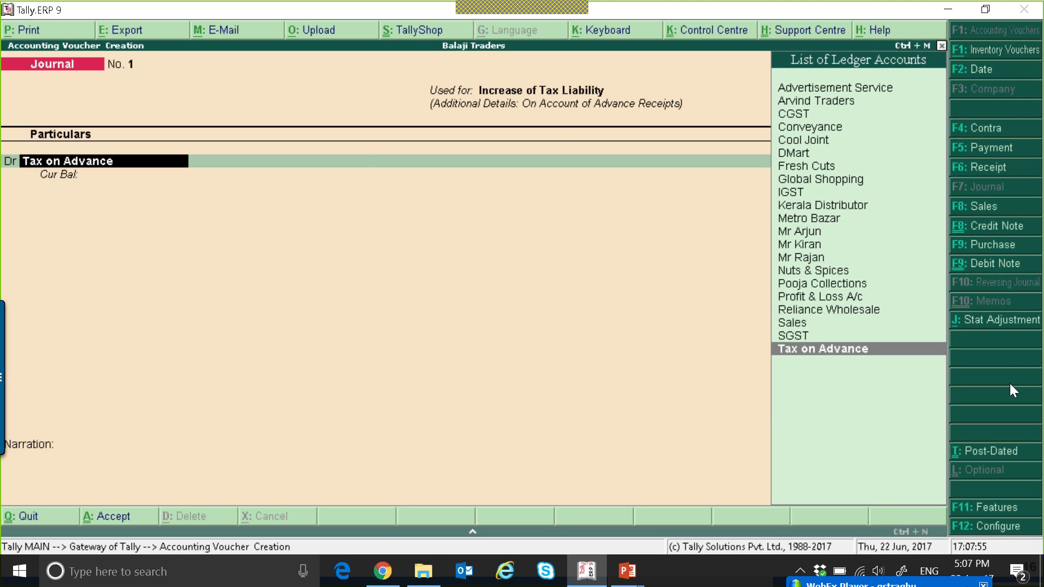
key(ctrl+Return)
key(Return)
key(Return)
key(ctrl+a)
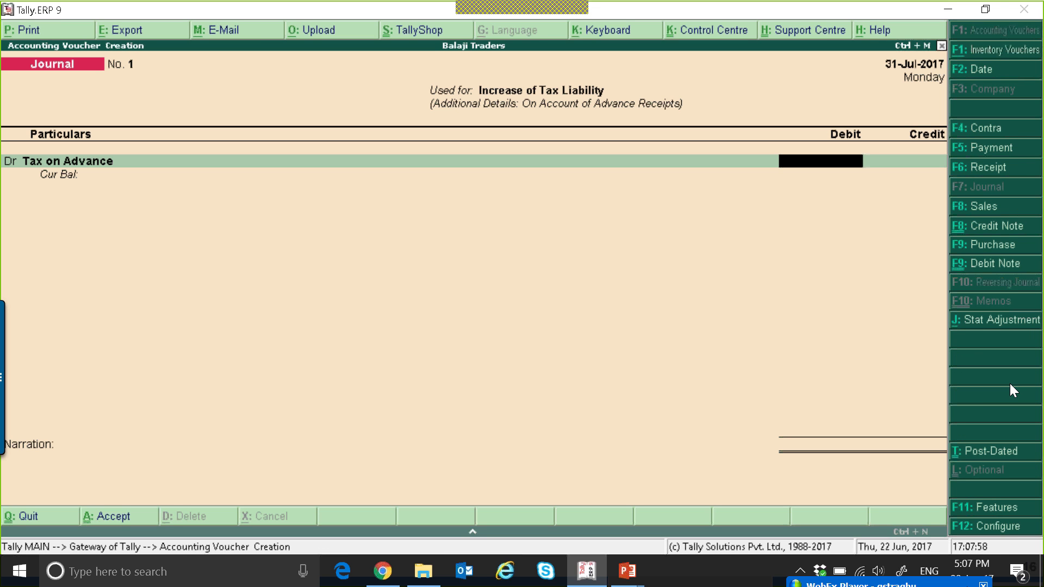
text(12000)
key(Return)
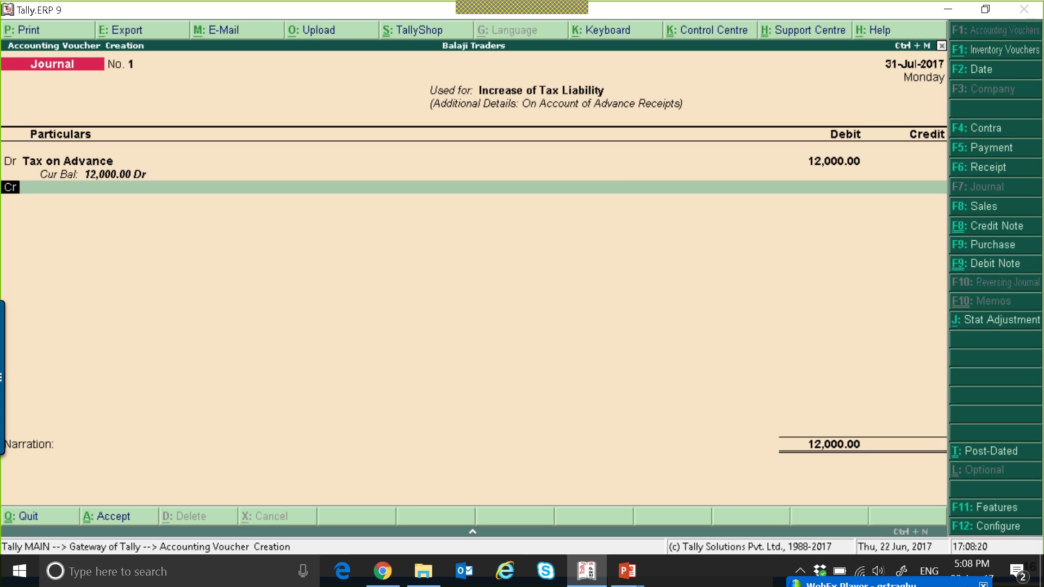
Credit the SGST ledger with 6,000 in the journal
key(Return)
text(SG)
key(Return)
text(6000)
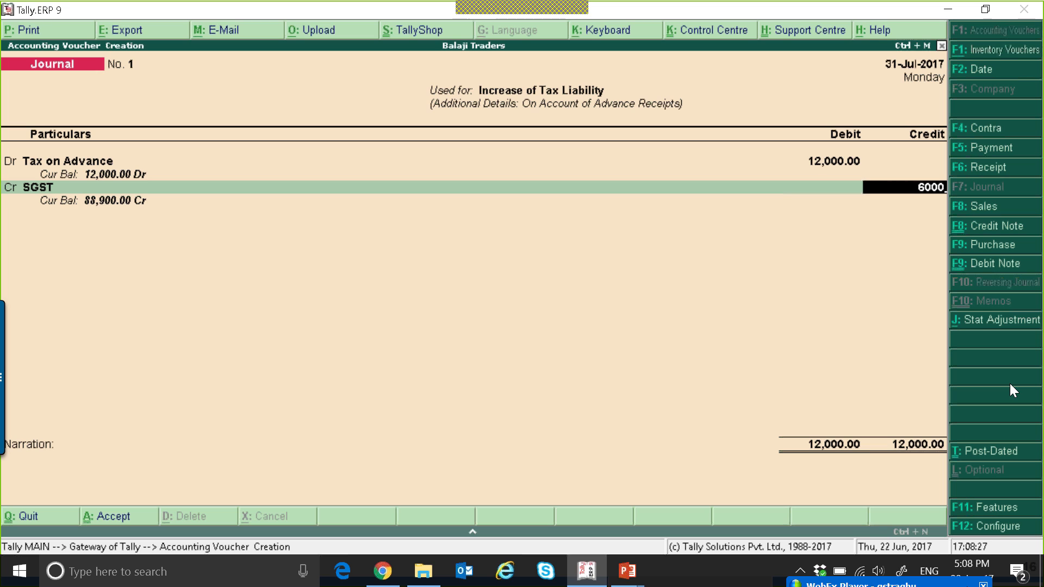
key(Return)
Credit the CGST ledger with 6,000 and save the journal voucher
key(Return)
text(CG)
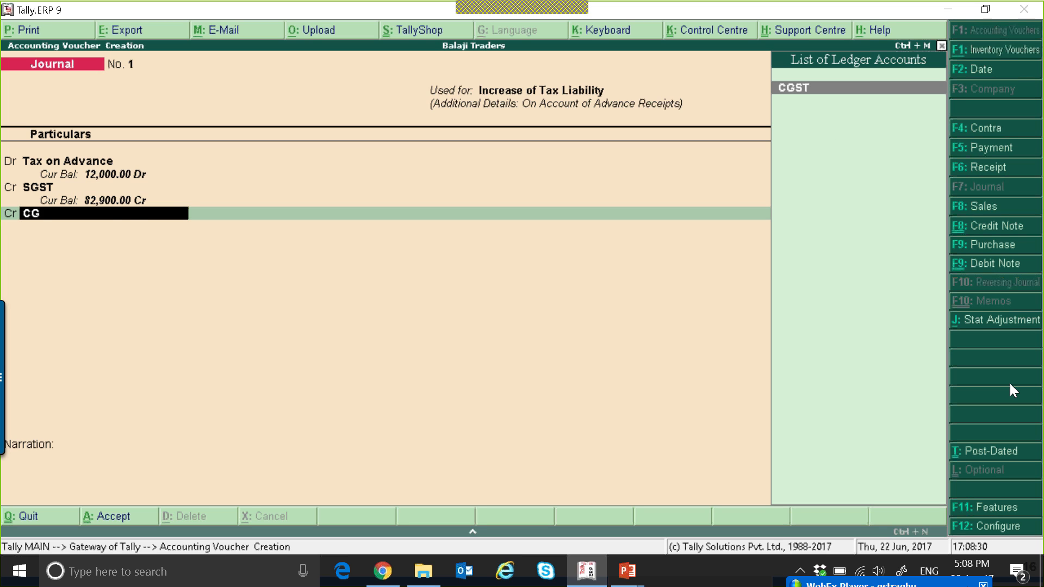
key(Return)
key(Return)
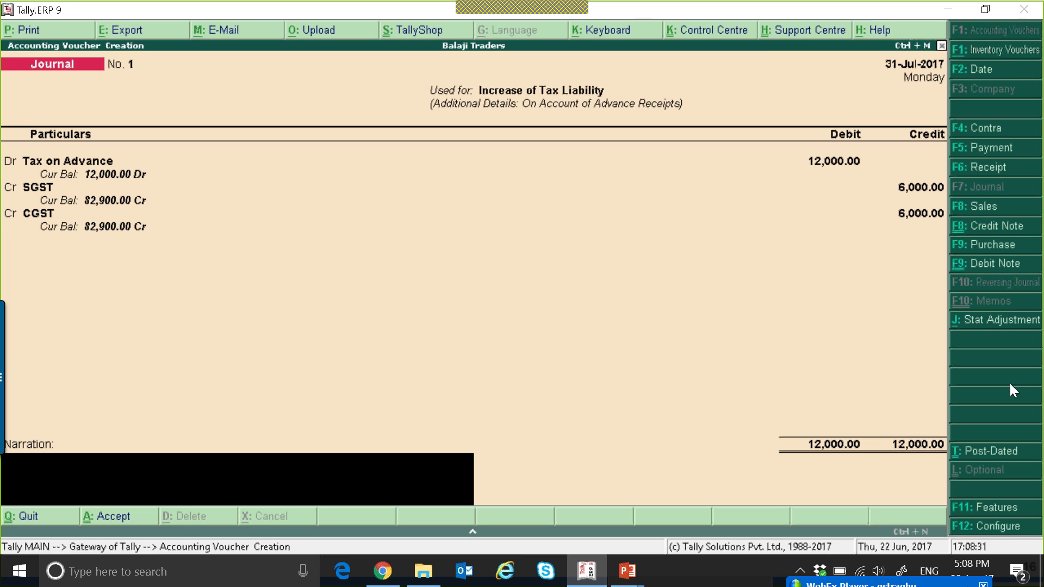
key(Return)
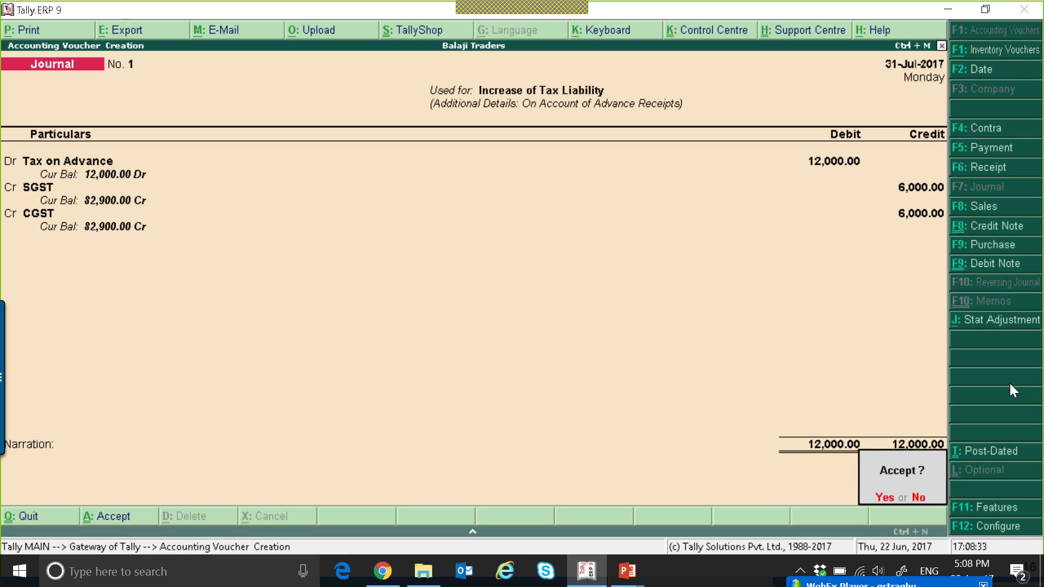
key(Return)
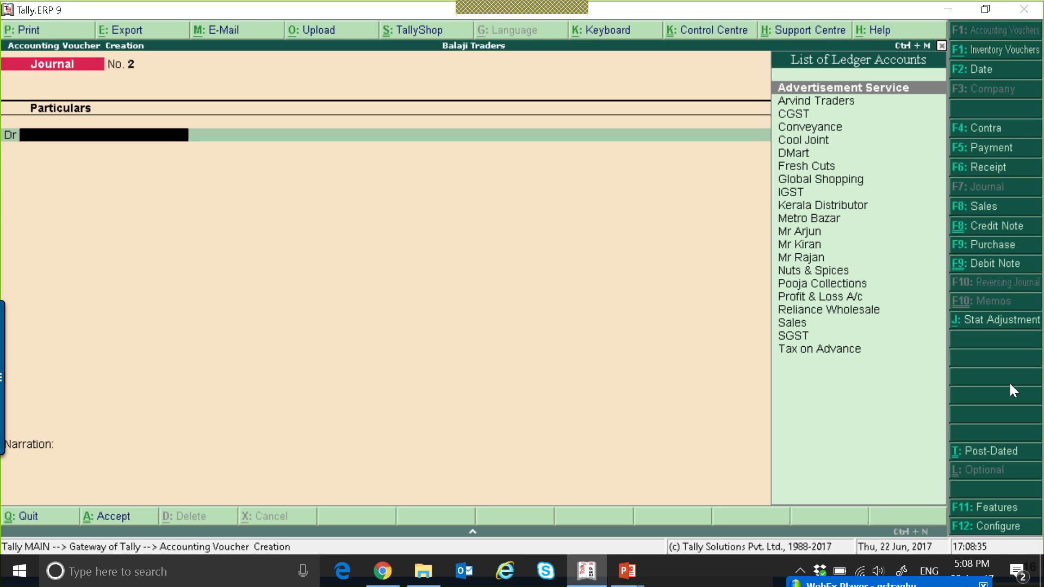
Switch to a Payment voucher and set up a GST statutory payment of the Regular payment type
key(F5)
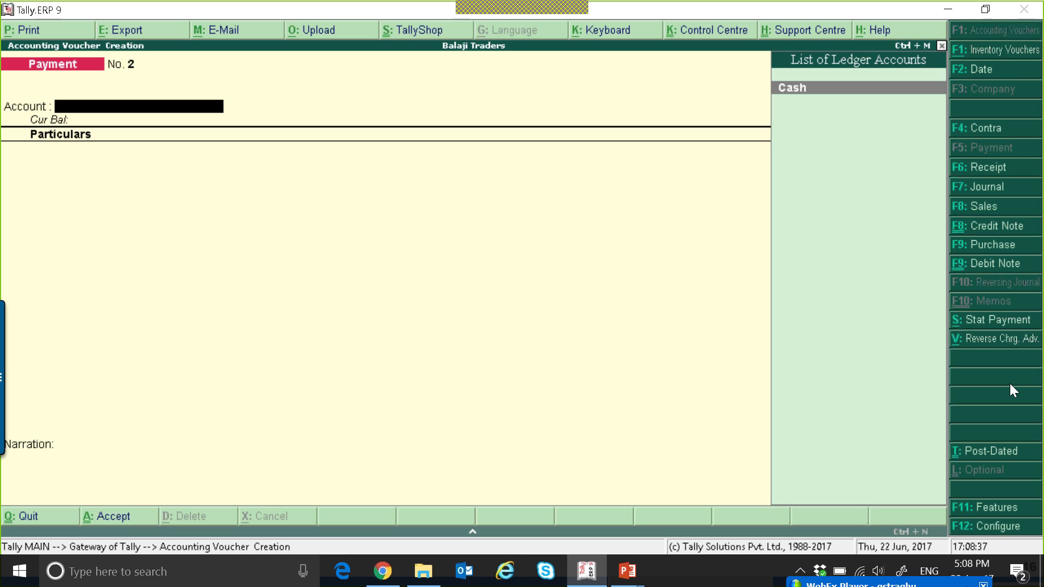
click(988, 320)
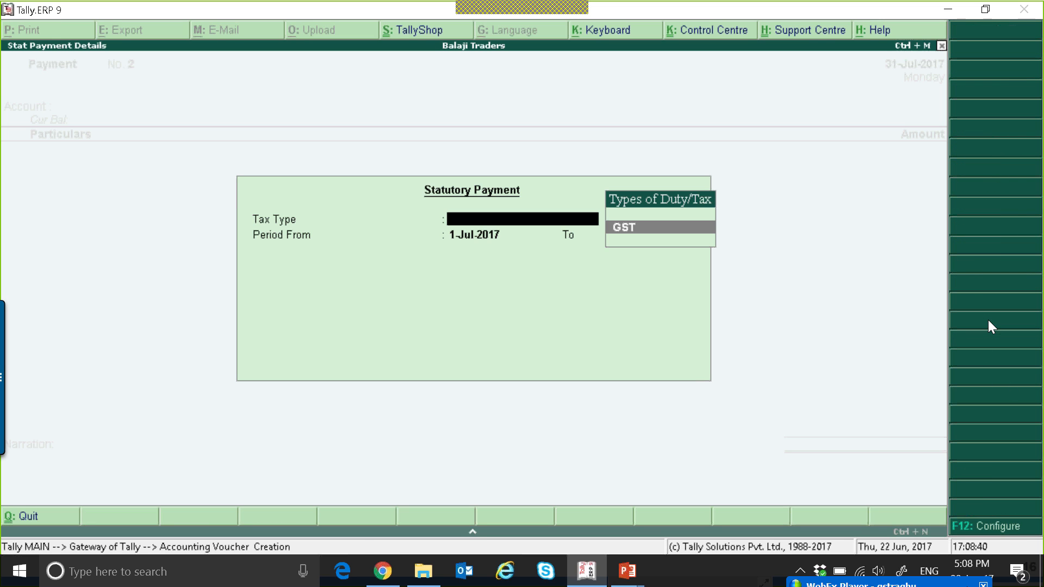
key(Return)
key(Return)
key(Return)
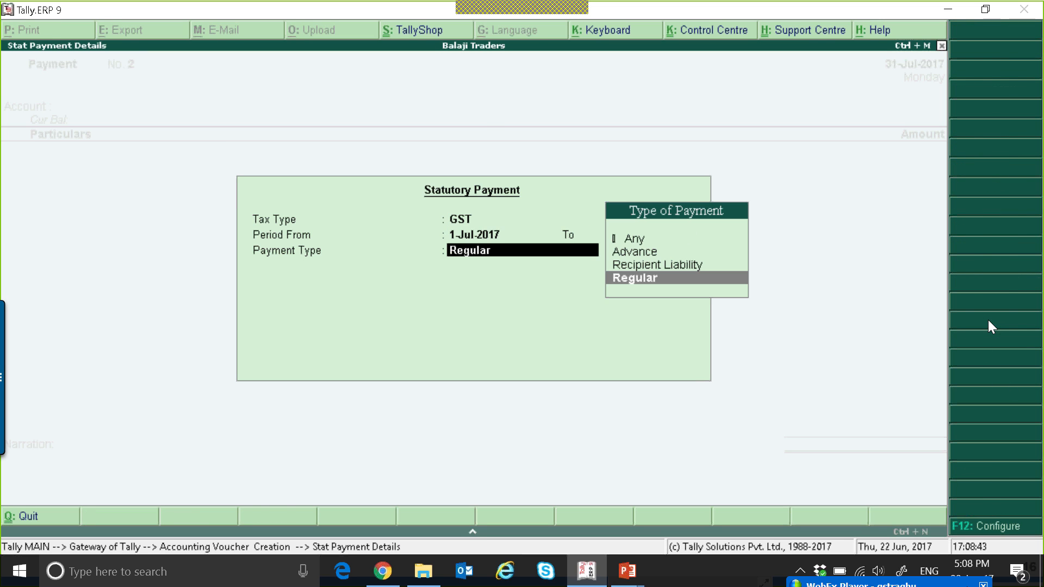
key(Return)
Enter payments of 6,000 each against the CGST and SGST ledgers
text(CG)
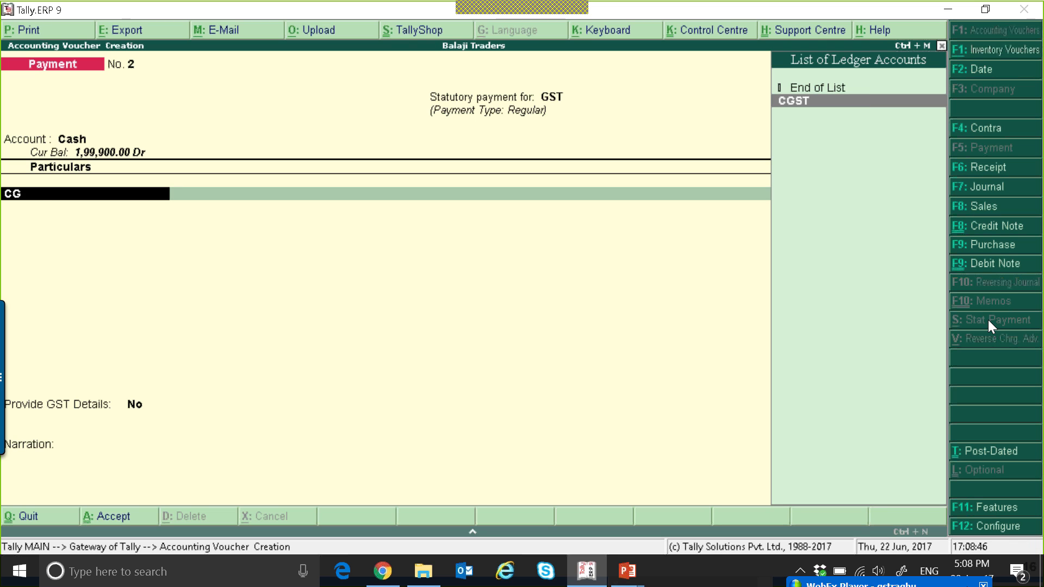
key(Return)
text(6000)
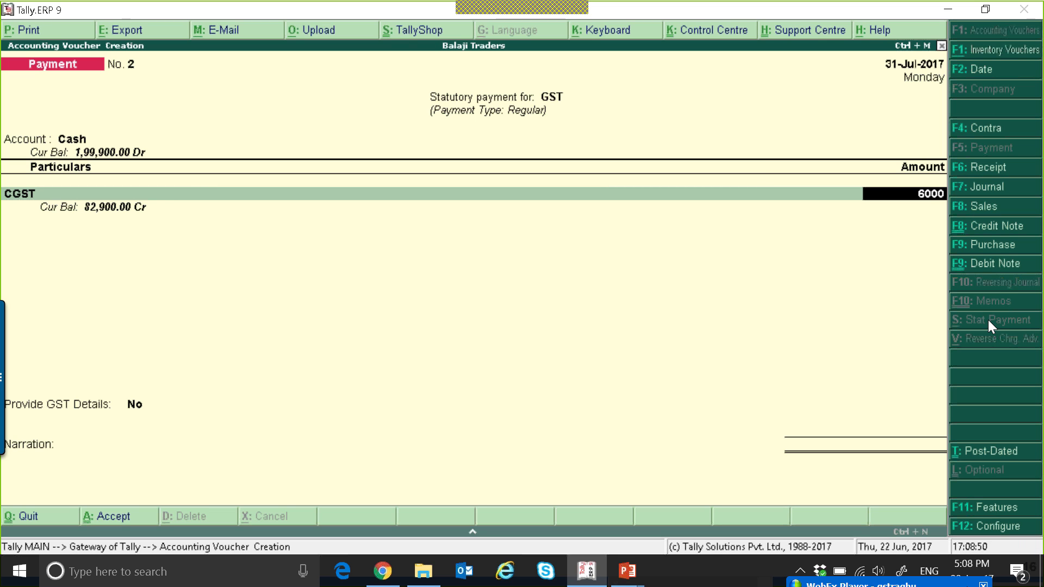
key(Return)
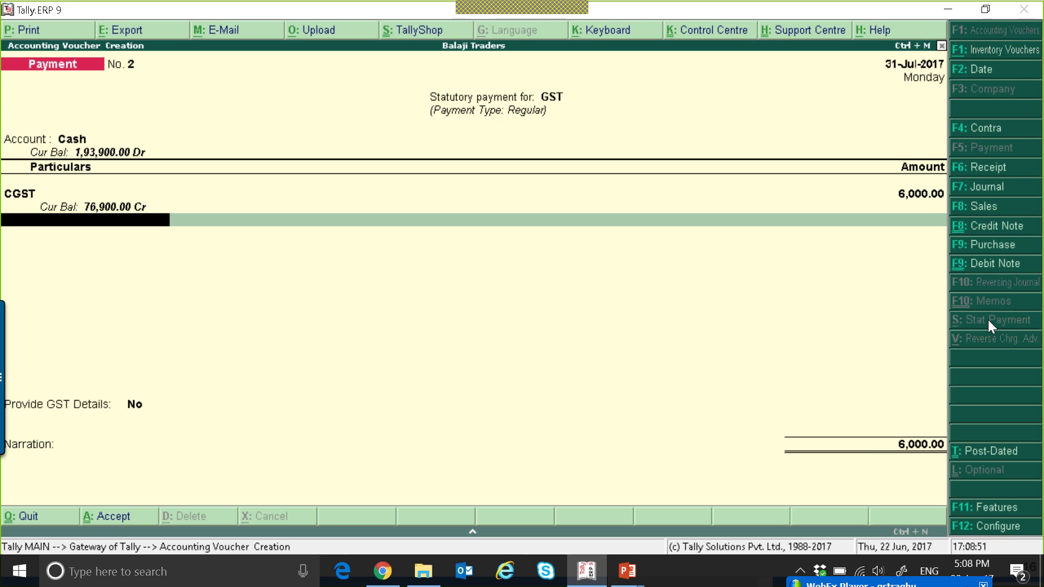
text(SG)
key(Return)
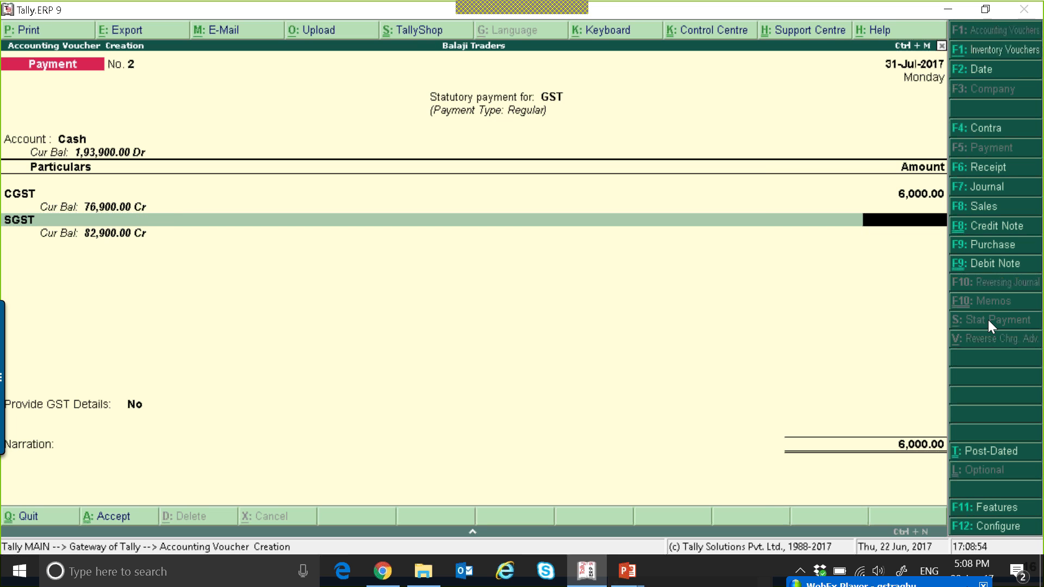
text(6000)
key(Return)
key(Return)
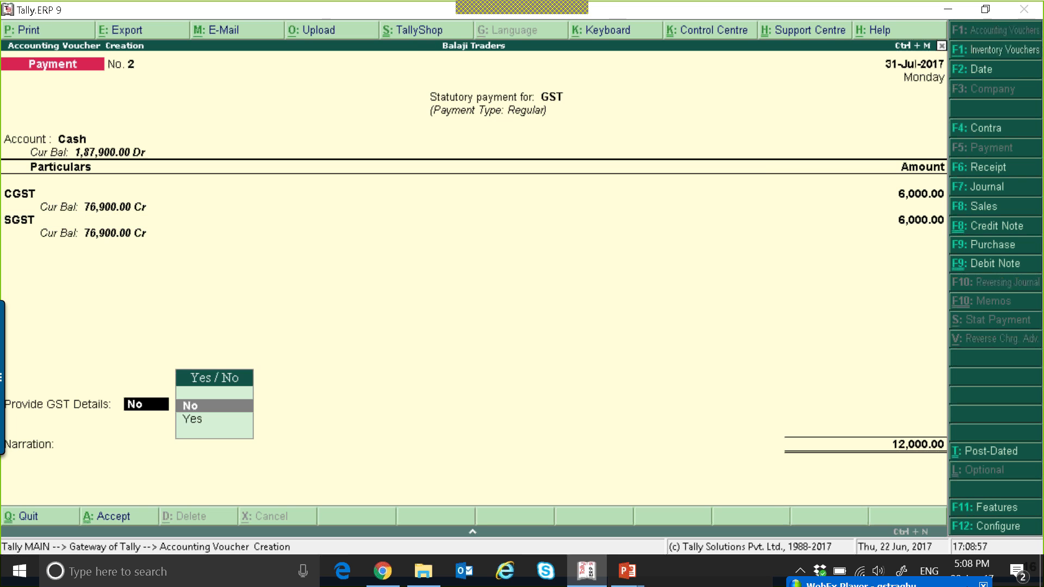
Turn on Provide GST Details, accept the cash-over-the-counter bank details, and save the payment voucher
key(y)
key(Return)
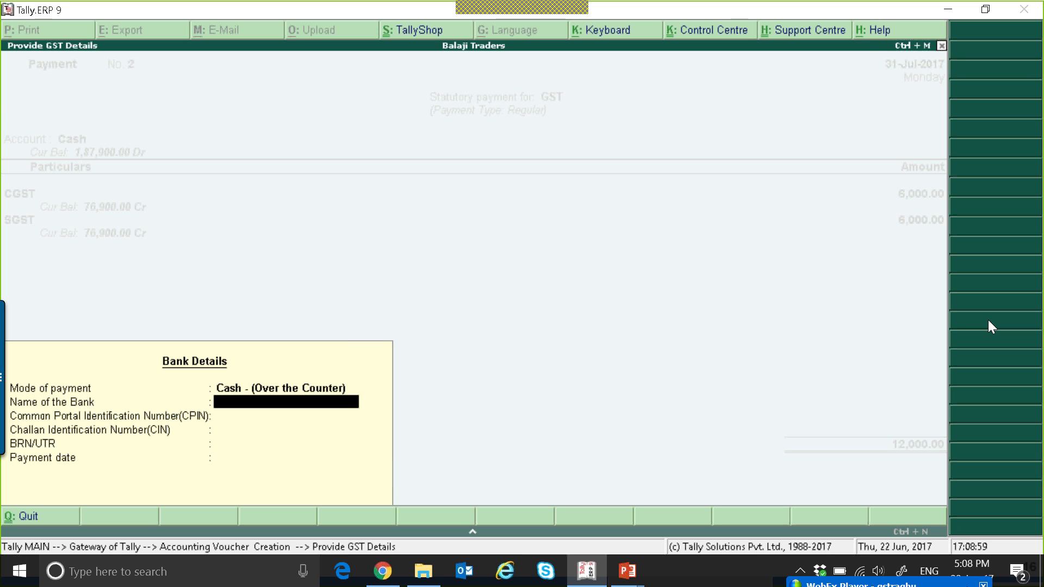
key(Return)
key(Return)
key(Return)
key(Return)
key(Return)
key(Return)
key(Return)
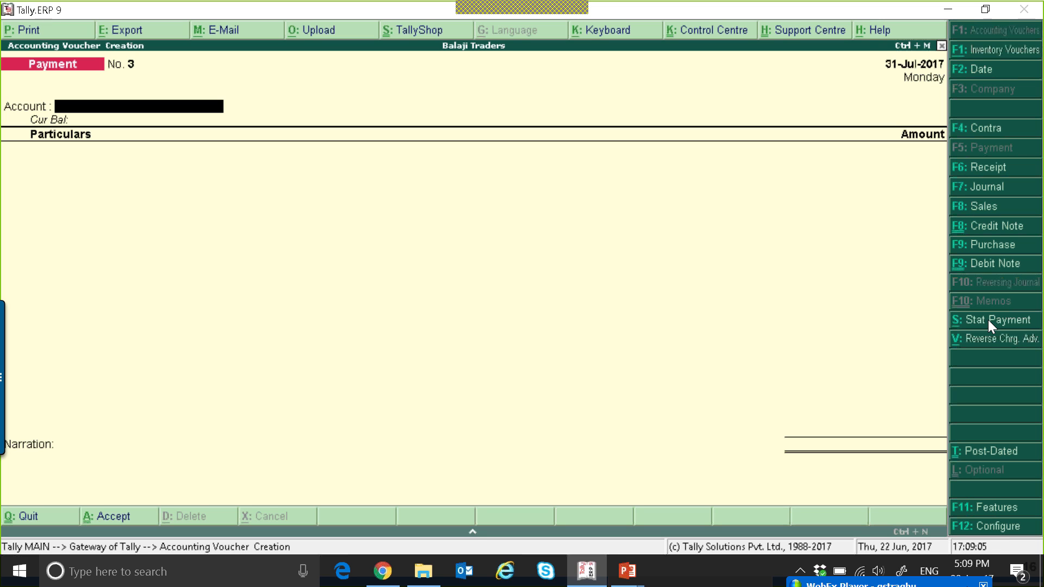
Change the voucher date to 2-8-2017
key(Escape)
key(F2)
text(2-8-2017)
key(Return)
key(Return)
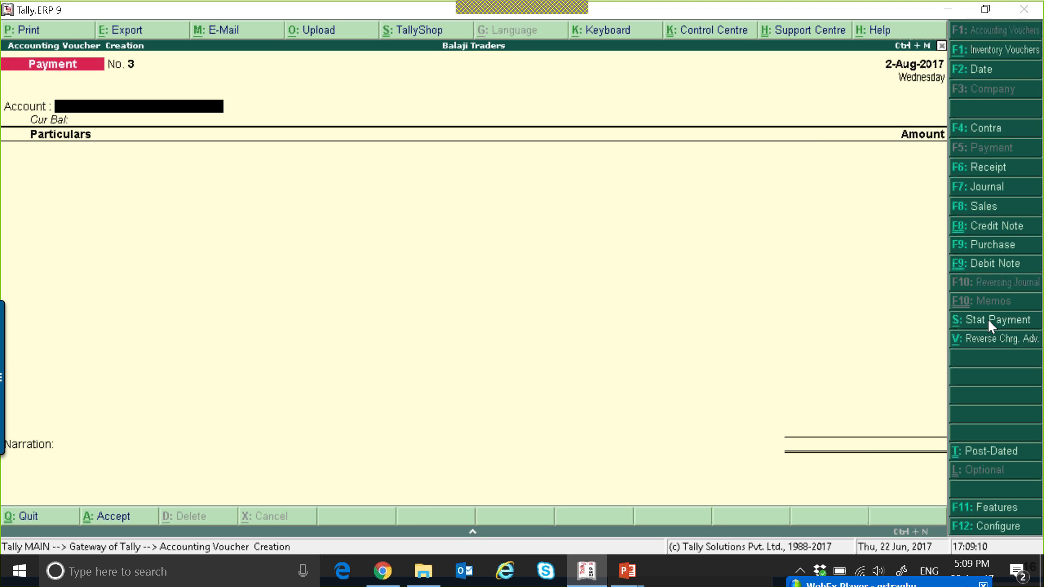
Switch to a Sales voucher and select the last individual customer ledger as the party, accepting the party details
key(F8)
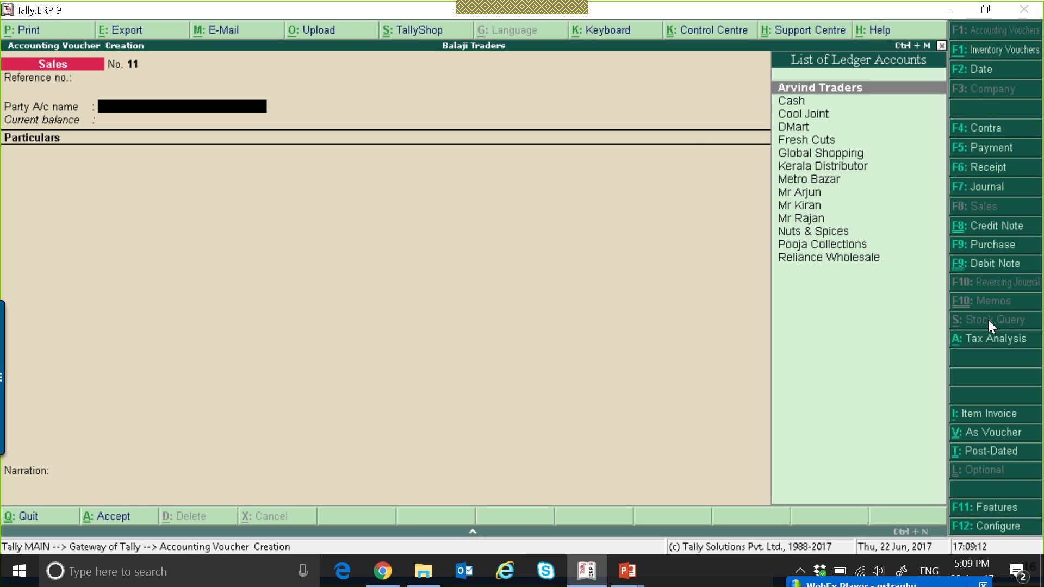
key(Down)
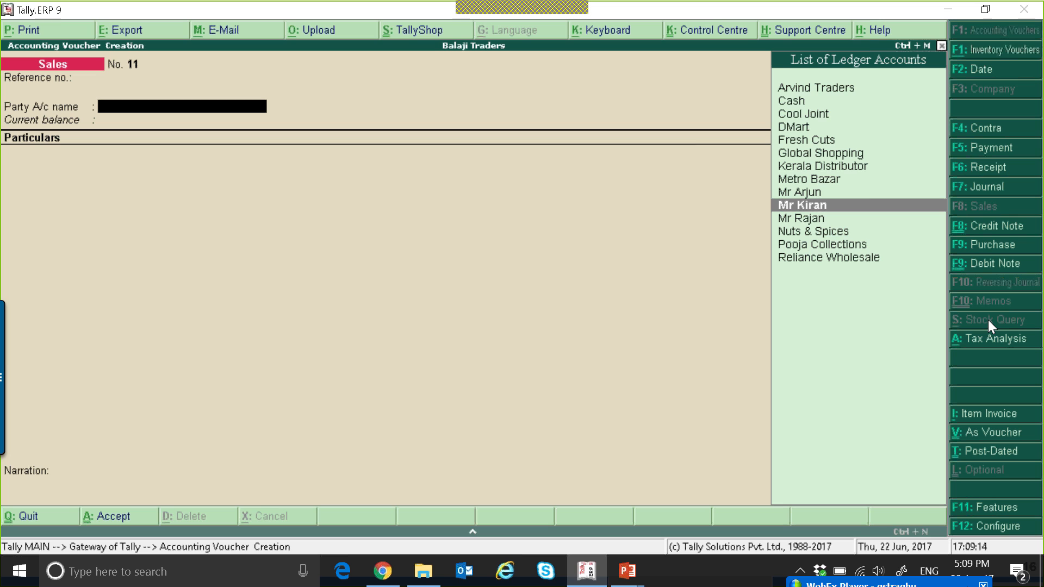
key(Down)
key(Return)
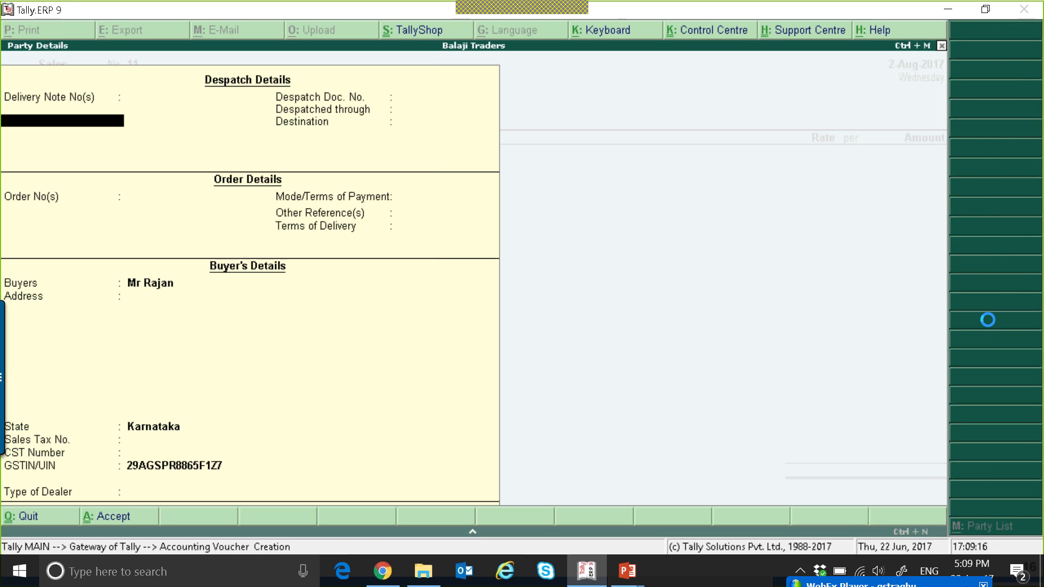
key(ctrl+a)
Switch to item invoice mode and add 100 KG of Badam at a rate of 1,500 per KG
key(alt+i)
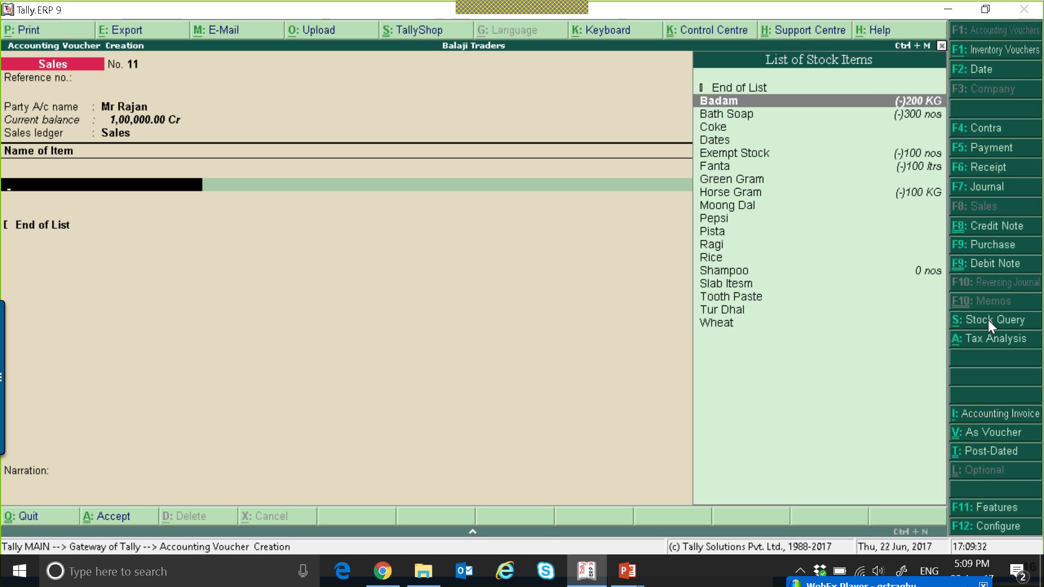
key(Return)
text(100)
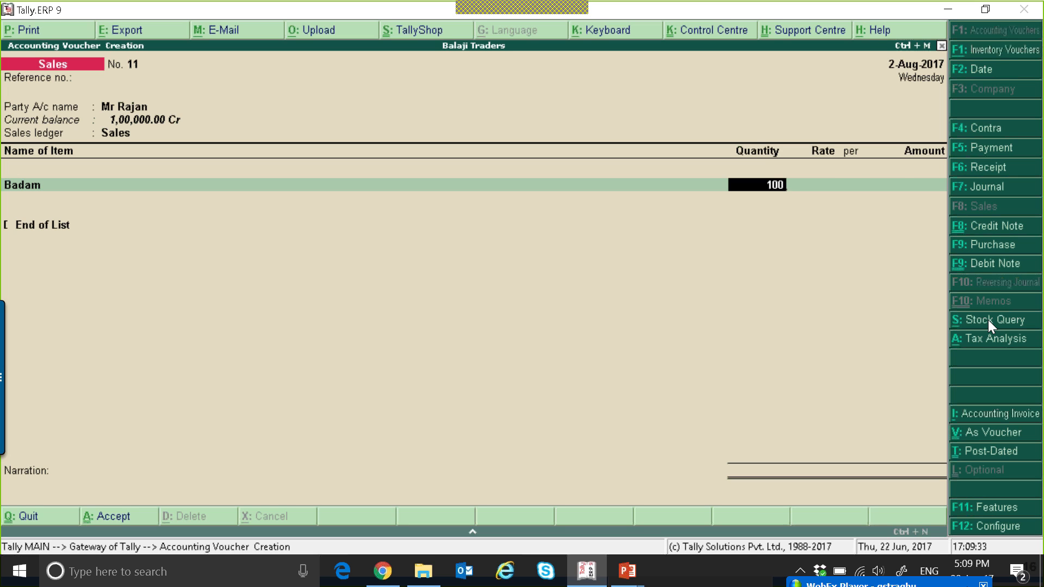
key(Return)
text(1500)
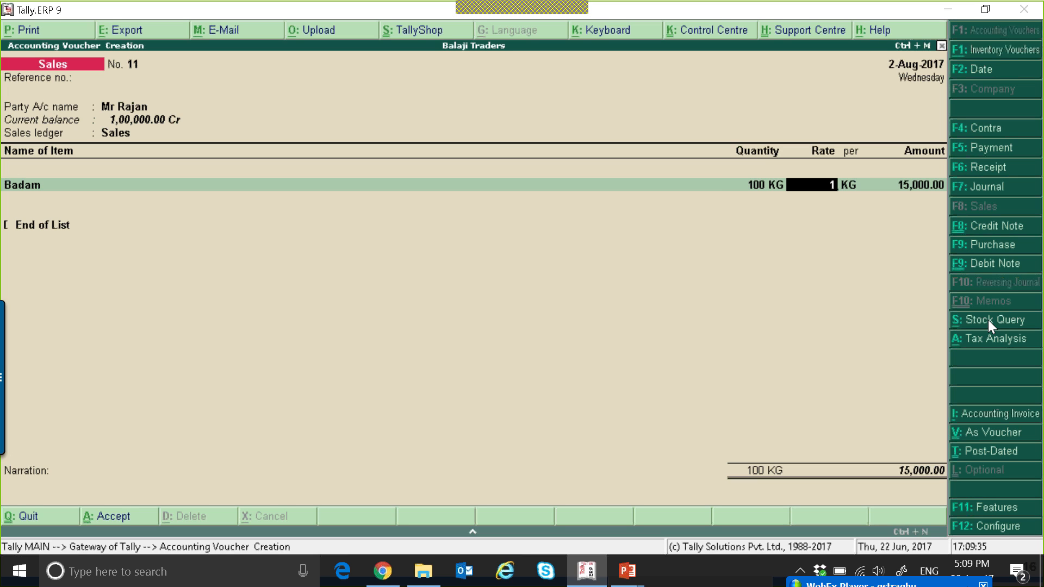
key(Return)
key(Return)
key(Return)
key(Return)
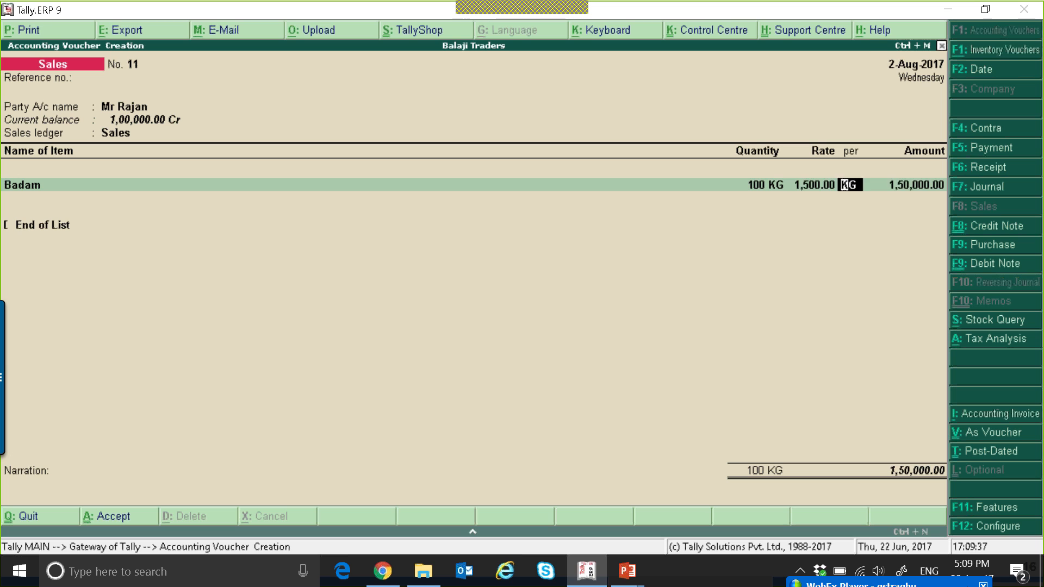
Add the CGST and SGST ledgers to the sales invoice and open its bill-wise details
text(CG)
key(Return)
key(Return)
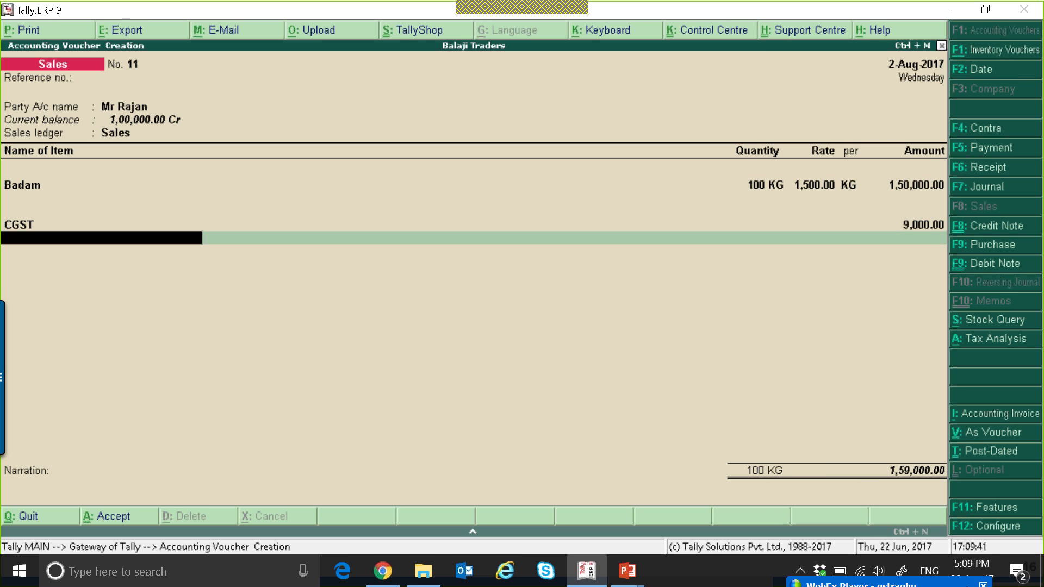
text(SG)
key(Return)
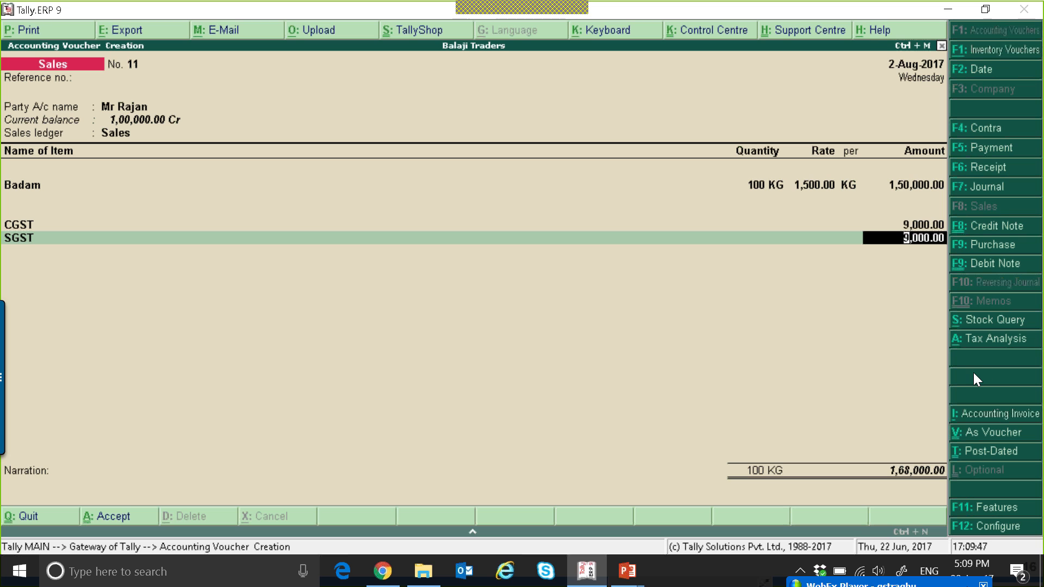
key(Return)
Adjust 1,00,000 of the invoice against the pending advance bill 2 in the bill-wise details
key(Return)
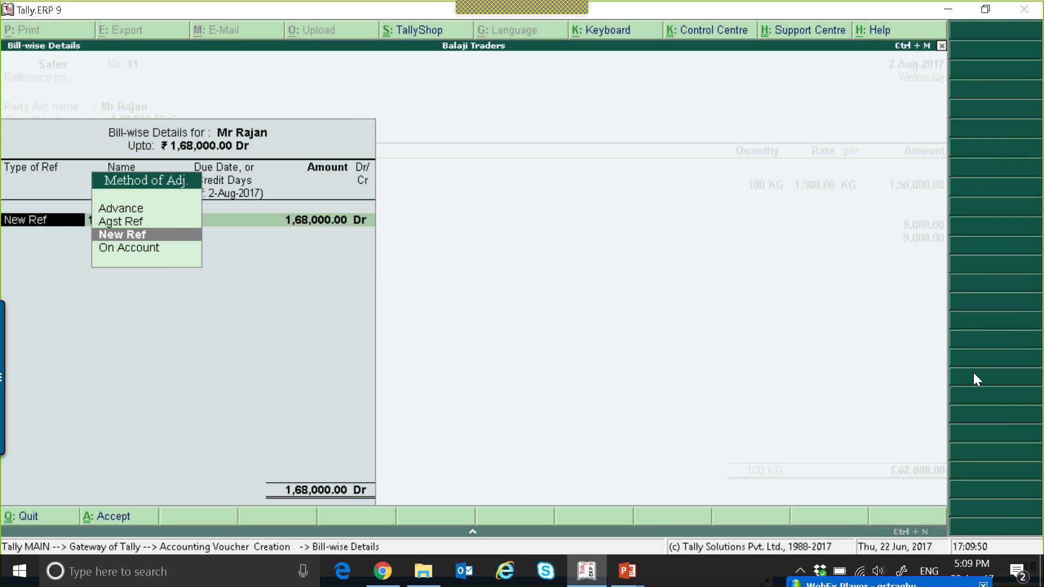
key(Up)
key(Return)
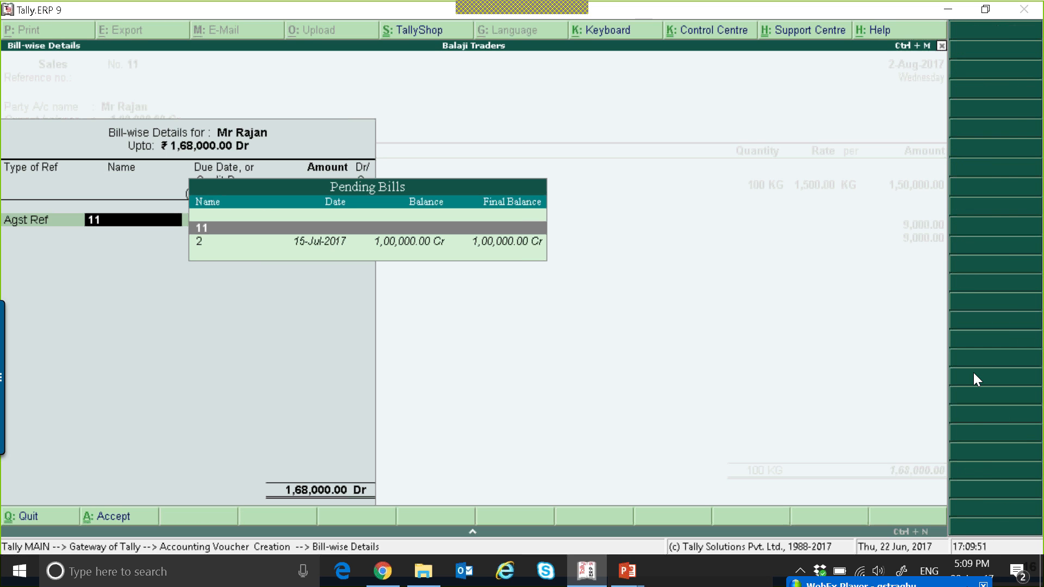
key(Down)
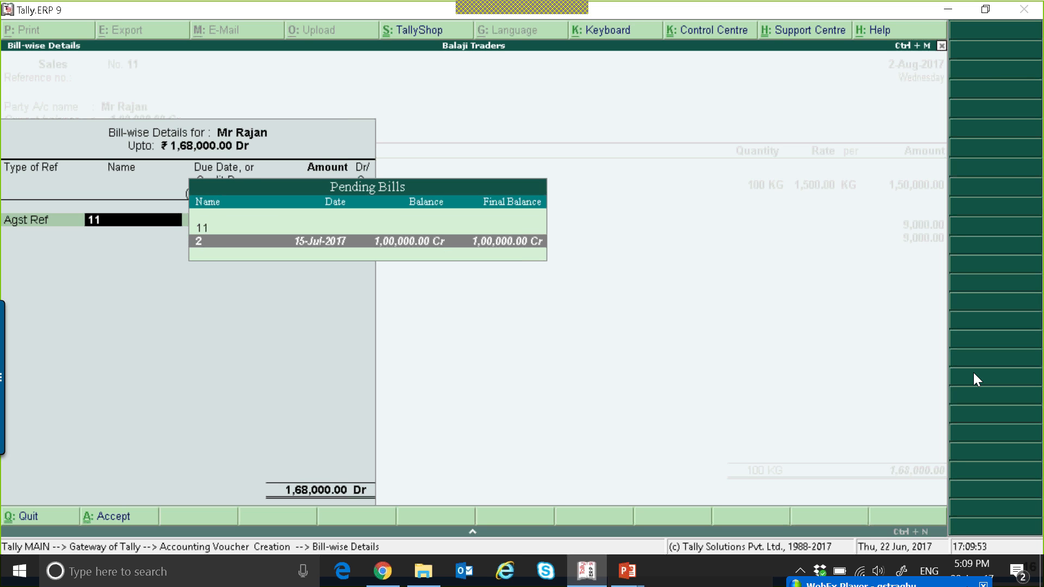
key(Return)
text(100000)
key(Return)
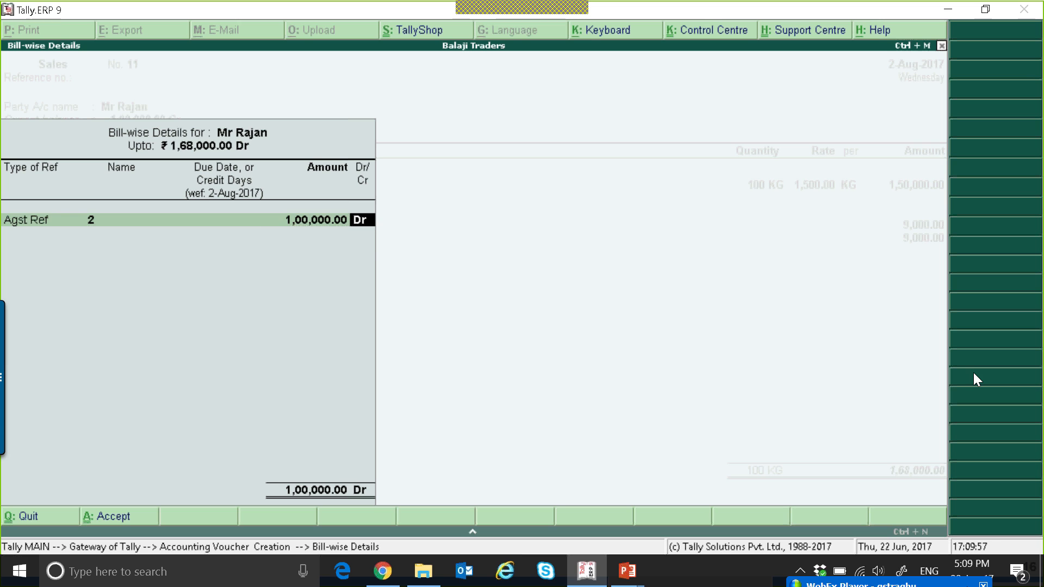
Allocate the remaining 68,000 as new reference 11, accept the bill-wise details and save the sales invoice
key(Return)
key(Return)
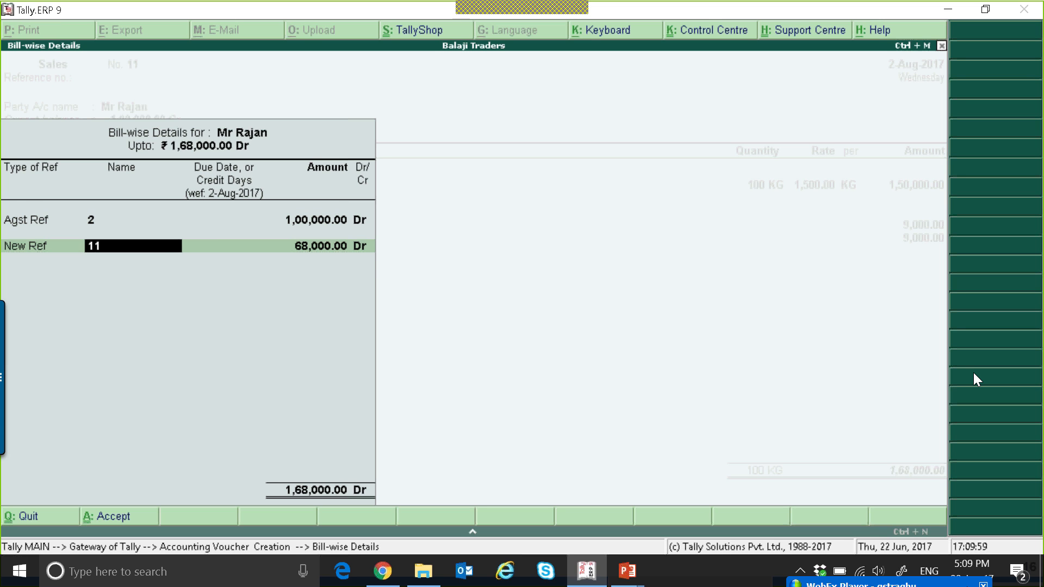
key(Return)
key(Return)
key(Return)
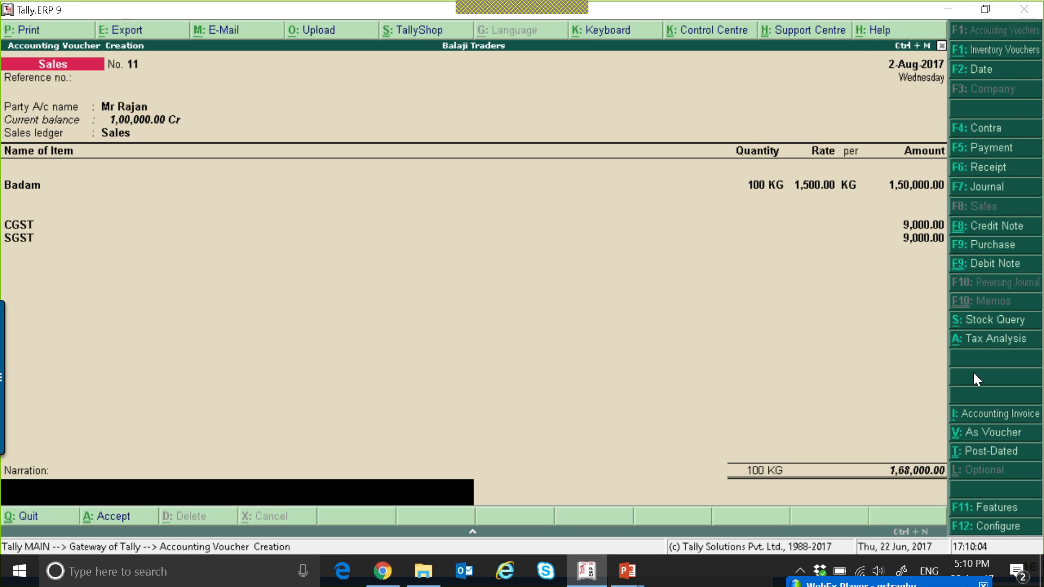
key(Return)
key(Return)
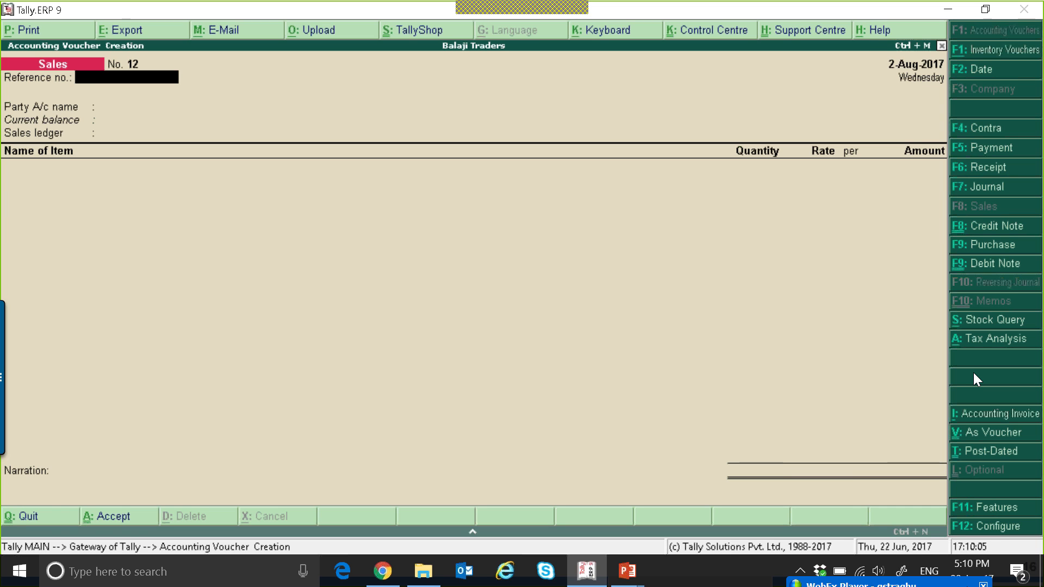
Open the GSTR-1 report from the statutory GST reports
key(Escape)
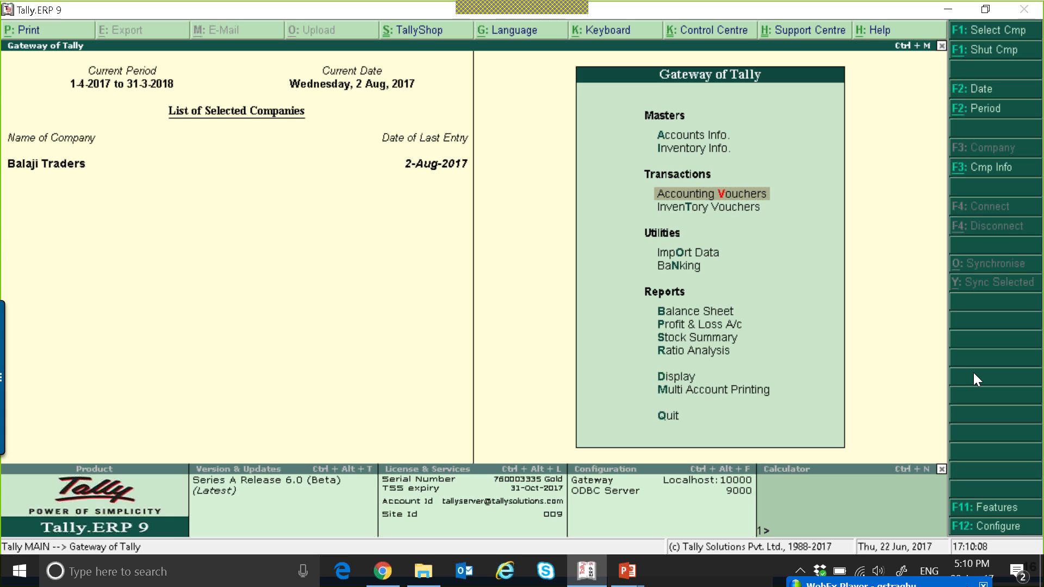
key(d)
key(o)
key(g)
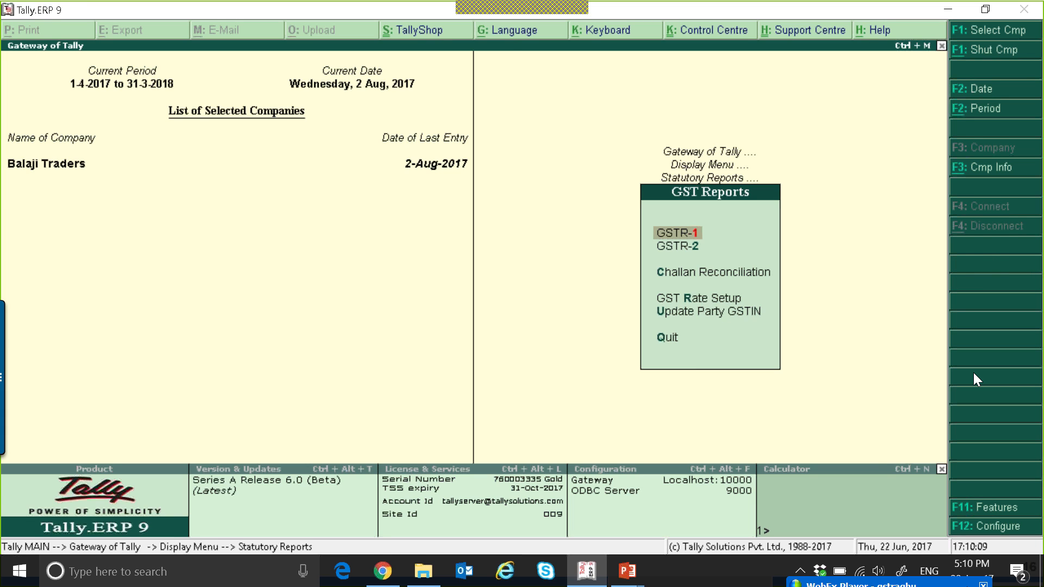
key(1)
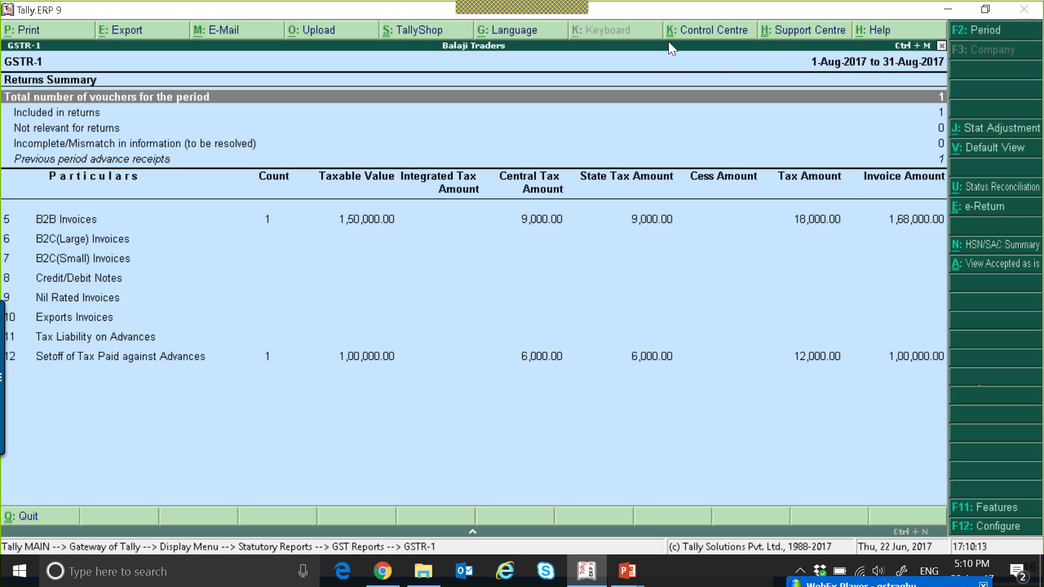
Review the GSTR-1 return sections and the previous period advance receipts vouchers
click(898, 272)
key(Down)
key(Down)
key(Down)
key(Down)
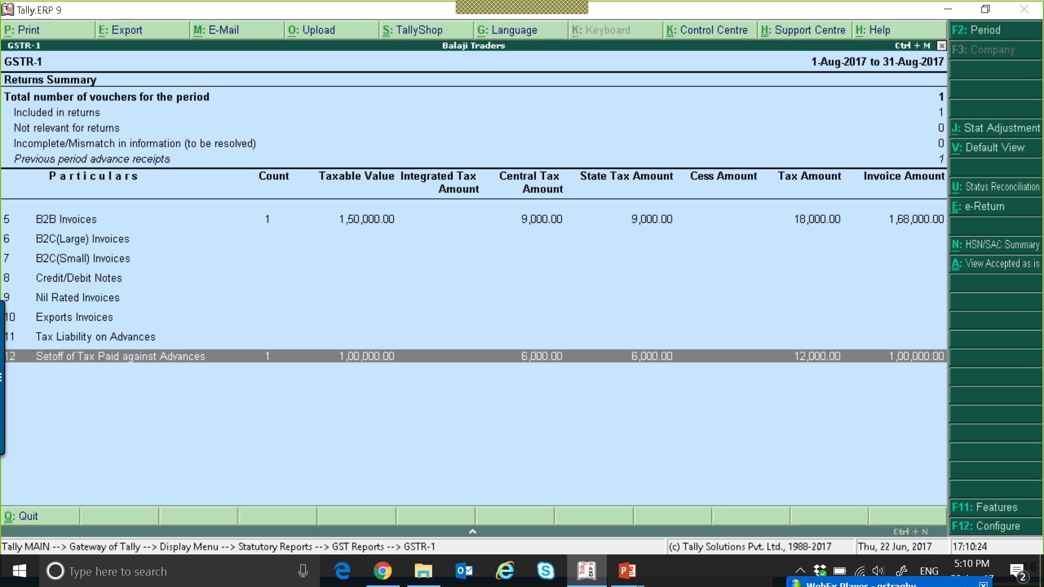
key(Up)
key(Up)
key(Up)
key(Up)
key(Up)
key(Up)
key(Up)
key(Up)
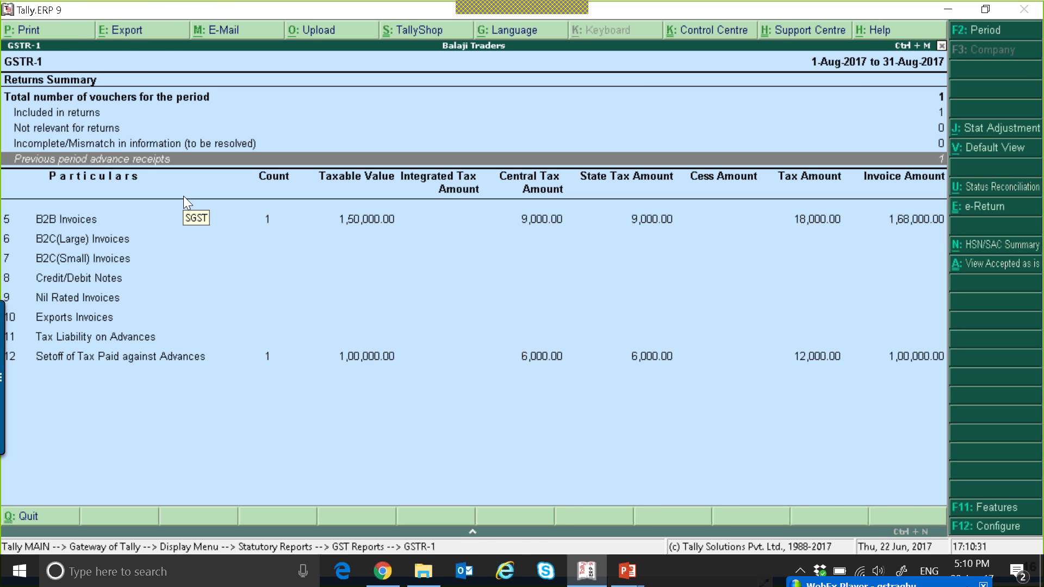
key(Return)
key(Return)
key(Escape)
key(Escape)
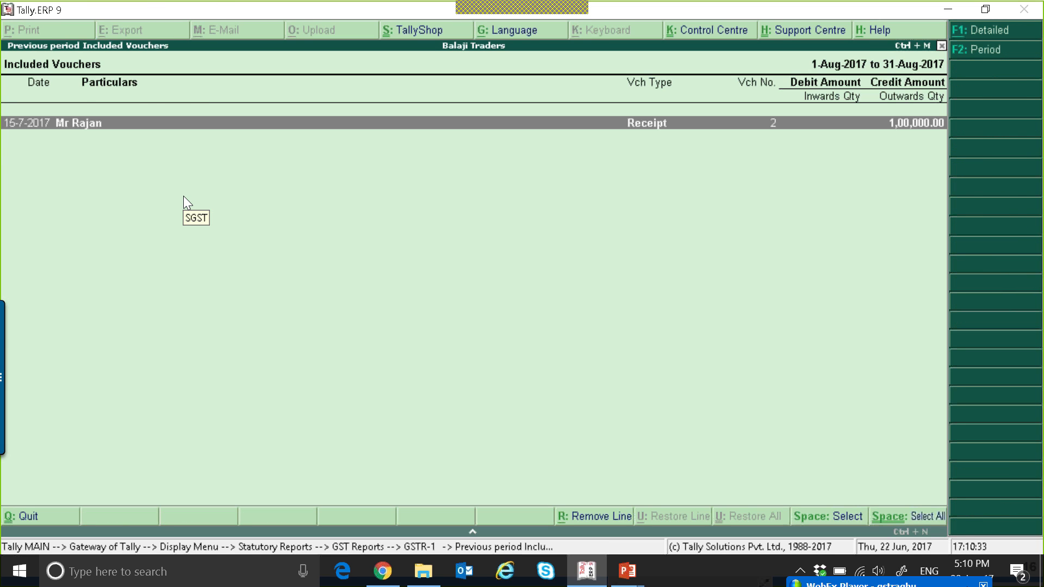
key(Down)
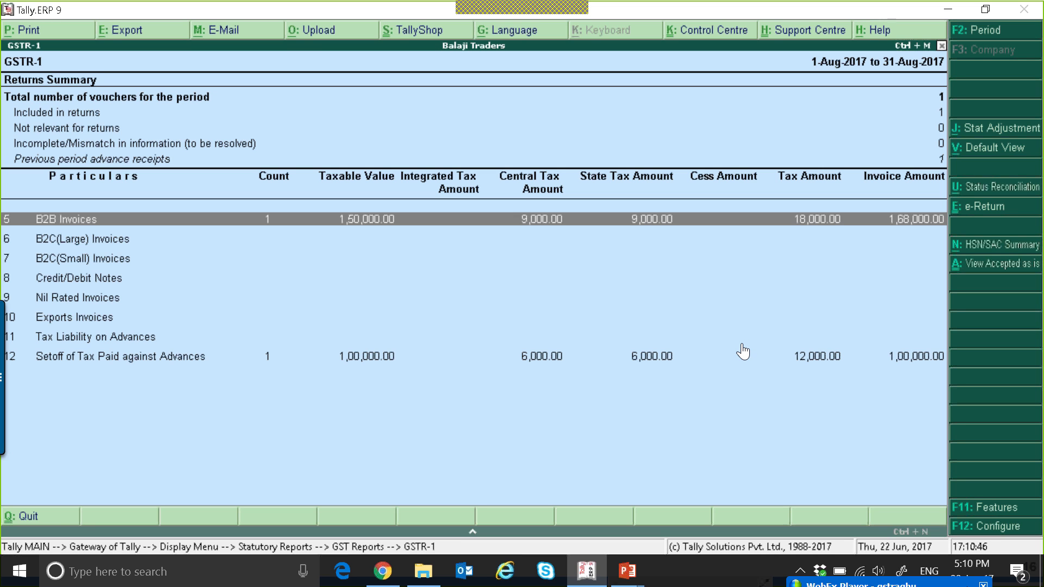
Start a Receipt voucher with Cash as the account and the individual customer as the paying ledger
key(Escape)
key(Escape)
key(Escape)
key(Escape)
key(v)
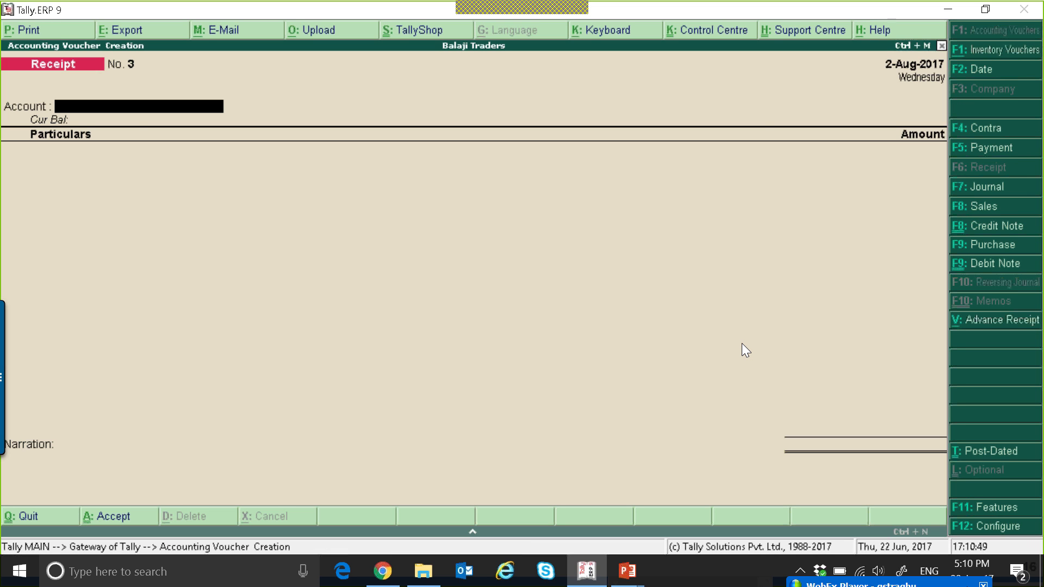
key(Return)
key(Down)
key(Down)
key(Down)
key(Down)
key(Down)
key(Down)
key(Down)
key(Down)
key(Down)
key(Down)
key(Down)
key(Down)
key(Down)
key(Down)
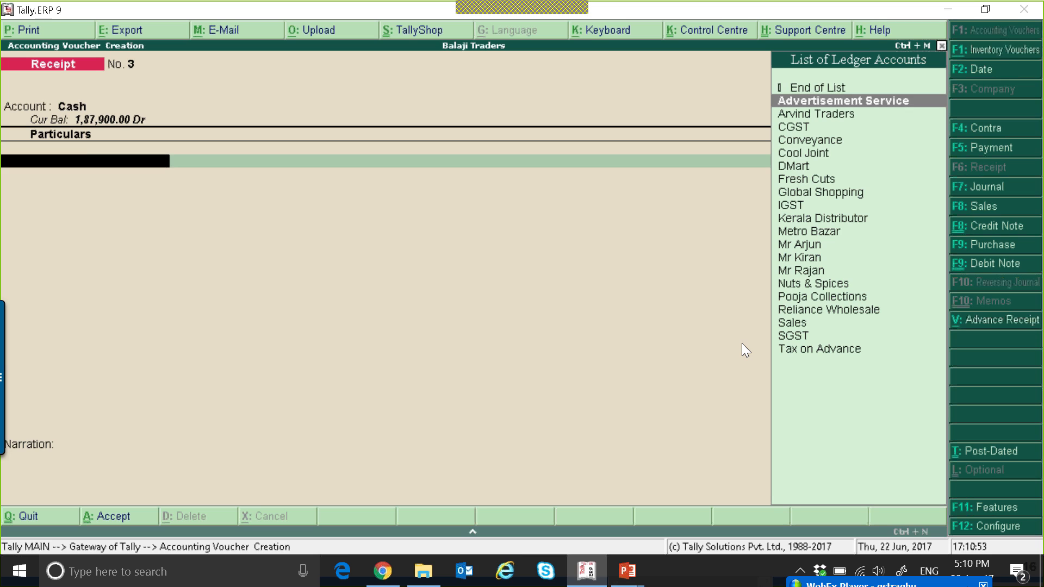
key(Return)
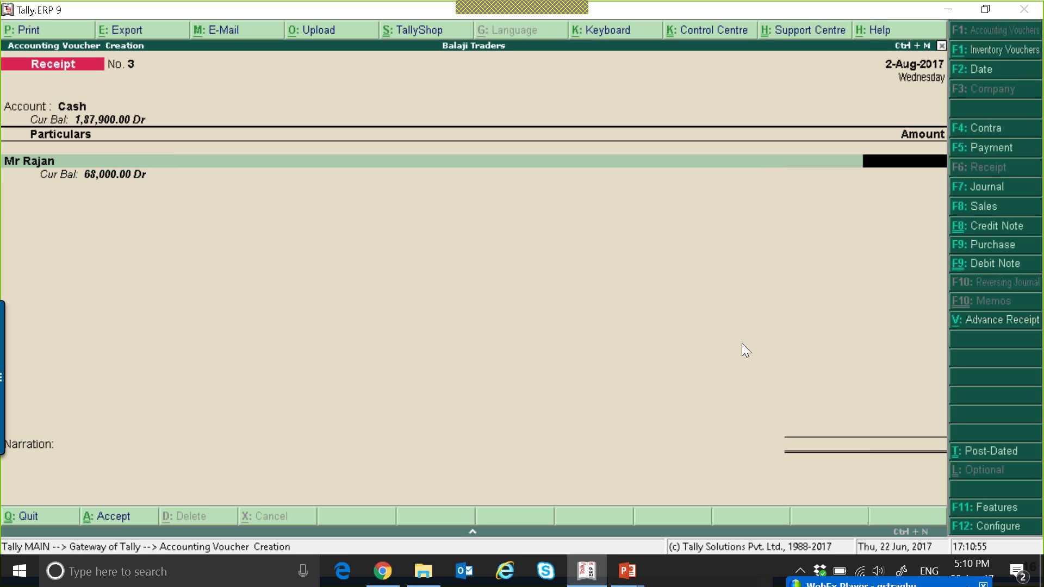
Enter 68,000 received against bill 11 and save the receipt
text(68000)
key(Return)
key(Return)
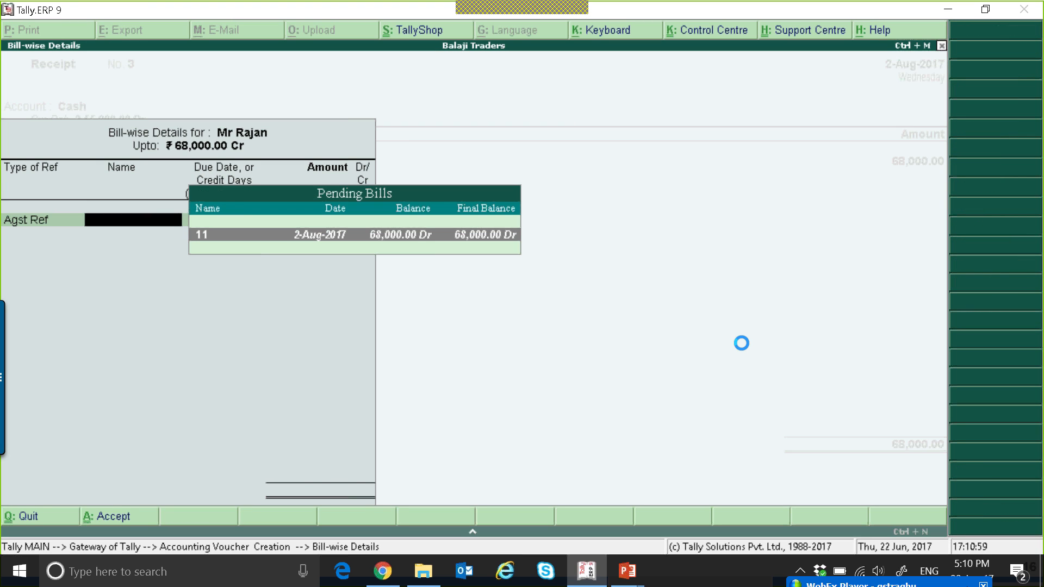
key(Return)
key(Return)
key(Return)
key(Return)
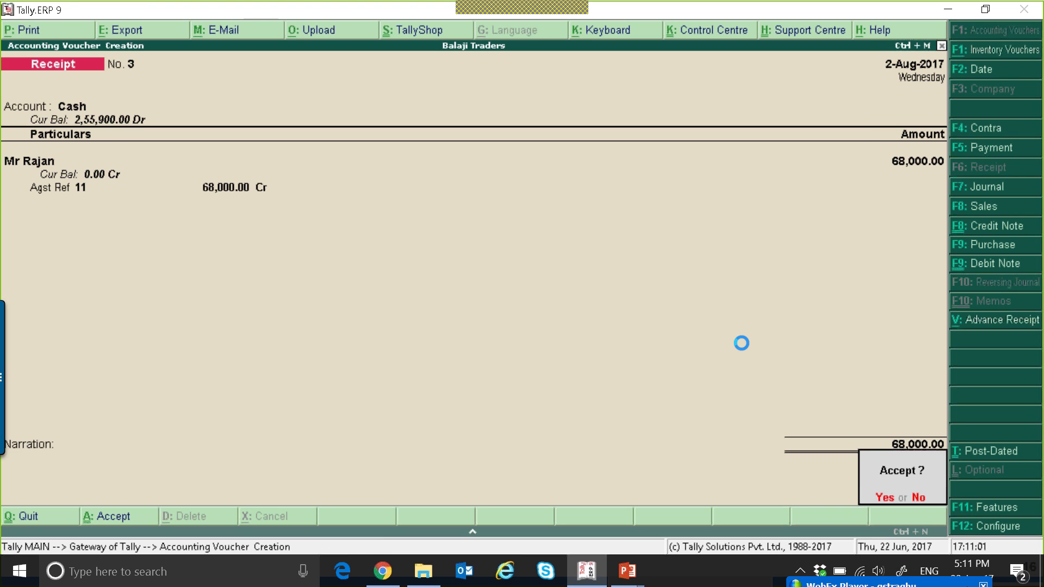
key(Return)
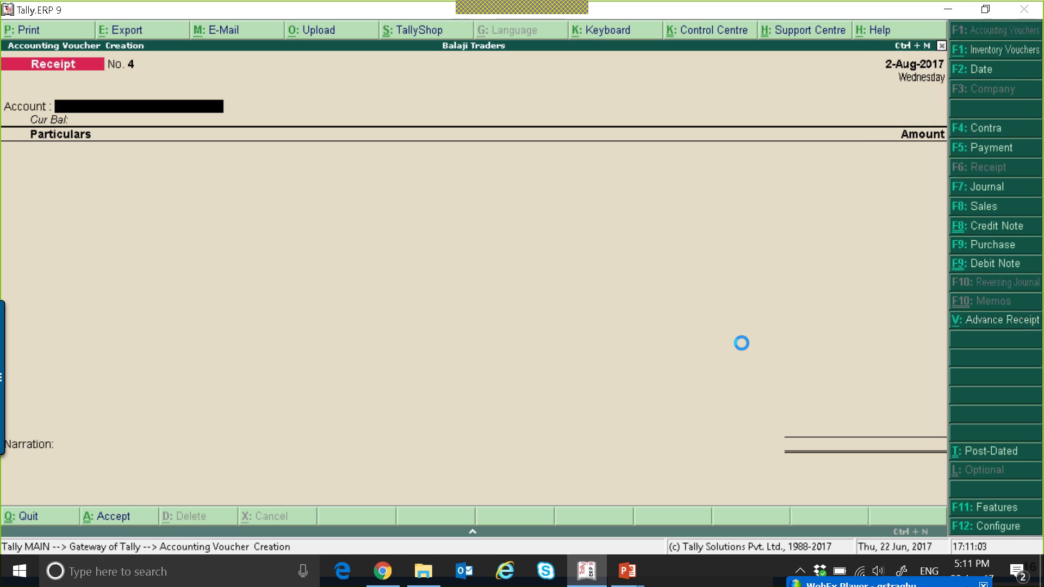
Pass a journal debiting CGST and SGST 6,000 each and crediting Tax on Advance
key(F7)
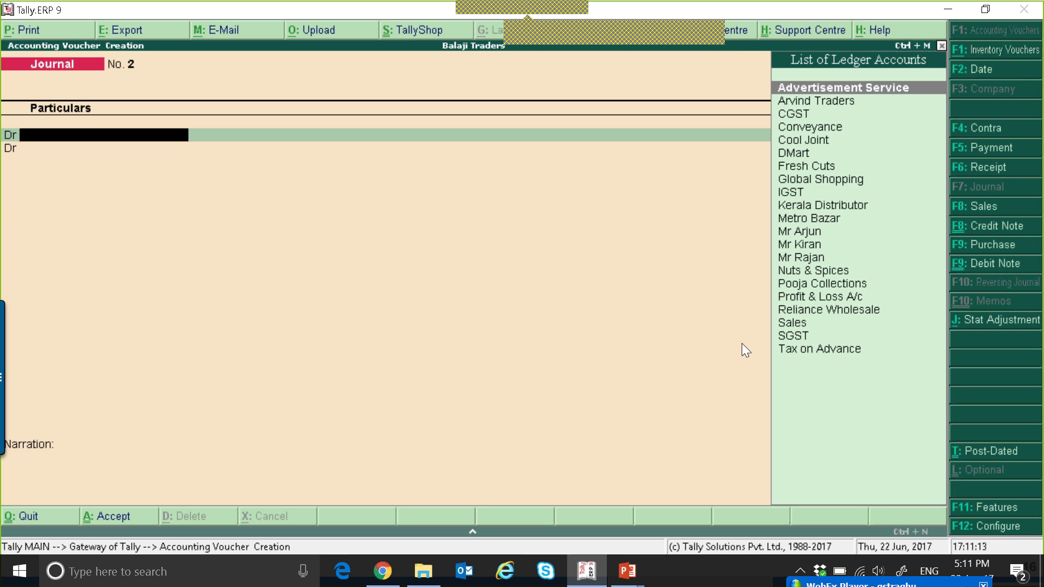
text(CG)
key(Return)
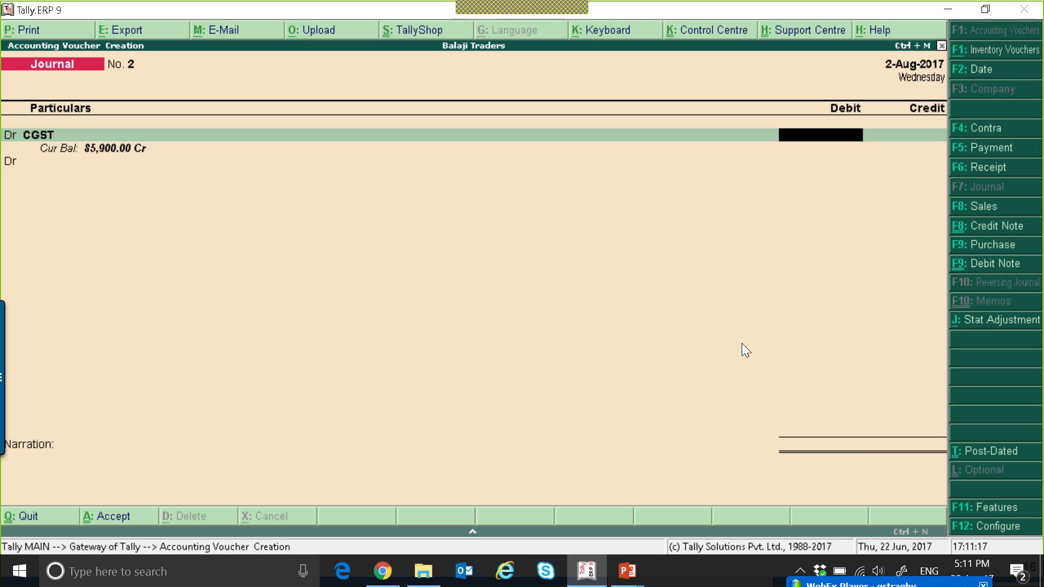
text(6000)
key(Return)
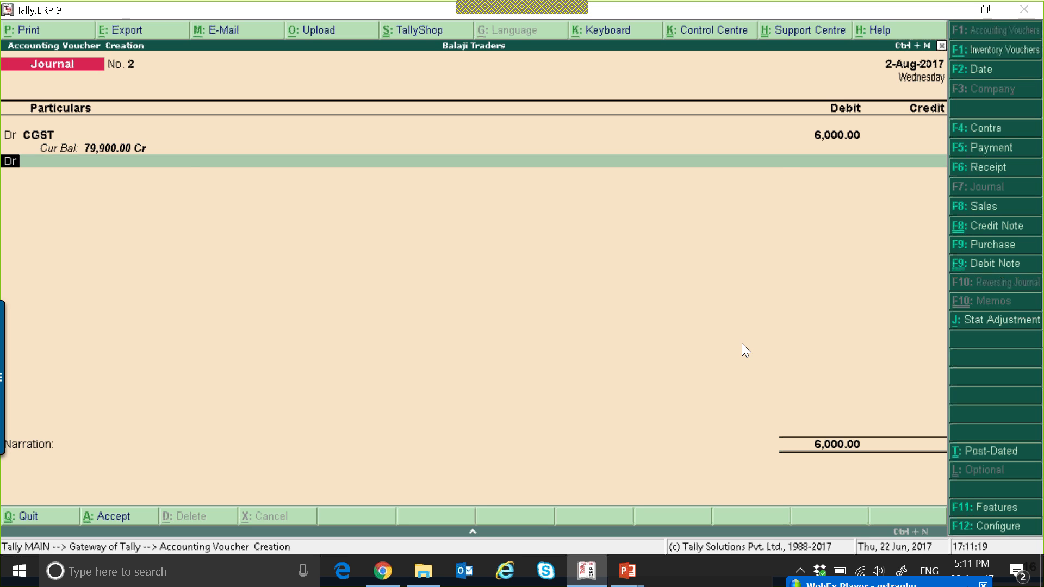
key(Return)
text(SG)
key(Return)
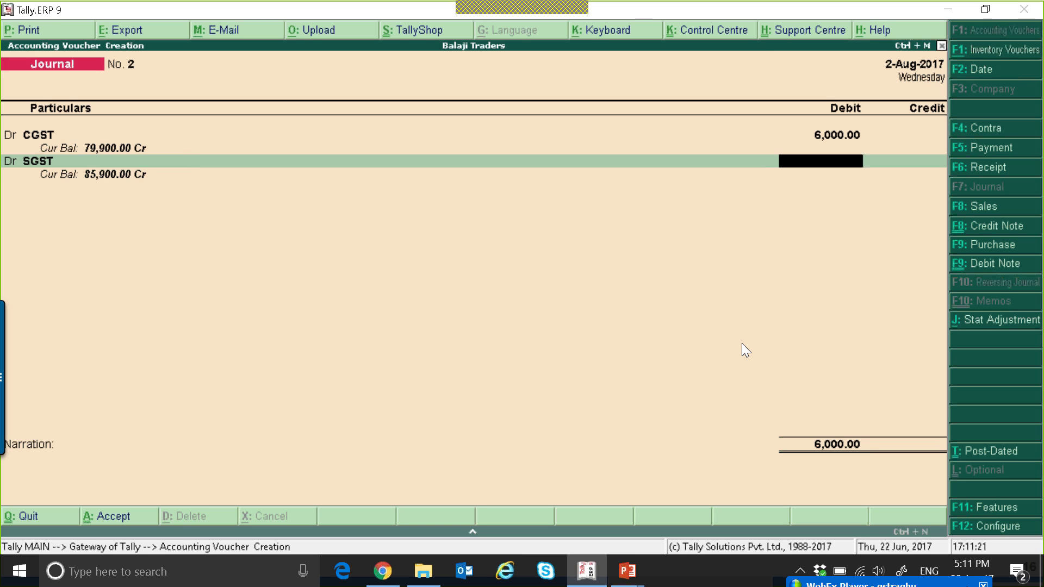
text(60000)
key(BackSpace)
key(Return)
key(Return)
text(T)
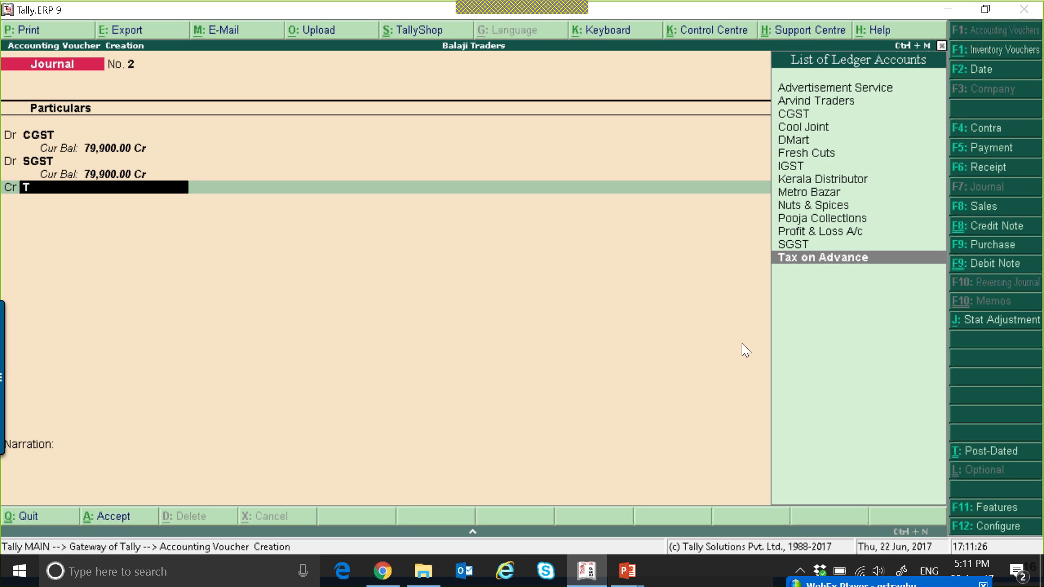
key(Return)
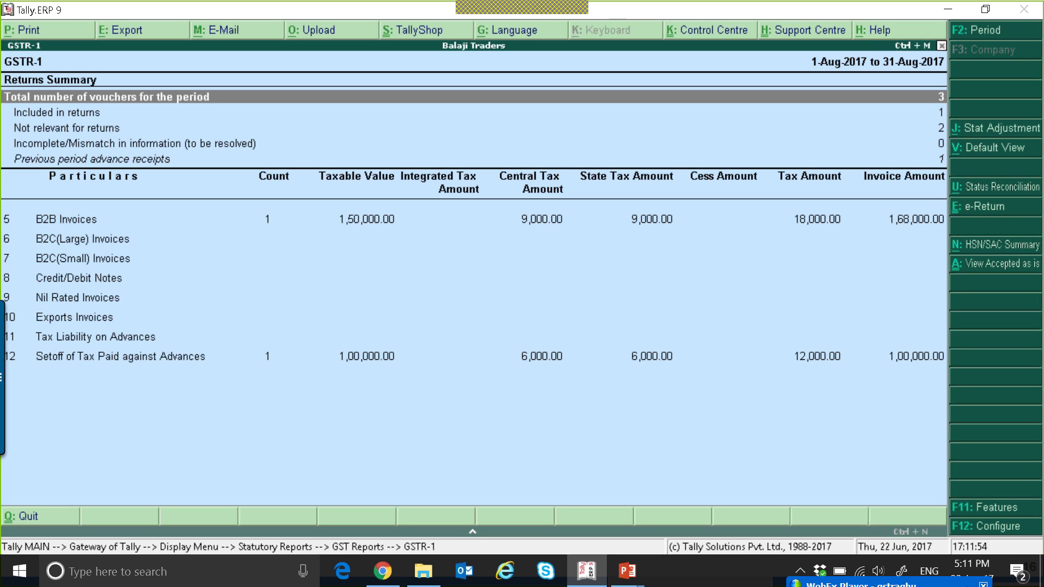
Change the GSTR-1 period to July 2017 and select the Tax Liability on Advances row
key(F2)
text(1-7-2017)
key(Return)
text(JUK)
key(BackSpace)
text(L)
key(Return)
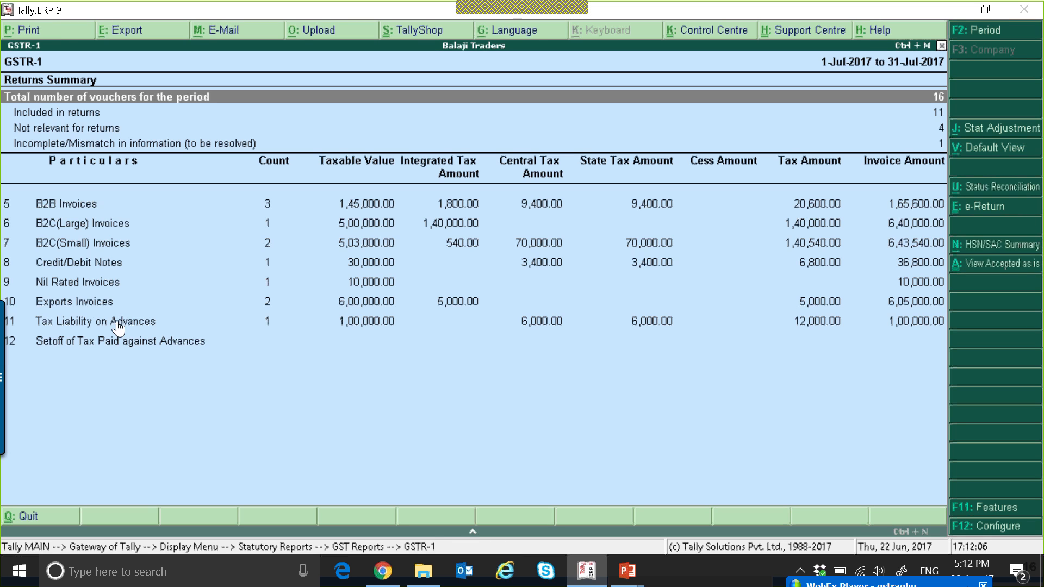
click(358, 321)
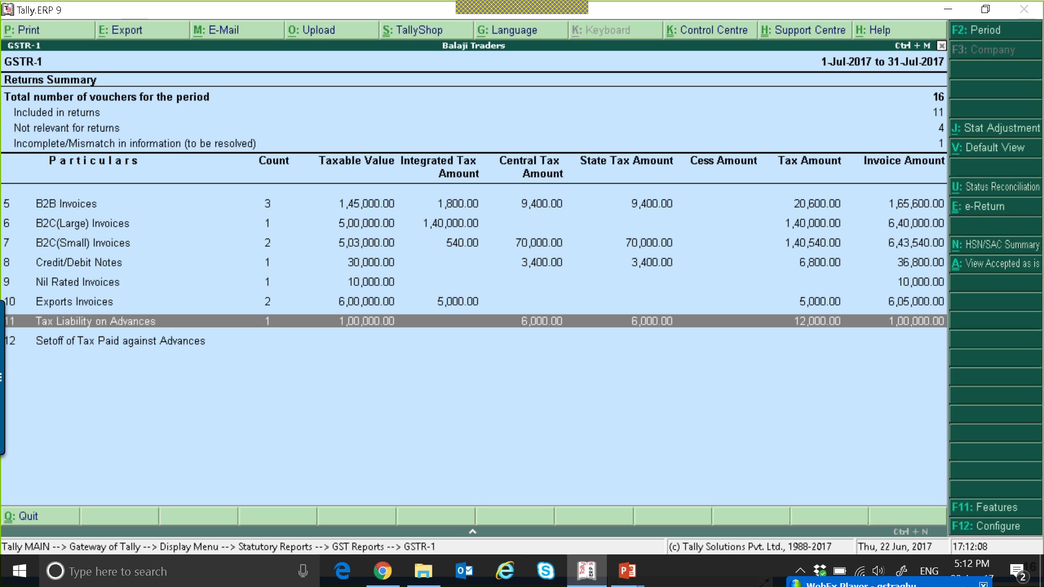
Set the GSTR-1 period to August 2017
key(F2)
text(AUGT)
key(BackSpace)
key(Return)
text(AUG)
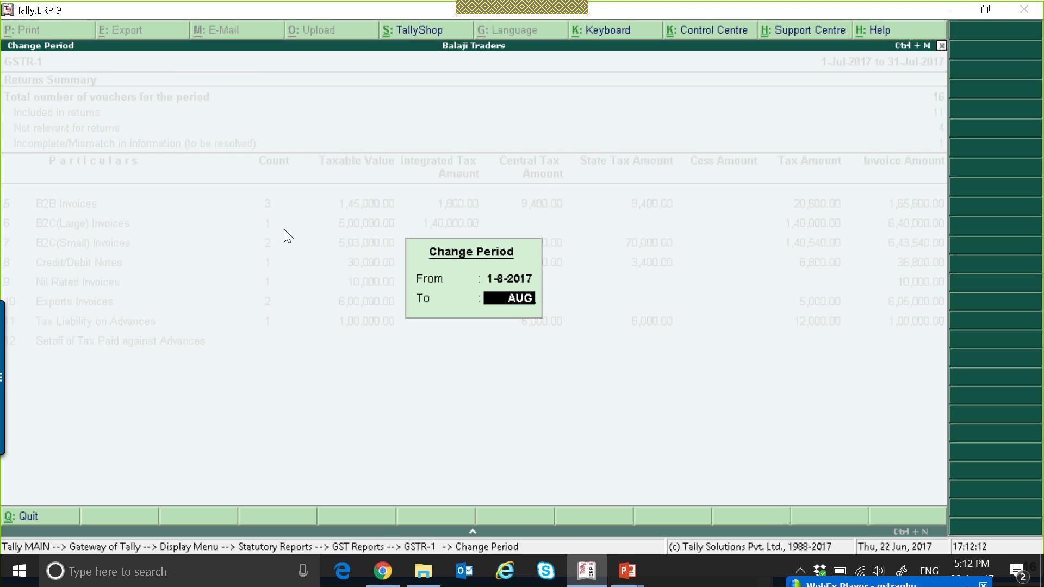
key(Return)
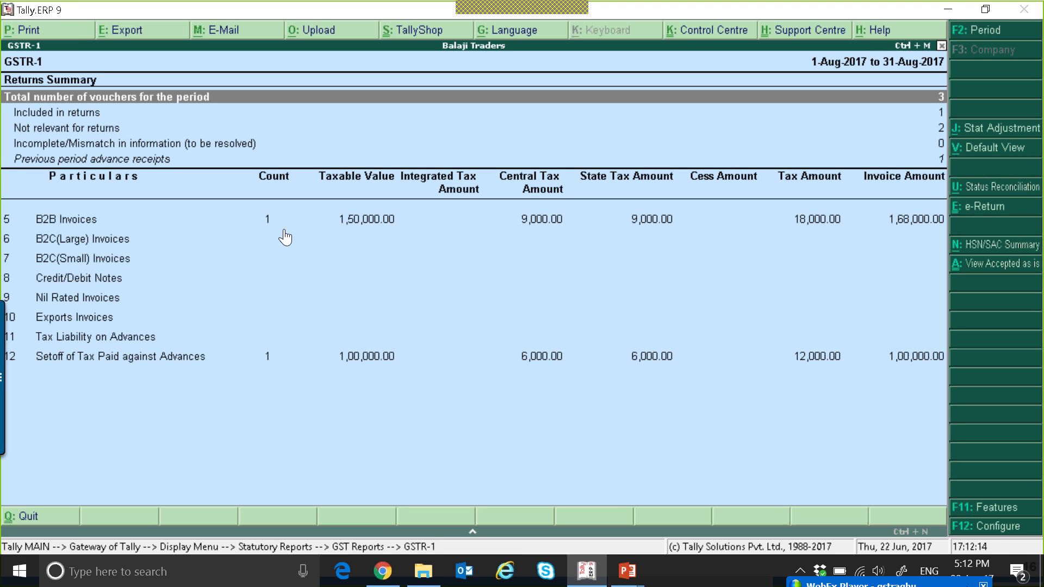
Drill into the Setoff of Tax Paid against Advances vouchers and the advance receipt behind them
key(Down)
key(Down)
key(Down)
key(Down)
key(Return)
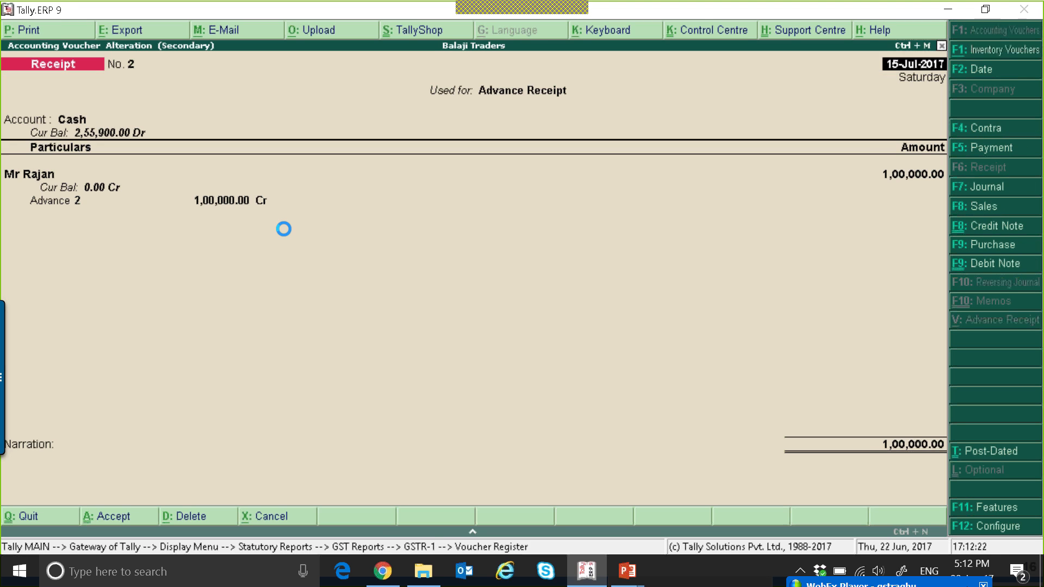
key(Escape)
key(Return)
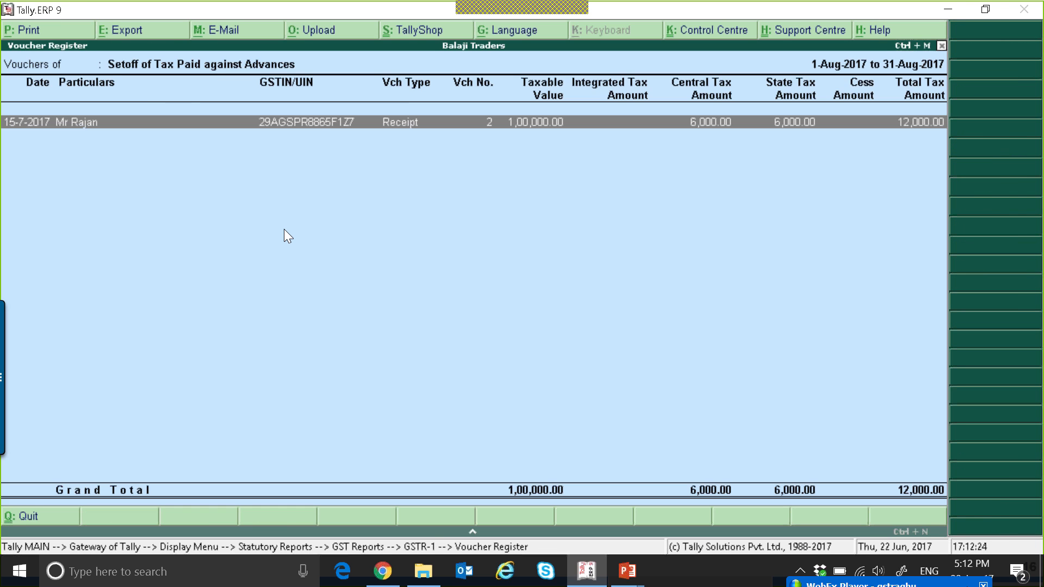
key(Escape)
key(Home)
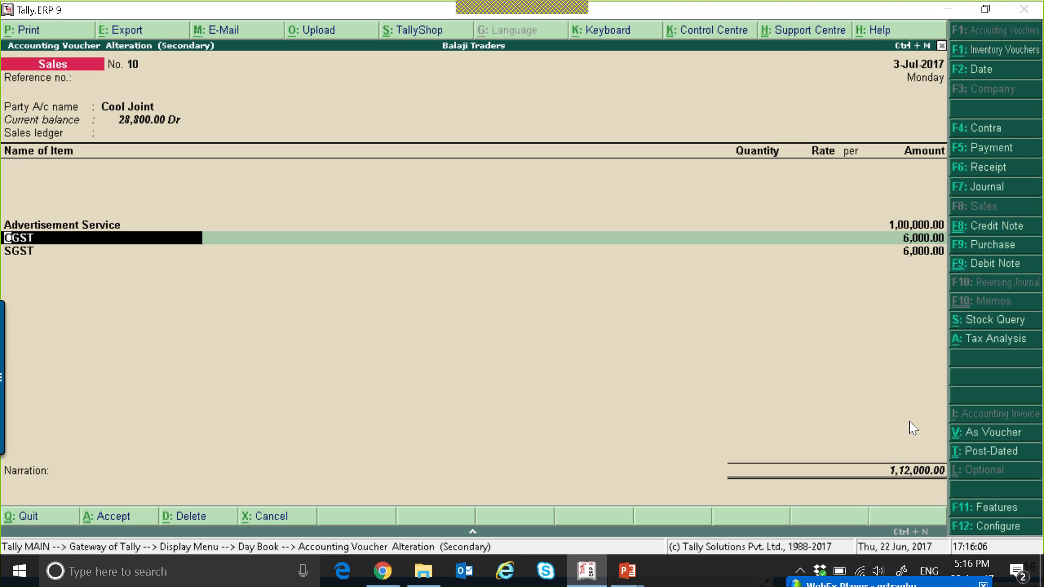
Close the open sales voucher and reports to return to the Gateway of Tally
key(BackSpace)
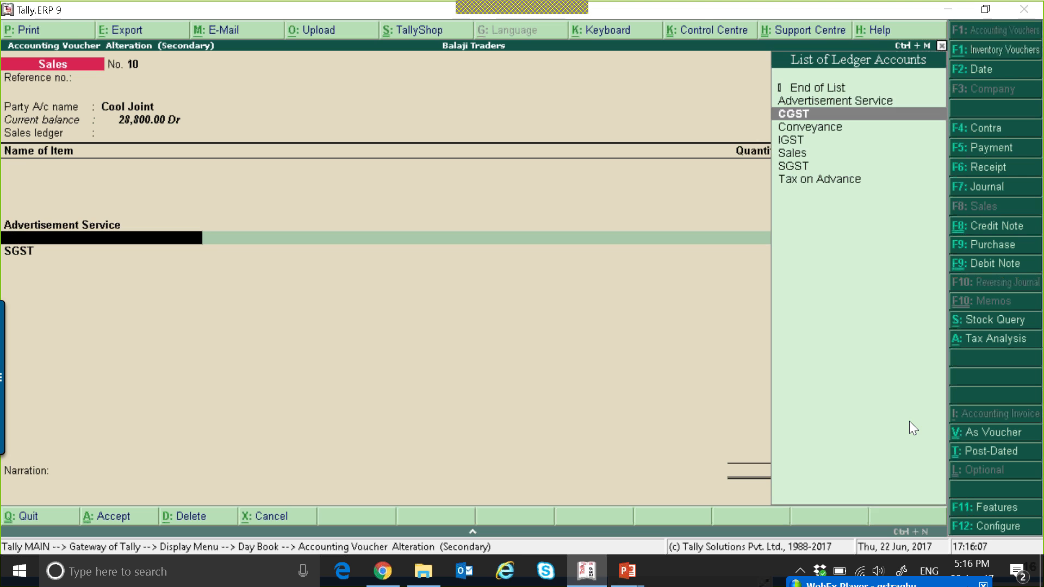
key(Escape)
key(Return)
key(Escape)
key(Escape)
key(Escape)
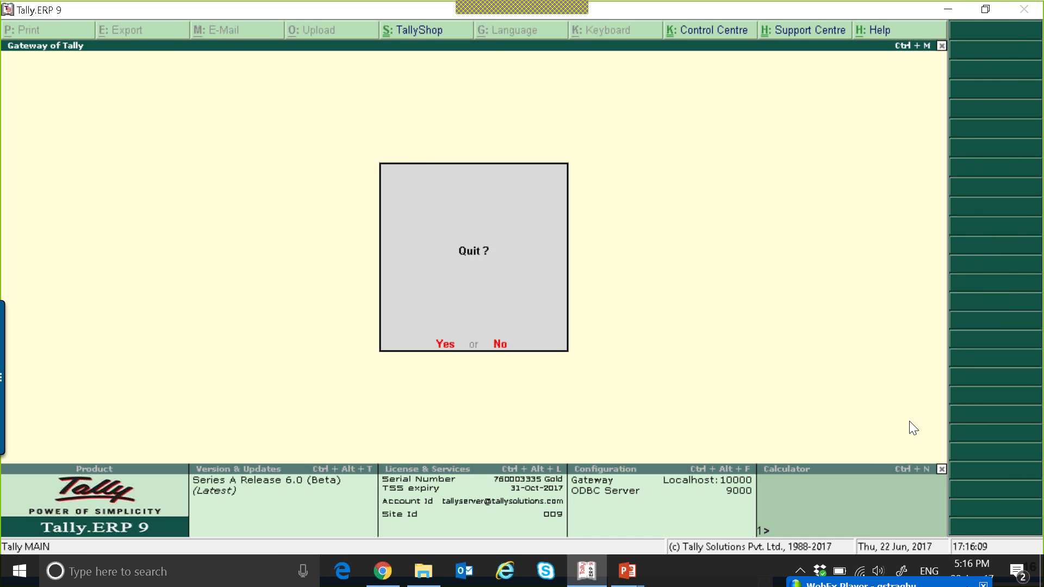
key(Escape)
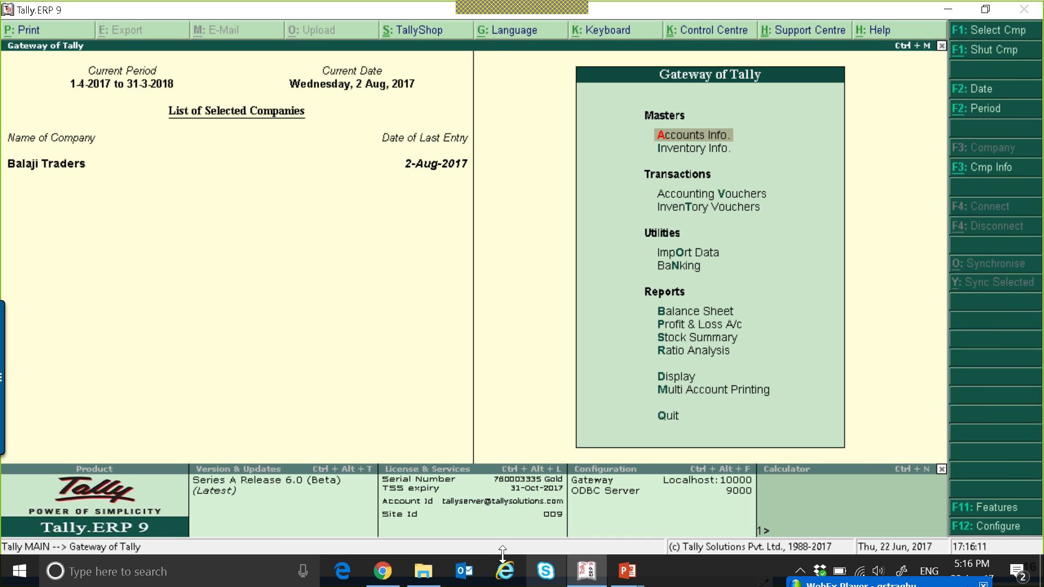
Switch to the browser and open the full list of GST Topics on the TallyHelp site, browse it, then return to Tally
click(382, 571)
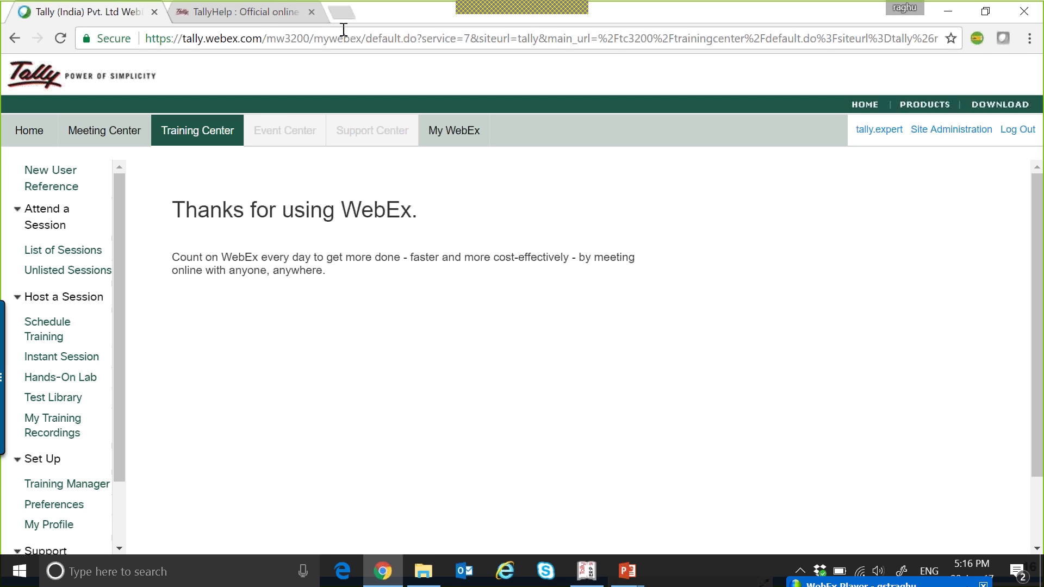
click(272, 13)
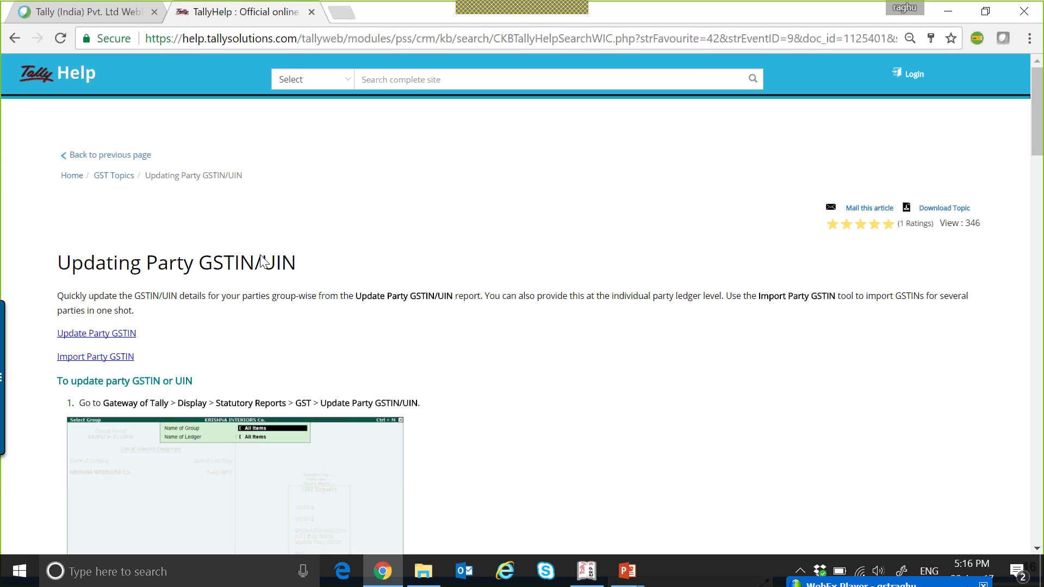
click(79, 73)
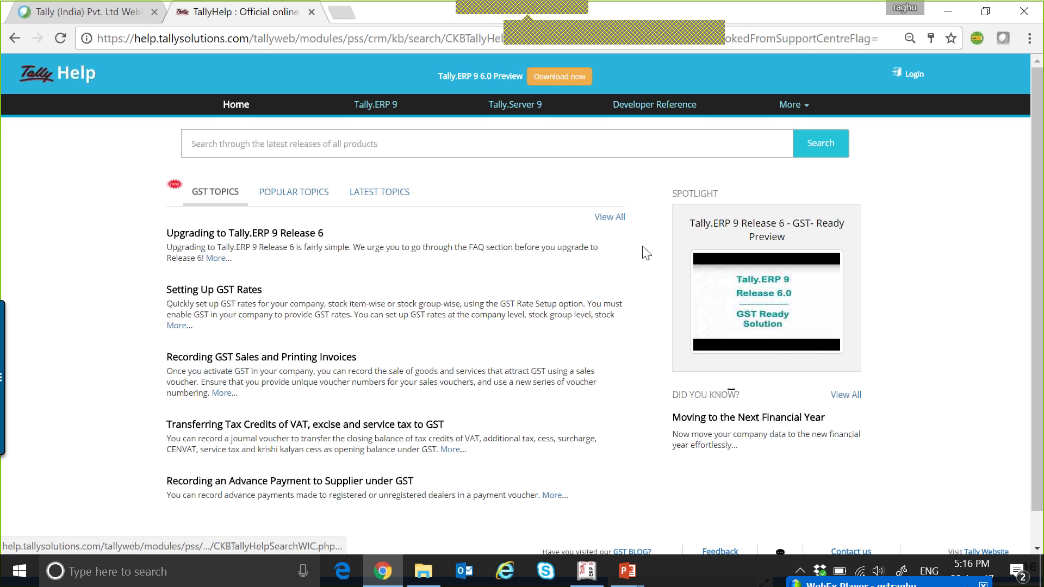
click(615, 219)
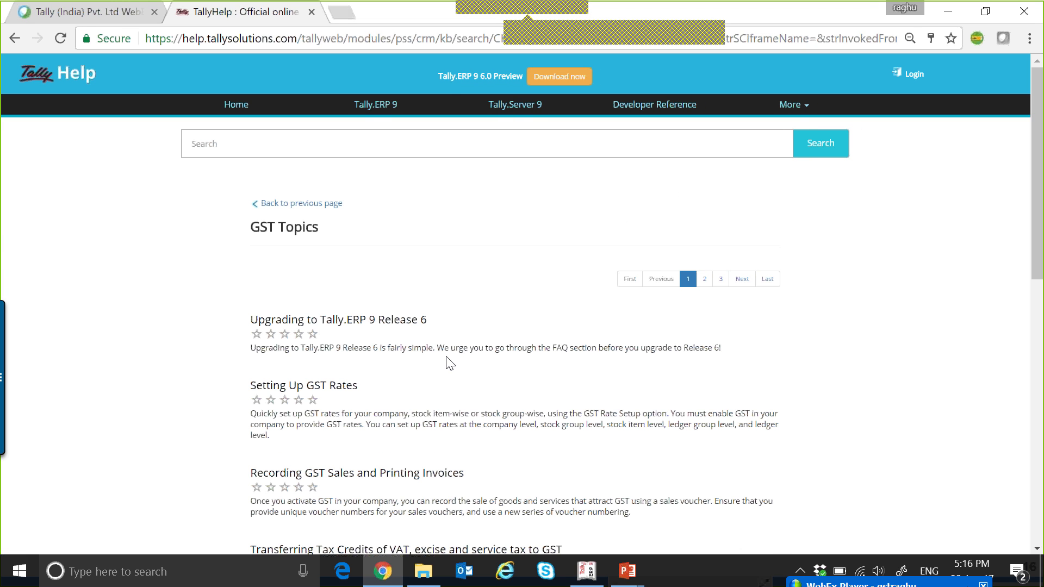
scroll(457, 353, down, 8)
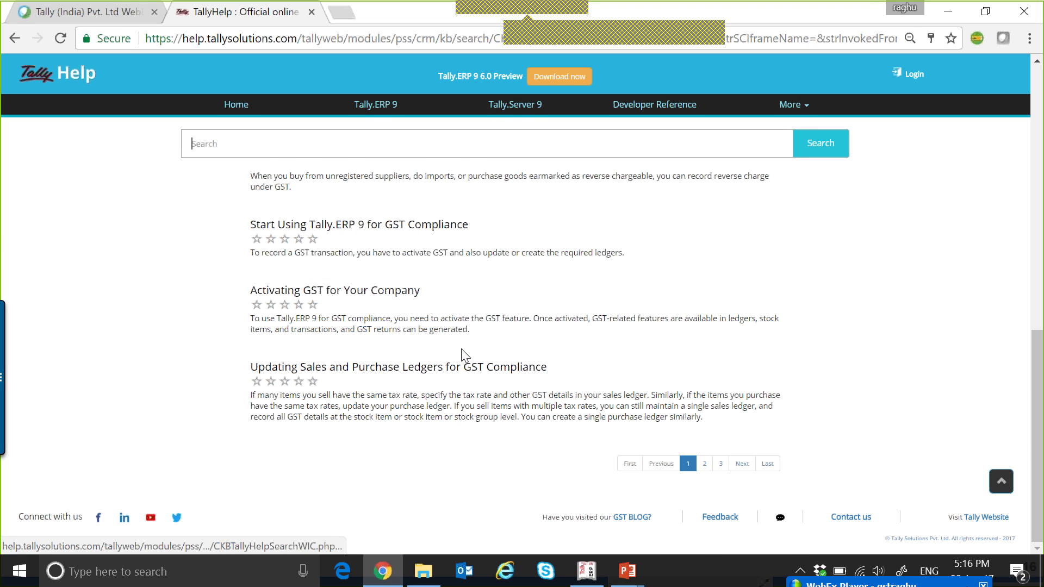
scroll(466, 353, up, 10)
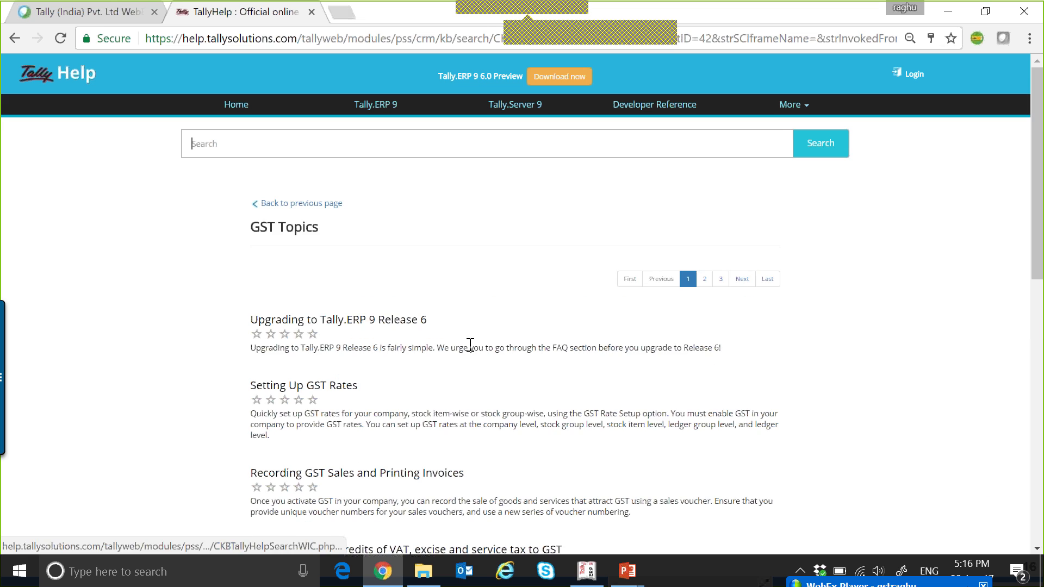
click(948, 11)
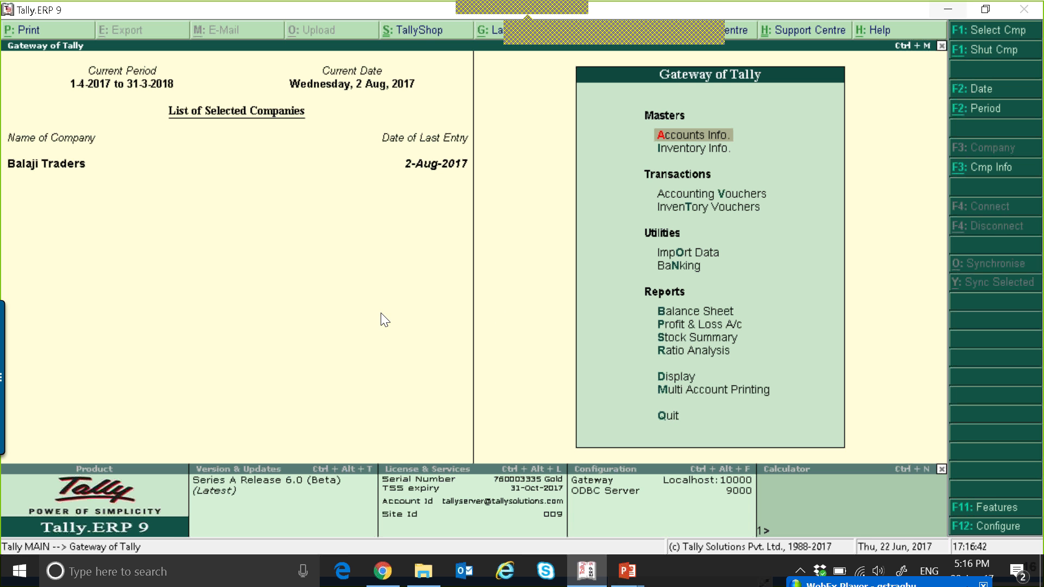